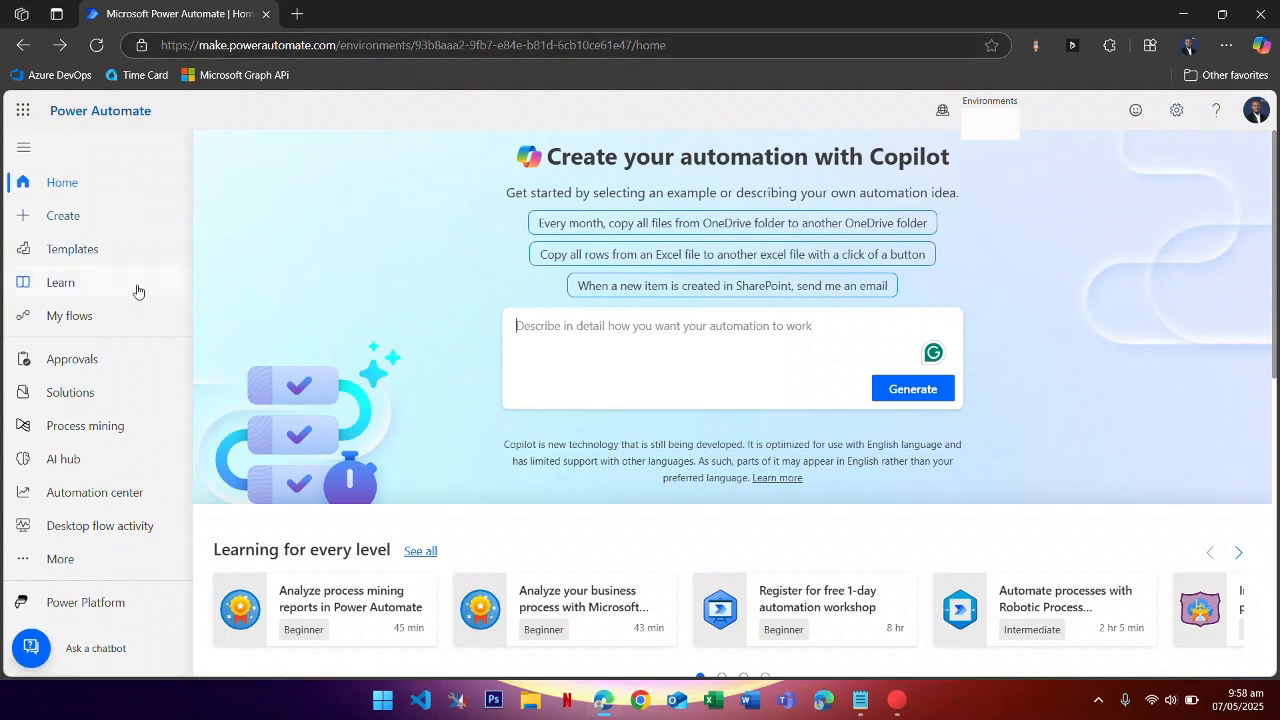
- Open the Using GraphApi solution and go to its Movies table
{"action": "left_click", "coordinate": [68, 399]}
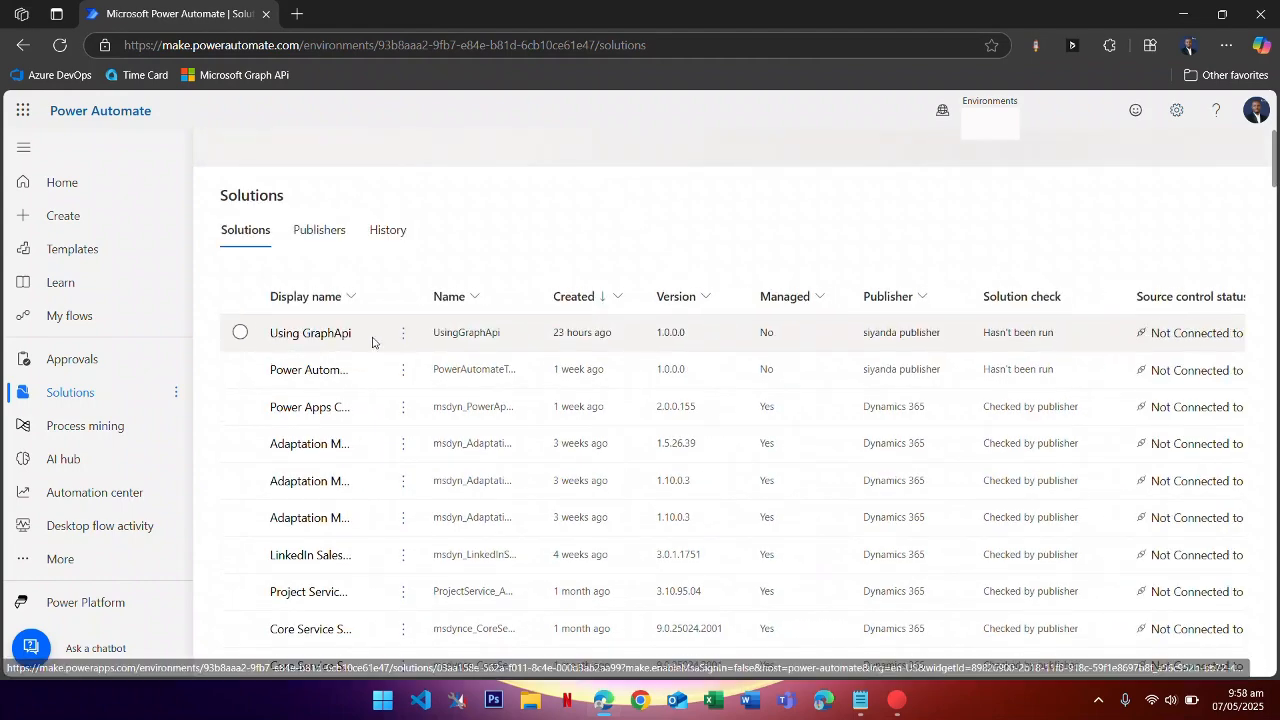
{"action": "left_click", "coordinate": [333, 337]}
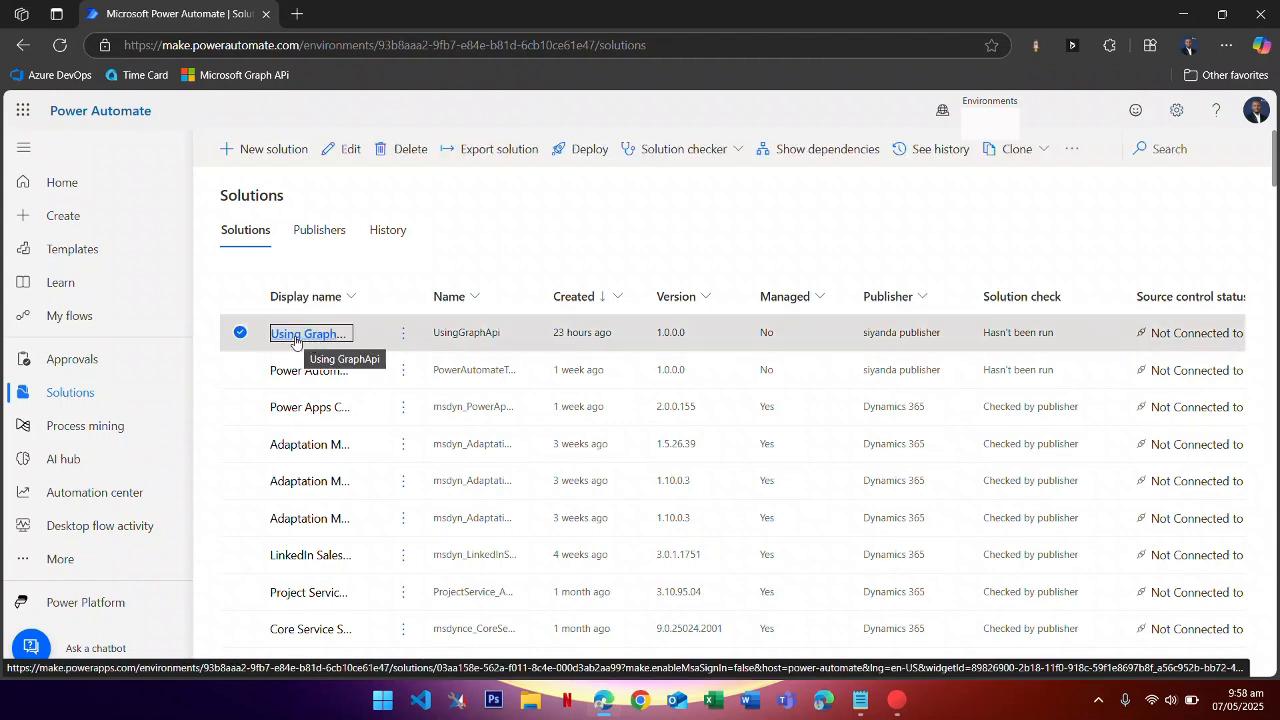
{"action": "left_click", "coordinate": [317, 343]}
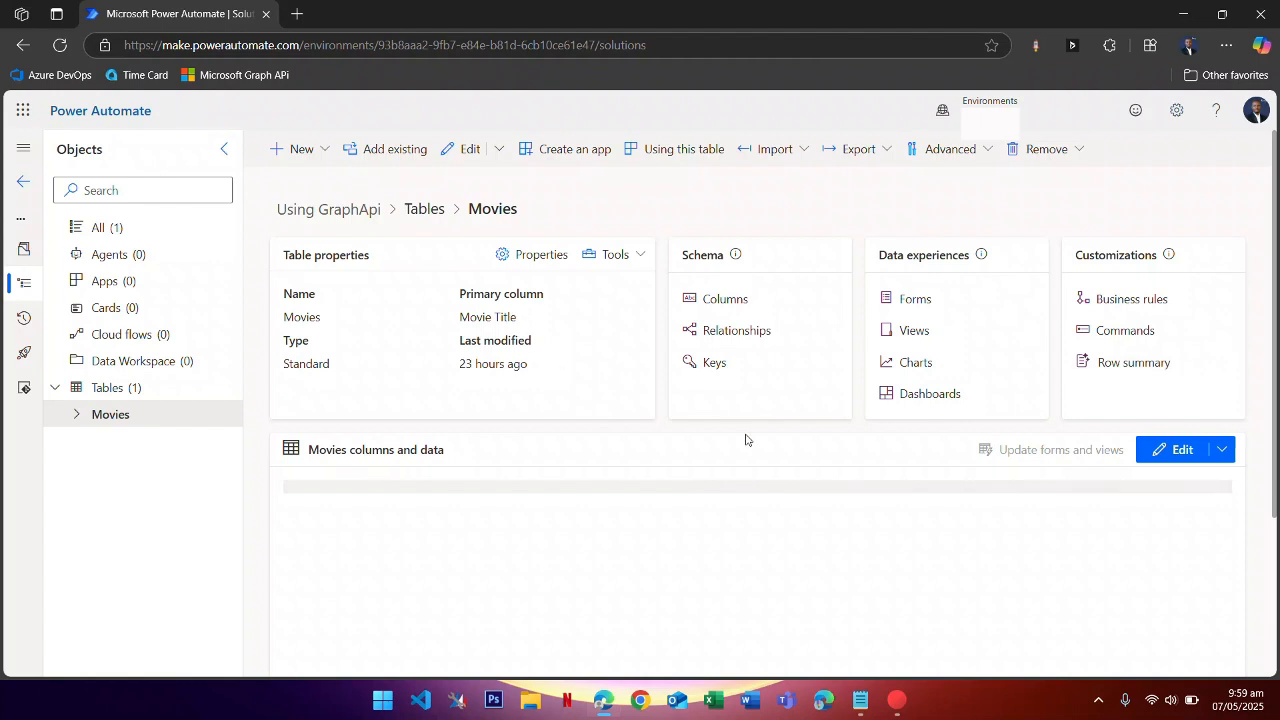
- Look through the Movies table's rows and columns, from Movie Title across to Oscar Wins
{"action": "scroll", "coordinate": [748, 438], "scroll_direction": "down", "scroll_amount": 1}
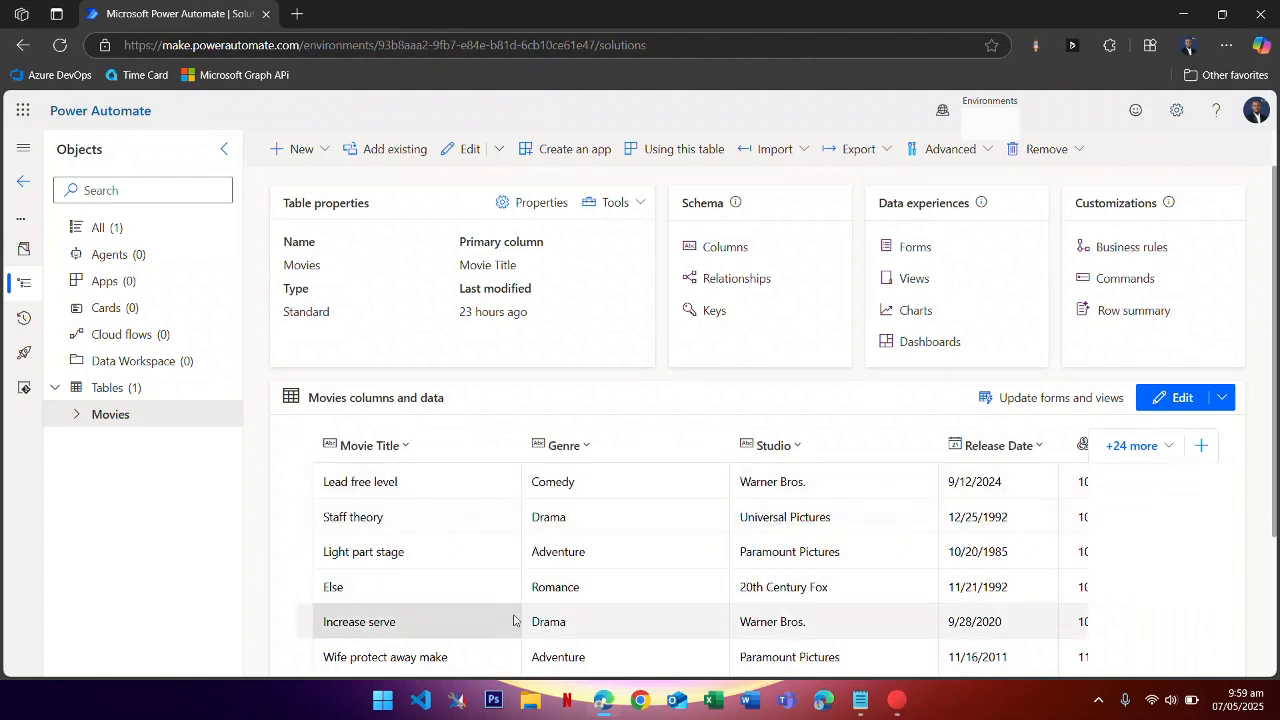
{"action": "scroll", "coordinate": [514, 620], "scroll_direction": "down", "scroll_amount": 2}
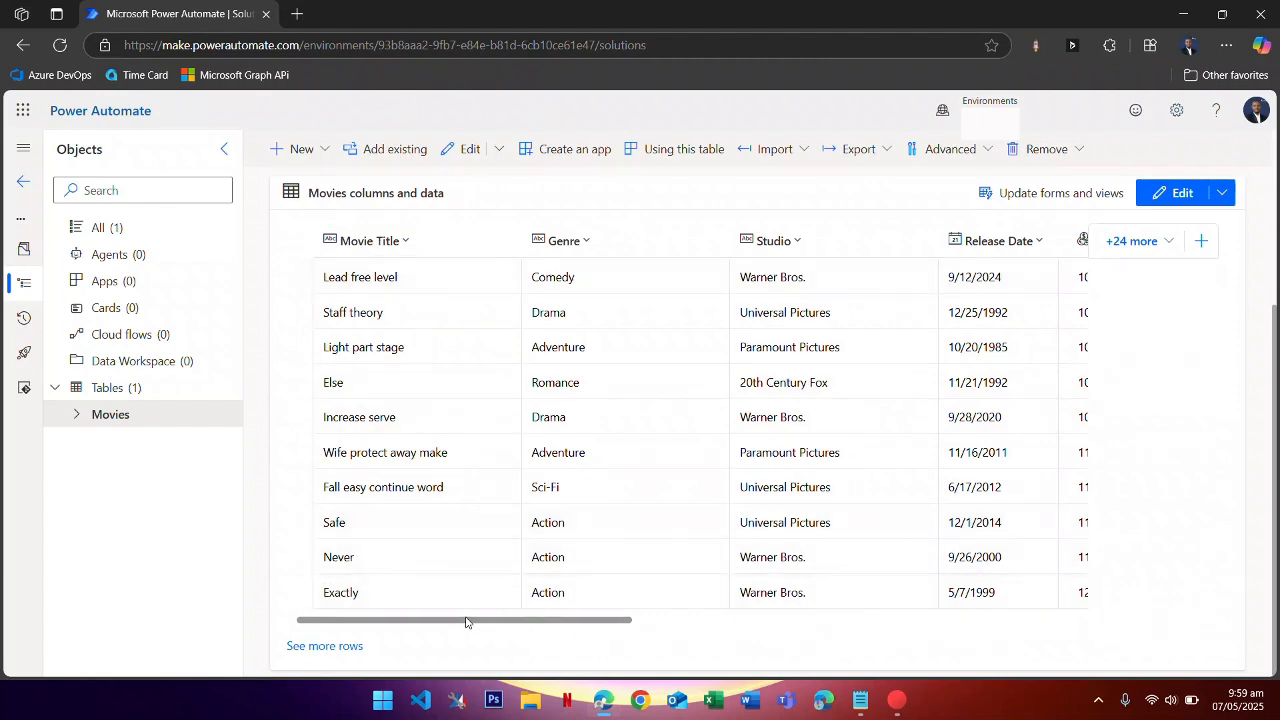
{"action": "left_click_drag", "start_coordinate": [472, 622], "coordinate": [973, 575]}
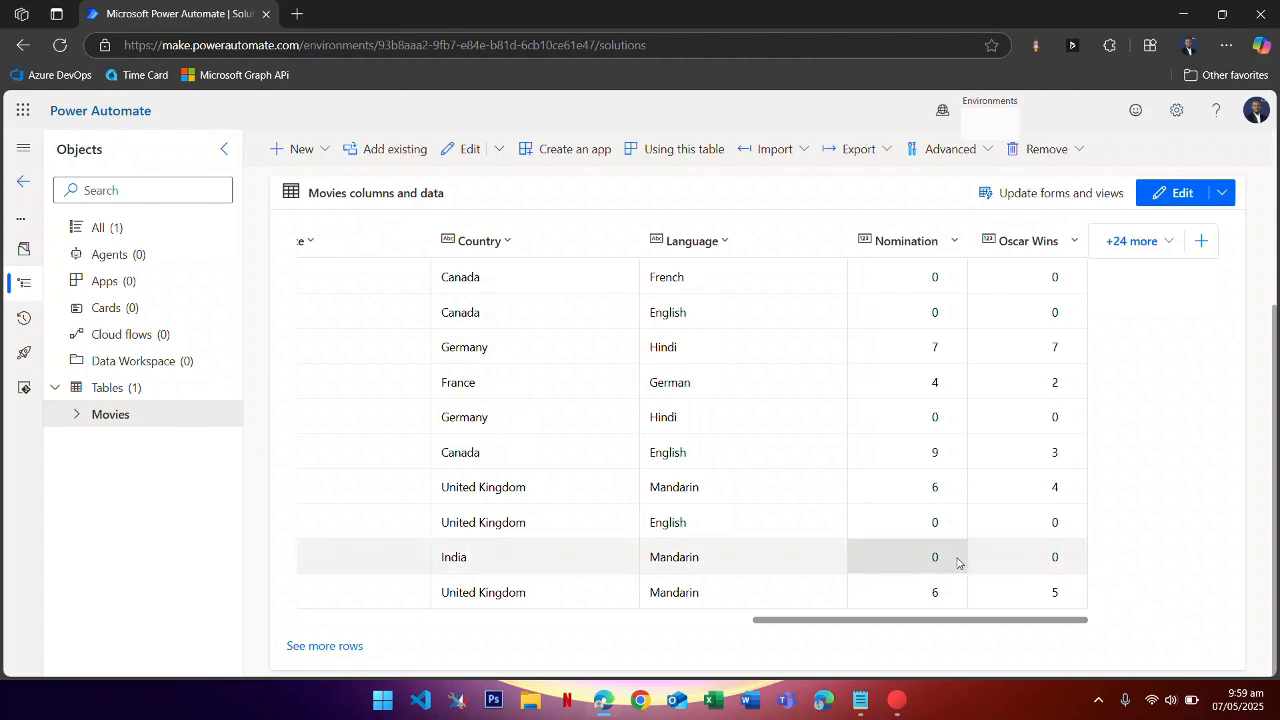
{"action": "left_click_drag", "start_coordinate": [929, 620], "coordinate": [405, 665]}
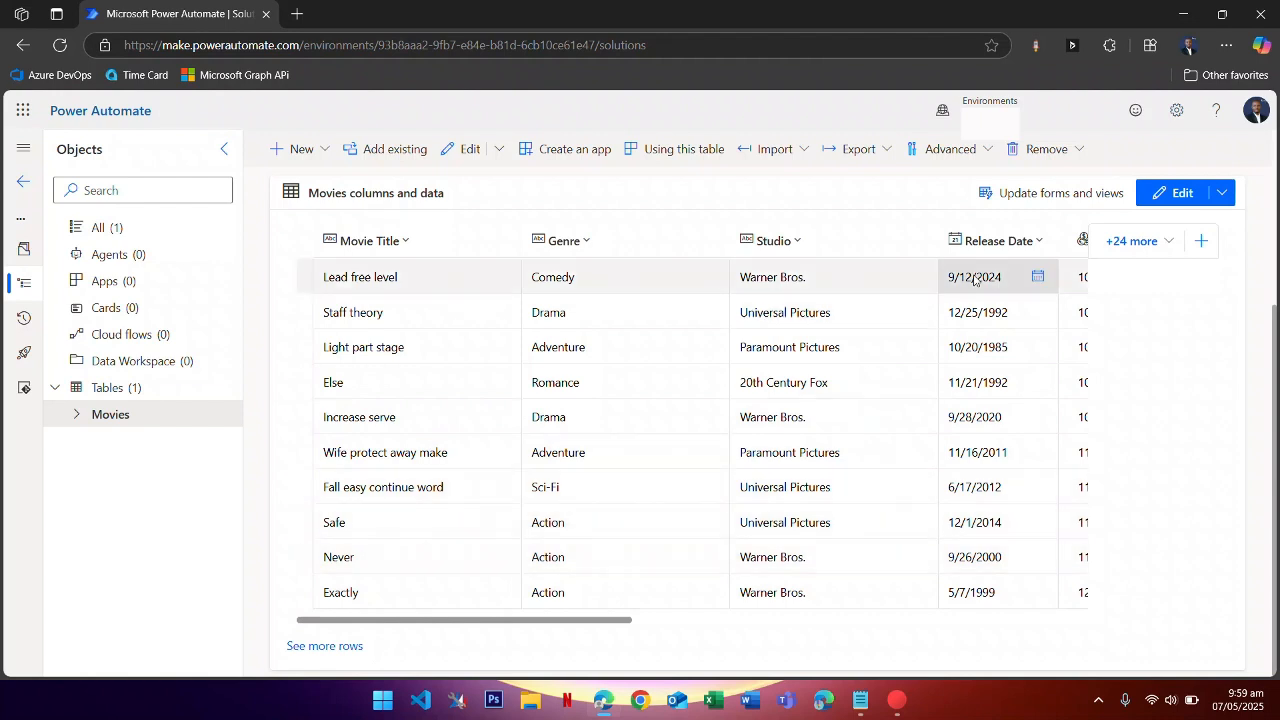
- Export the Movies table's data and download the exported archive
{"action": "left_click", "coordinate": [884, 152]}
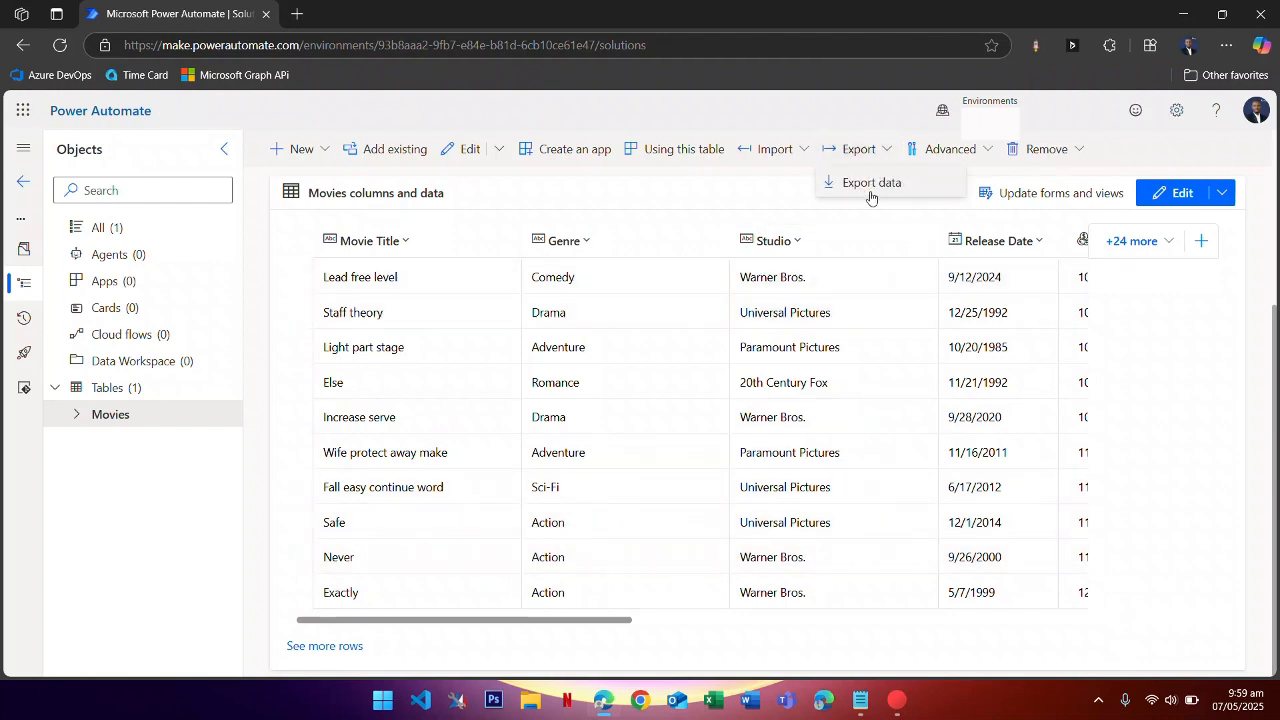
{"action": "left_click", "coordinate": [899, 189]}
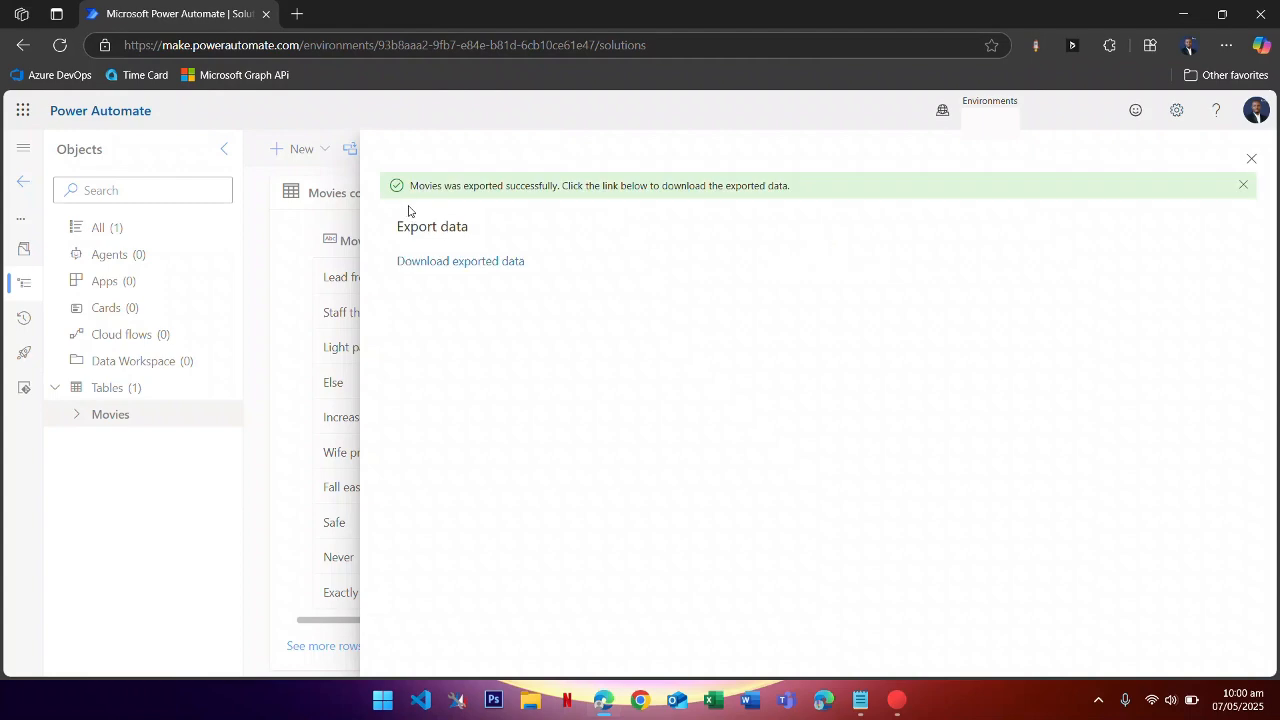
{"action": "left_click", "coordinate": [460, 266]}
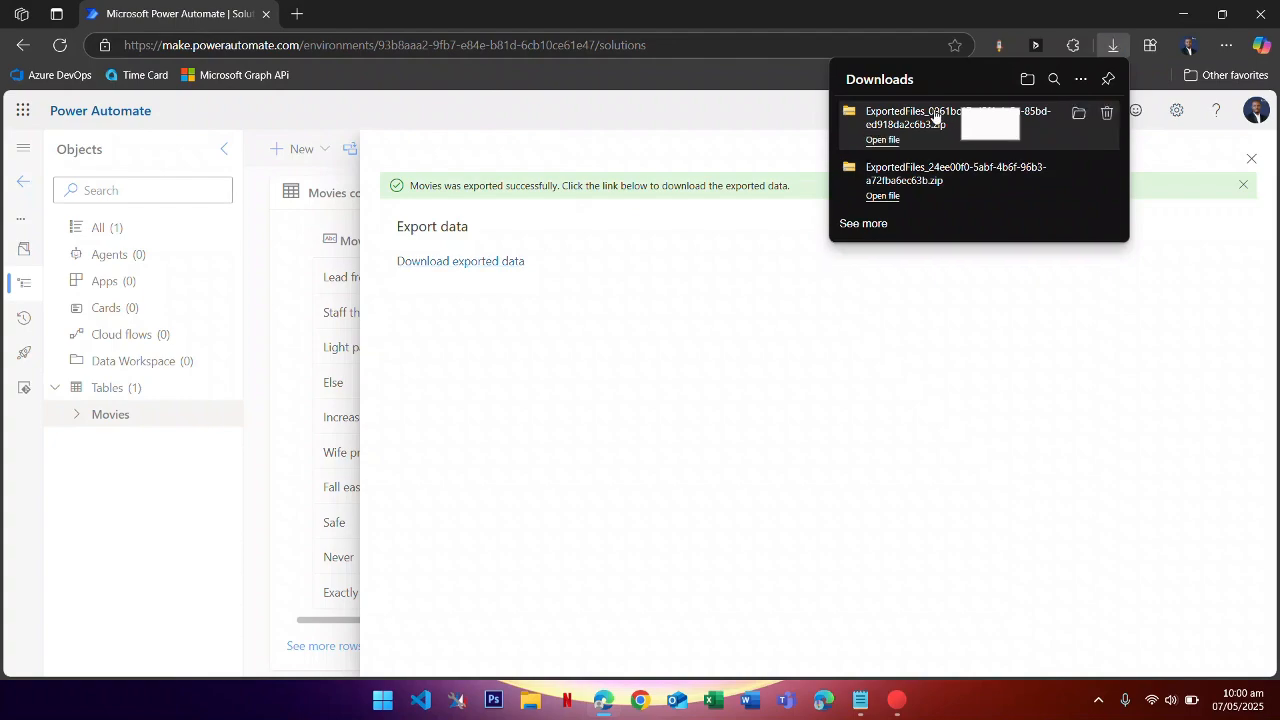
- Open siyap_movieses.csv from the newly downloaded archive and examine its last filled row to check how many records it holds
{"action": "left_click", "coordinate": [883, 140]}
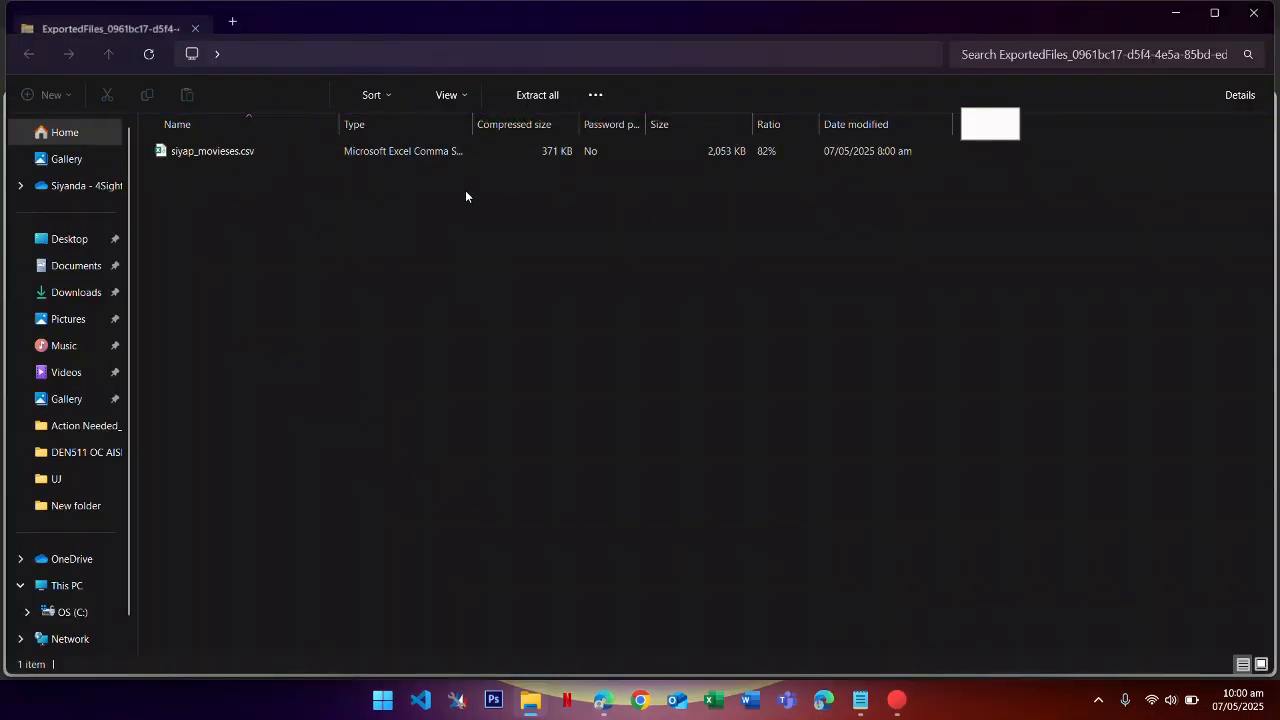
{"action": "left_click", "coordinate": [210, 152]}
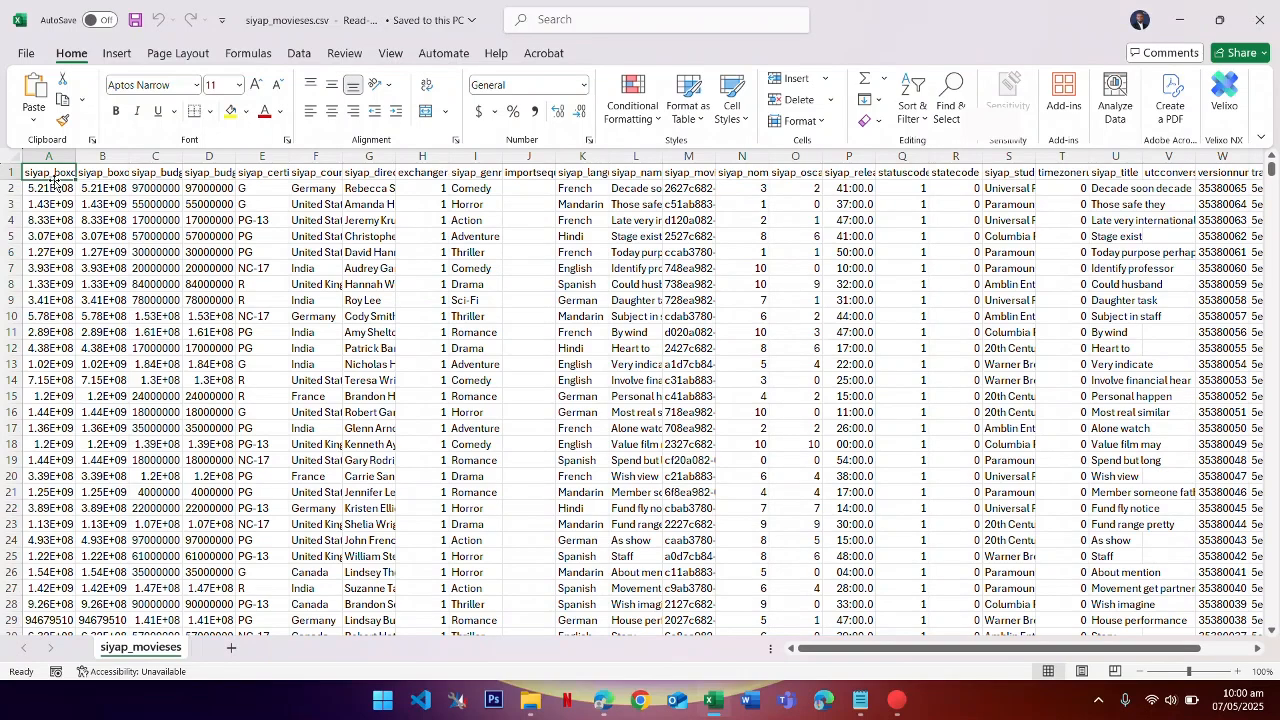
{"action": "key", "text": "ctrl+shift+Down"}
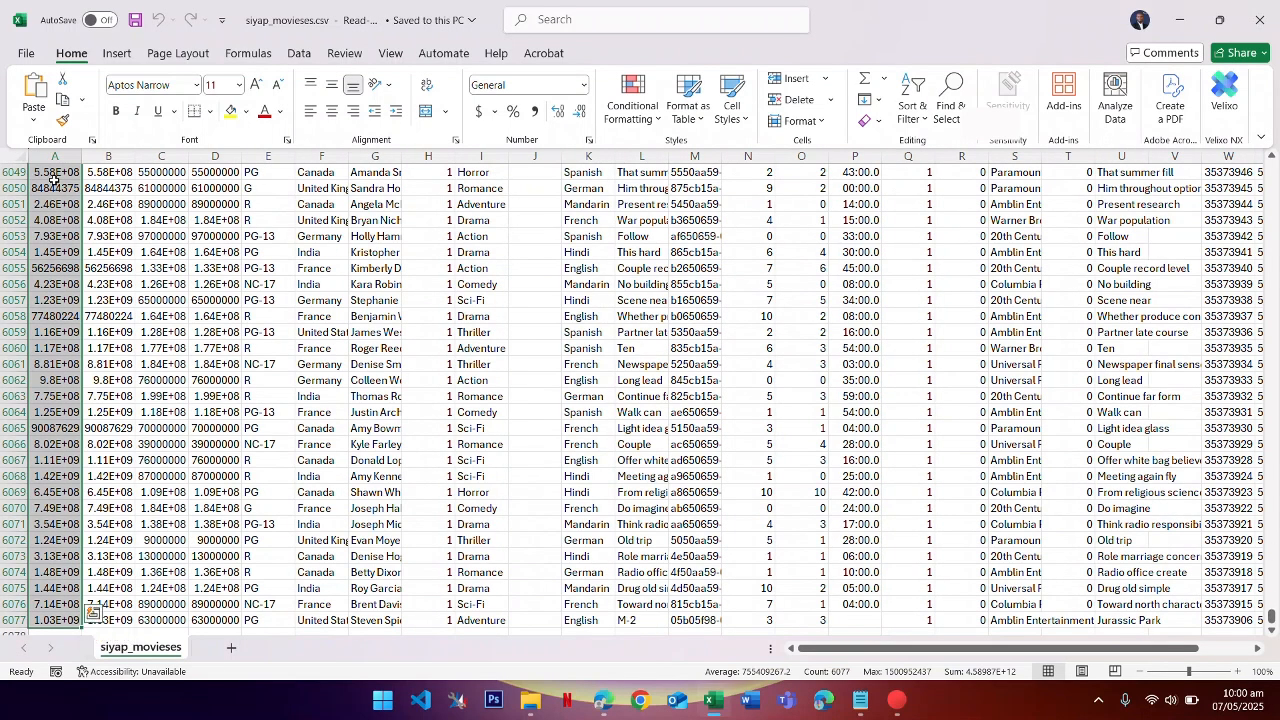
{"action": "scroll", "coordinate": [77, 416], "scroll_direction": "down", "scroll_amount": 2}
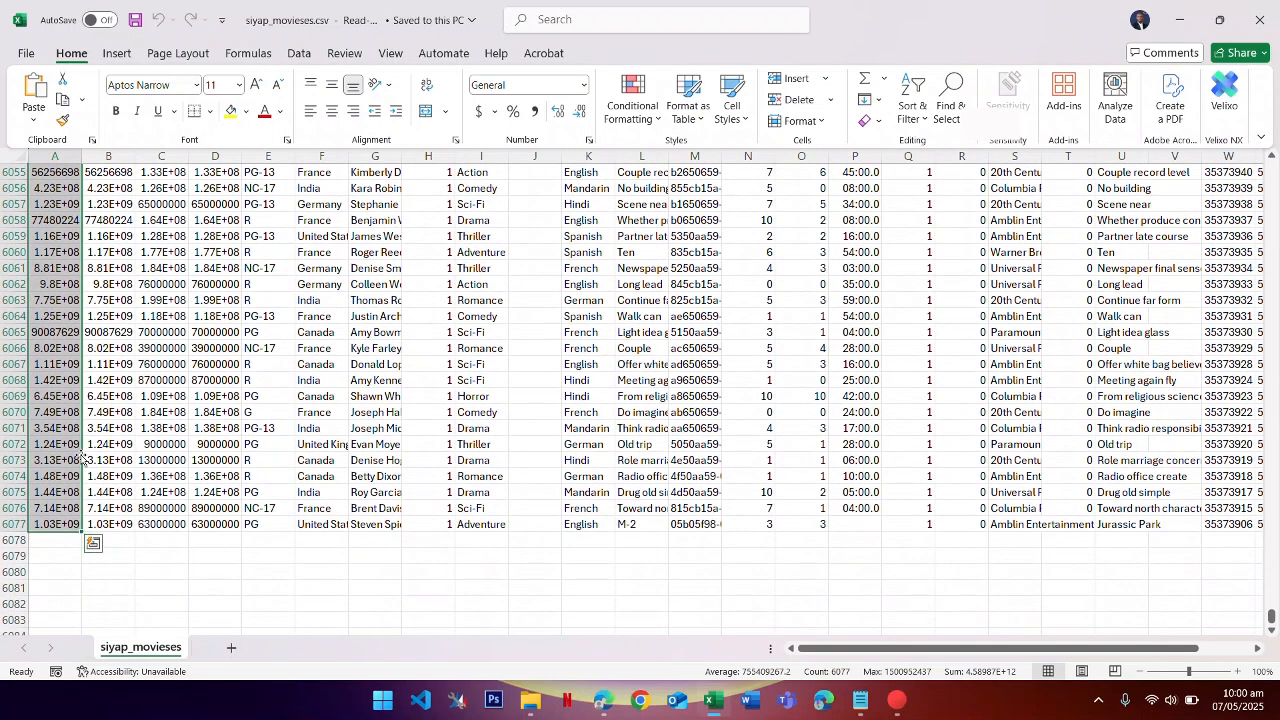
{"action": "left_click", "coordinate": [8, 526]}
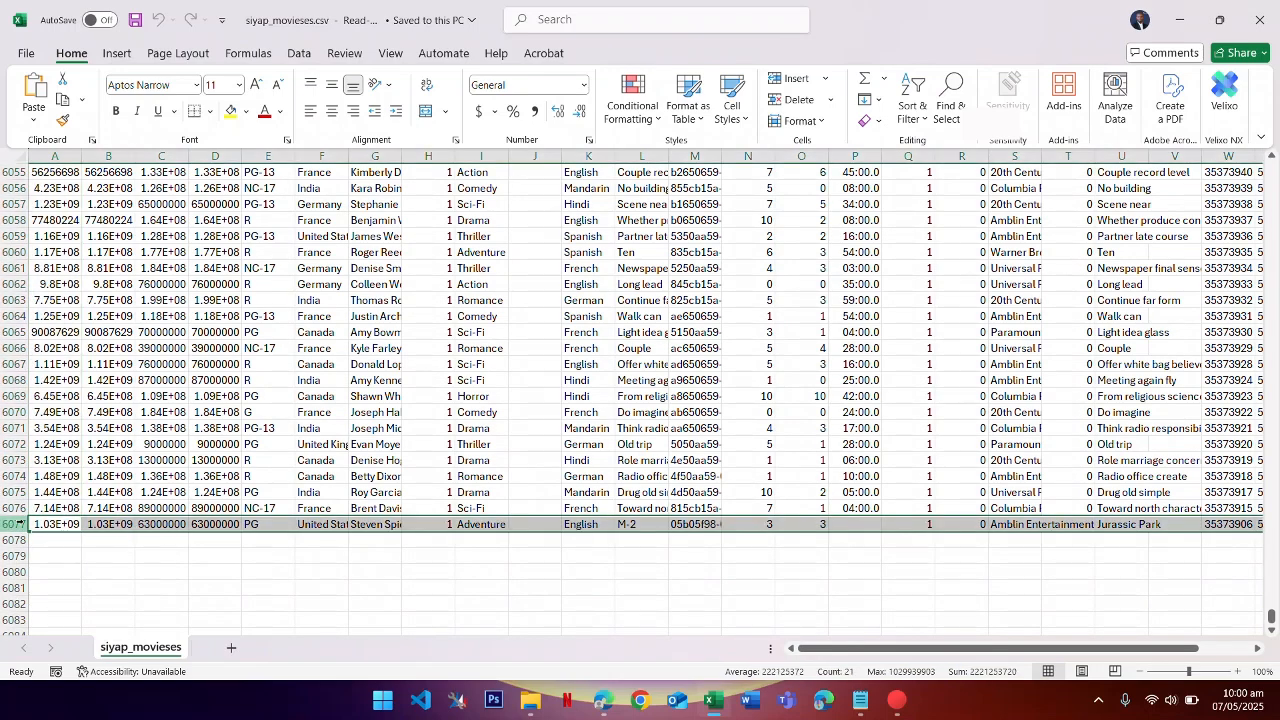
{"action": "scroll", "coordinate": [20, 524], "scroll_direction": "up", "scroll_amount": 2}
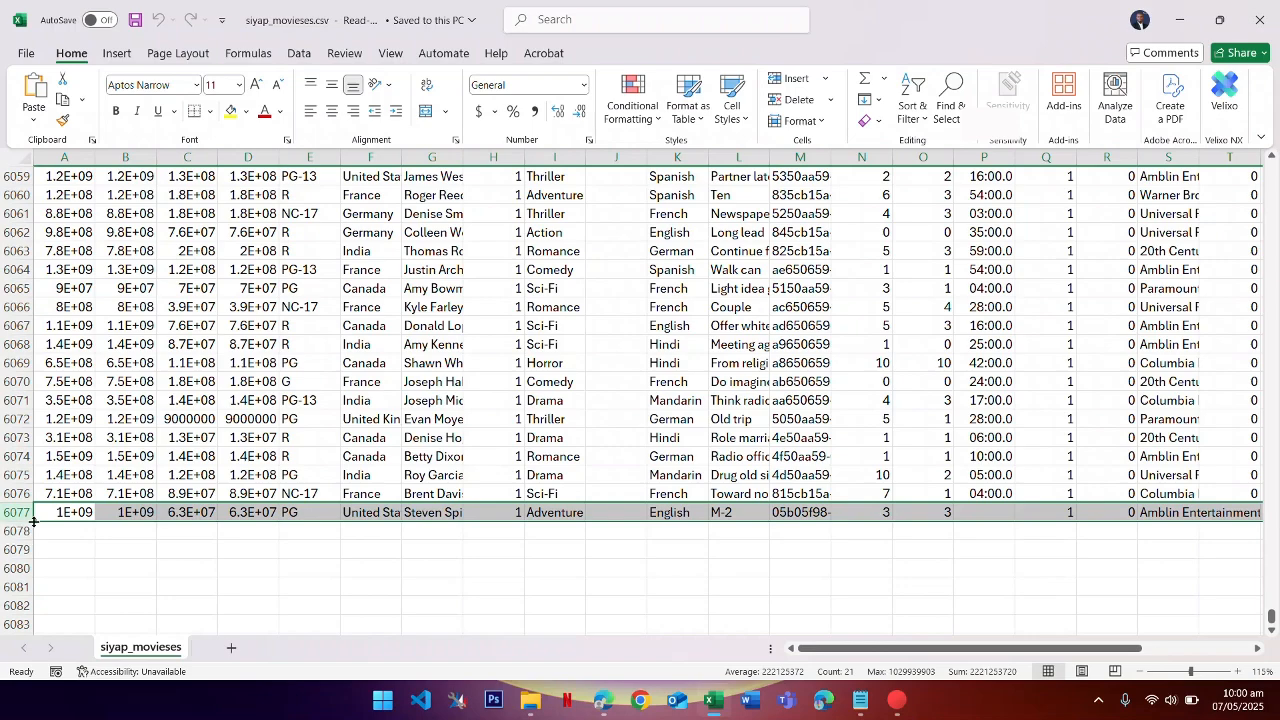
{"action": "scroll", "coordinate": [33, 522], "scroll_direction": "up", "scroll_amount": 3}
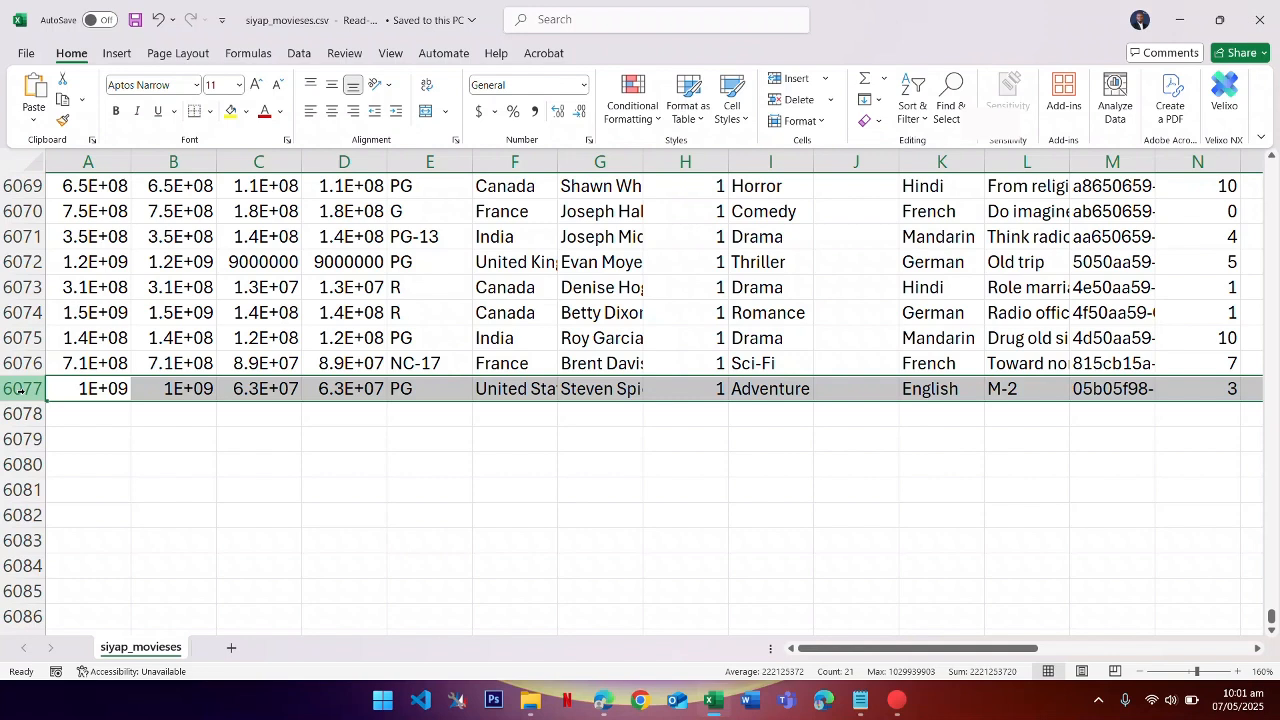
- Close the CSV workbook and the archive window, and dismiss the data export pane
{"action": "left_click", "coordinate": [1261, 19]}
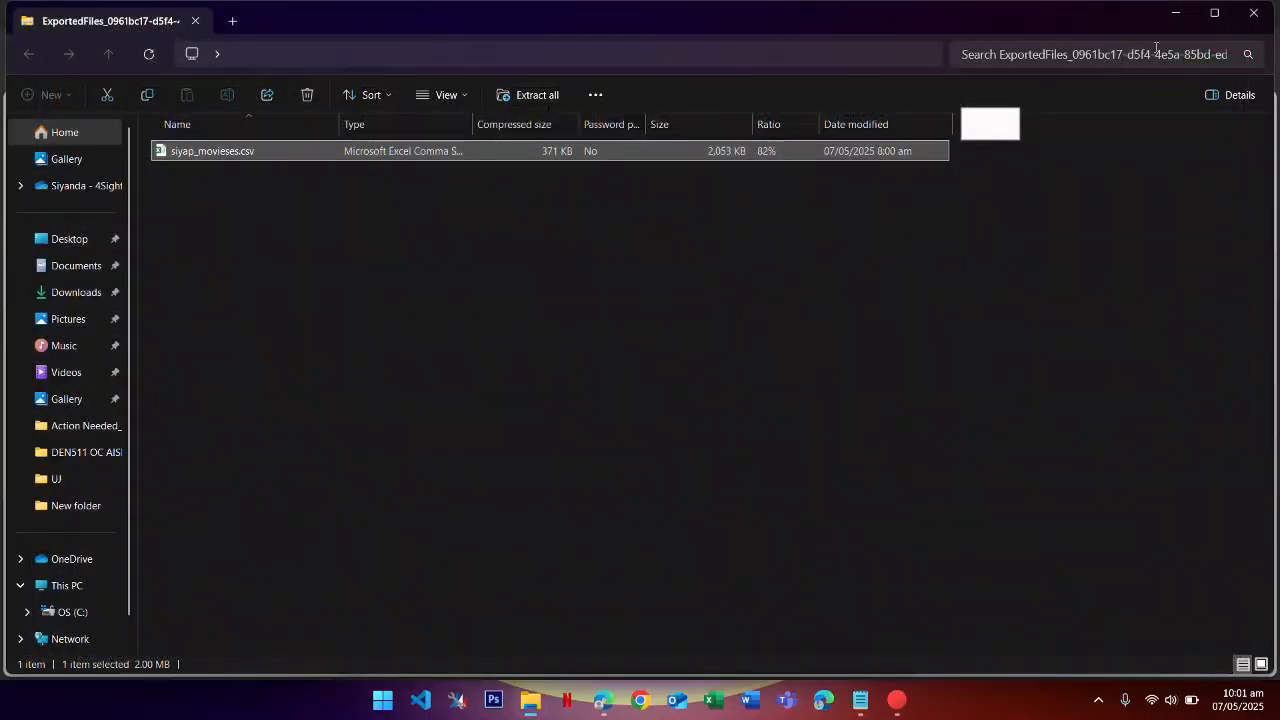
{"action": "left_click", "coordinate": [1253, 12]}
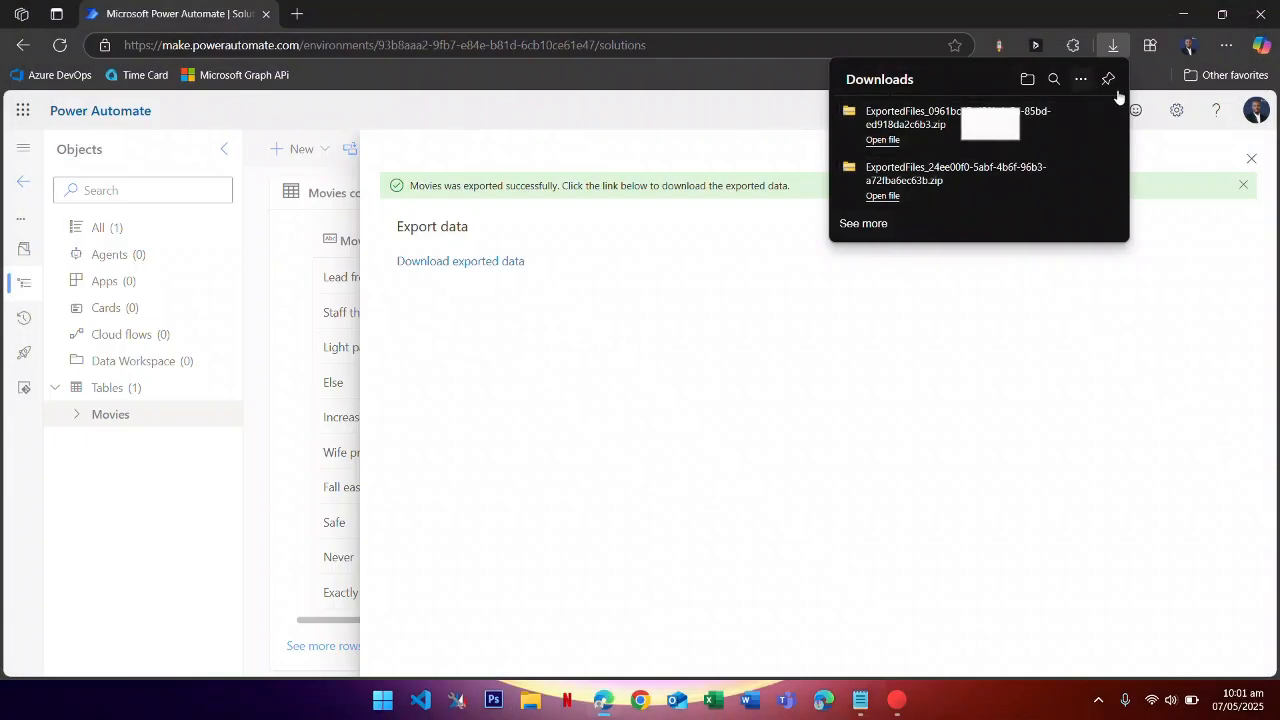
{"action": "left_click", "coordinate": [1251, 158]}
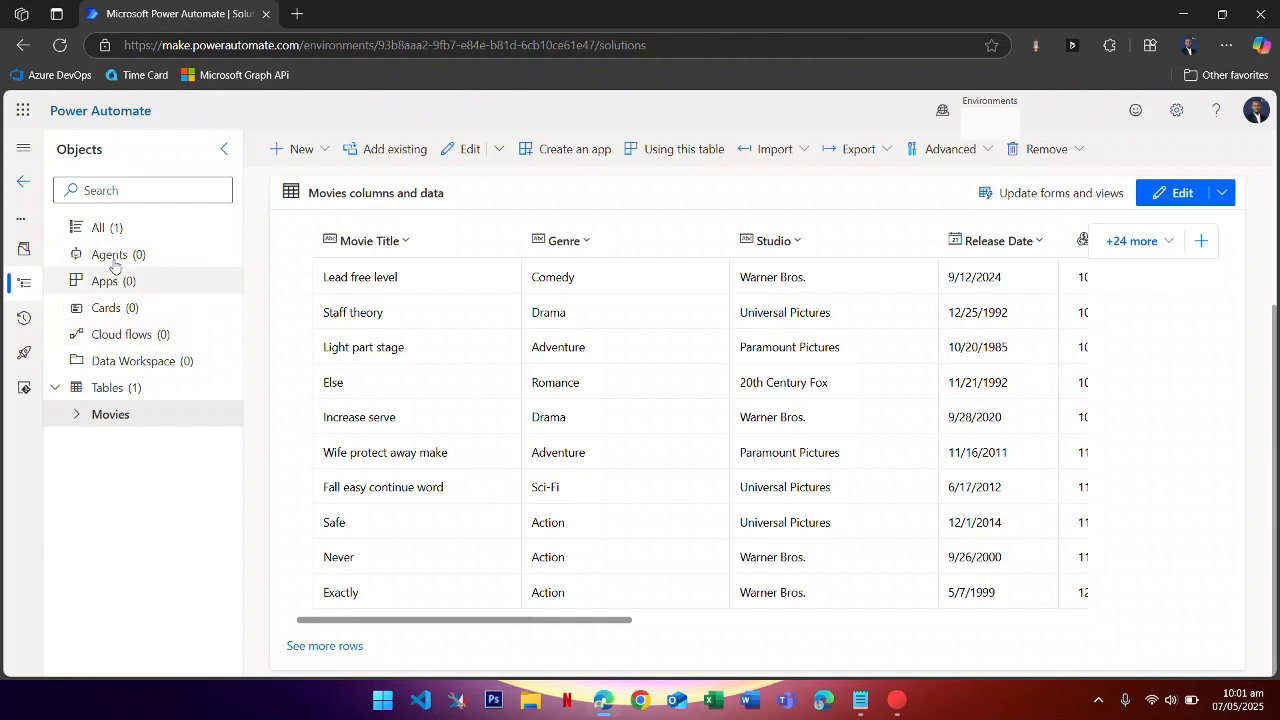
- Start a new instant cloud flow among the Using GraphApi solution's cloud flows
{"action": "left_click", "coordinate": [129, 336]}
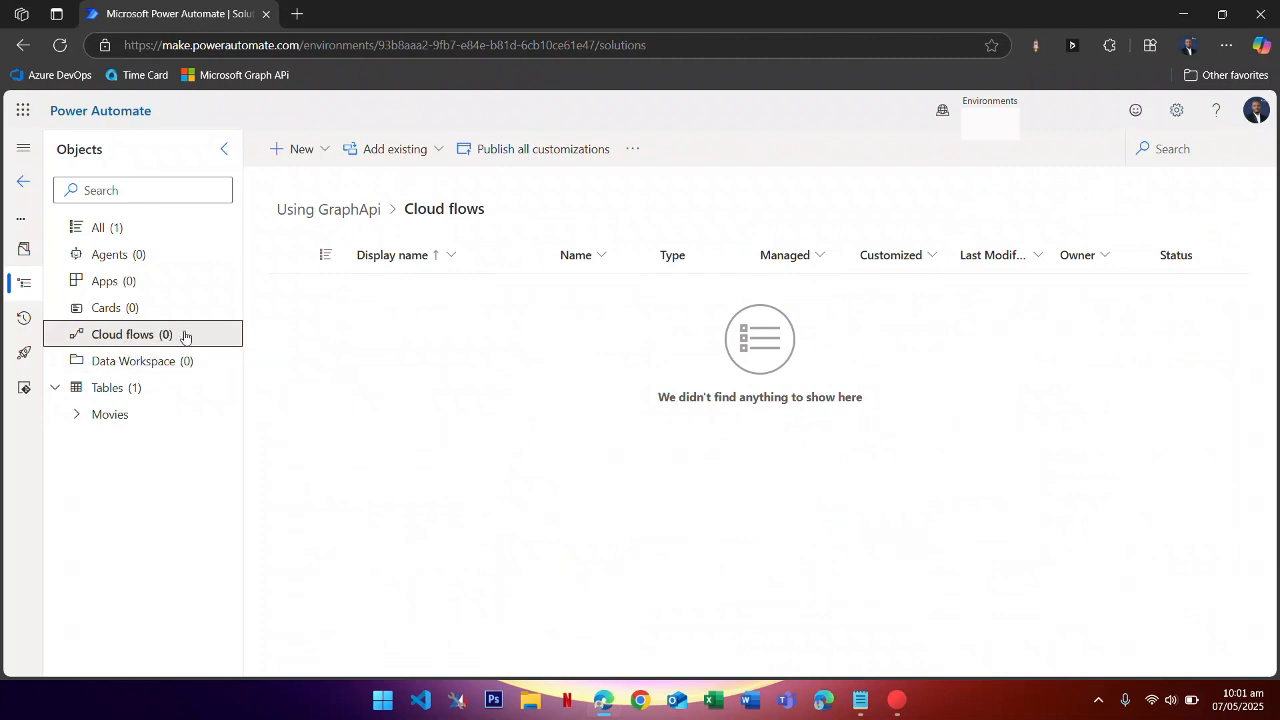
{"action": "left_click", "coordinate": [316, 153]}
{"action": "mouse_move", "coordinate": [334, 248]}
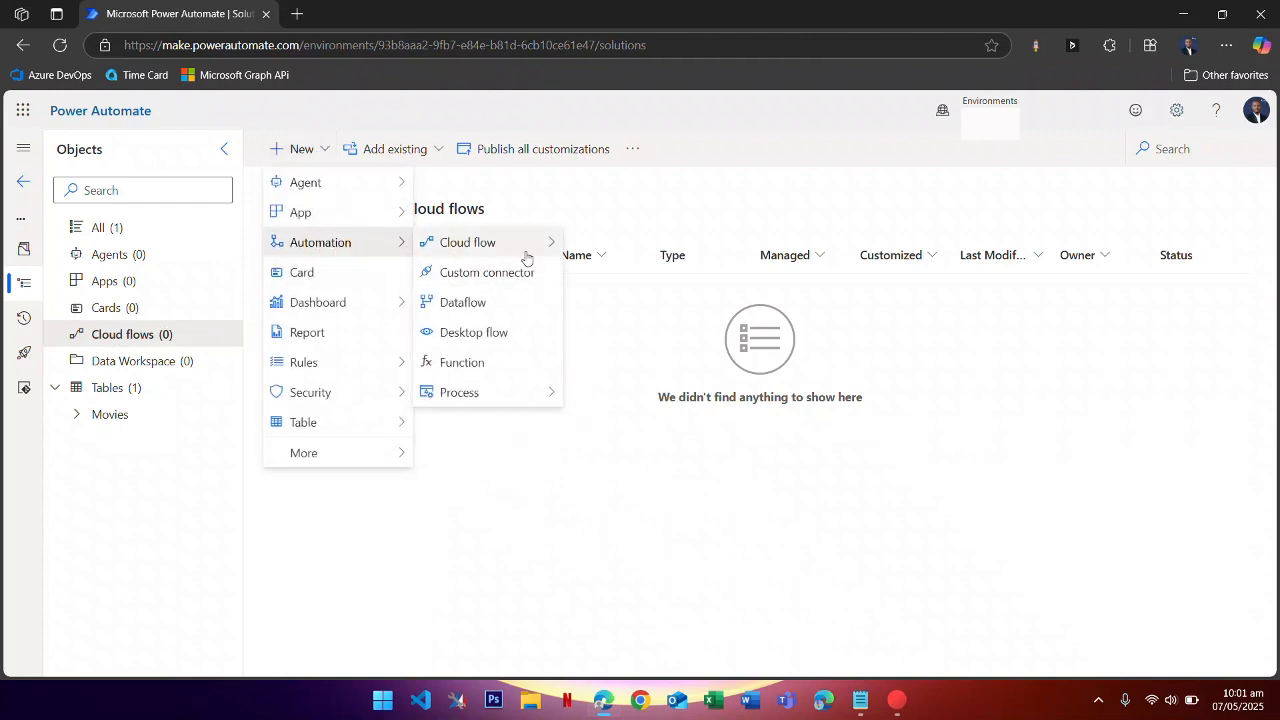
{"action": "mouse_move", "coordinate": [530, 250]}
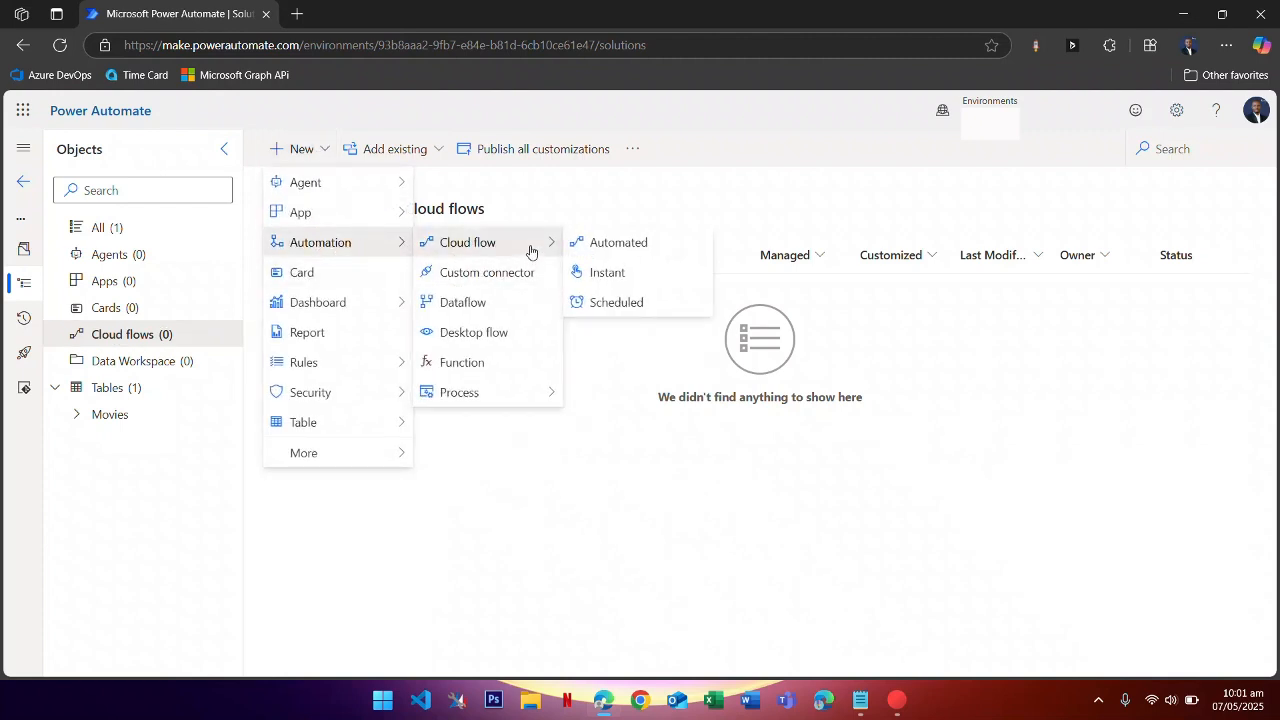
{"action": "left_click", "coordinate": [607, 272]}
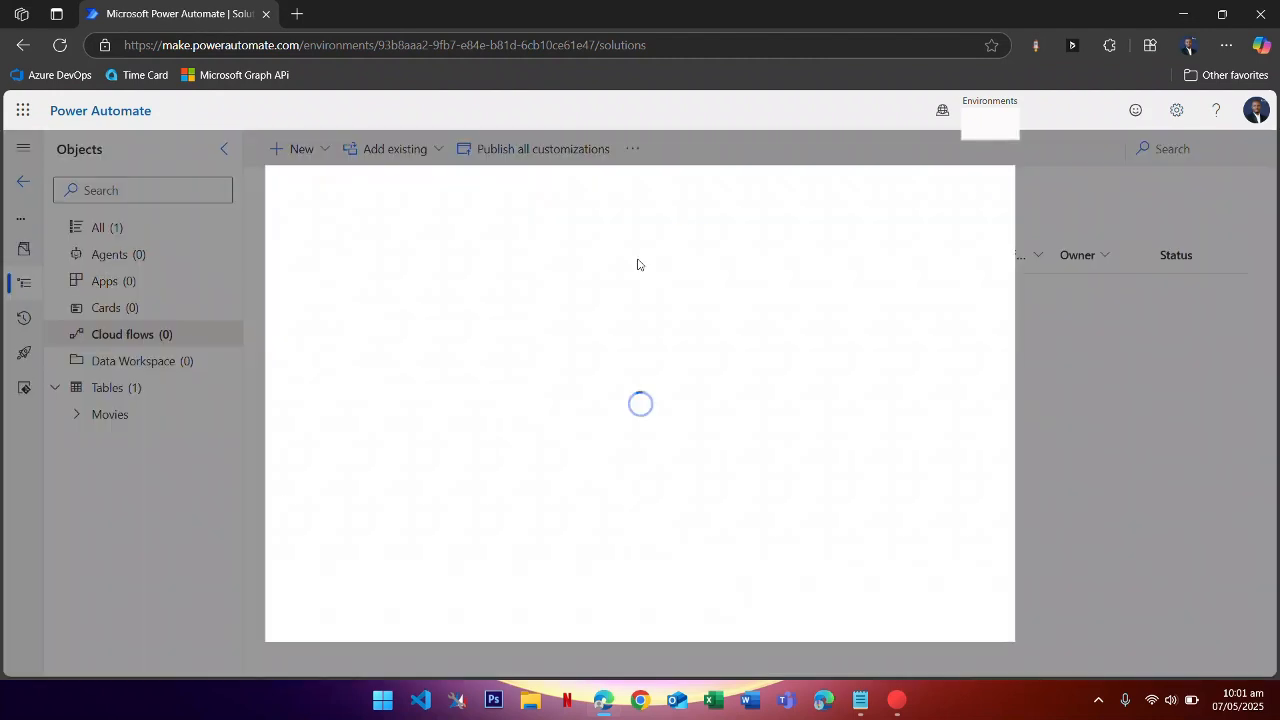
- Name the flow "5000+ Record Limit" and create it with the "Manually trigger a flow" trigger
{"action": "left_click", "coordinate": [709, 252]}
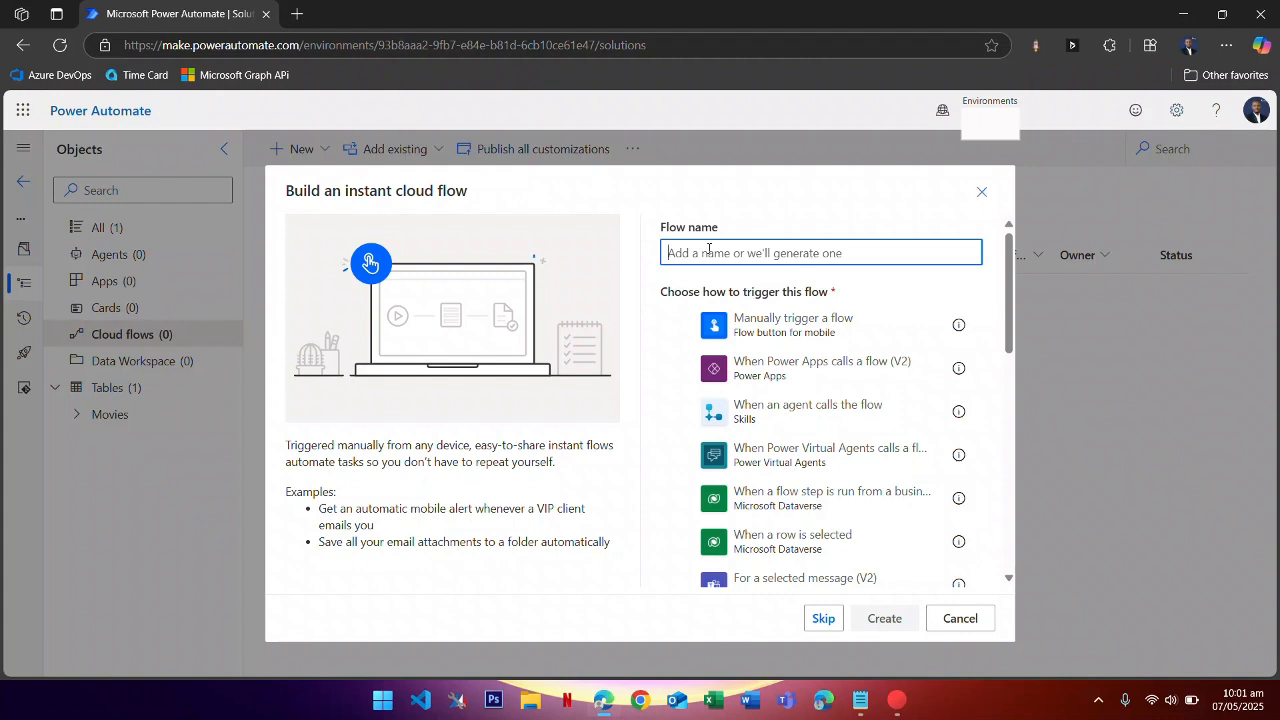
{"action": "type", "text": "5000"}
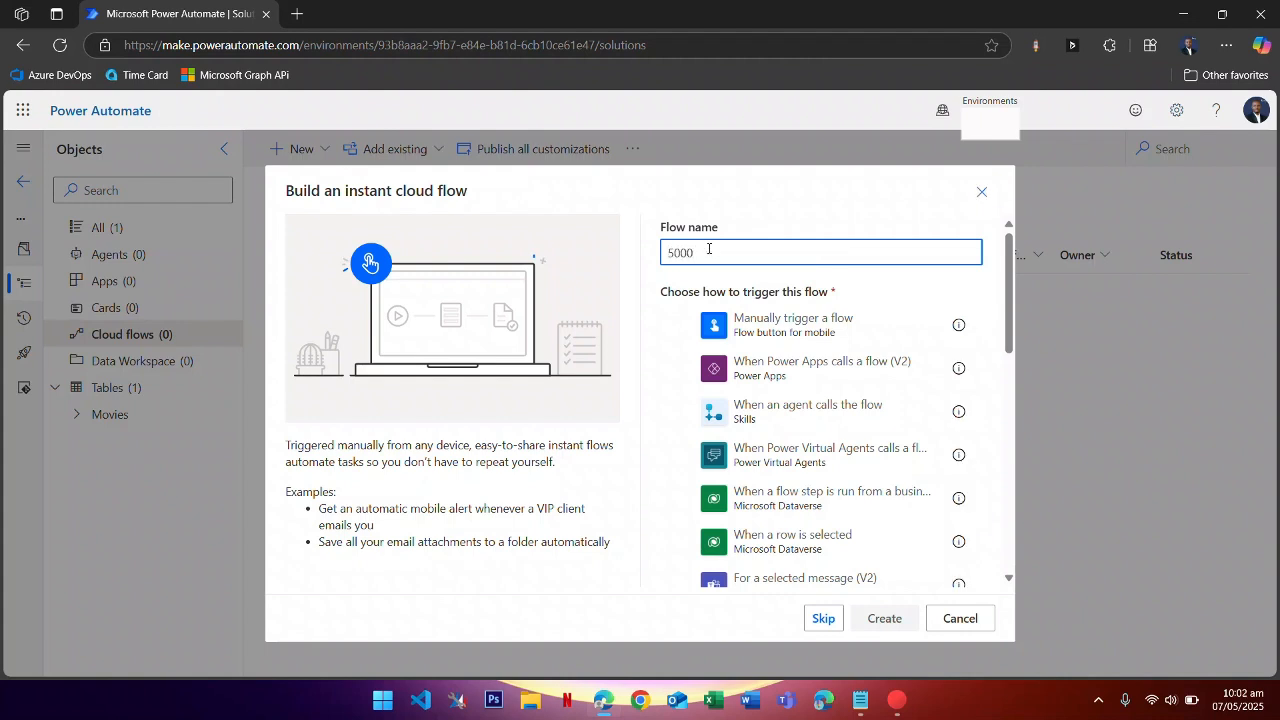
{"action": "type", "text": "+ Record Limit"}
{"action": "left_click", "coordinate": [680, 328]}
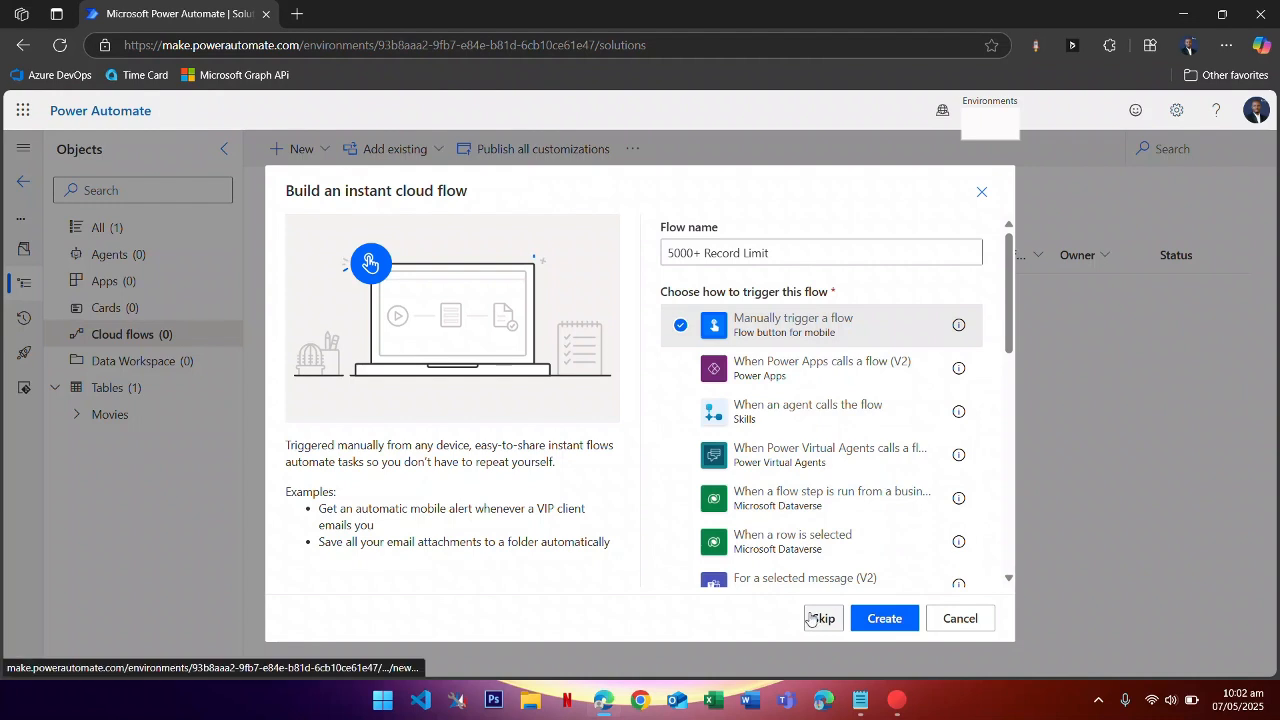
{"action": "left_click", "coordinate": [884, 624]}
{"action": "right_click", "coordinate": [886, 620]}
{"action": "left_click", "coordinate": [796, 461]}
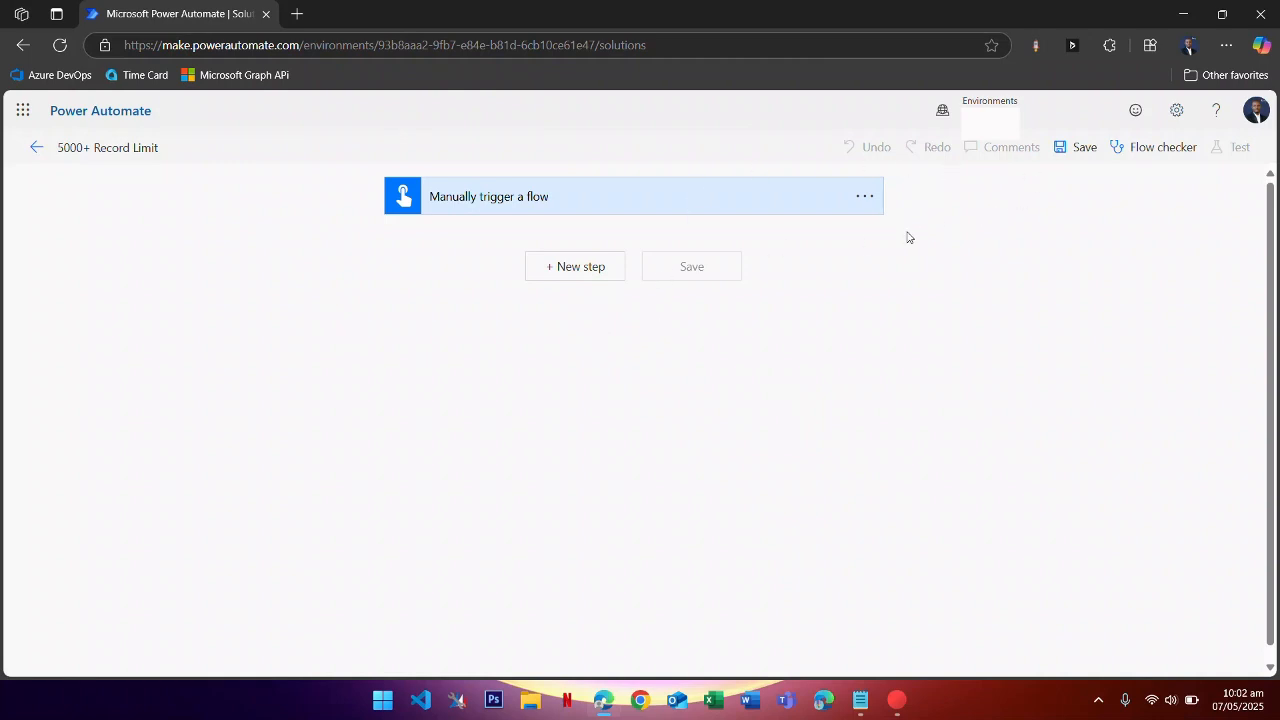
- Add a Compose action with the input "text" below the manual trigger and save the flow
{"action": "left_click", "coordinate": [1073, 158]}
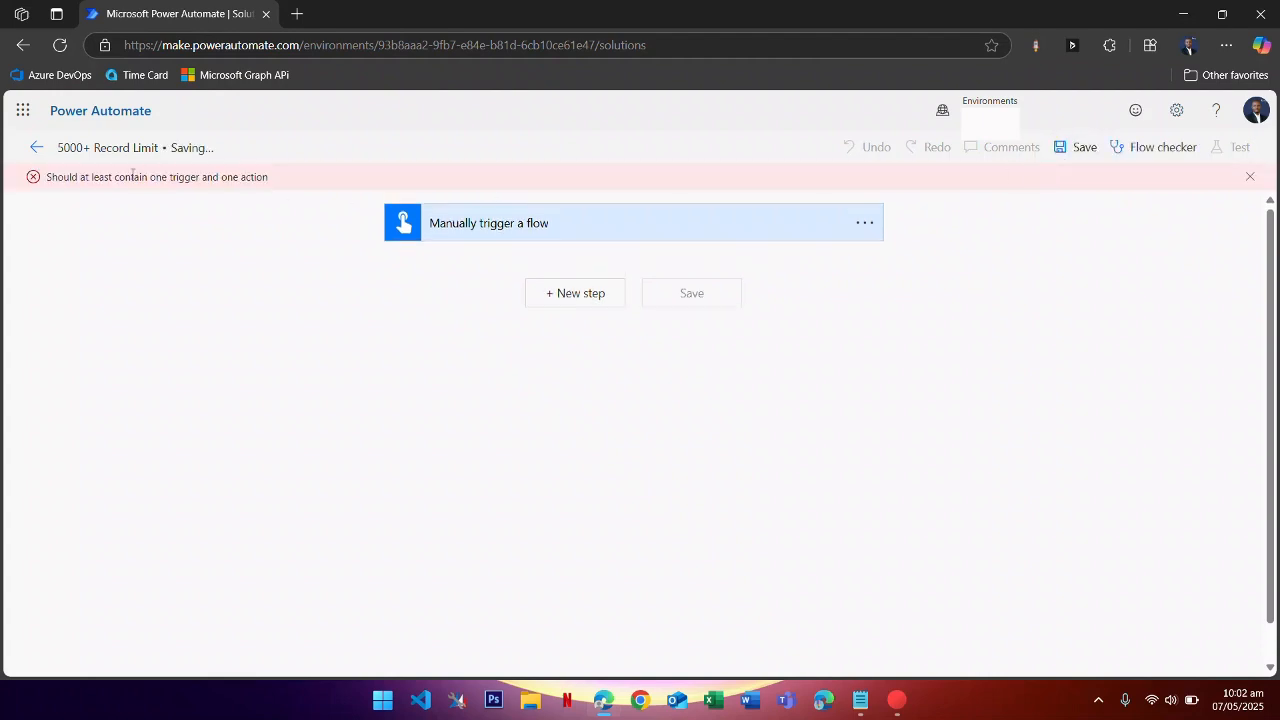
{"action": "left_click", "coordinate": [579, 294]}
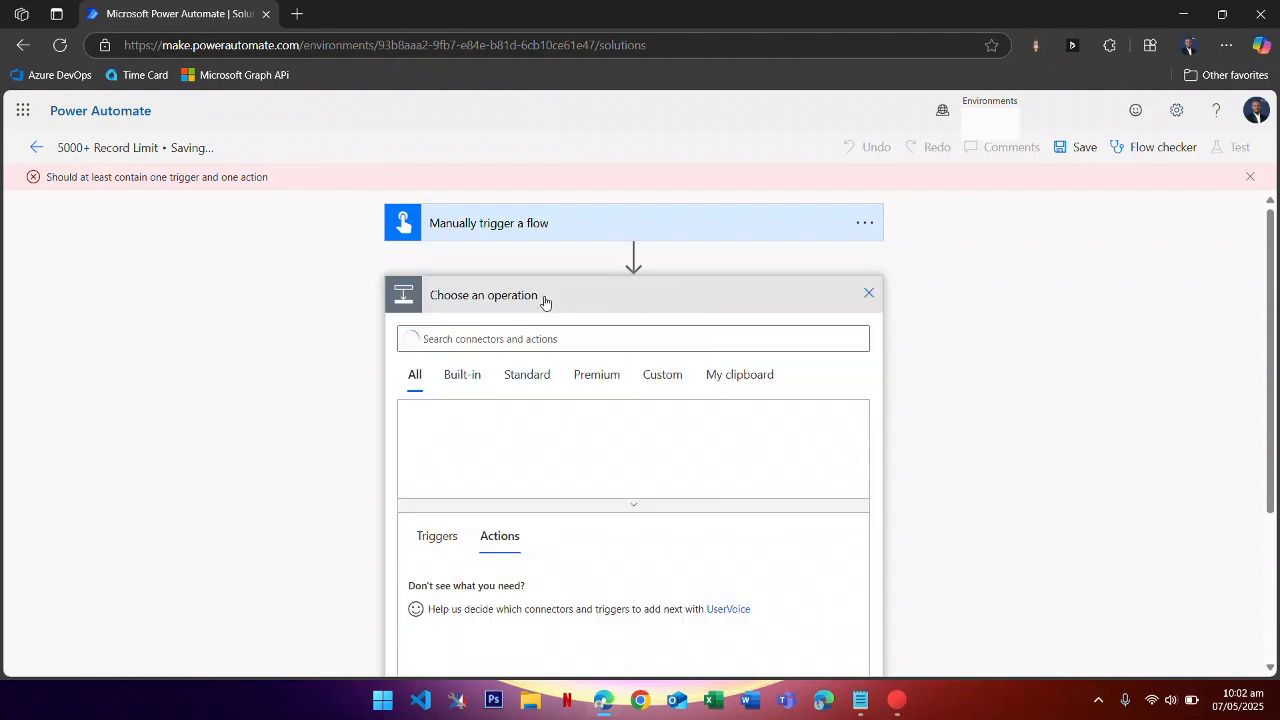
{"action": "left_click", "coordinate": [466, 338]}
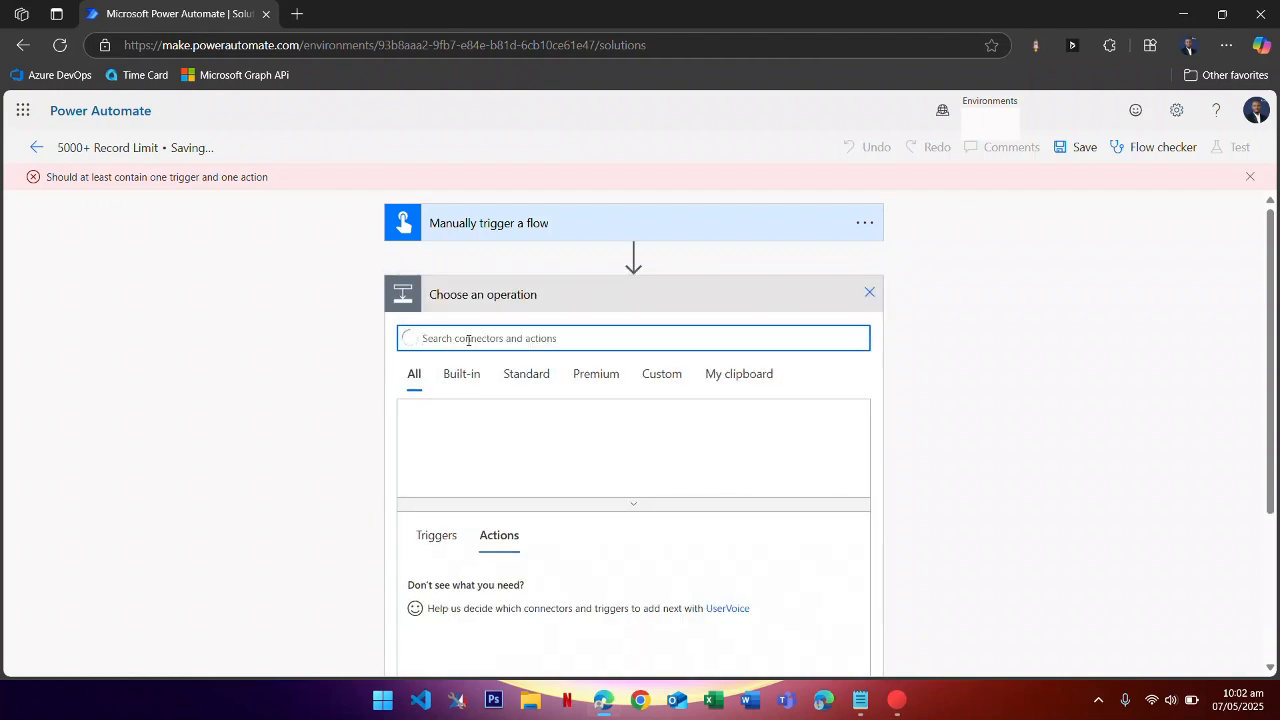
{"action": "type", "text": "compose"}
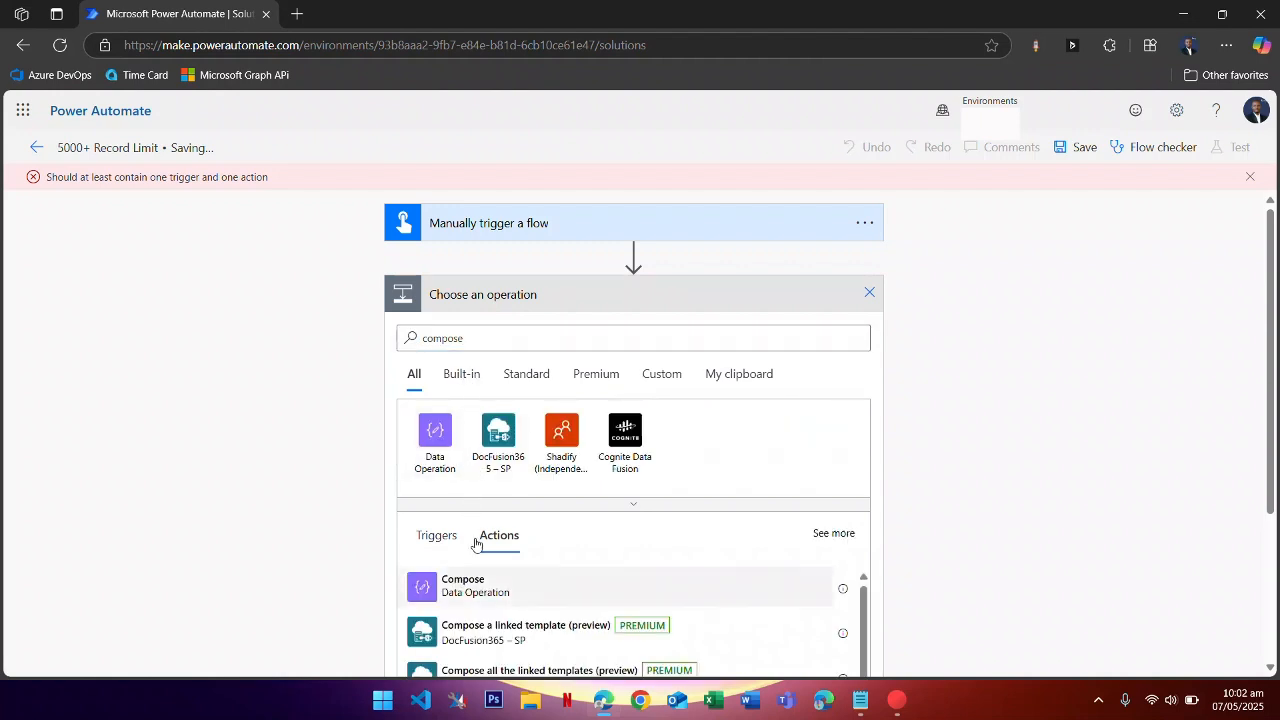
{"action": "left_click", "coordinate": [525, 331]}
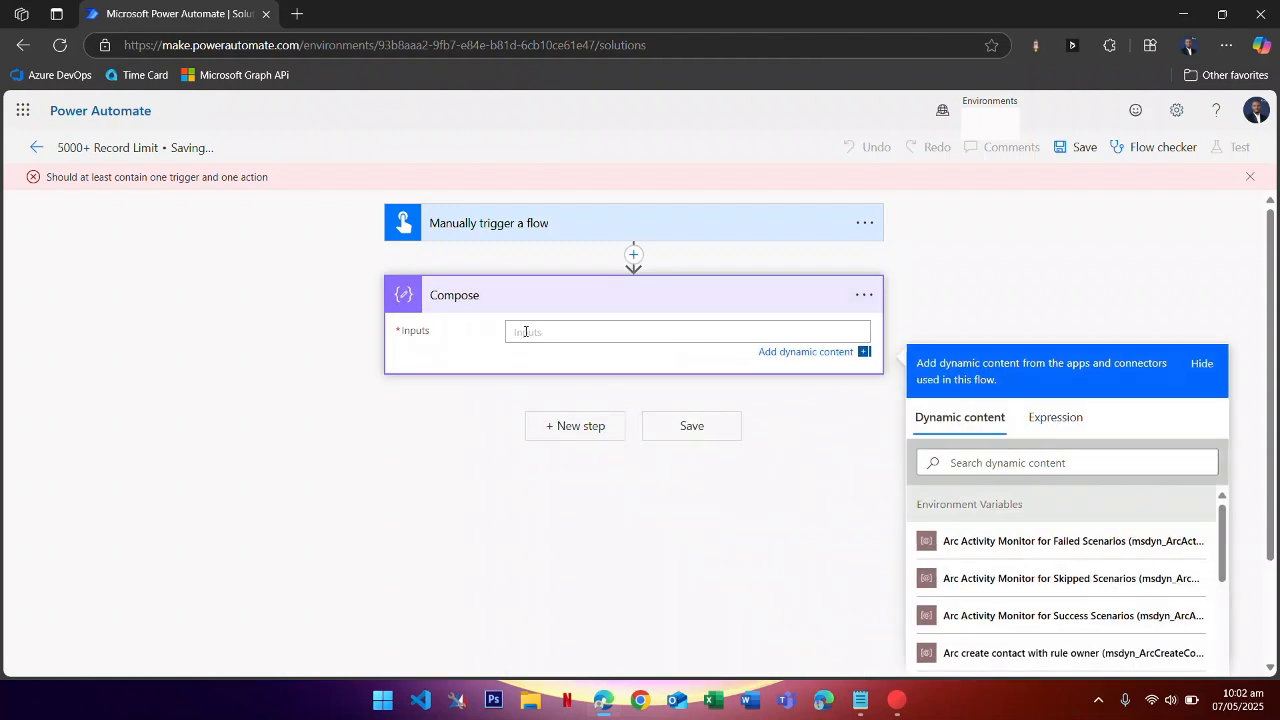
{"action": "type", "text": "te"}
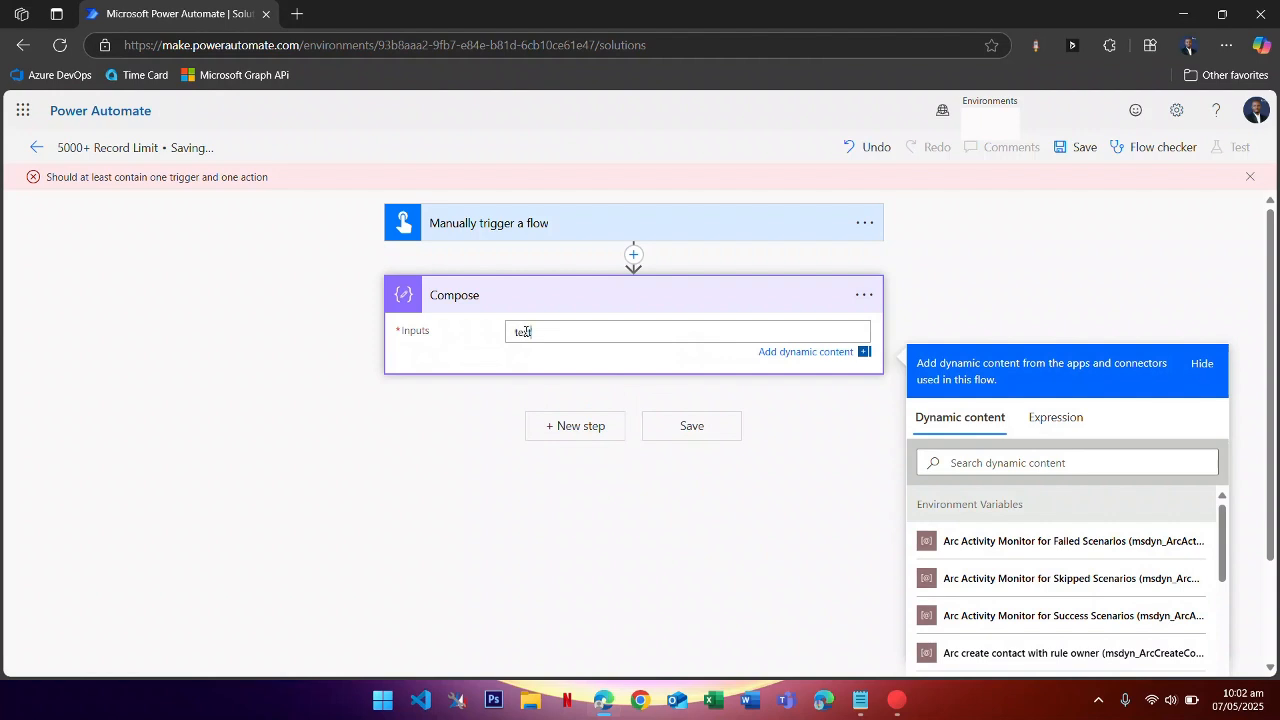
{"action": "type", "text": "xt"}
{"action": "left_click", "coordinate": [693, 428]}
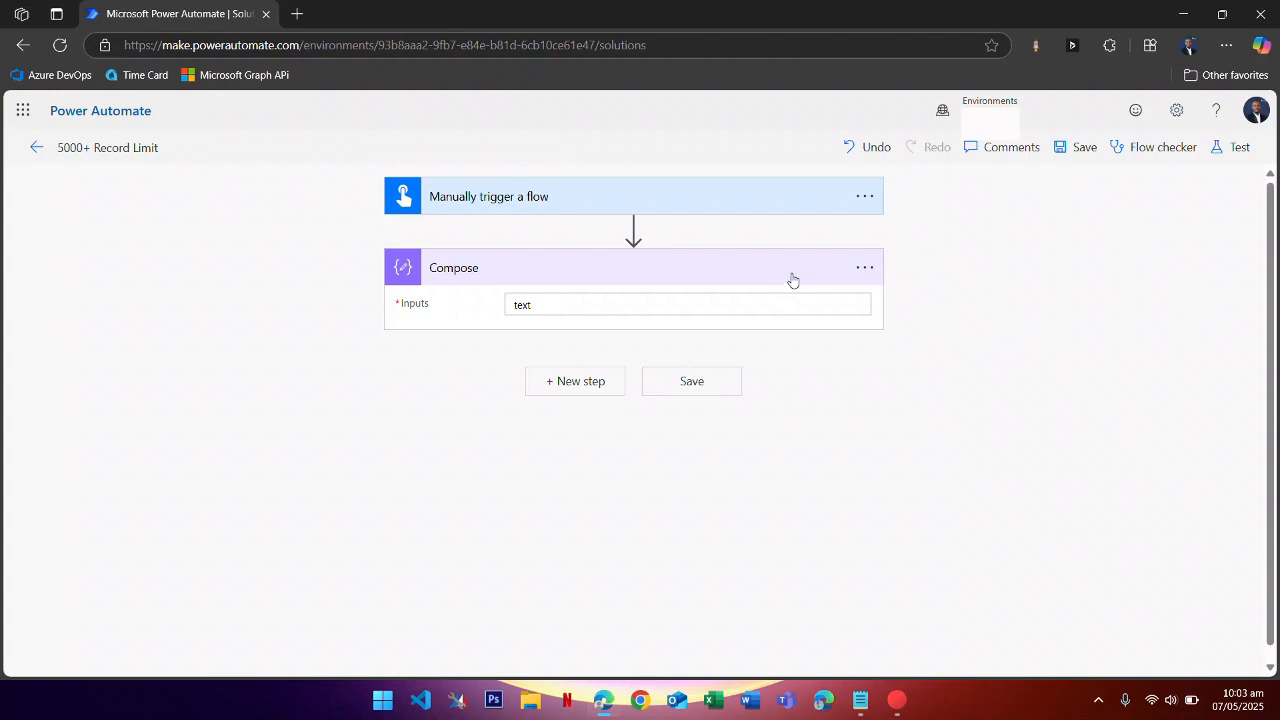
- Insert a Microsoft Dataverse List rows action between the manual trigger and the Compose action
{"action": "mouse_move", "coordinate": [634, 230]}
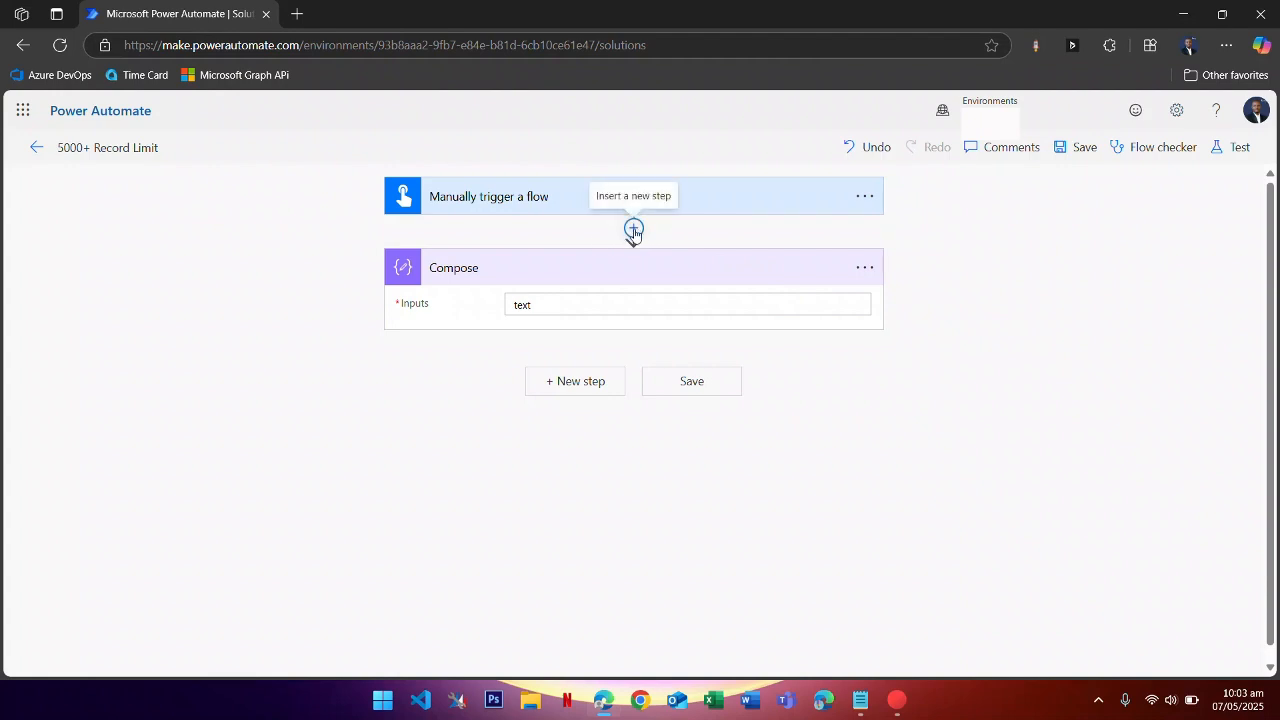
{"action": "left_click", "coordinate": [634, 230]}
{"action": "left_click", "coordinate": [623, 255]}
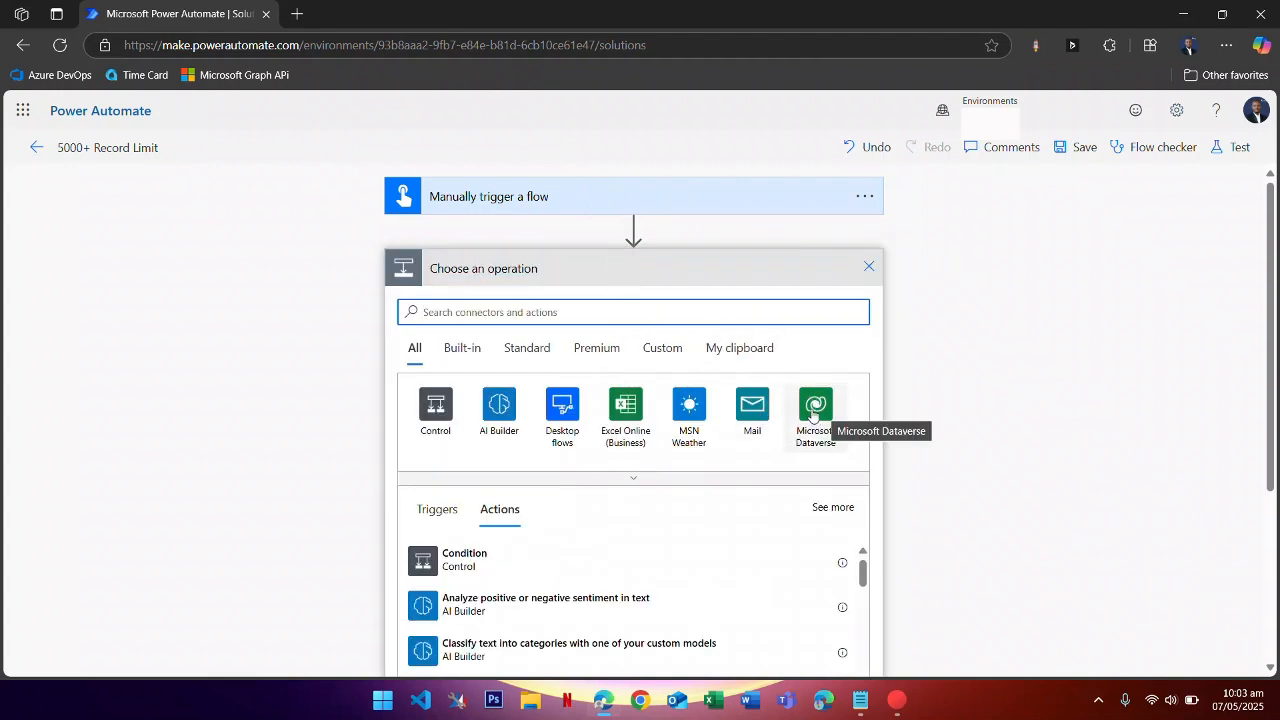
{"action": "left_click", "coordinate": [812, 415]}
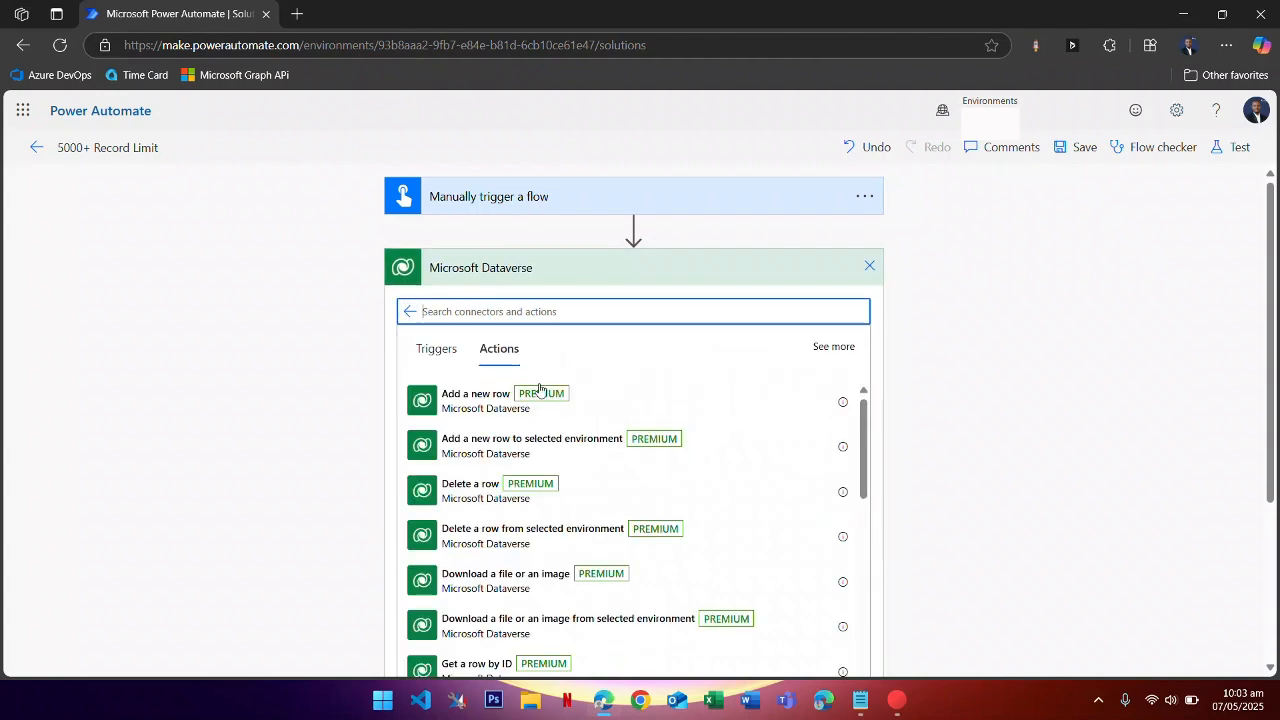
{"action": "scroll", "coordinate": [507, 445], "scroll_direction": "down", "scroll_amount": 3}
{"action": "scroll", "coordinate": [506, 494], "scroll_direction": "up", "scroll_amount": 3}
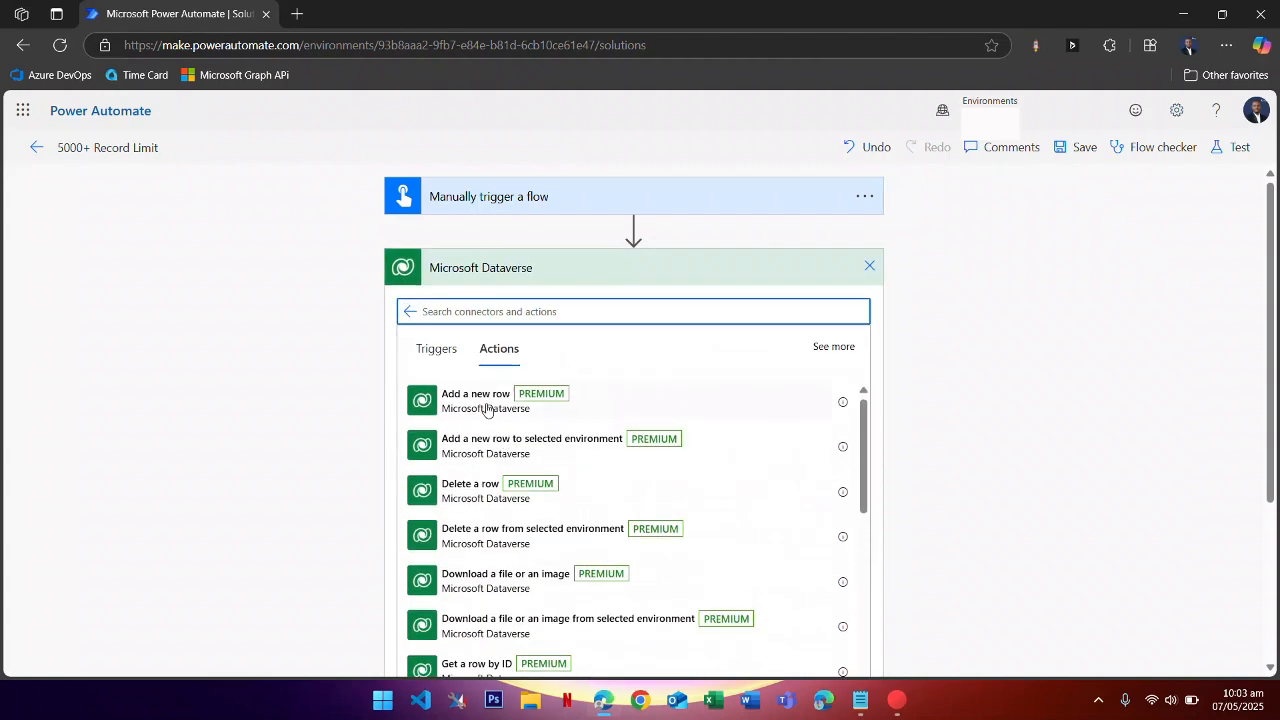
{"action": "scroll", "coordinate": [505, 450], "scroll_direction": "down", "scroll_amount": 3}
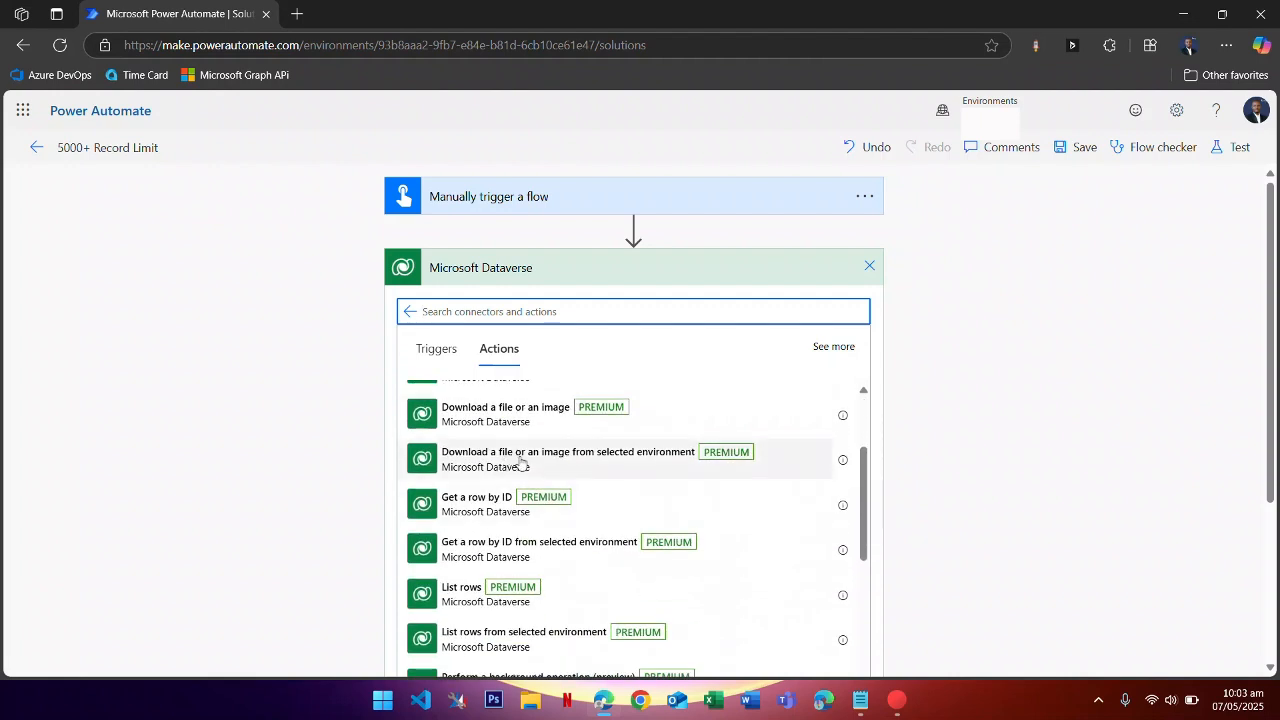
{"action": "scroll", "coordinate": [518, 468], "scroll_direction": "down", "scroll_amount": 2}
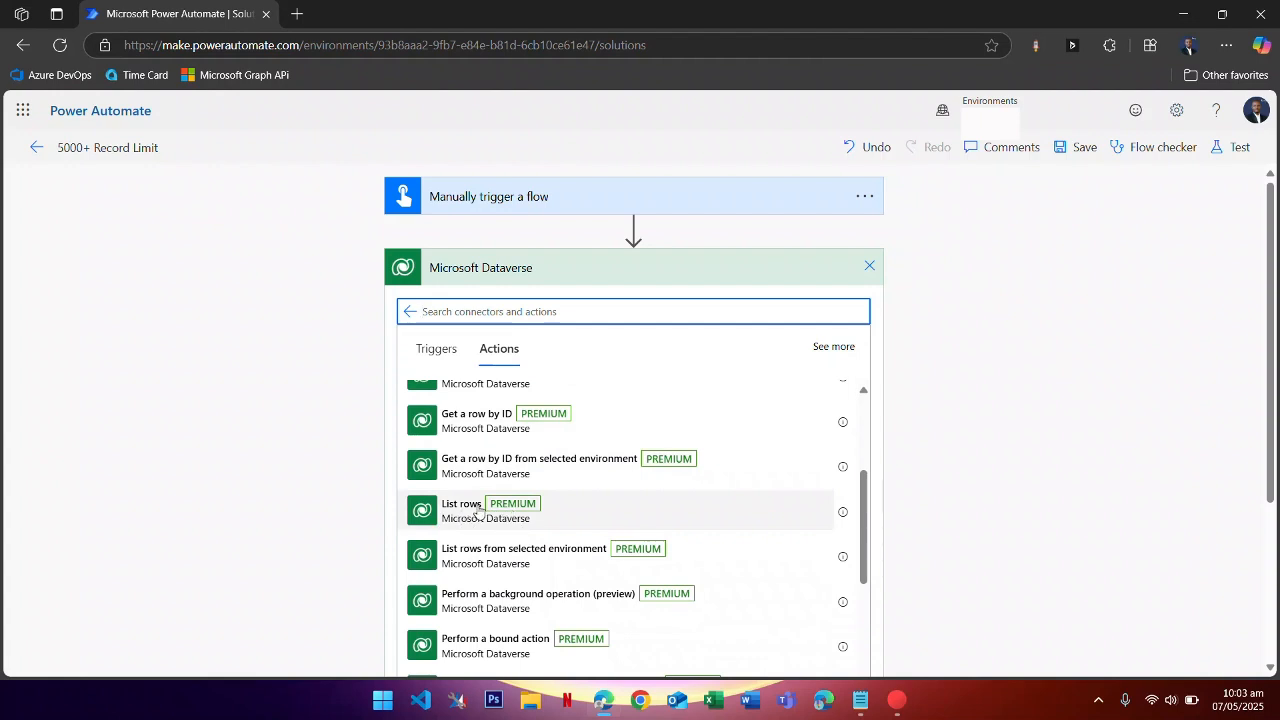
{"action": "left_click", "coordinate": [469, 514]}
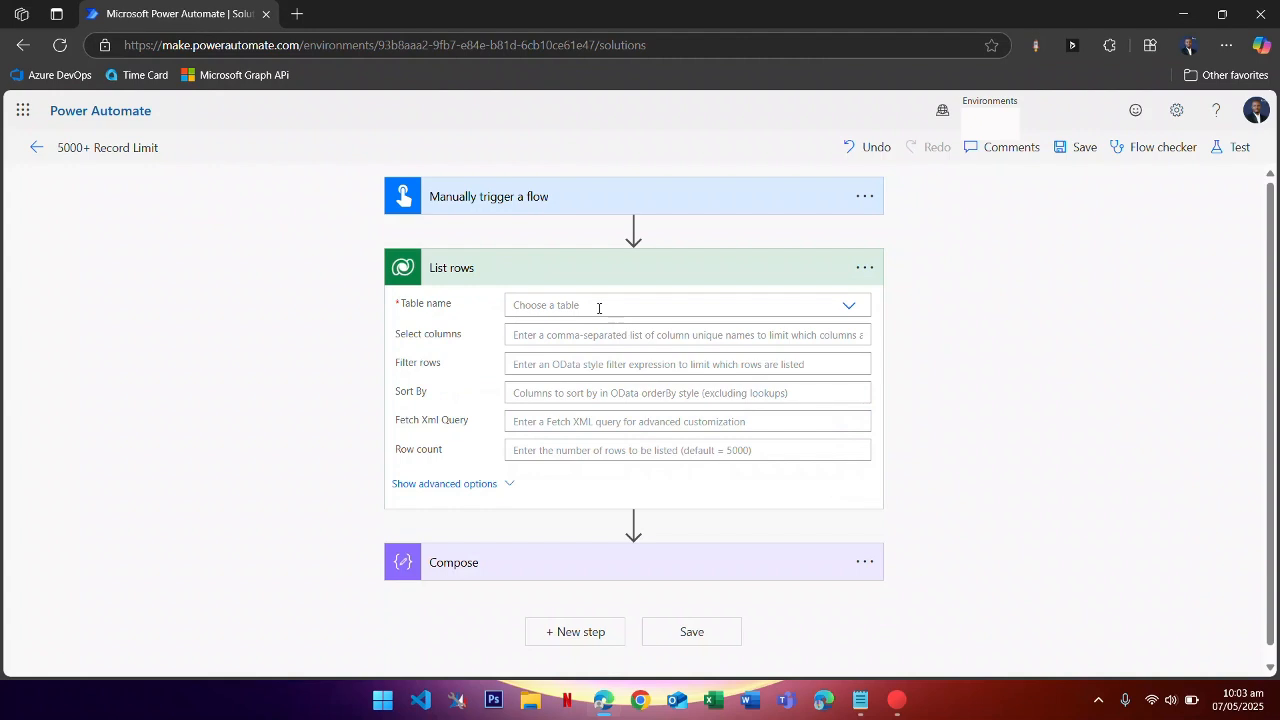
- Rename the List rows action to "Get Movies Lists"
{"action": "left_click", "coordinate": [865, 268]}
{"action": "left_click", "coordinate": [940, 323]}
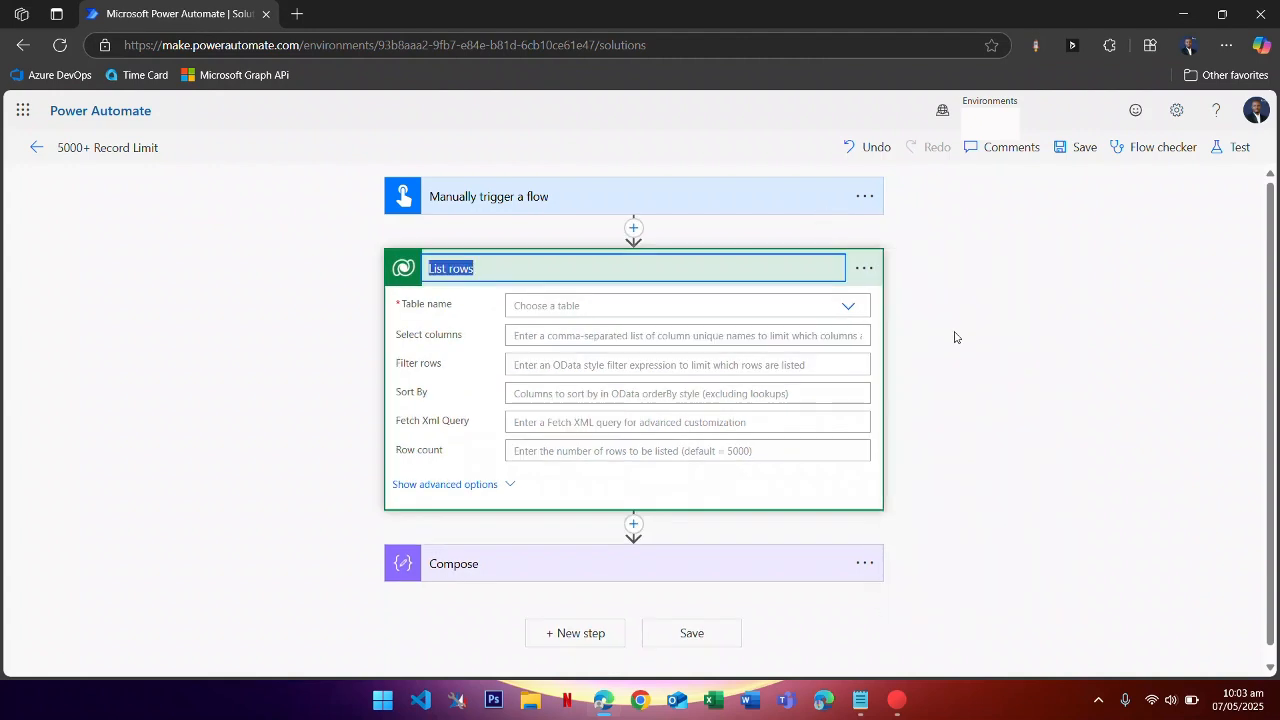
{"action": "type", "text": "G"}
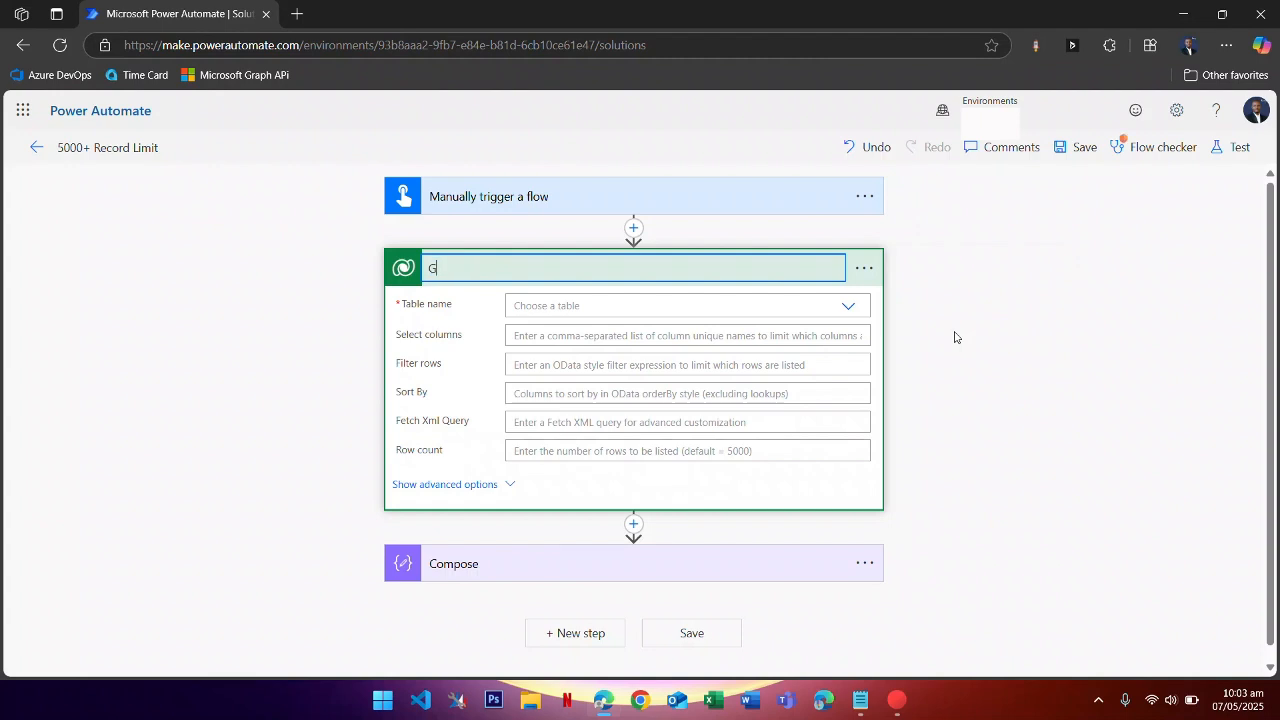
{"action": "type", "text": "et Movies Lists"}
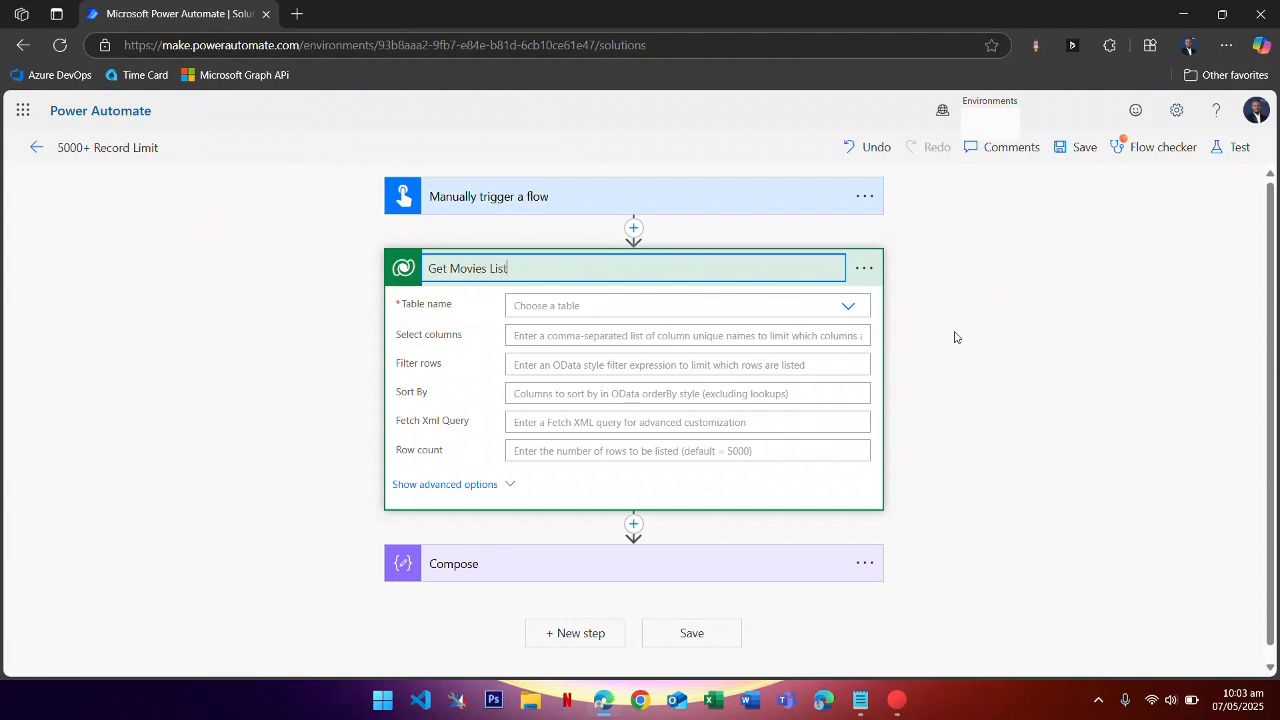
{"action": "left_click", "coordinate": [620, 335]}
- Set the table name of the Get Movies Lists action to Movies, leaving its optional query fields empty
{"action": "left_click", "coordinate": [741, 305]}
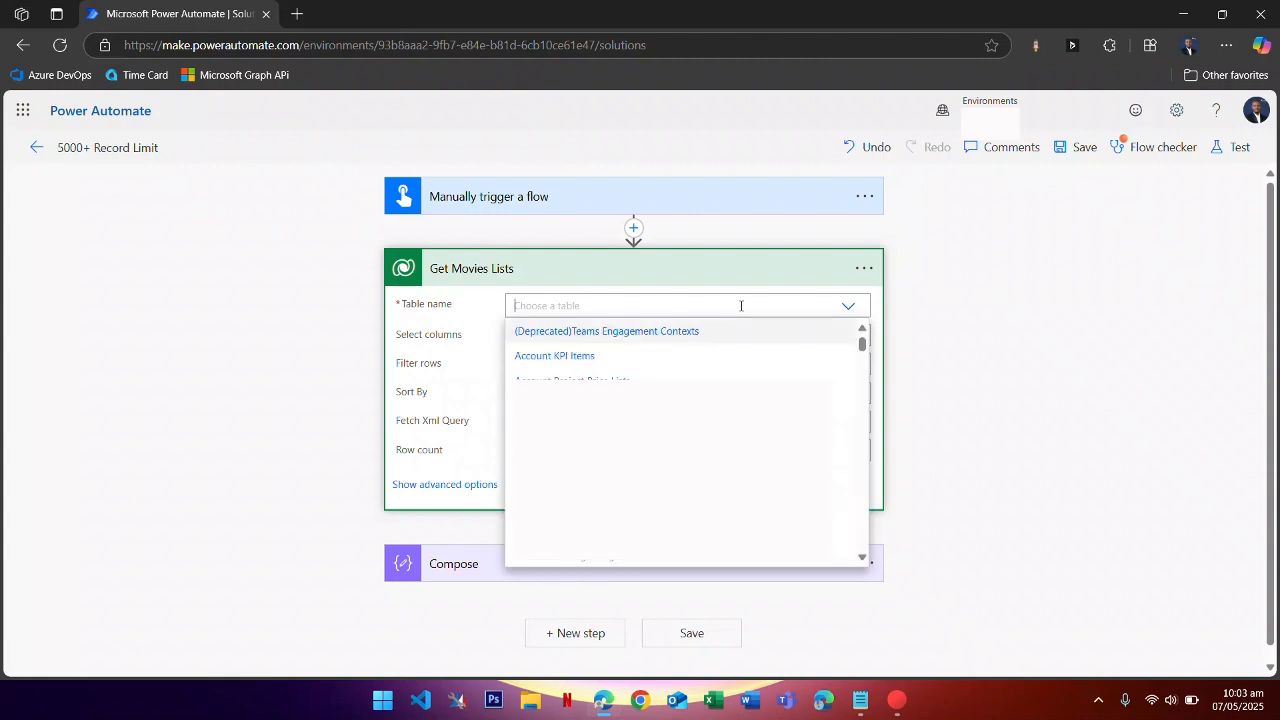
{"action": "type", "text": "Movies"}
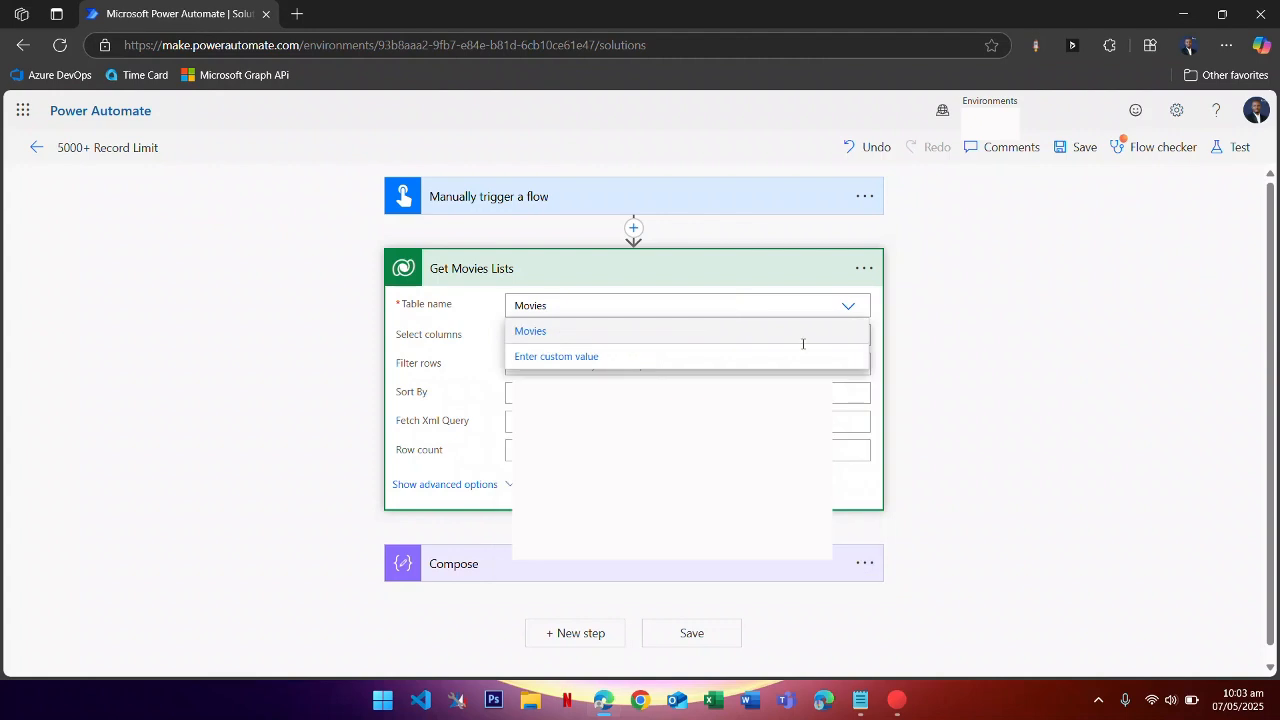
{"action": "right_click", "coordinate": [530, 336]}
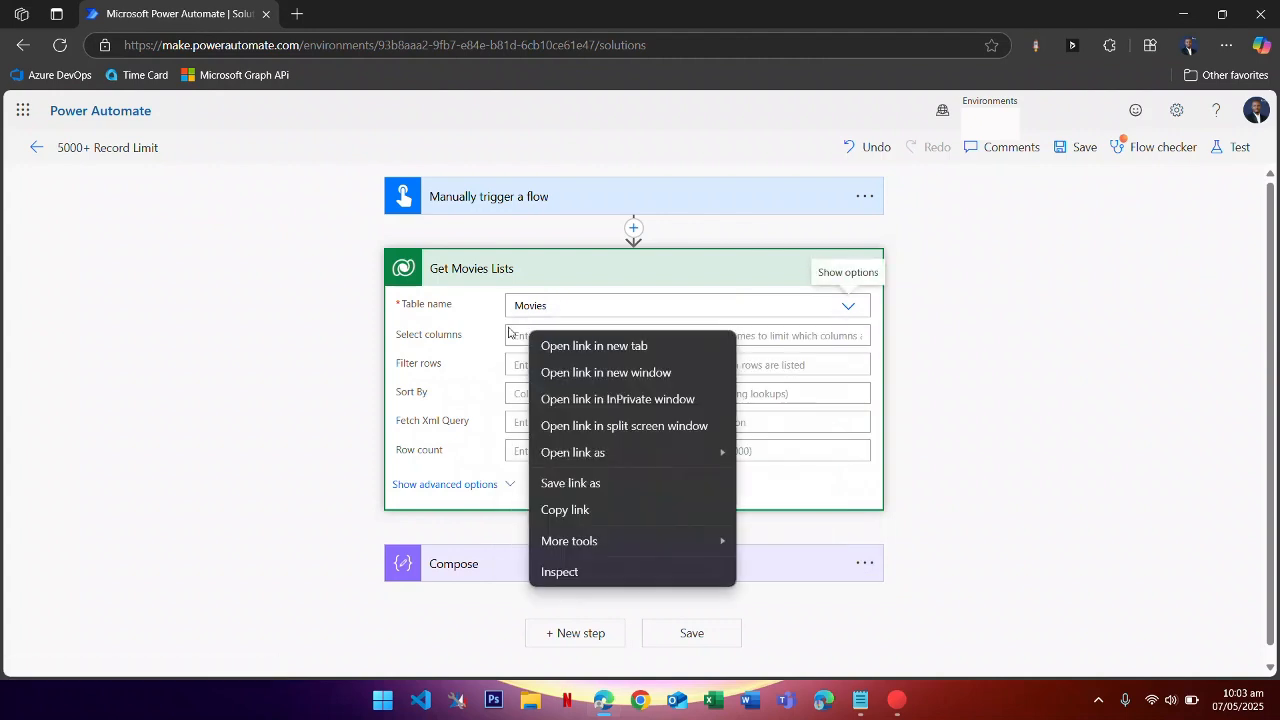
{"action": "left_click", "coordinate": [509, 337]}
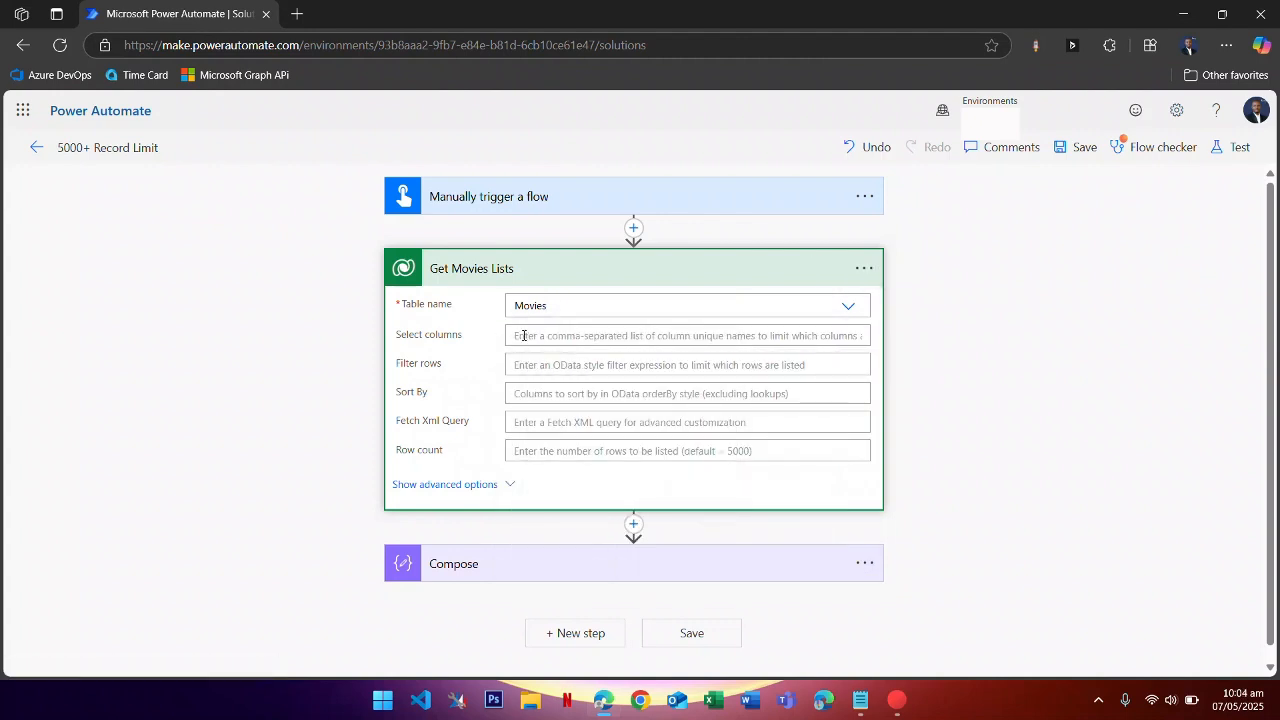
{"action": "left_click", "coordinate": [557, 338]}
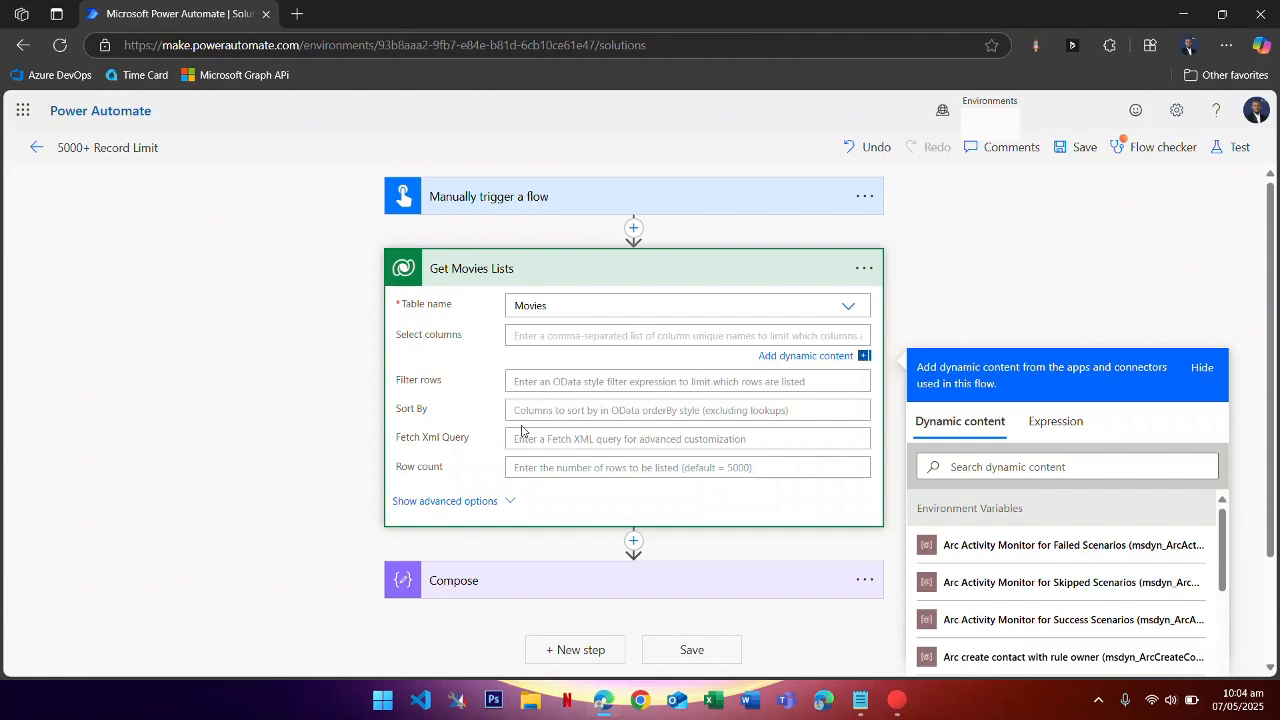
{"action": "scroll", "coordinate": [600, 410], "scroll_direction": "down", "scroll_amount": 2}
{"action": "left_click", "coordinate": [247, 425]}
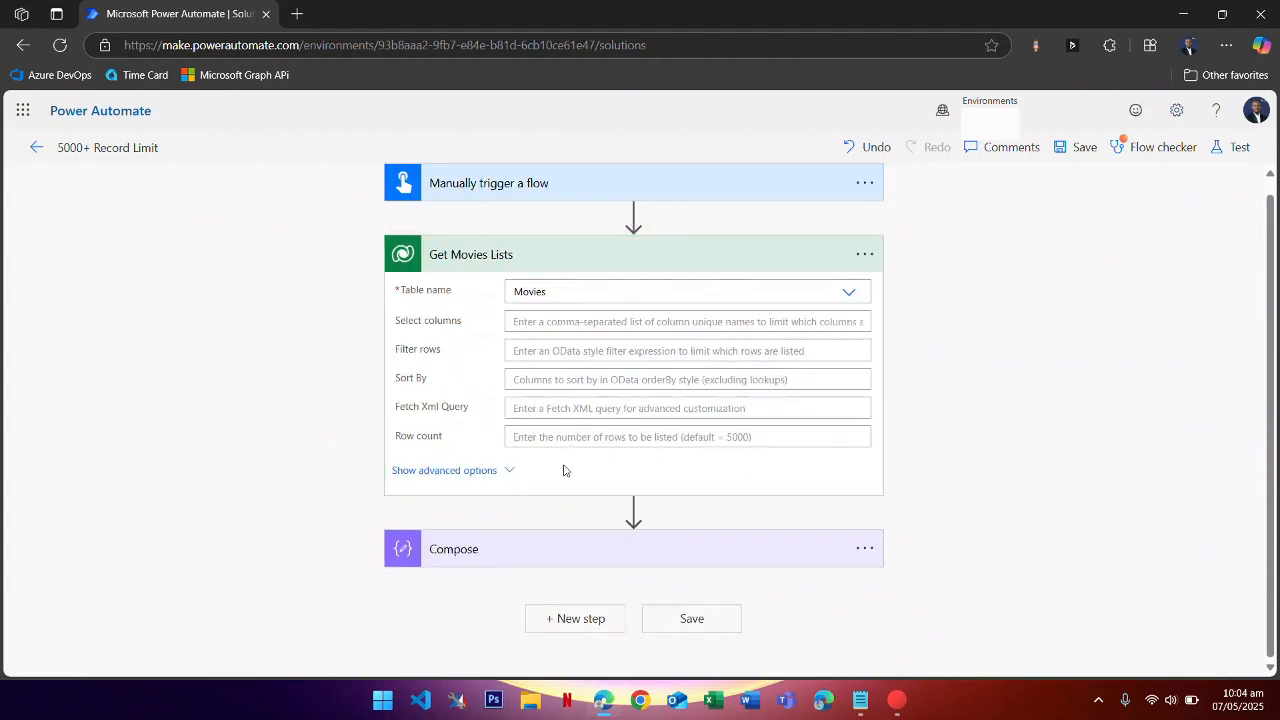
- Expand the Compose action and clear the placeholder text from its input
{"action": "left_click", "coordinate": [577, 551]}
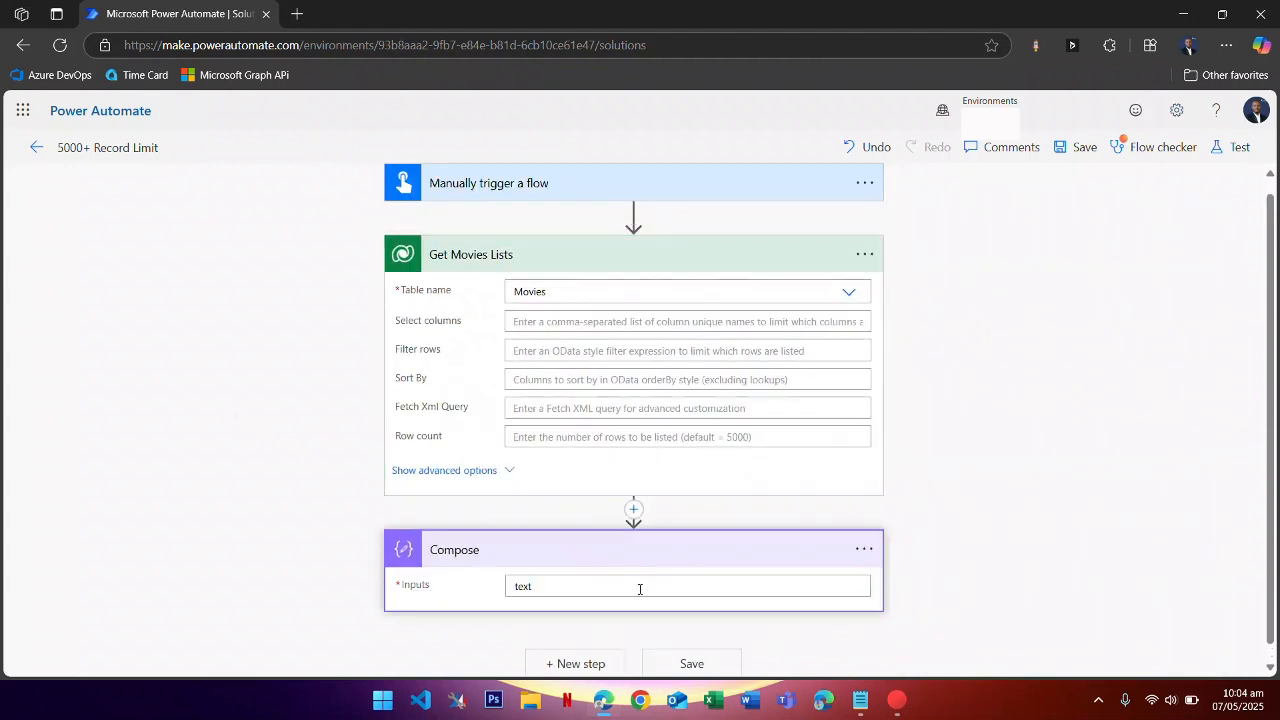
{"action": "left_click_drag", "start_coordinate": [640, 591], "coordinate": [425, 624]}
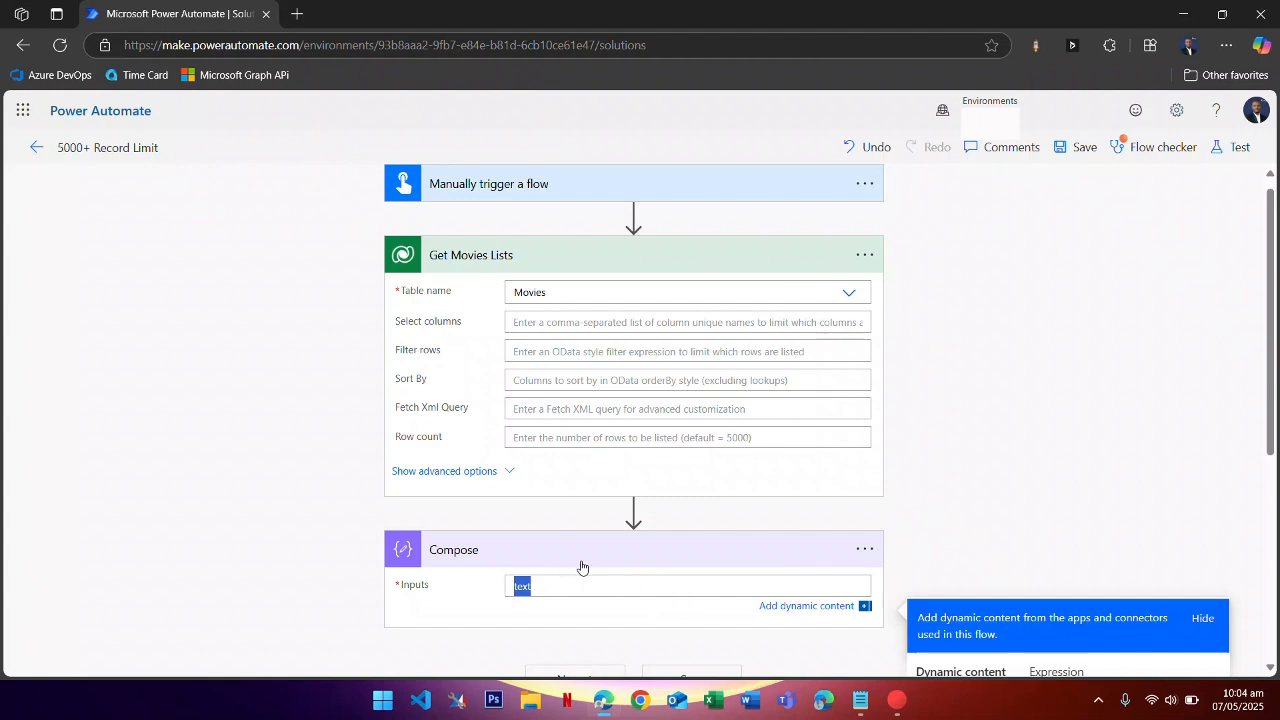
{"action": "scroll", "coordinate": [578, 540], "scroll_direction": "down", "scroll_amount": 1}
{"action": "left_click", "coordinate": [572, 505]}
{"action": "left_click_drag", "start_coordinate": [572, 505], "coordinate": [468, 521]}
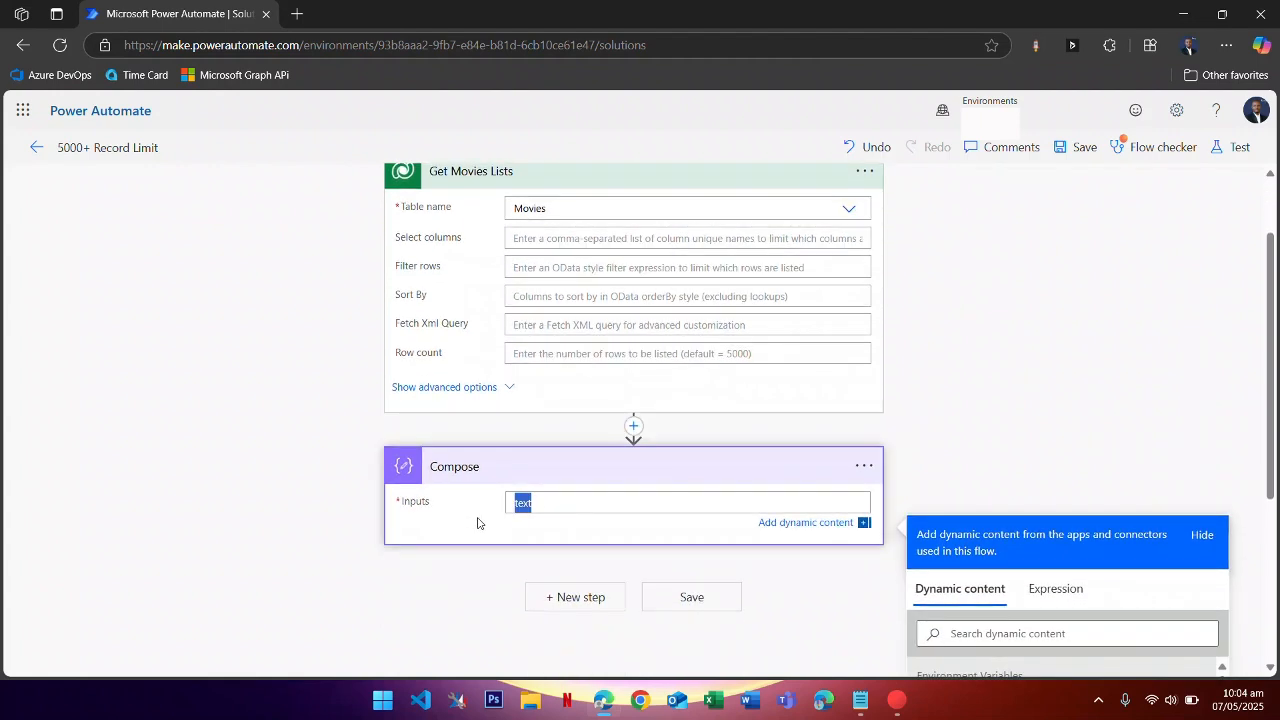
{"action": "key", "text": "BackSpace"}
- Set the Compose input to a length() expression wrapping the value list output of Get Movies Lists
{"action": "left_click", "coordinate": [1052, 590]}
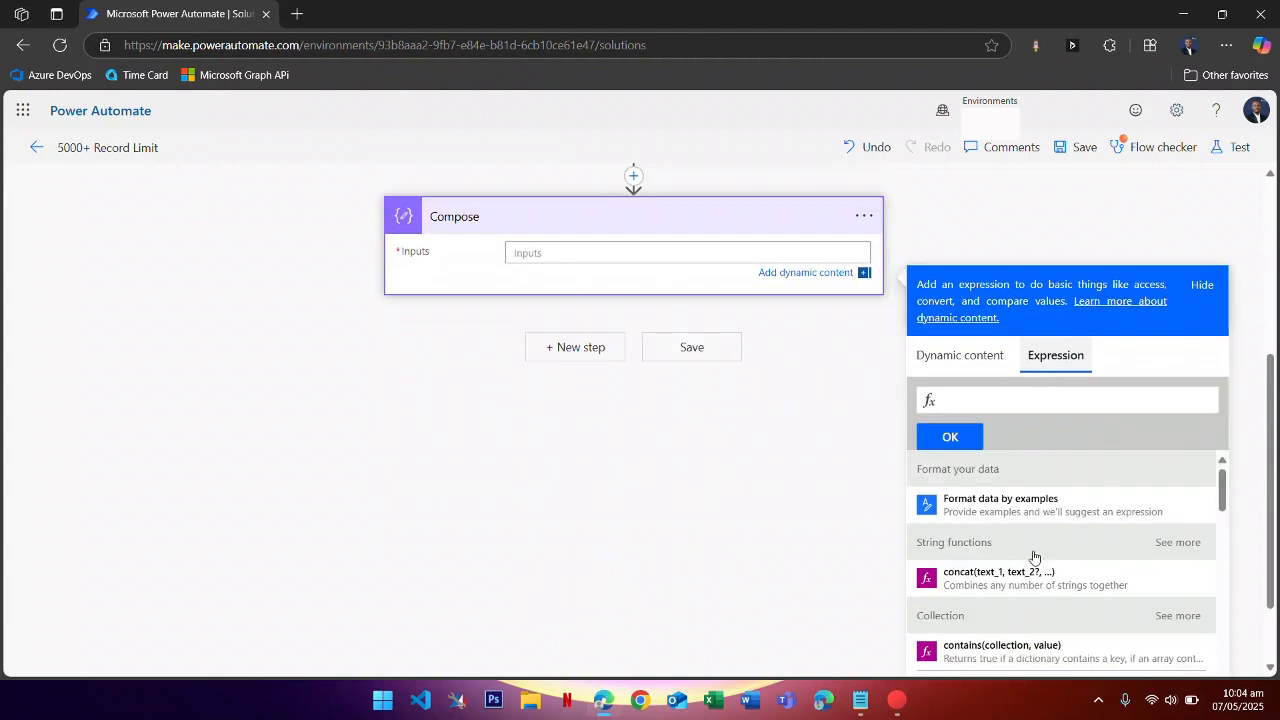
{"action": "type", "text": "length"}
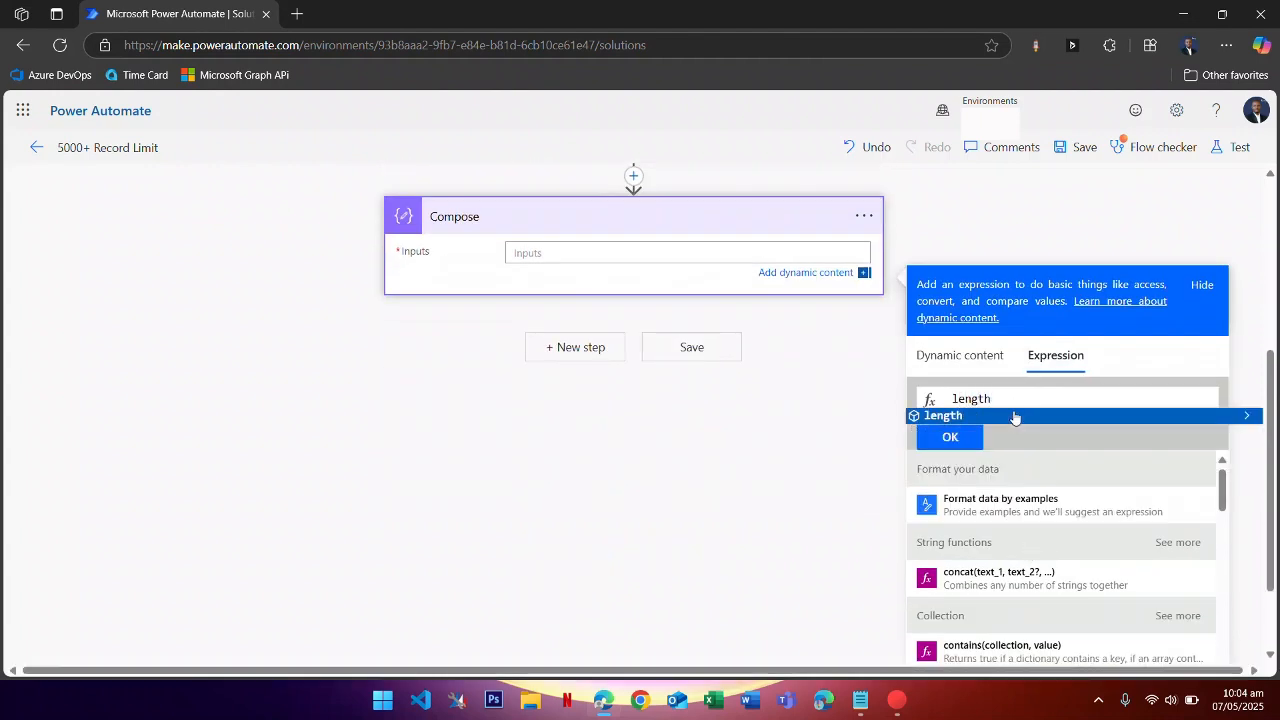
{"action": "left_click", "coordinate": [1013, 417]}
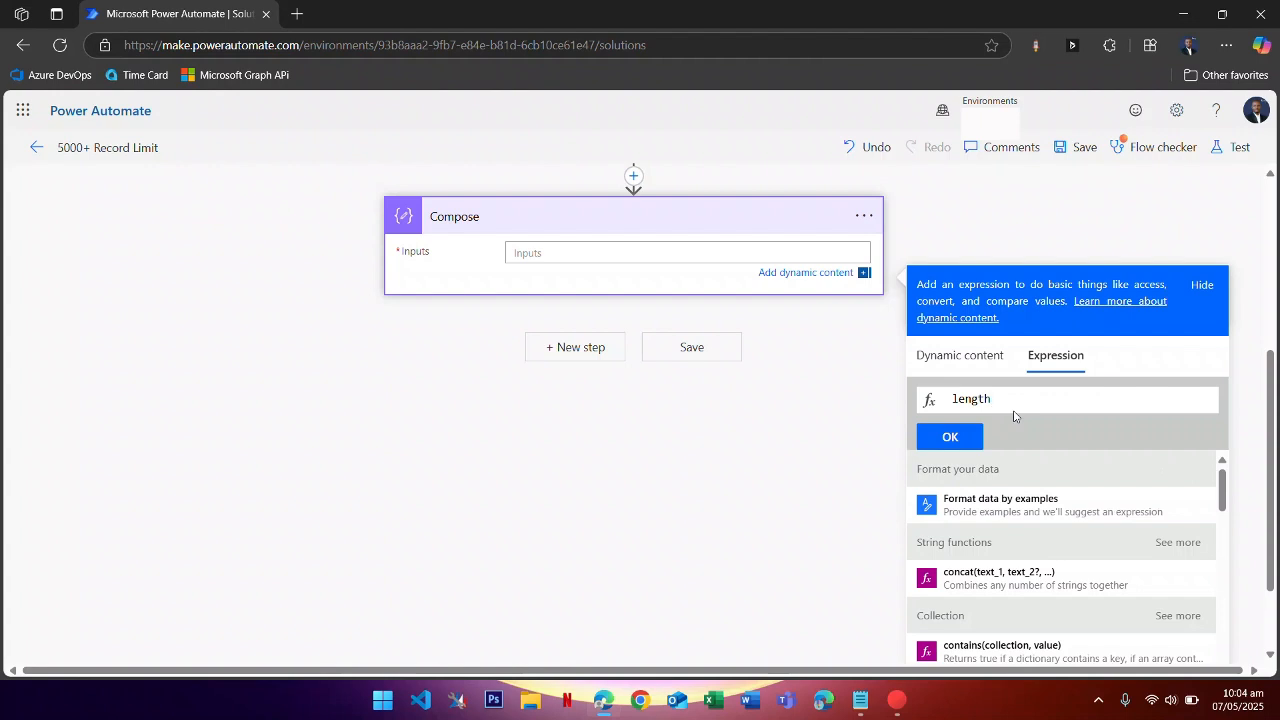
{"action": "type", "text": "("}
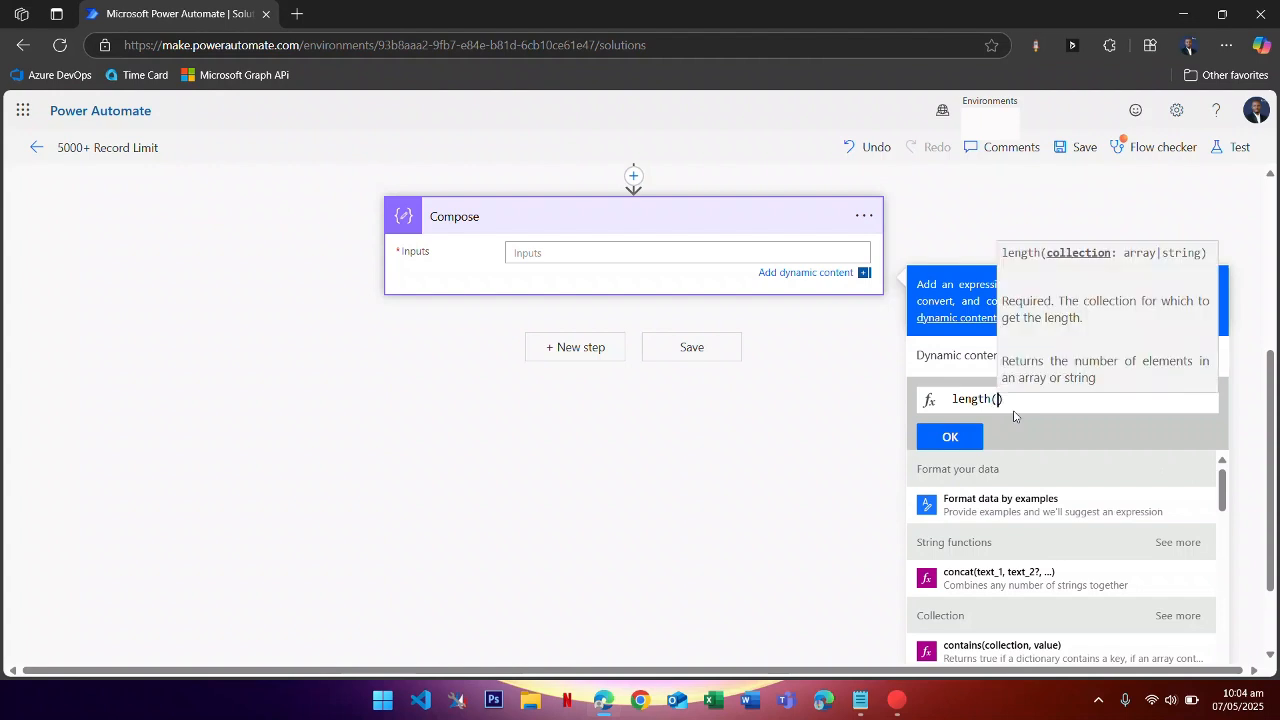
{"action": "left_click", "coordinate": [960, 363]}
{"action": "scroll", "coordinate": [960, 500], "scroll_direction": "down", "scroll_amount": 10}
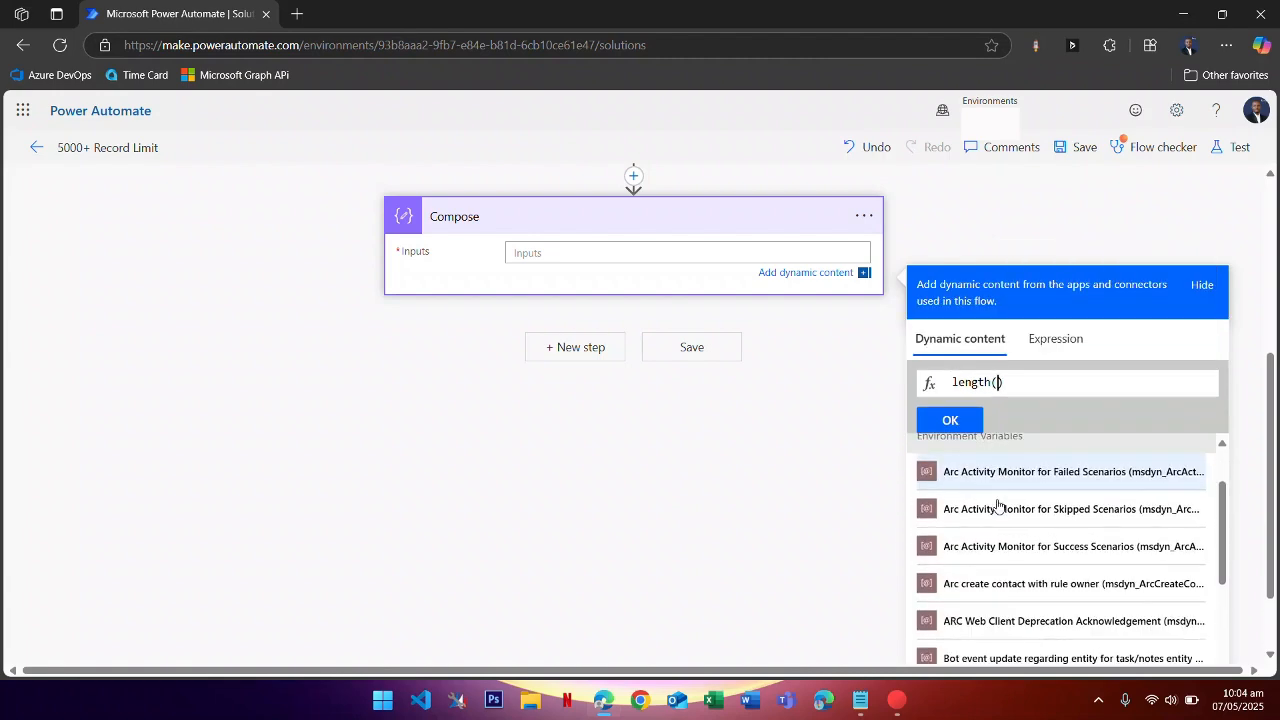
{"action": "scroll", "coordinate": [1037, 531], "scroll_direction": "down", "scroll_amount": 2}
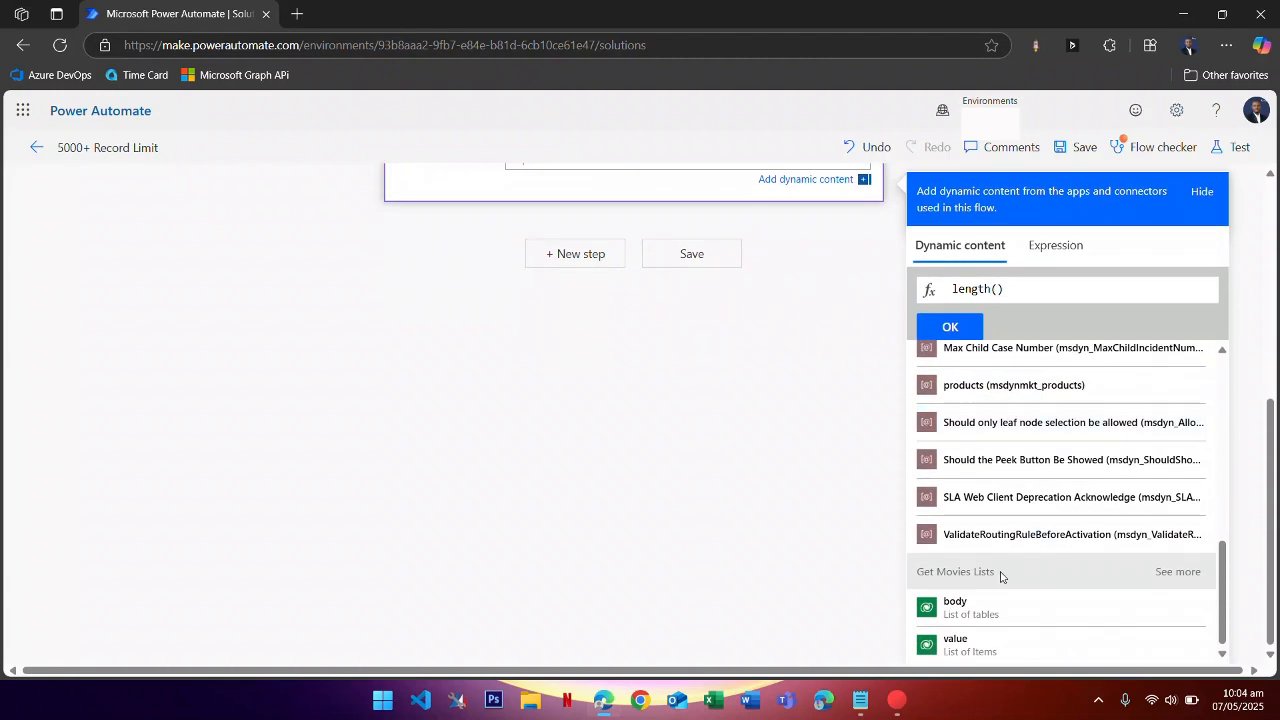
{"action": "left_click", "coordinate": [975, 650]}
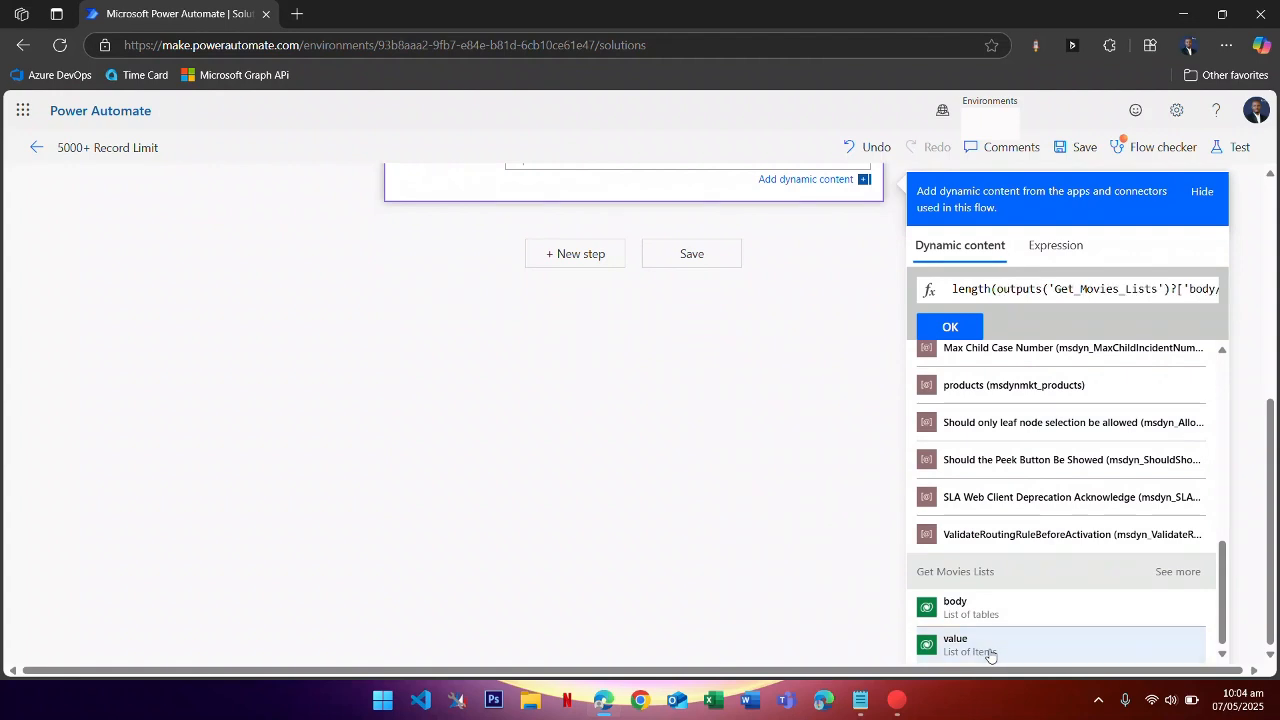
{"action": "scroll", "coordinate": [990, 420], "scroll_direction": "up", "scroll_amount": 2}
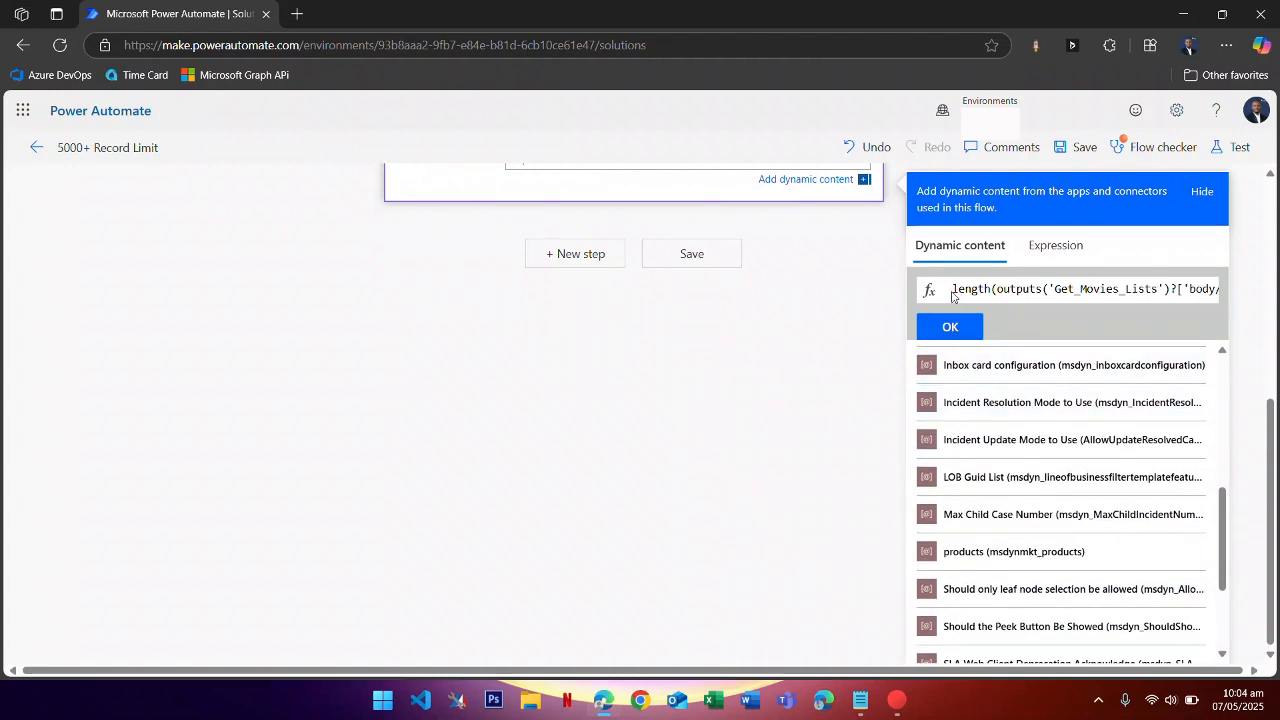
{"action": "left_click_drag", "start_coordinate": [953, 289], "coordinate": [993, 289]}
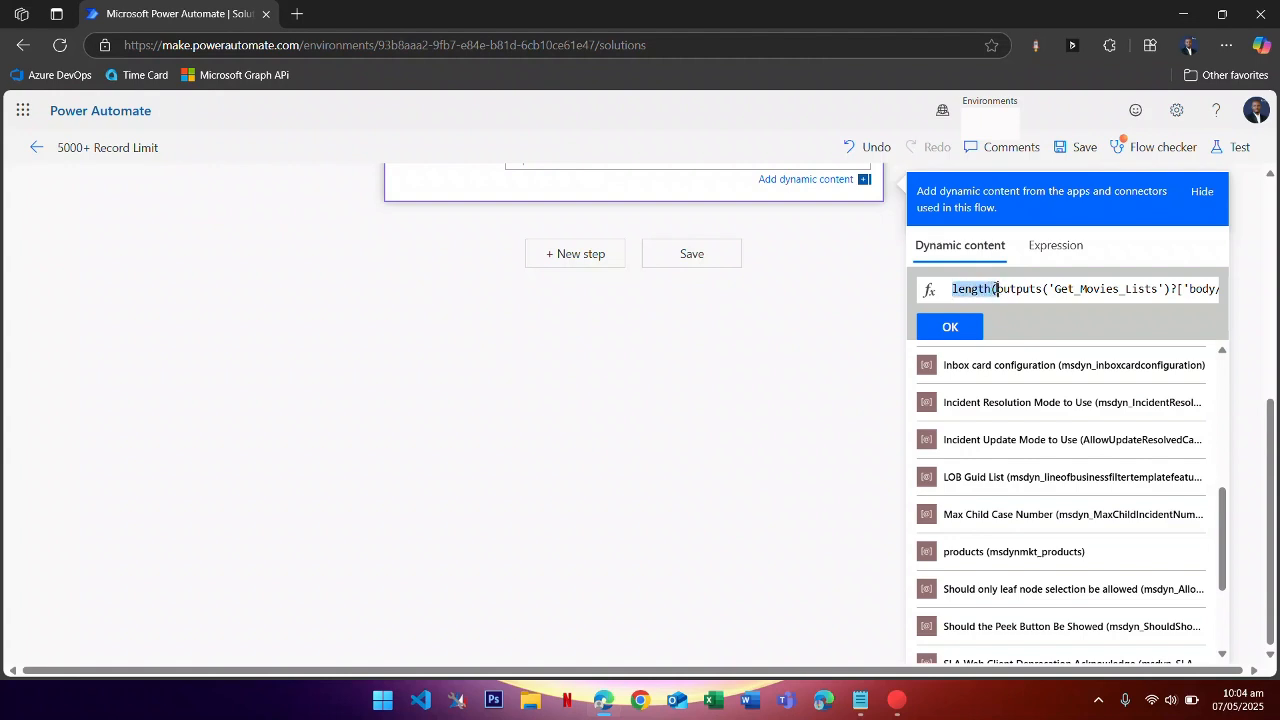
{"action": "left_click", "coordinate": [956, 330]}
- Save the flow and close the Flow checker pane after reviewing its entries
{"action": "scroll", "coordinate": [800, 335], "scroll_direction": "up", "scroll_amount": 3}
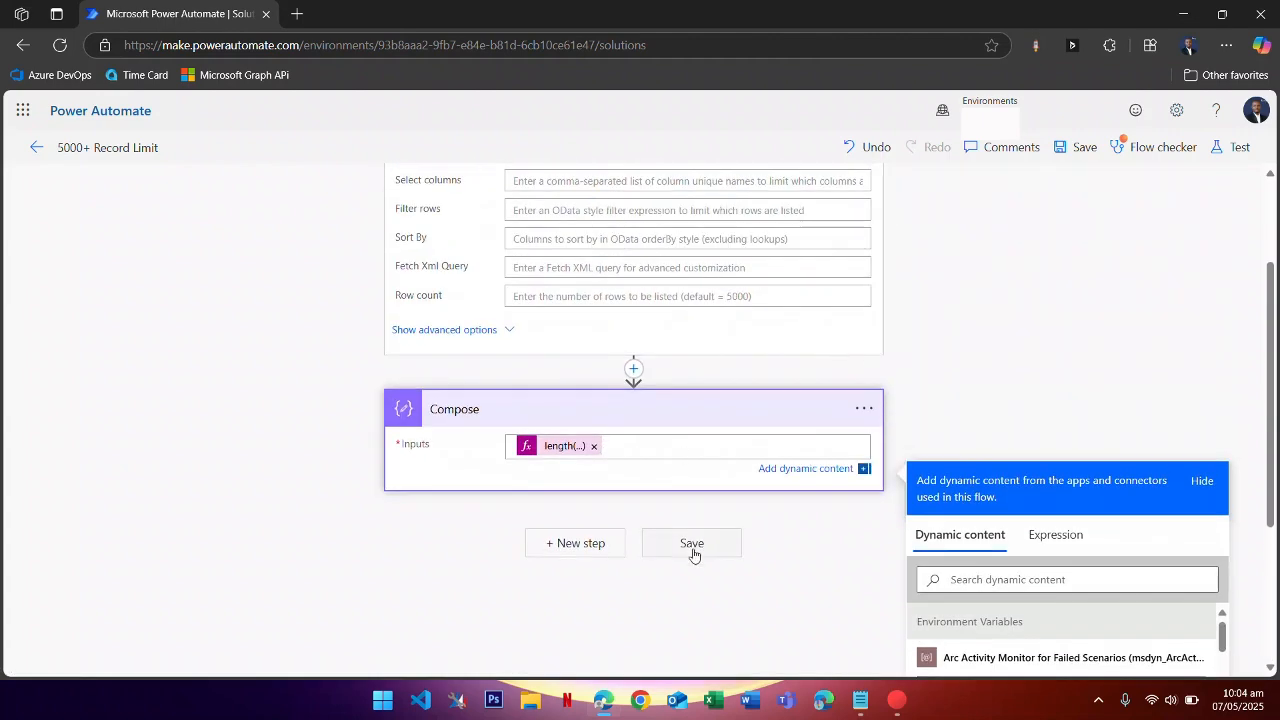
{"action": "left_click", "coordinate": [692, 545]}
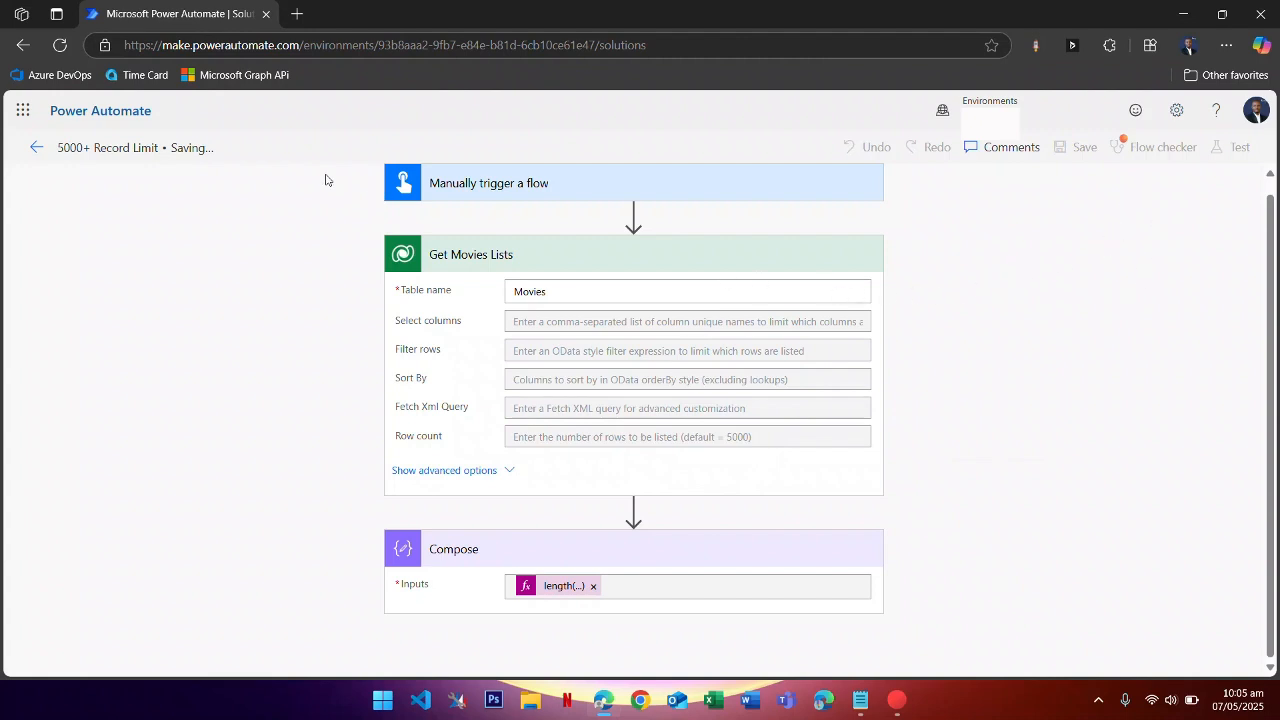
{"action": "left_click_drag", "start_coordinate": [173, 147], "coordinate": [226, 158]}
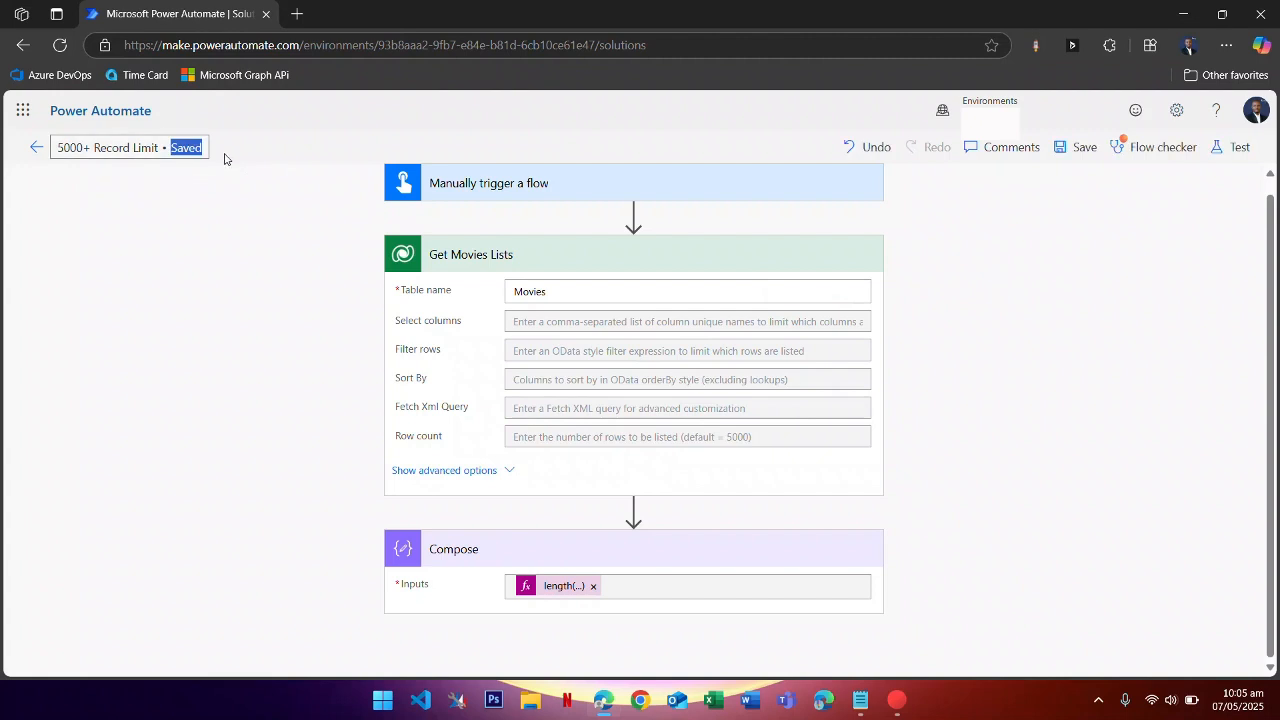
{"action": "left_click", "coordinate": [367, 309]}
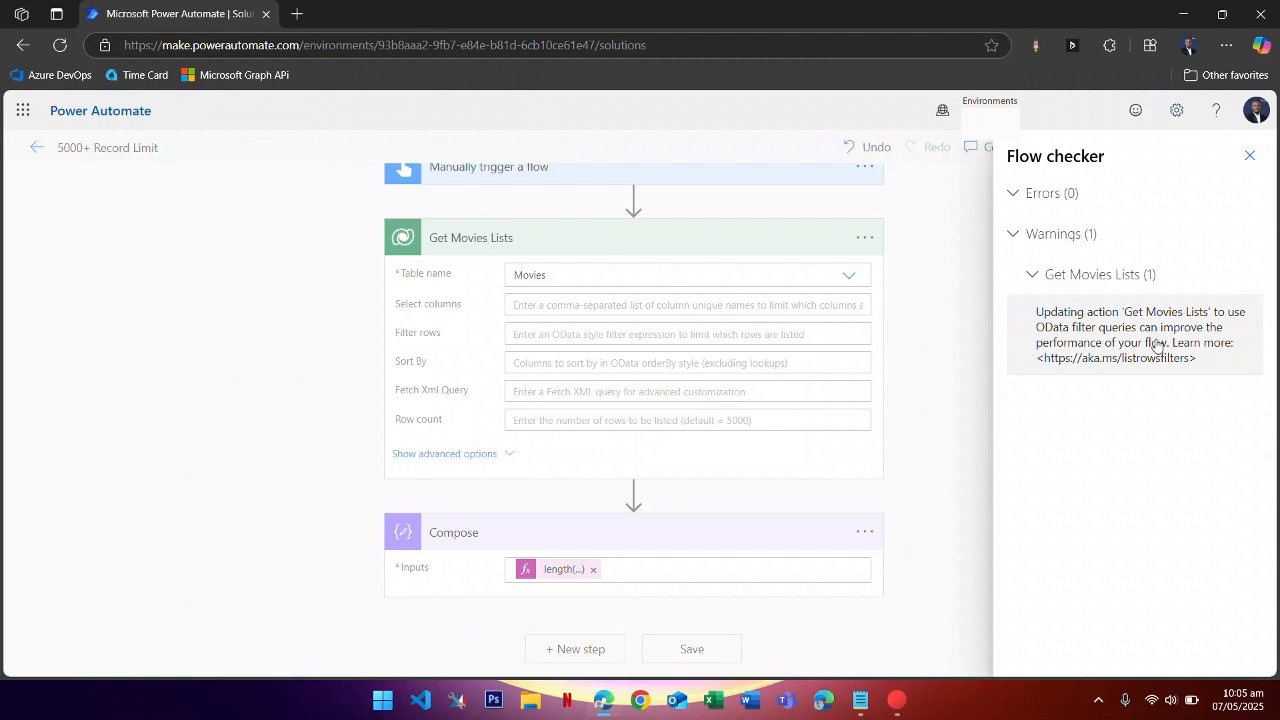
{"action": "left_click", "coordinate": [1249, 157]}
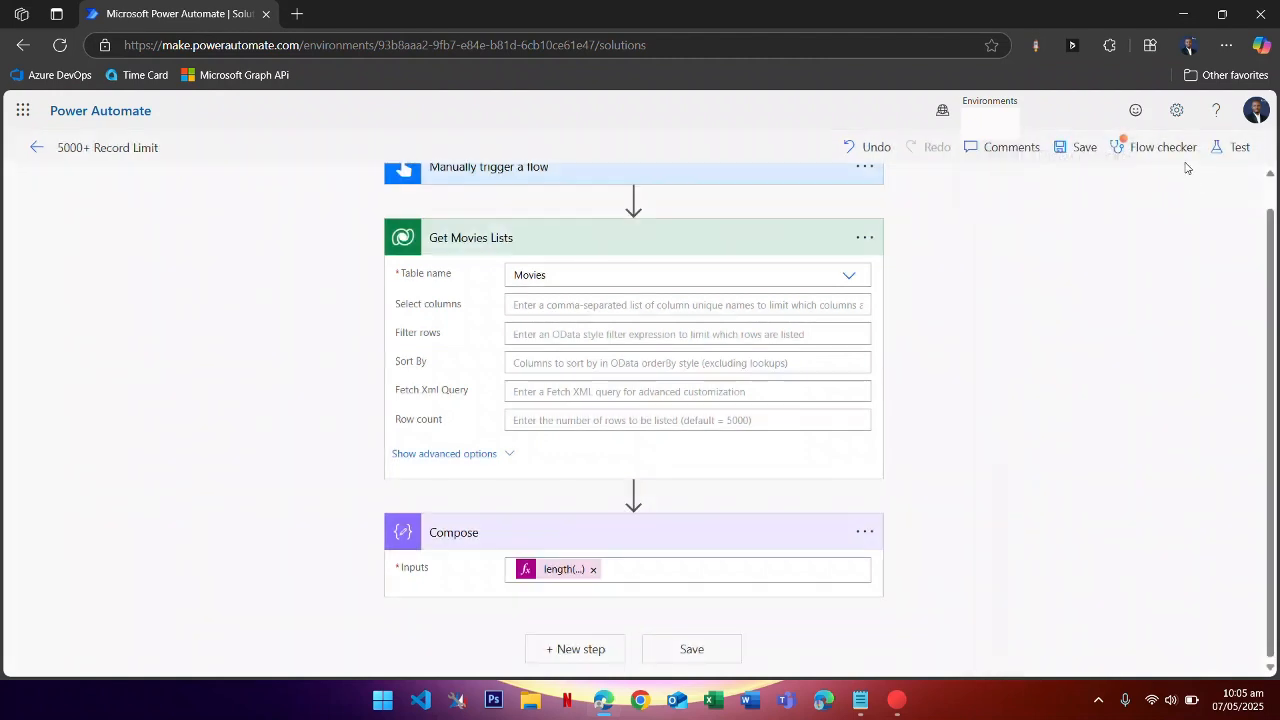
- Run a manual test of the 5000+ Record Limit flow and go to its run details
{"action": "left_click", "coordinate": [1238, 150]}
{"action": "left_click", "coordinate": [983, 190]}
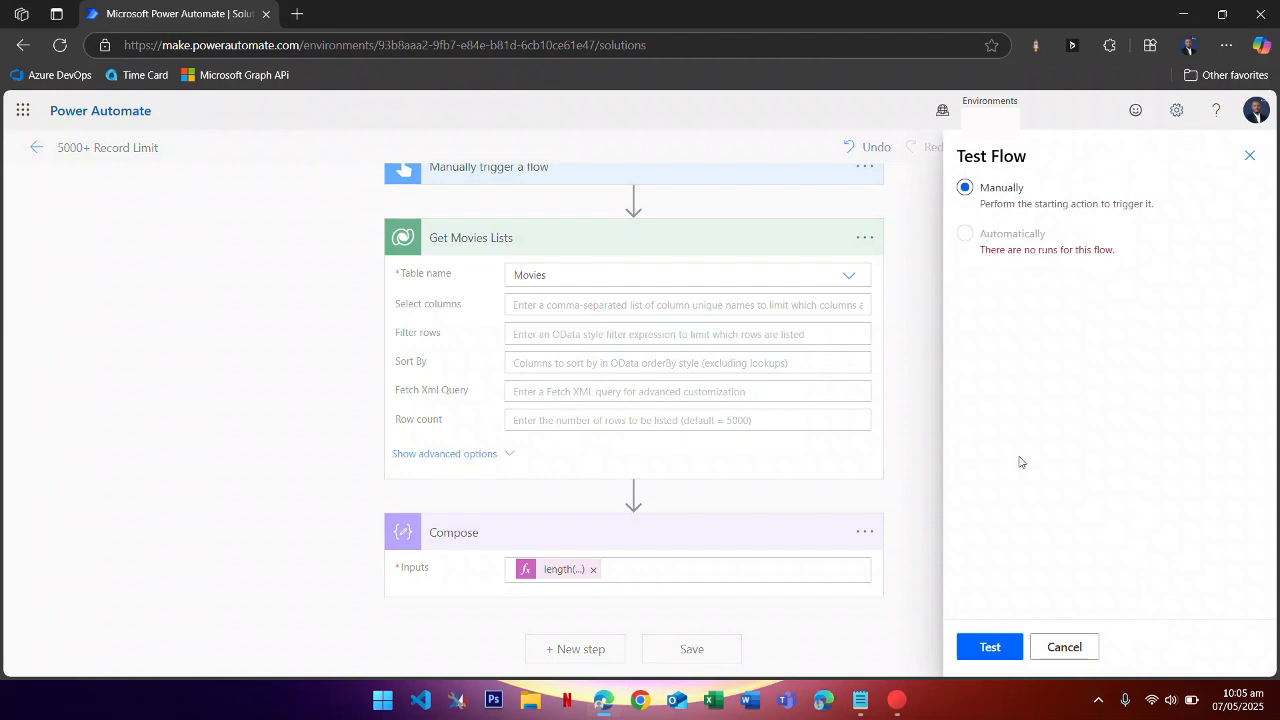
{"action": "left_click", "coordinate": [990, 648]}
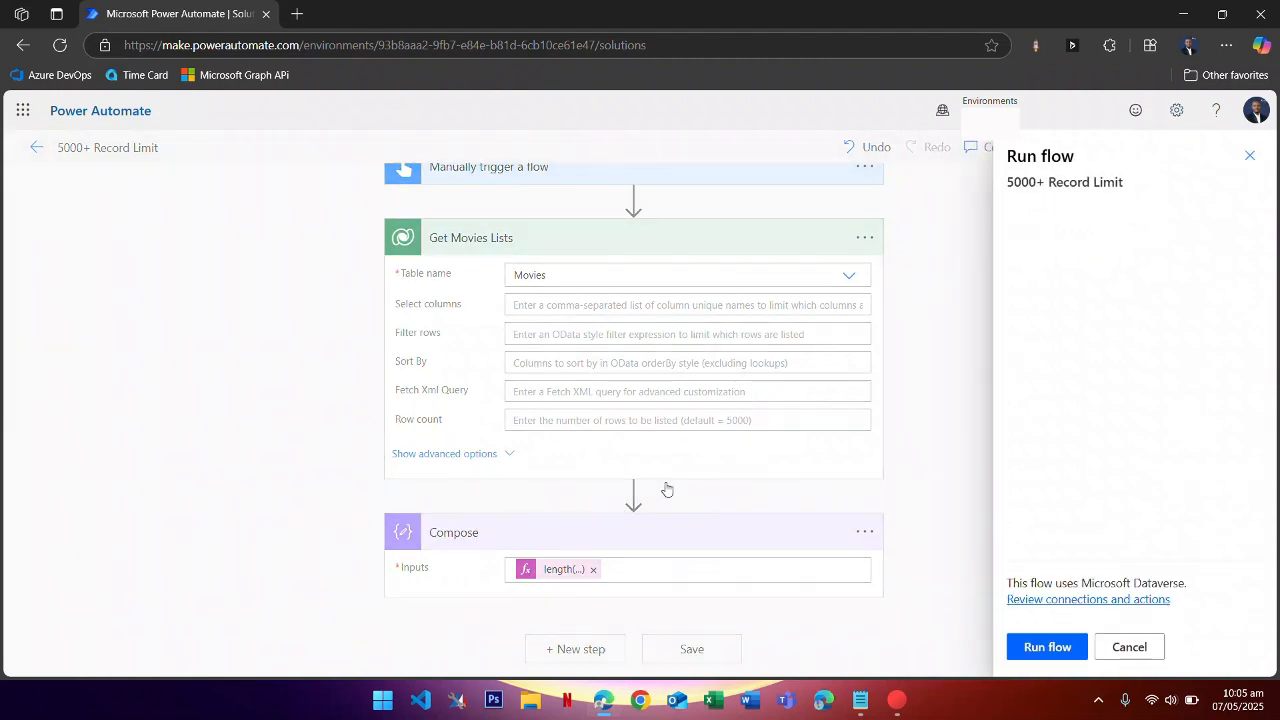
{"action": "left_click", "coordinate": [1046, 652]}
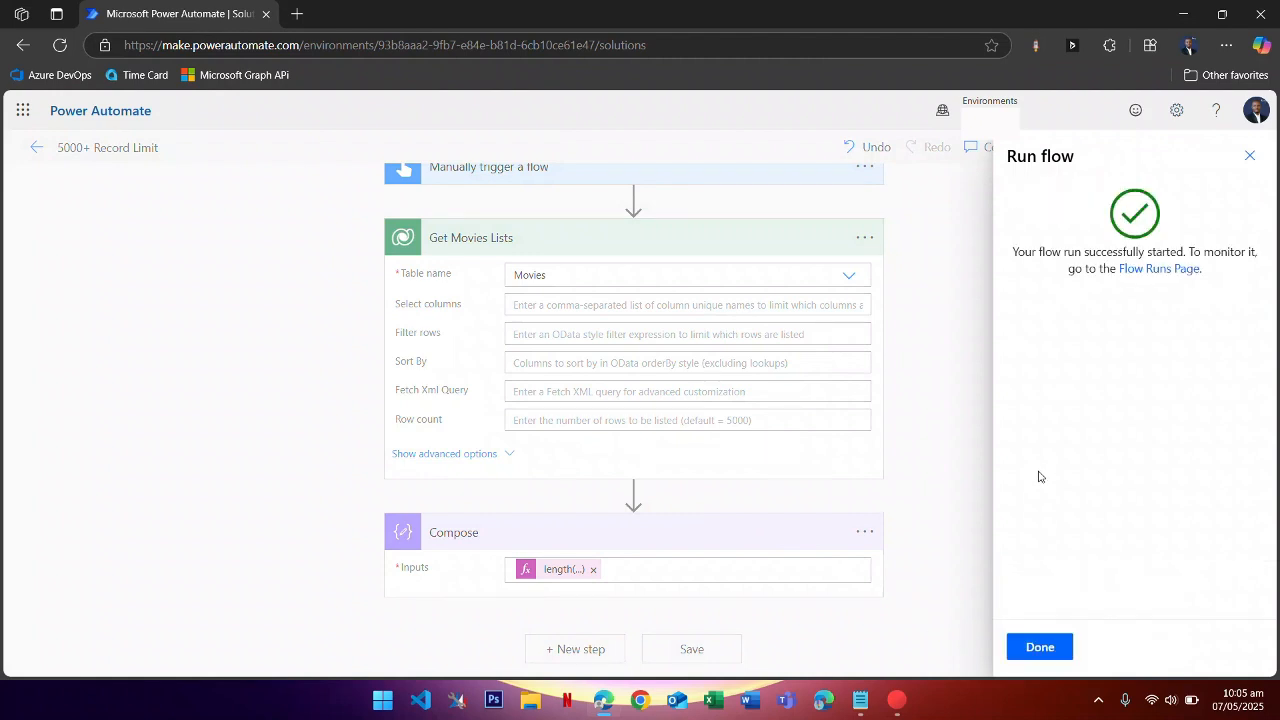
{"action": "left_click", "coordinate": [1044, 650]}
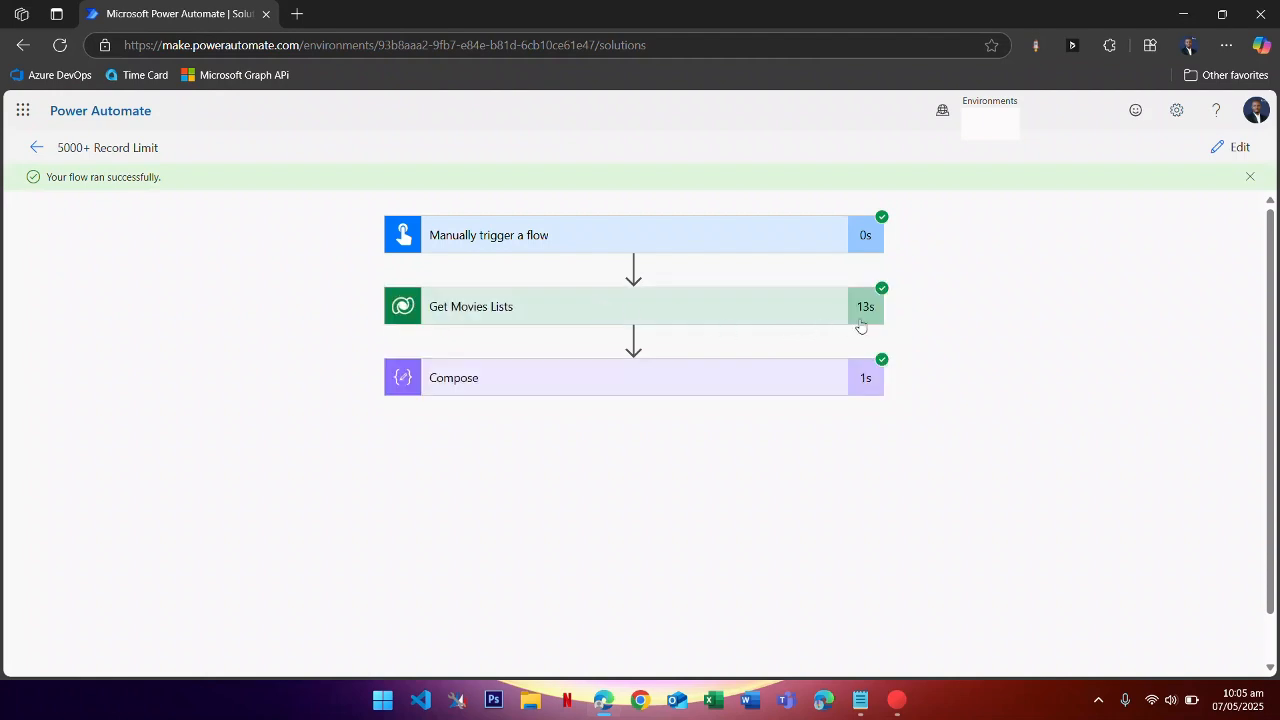
- Open the downloadable output of the Get Movies Lists action from the run details, then return to the flow run
{"action": "left_click", "coordinate": [482, 316]}
{"action": "scroll", "coordinate": [436, 491], "scroll_direction": "down", "scroll_amount": 1}
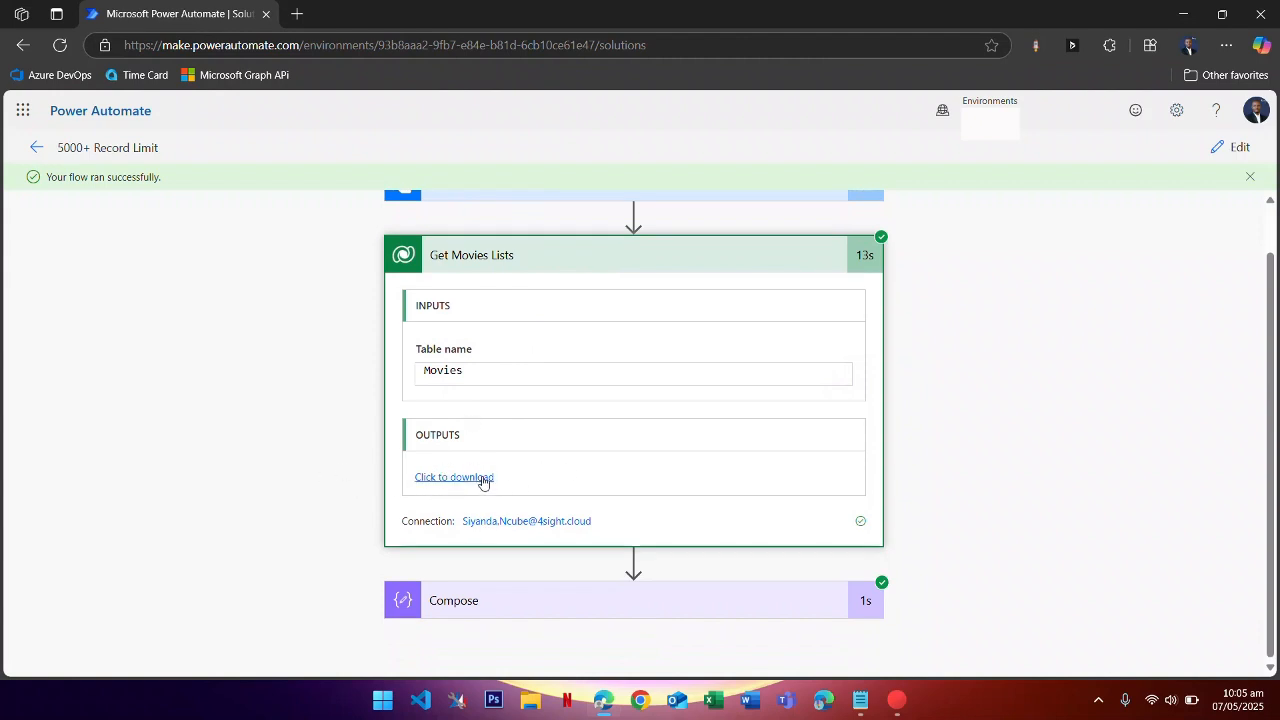
{"action": "left_click", "coordinate": [450, 479]}
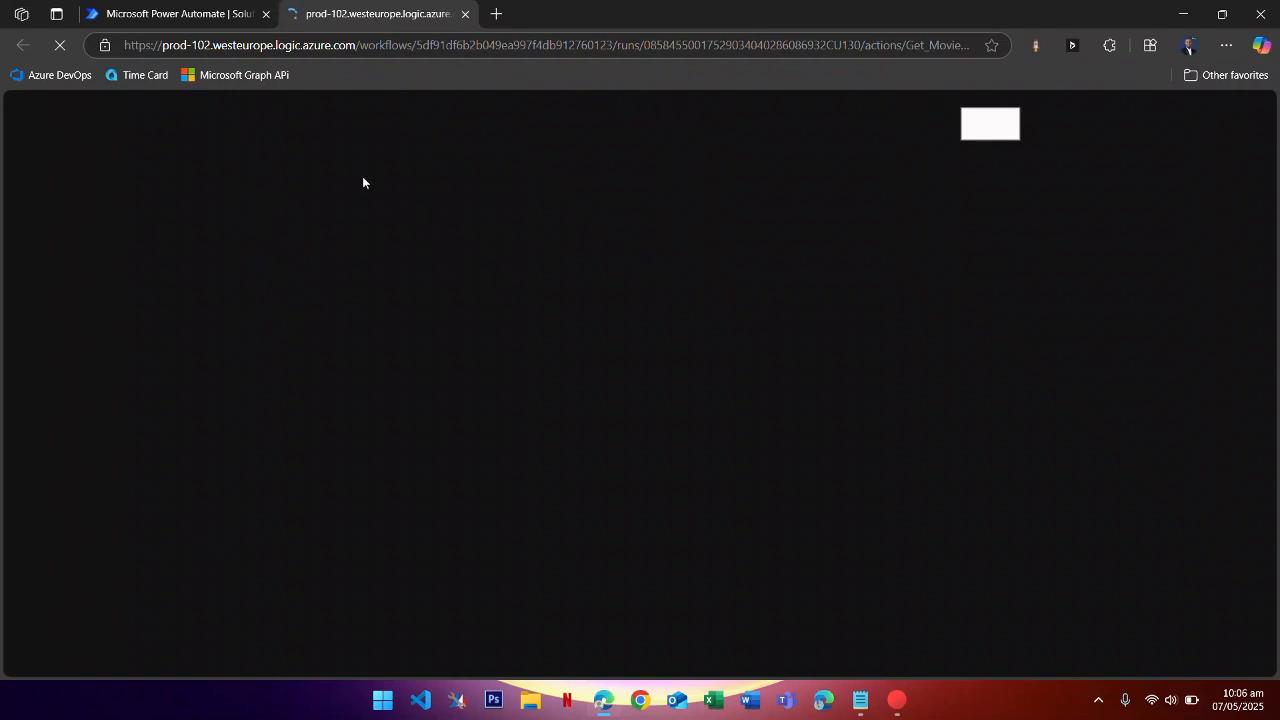
{"action": "left_click", "coordinate": [154, 18]}
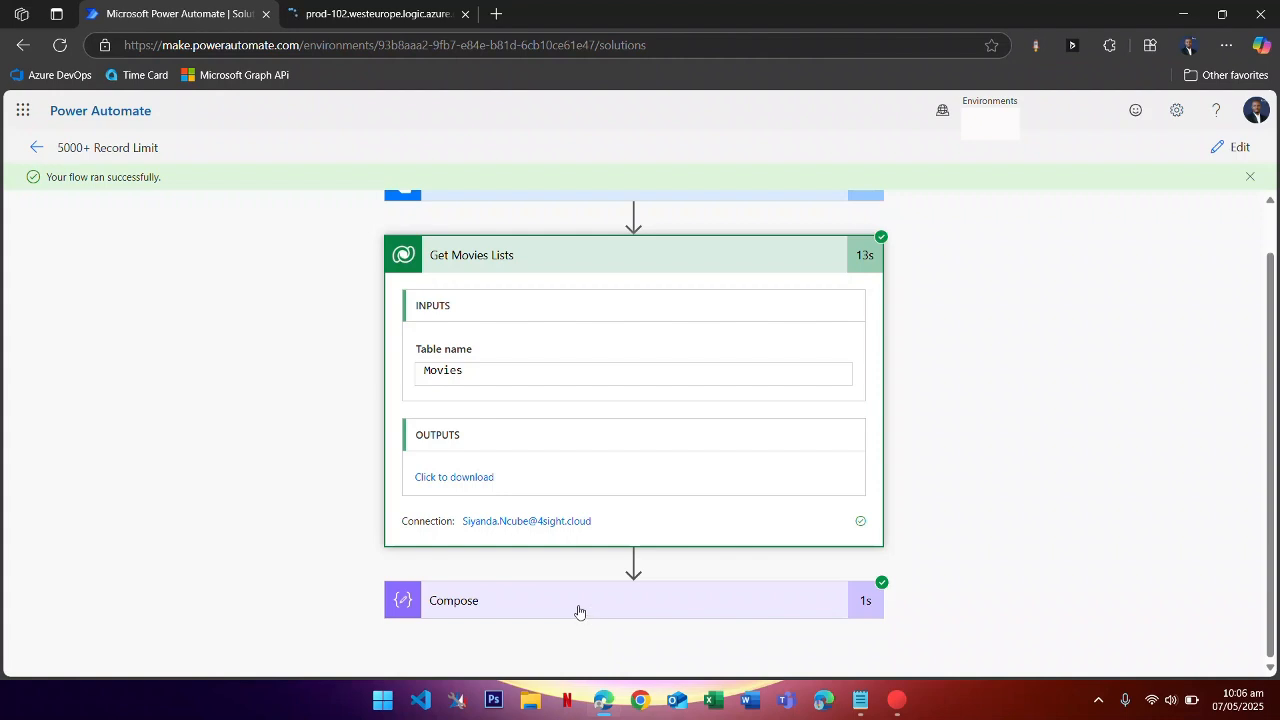
- Expand the Compose action in the run details and check the record count in its inputs and outputs
{"action": "left_click", "coordinate": [487, 600]}
{"action": "scroll", "coordinate": [391, 583], "scroll_direction": "down", "scroll_amount": 3}
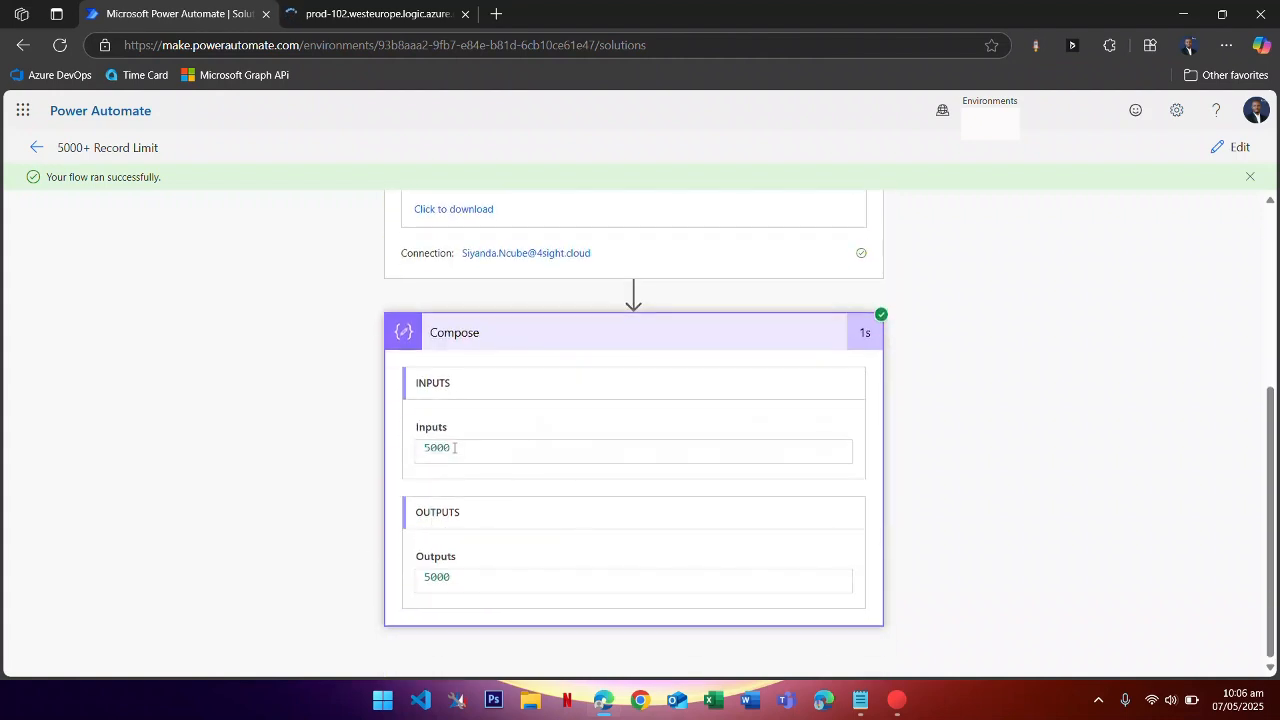
{"action": "left_click_drag", "start_coordinate": [477, 449], "coordinate": [432, 455]}
{"action": "left_click_drag", "start_coordinate": [486, 583], "coordinate": [424, 587]}
- Examine the raw JSON output of Get Movies Lists in its browser tab, then close that tab
{"action": "left_click", "coordinate": [336, 16]}
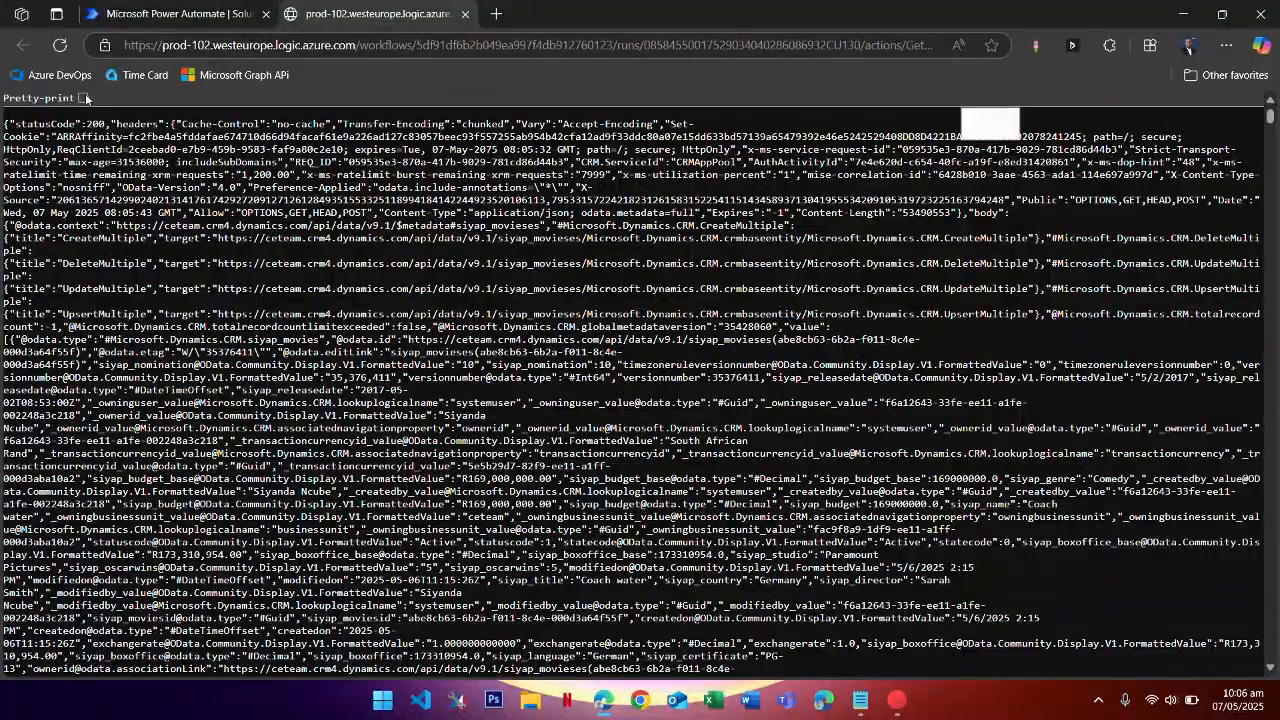
{"action": "scroll", "coordinate": [640, 390], "scroll_direction": "down", "scroll_amount": 15}
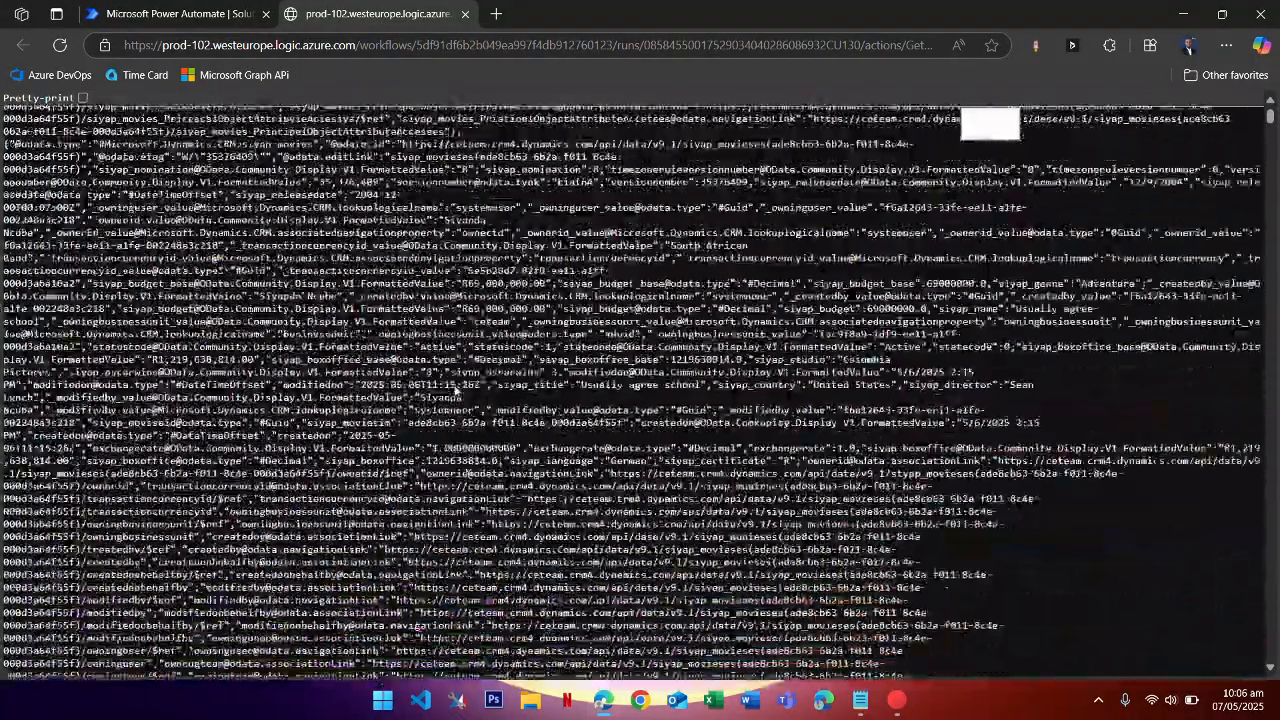
{"action": "scroll", "coordinate": [468, 364], "scroll_direction": "down", "scroll_amount": 15}
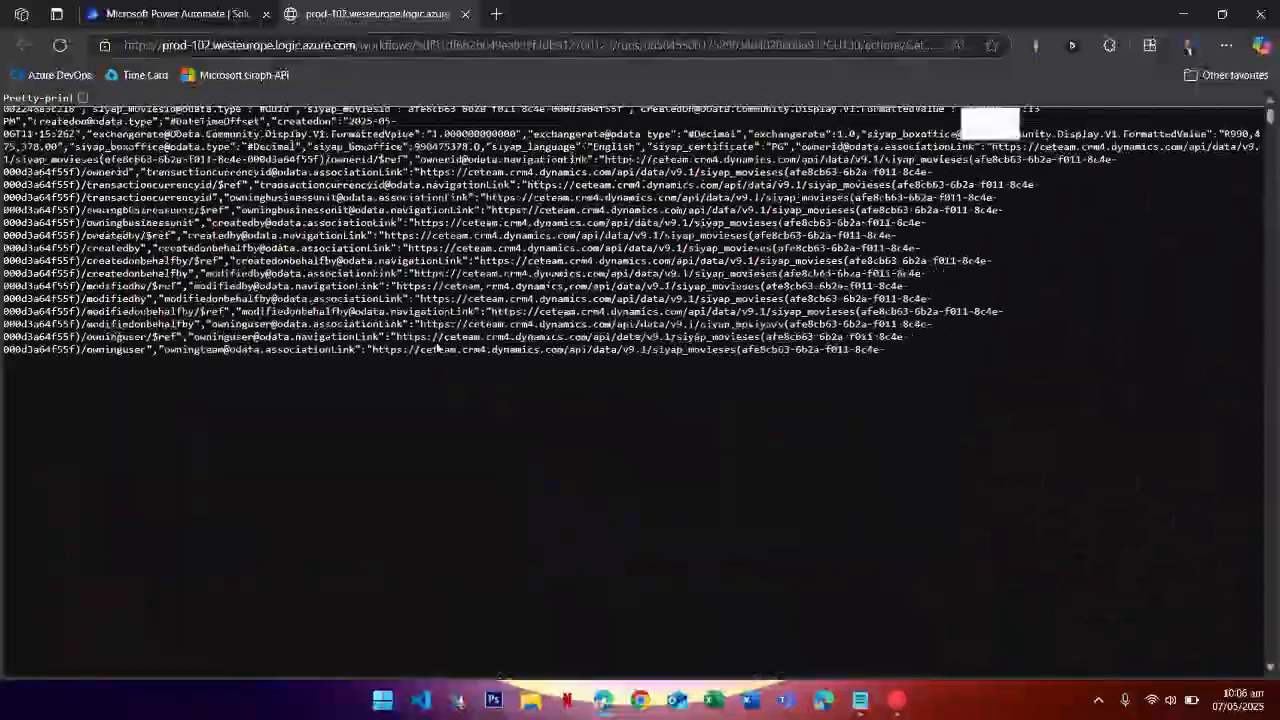
{"action": "scroll", "coordinate": [437, 347], "scroll_direction": "down", "scroll_amount": 10}
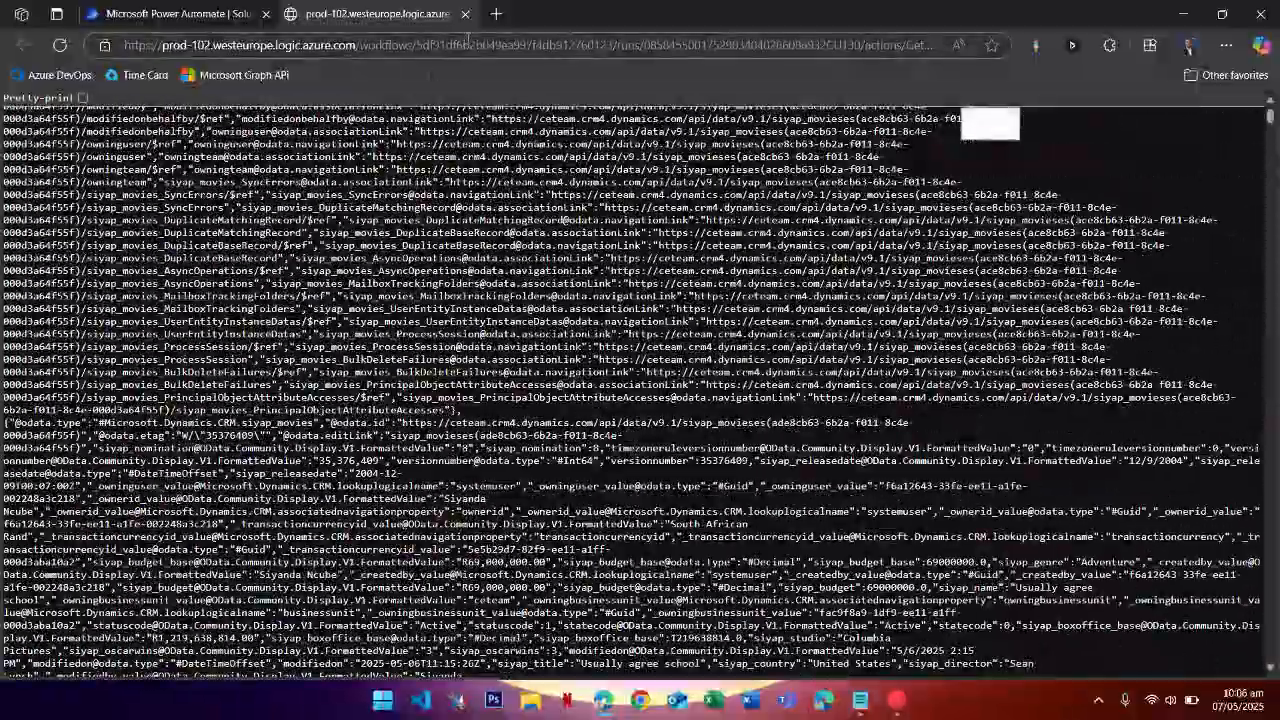
{"action": "left_click", "coordinate": [465, 14]}
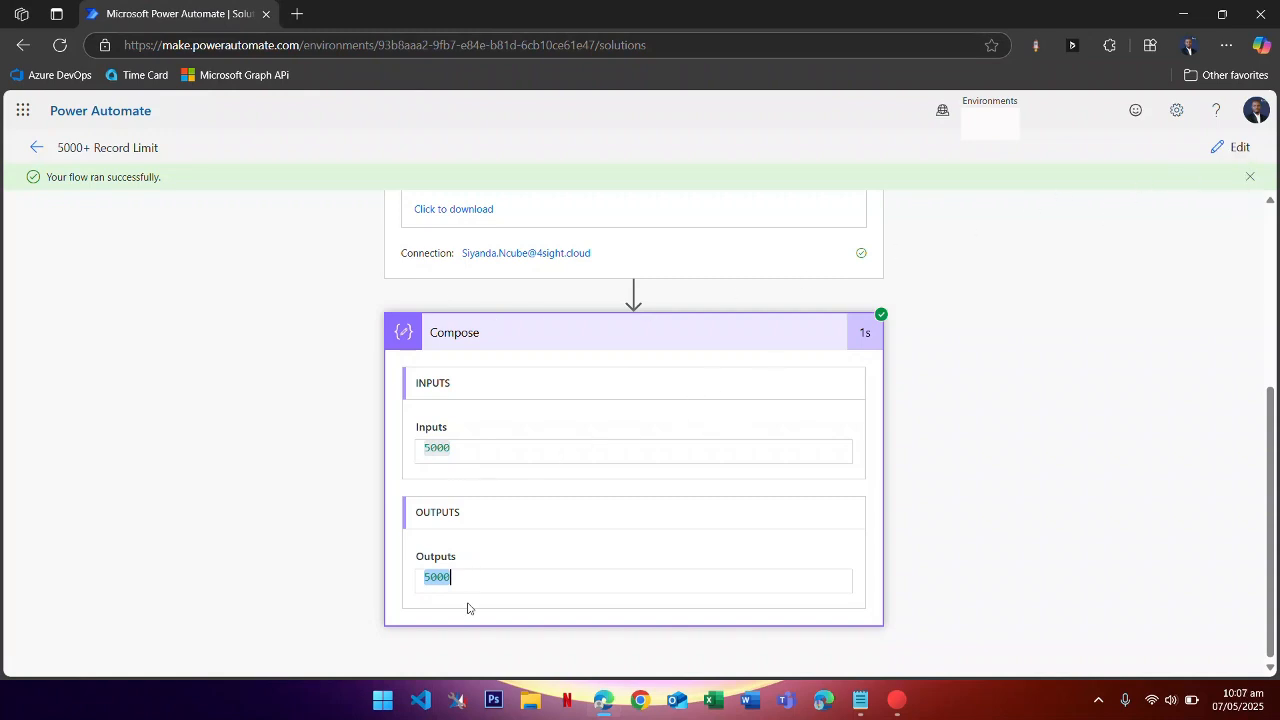
- Reopen the flow for editing and turn on pagination for Get Movies Lists with a threshold of 100000
{"action": "left_click", "coordinate": [1225, 149]}
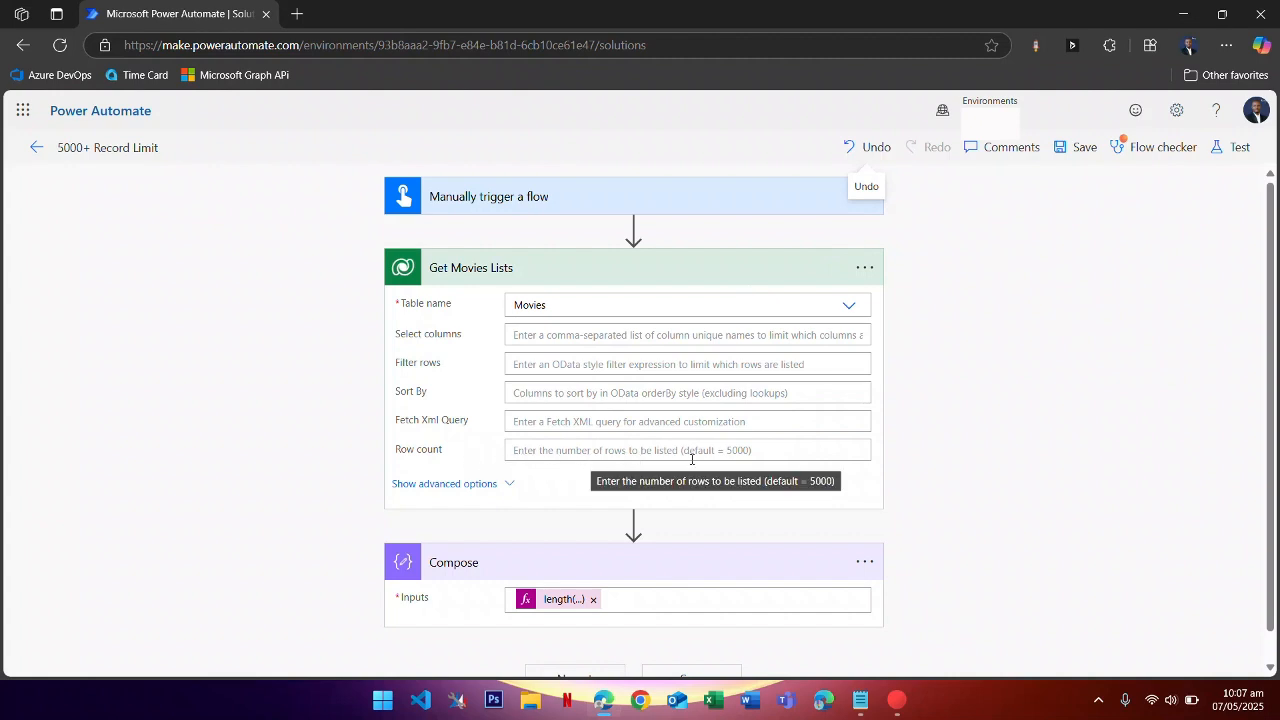
{"action": "left_click", "coordinate": [863, 271]}
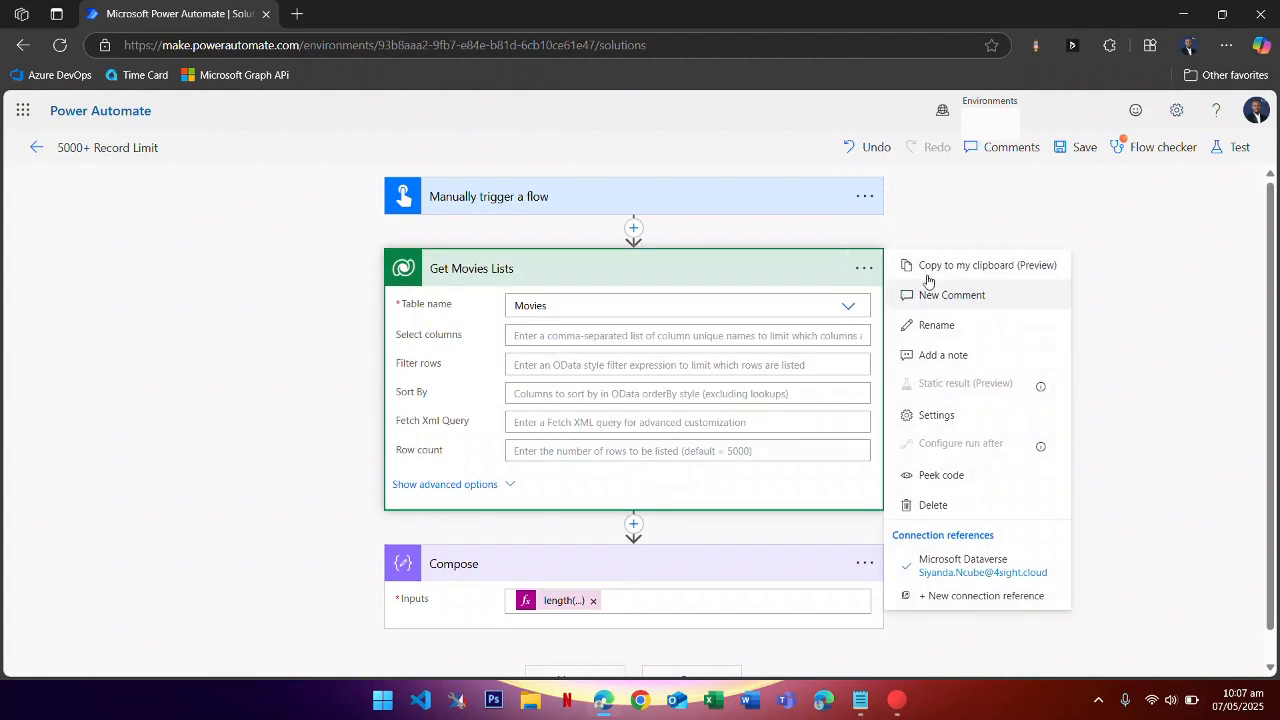
{"action": "left_click", "coordinate": [960, 417]}
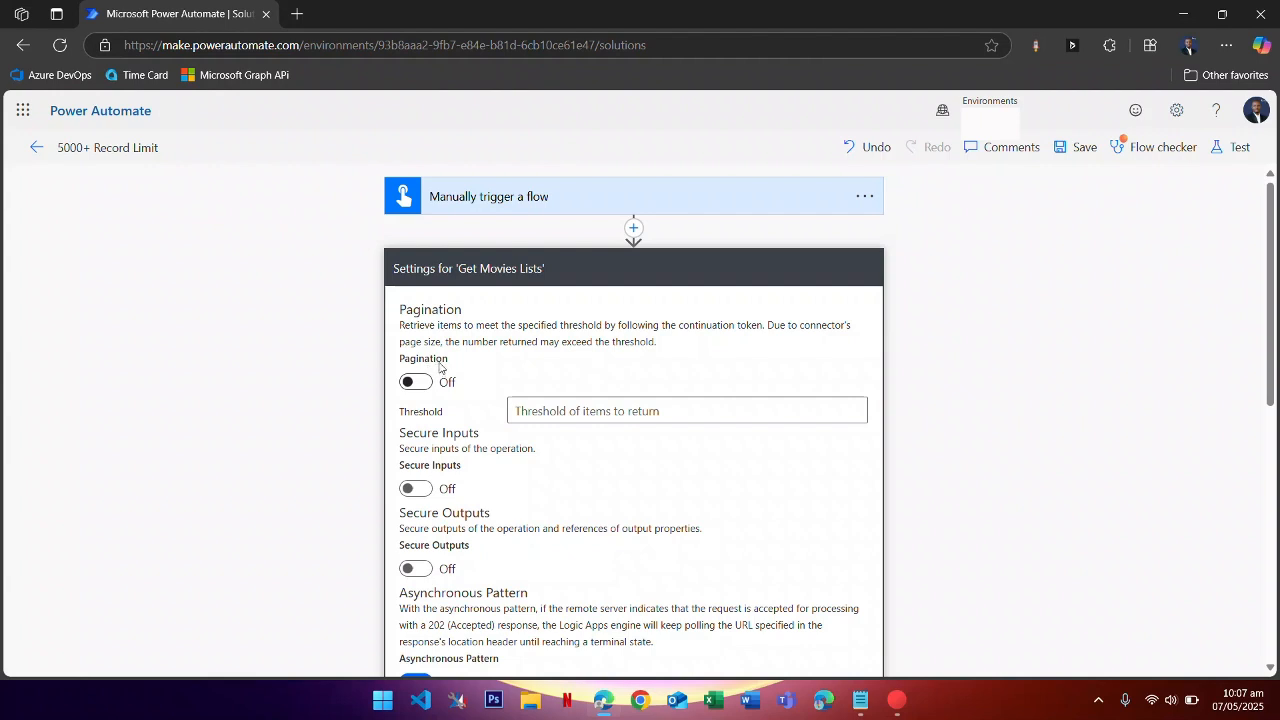
{"action": "left_click", "coordinate": [420, 382]}
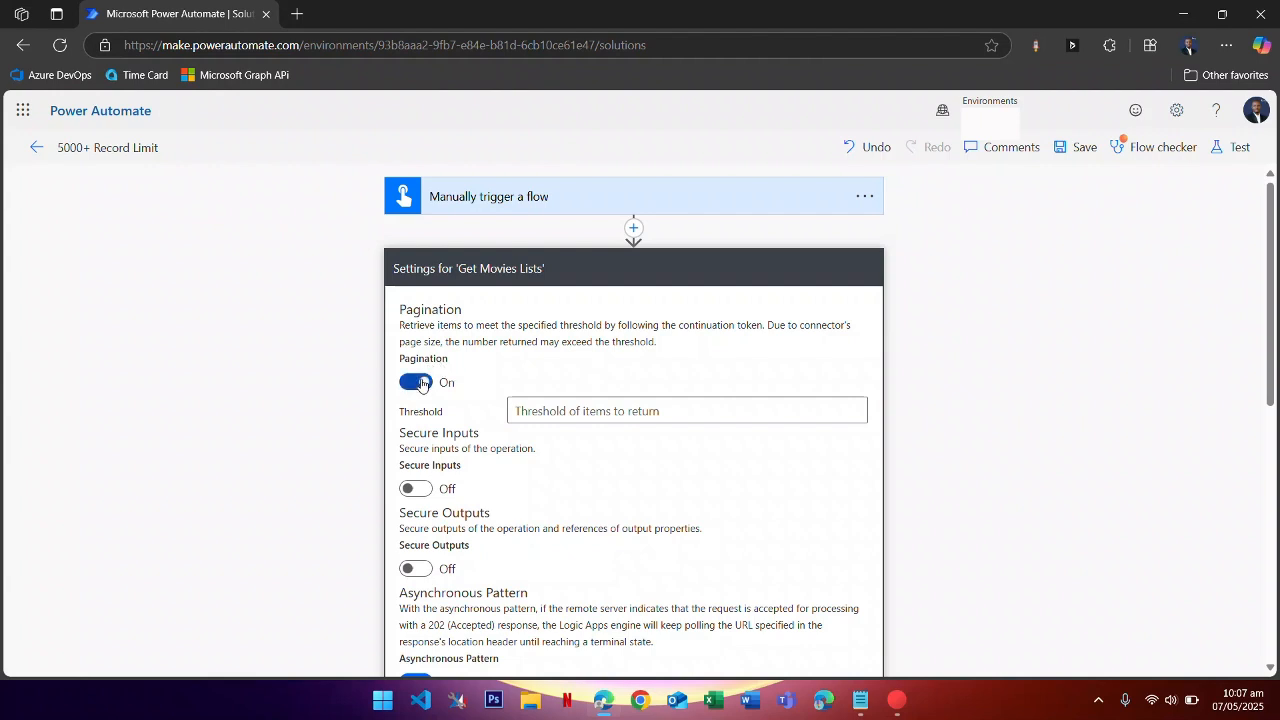
{"action": "left_click", "coordinate": [555, 411]}
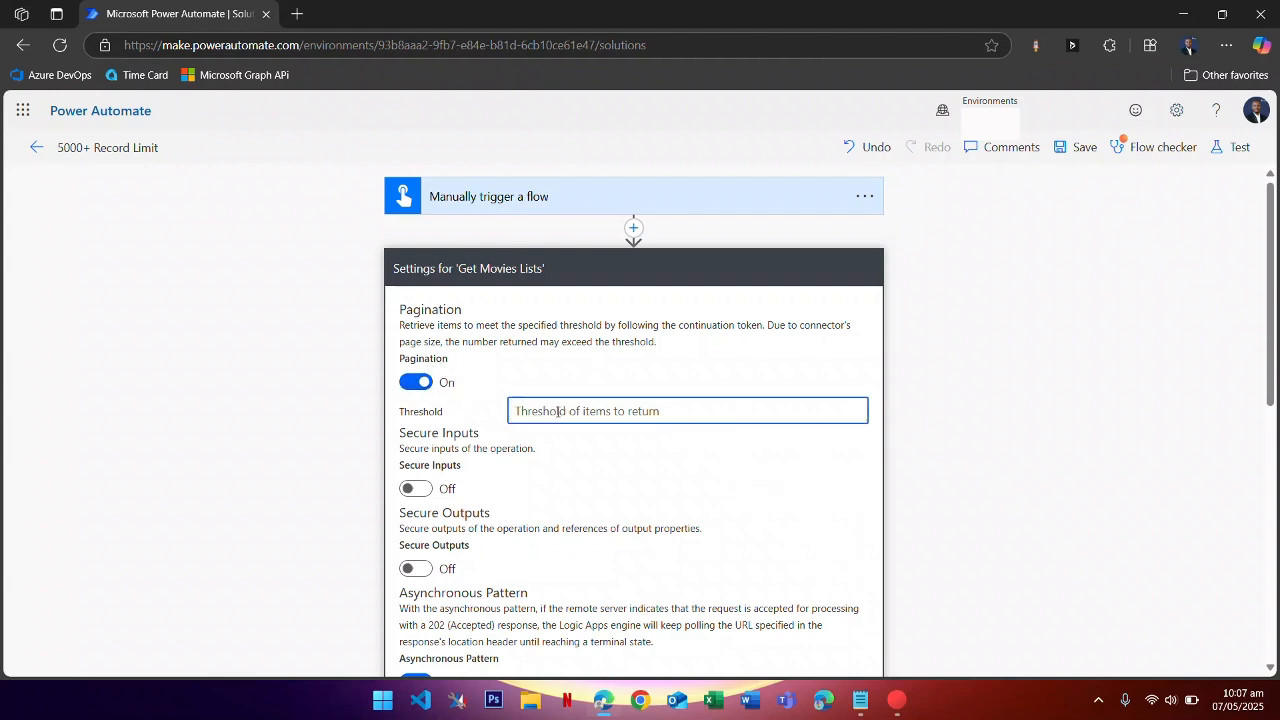
{"action": "type", "text": "1"}
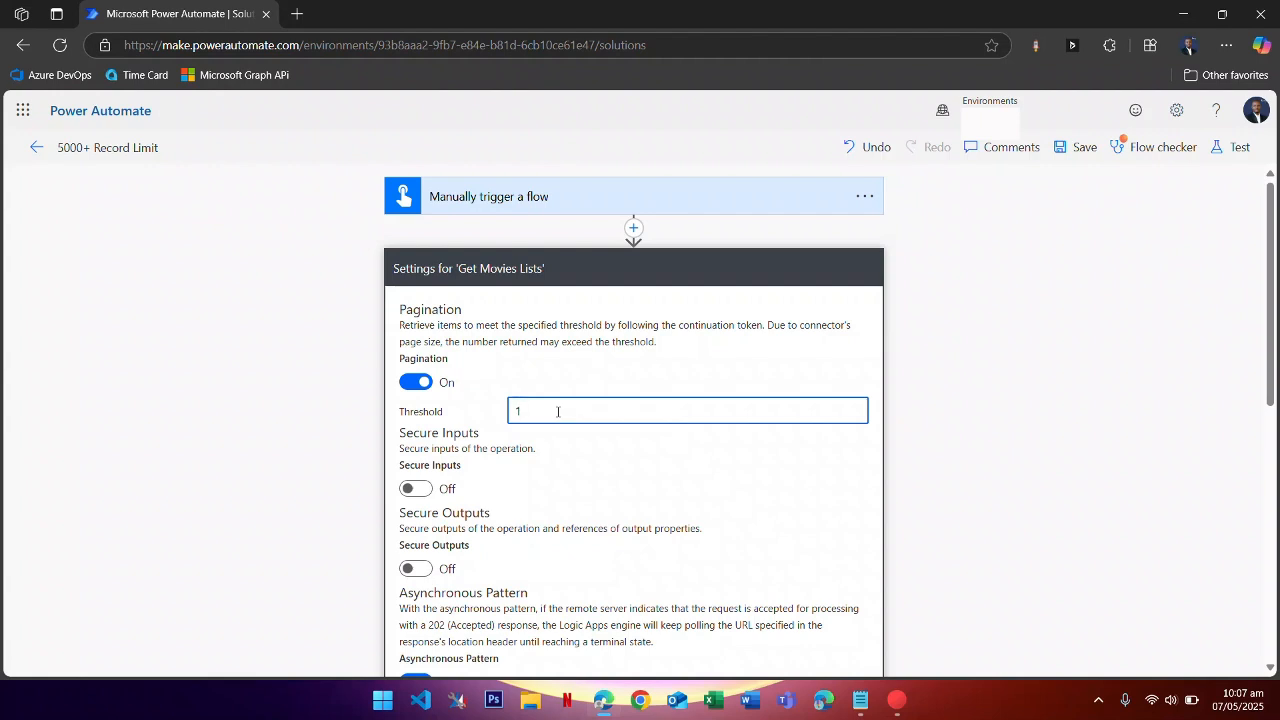
{"action": "type", "text": "00000"}
{"action": "scroll", "coordinate": [517, 443], "scroll_direction": "down", "scroll_amount": 6}
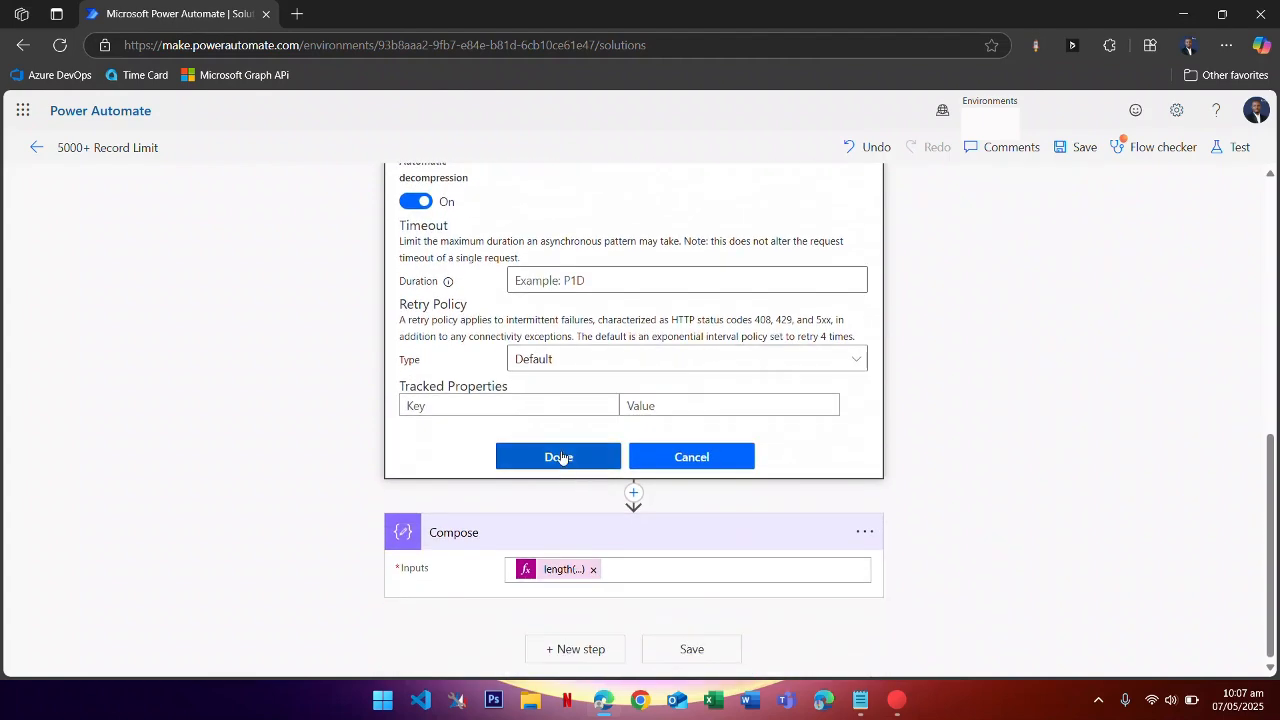
{"action": "left_click", "coordinate": [551, 459]}
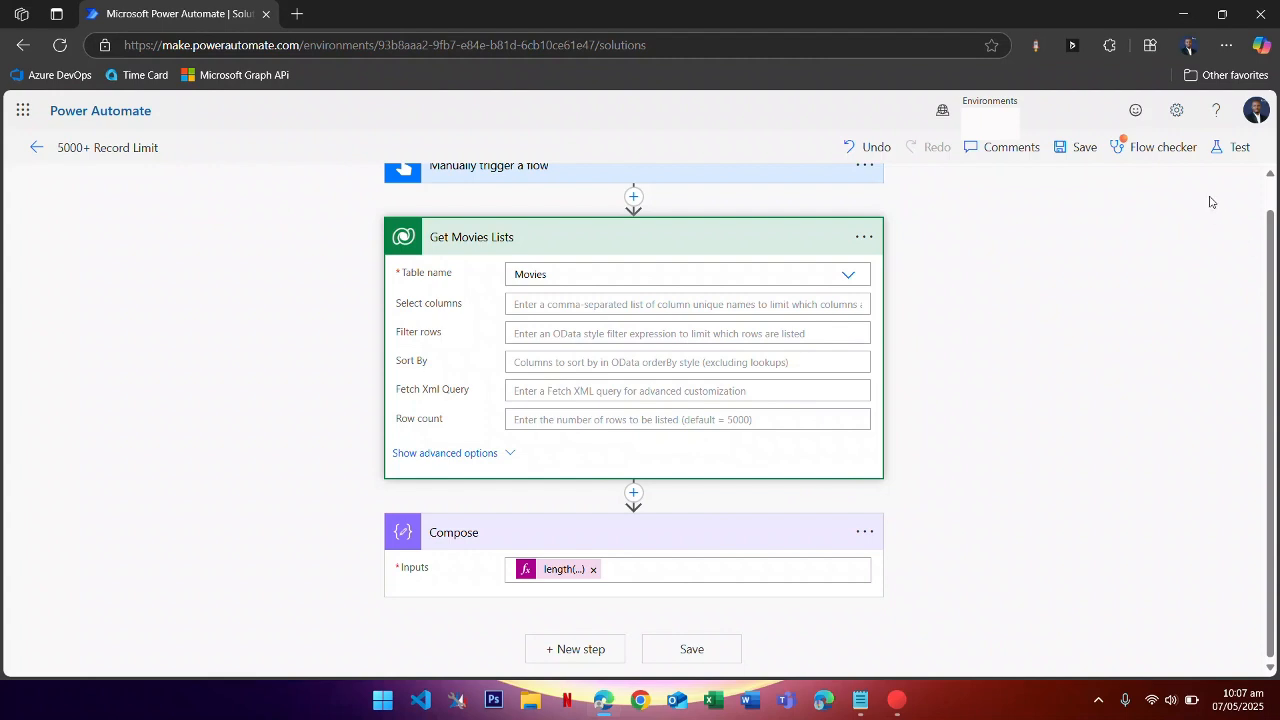
- Save the flow and test it manually, closing the Flow checker pane before starting the run
{"action": "left_click", "coordinate": [1232, 147]}
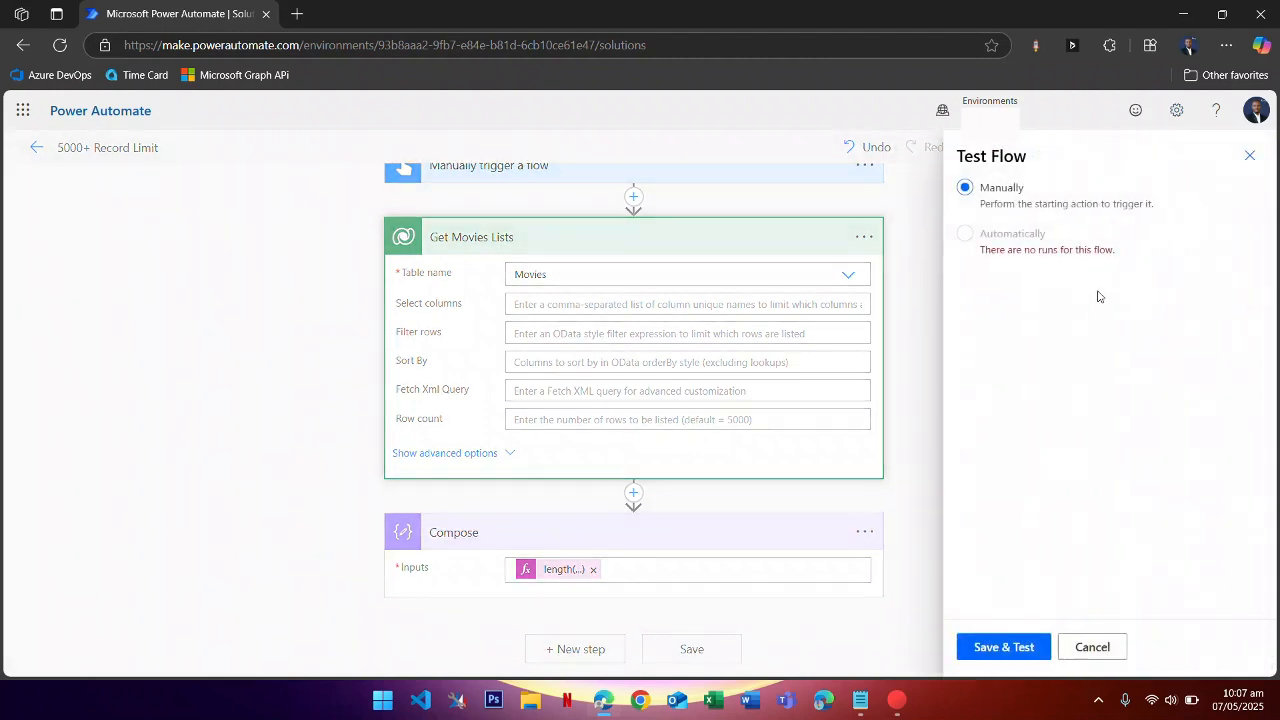
{"action": "left_click", "coordinate": [1004, 648]}
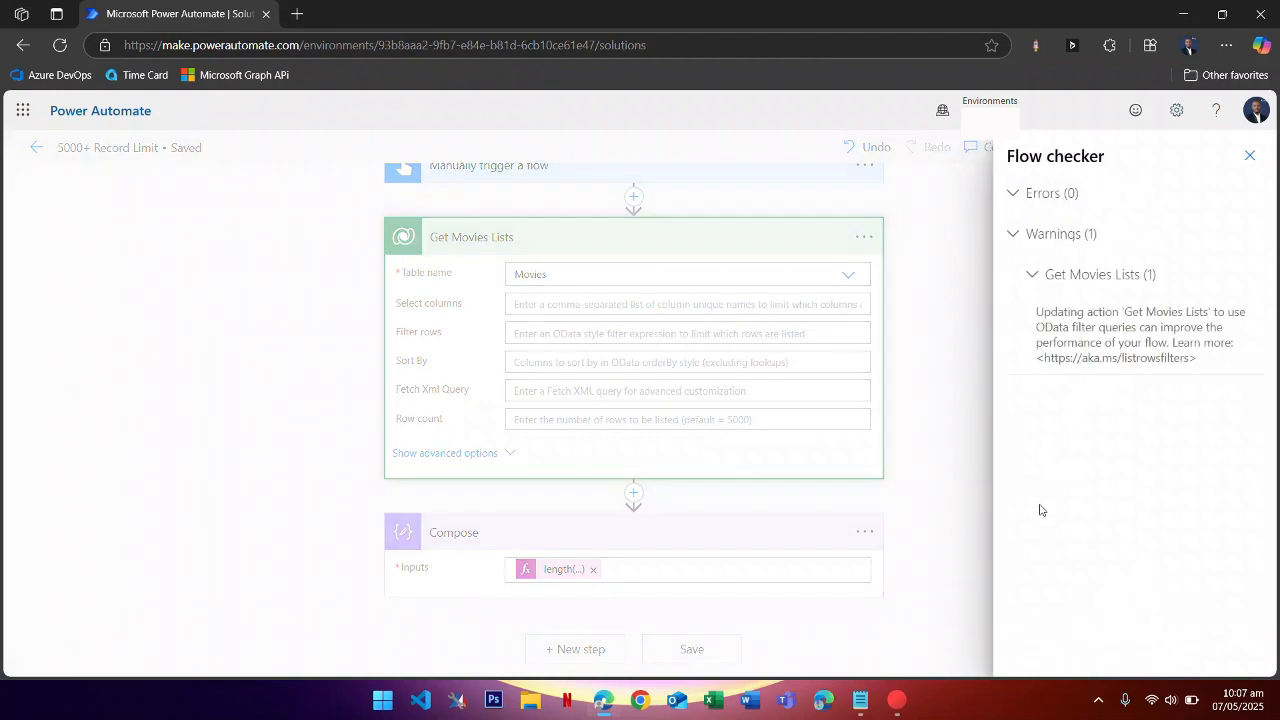
{"action": "left_click", "coordinate": [1248, 156]}
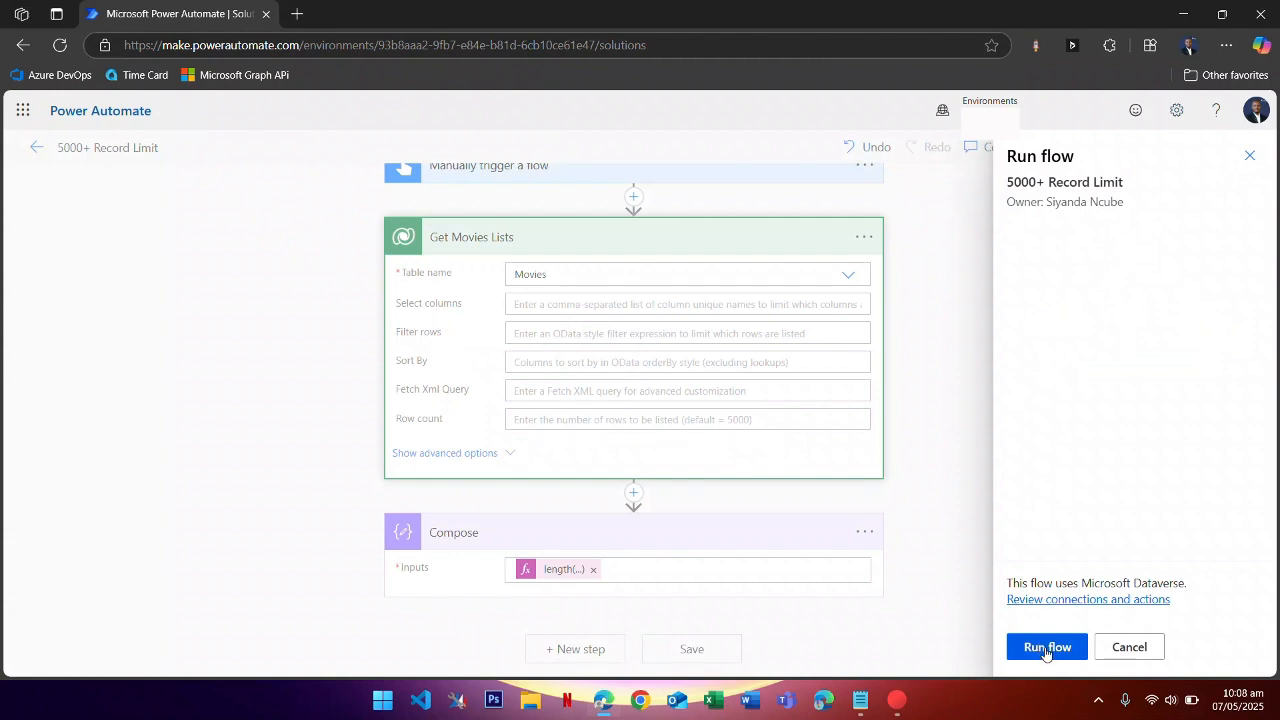
{"action": "left_click", "coordinate": [1045, 650]}
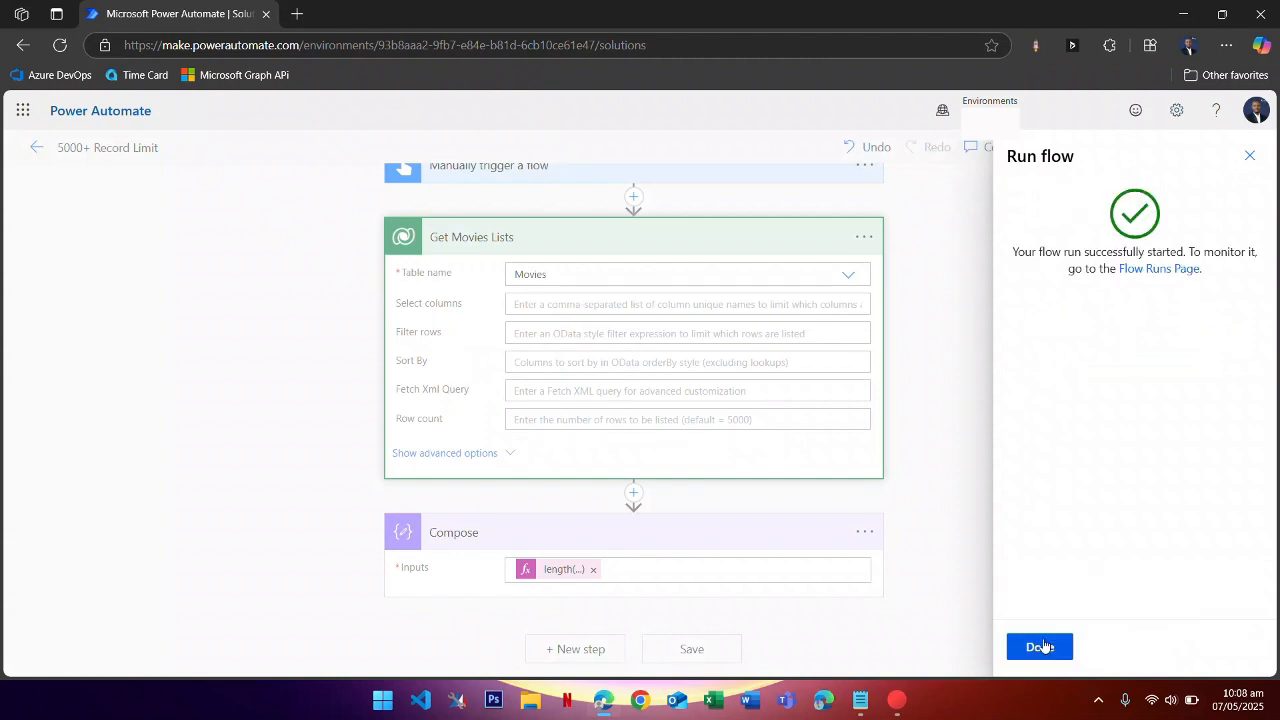
{"action": "left_click", "coordinate": [1041, 647]}
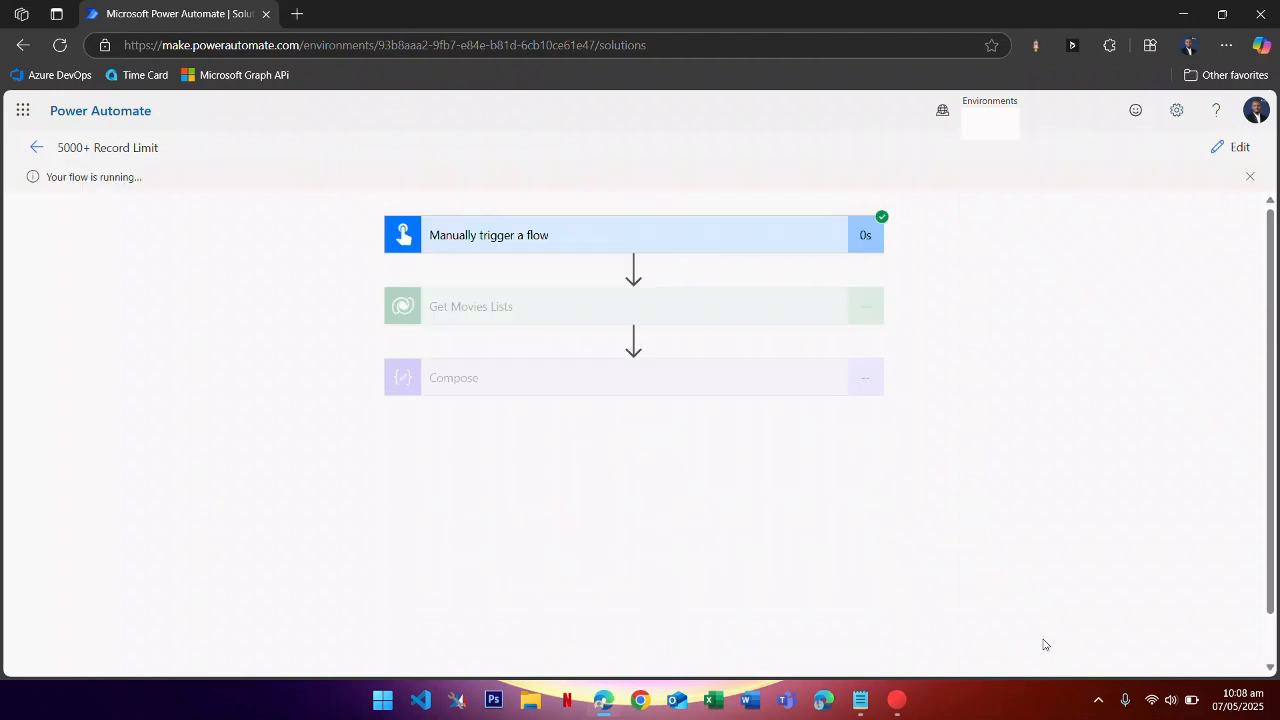
- Review the finished run, expanding Get Movies Lists and Compose to check the record count with pagination on
{"action": "mouse_move", "coordinate": [887, 704]}
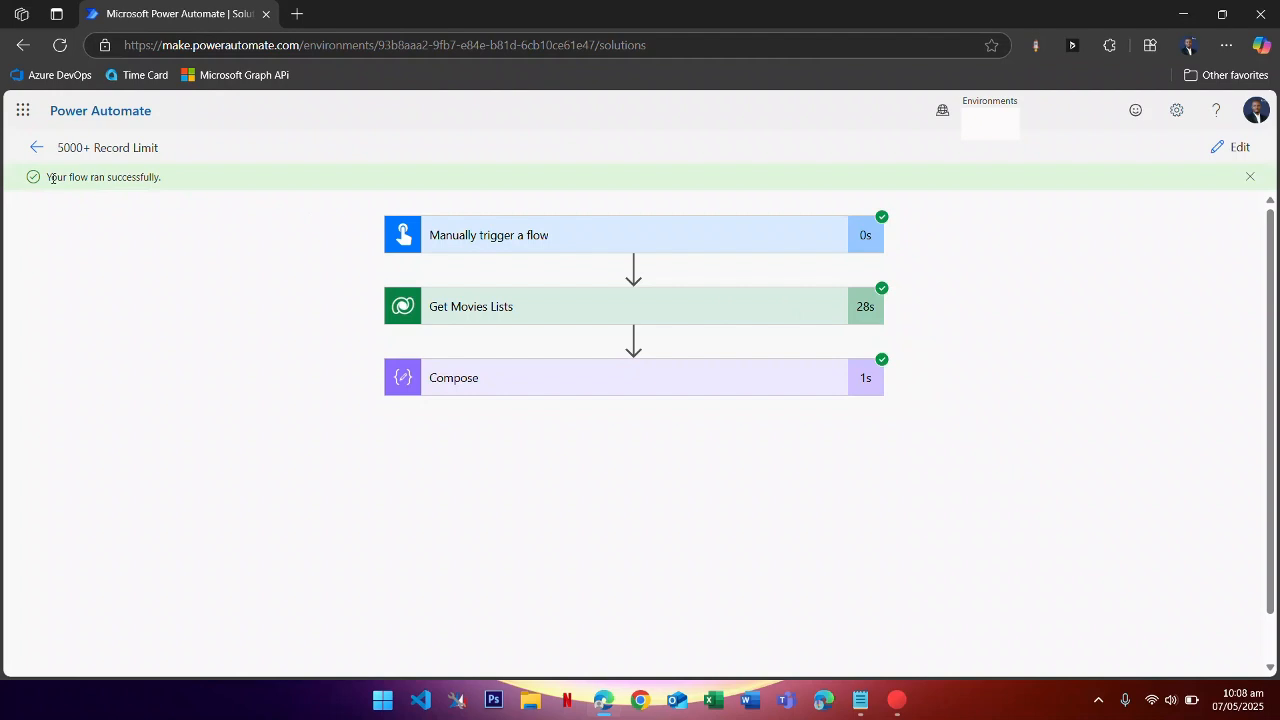
{"action": "left_click_drag", "start_coordinate": [52, 178], "coordinate": [314, 206]}
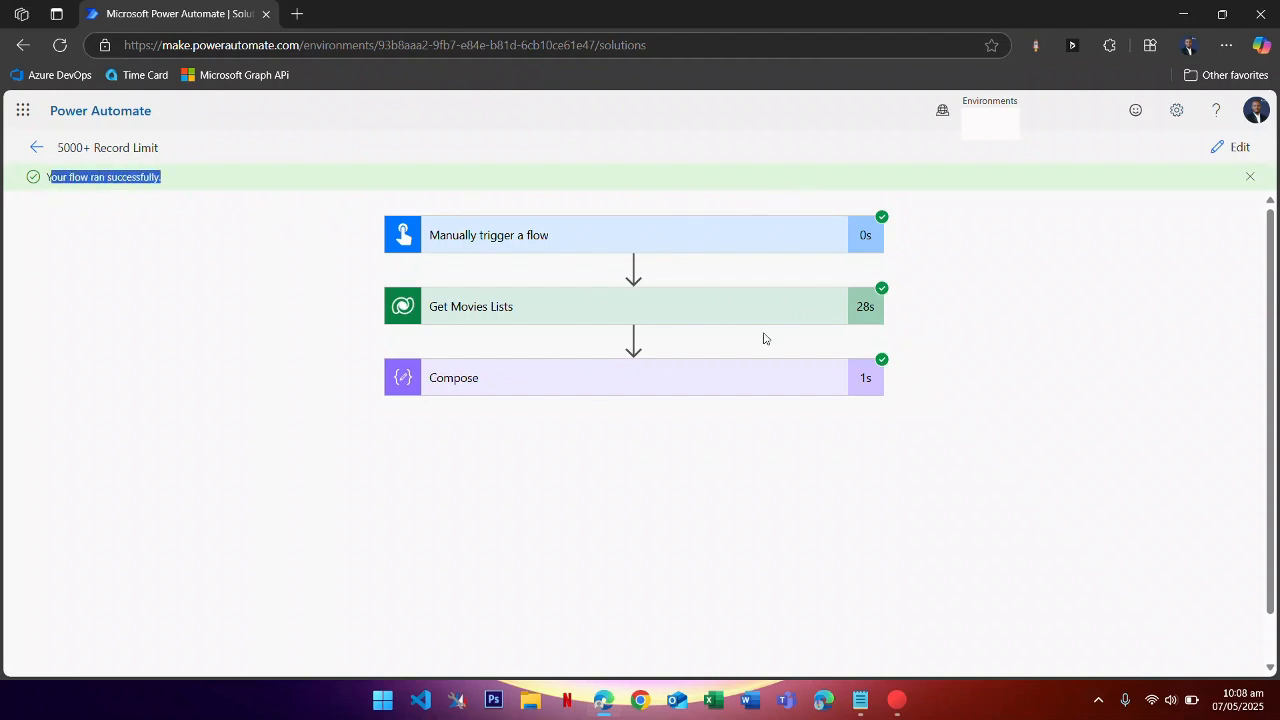
{"action": "left_click", "coordinate": [926, 340]}
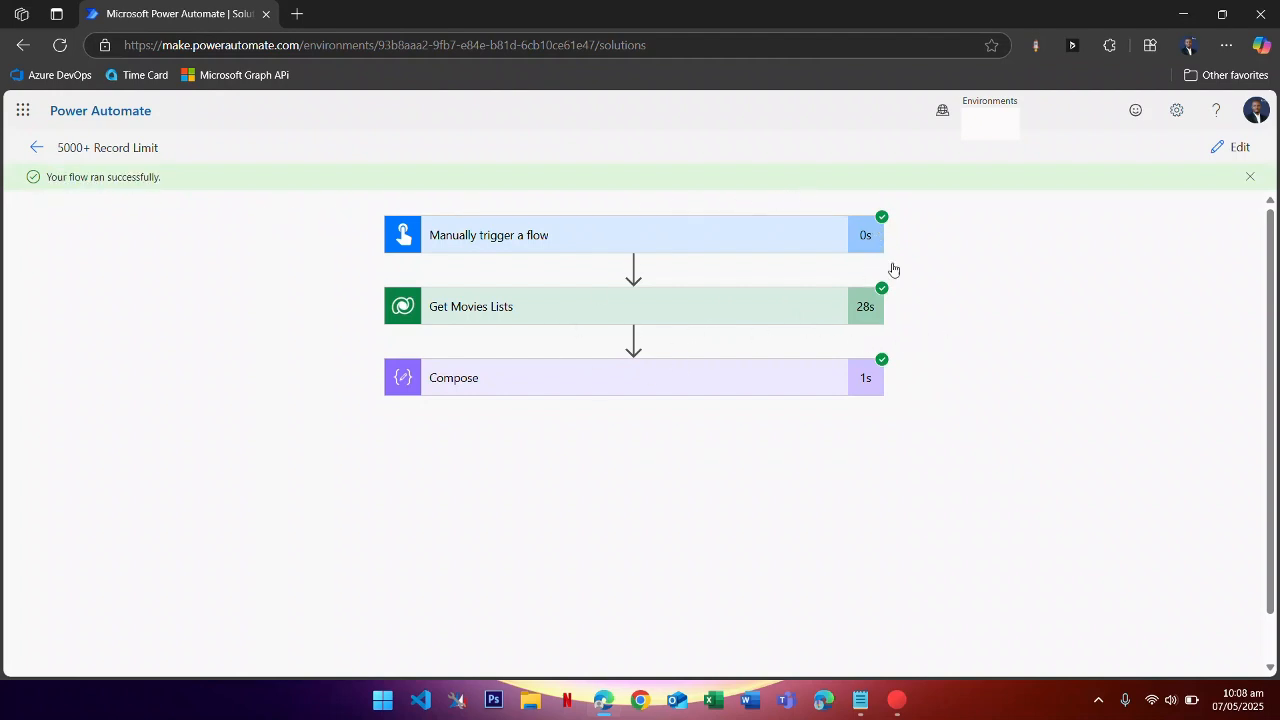
{"action": "left_click", "coordinate": [500, 313]}
{"action": "scroll", "coordinate": [514, 440], "scroll_direction": "down", "scroll_amount": 2}
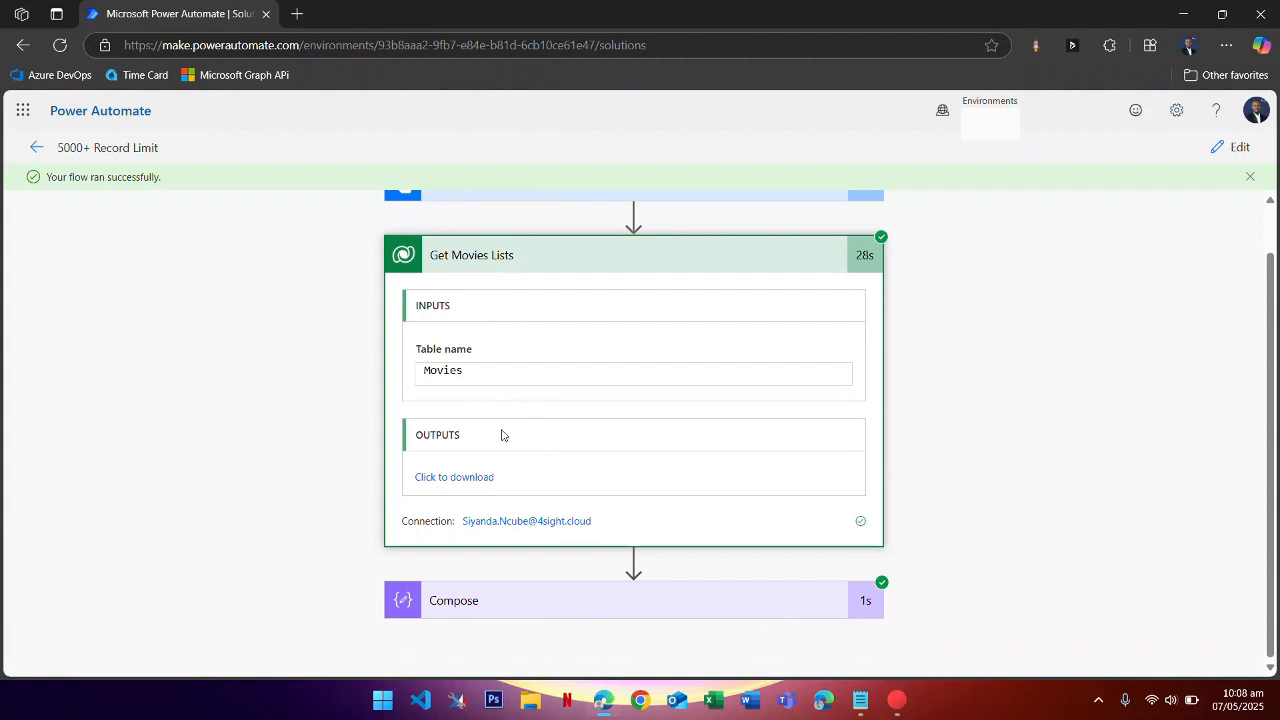
{"action": "left_click", "coordinate": [518, 257]}
{"action": "left_click", "coordinate": [505, 327]}
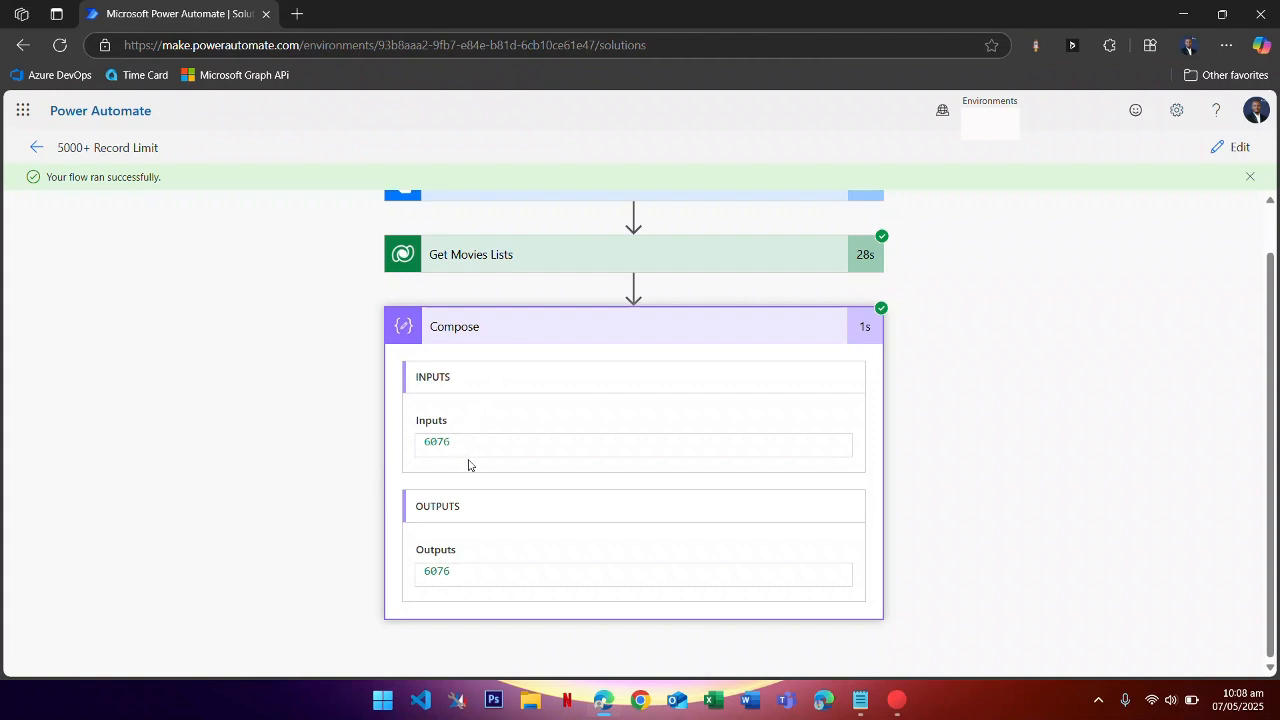
{"action": "left_click_drag", "start_coordinate": [468, 447], "coordinate": [414, 449]}
- Reopen the flow for editing and delete the Compose action after Get Movies Lists
{"action": "left_click", "coordinate": [1238, 149]}
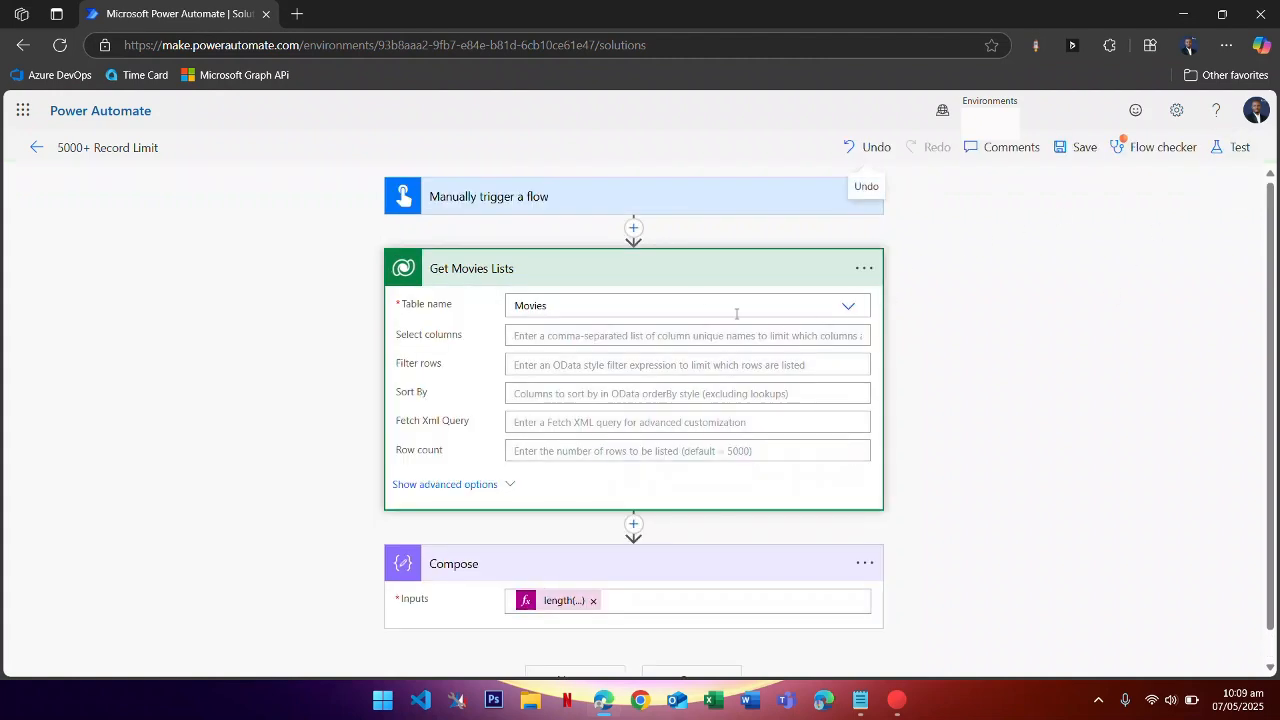
{"action": "left_click", "coordinate": [678, 277]}
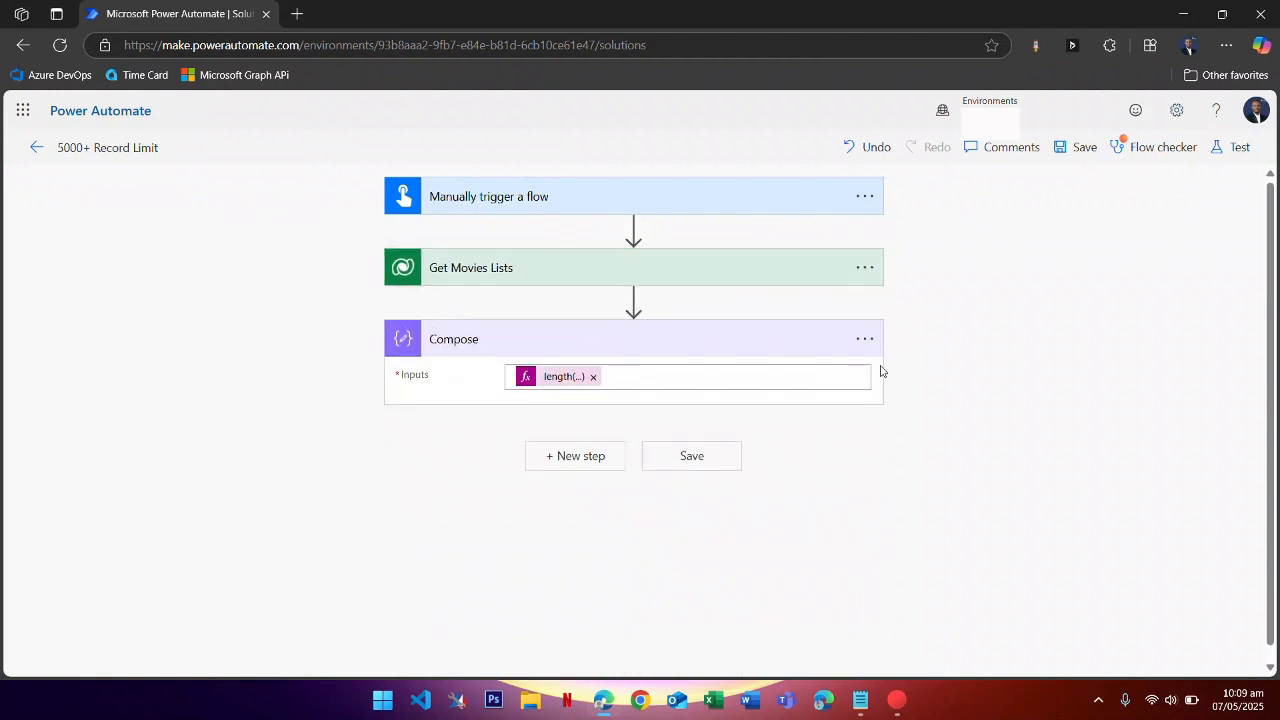
{"action": "left_click", "coordinate": [864, 339]}
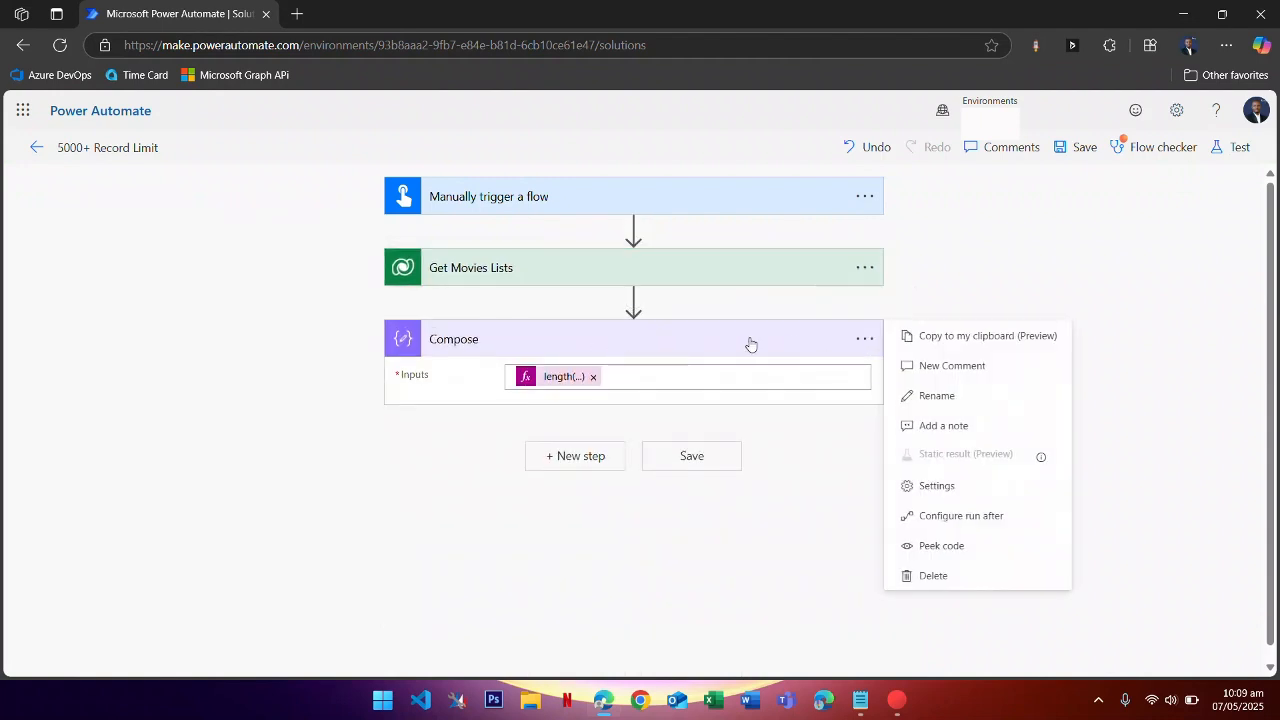
{"action": "right_click", "coordinate": [771, 584]}
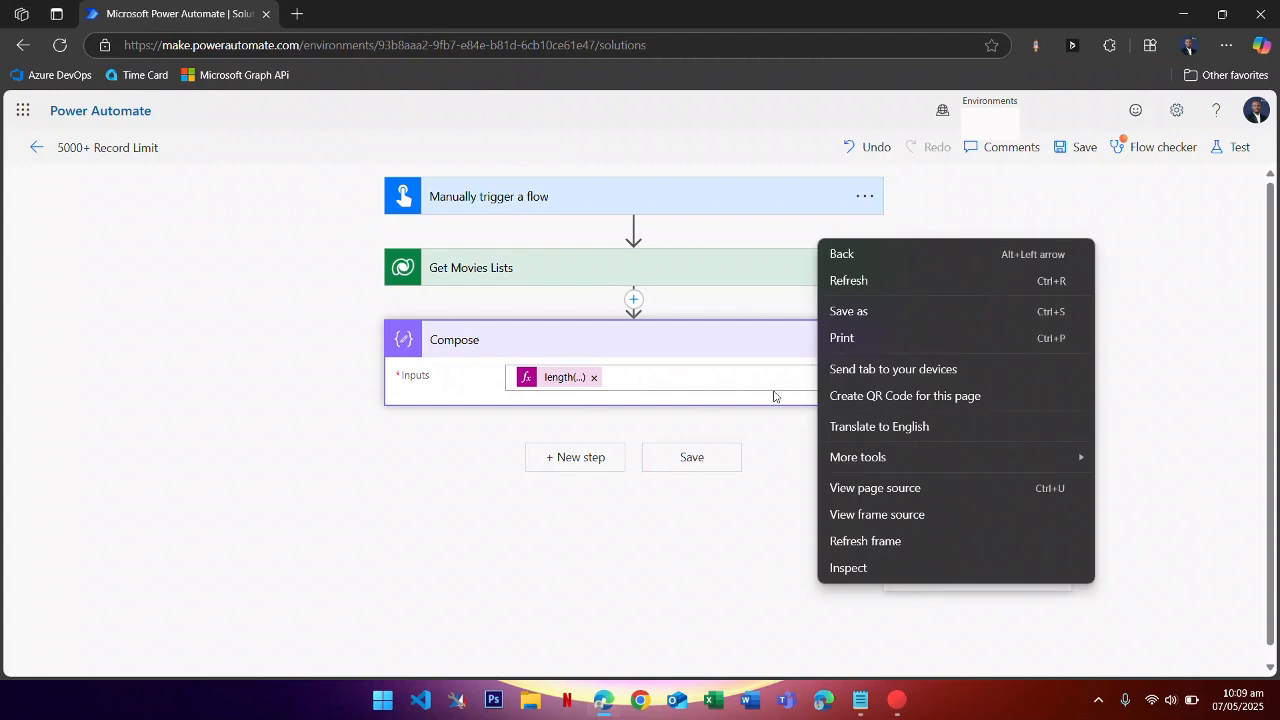
{"action": "left_click", "coordinate": [764, 345]}
{"action": "left_click", "coordinate": [863, 343]}
{"action": "left_click", "coordinate": [901, 390]}
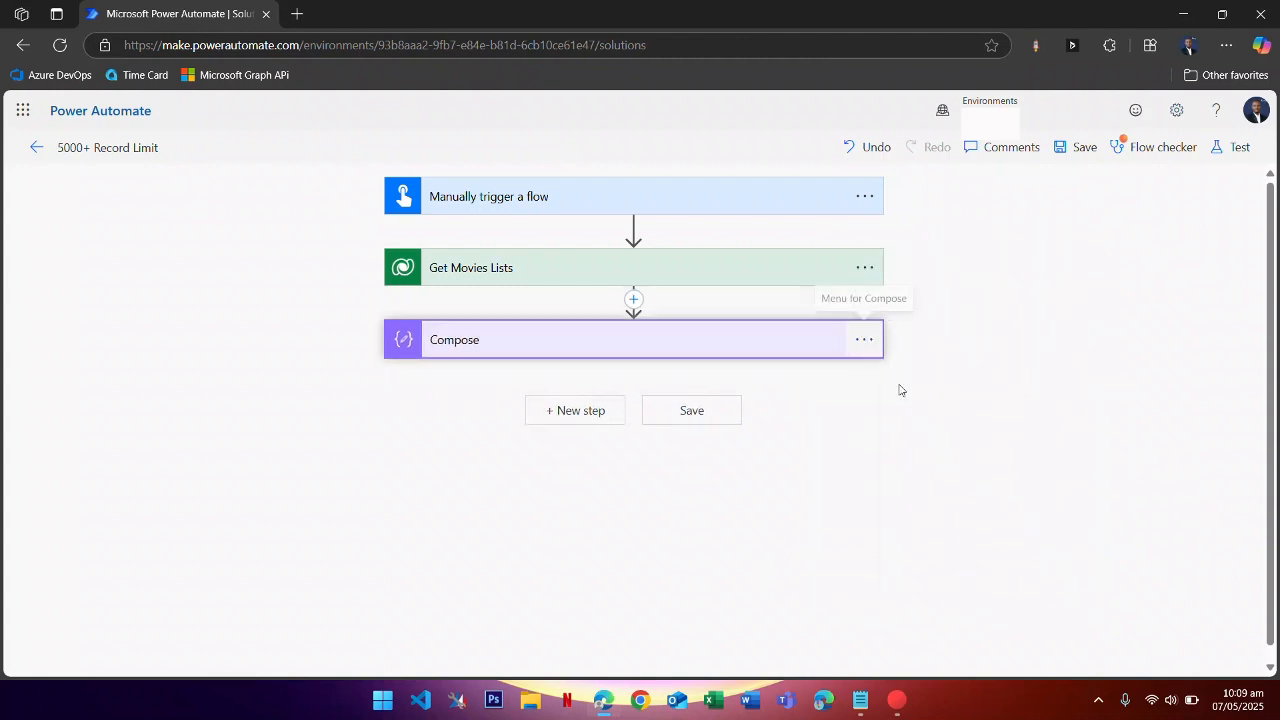
{"action": "left_click", "coordinate": [864, 340]}
{"action": "left_click", "coordinate": [929, 574]}
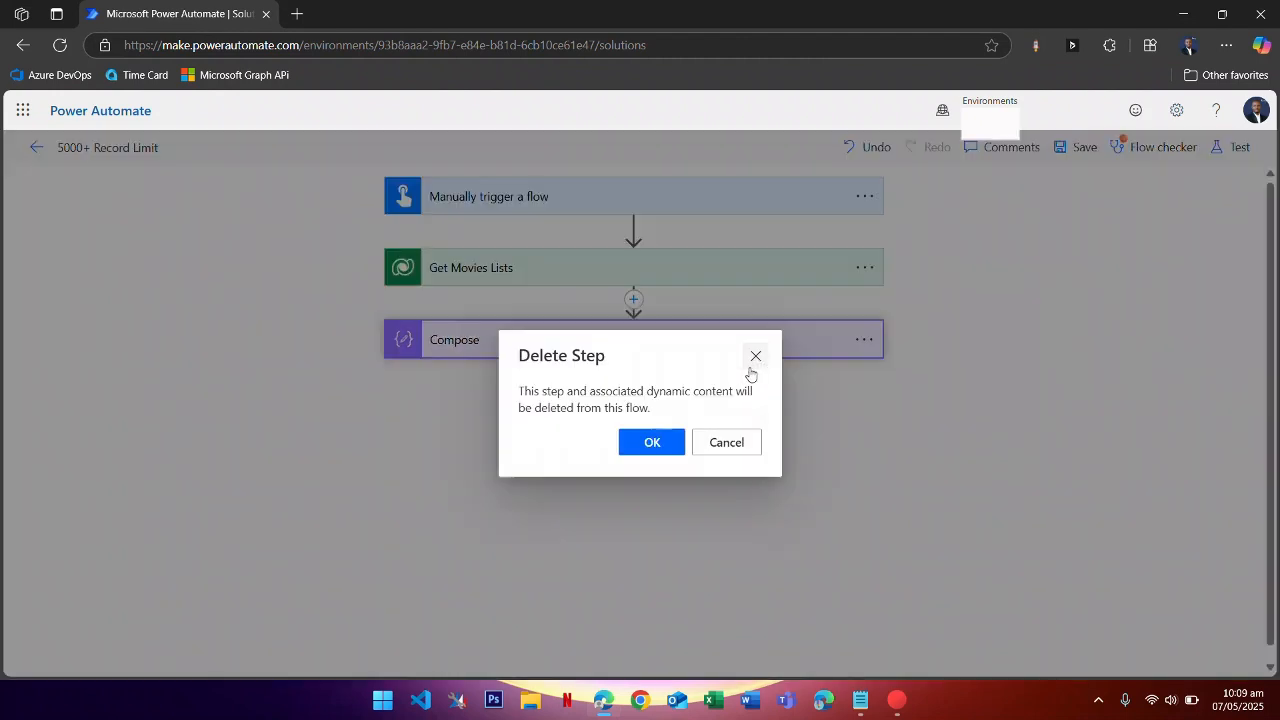
{"action": "left_click", "coordinate": [664, 445]}
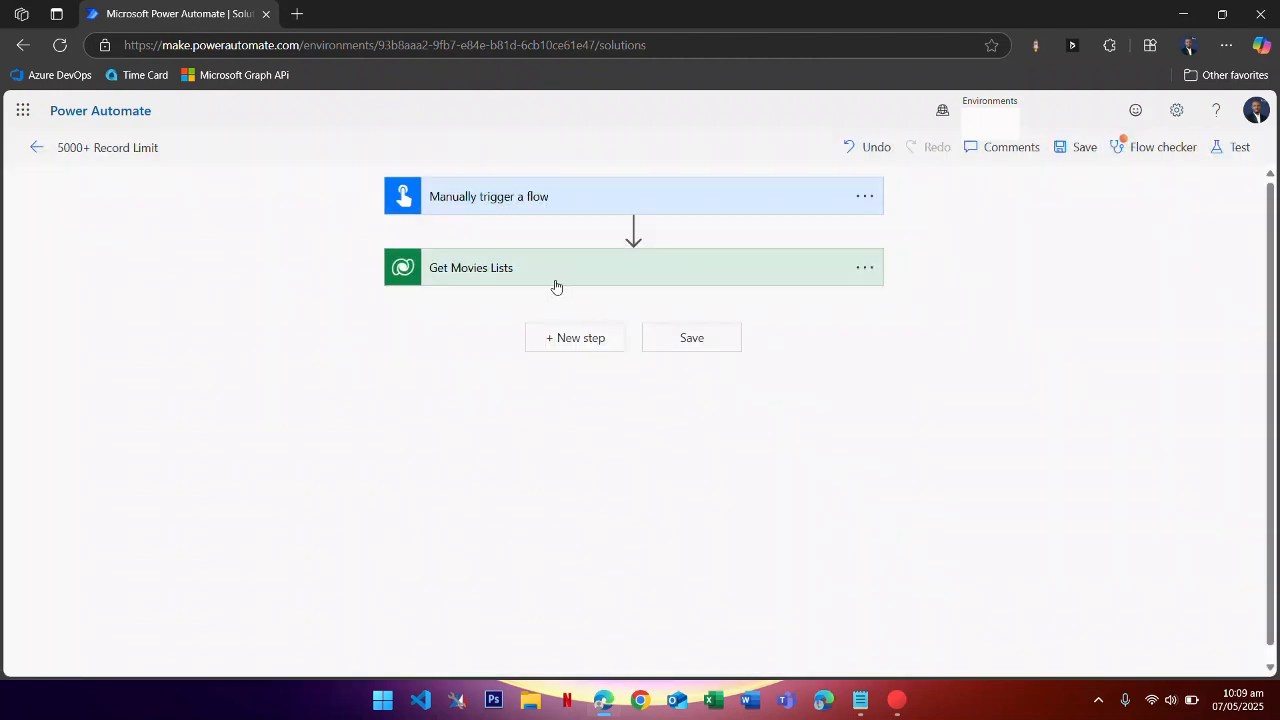
- Add a OneDrive for Business Create file action after Get Movies Lists
{"action": "left_click", "coordinate": [581, 340]}
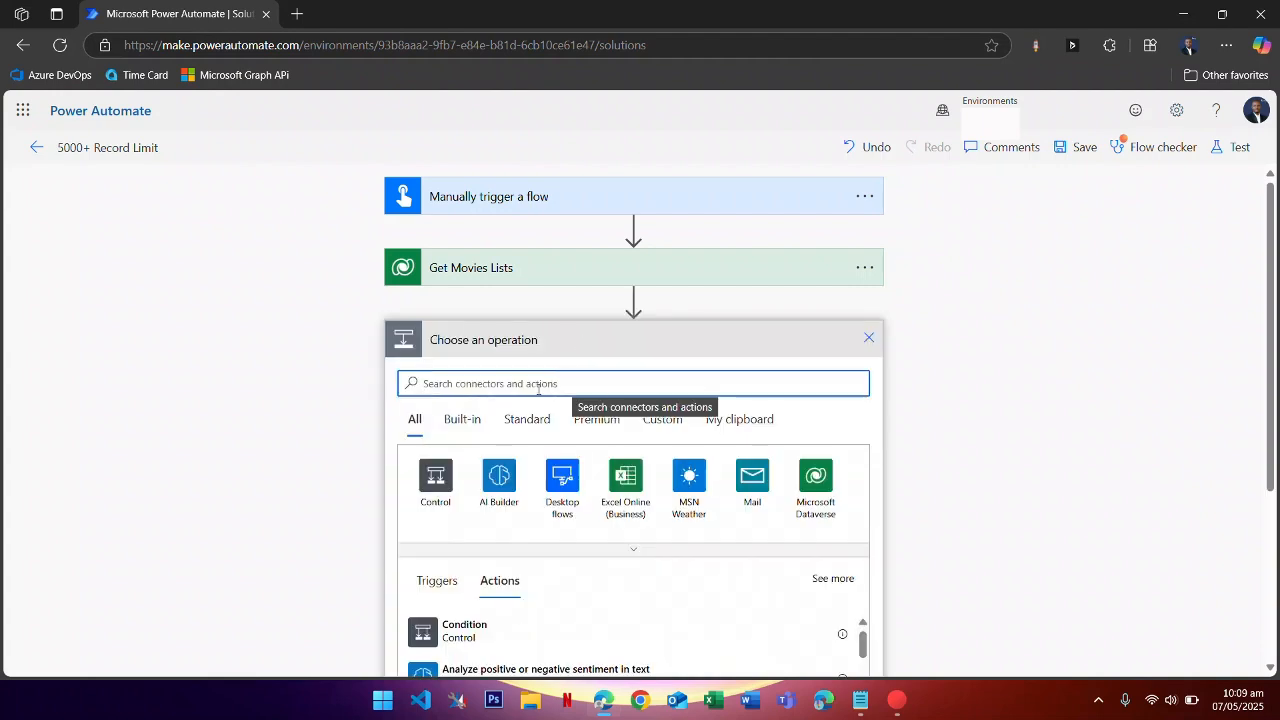
{"action": "scroll", "coordinate": [538, 390], "scroll_direction": "down", "scroll_amount": 2}
{"action": "scroll", "coordinate": [375, 346], "scroll_direction": "up", "scroll_amount": 1}
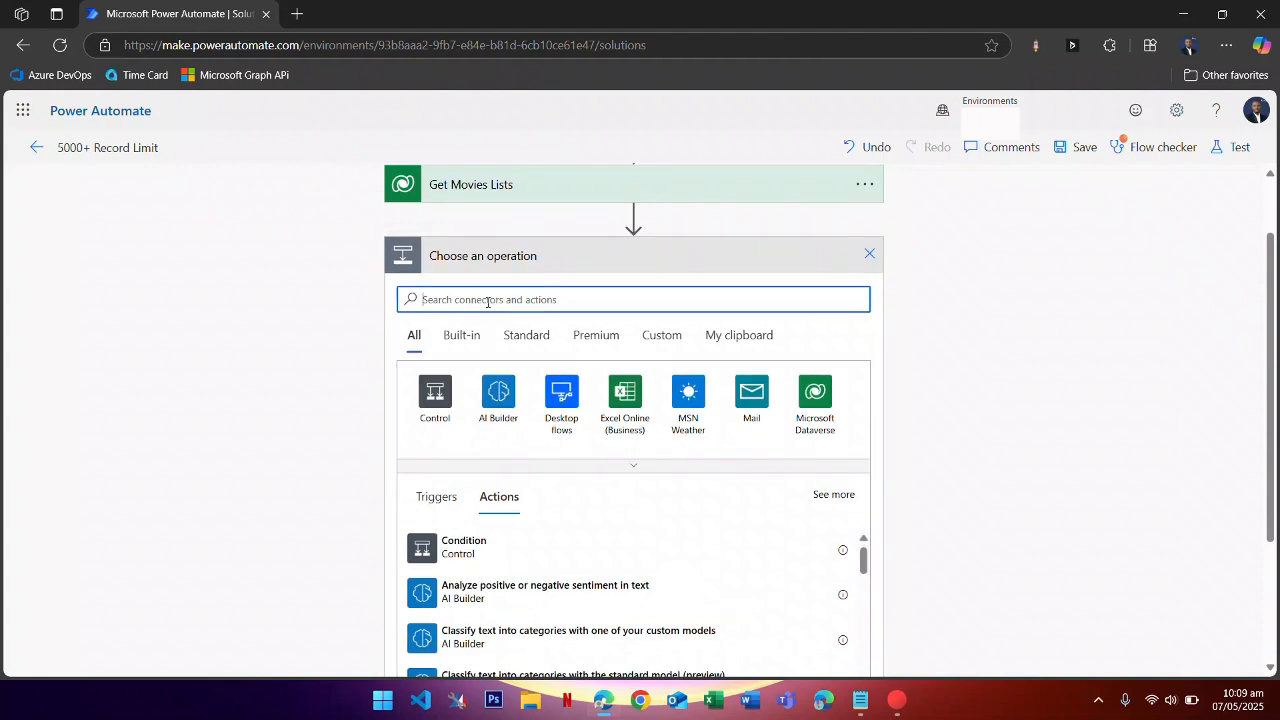
{"action": "type", "text": "create file"}
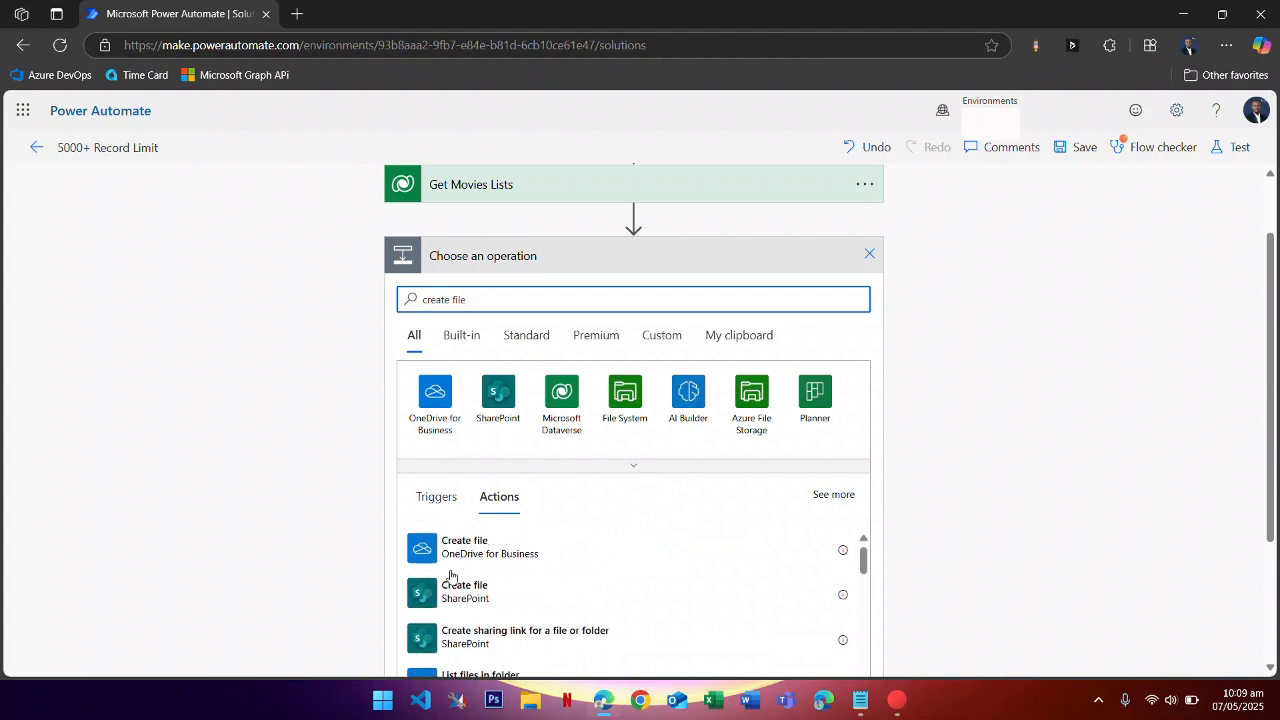
{"action": "left_click", "coordinate": [494, 550]}
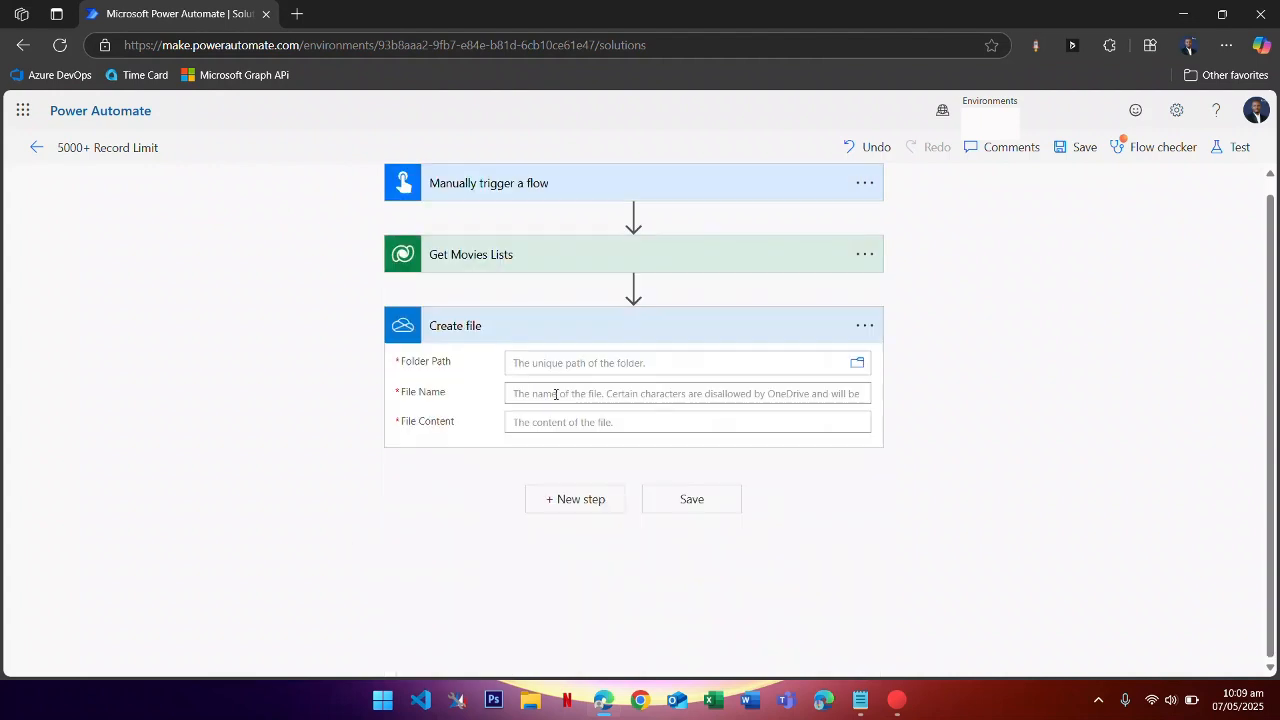
- Set the Create file action's folder path to /PowerAutomateStudy
{"action": "left_click", "coordinate": [658, 366]}
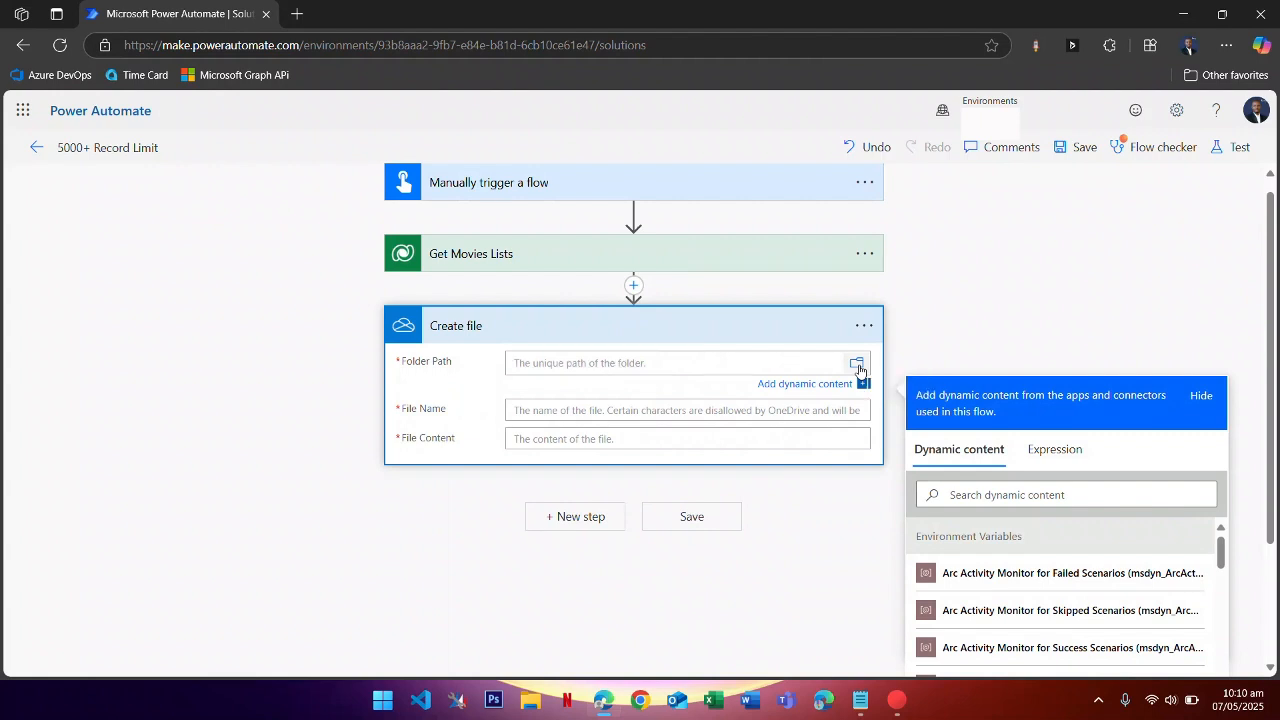
{"action": "left_click", "coordinate": [858, 368]}
{"action": "left_click", "coordinate": [1111, 412]}
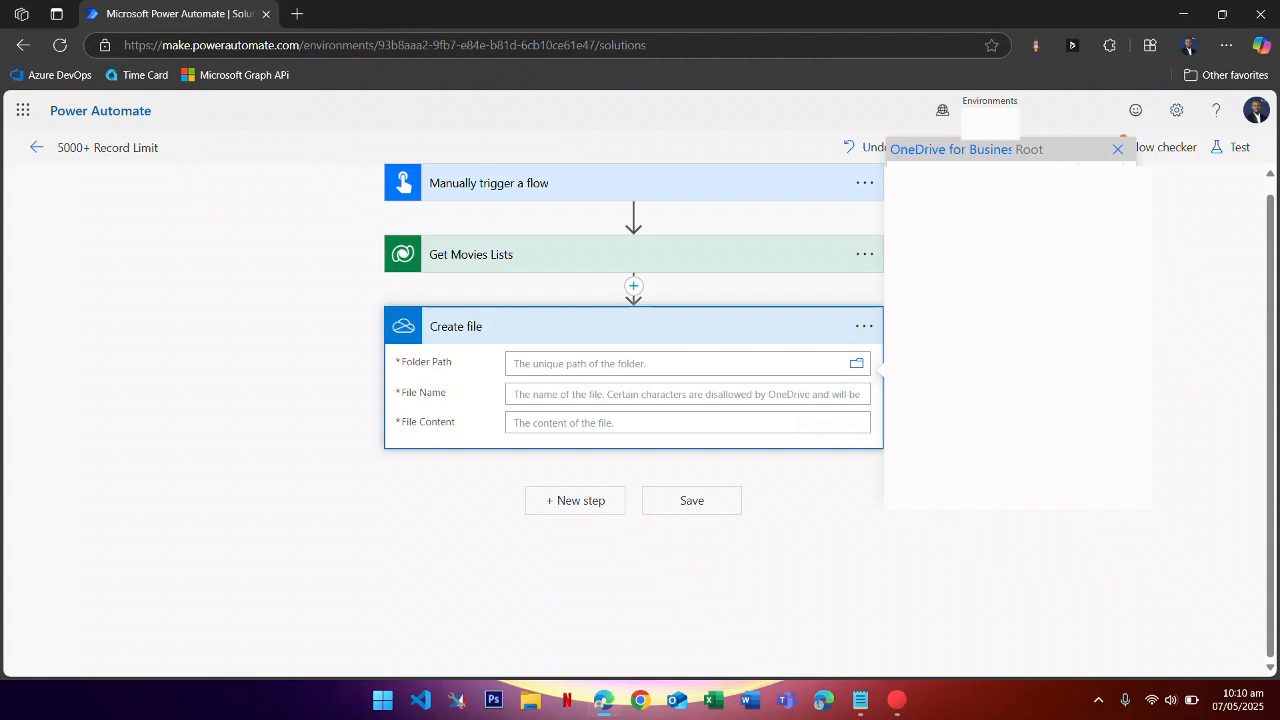
{"action": "left_click", "coordinate": [985, 370]}
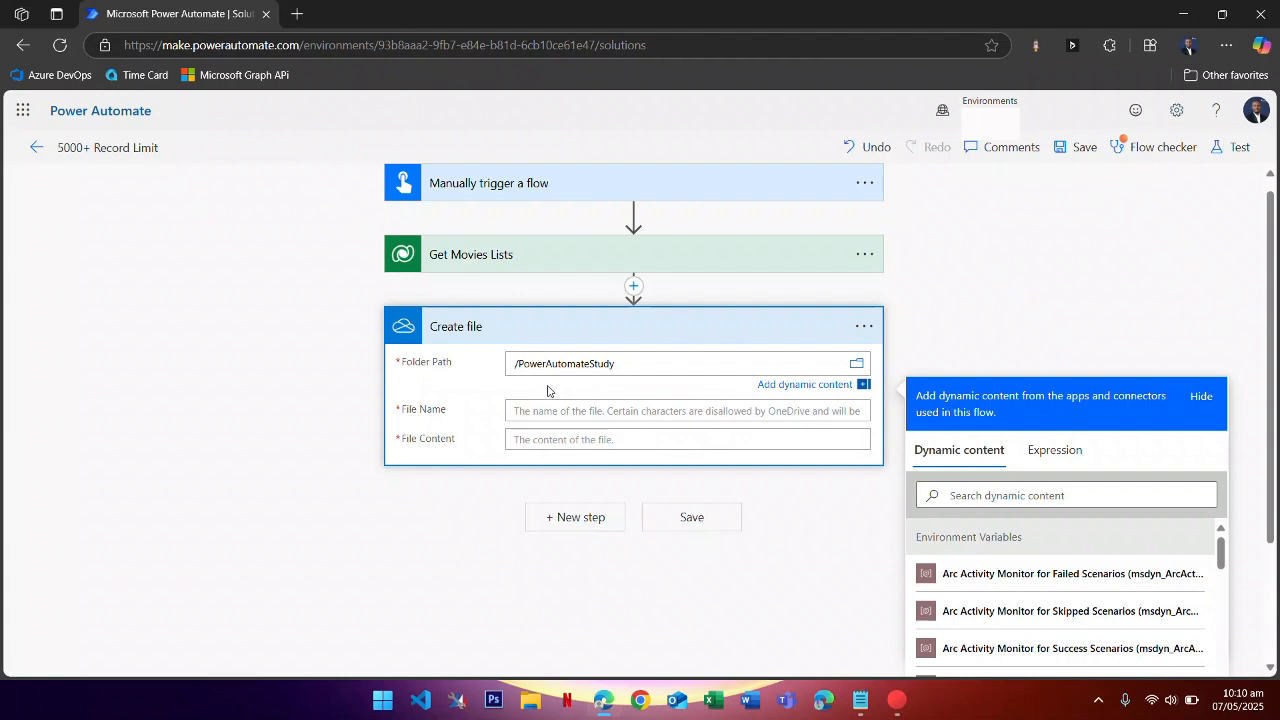
{"action": "scroll", "coordinate": [537, 414], "scroll_direction": "down", "scroll_amount": 1}
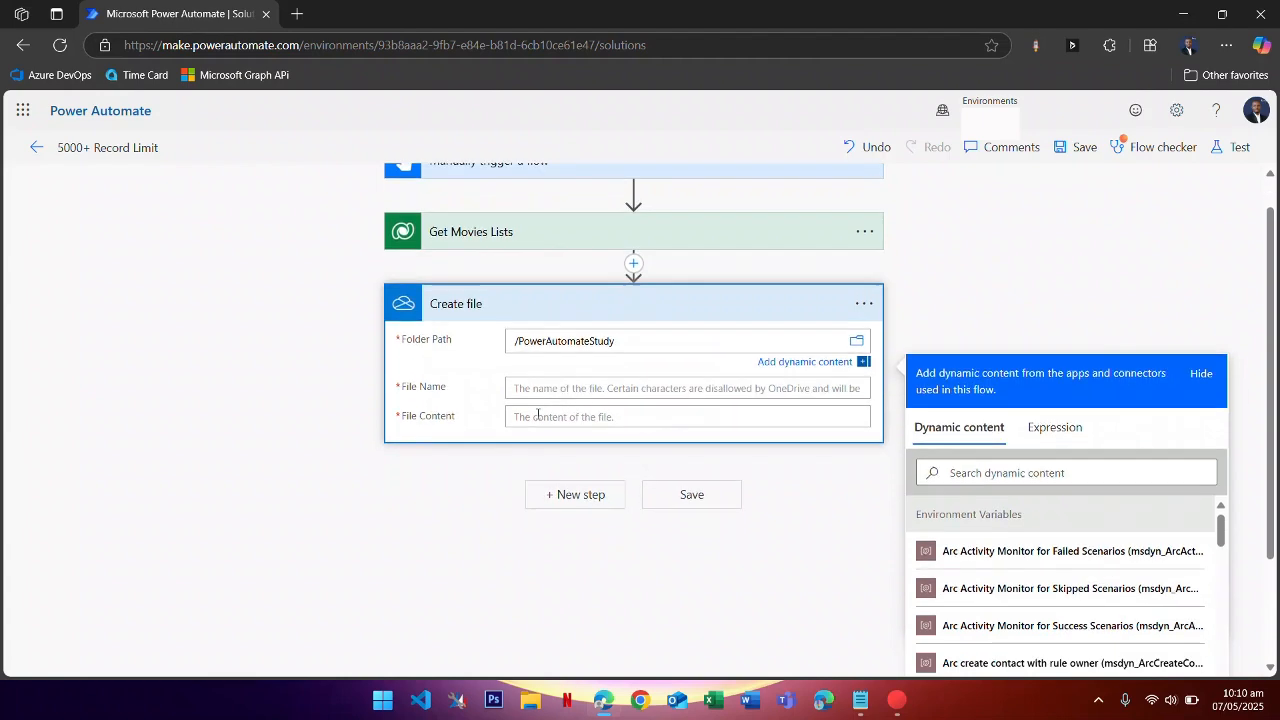
- Set the file name to MoviesData_ followed by the expression formatDateTime(utcNow(),'yyyy-mm-dd') and the extension .xlsx
{"action": "left_click", "coordinate": [548, 329]}
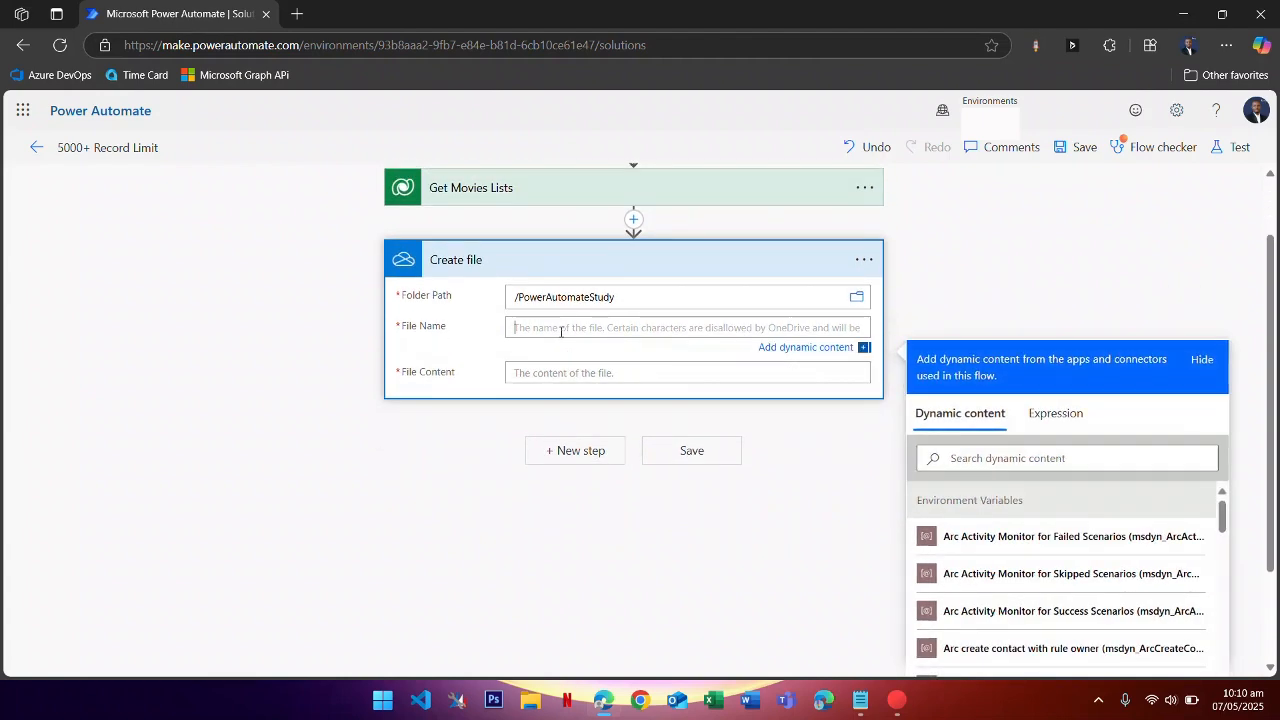
{"action": "type", "text": "Movies"}
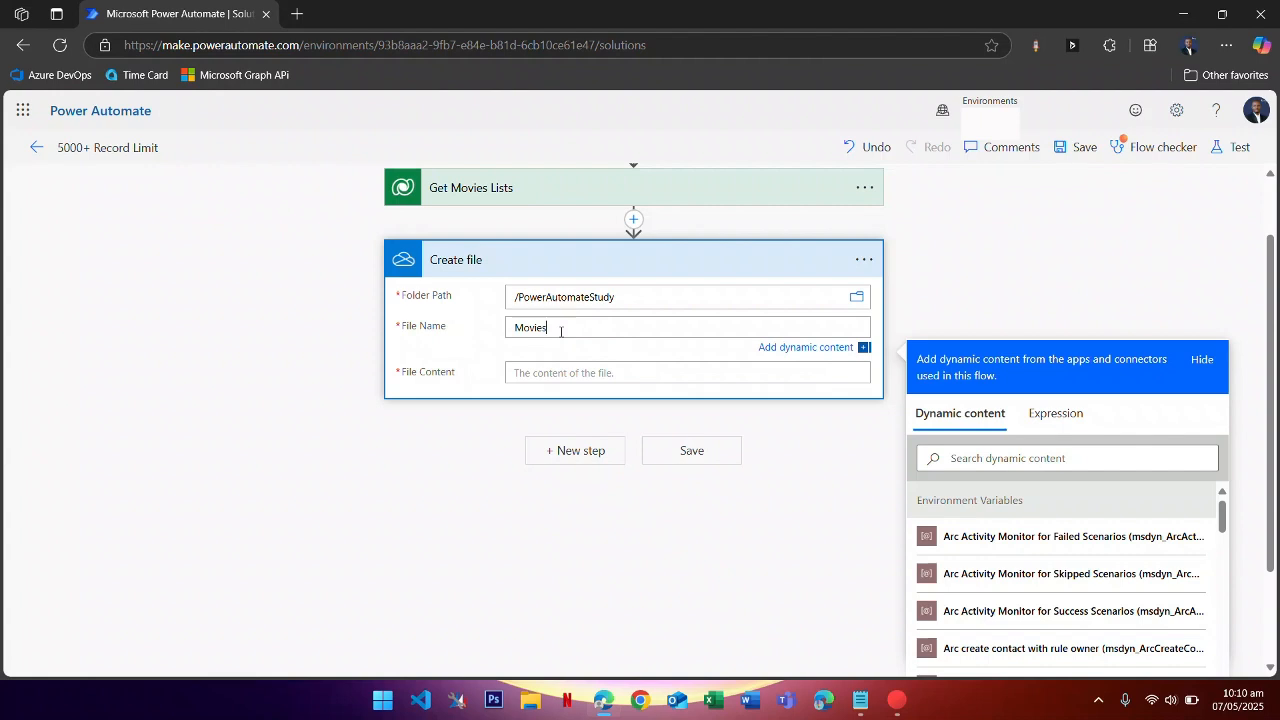
{"action": "type", "text": "Data_"}
{"action": "left_click", "coordinate": [1050, 414]}
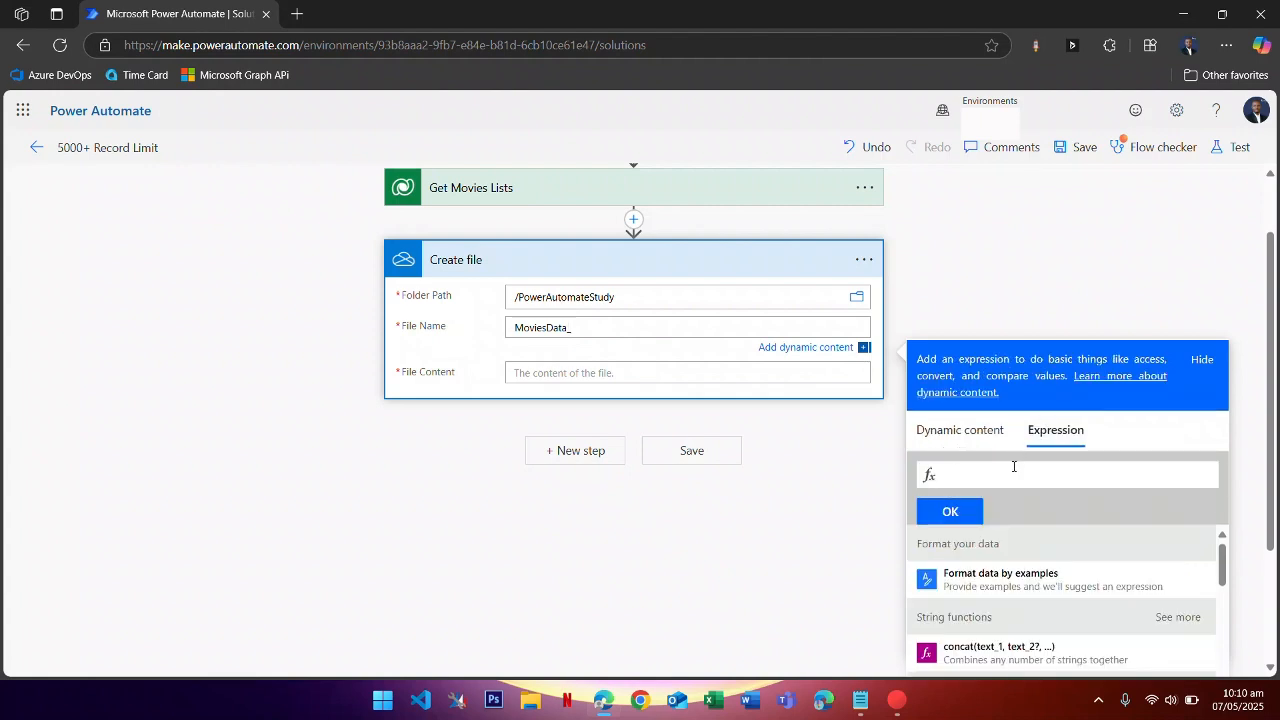
{"action": "type", "text": "forma"}
{"action": "key", "text": "Return"}
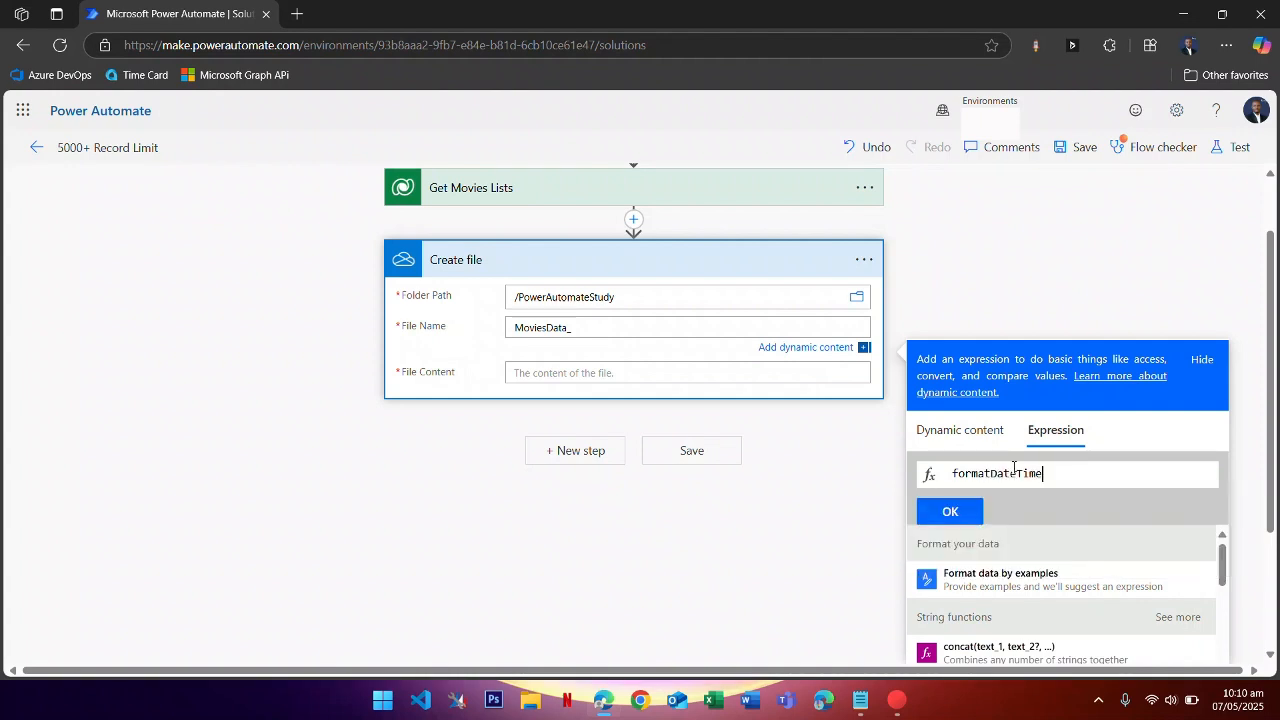
{"action": "type", "text": "ut"}
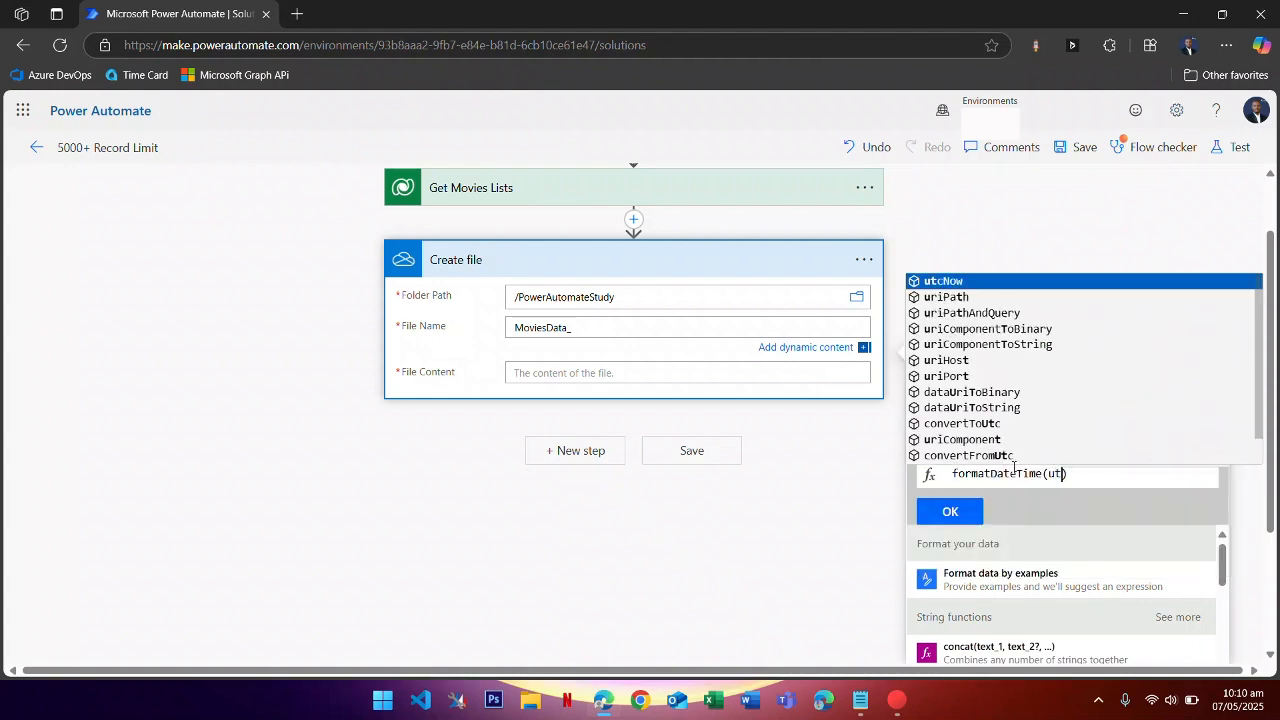
{"action": "key", "text": "Return"}
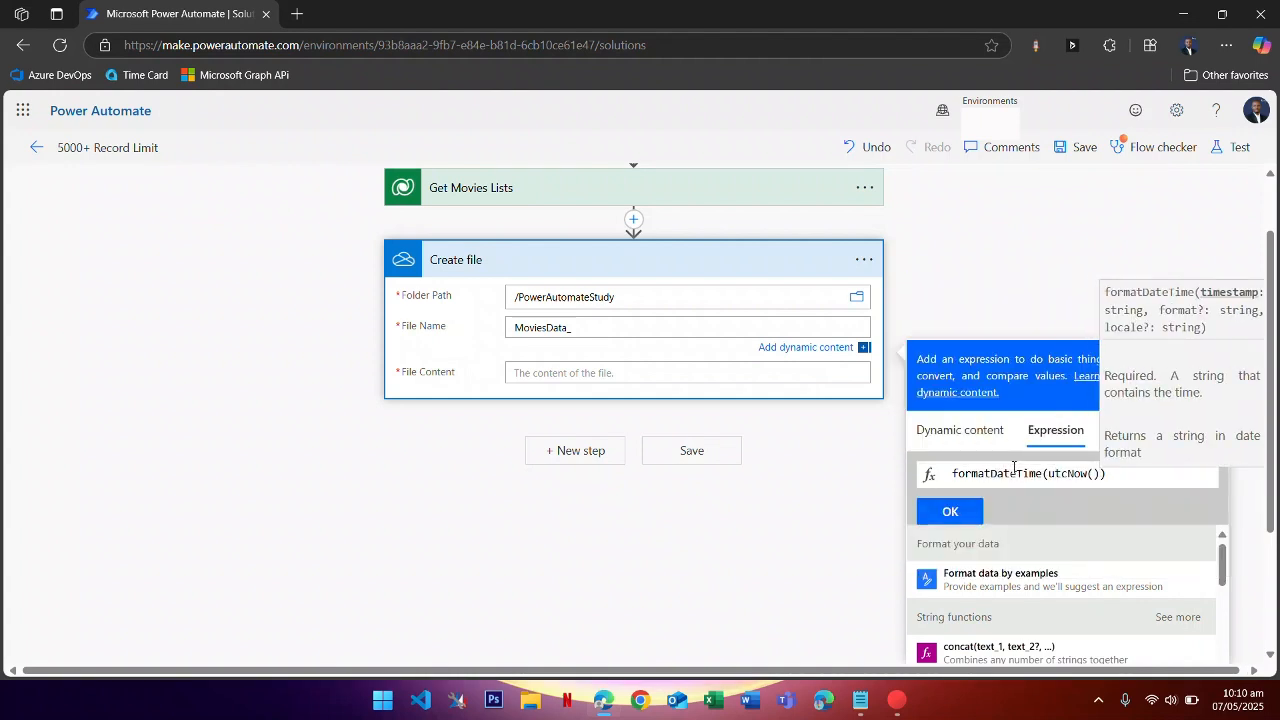
{"action": "type", "text": ", '"}
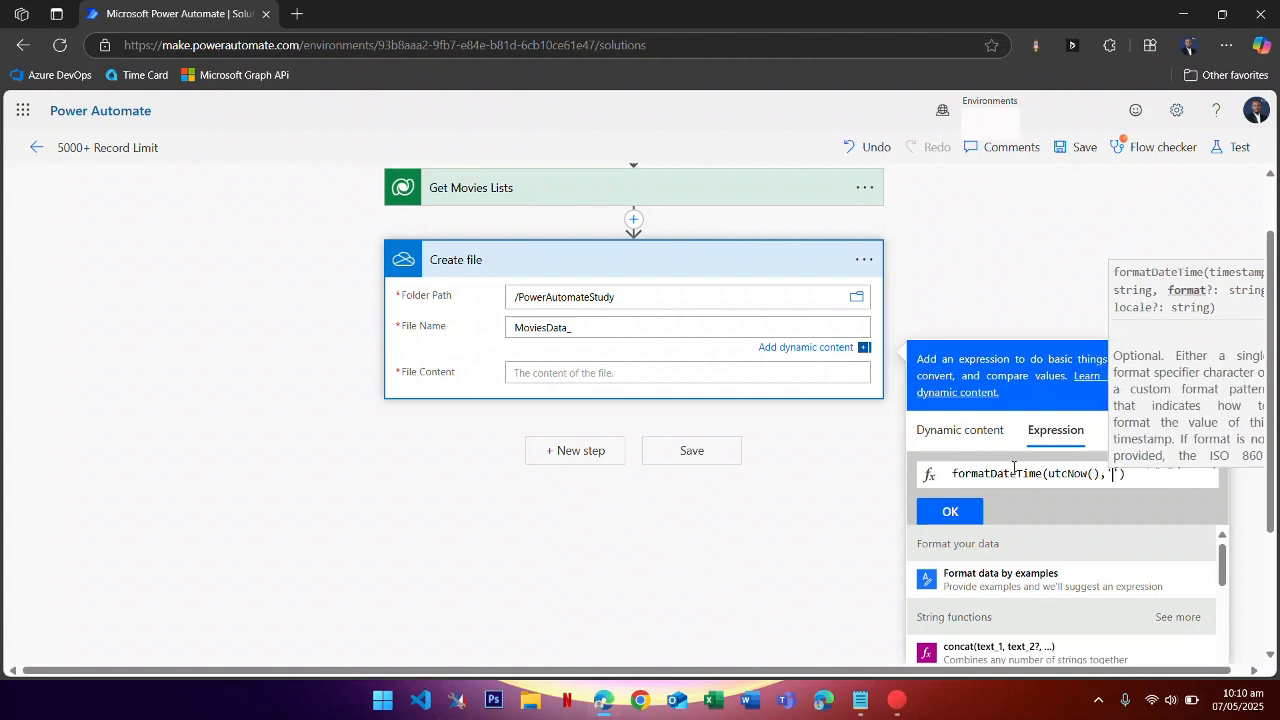
{"action": "type", "text": "yyyy-mm-dd"}
{"action": "left_click", "coordinate": [950, 512]}
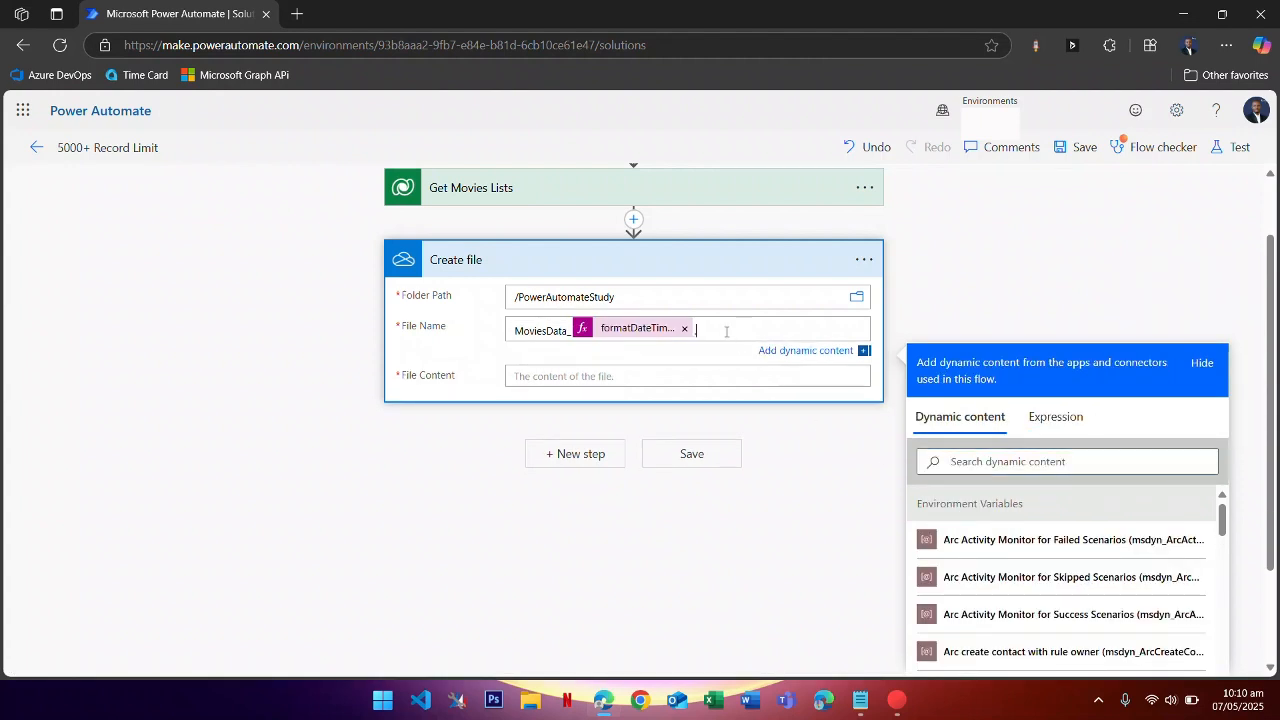
{"action": "type", "text": ".xlsx"}
- Fill the Create file action's File Content with a blank space, save the flow and close the Flow checker
{"action": "left_click", "coordinate": [584, 380]}
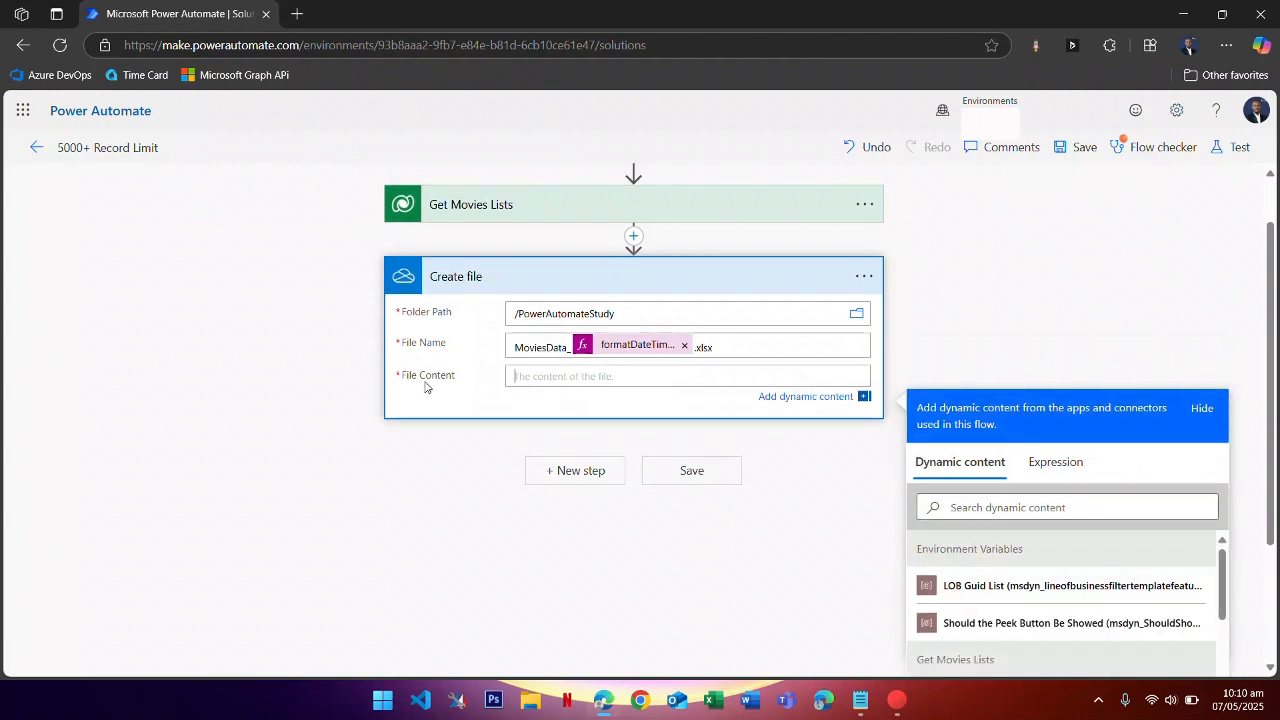
{"action": "left_click", "coordinate": [544, 377]}
{"action": "left_click", "coordinate": [686, 474]}
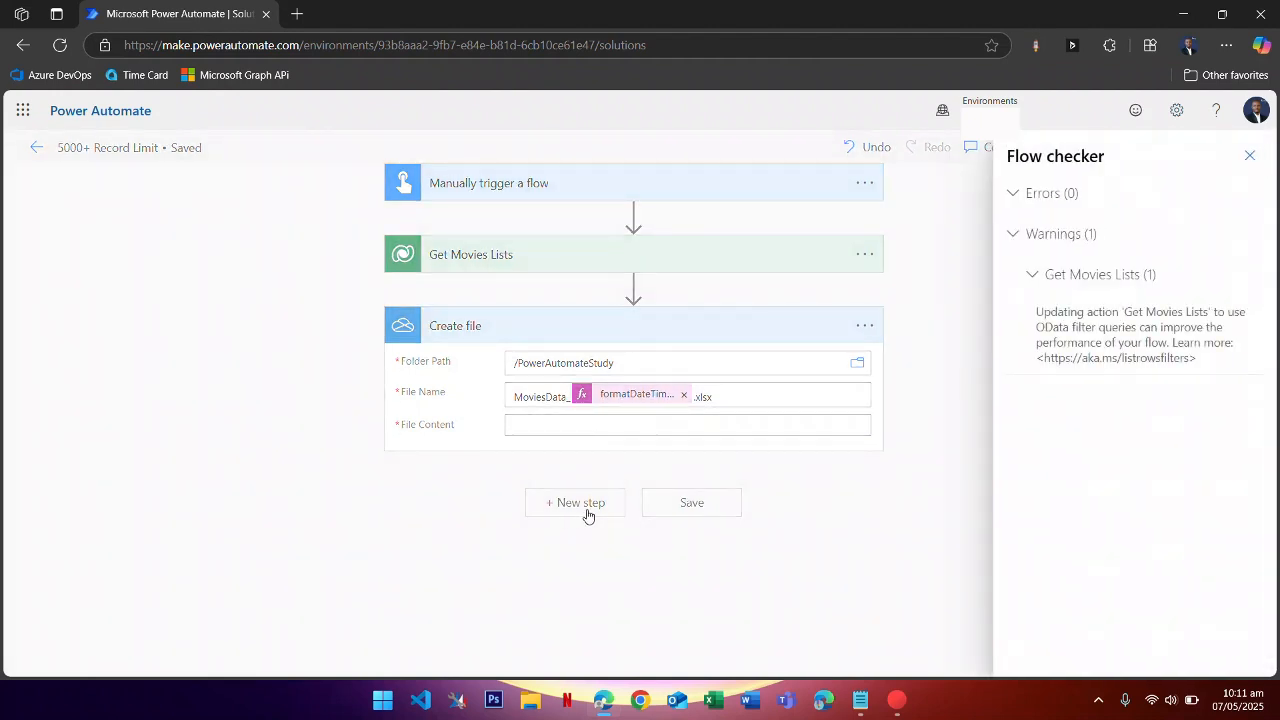
{"action": "left_click", "coordinate": [1249, 155]}
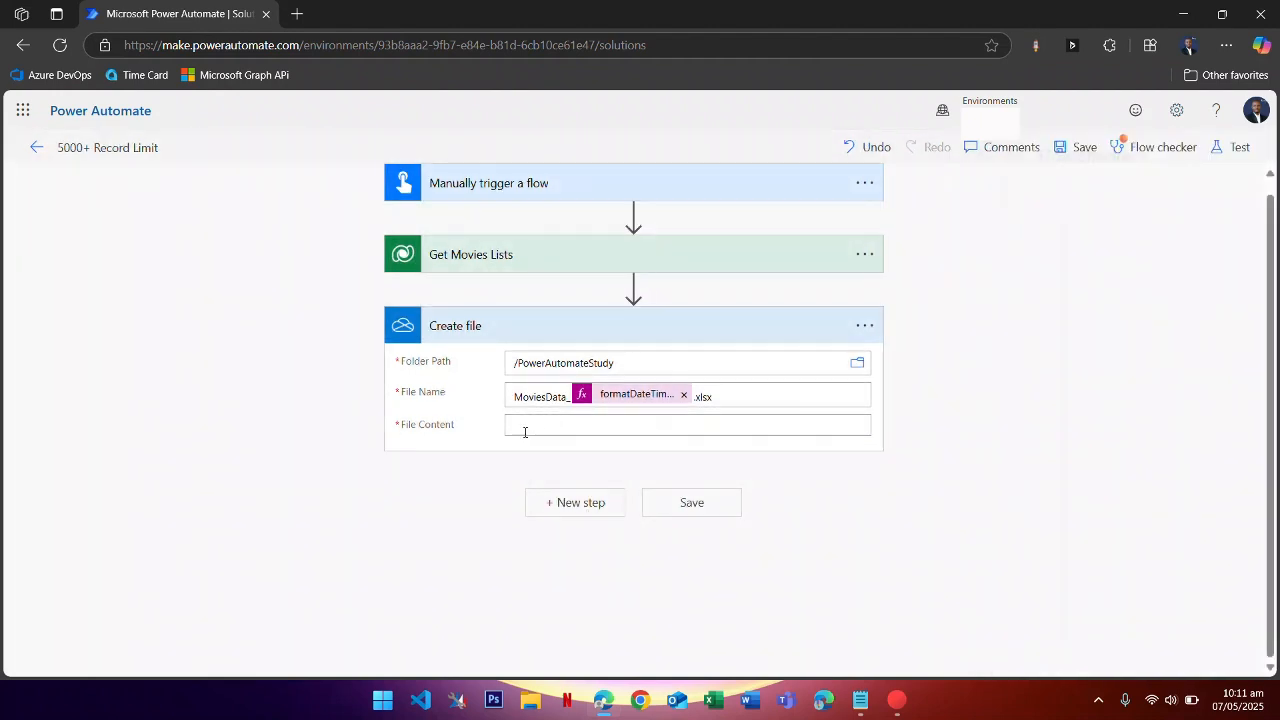
- Add an Excel Online (Business) Create table action after Create file
{"action": "left_click", "coordinate": [583, 503]}
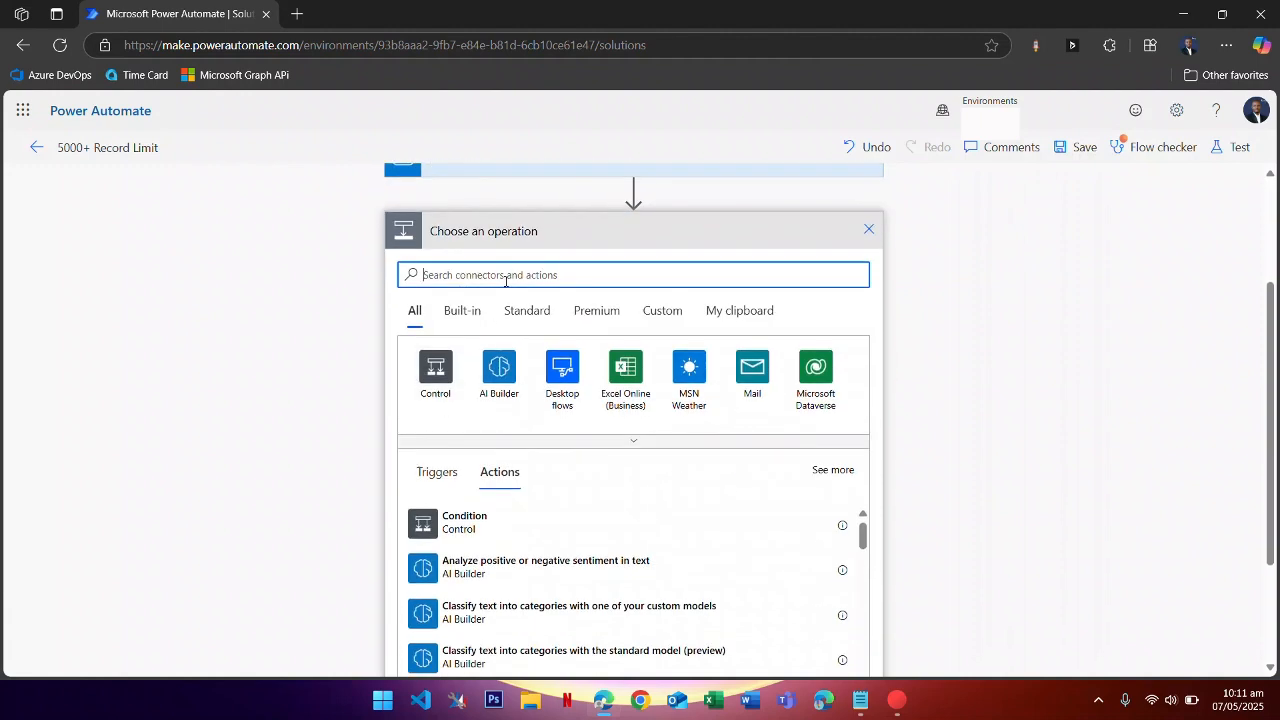
{"action": "type", "text": "crea"}
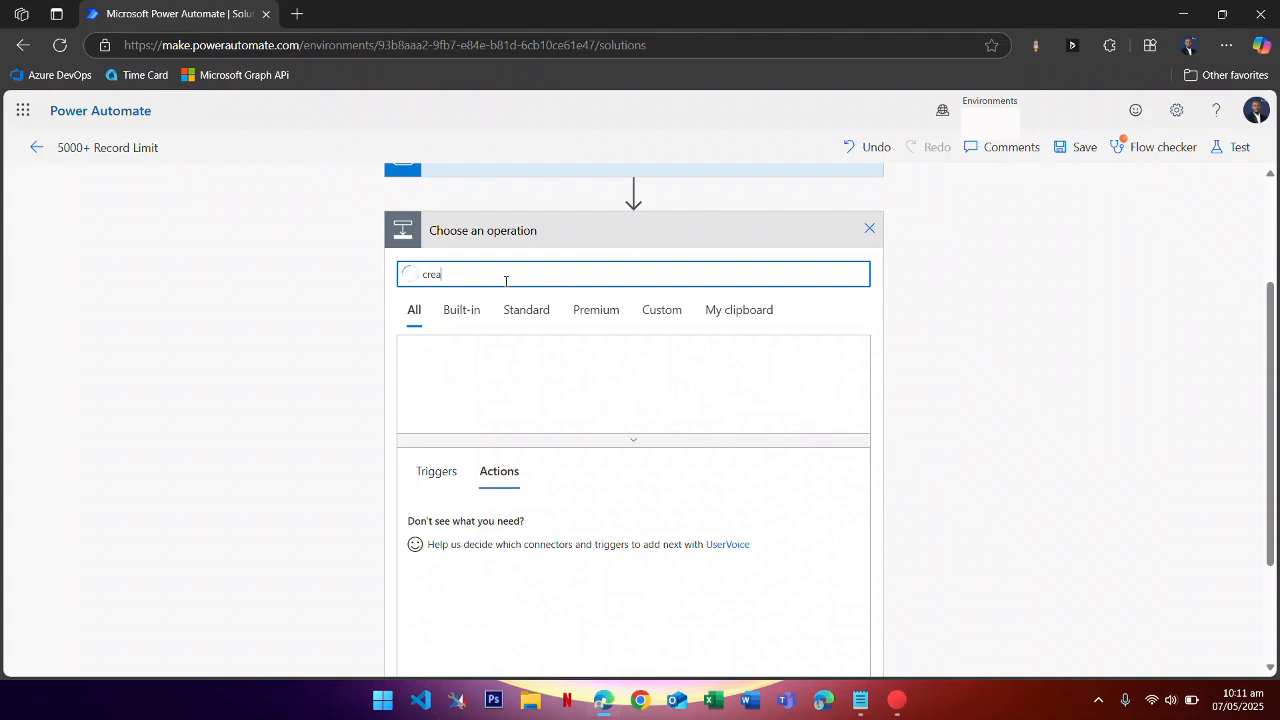
{"action": "type", "text": "te table"}
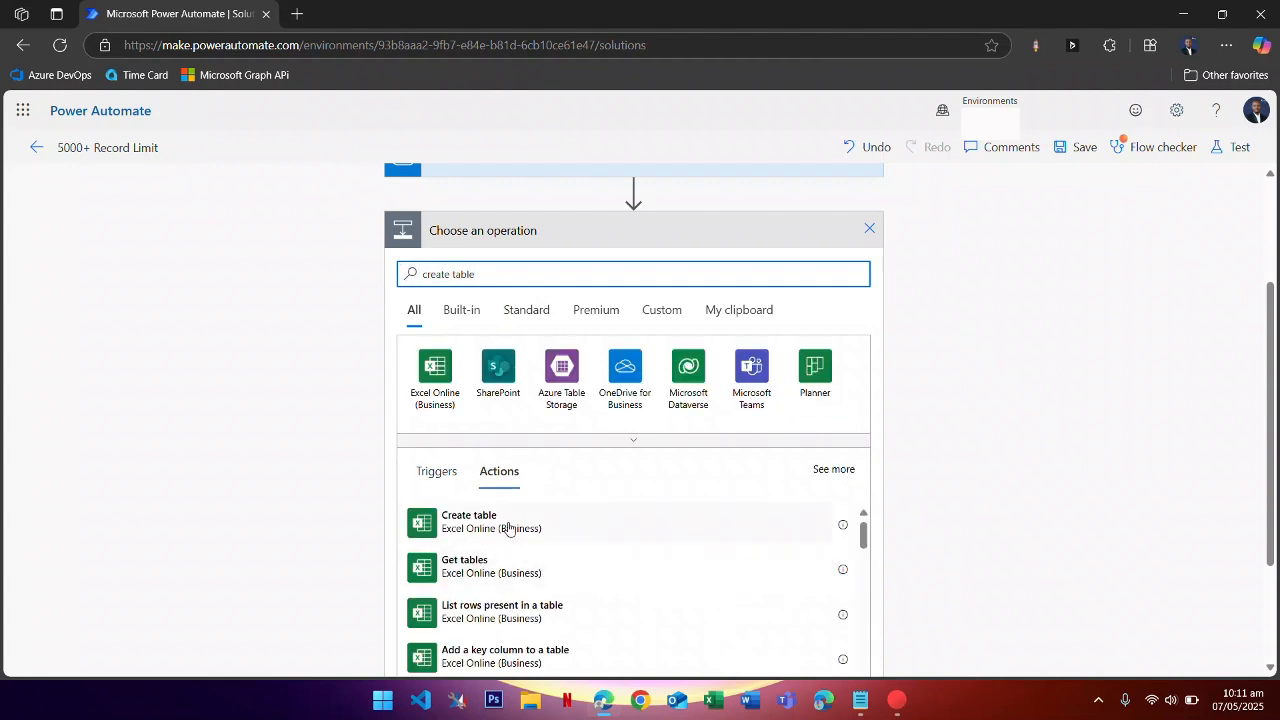
{"action": "left_click", "coordinate": [514, 523]}
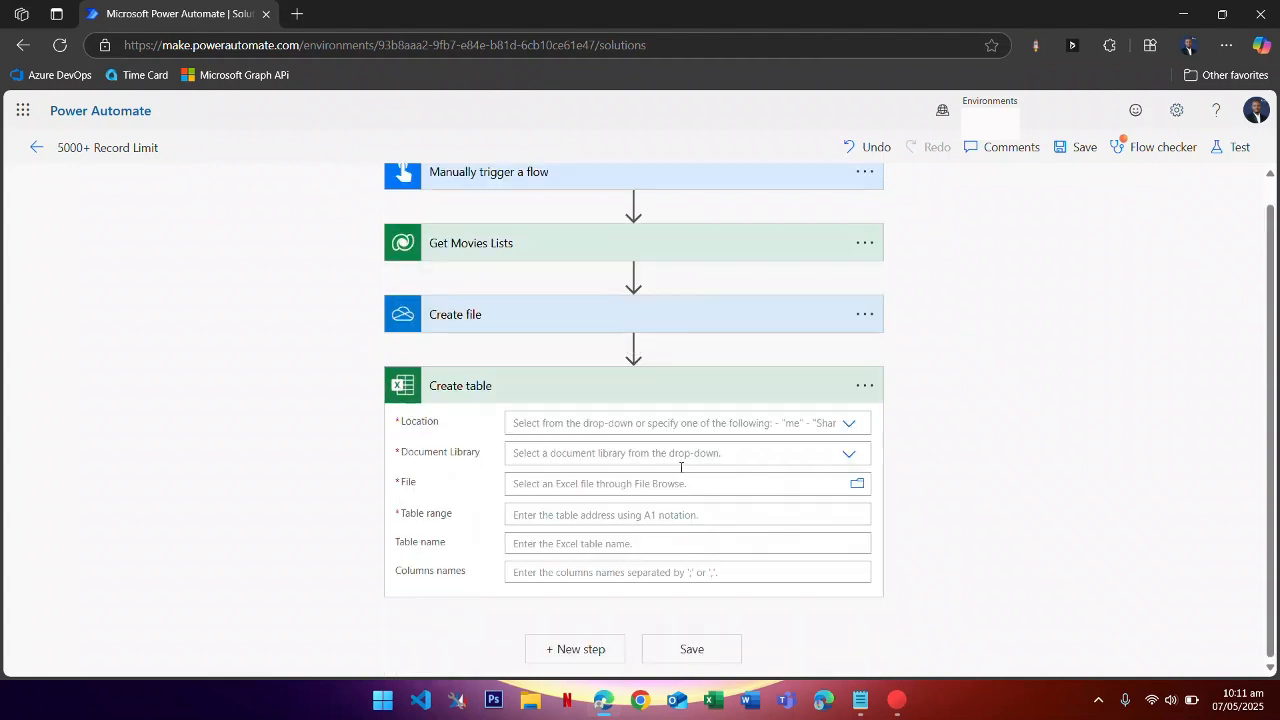
- Set the Create table action's location to OneDrive for Business and its document library to OneDrive
{"action": "left_click", "coordinate": [750, 424]}
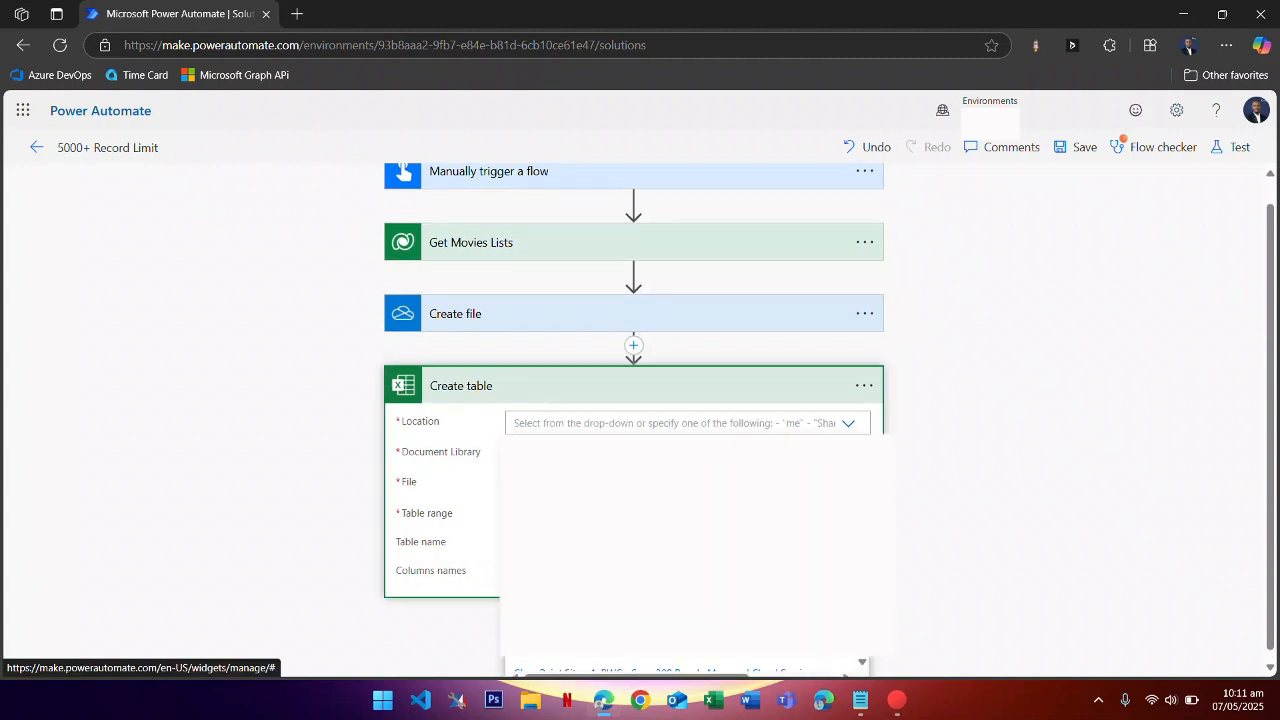
{"action": "left_click", "coordinate": [559, 452]}
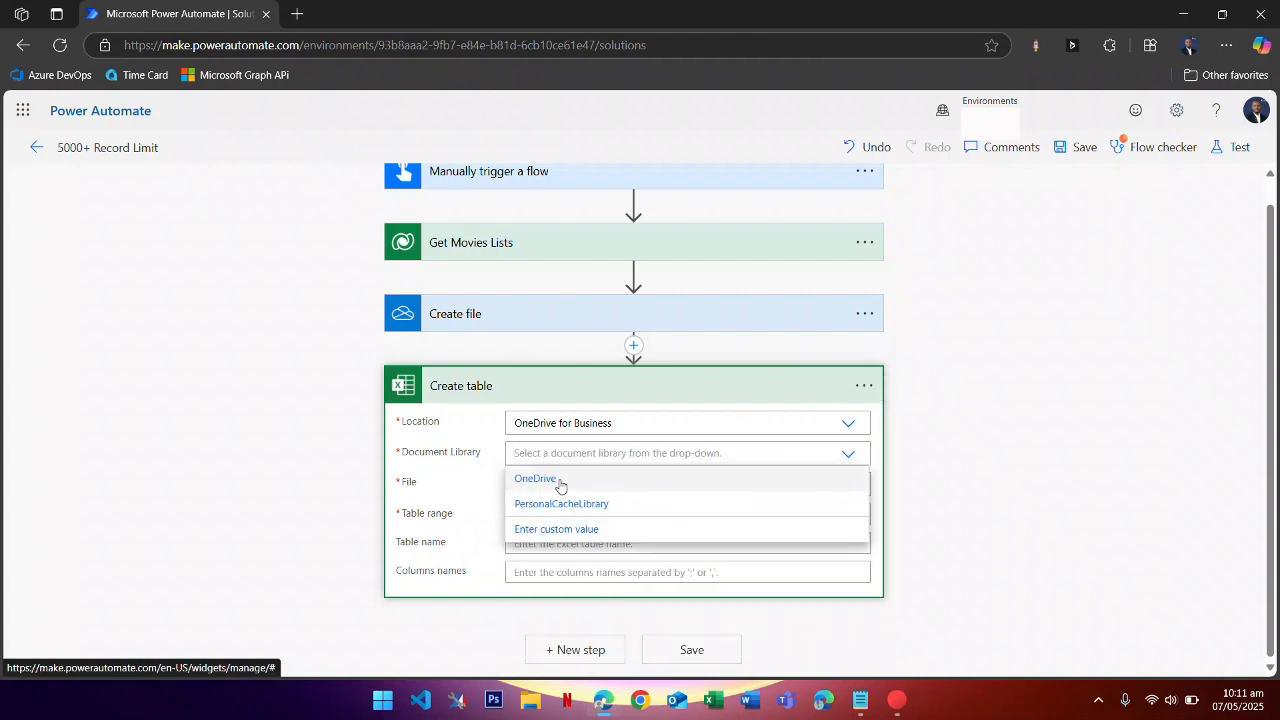
{"action": "left_click", "coordinate": [559, 482]}
- Choose OneDrive as the Create table action's document library and search the dynamic content for id to fill its File field
{"action": "left_click", "coordinate": [562, 485]}
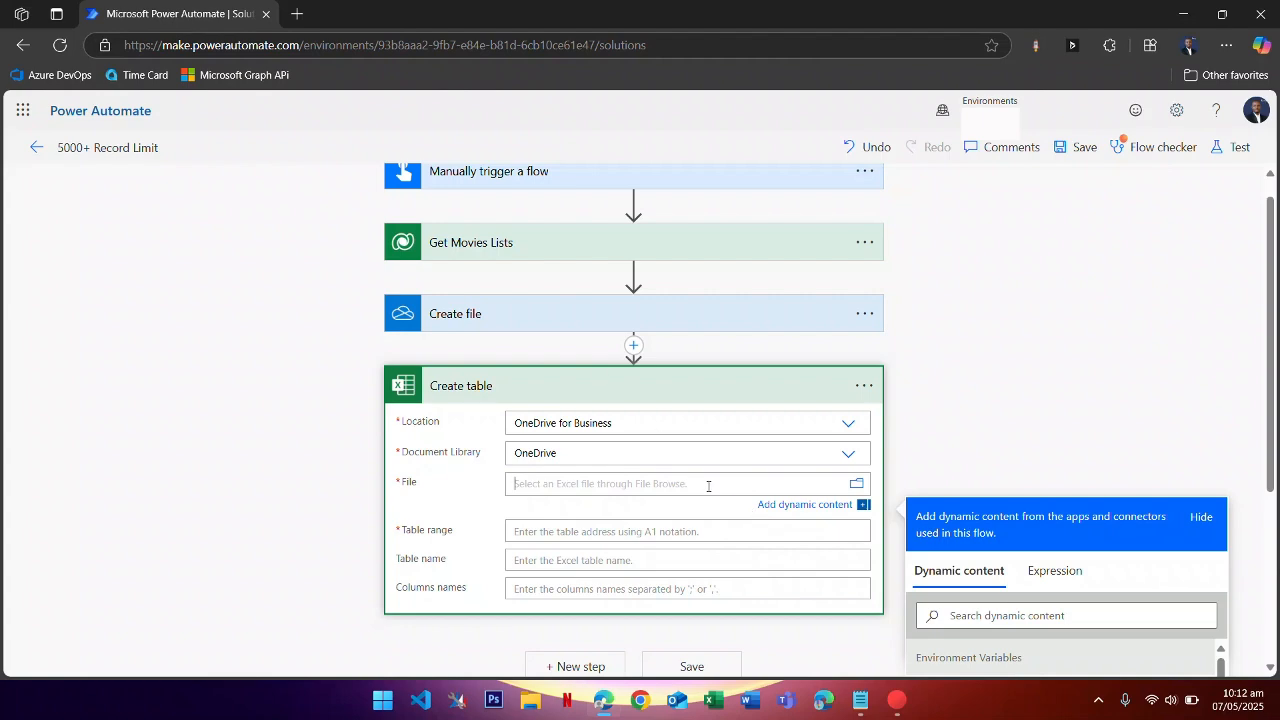
{"action": "scroll", "coordinate": [1030, 545], "scroll_direction": "down", "scroll_amount": 2}
{"action": "left_click", "coordinate": [1002, 448]}
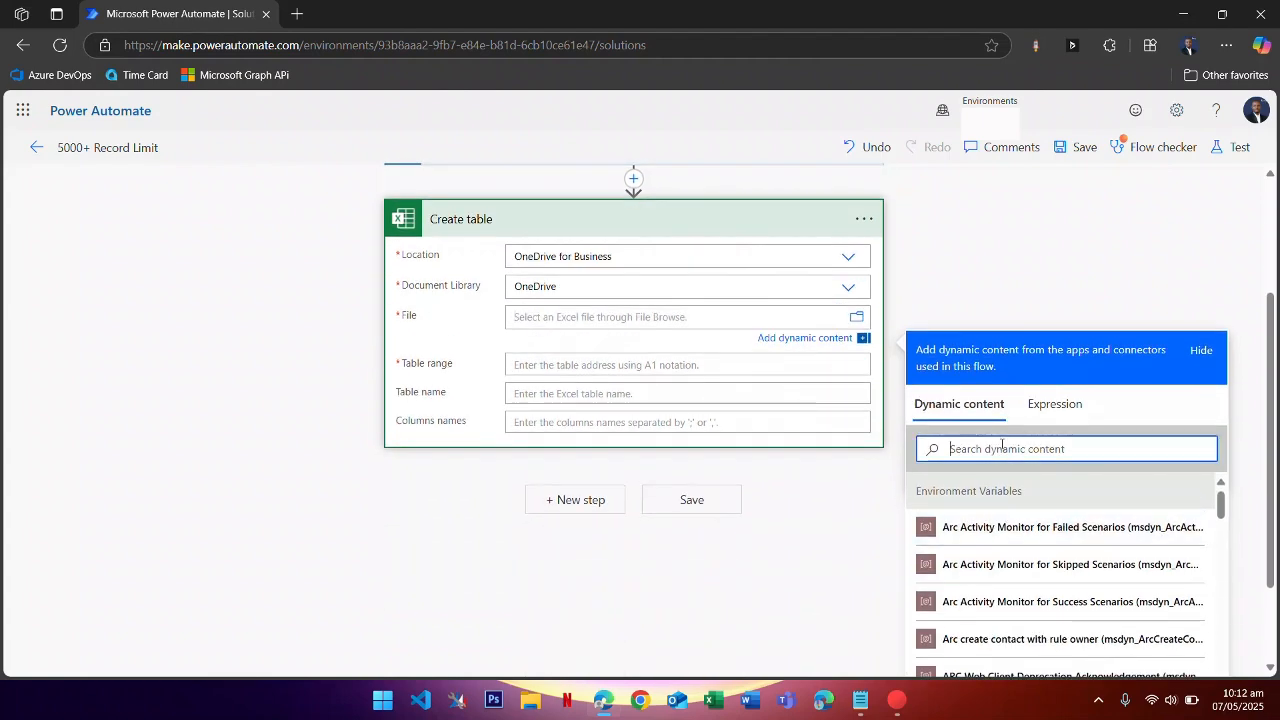
{"action": "type", "text": "id"}
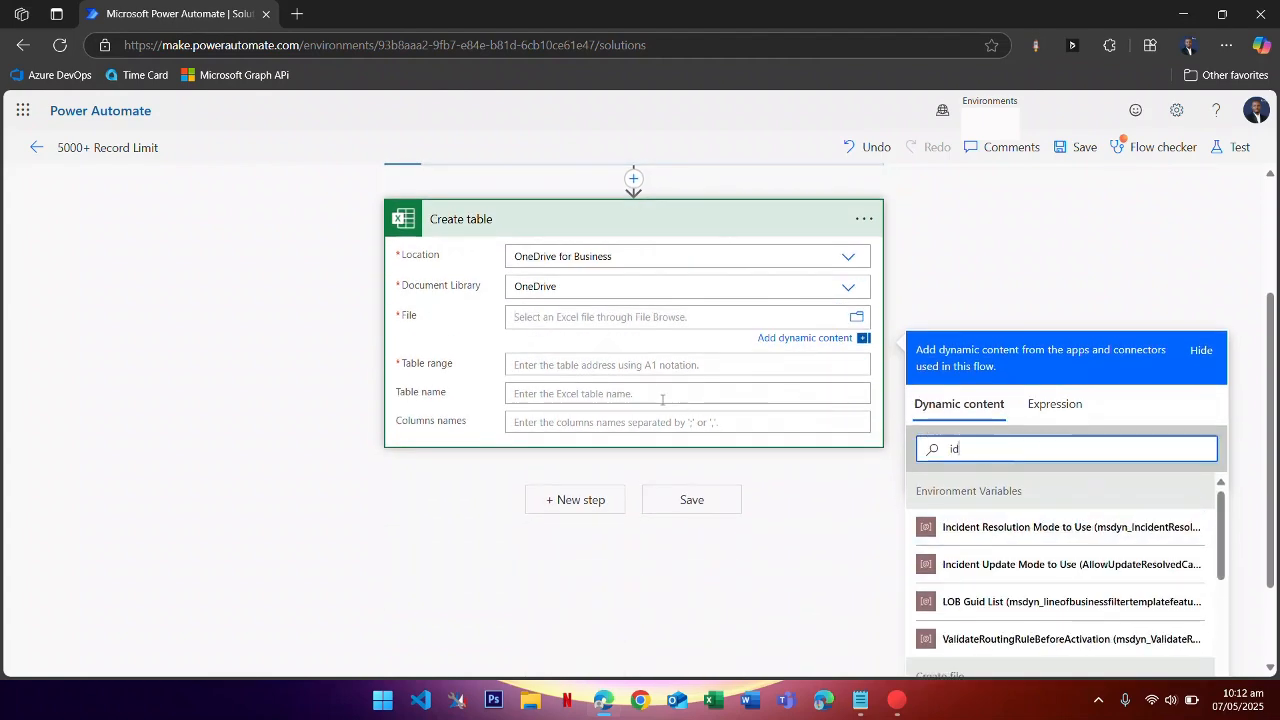
{"action": "scroll", "coordinate": [973, 583], "scroll_direction": "down", "scroll_amount": 5}
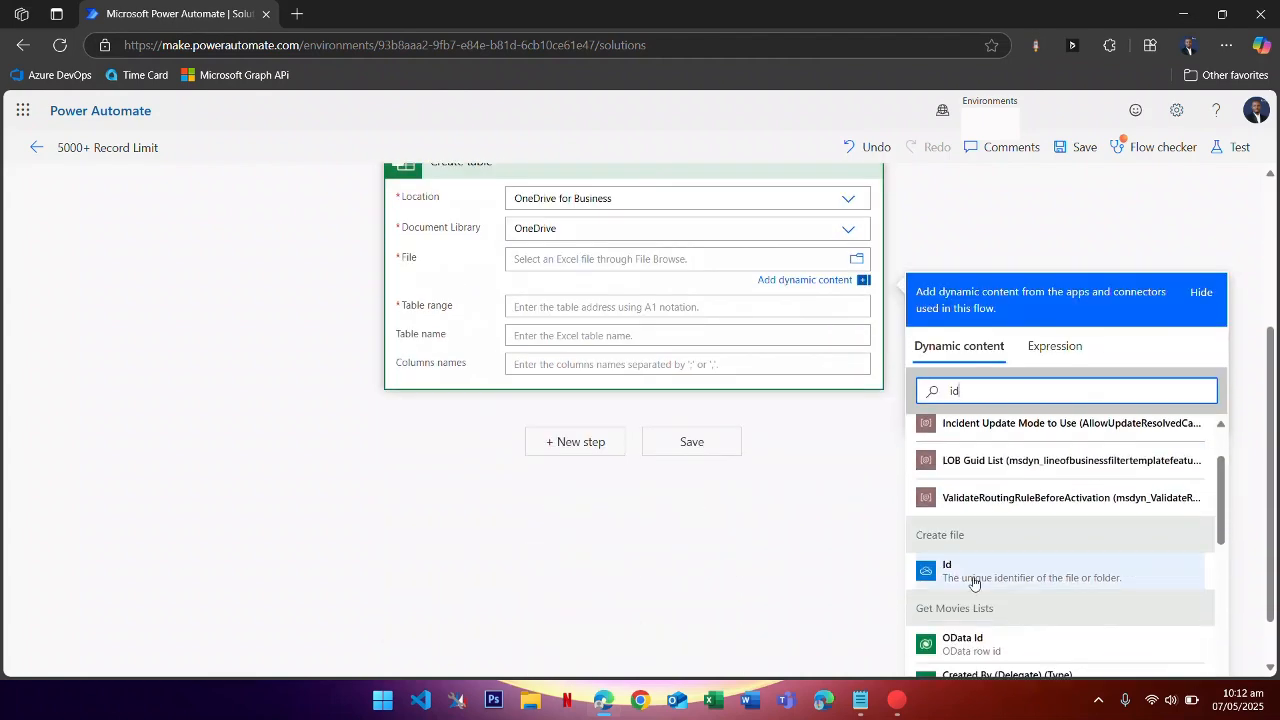
{"action": "scroll", "coordinate": [973, 583], "scroll_direction": "up", "scroll_amount": 3}
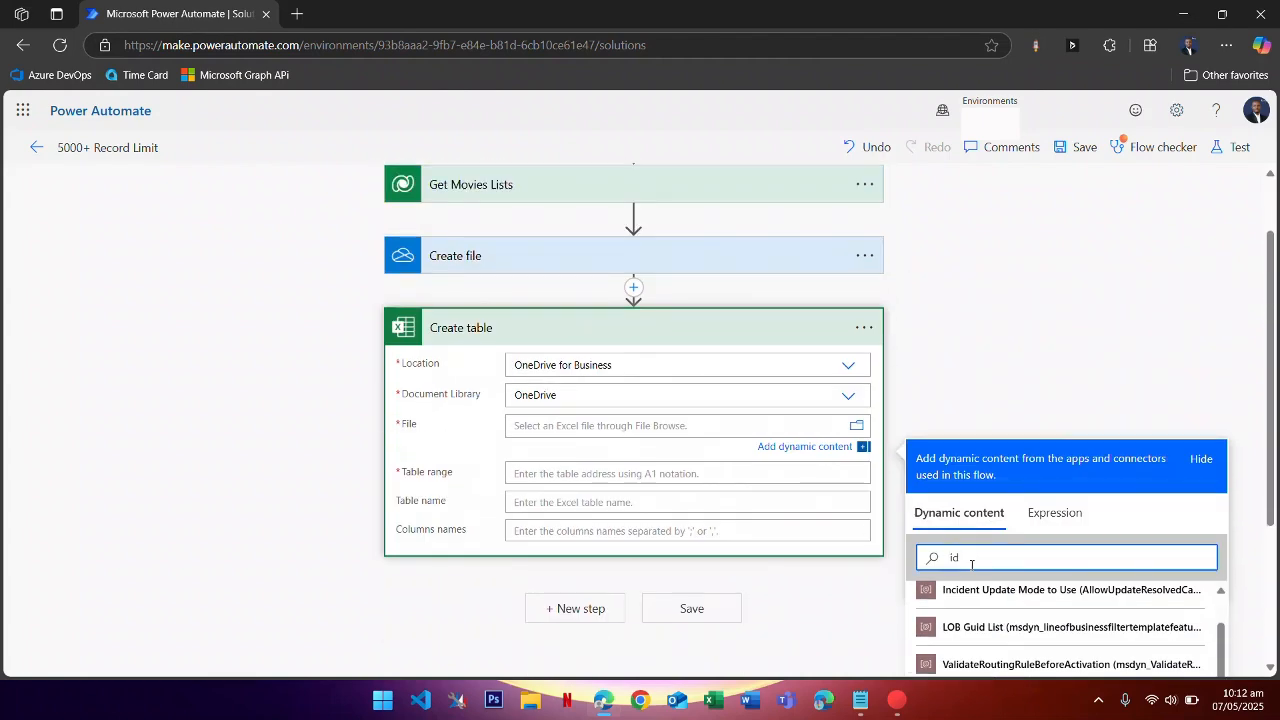
- Rename the Create file action as Create Excel File
{"action": "left_click", "coordinate": [589, 420]}
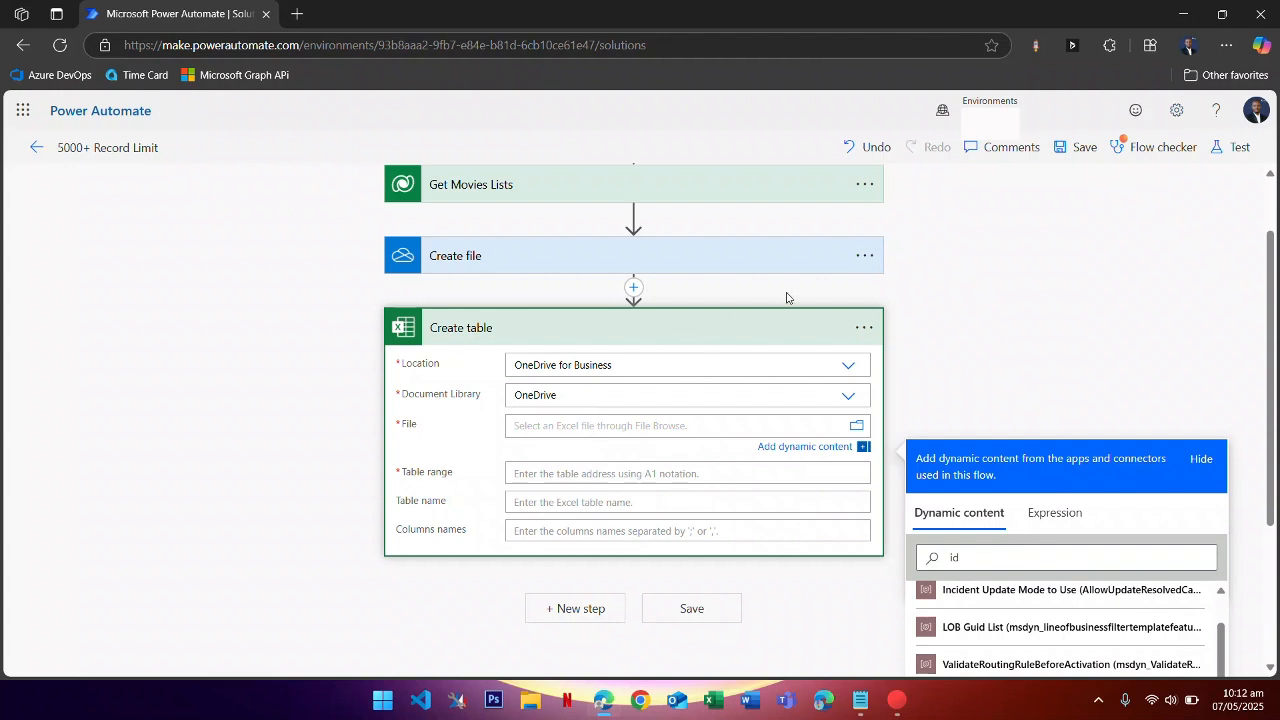
{"action": "left_click", "coordinate": [862, 257]}
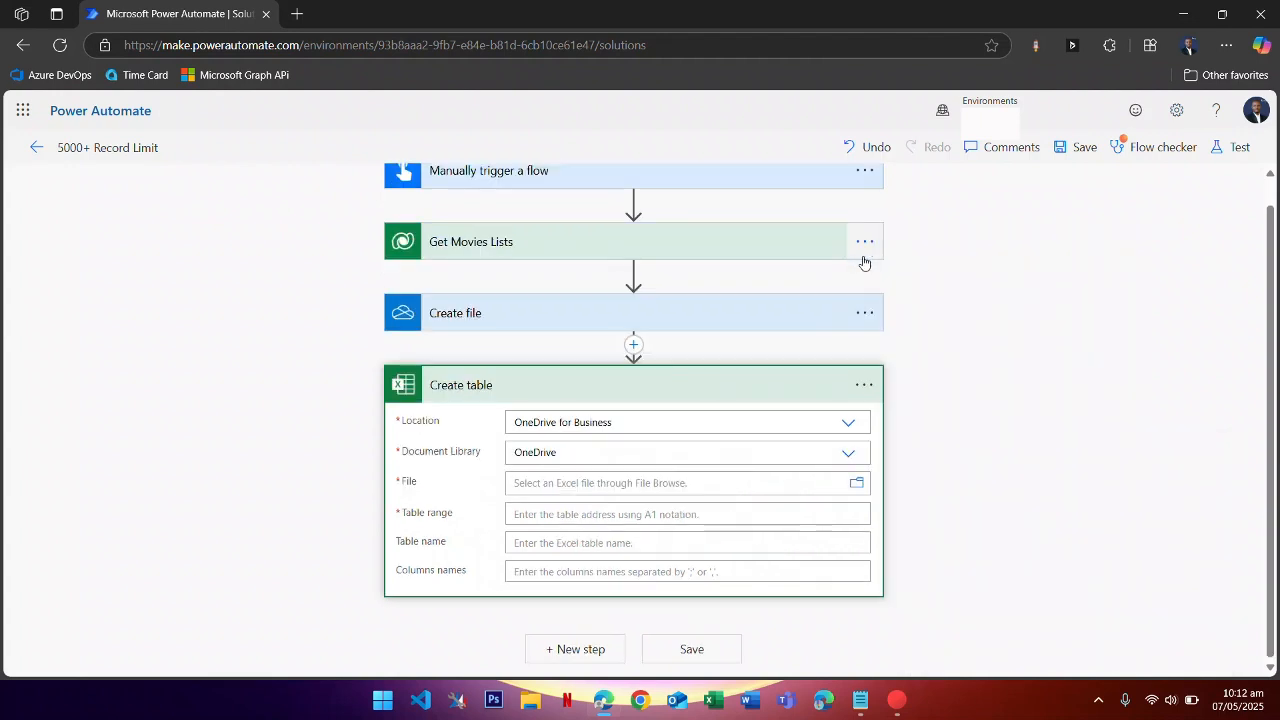
{"action": "left_click", "coordinate": [866, 316]}
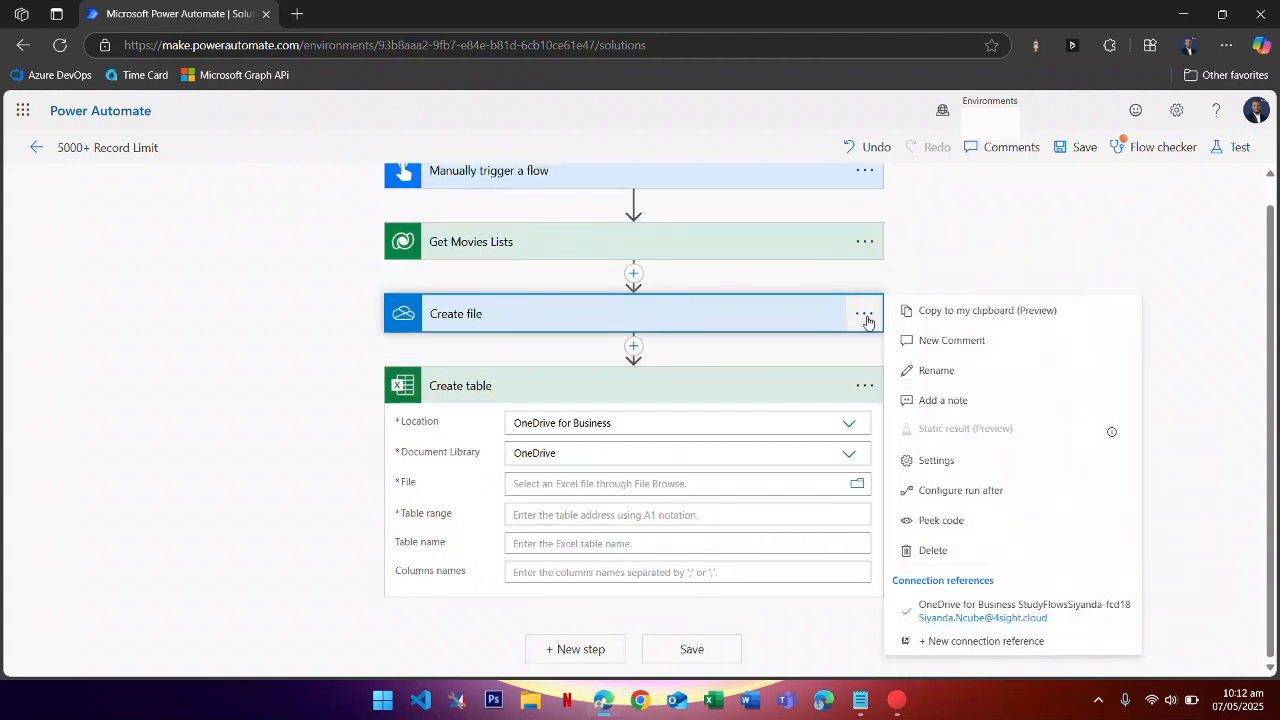
{"action": "left_click", "coordinate": [956, 373]}
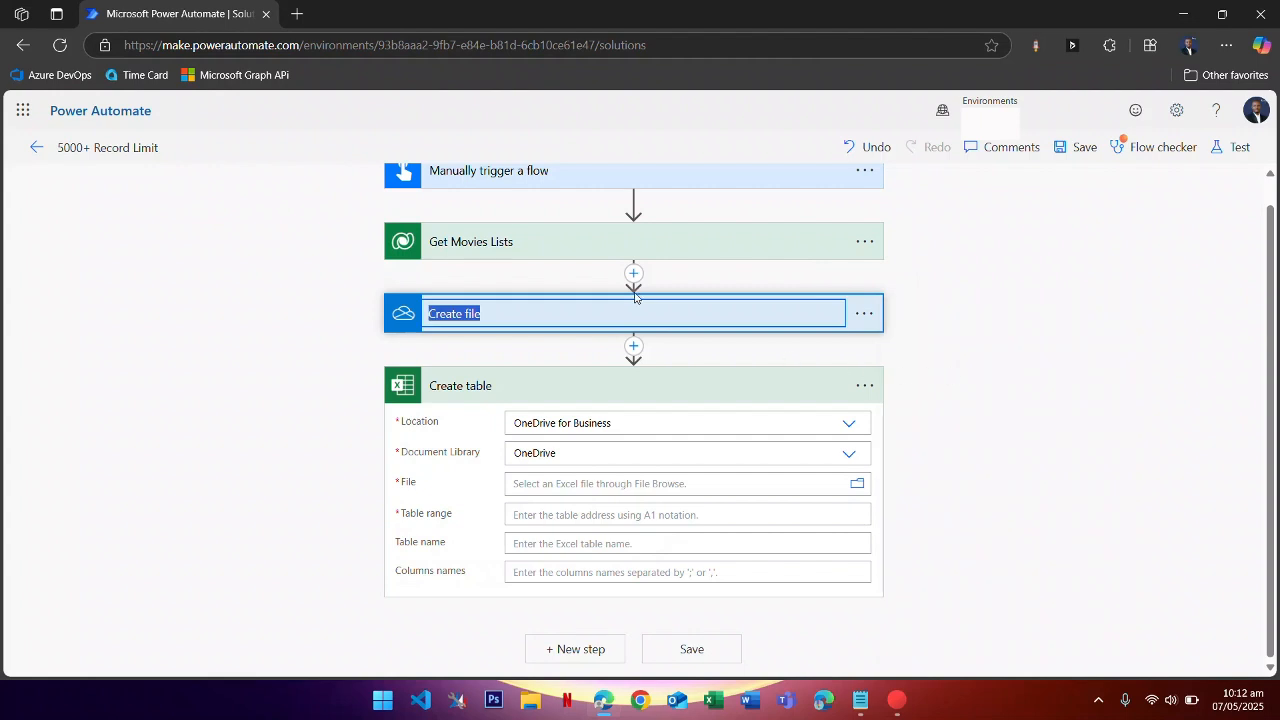
{"action": "type", "text": "Cre"}
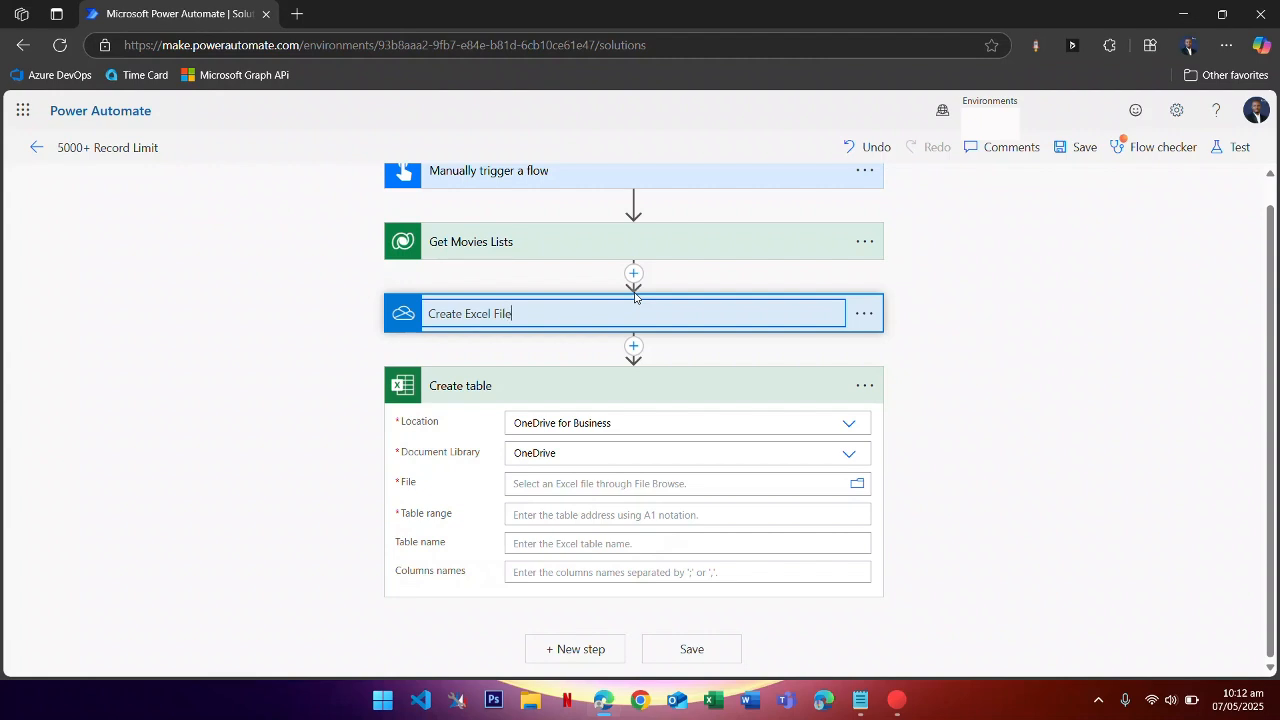
{"action": "left_click", "coordinate": [888, 338]}
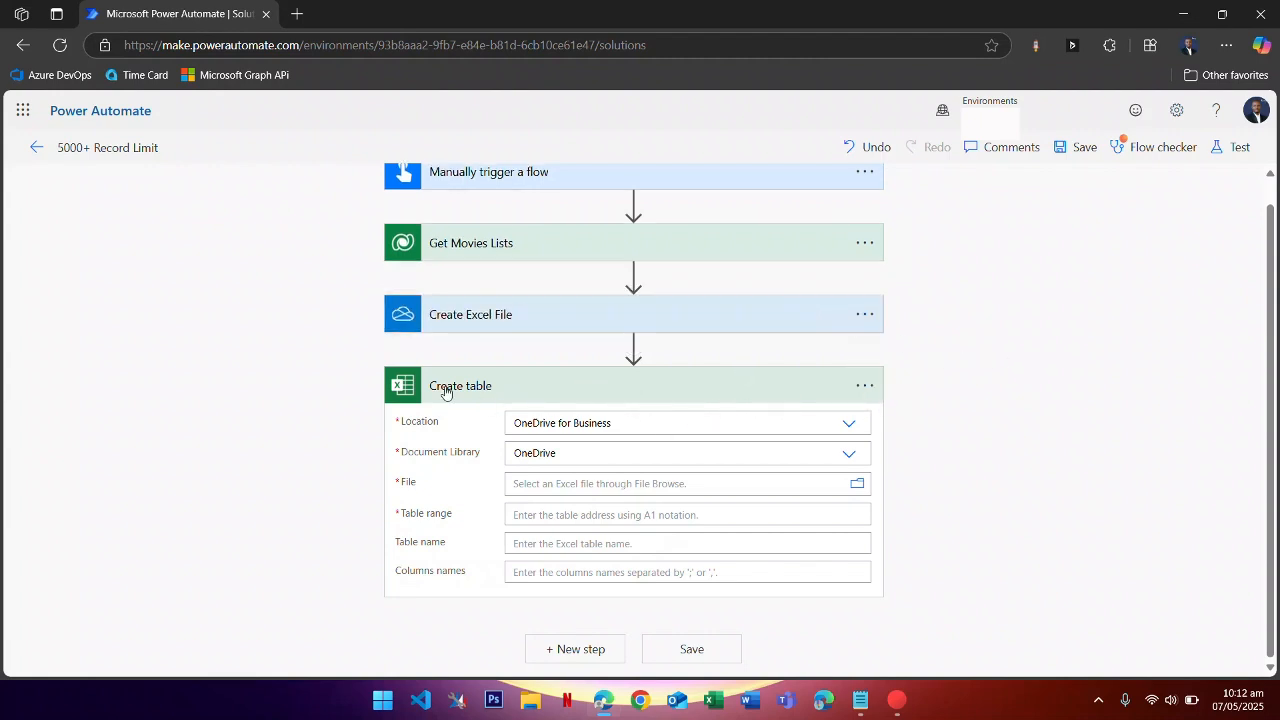
- Set the Create table action's File to the Id dynamic content from Create Excel File
{"action": "left_click", "coordinate": [760, 487]}
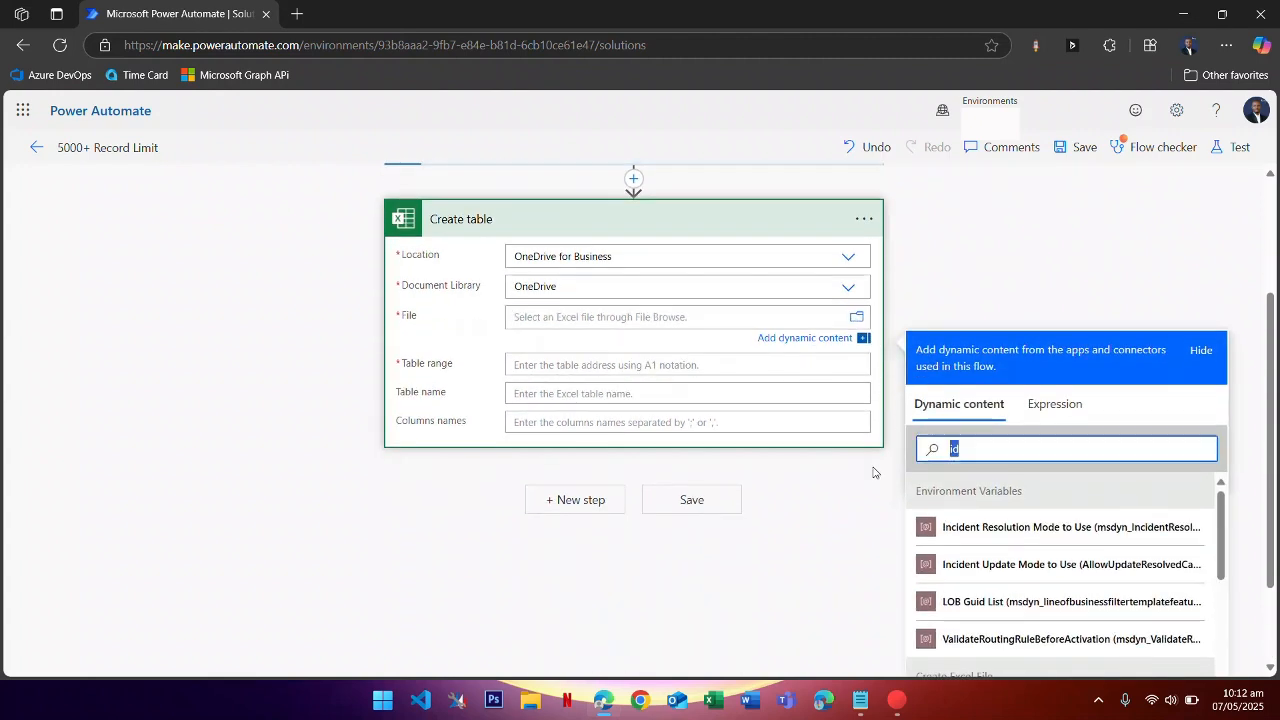
{"action": "type", "text": "id"}
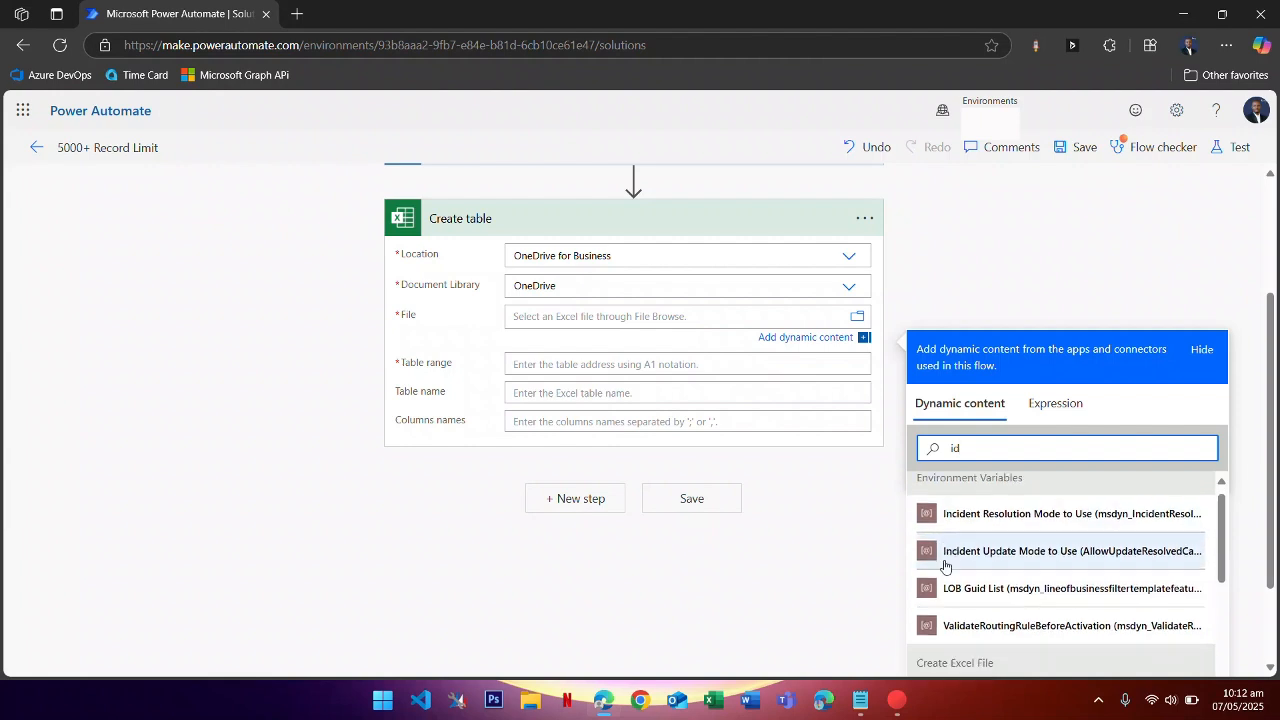
{"action": "scroll", "coordinate": [938, 585], "scroll_direction": "down", "scroll_amount": 1}
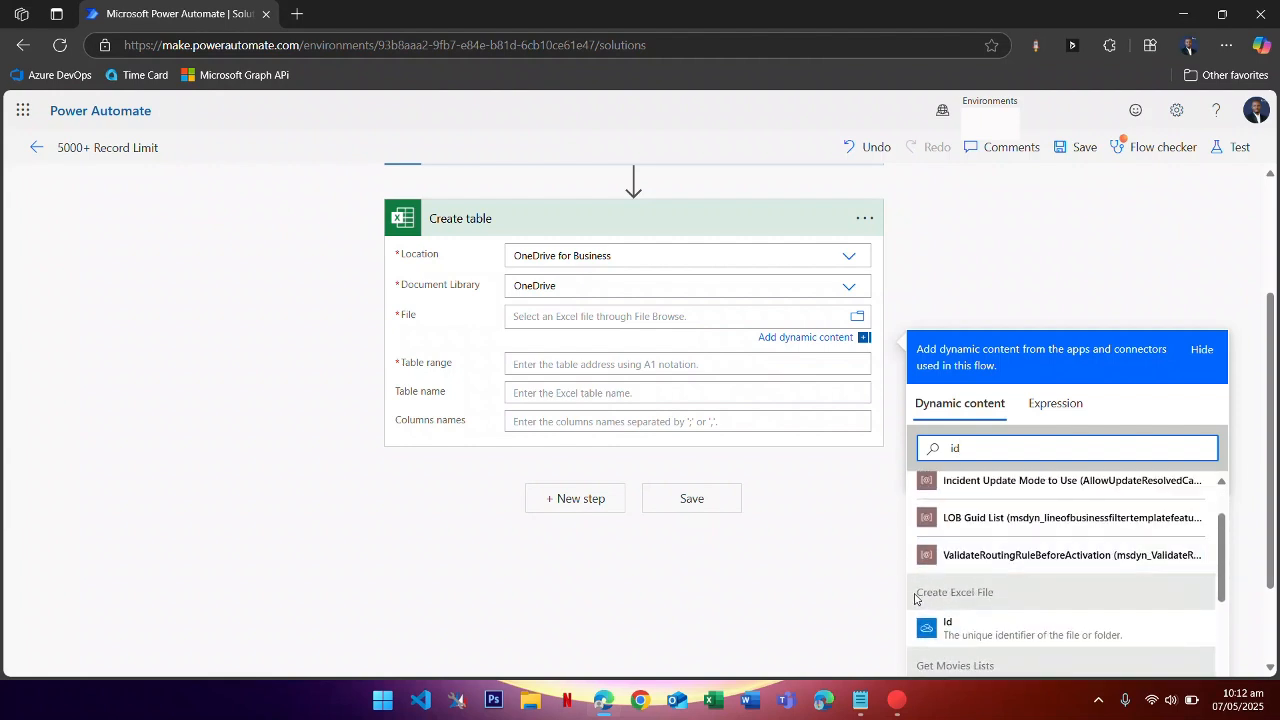
{"action": "left_click_drag", "start_coordinate": [914, 598], "coordinate": [996, 601]}
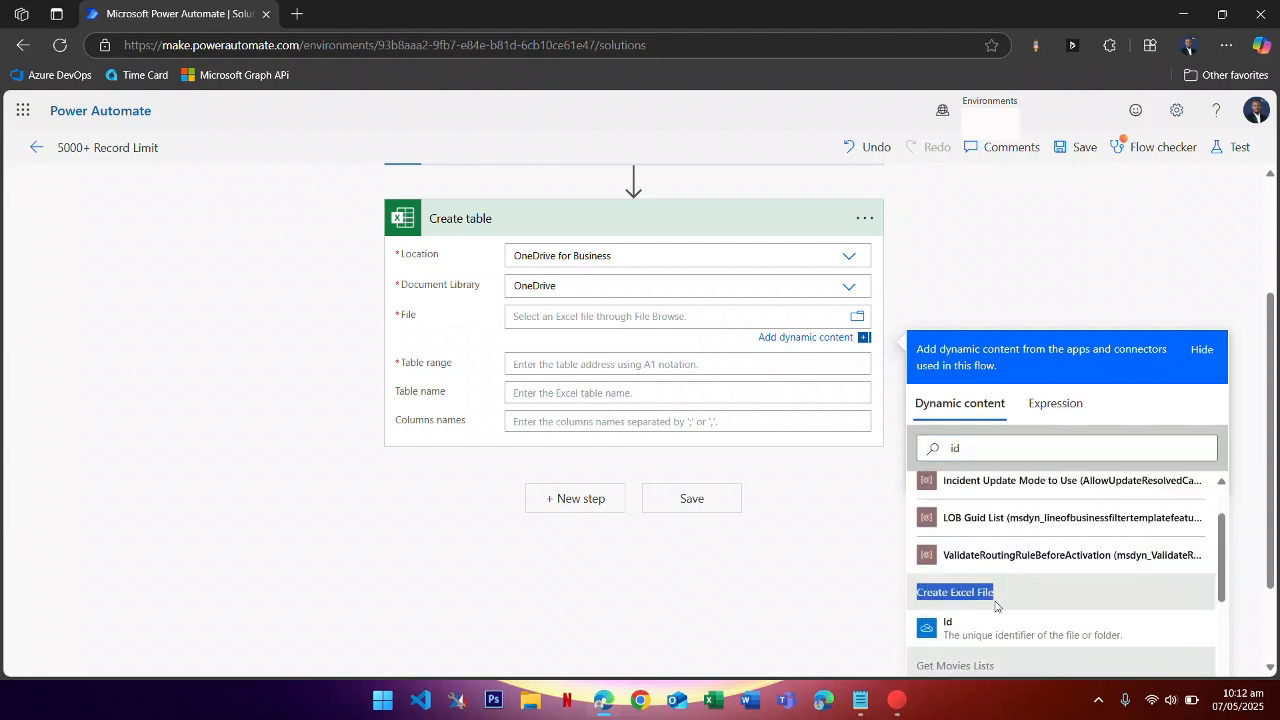
{"action": "scroll", "coordinate": [996, 604], "scroll_direction": "down", "scroll_amount": 1}
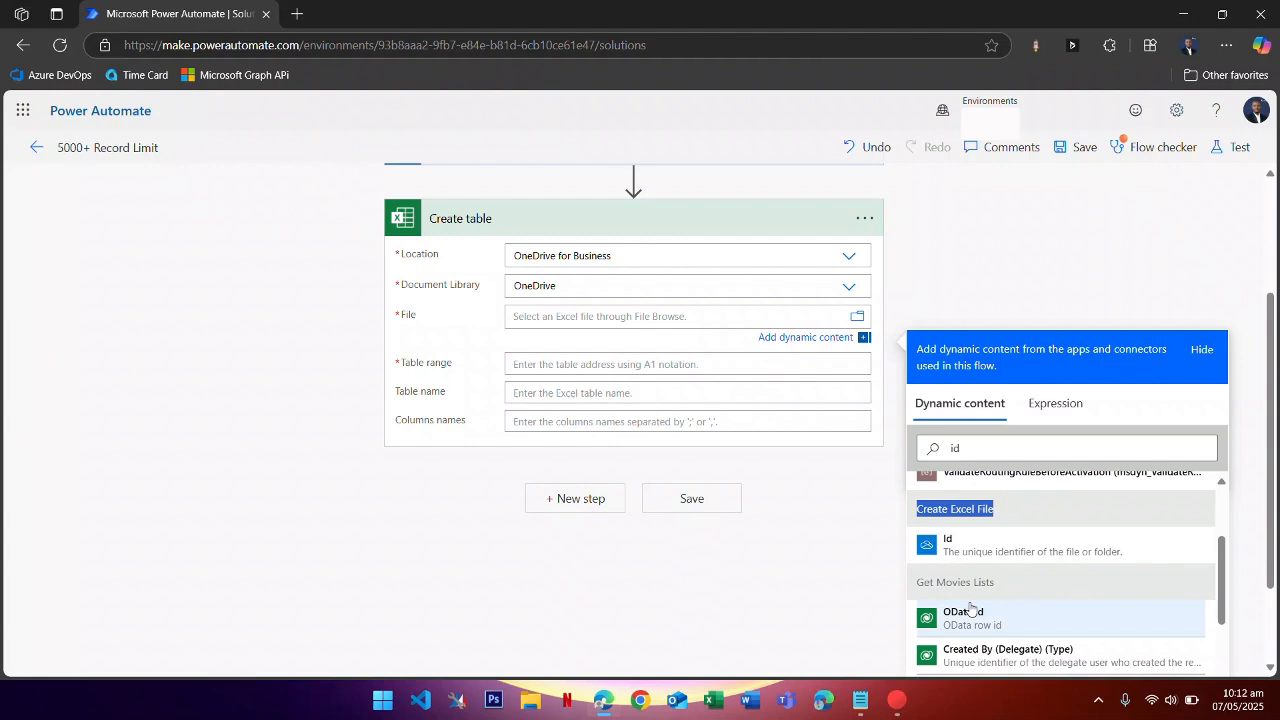
{"action": "left_click", "coordinate": [981, 549]}
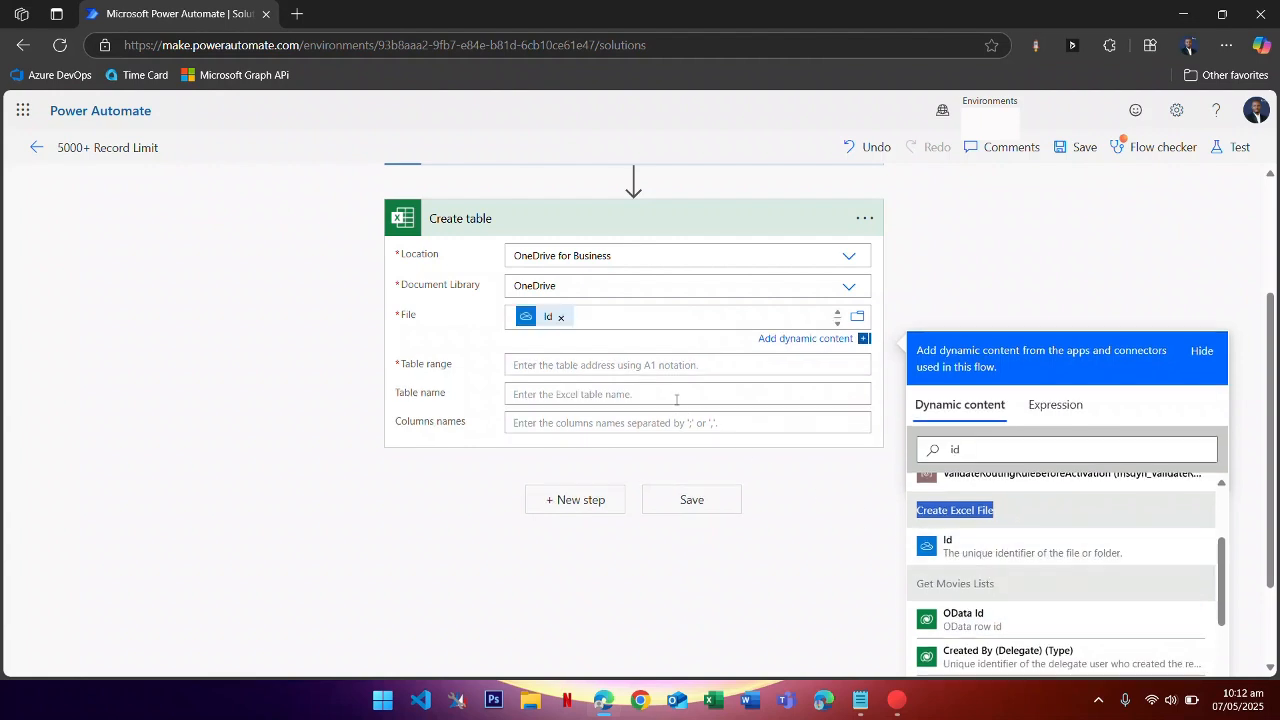
- Go to the Create table action's Table range field, then duplicate the flow's browser tab for looking up the table columns
{"action": "left_click", "coordinate": [535, 365]}
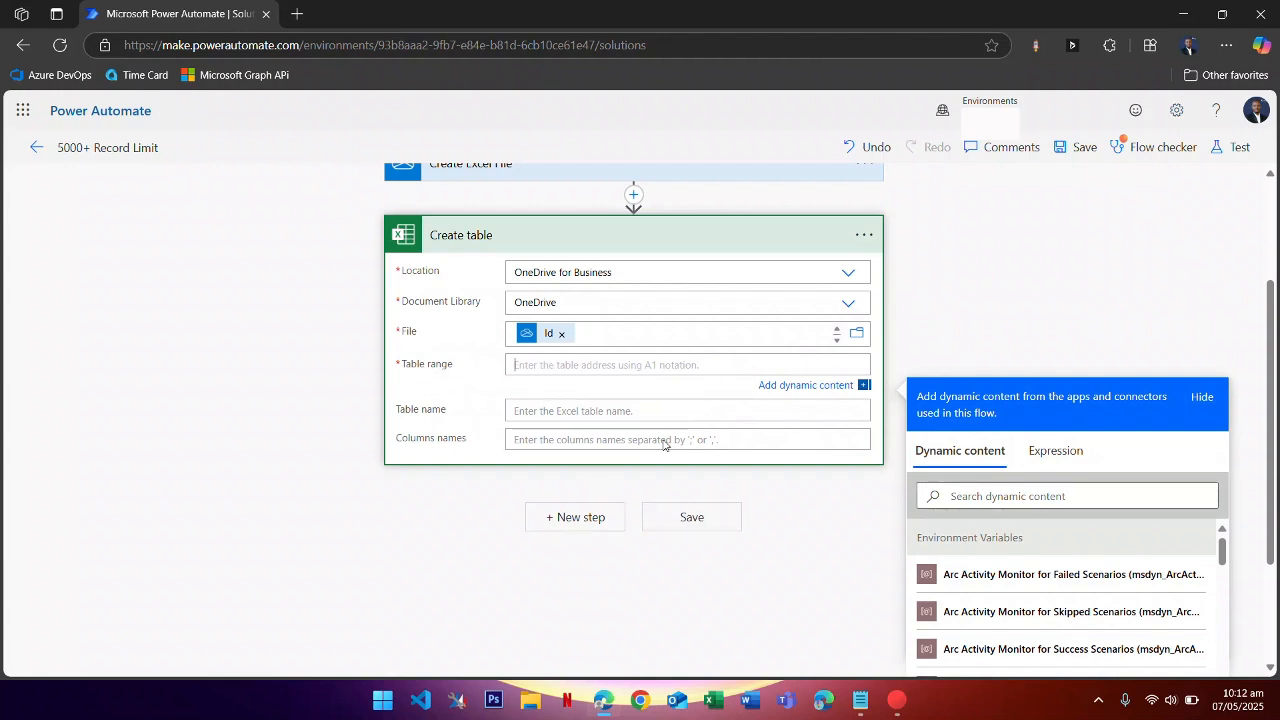
{"action": "left_click", "coordinate": [573, 366]}
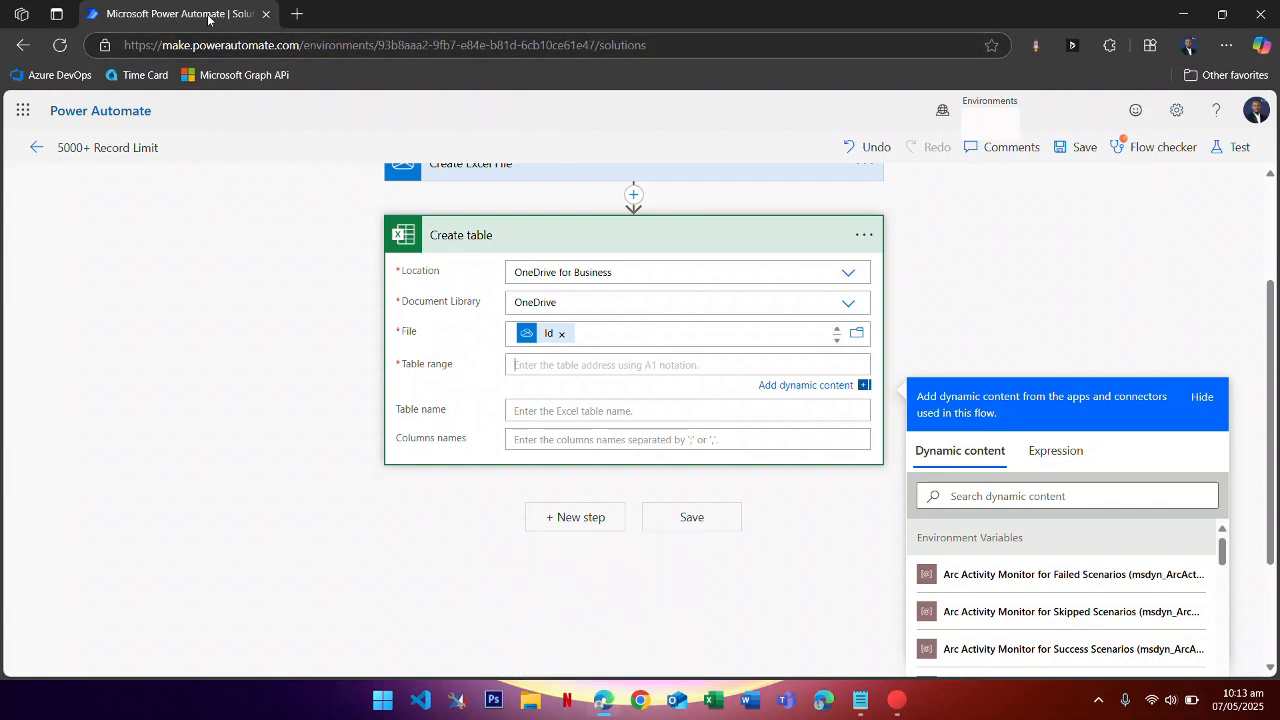
{"action": "left_click", "coordinate": [296, 14]}
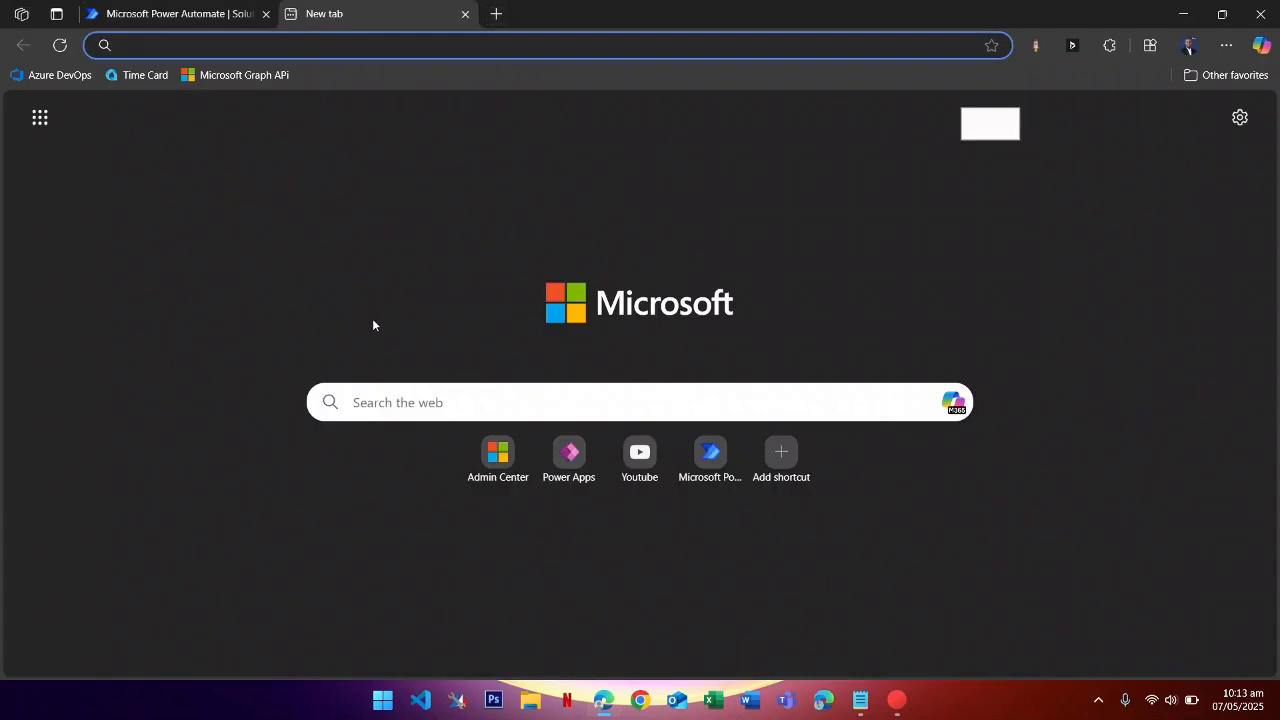
{"action": "left_click", "coordinate": [465, 14]}
{"action": "right_click", "coordinate": [221, 18]}
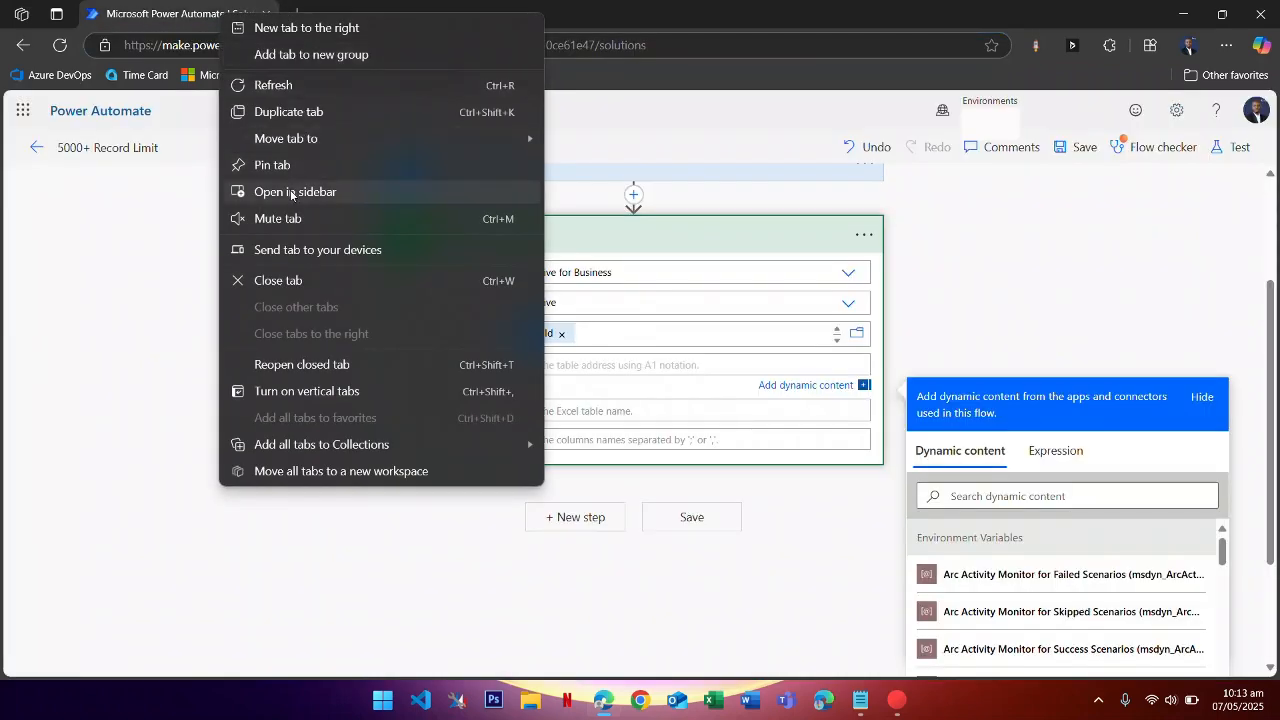
{"action": "left_click", "coordinate": [289, 112]}
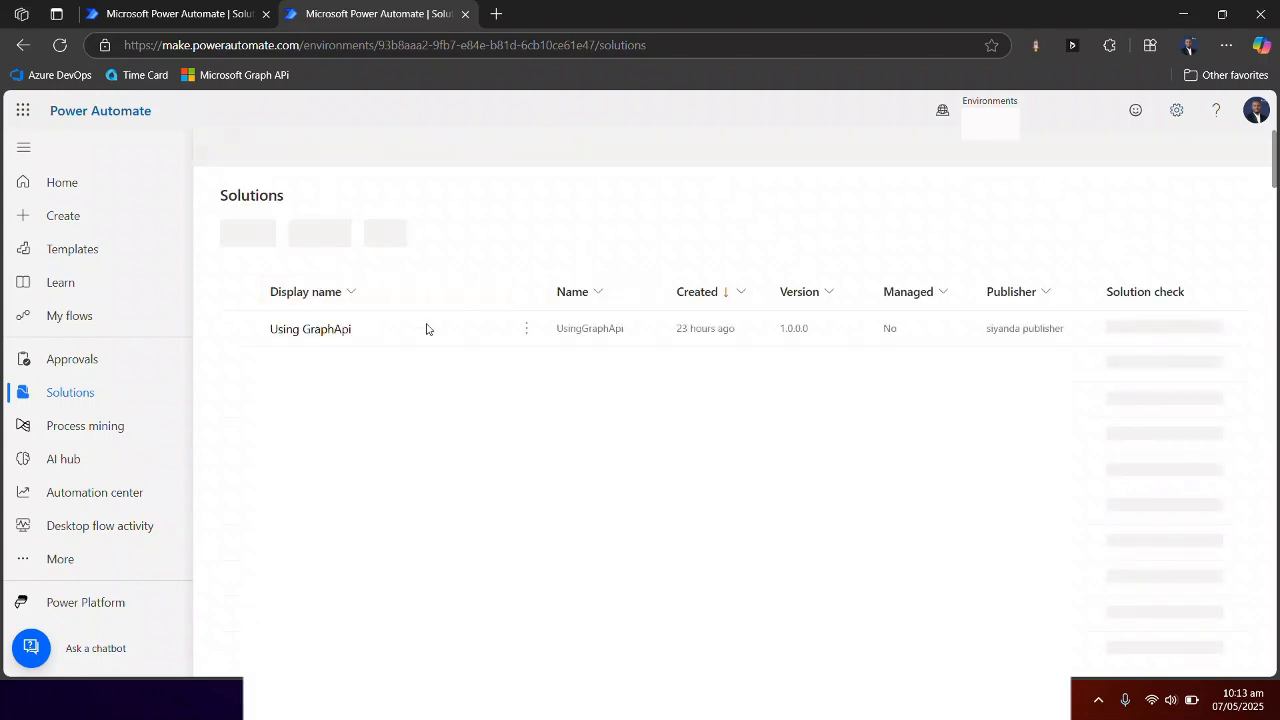
- Open the Movies table of the Using GraphApi solution in the duplicated tab and bring up its columns and data
{"action": "left_click", "coordinate": [376, 335]}
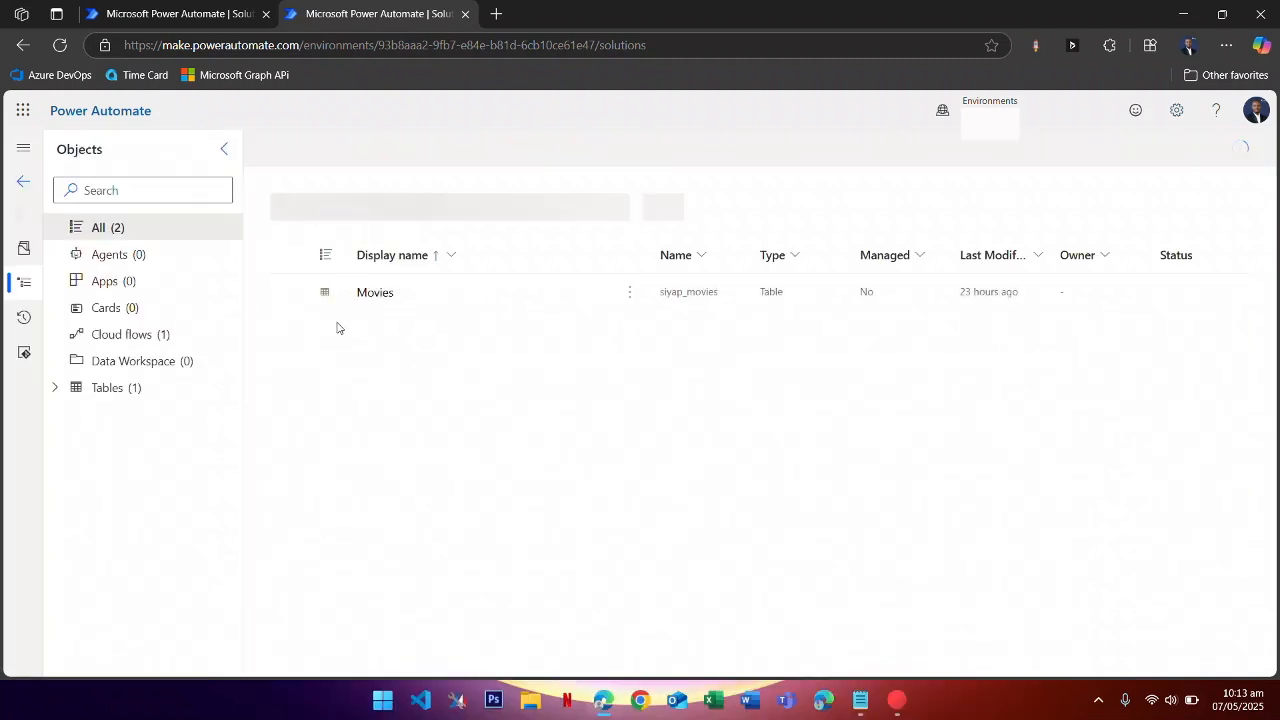
{"action": "left_click", "coordinate": [134, 389]}
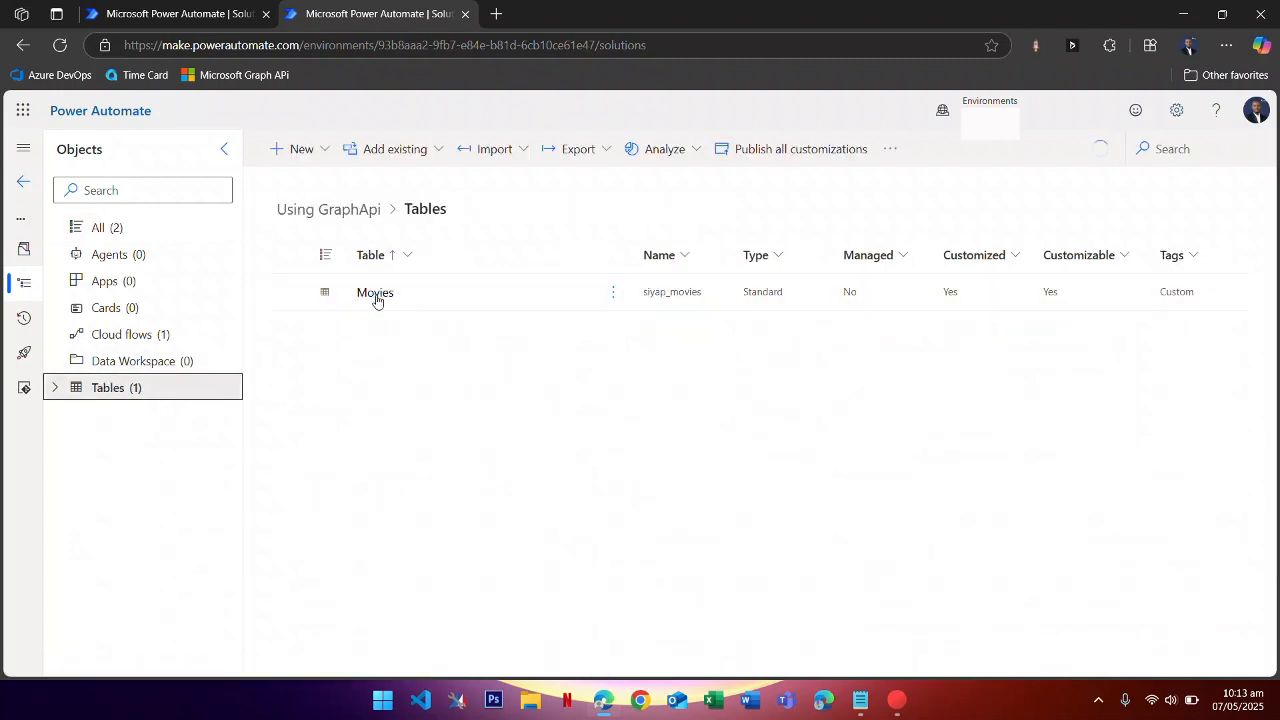
{"action": "left_click", "coordinate": [376, 297]}
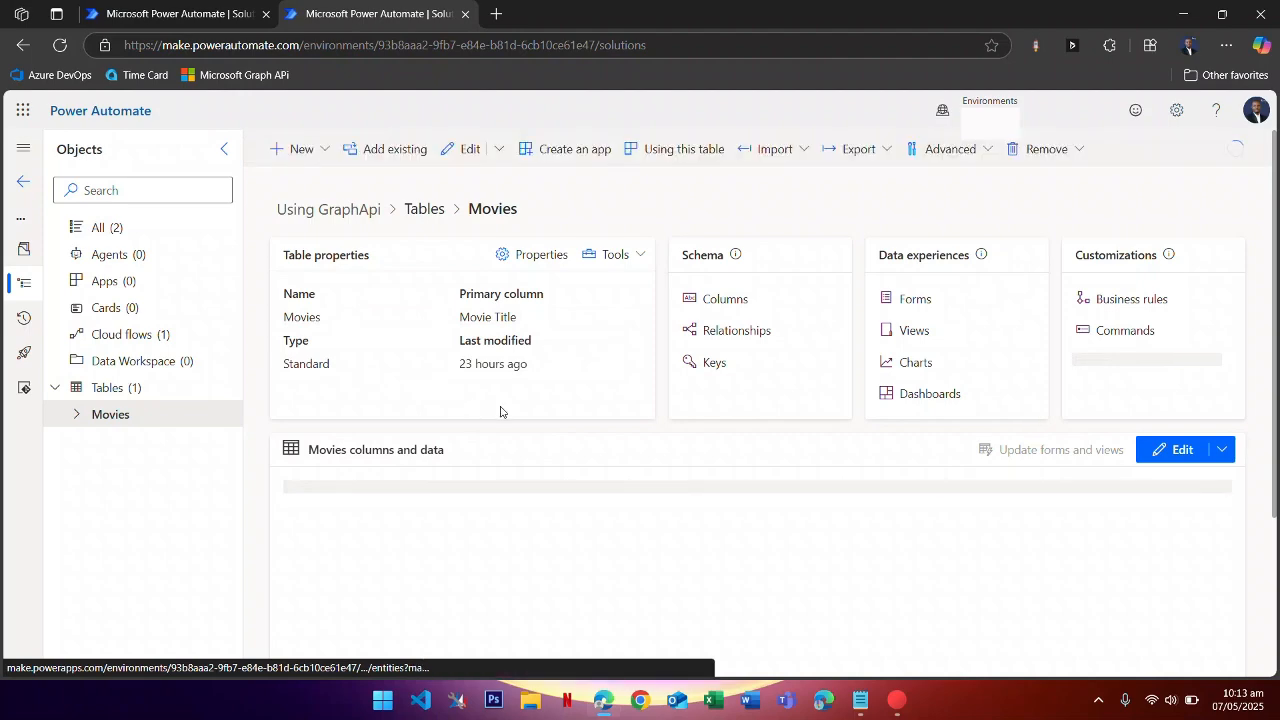
{"action": "scroll", "coordinate": [540, 405], "scroll_direction": "down", "scroll_amount": 1}
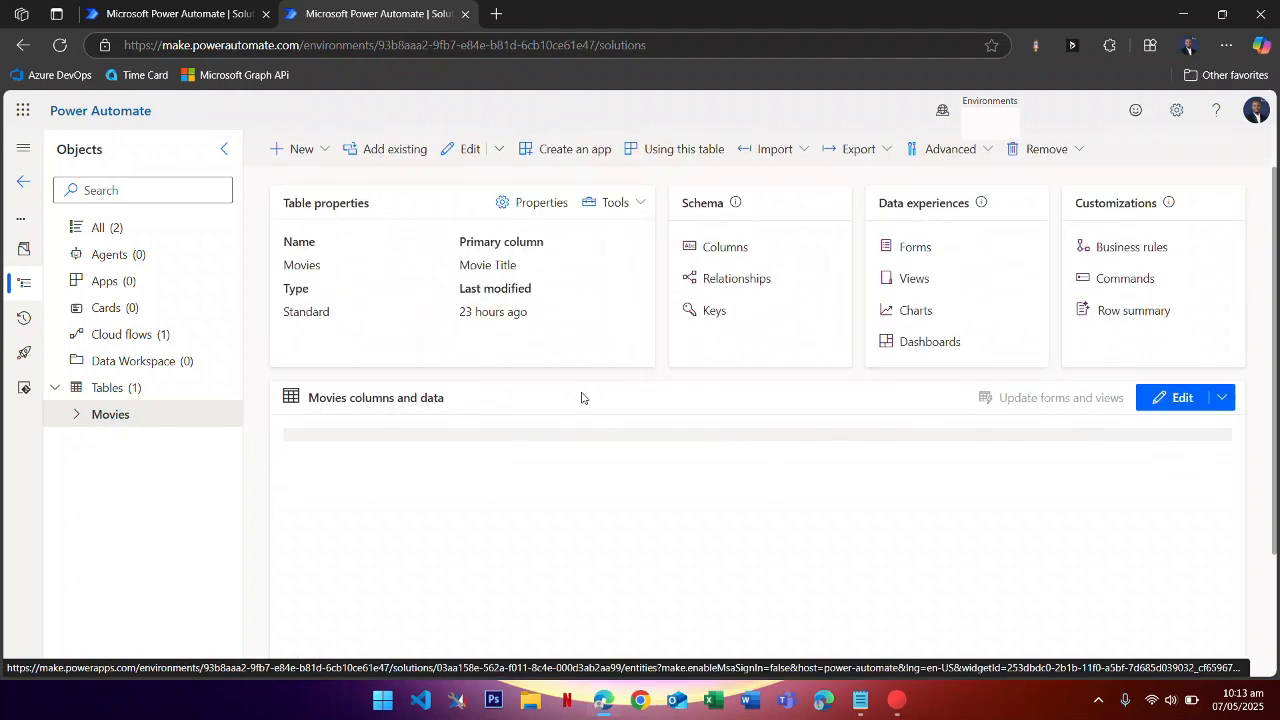
{"action": "scroll", "coordinate": [581, 398], "scroll_direction": "up", "scroll_amount": 1}
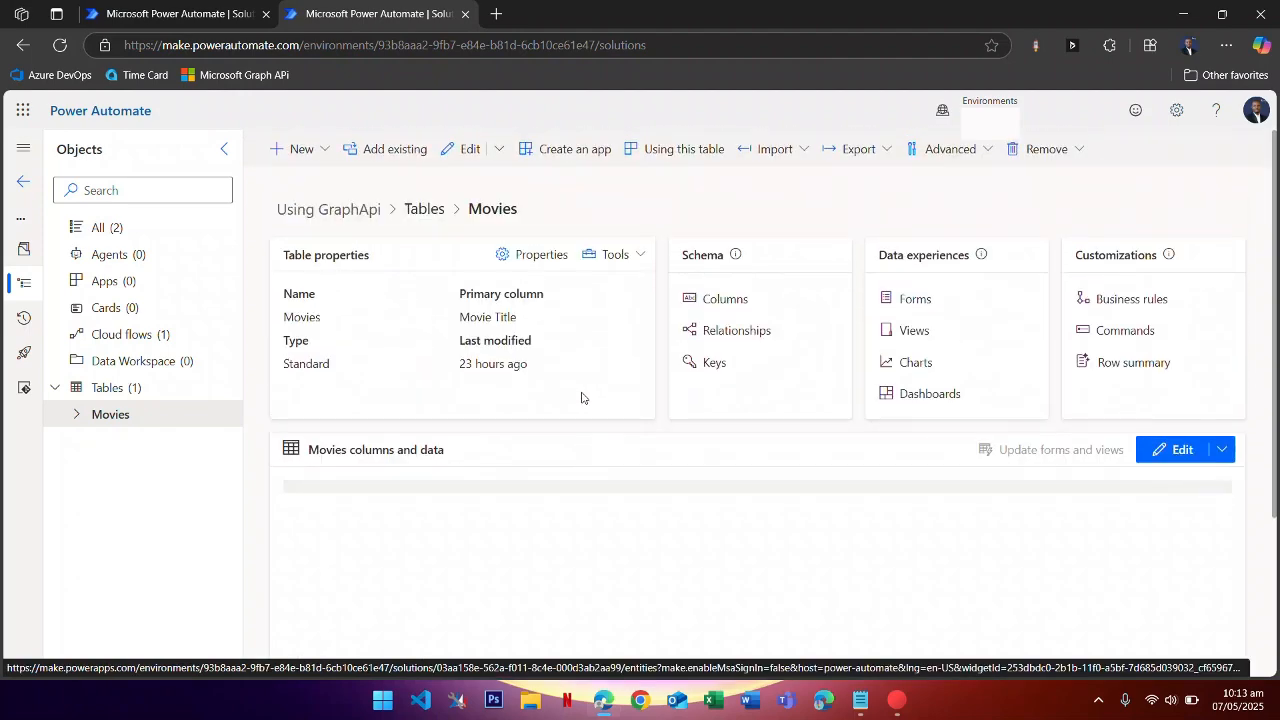
{"action": "scroll", "coordinate": [595, 410], "scroll_direction": "down", "scroll_amount": 2}
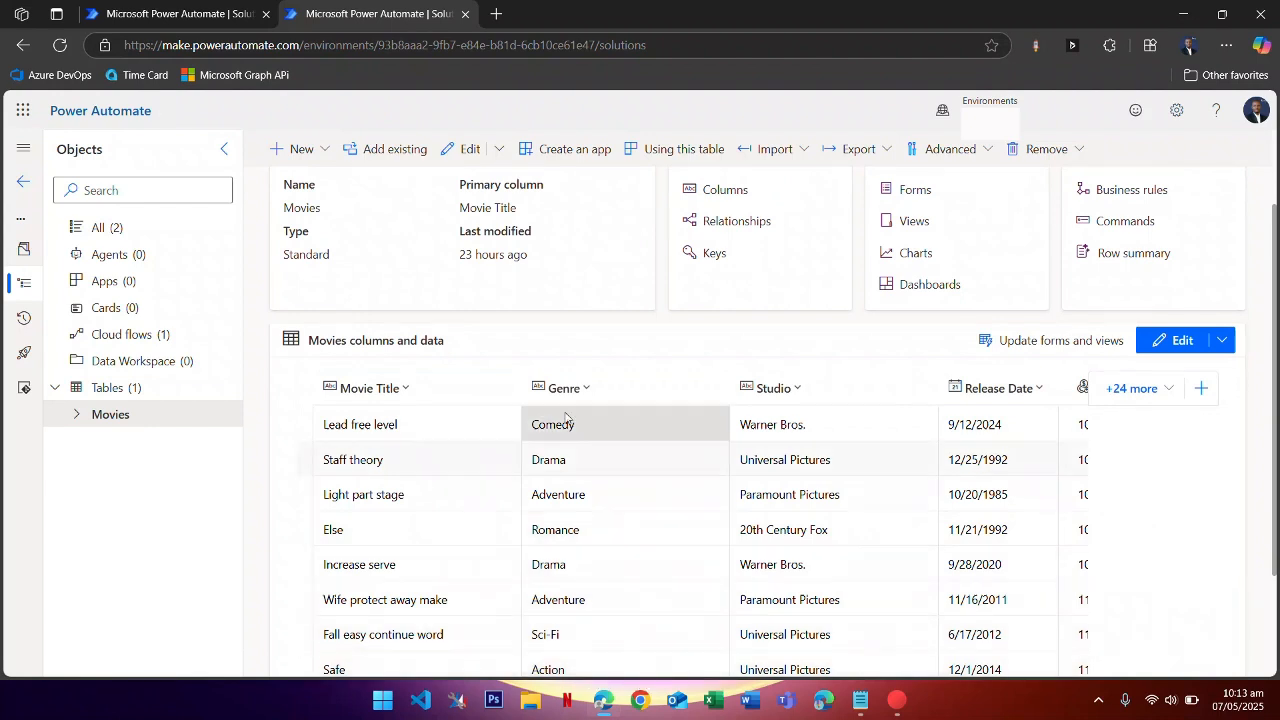
- Examine the Movies table's columns, including Movie Title, Genre, Studio and Release Date, to decide what the Excel table needs
{"action": "left_click", "coordinate": [375, 395]}
{"action": "left_click", "coordinate": [600, 400]}
{"action": "left_click", "coordinate": [794, 398]}
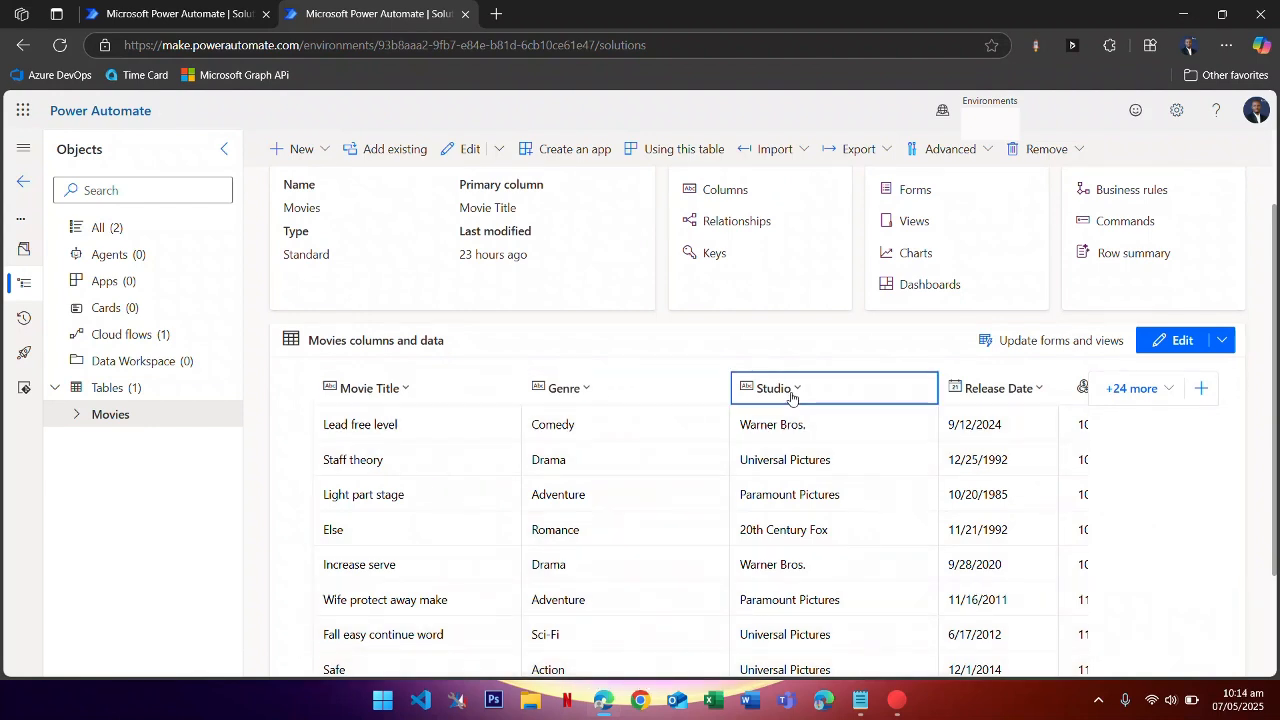
{"action": "left_click", "coordinate": [440, 397]}
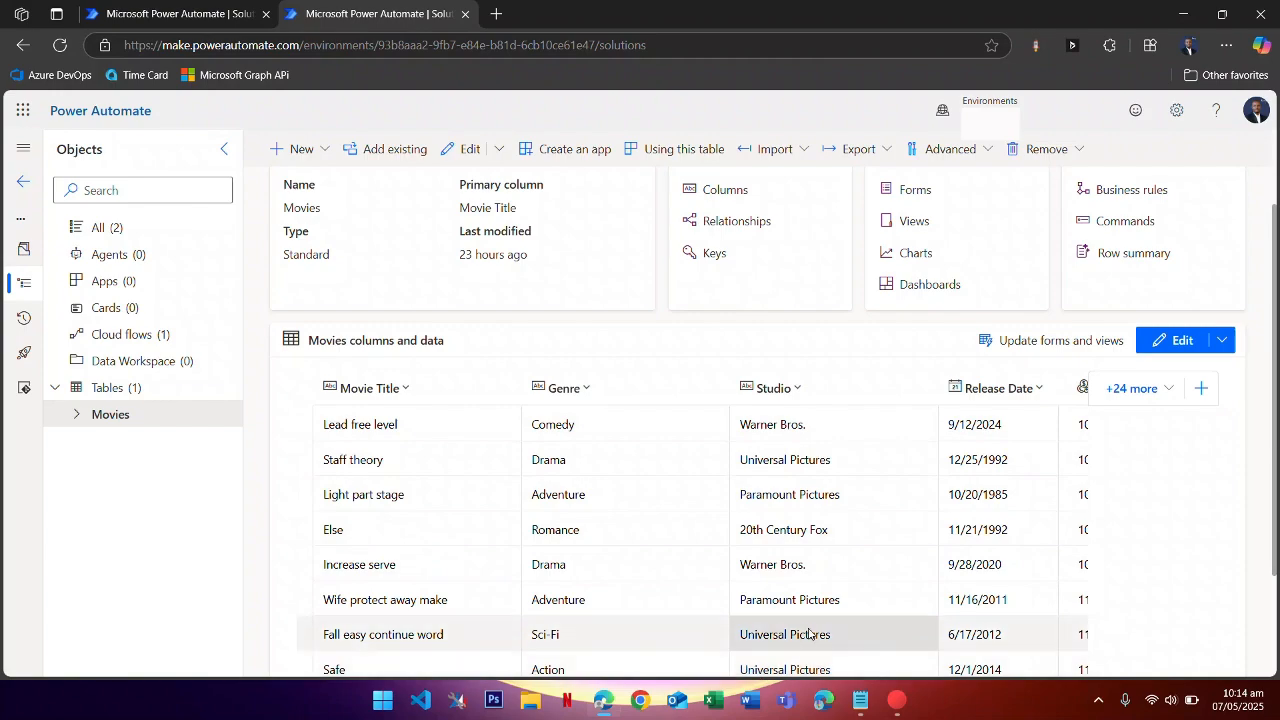
{"action": "scroll", "coordinate": [722, 640], "scroll_direction": "down", "scroll_amount": 2}
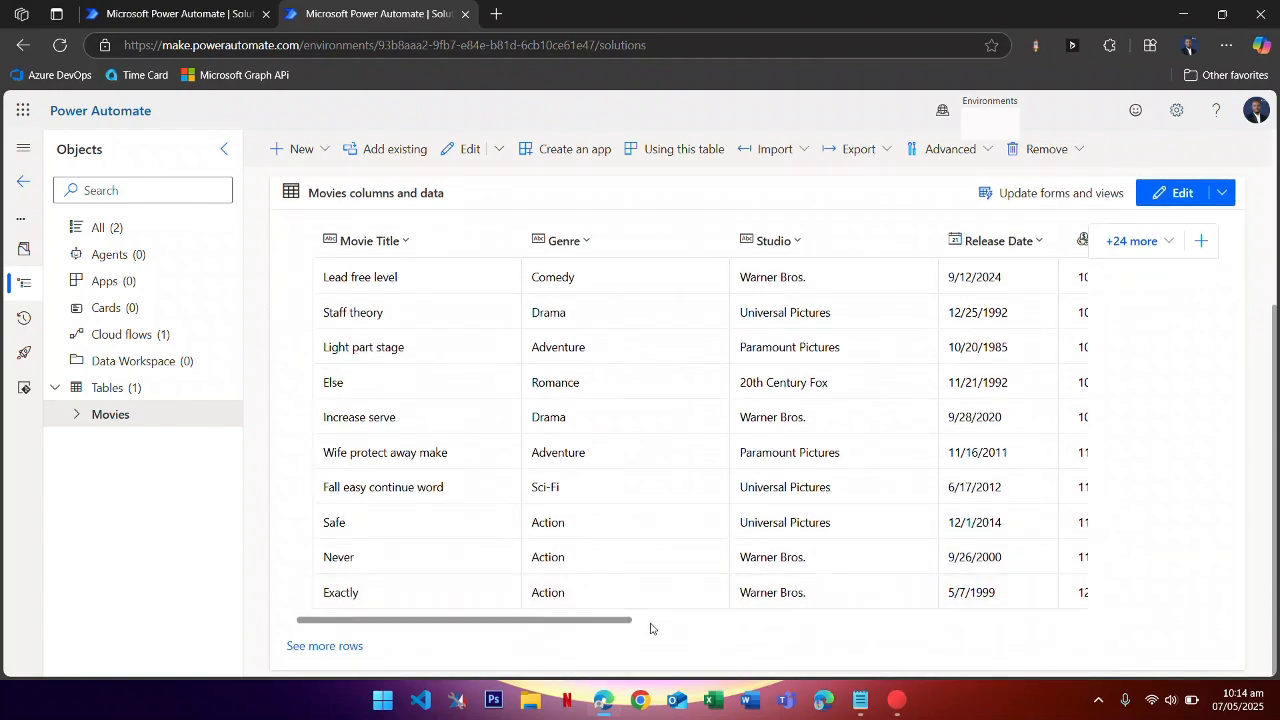
{"action": "left_click_drag", "start_coordinate": [627, 621], "coordinate": [853, 627]}
{"action": "left_click_drag", "start_coordinate": [856, 627], "coordinate": [530, 658]}
{"action": "right_click", "coordinate": [530, 658]}
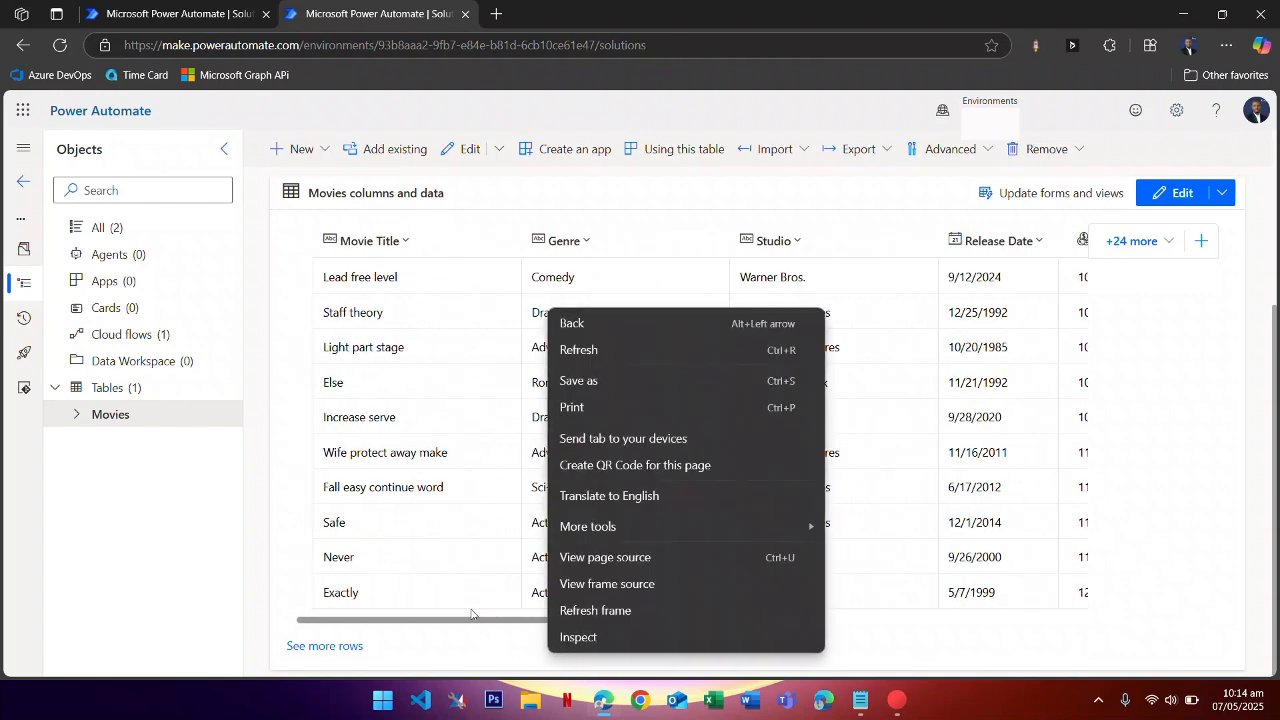
{"action": "left_click", "coordinate": [420, 124]}
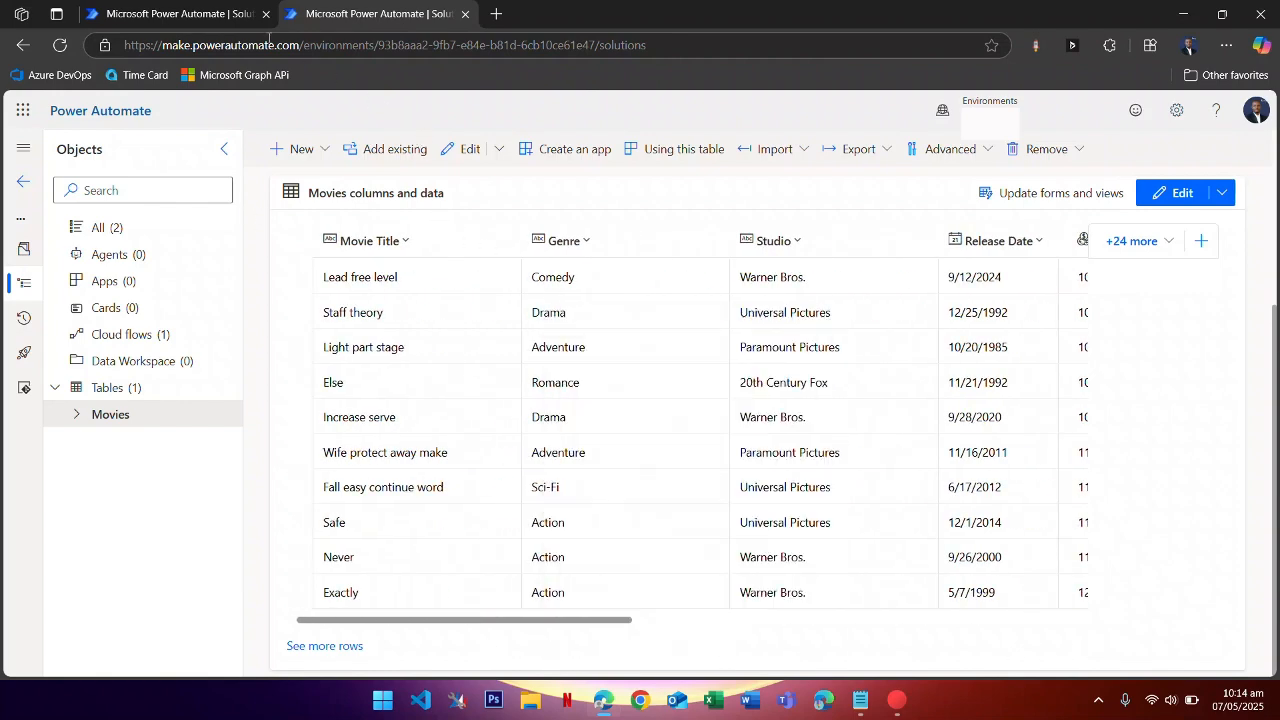
- Compare the Create table action's empty fields with the Movies table's remaining columns, through Country, Language, Nomination and Oscar Wins
{"action": "left_click", "coordinate": [205, 17]}
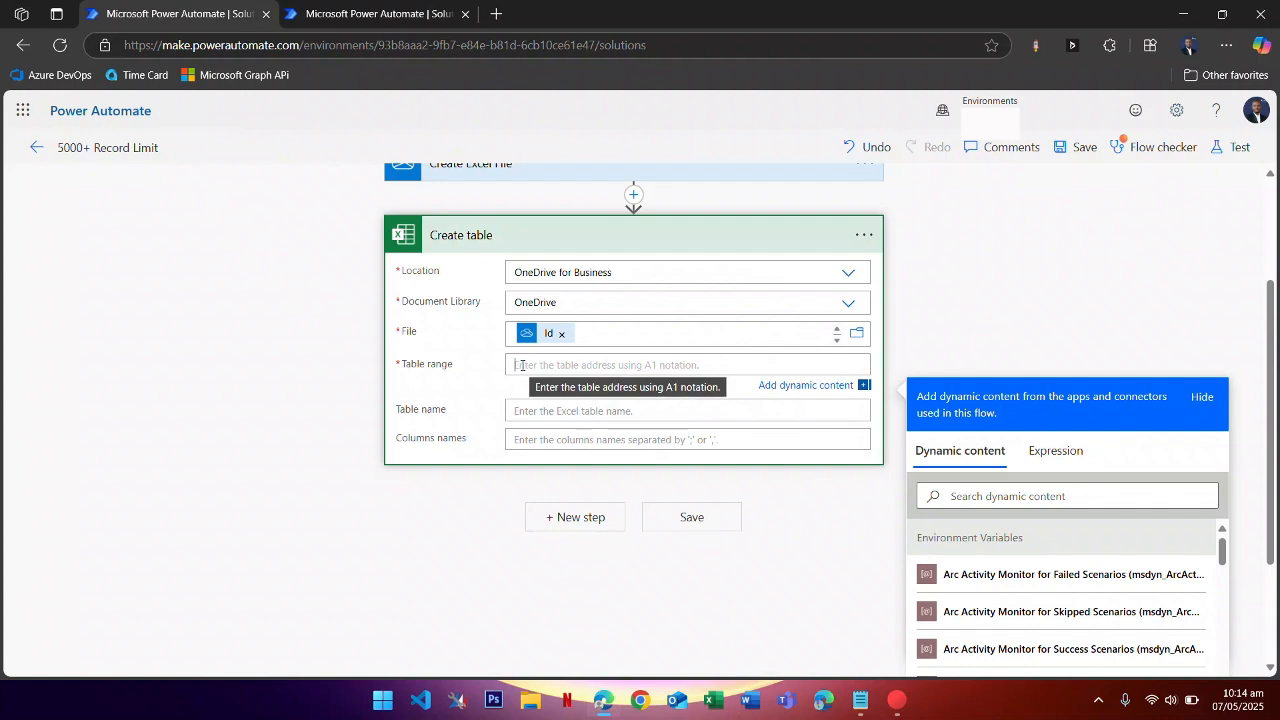
{"action": "left_click", "coordinate": [351, 20]}
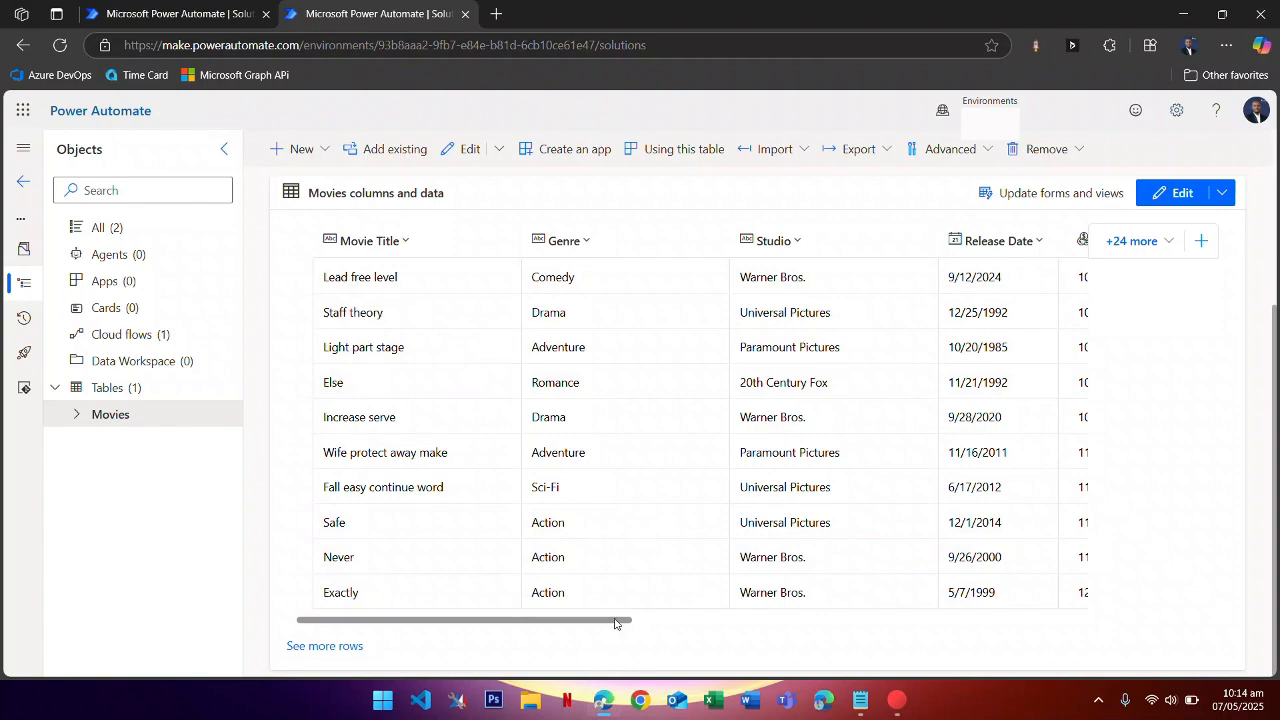
{"action": "left_click_drag", "start_coordinate": [615, 621], "coordinate": [1045, 688]}
{"action": "left_click_drag", "start_coordinate": [926, 630], "coordinate": [960, 626]}
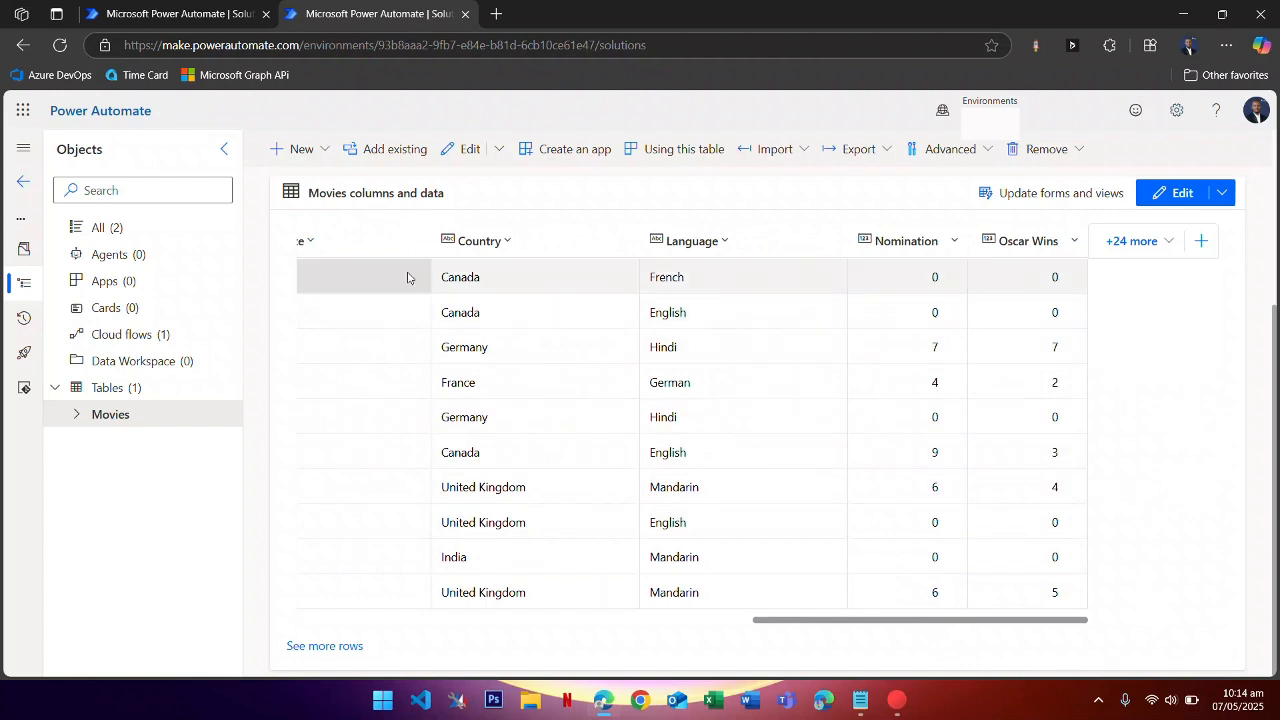
- Set the Create table action's Table range in the 5000+ Record Limit flow to $A1:$E1
{"action": "left_click", "coordinate": [163, 12]}
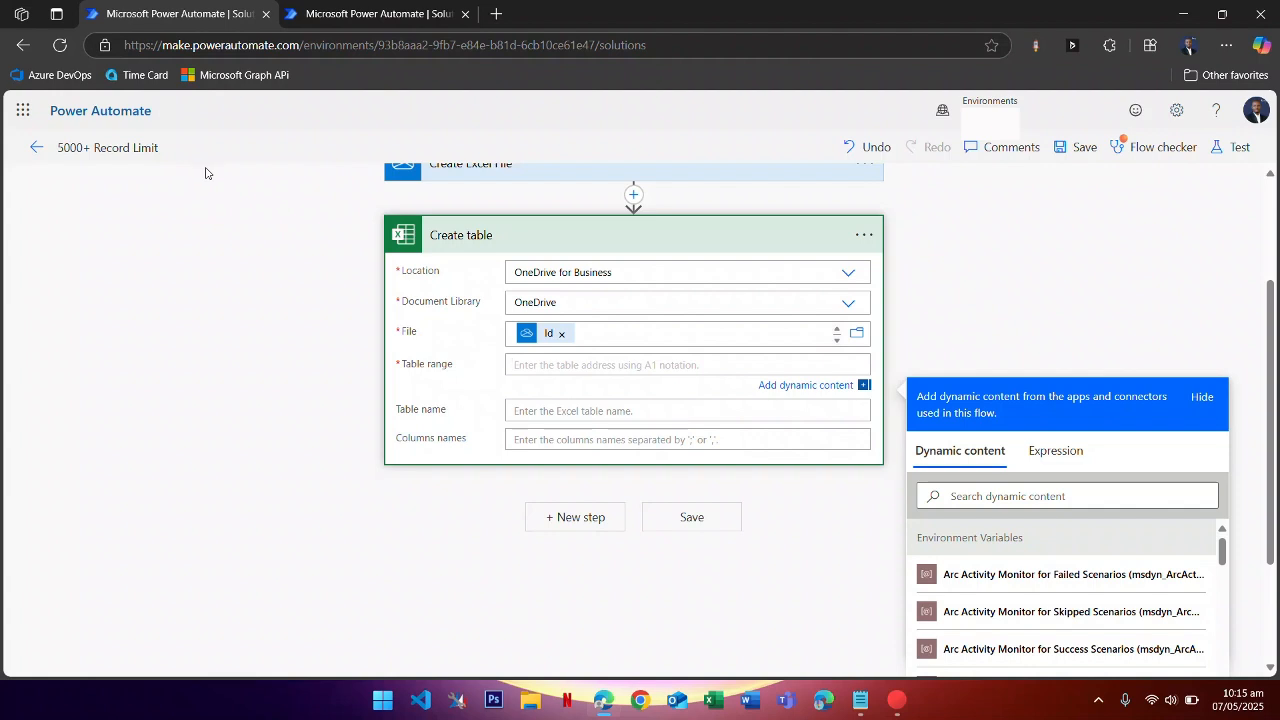
{"action": "type", "text": "A1:E1"}
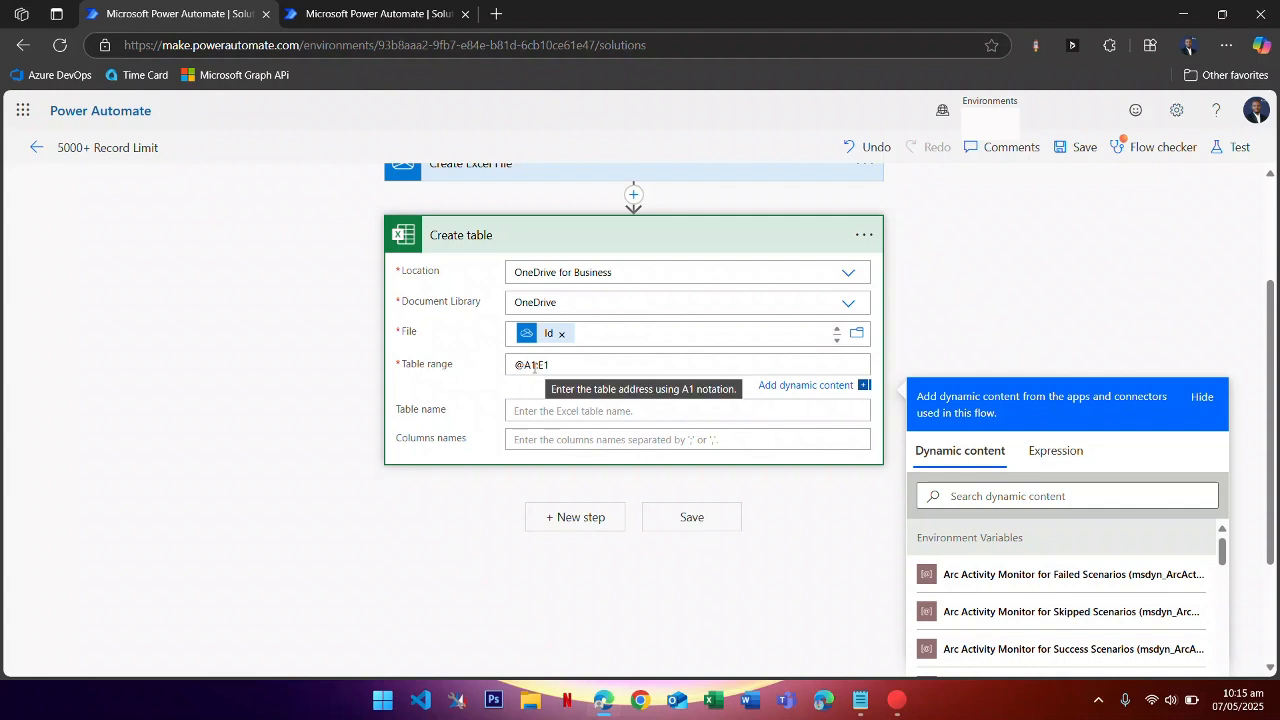
{"action": "right_click", "coordinate": [522, 370]}
{"action": "left_click", "coordinate": [536, 365]}
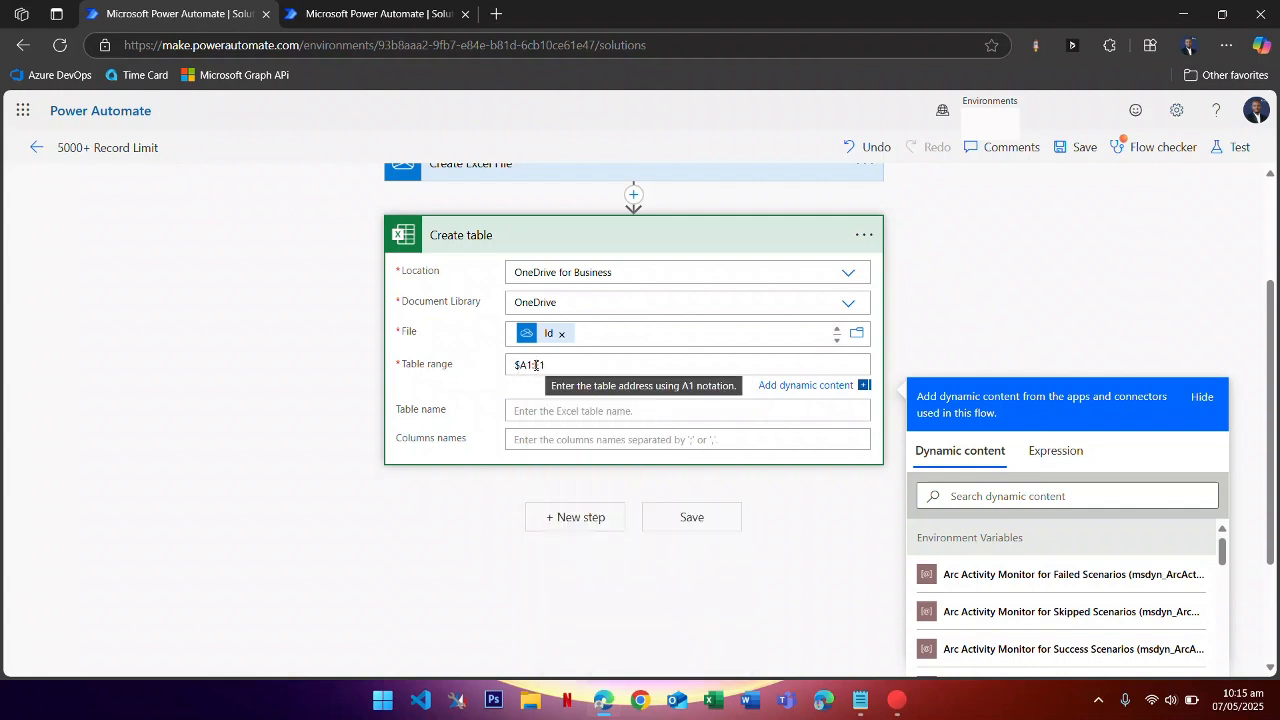
{"action": "type", "text": "$"}
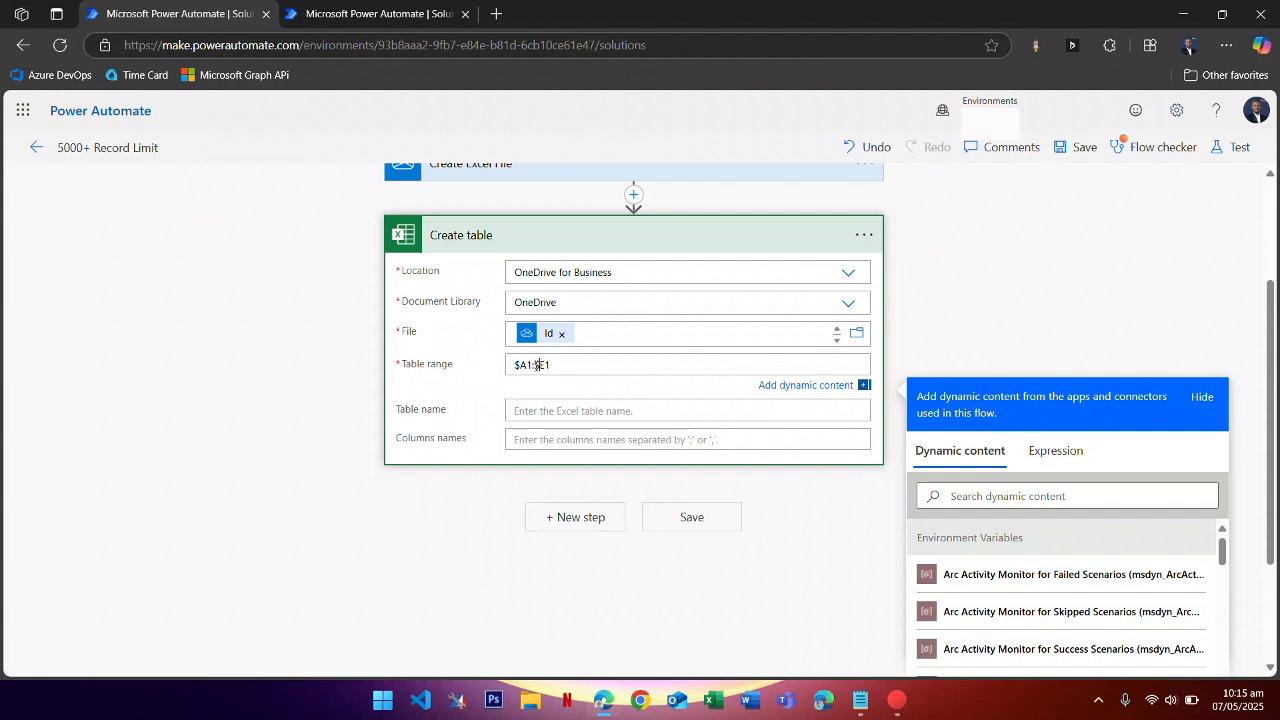
{"action": "scroll", "coordinate": [565, 395], "scroll_direction": "down", "scroll_amount": 1}
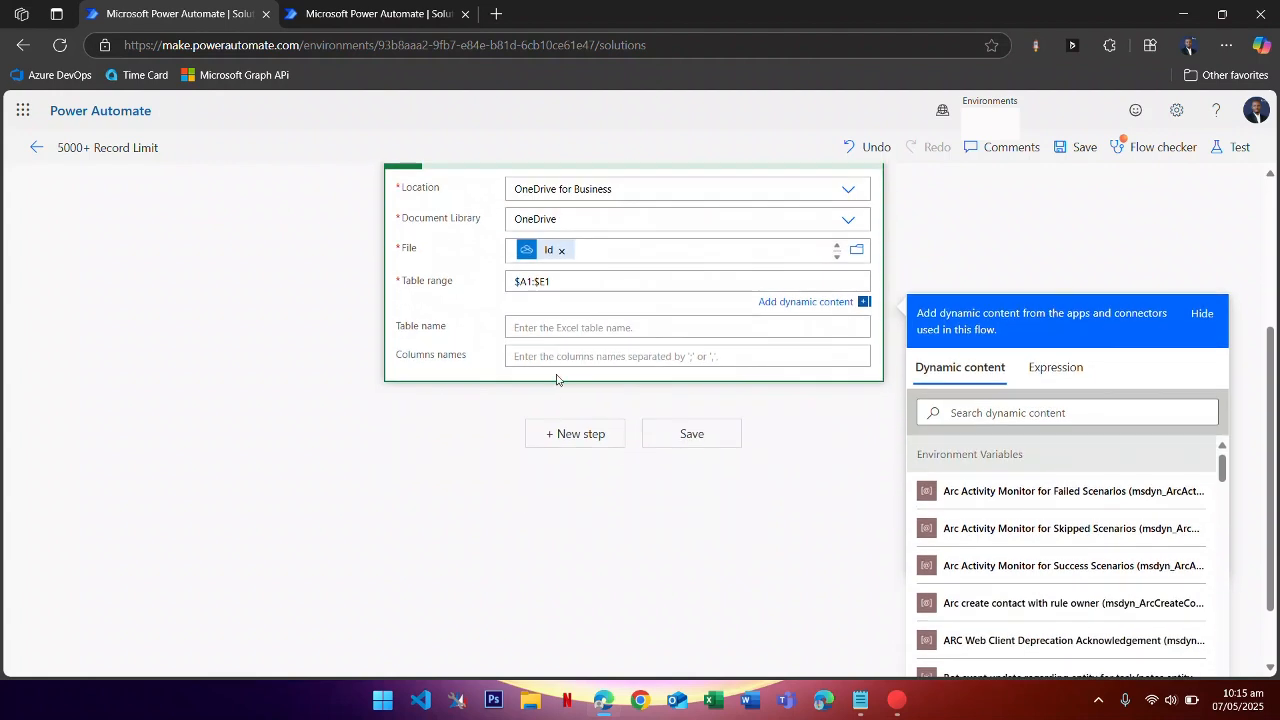
- Switch to Excel, examine the cells A1 to E1 covered by the table range in a blank workbook, and close it
{"action": "left_click_drag", "start_coordinate": [548, 282], "coordinate": [520, 286]}
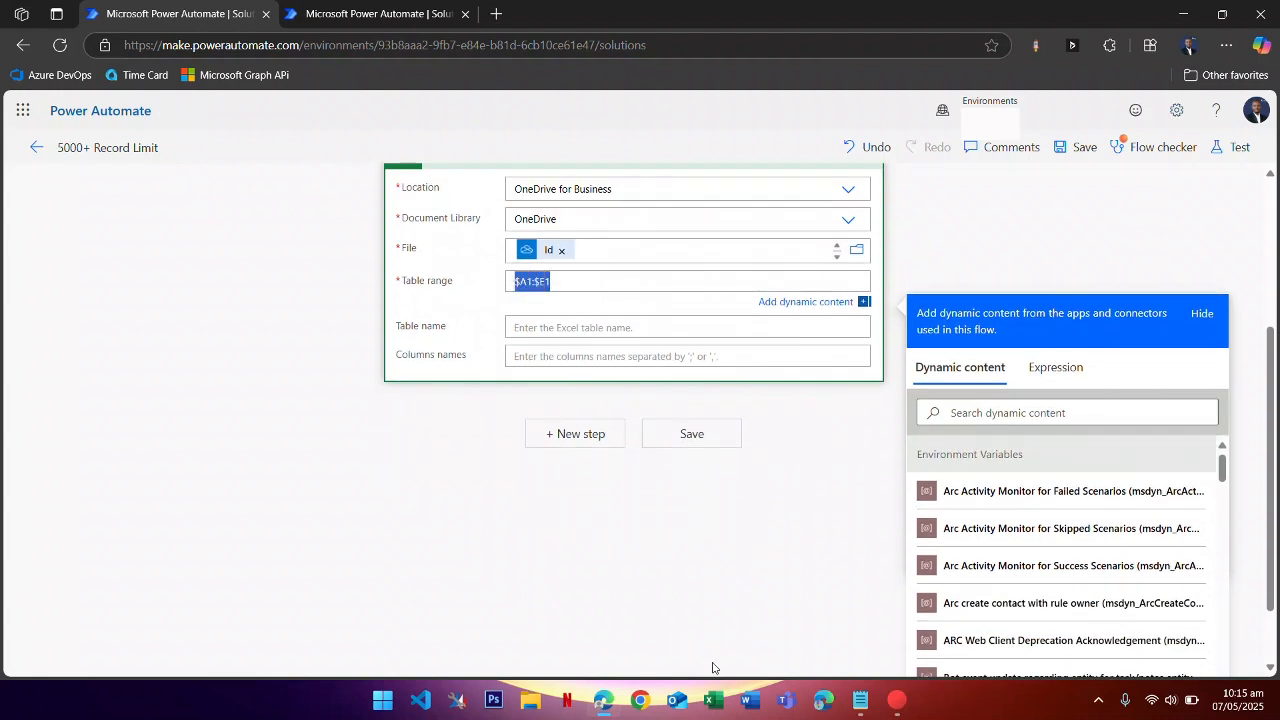
{"action": "left_click", "coordinate": [716, 703]}
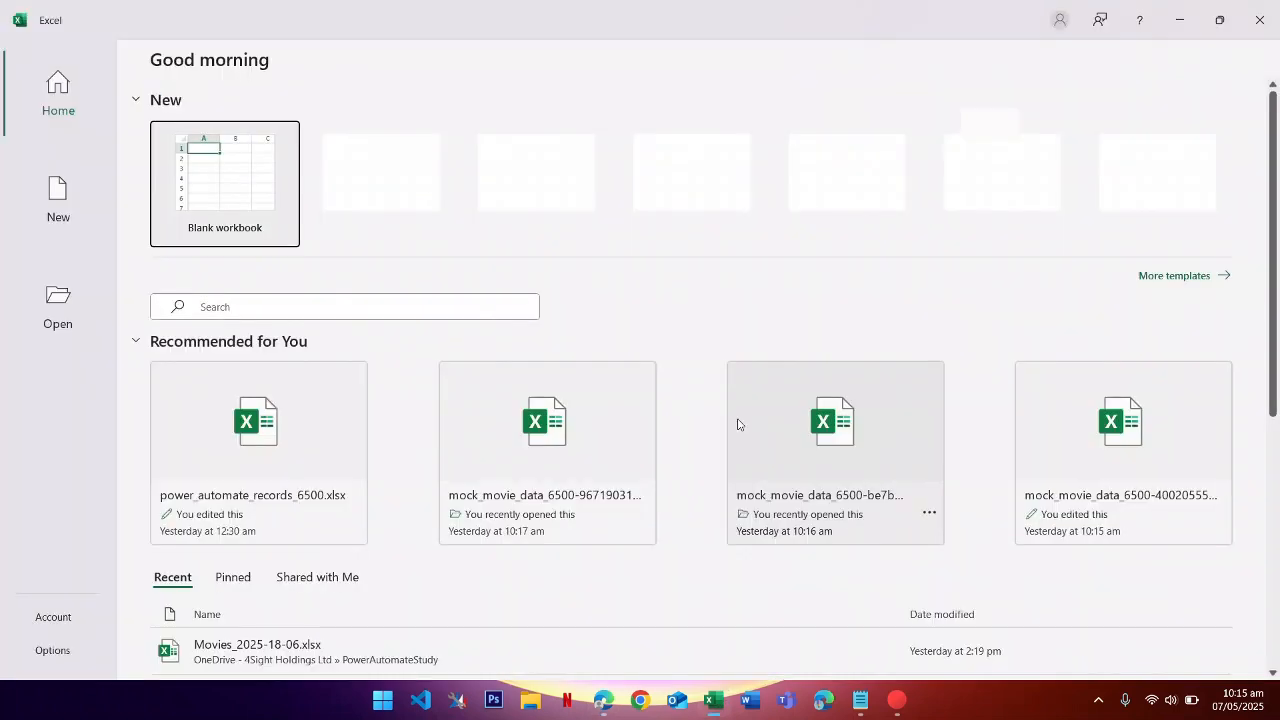
{"action": "left_click", "coordinate": [223, 209]}
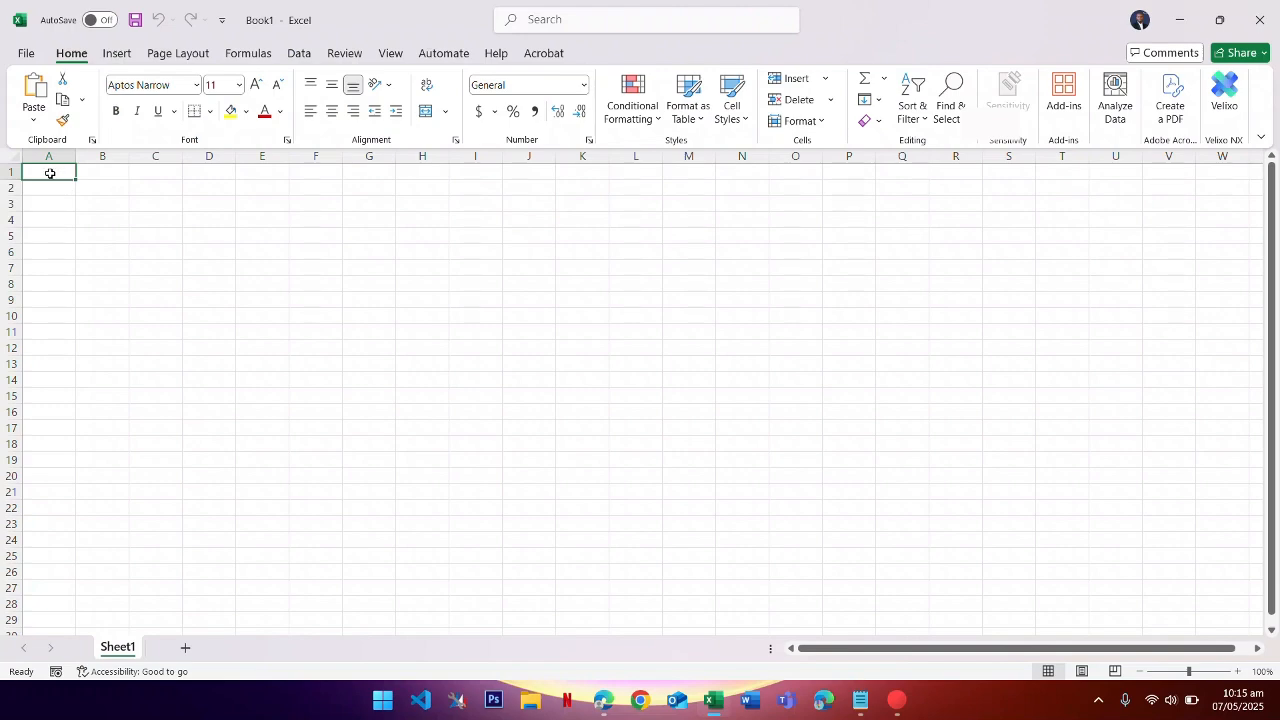
{"action": "left_click_drag", "start_coordinate": [43, 170], "coordinate": [257, 175]}
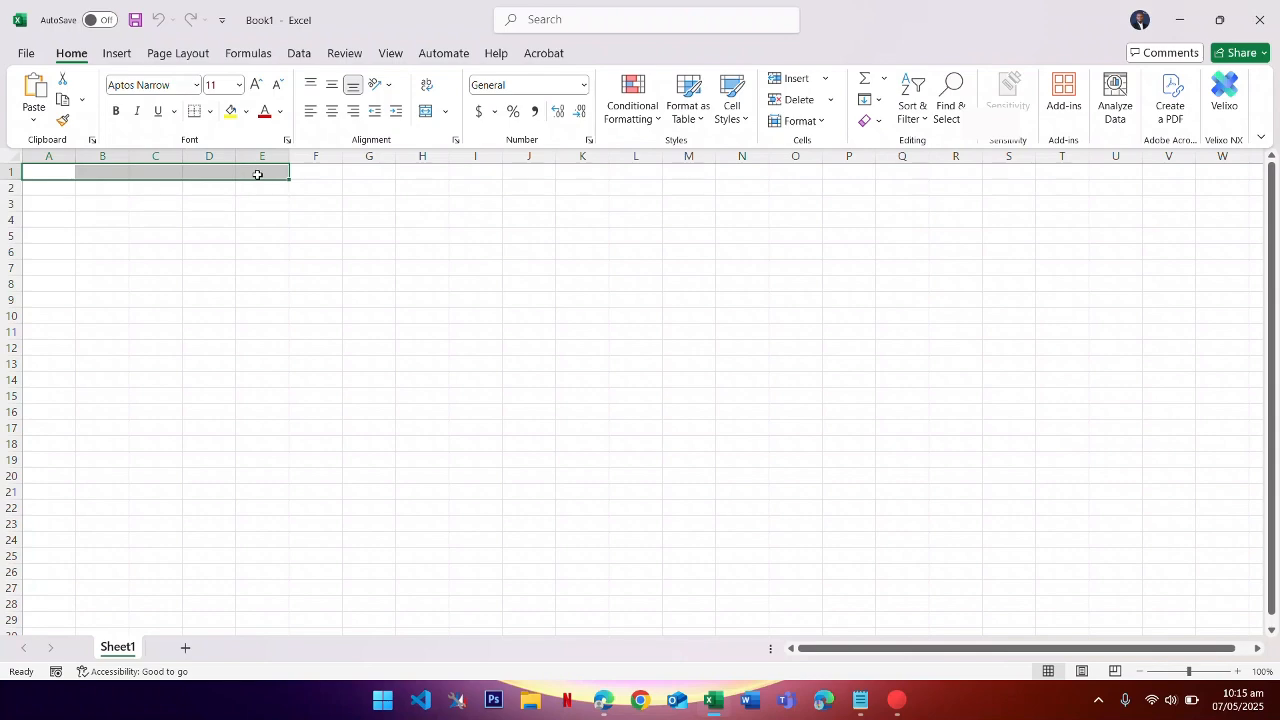
{"action": "left_click", "coordinate": [55, 174]}
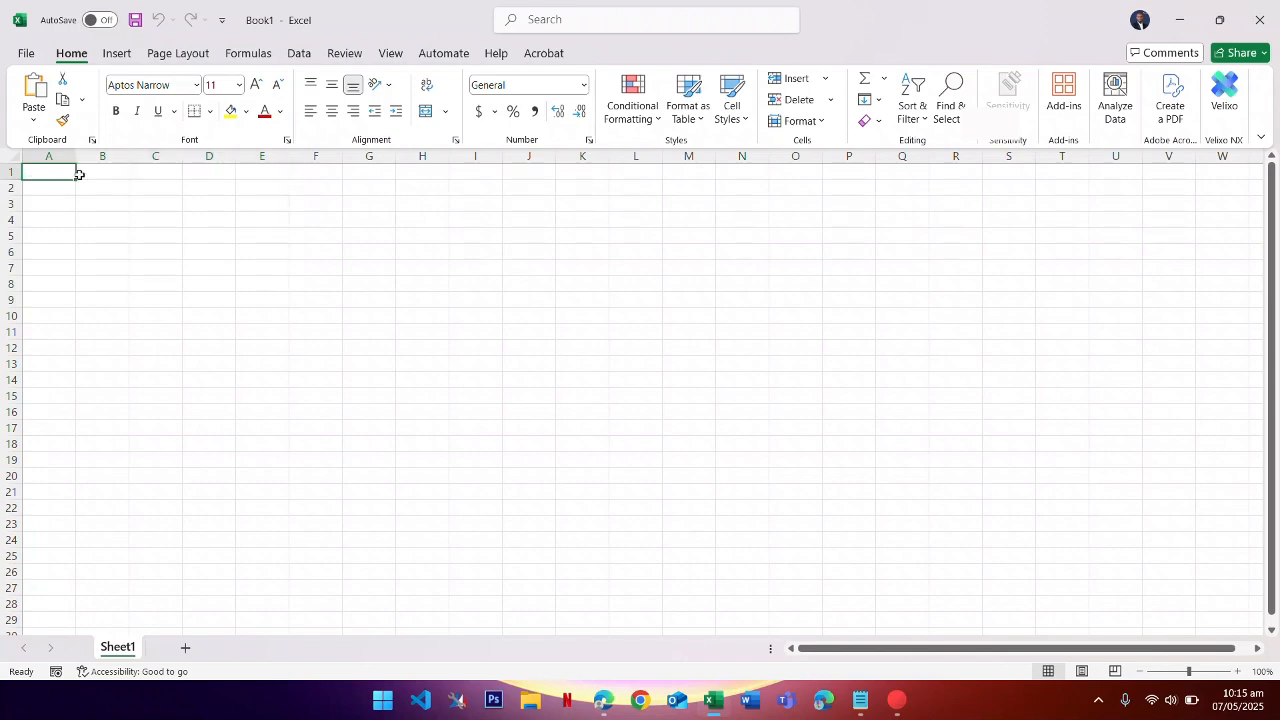
{"action": "left_click", "coordinate": [109, 176]}
{"action": "left_click", "coordinate": [162, 174]}
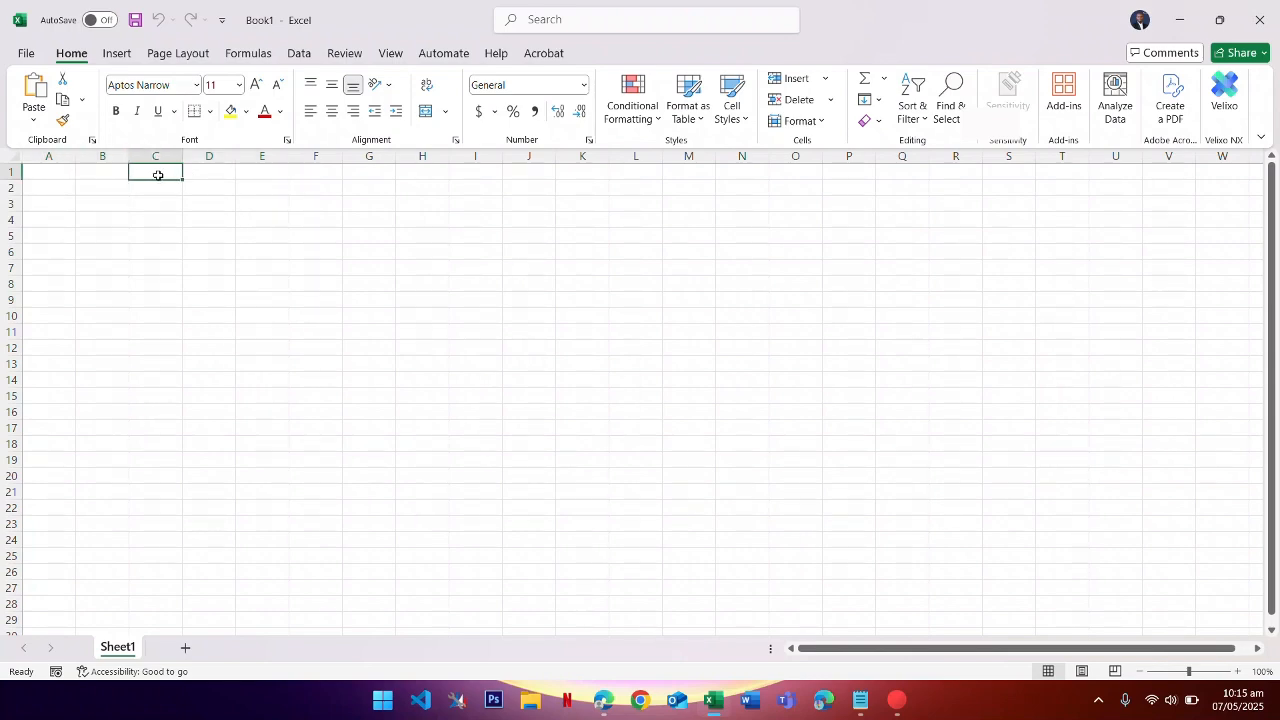
{"action": "left_click", "coordinate": [213, 172]}
{"action": "left_click", "coordinate": [263, 172]}
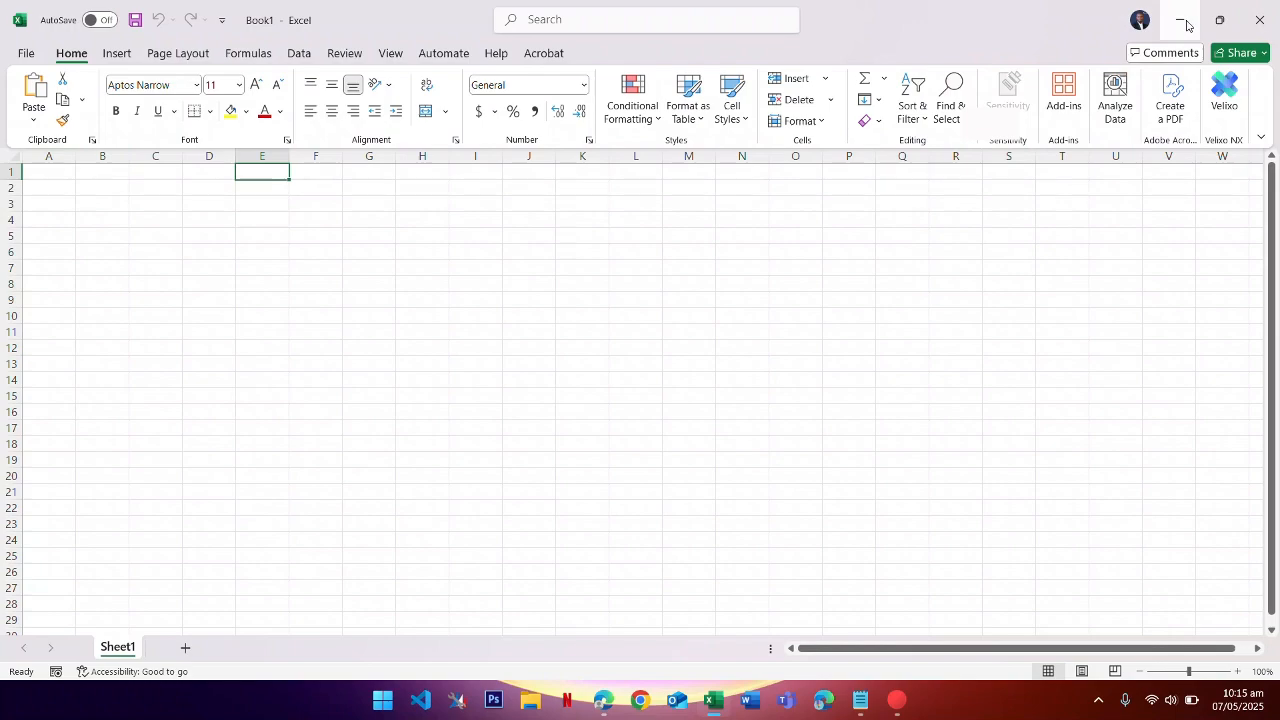
{"action": "left_click", "coordinate": [1263, 18]}
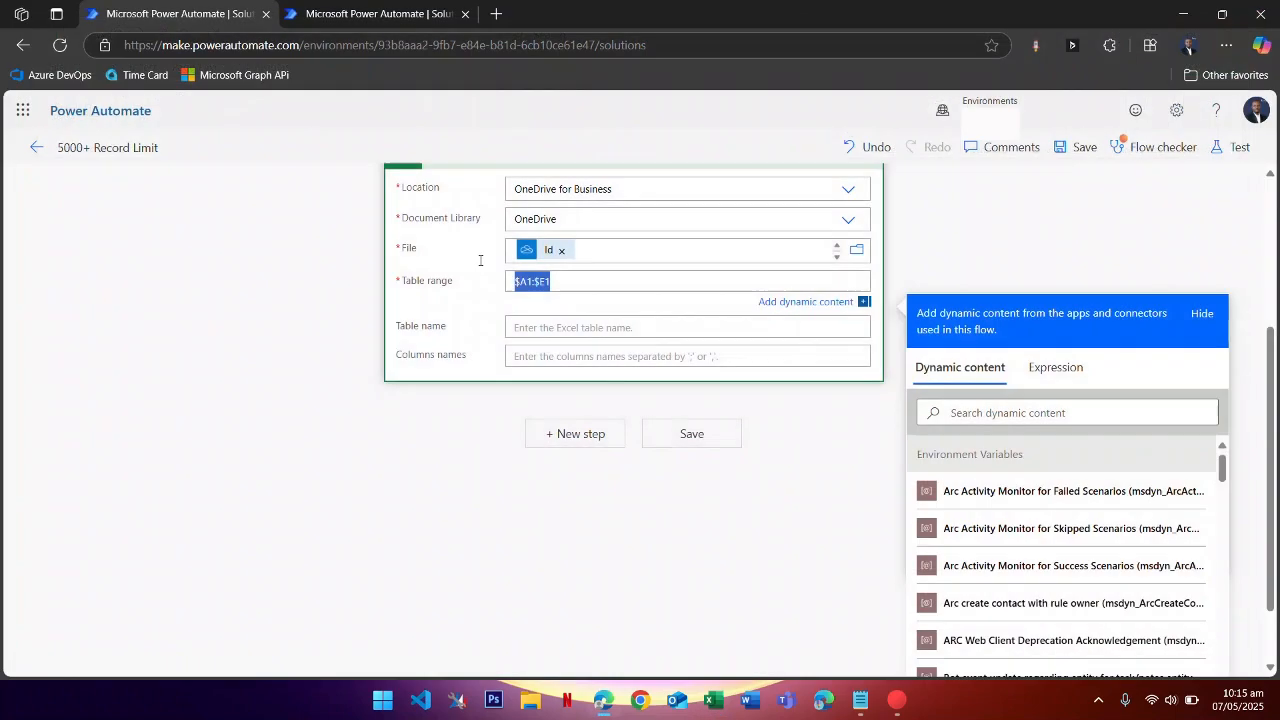
- Set the Create table action's Table name to MovieData and enter the column names Title,Genre,Studio,Release Date
{"action": "left_click", "coordinate": [541, 332]}
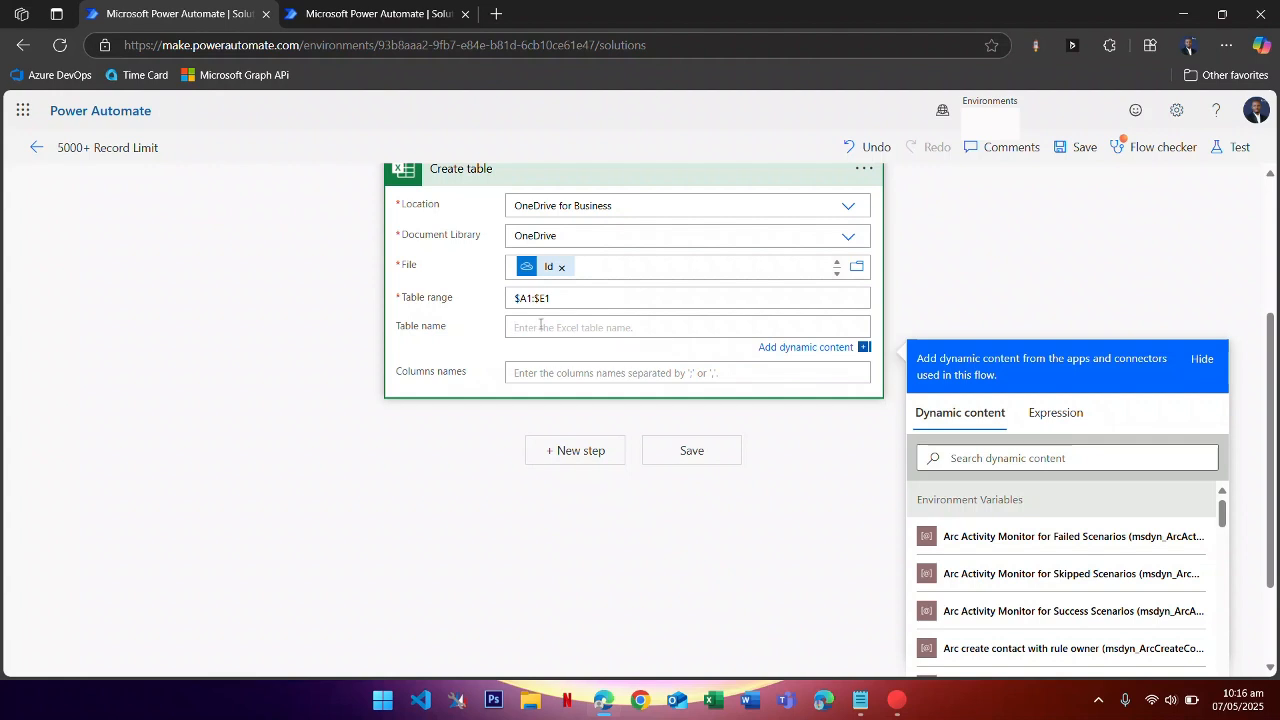
{"action": "type", "text": "MovieData"}
{"action": "left_click", "coordinate": [516, 373]}
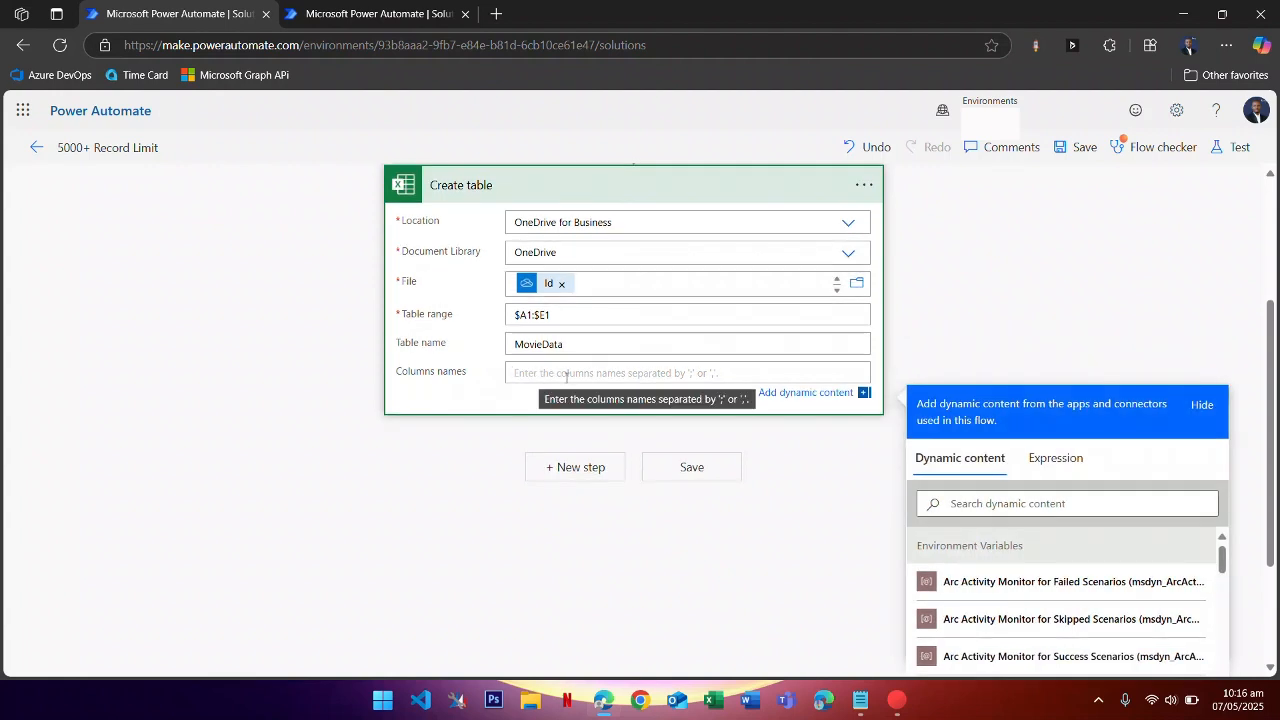
{"action": "type", "text": "Movi"}
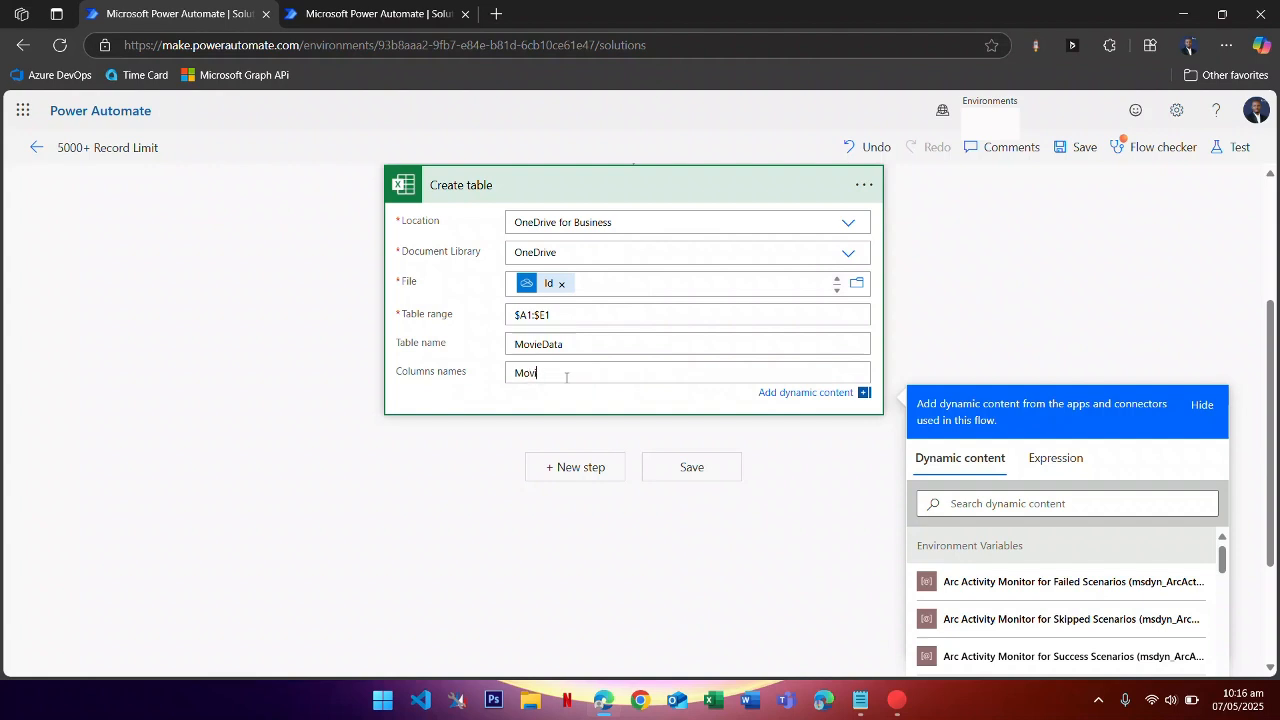
{"action": "key", "text": "BackSpace"}
{"action": "key", "text": "BackSpace"}
{"action": "key", "text": "BackSpace"}
{"action": "key", "text": "BackSpace"}
{"action": "type", "text": "Ti"}
{"action": "type", "text": "tle,Genre,Studio,Release Date,"}
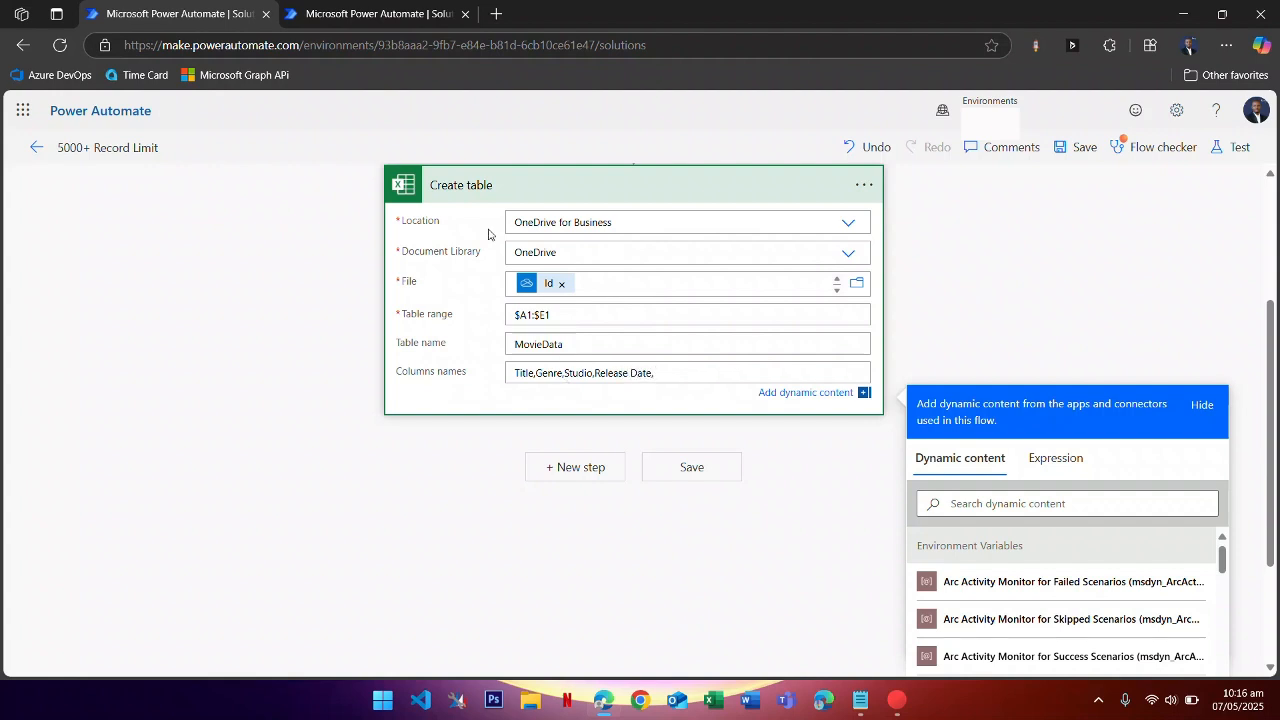
- Check the Movies columns again, append Language to the Create table action's Columns names, and save the flow
{"action": "left_click", "coordinate": [423, 14]}
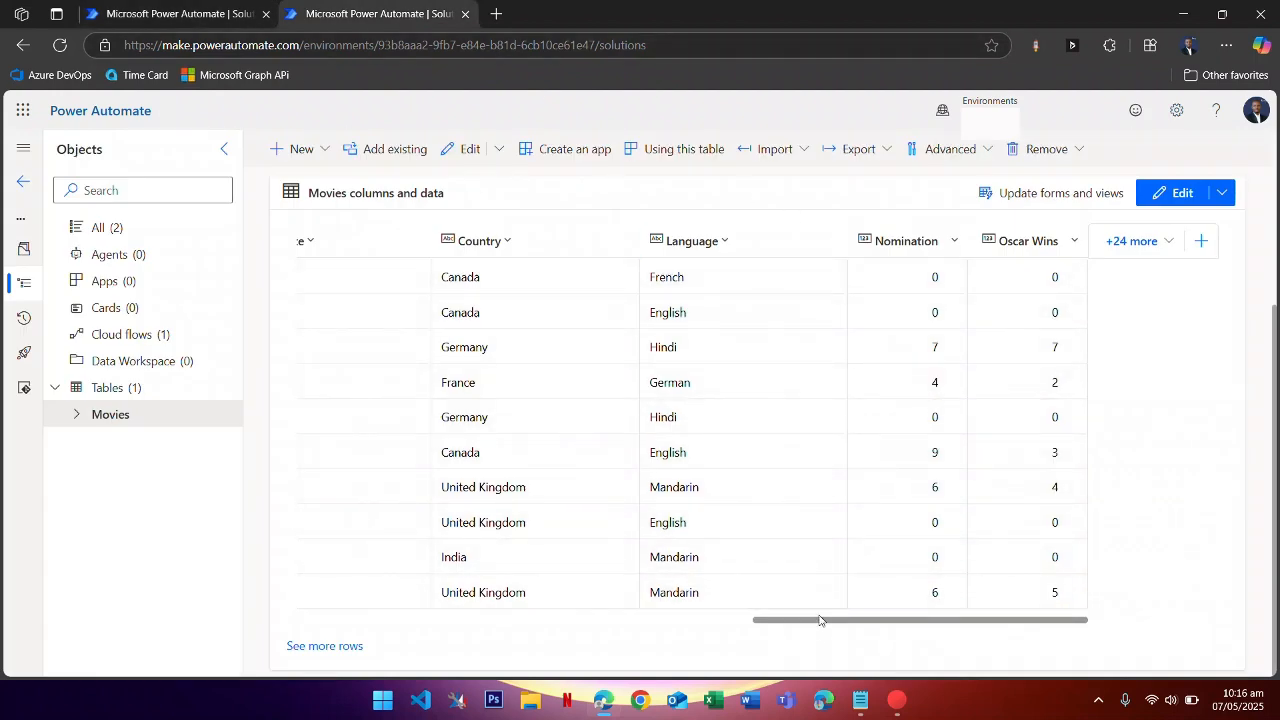
{"action": "left_click", "coordinate": [113, 16]}
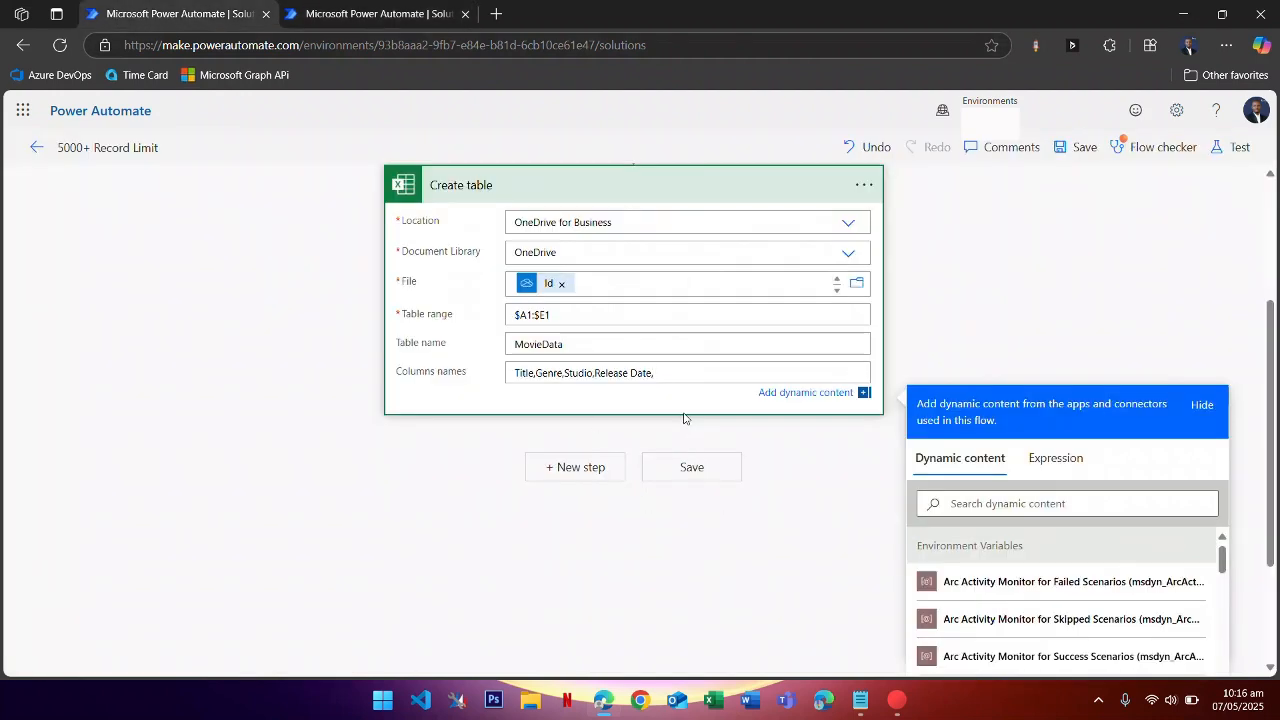
{"action": "type", "text": "Language"}
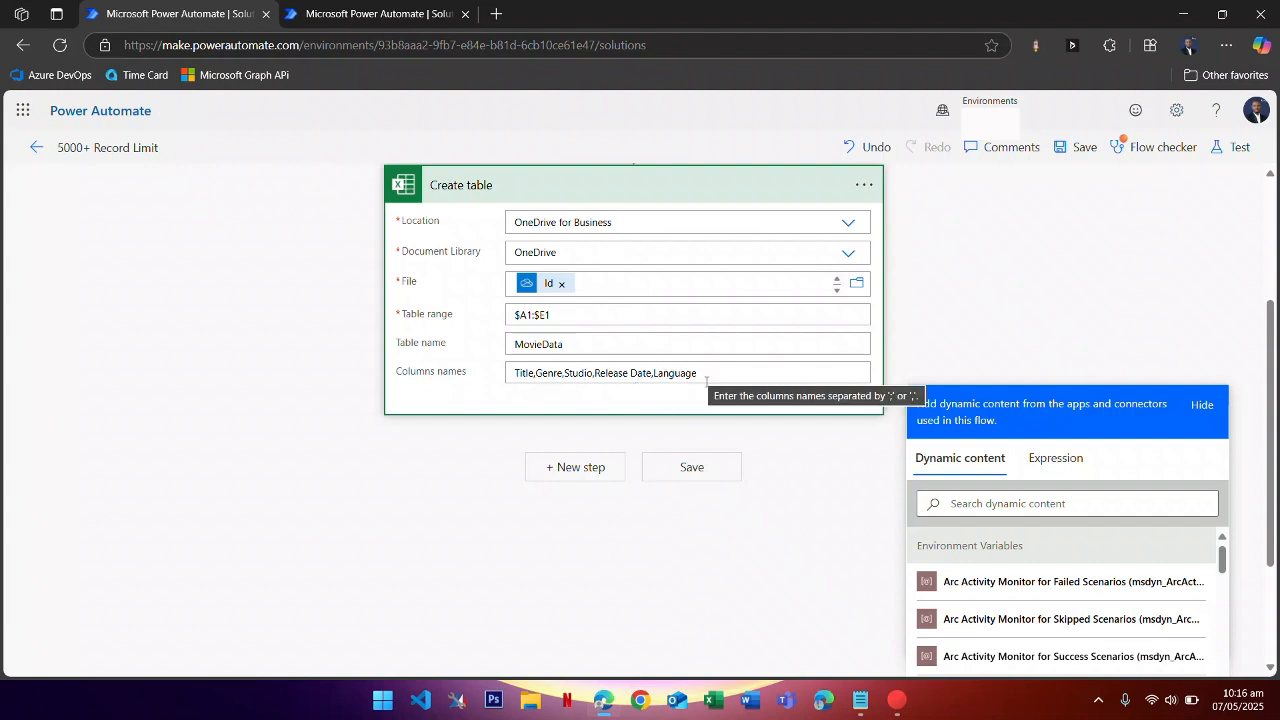
{"action": "left_click", "coordinate": [708, 475]}
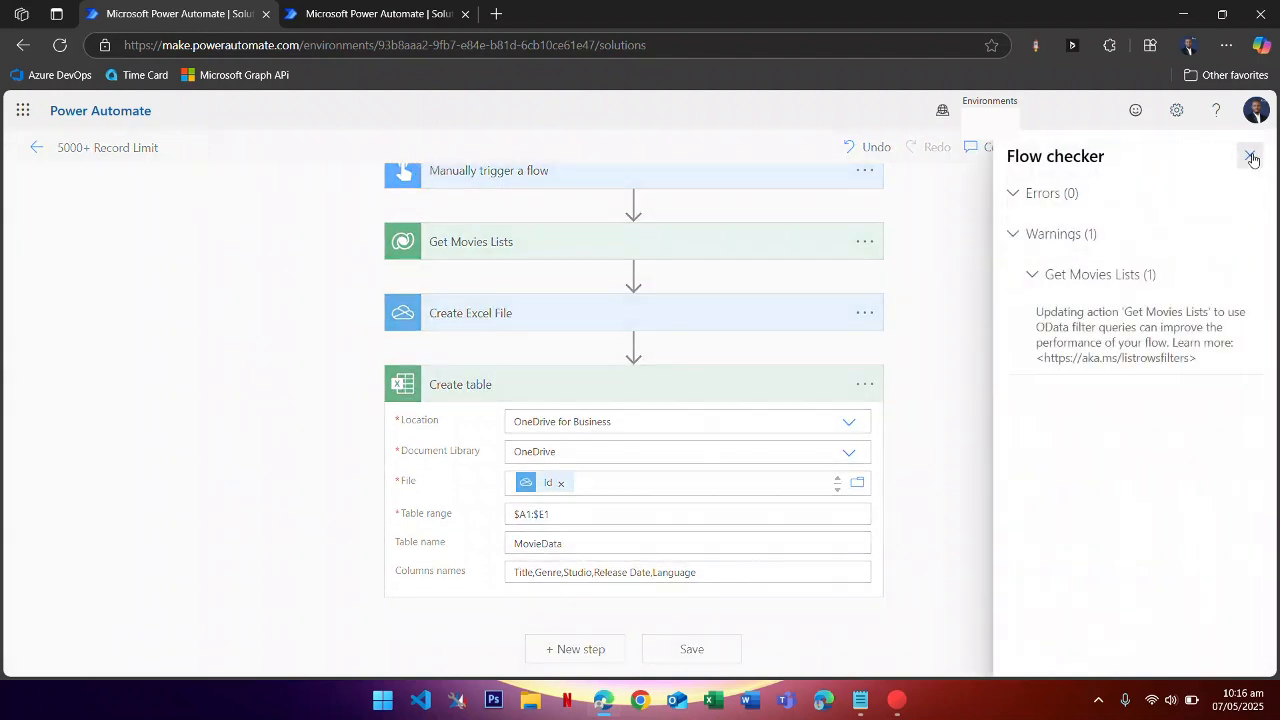
{"action": "left_click", "coordinate": [1250, 158]}
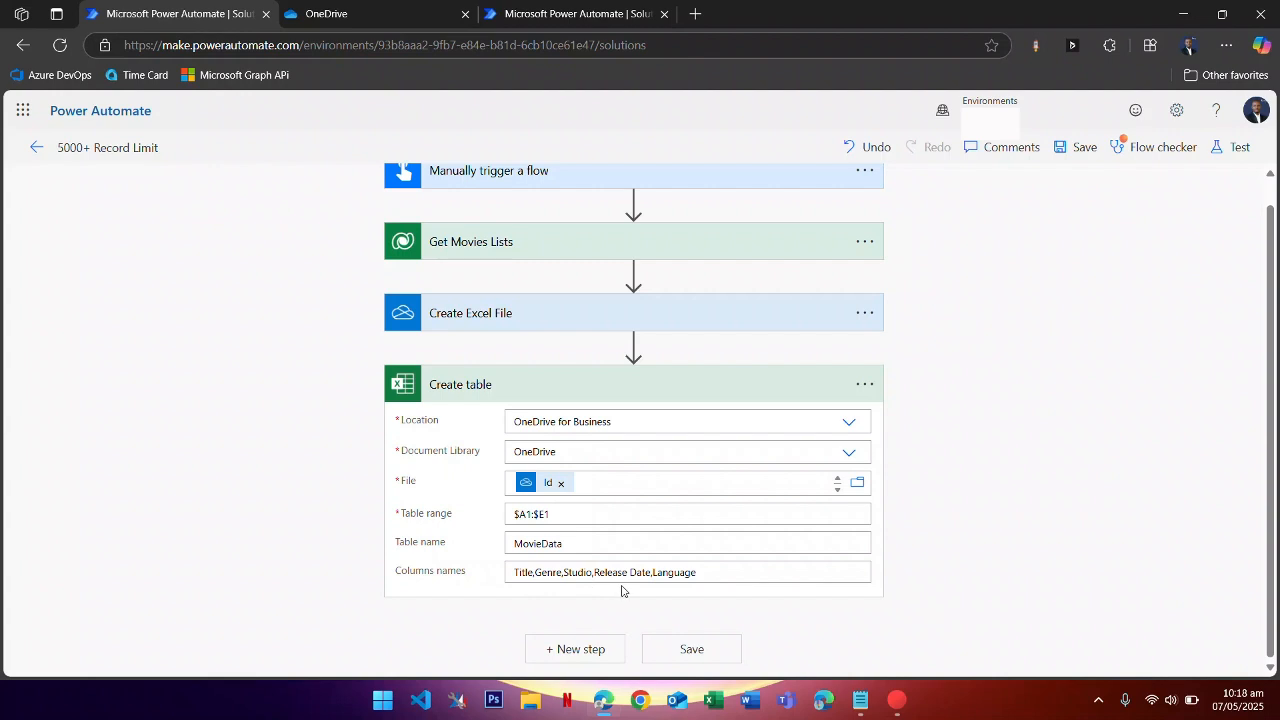
- Review the Create Excel File action's settings and run a manual test of the 5000+ Record Limit flow
{"action": "left_click", "coordinate": [513, 319]}
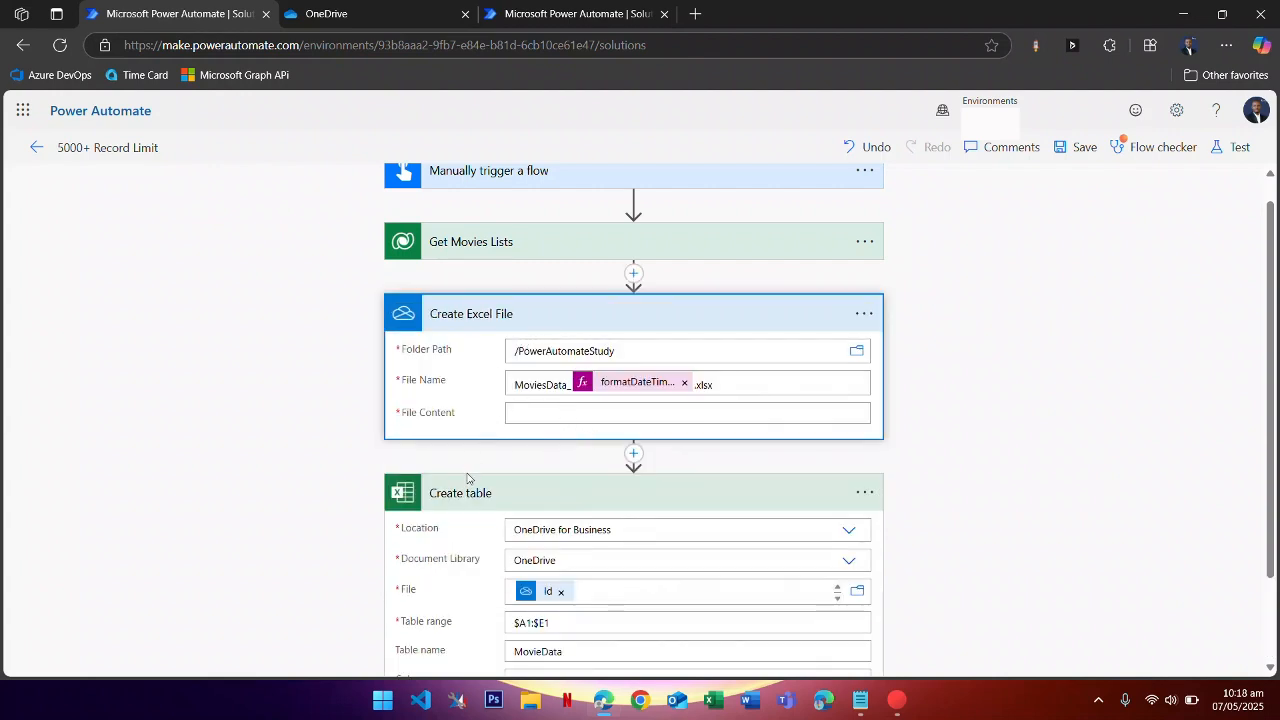
{"action": "scroll", "coordinate": [471, 475], "scroll_direction": "down", "scroll_amount": 1}
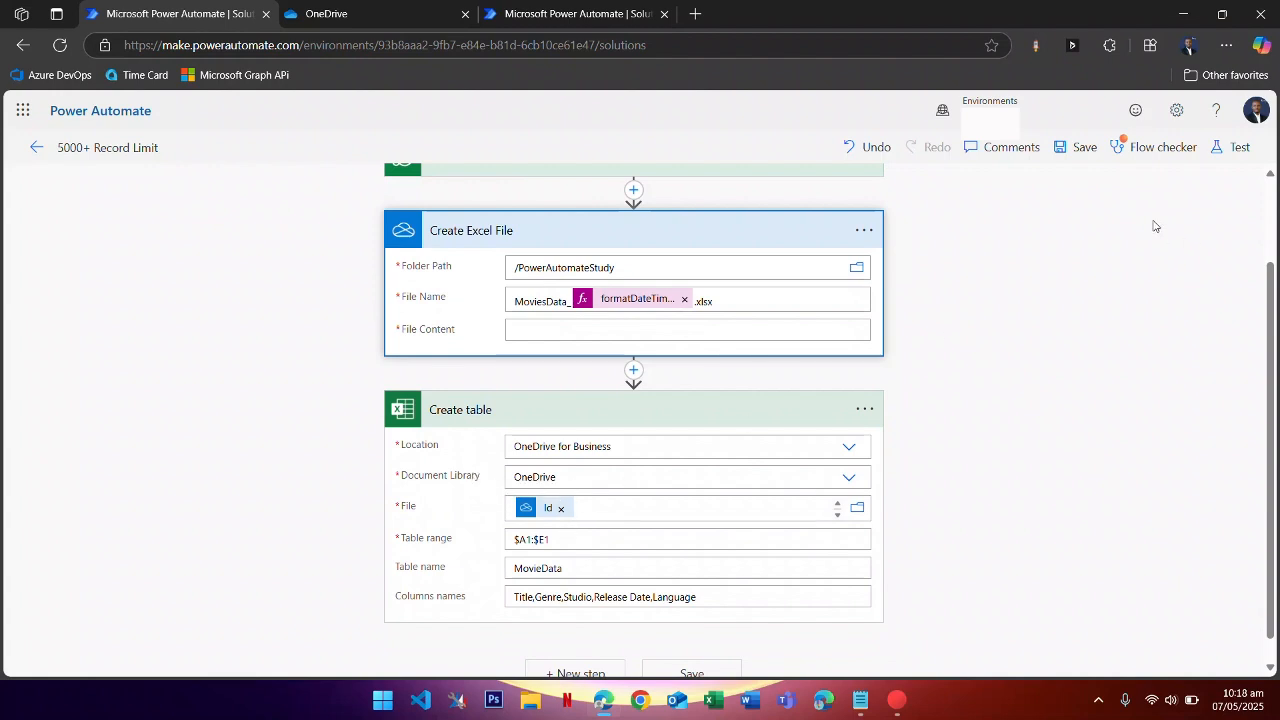
{"action": "left_click", "coordinate": [1237, 150]}
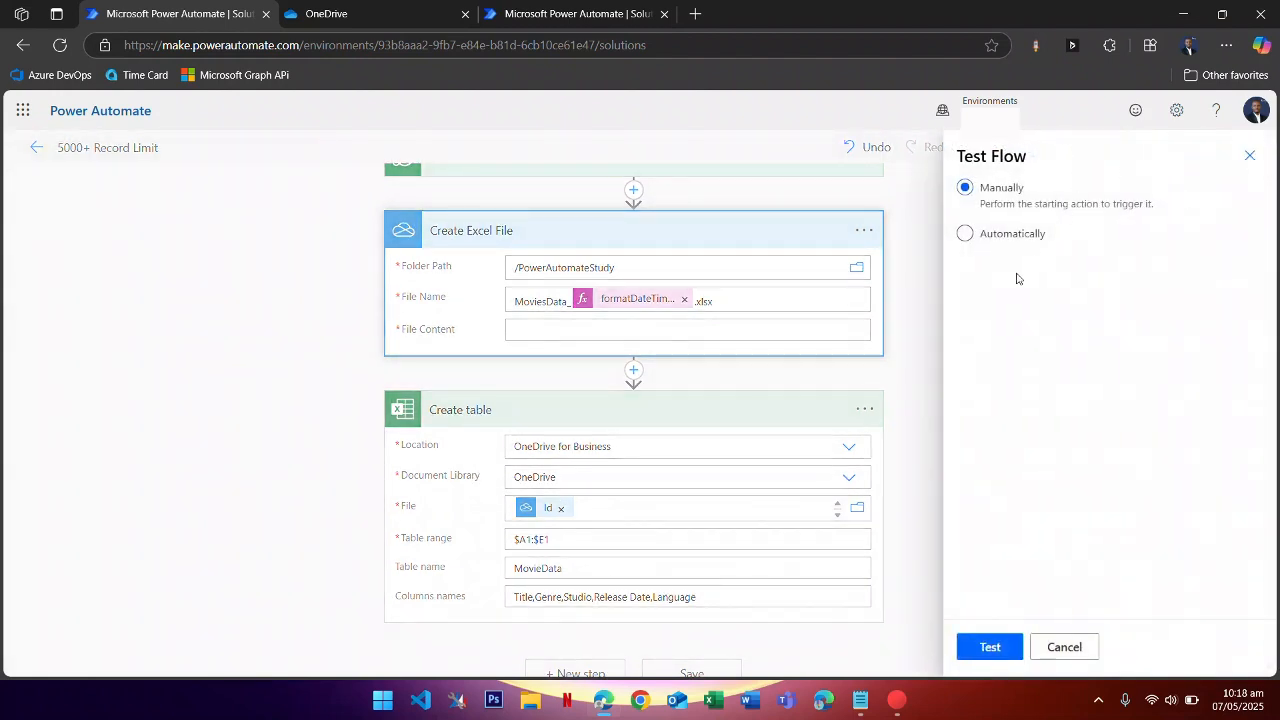
{"action": "left_click", "coordinate": [989, 645]}
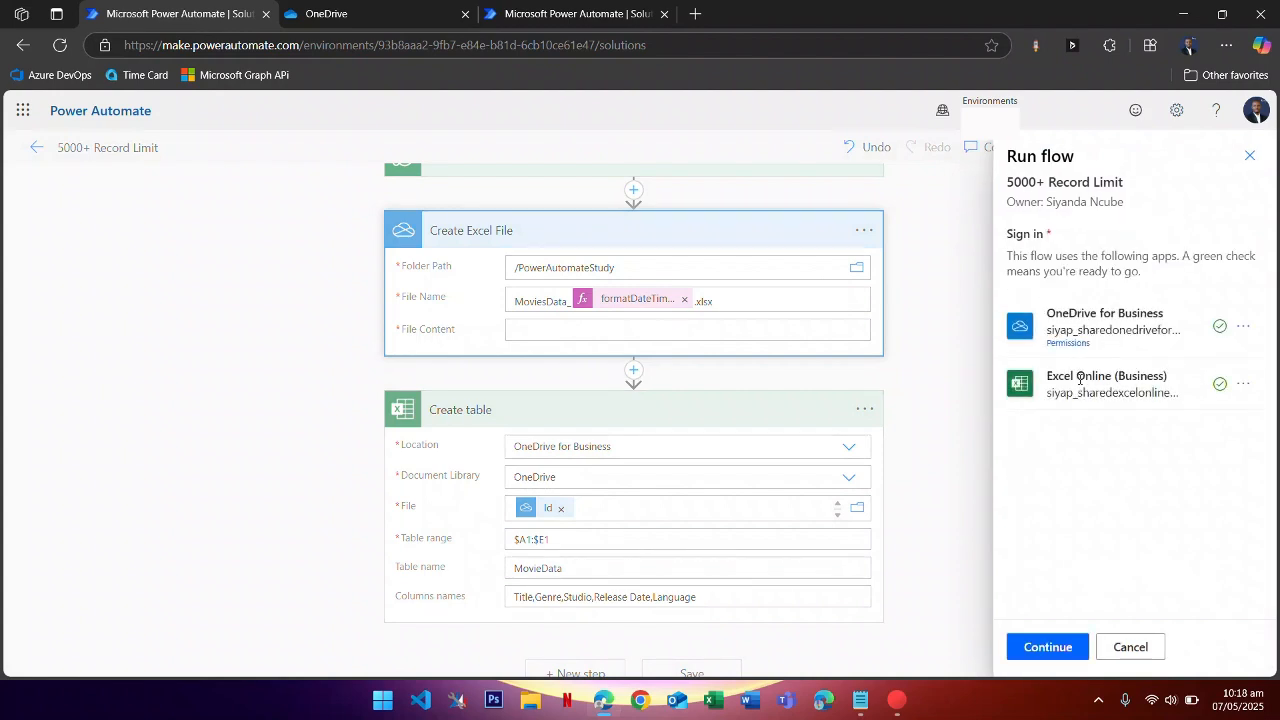
{"action": "left_click", "coordinate": [1041, 650]}
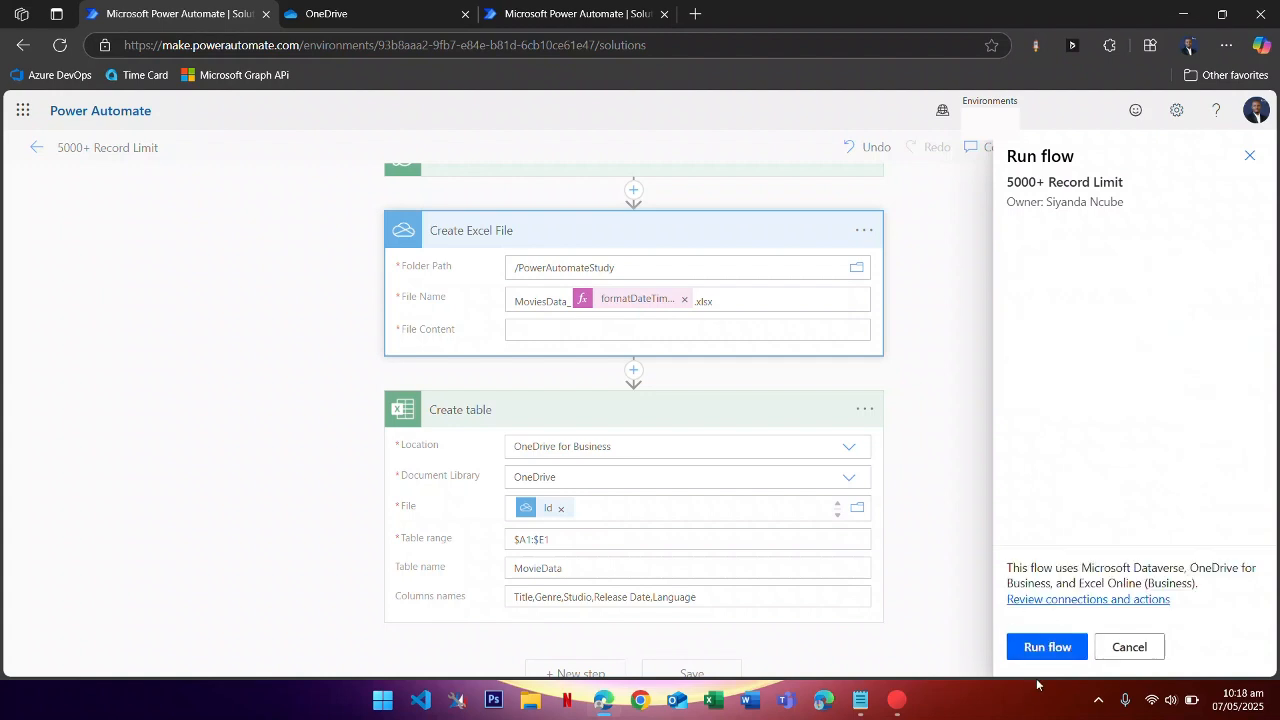
{"action": "left_click", "coordinate": [1050, 648]}
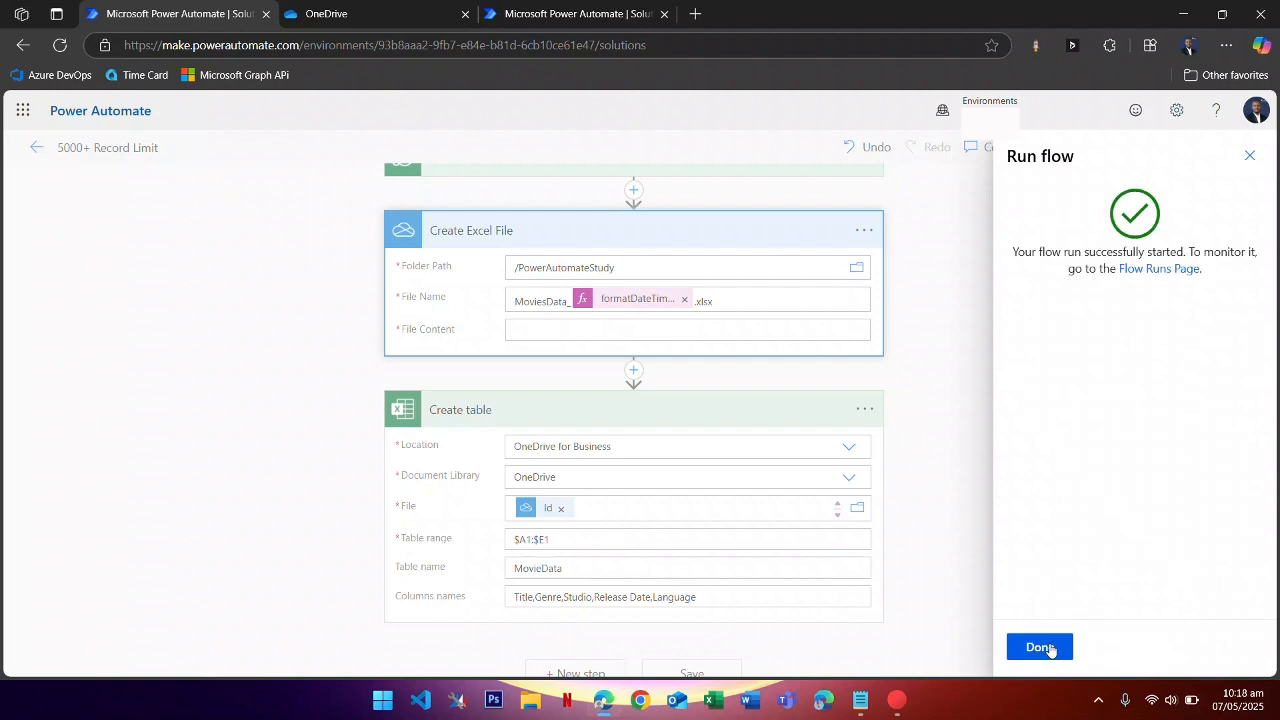
{"action": "left_click", "coordinate": [1040, 648]}
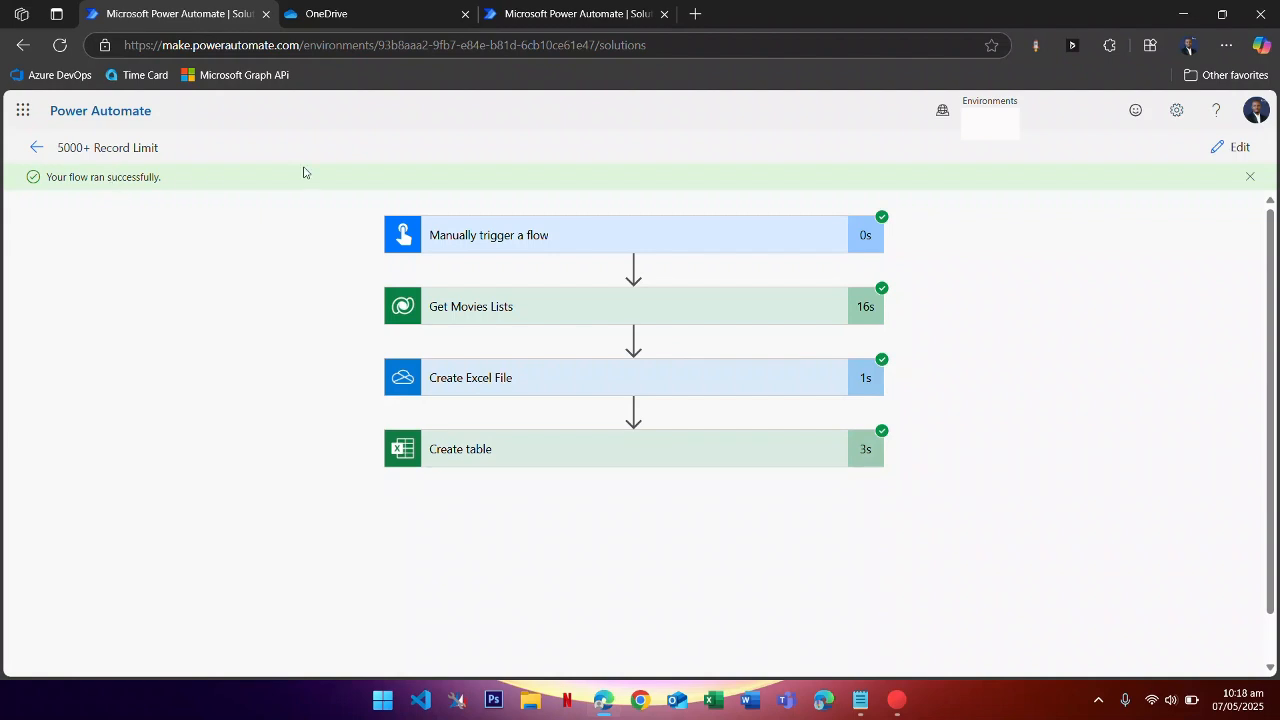
- Switch to OneDrive, refresh the PowerAutomateStudy folder, and check for the new MoviesData Excel file
{"action": "left_click", "coordinate": [343, 15]}
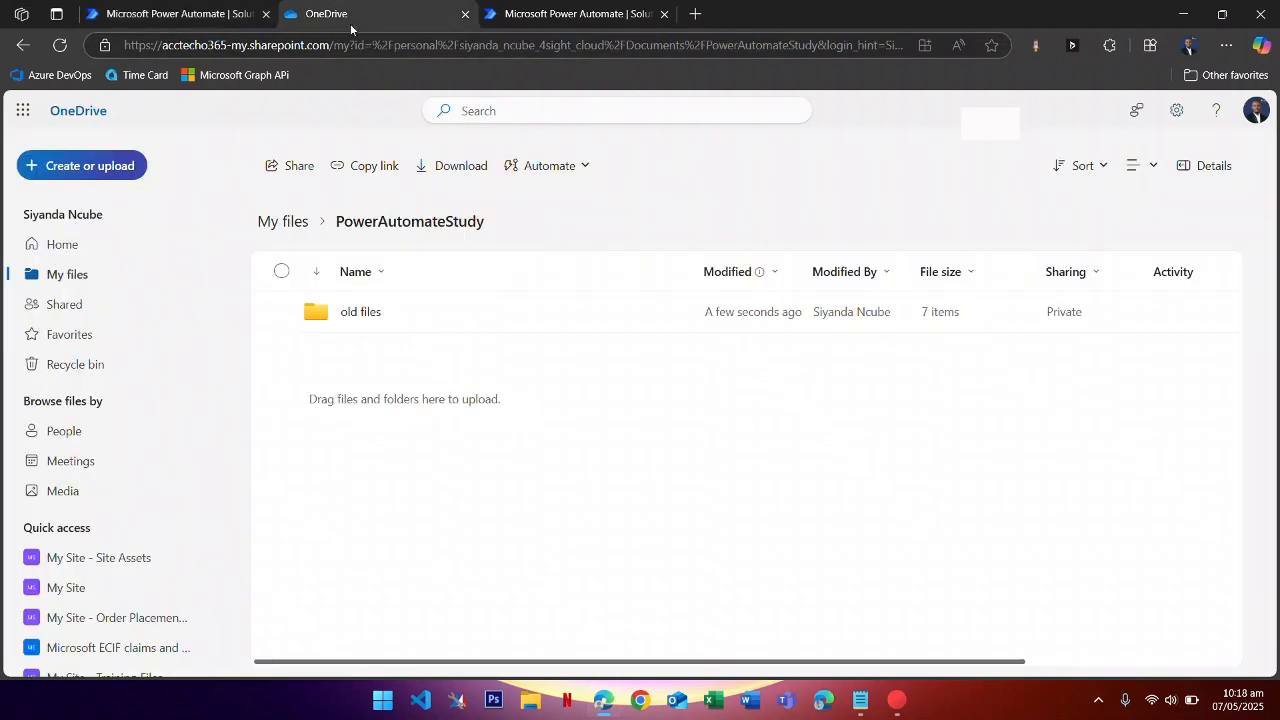
{"action": "right_click", "coordinate": [411, 371]}
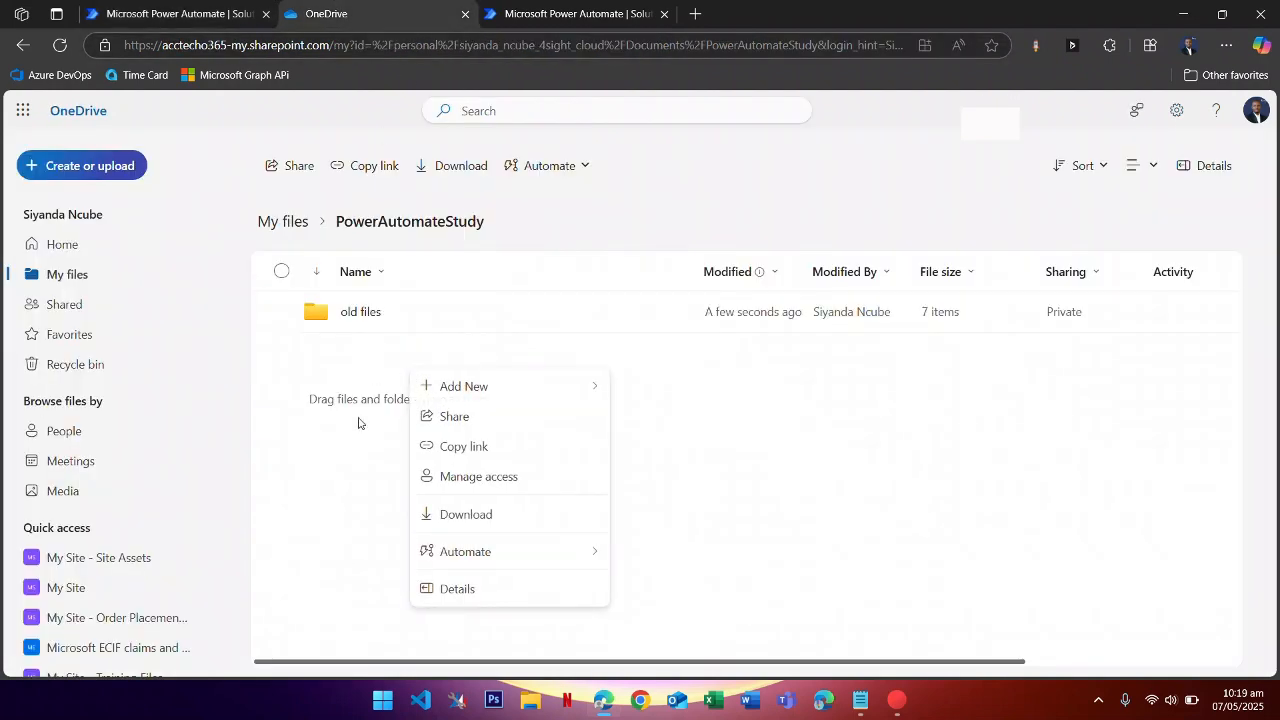
{"action": "left_click", "coordinate": [358, 422]}
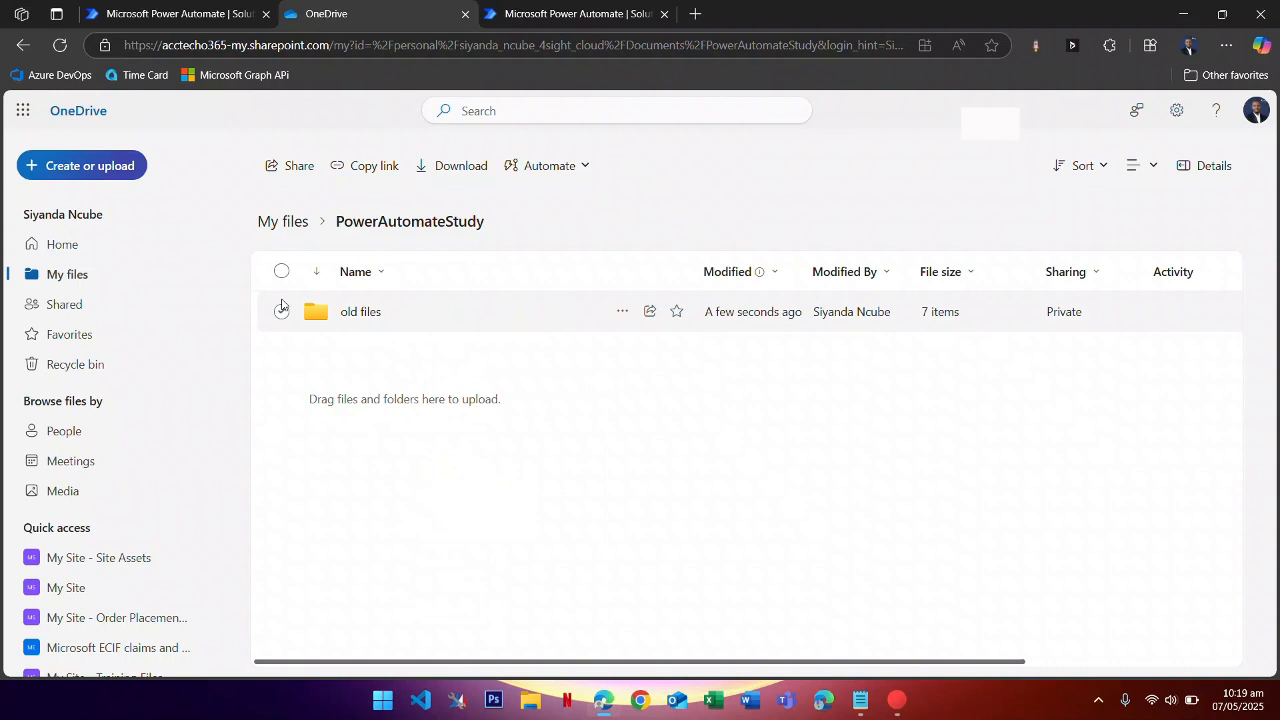
{"action": "left_click", "coordinate": [65, 47]}
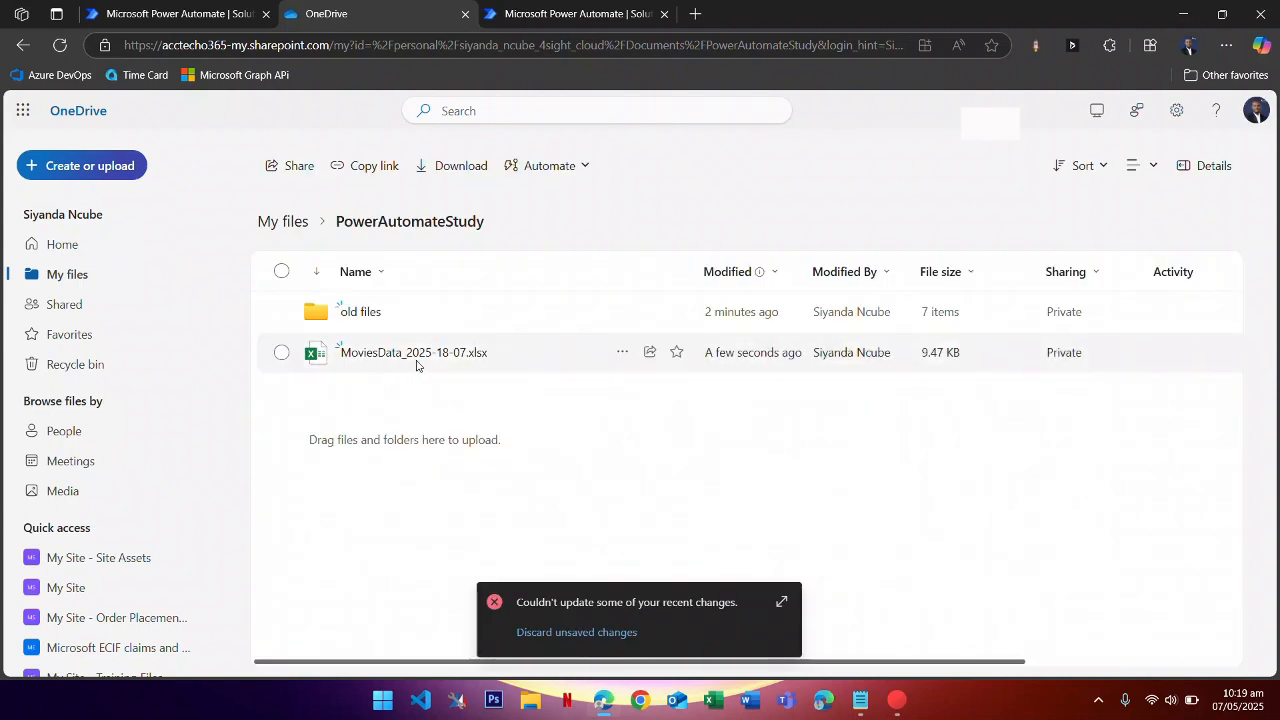
{"action": "mouse_move", "coordinate": [452, 362]}
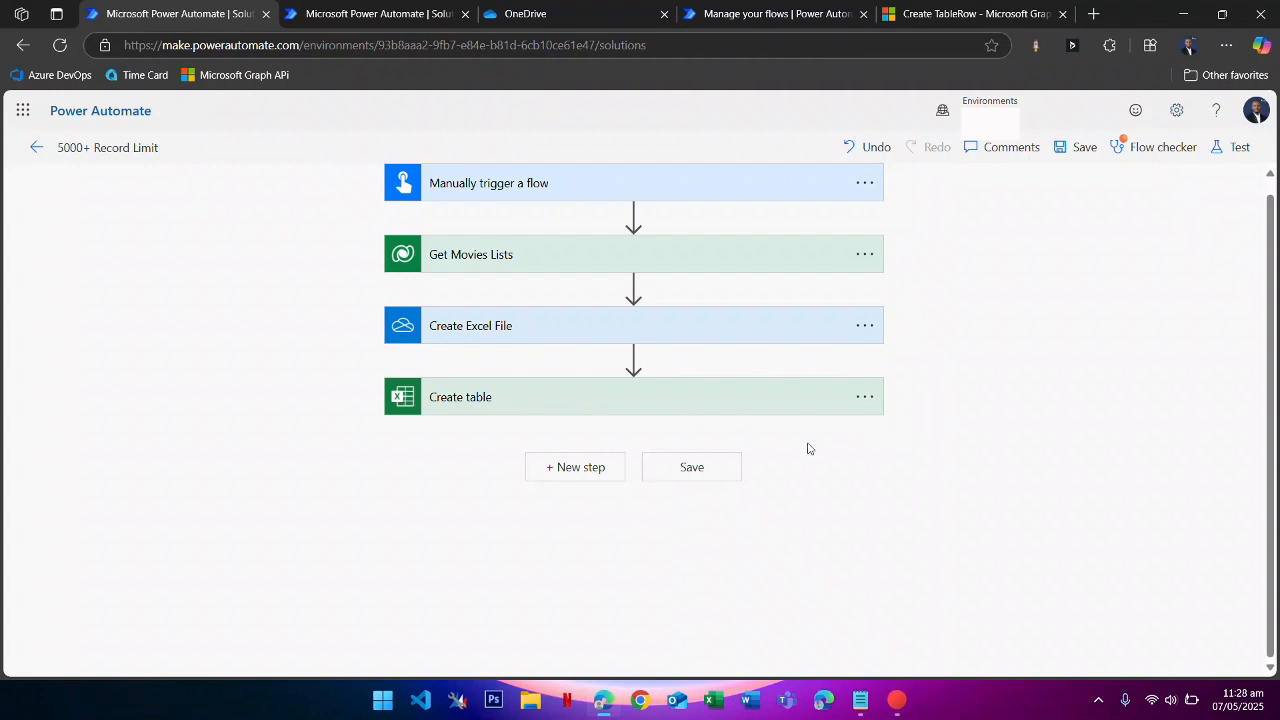
- Add the Excel Online (Business) action Add a row into a table after Create table in the 5000+ Record Limit flow
{"action": "left_click", "coordinate": [583, 470]}
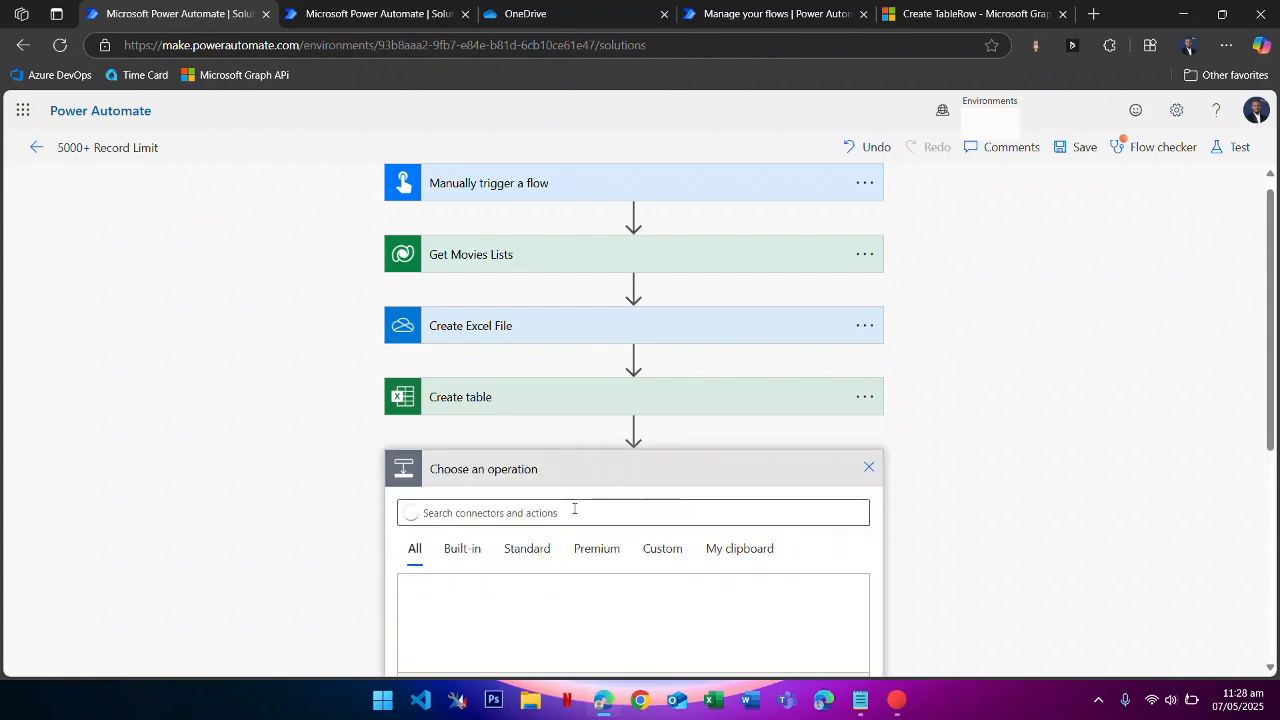
{"action": "type", "text": "add "}
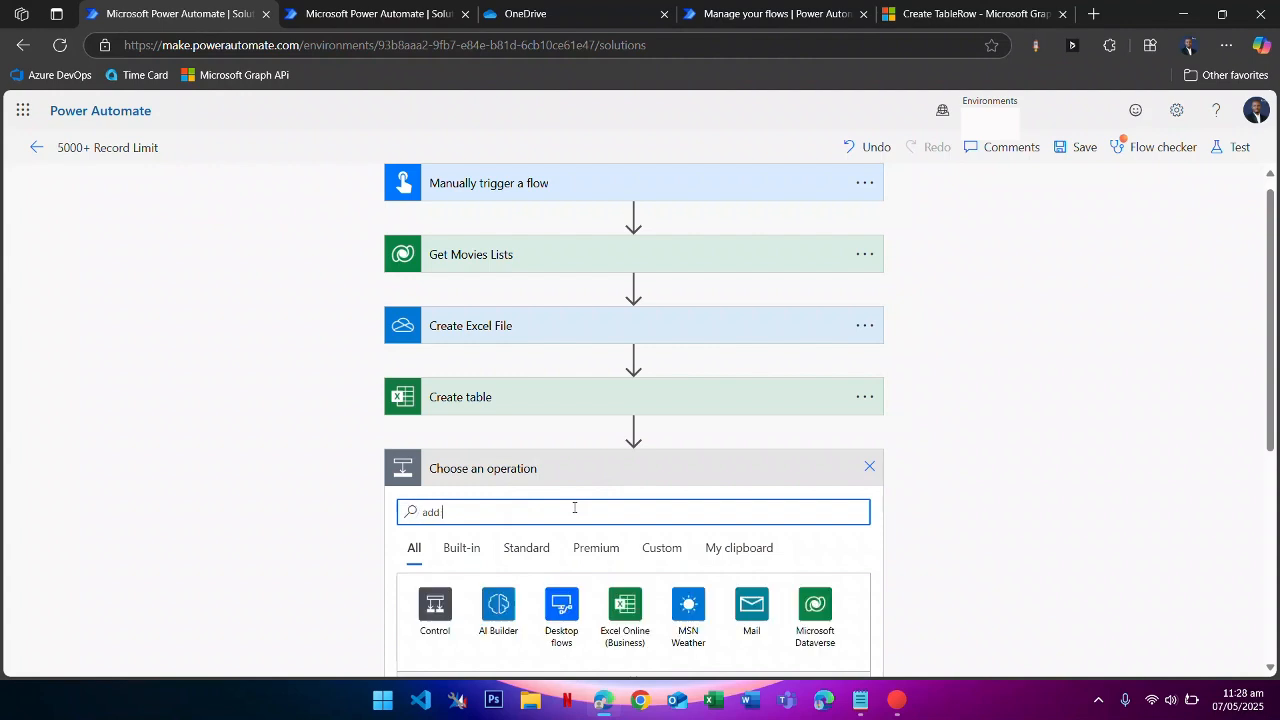
{"action": "type", "text": "row"}
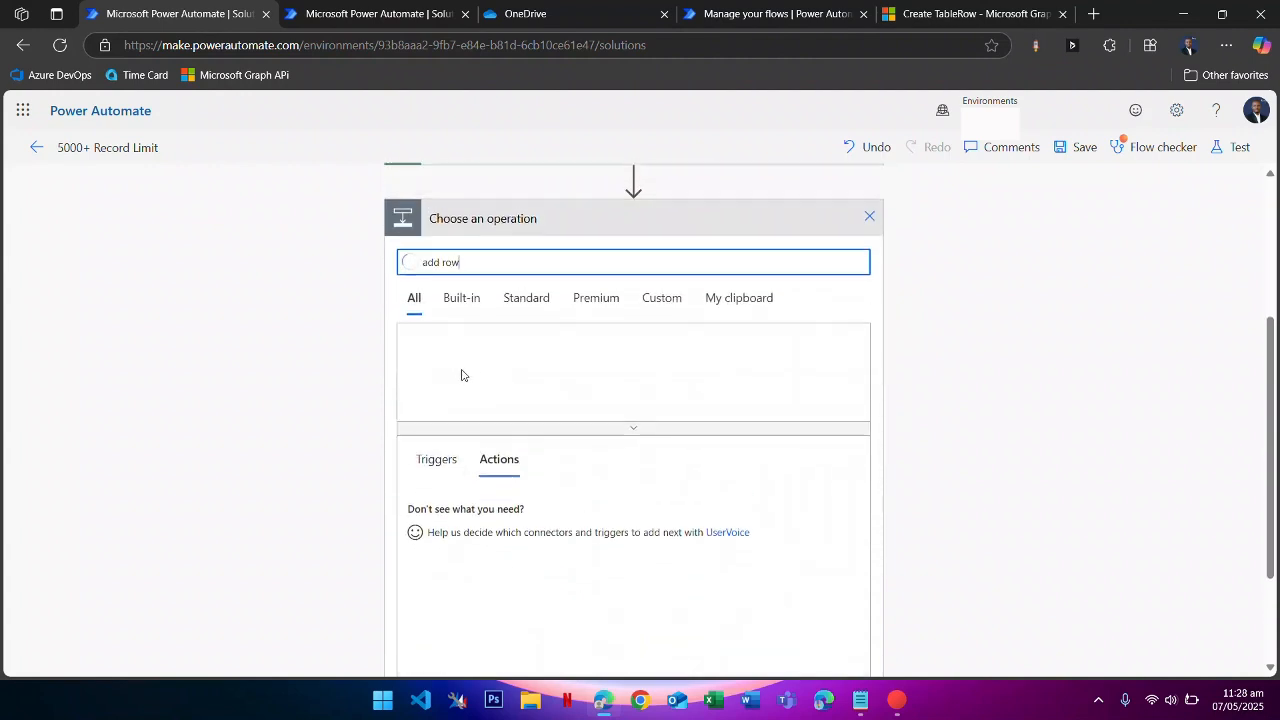
{"action": "scroll", "coordinate": [490, 514], "scroll_direction": "down", "scroll_amount": 1}
{"action": "scroll", "coordinate": [465, 520], "scroll_direction": "up", "scroll_amount": 1}
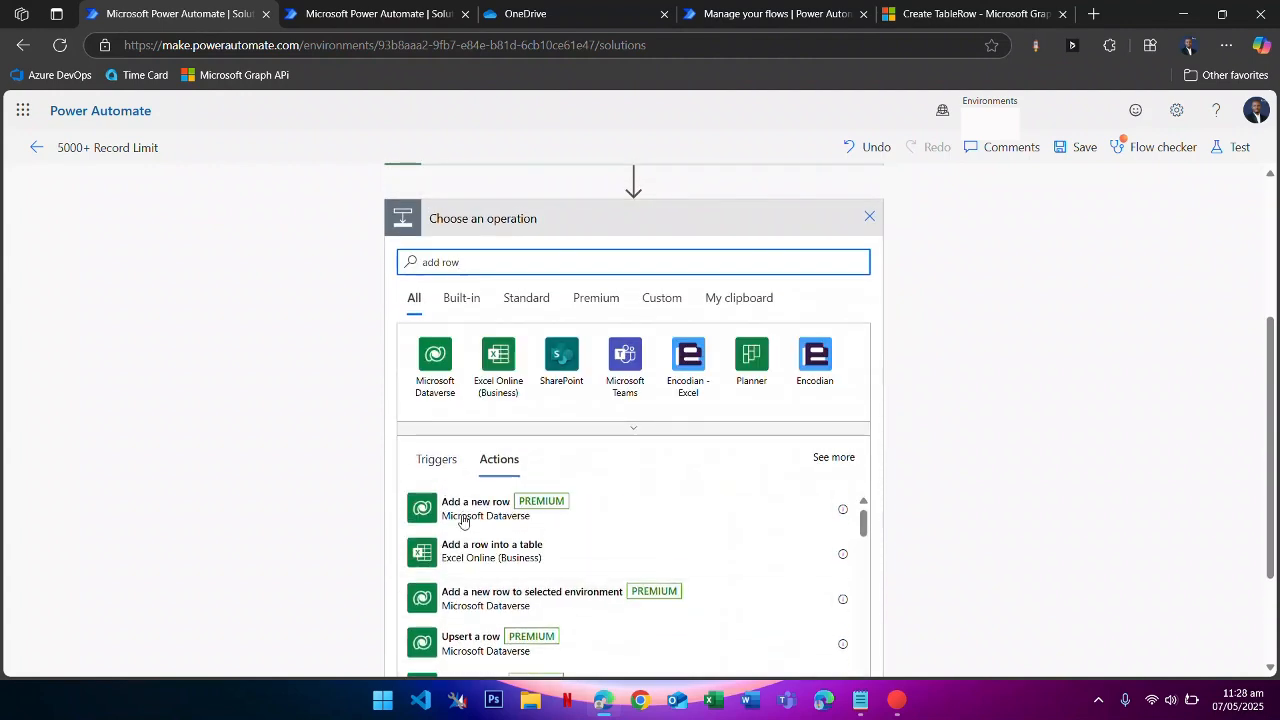
{"action": "left_click", "coordinate": [528, 567]}
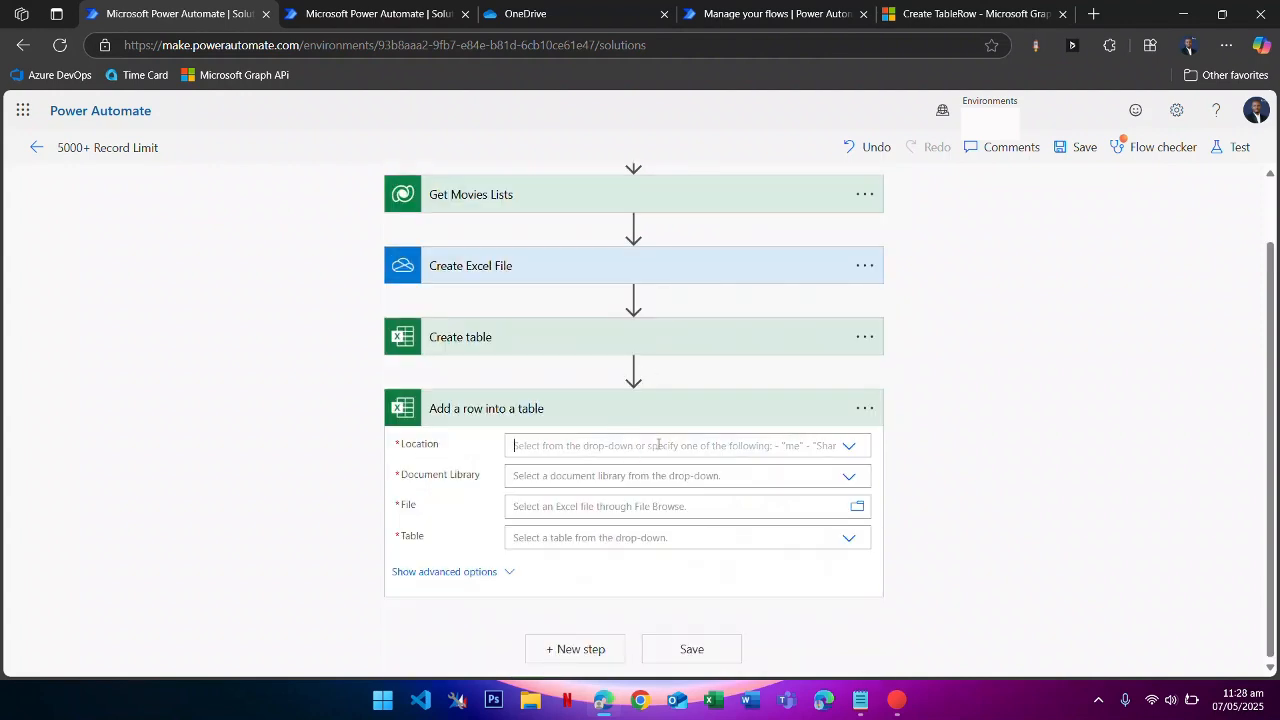
- Set the Add a row into a table action's Location to OneDrive for Business and its Document Library to OneDrive
{"action": "left_click", "coordinate": [522, 445]}
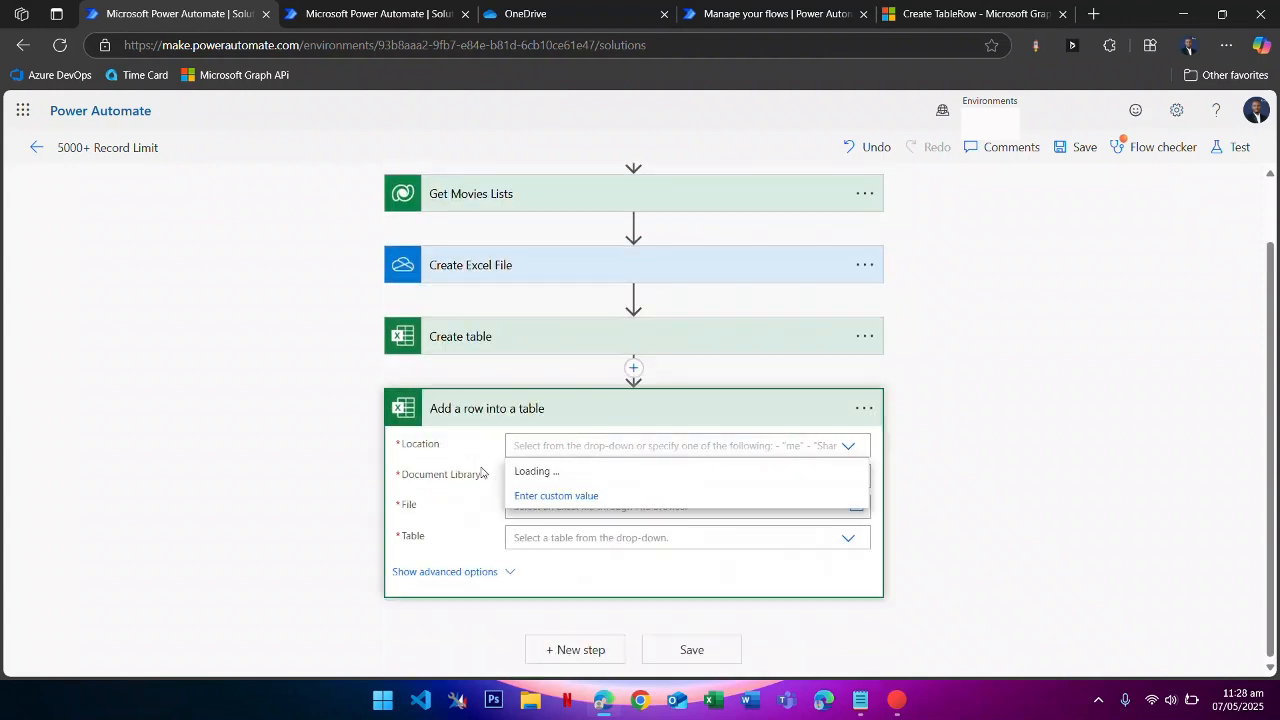
{"action": "left_click", "coordinate": [550, 474]}
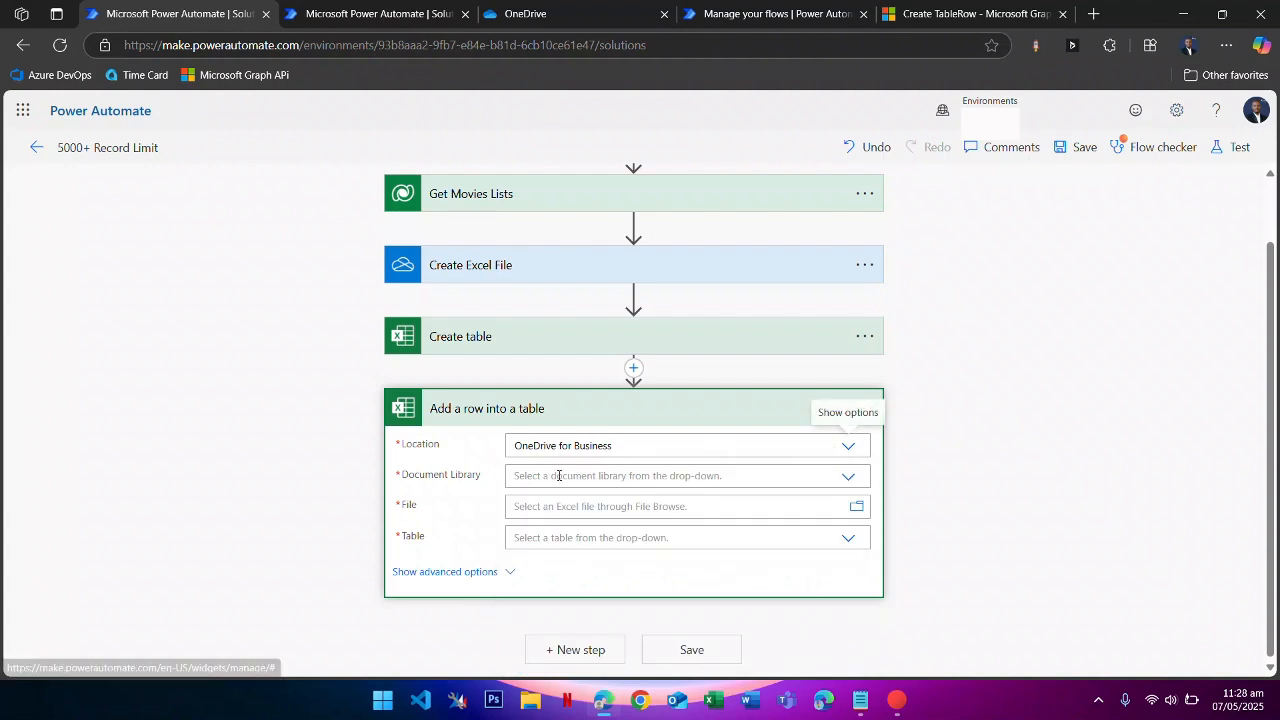
{"action": "left_click", "coordinate": [534, 479]}
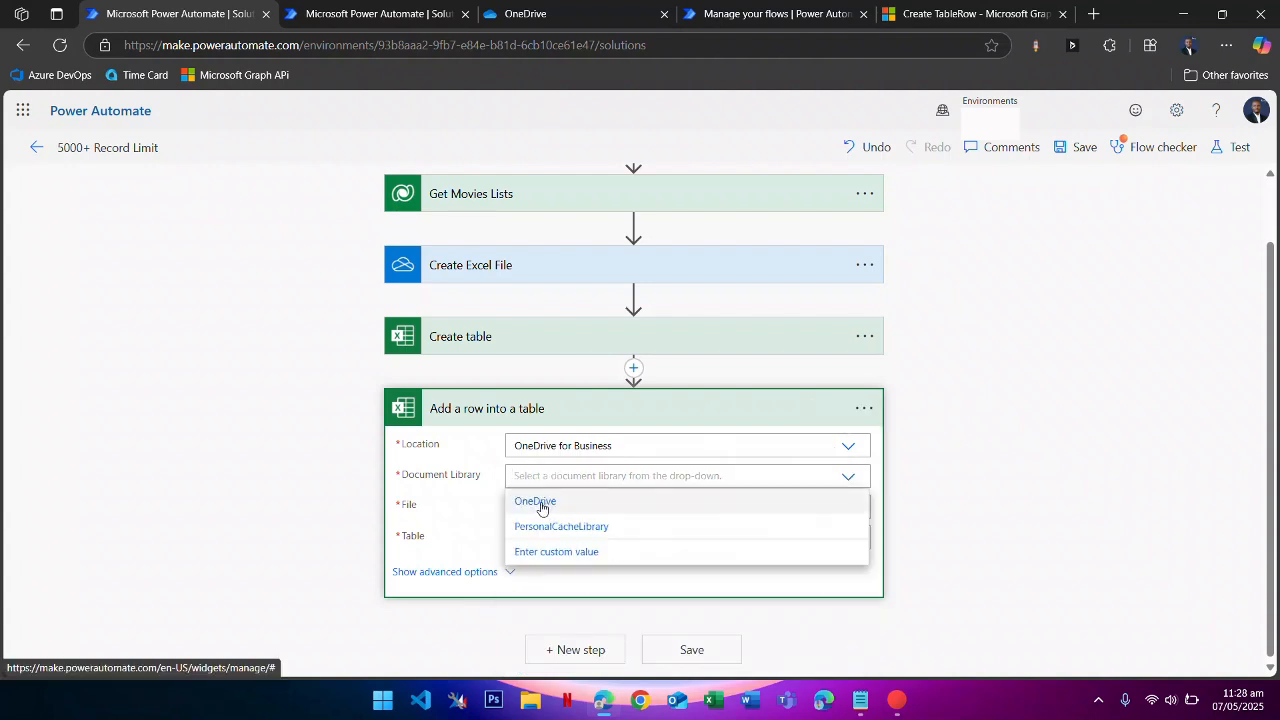
{"action": "left_click", "coordinate": [554, 503]}
- Set the Add a row into a table action's File to the Id dynamic content from Create Excel File
{"action": "left_click", "coordinate": [583, 505]}
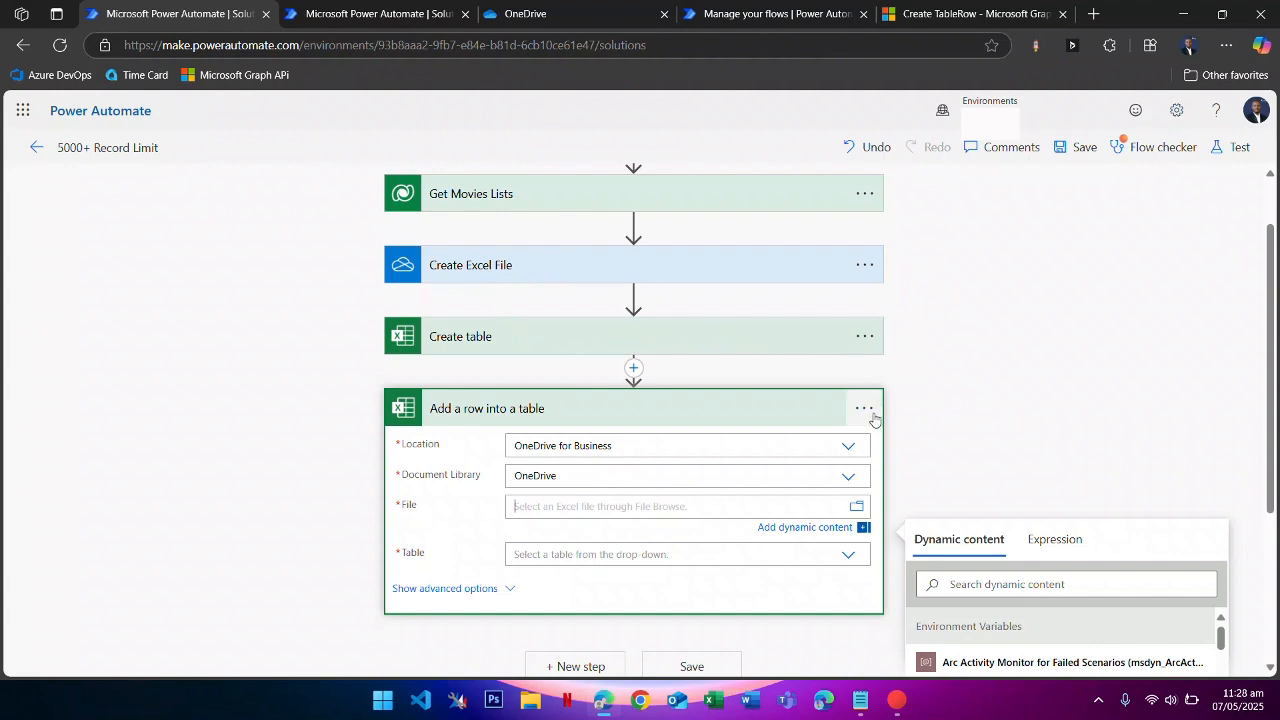
{"action": "left_click", "coordinate": [985, 584]}
{"action": "type", "text": "id"}
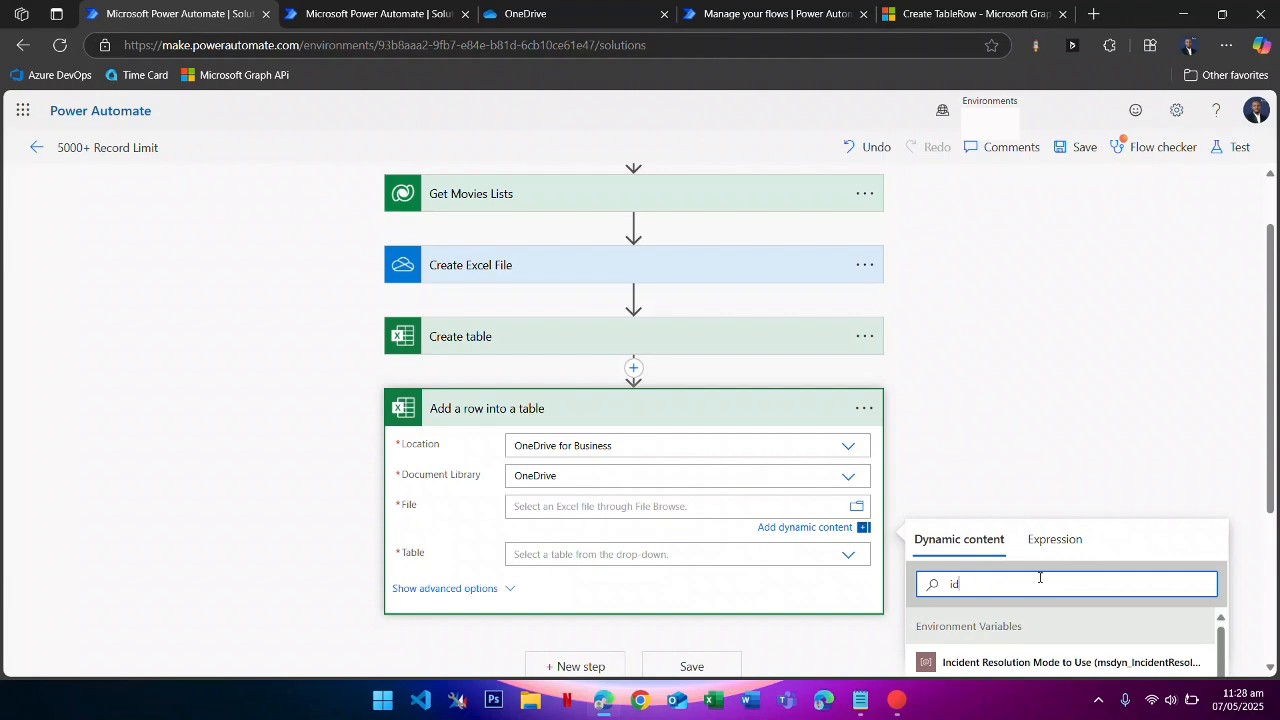
{"action": "scroll", "coordinate": [968, 637], "scroll_direction": "down", "scroll_amount": 1}
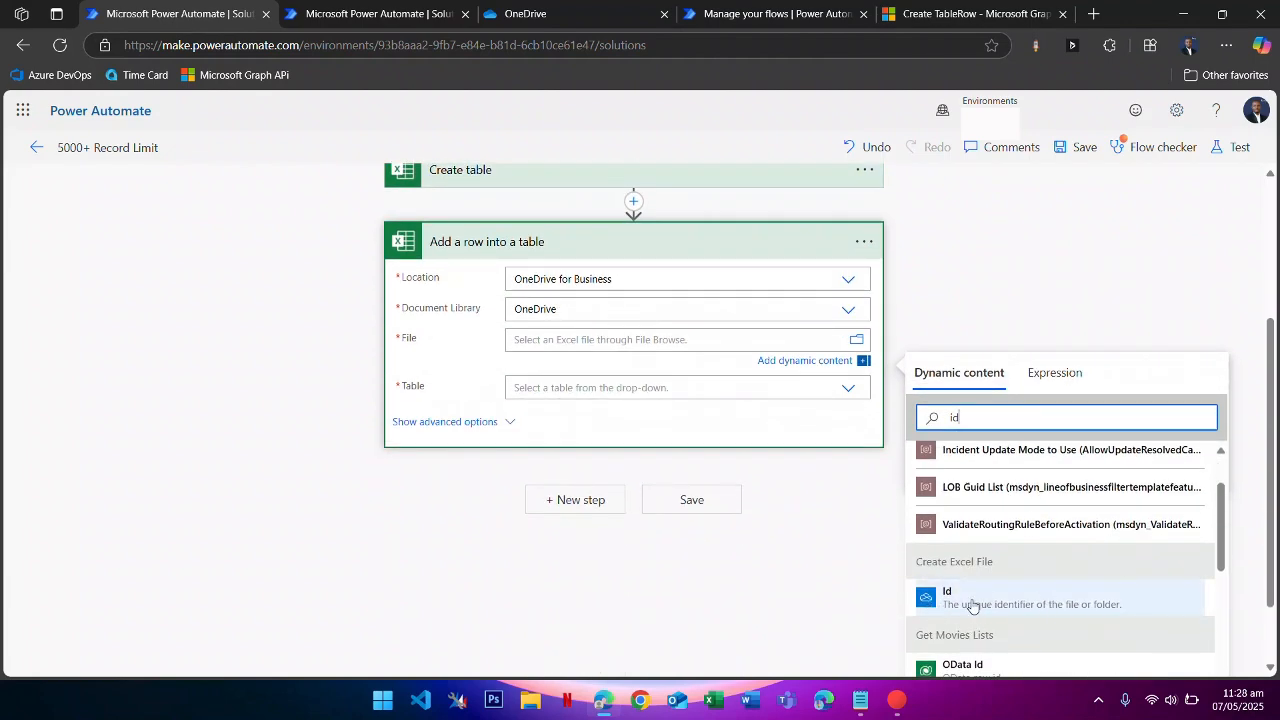
{"action": "left_click", "coordinate": [955, 598]}
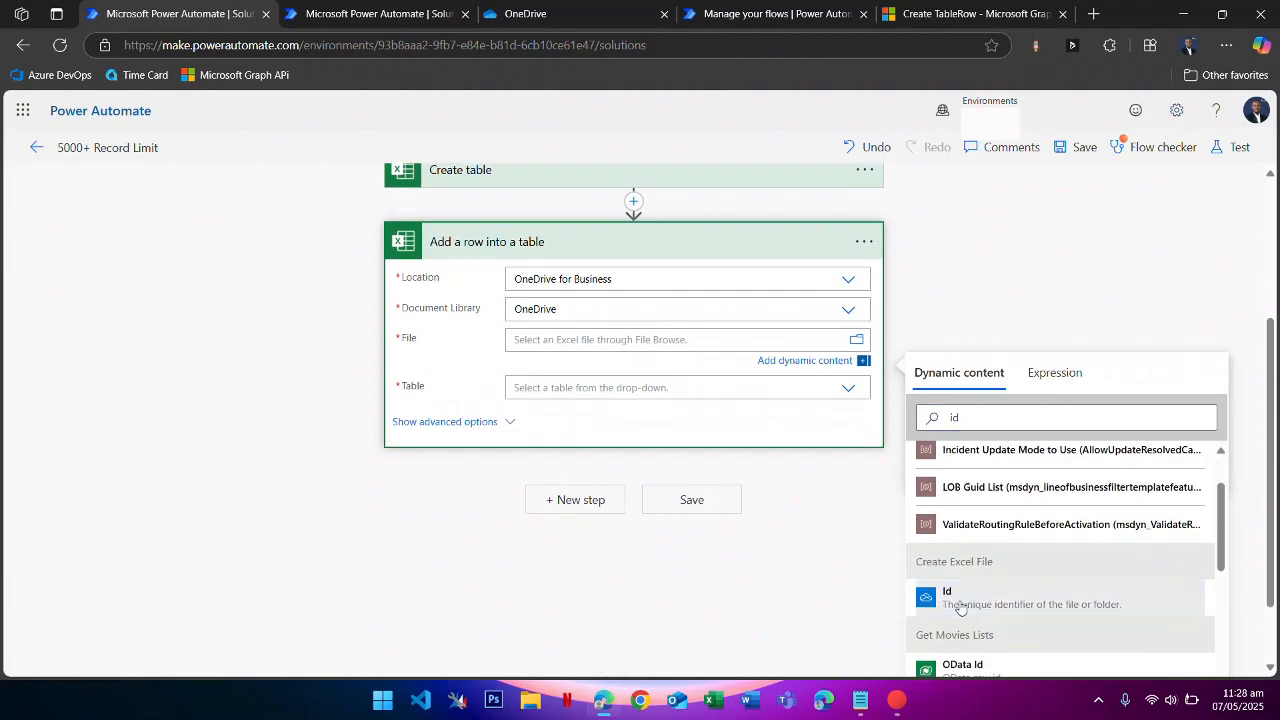
- Set the Add a row into a table action's Table to a custom value, the name dynamic content from Create table
{"action": "left_click", "coordinate": [532, 388]}
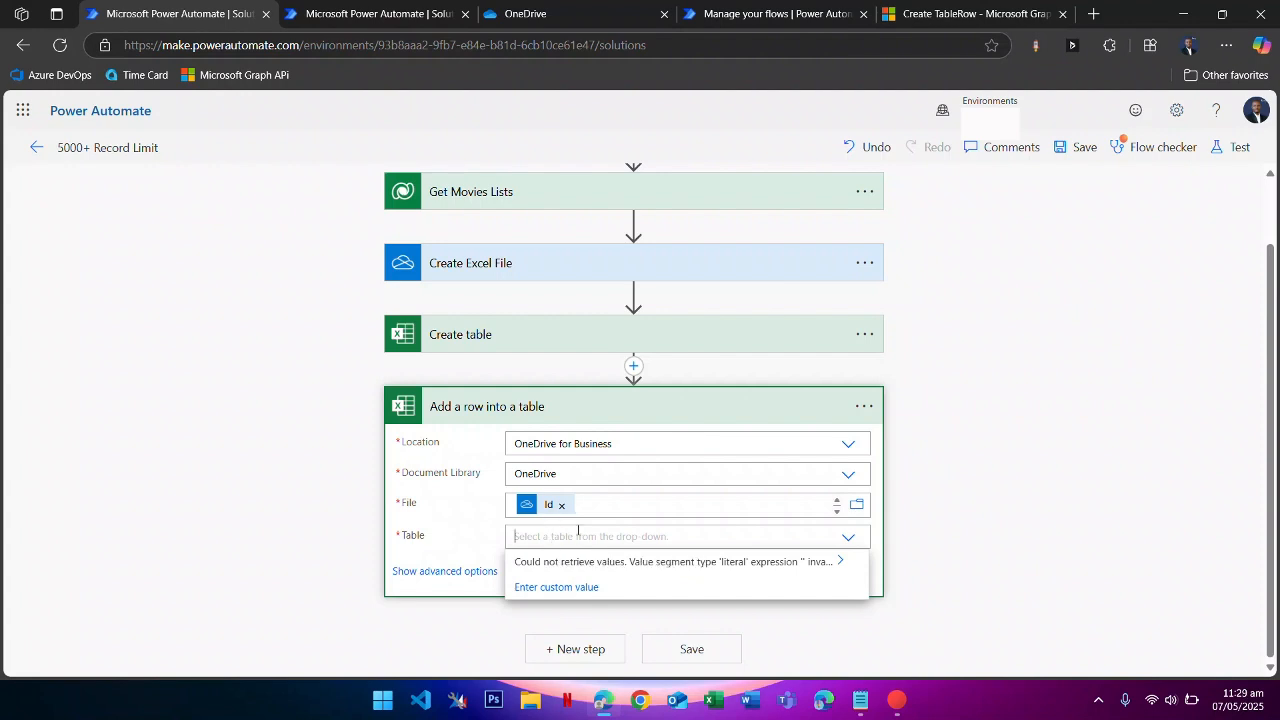
{"action": "left_click", "coordinate": [566, 588]}
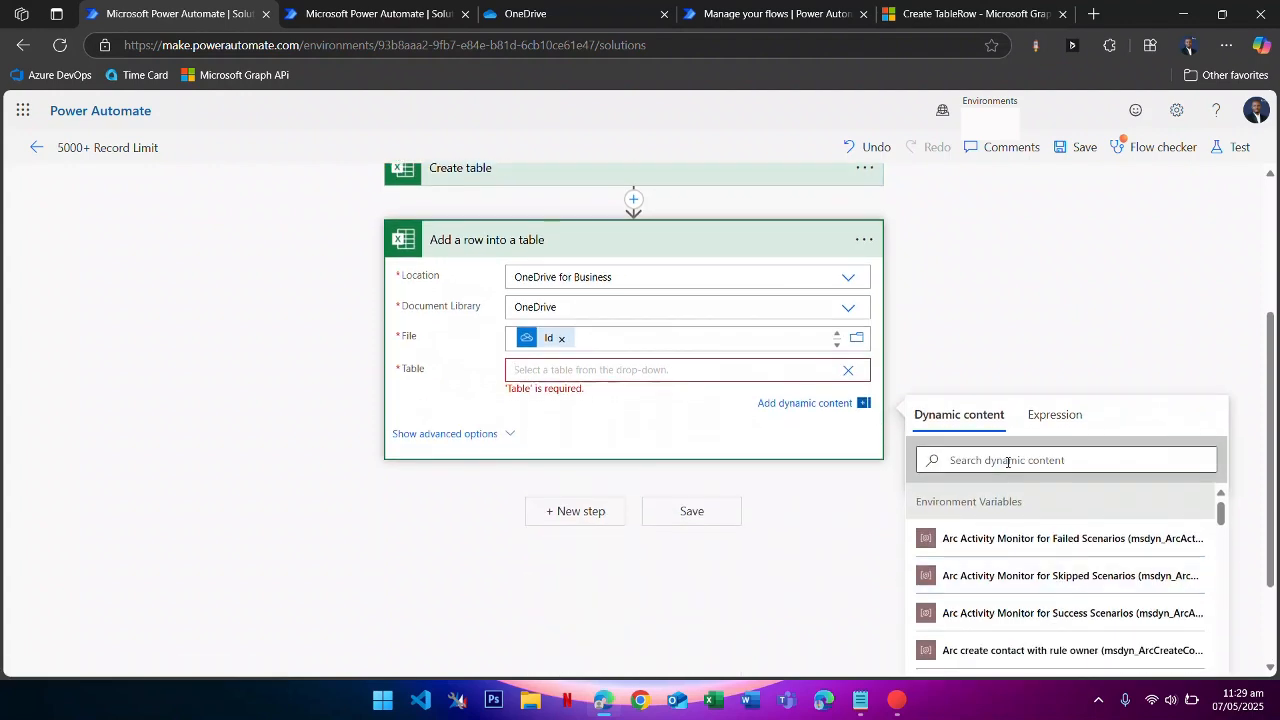
{"action": "left_click", "coordinate": [1007, 462]}
{"action": "type", "text": "name"}
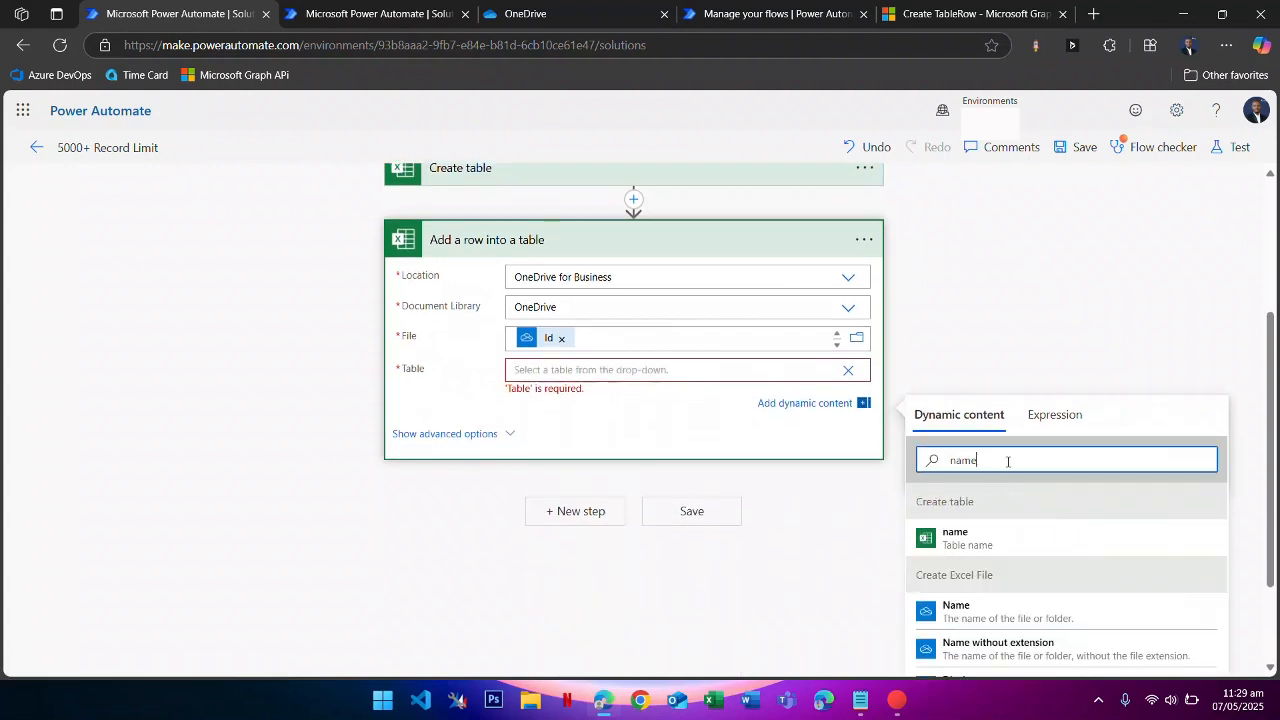
{"action": "left_click", "coordinate": [995, 543]}
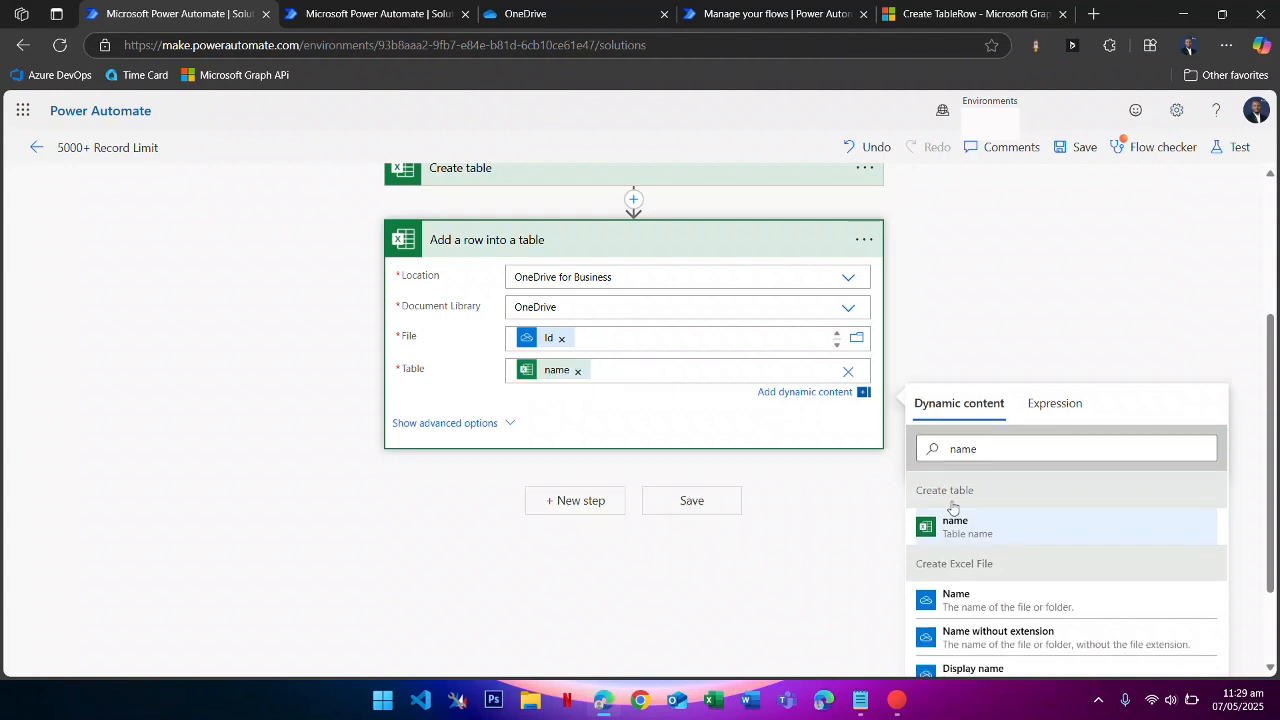
- Start a JSON object in the Add a row into a table action's Row field with the key "Title" between braces
{"action": "left_click", "coordinate": [569, 427]}
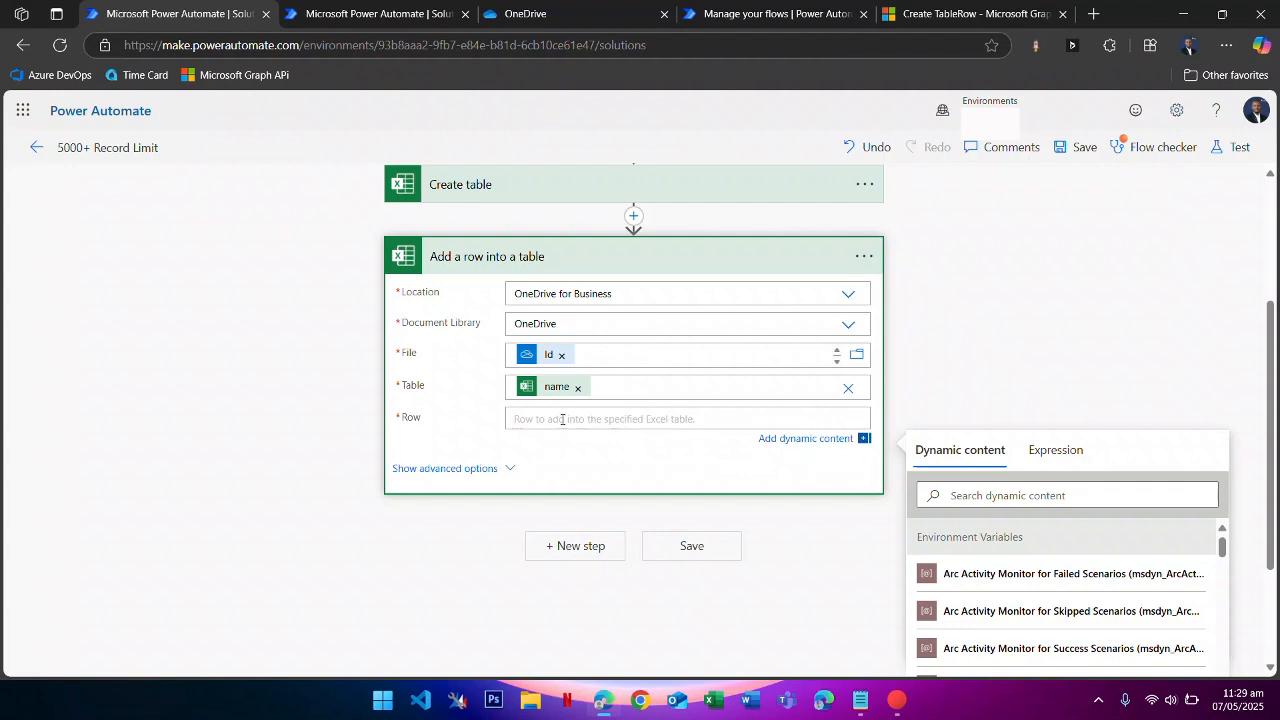
{"action": "type", "text": "{"}
{"action": "key", "text": "Return"}
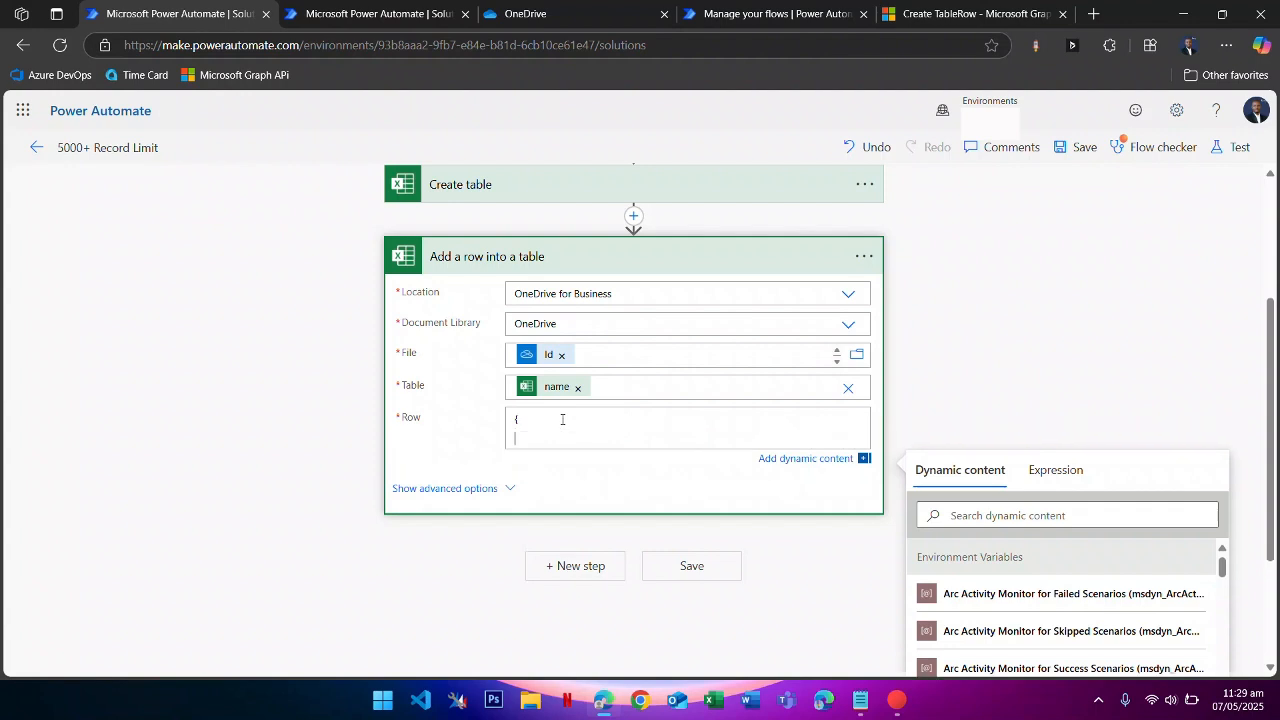
{"action": "key", "text": "Return"}
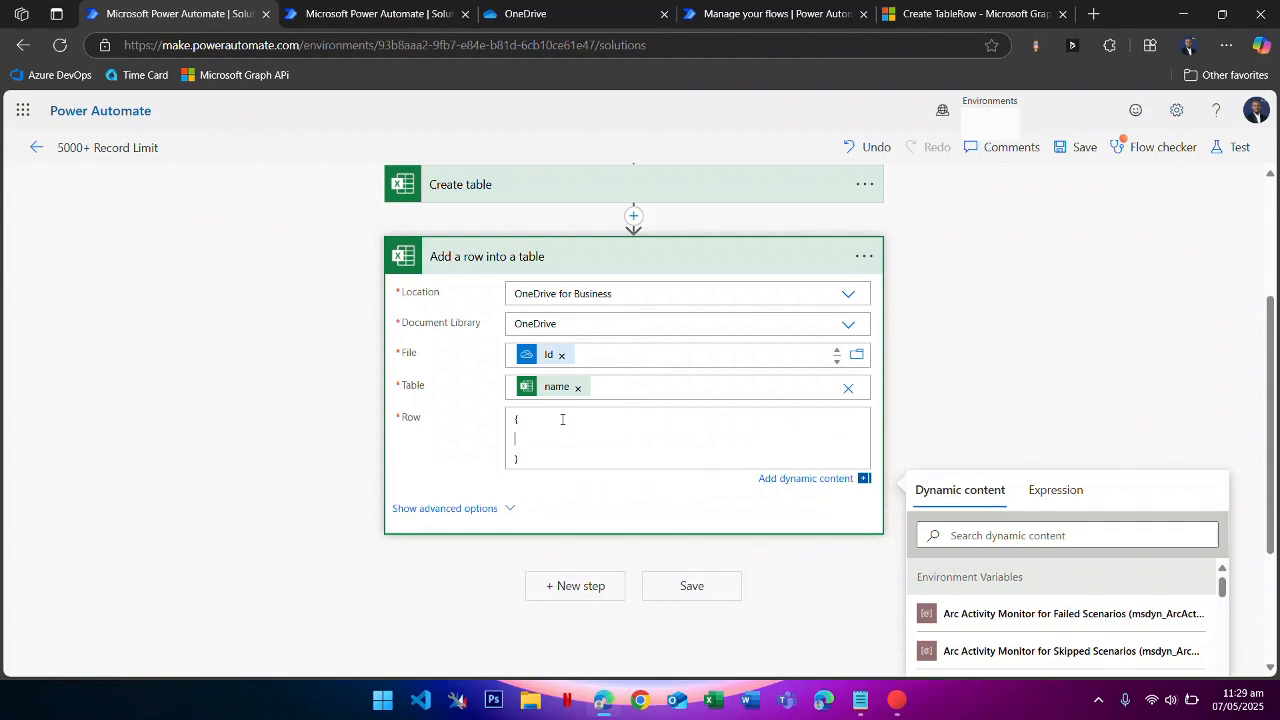
{"action": "type", "text": "\"Title\""}
- Expand the Create table action and copy its Columns names text, Title,Genre,Studio,Release Date,Language
{"action": "scroll", "coordinate": [562, 419], "scroll_direction": "up", "scroll_amount": 1}
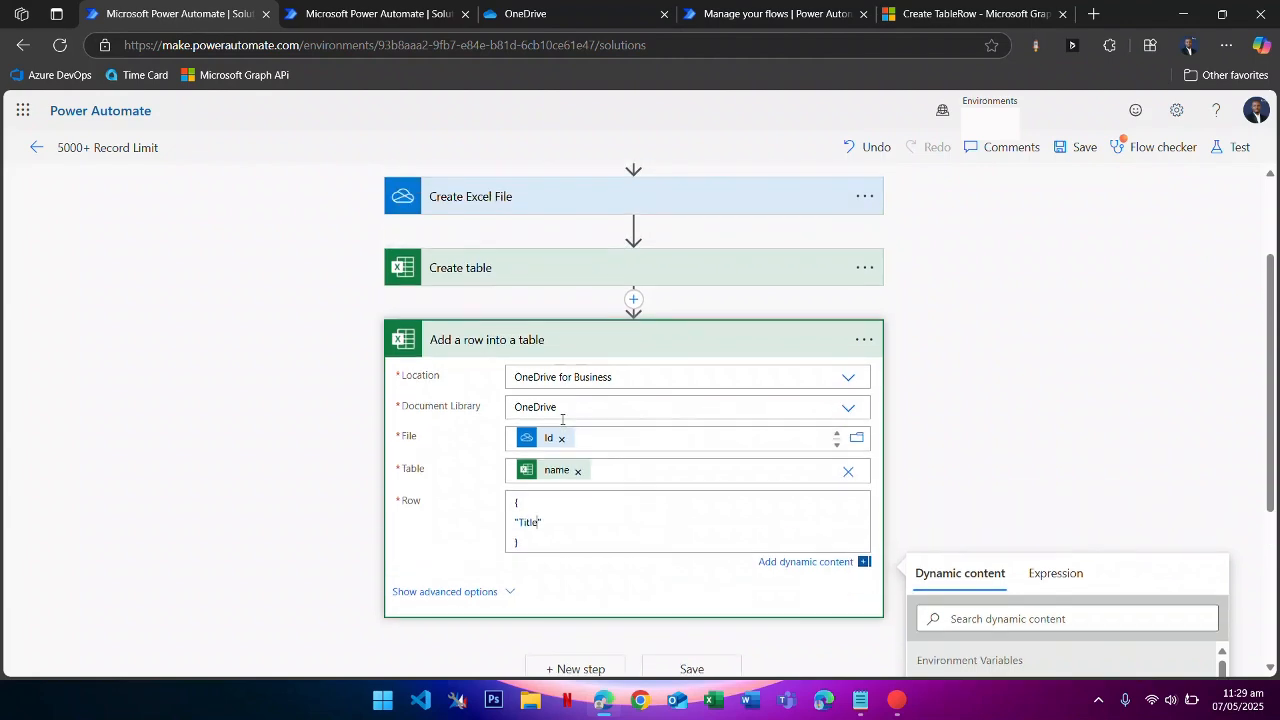
{"action": "scroll", "coordinate": [562, 419], "scroll_direction": "up", "scroll_amount": 1}
{"action": "left_click", "coordinate": [492, 286]}
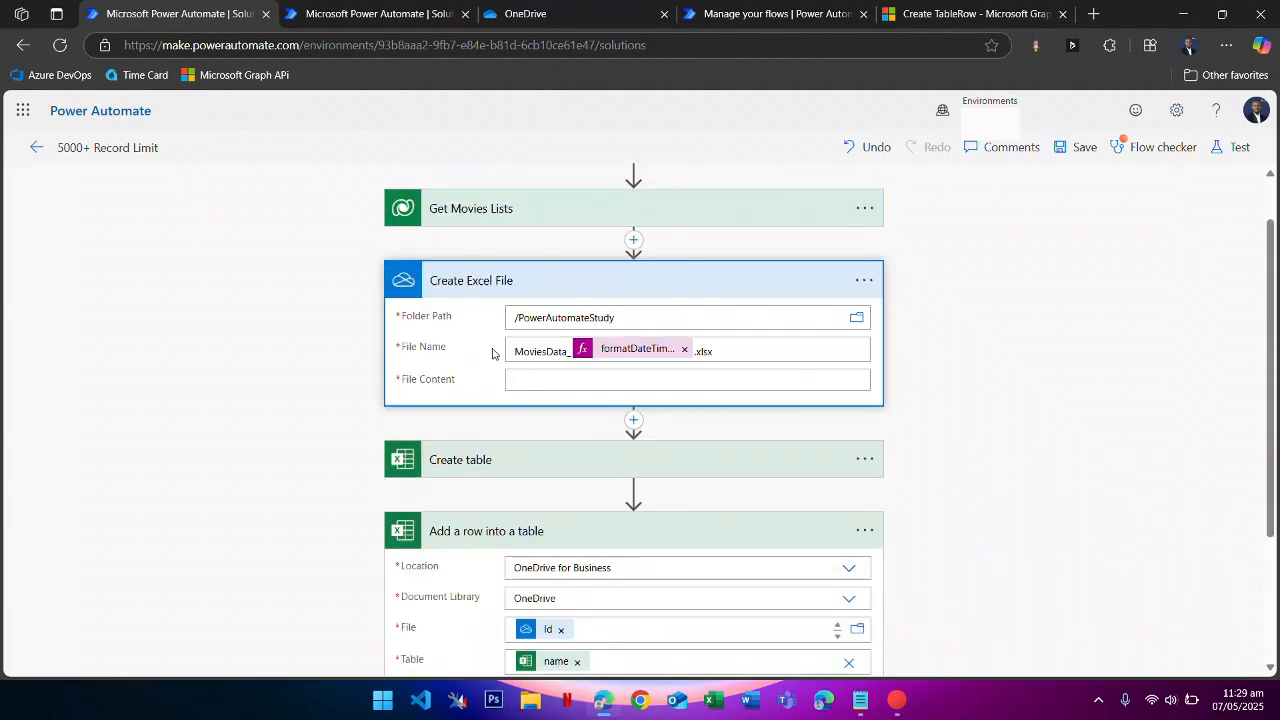
{"action": "left_click", "coordinate": [491, 285]}
{"action": "left_click", "coordinate": [483, 357]}
{"action": "scroll", "coordinate": [540, 424], "scroll_direction": "down", "scroll_amount": 2}
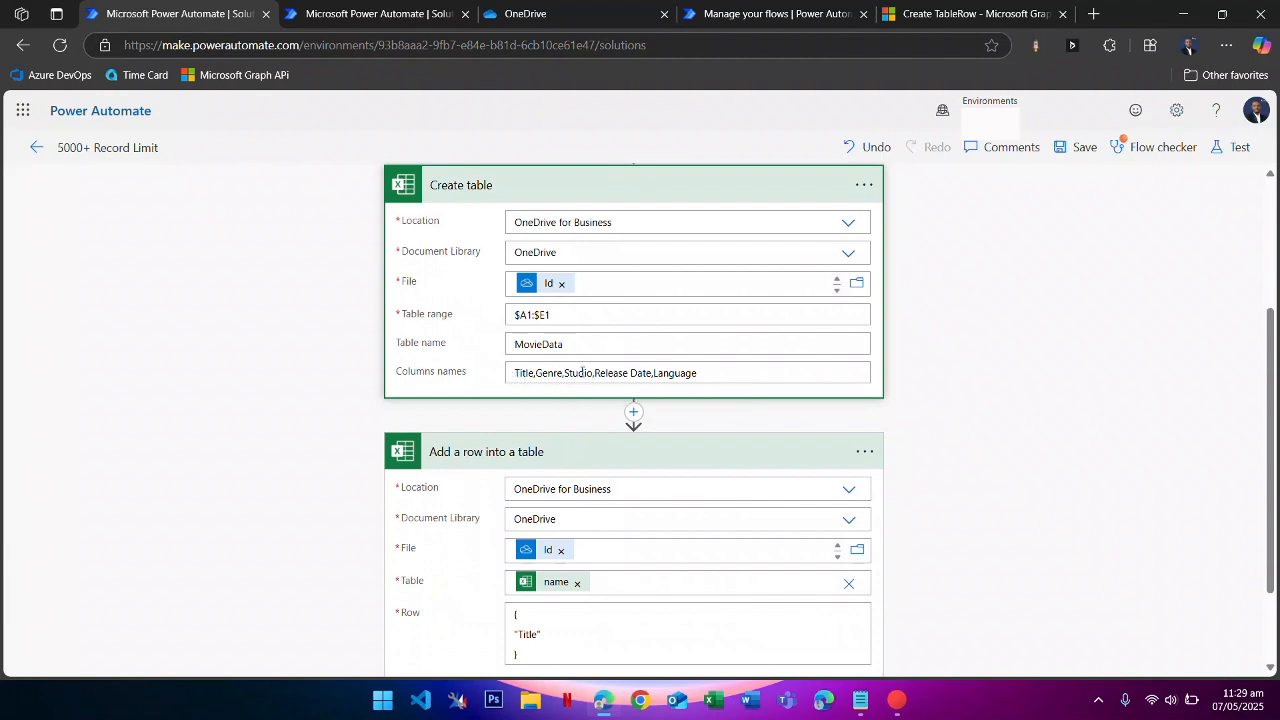
{"action": "left_click_drag", "start_coordinate": [688, 378], "coordinate": [505, 388]}
{"action": "key", "text": "ctrl+c"}
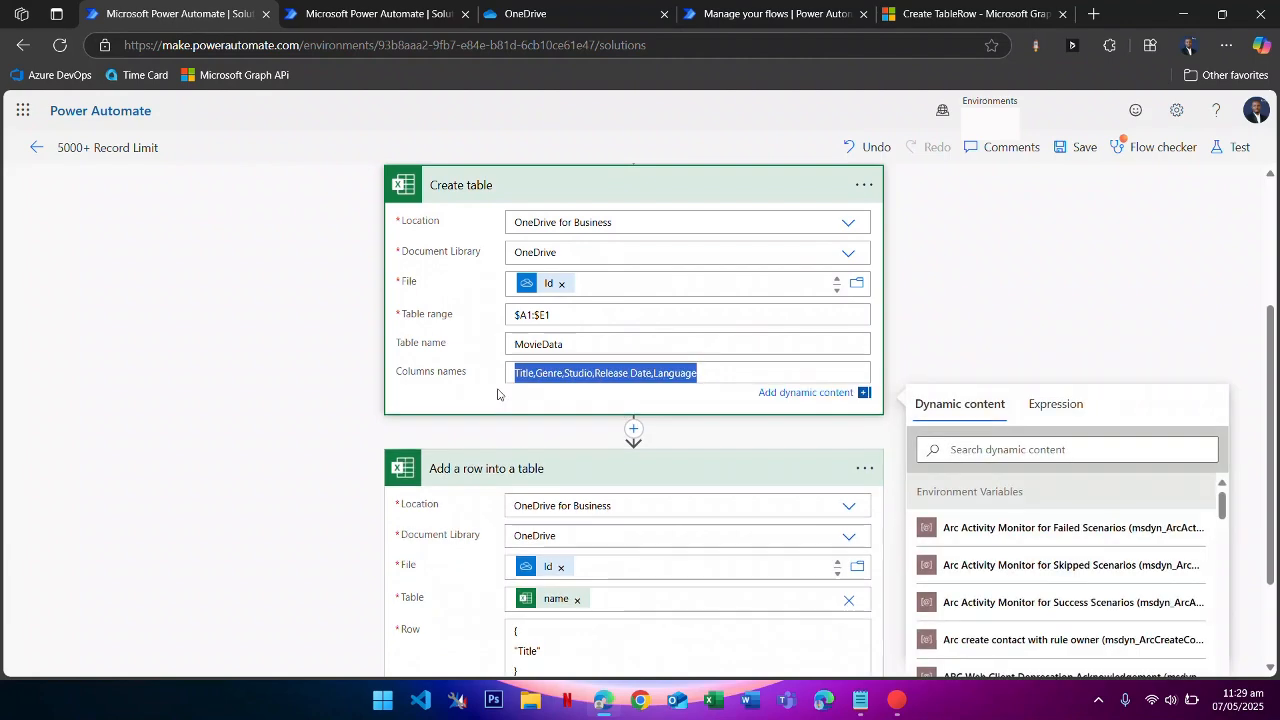
- Replace the "Title" line in the Add a row into a table action's Row field with the copied column names
{"action": "scroll", "coordinate": [560, 490], "scroll_direction": "down", "scroll_amount": 2}
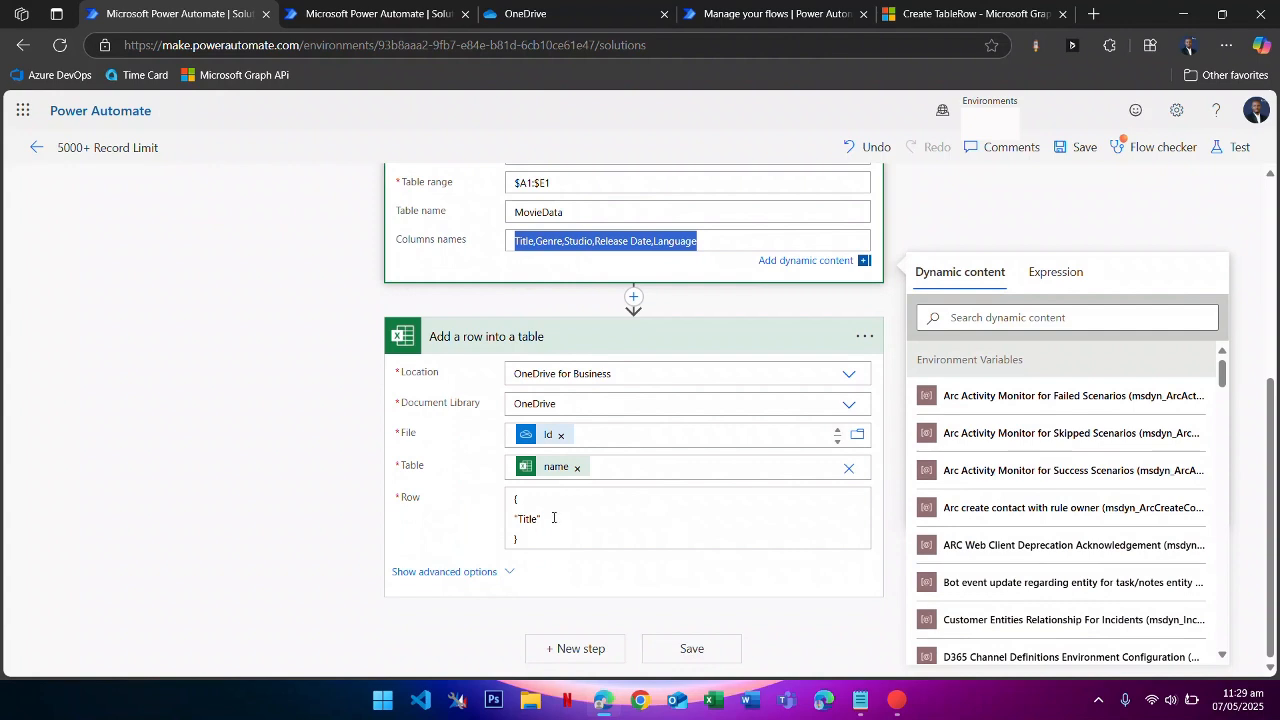
{"action": "triple_click", "coordinate": [548, 518]}
{"action": "key", "text": "ctrl+v"}
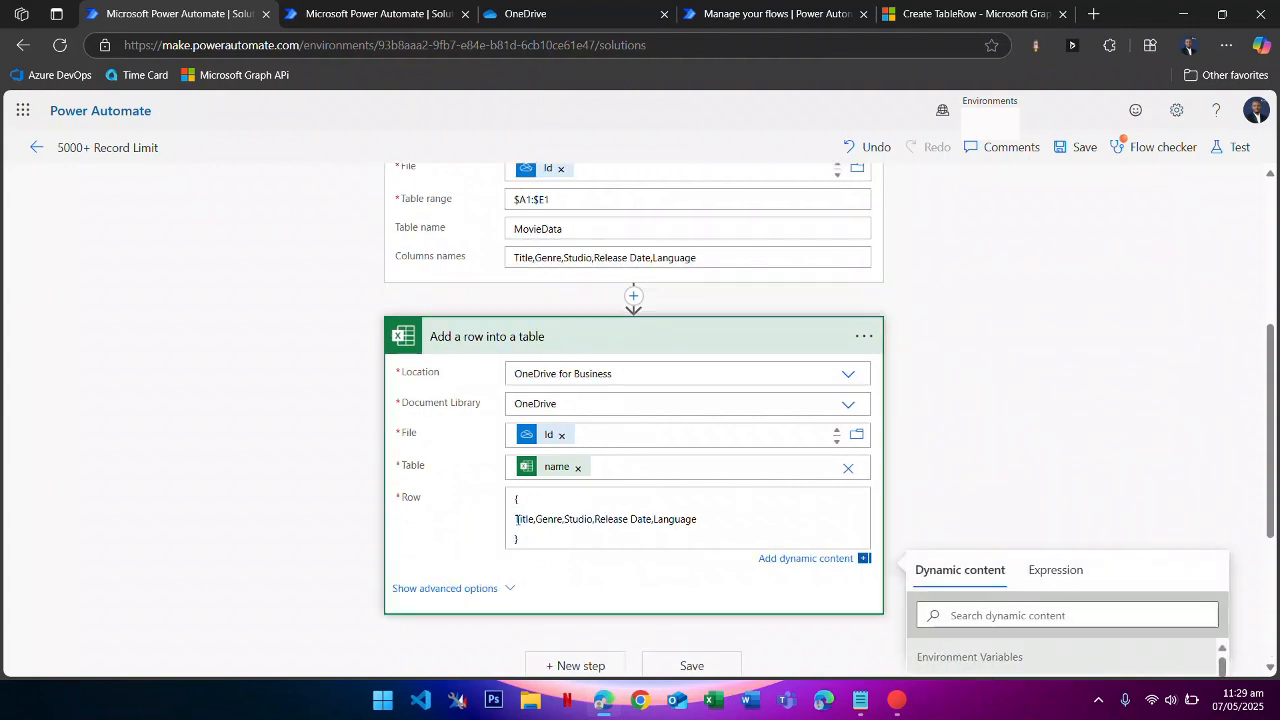
- Wrap Title in double quotes in the Row field's pasted column list and add a colon after it, keeping the list on one line
{"action": "left_click", "coordinate": [515, 519]}
{"action": "type", "text": "\""}
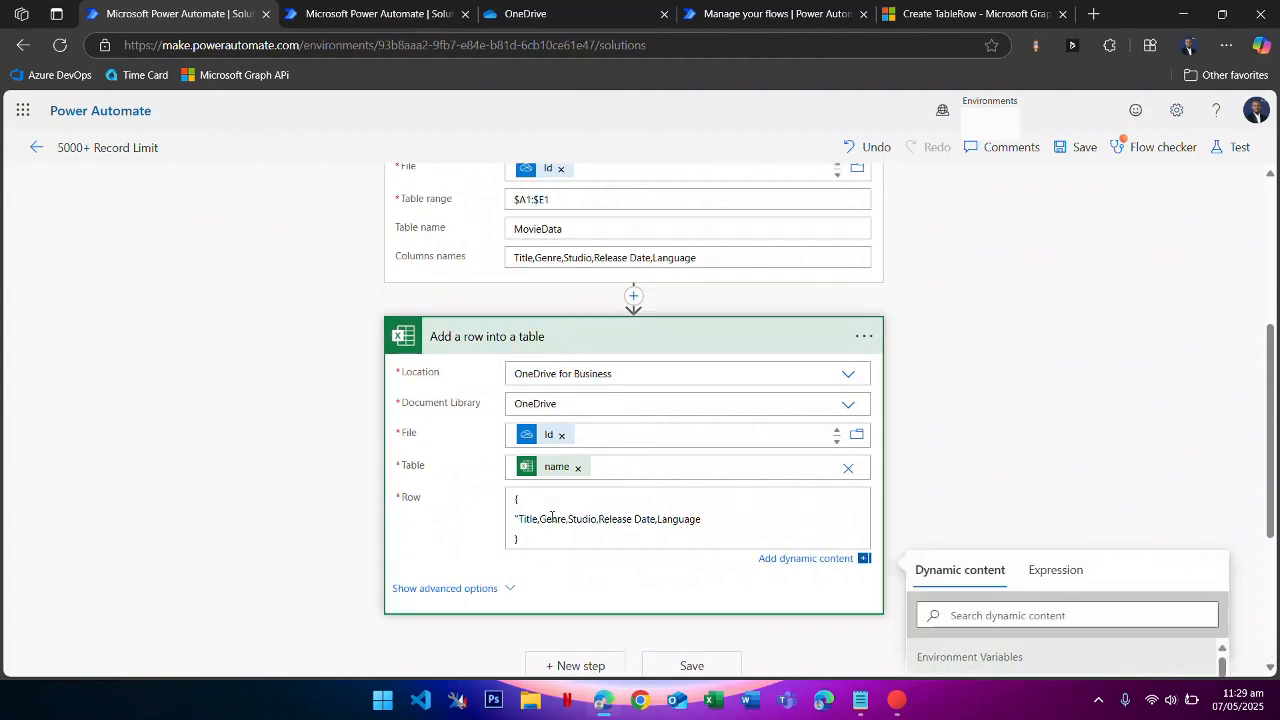
{"action": "left_click", "coordinate": [540, 519]}
{"action": "type", "text": "\""}
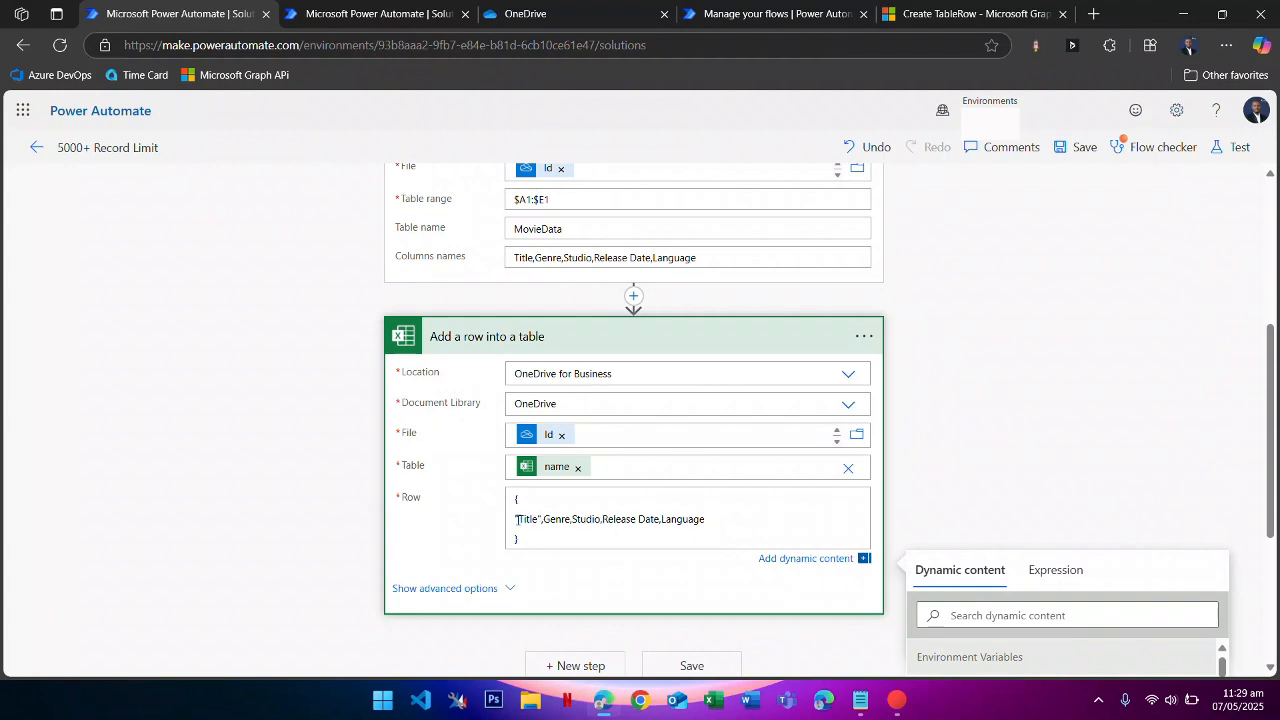
{"action": "type", "text": ":"}
{"action": "key", "text": "Return"}
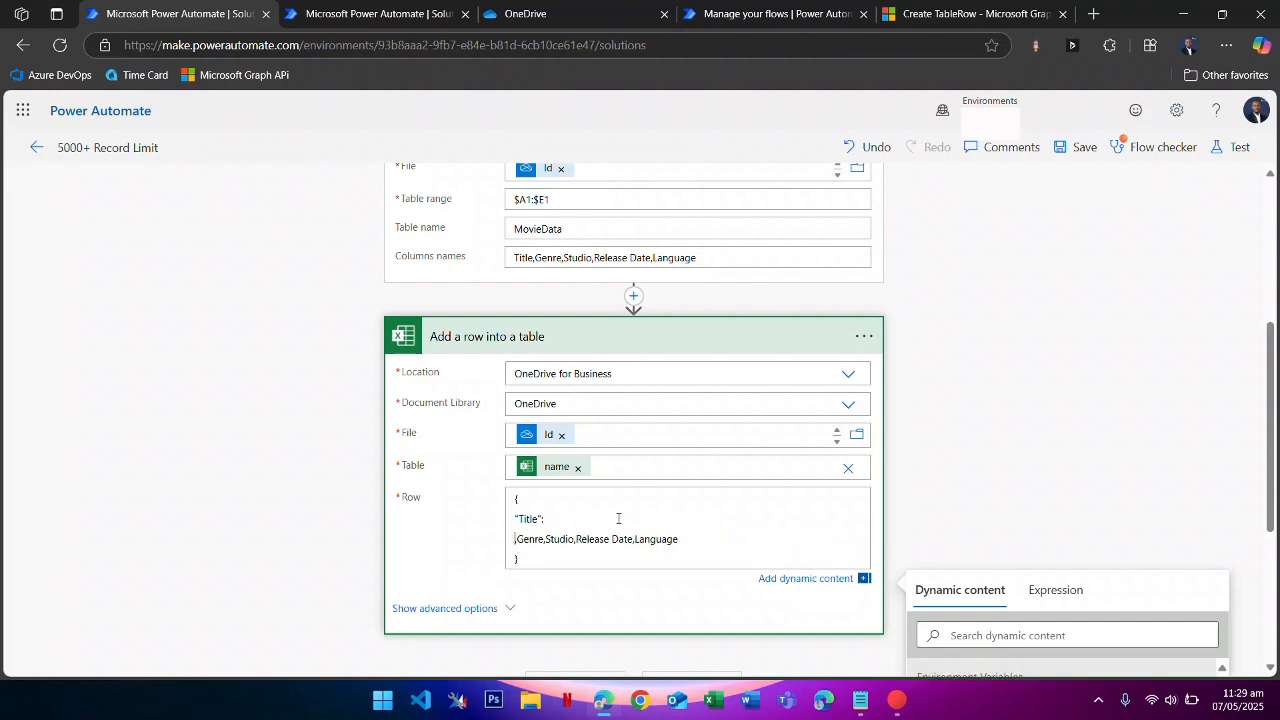
{"action": "key", "text": "BackSpace"}
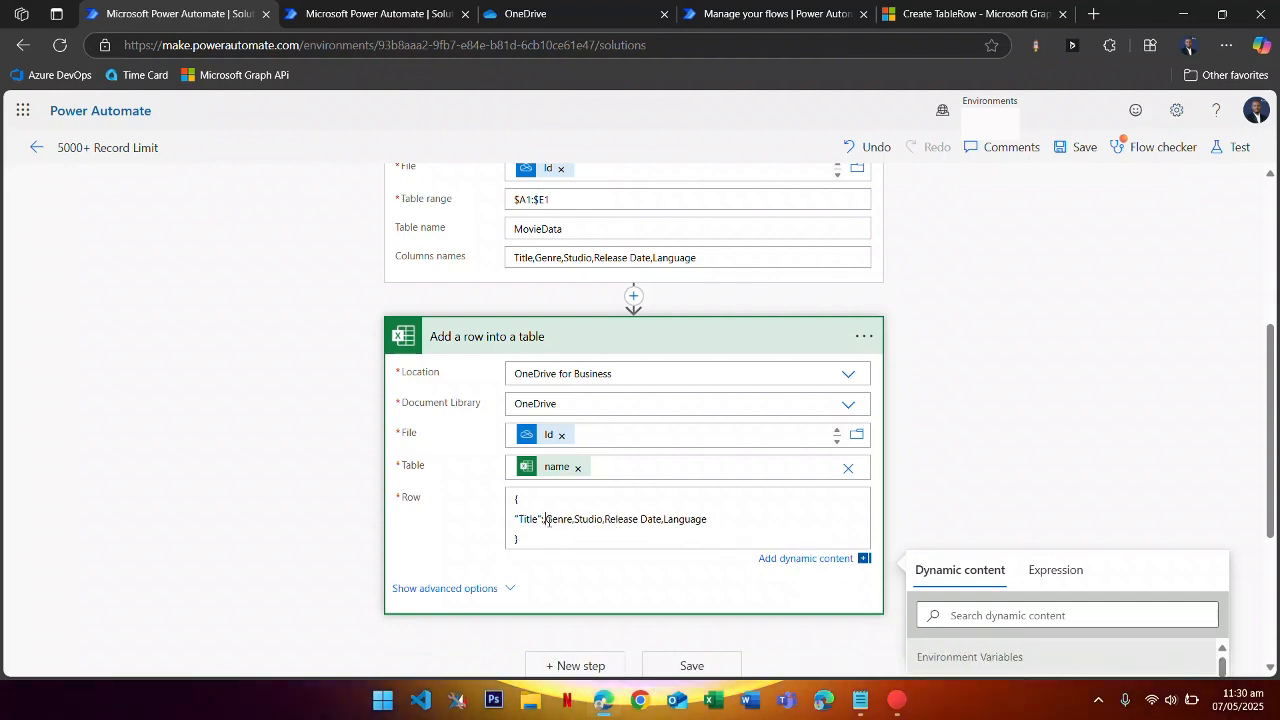
- In the Row JSON, move the column names after "Title": to a new line and insert Movie Title dynamic content as the Title value
{"action": "left_click", "coordinate": [546, 520]}
{"action": "key", "text": "Return"}
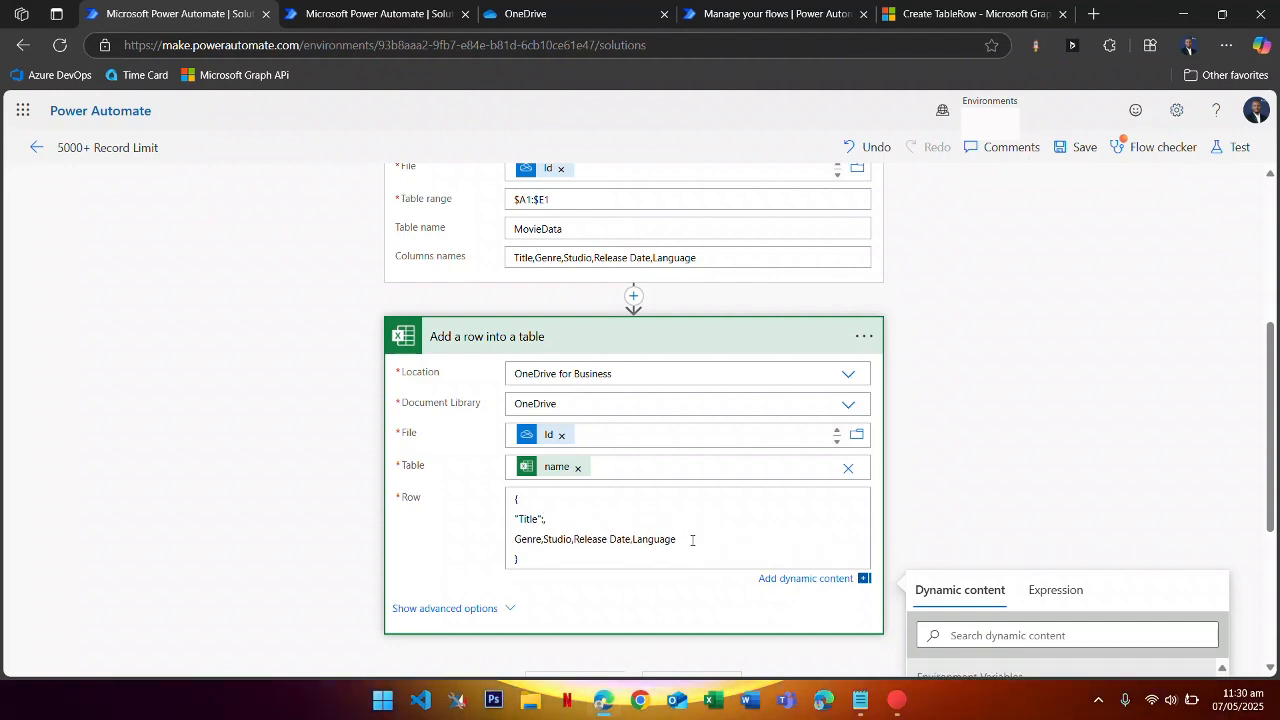
{"action": "left_click", "coordinate": [999, 636]}
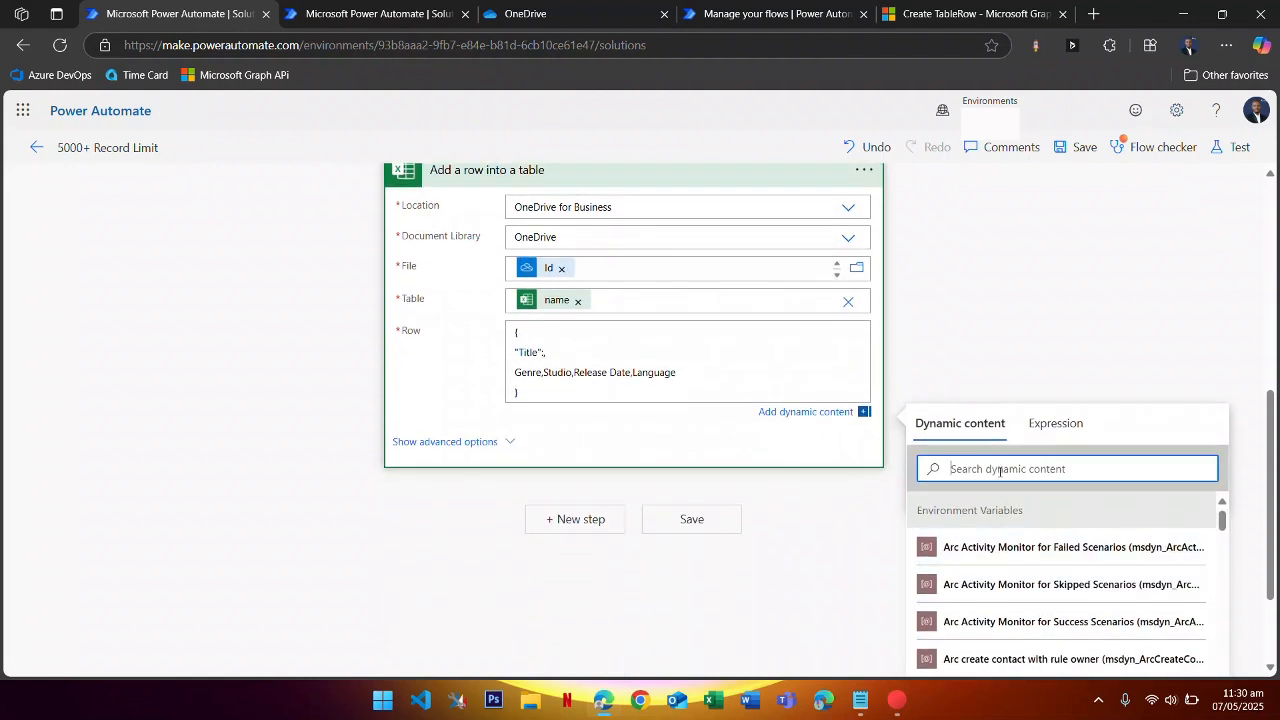
{"action": "type", "text": "tit"}
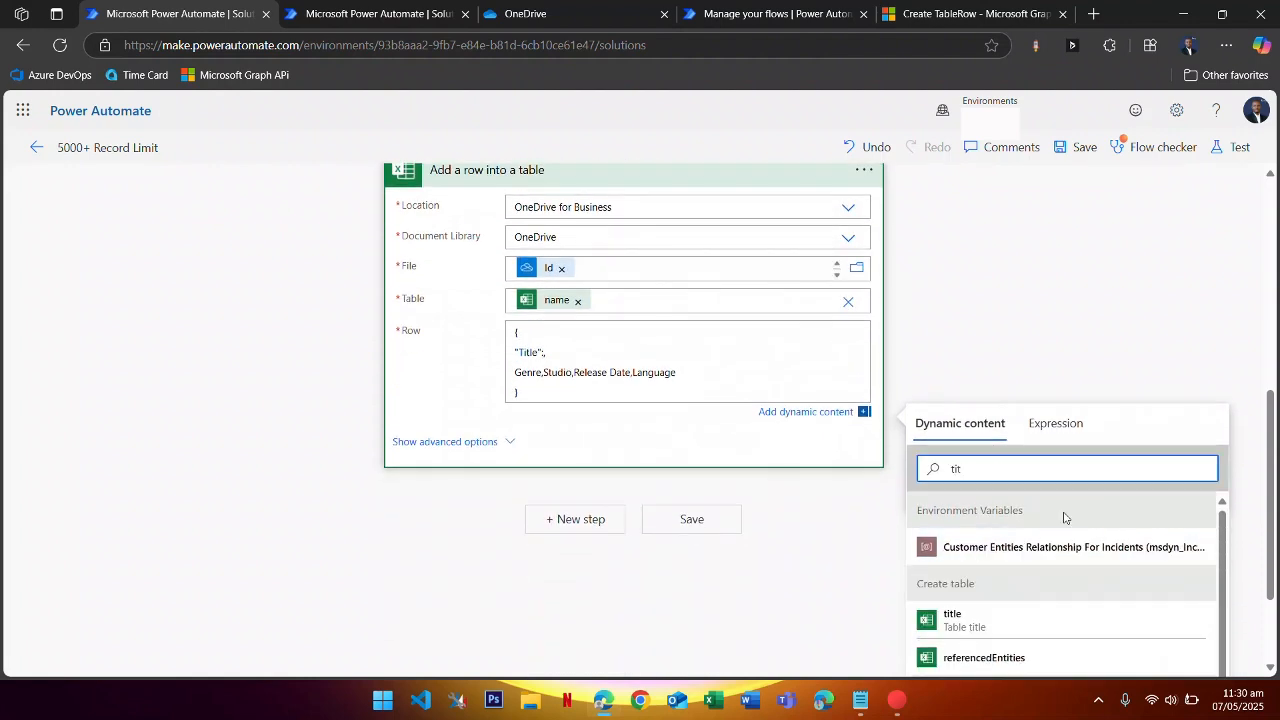
{"action": "scroll", "coordinate": [1064, 517], "scroll_direction": "down", "scroll_amount": 1}
{"action": "key", "text": "ctrl+a"}
{"action": "type", "text": "mo"}
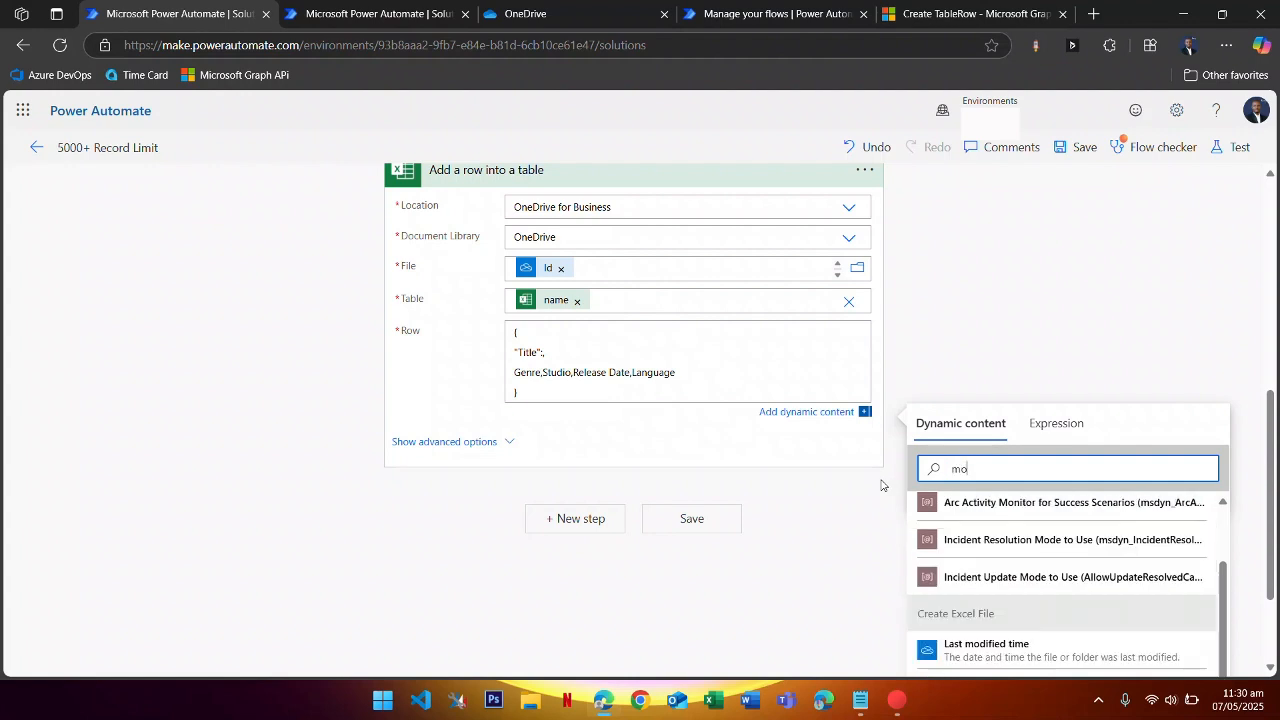
{"action": "type", "text": "vi"}
{"action": "left_click", "coordinate": [972, 547]}
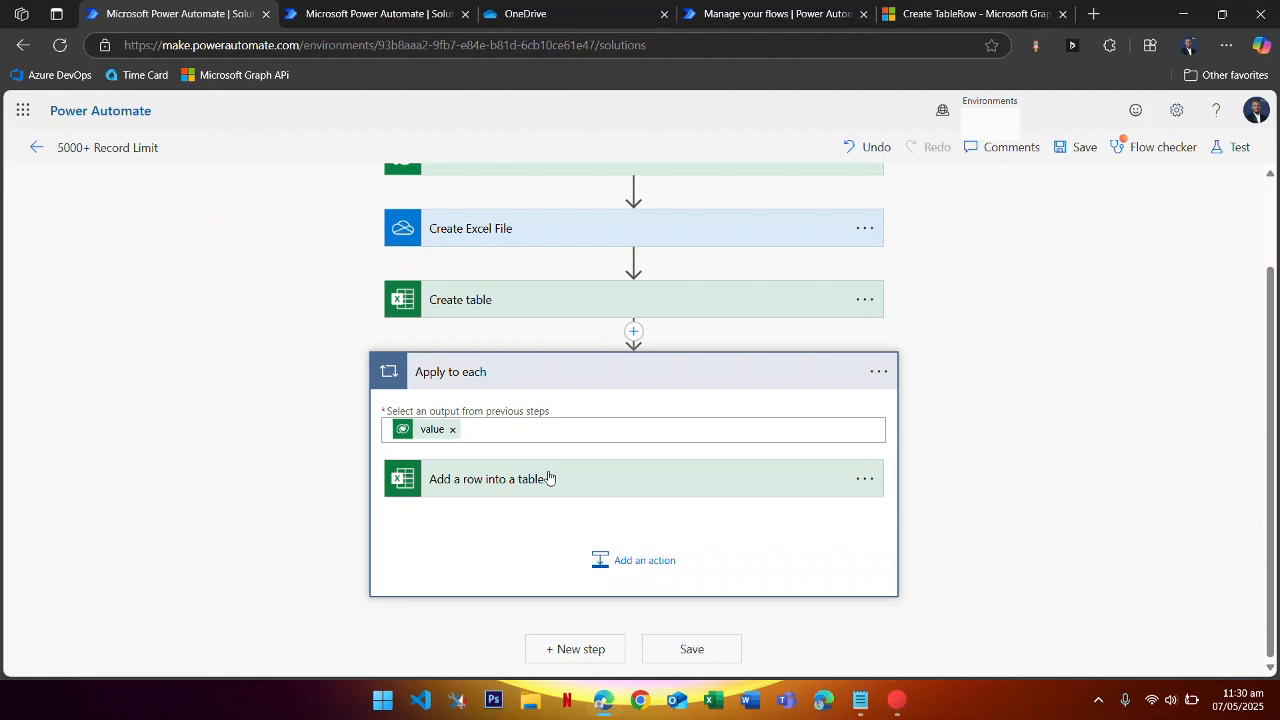
- Reopen the Add a row into a table action and turn Genre into a quoted Row key with the Genre dynamic content as its value
{"action": "left_click", "coordinate": [567, 480]}
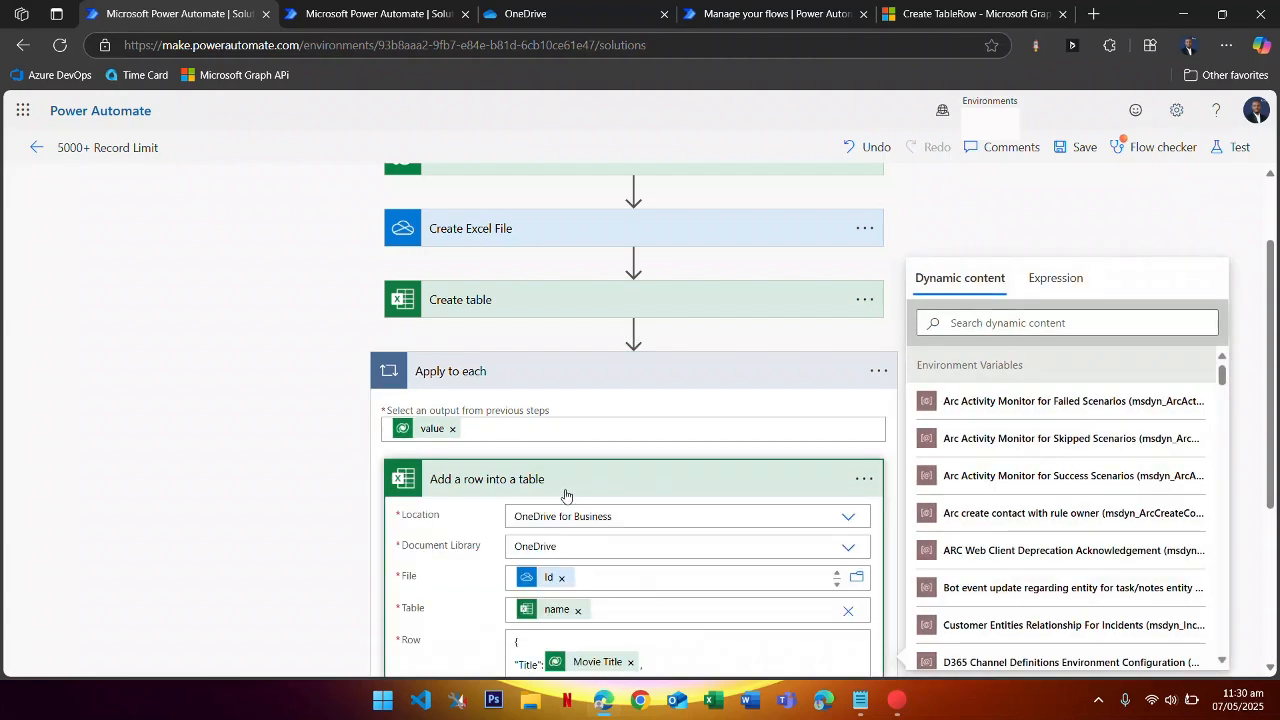
{"action": "scroll", "coordinate": [565, 495], "scroll_direction": "down", "scroll_amount": 1}
{"action": "scroll", "coordinate": [562, 480], "scroll_direction": "down", "scroll_amount": 1}
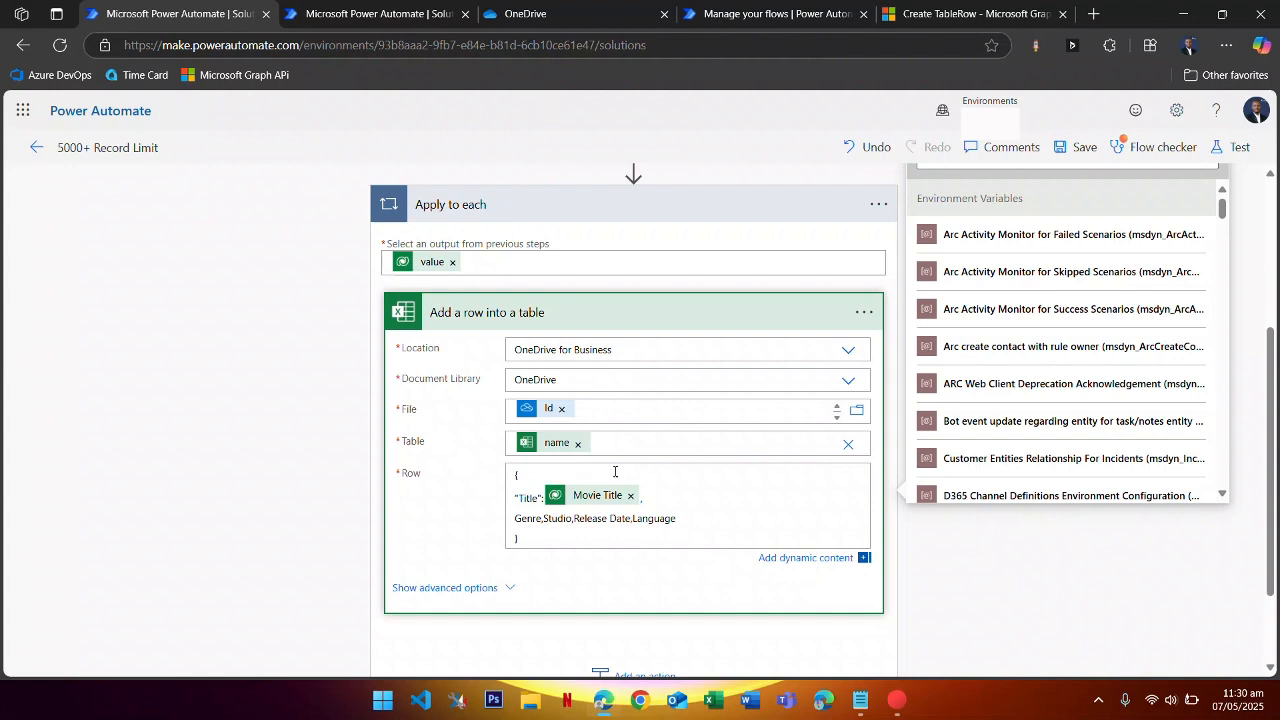
{"action": "scroll", "coordinate": [624, 474], "scroll_direction": "down", "scroll_amount": 1}
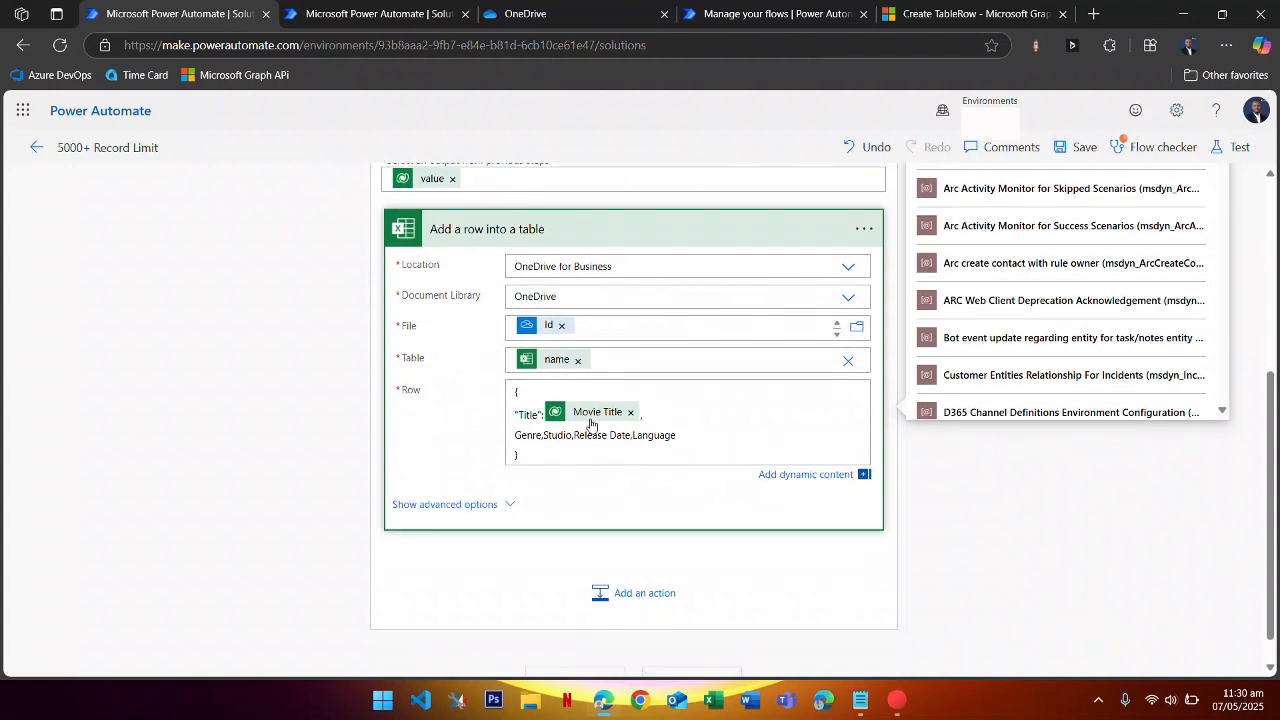
{"action": "left_click", "coordinate": [542, 437]}
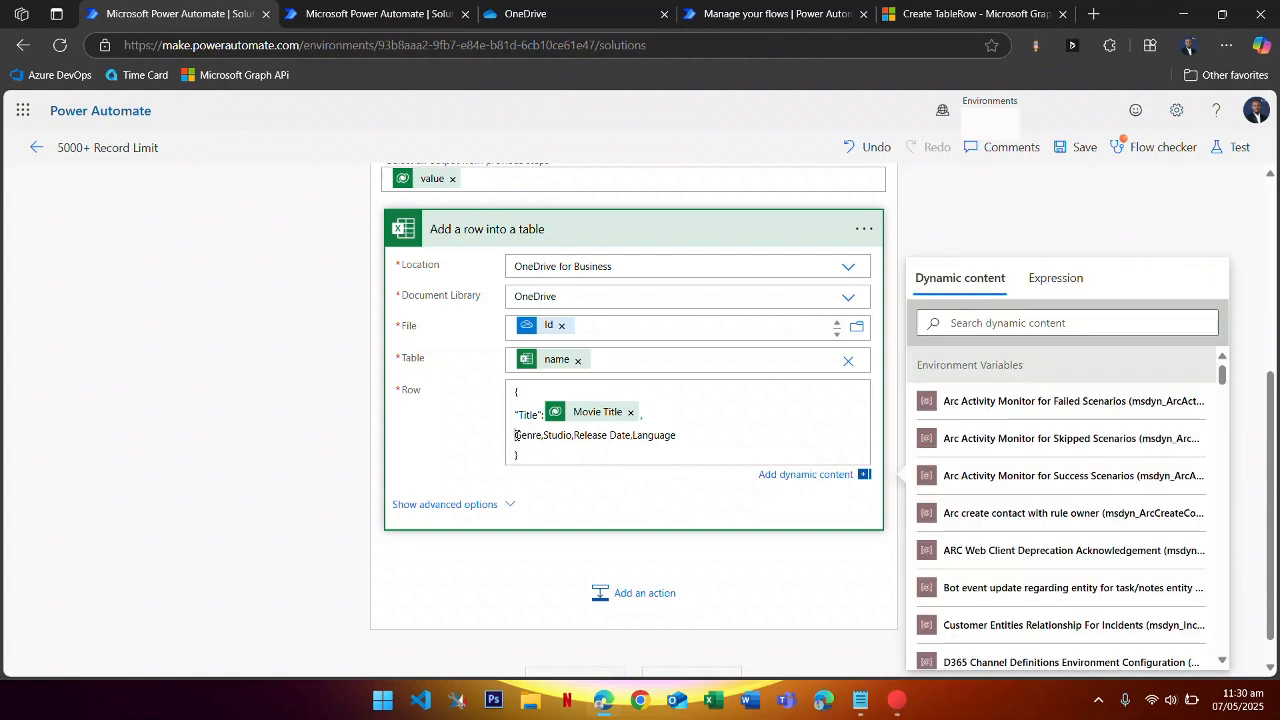
{"action": "left_click", "coordinate": [516, 435]}
{"action": "type", "text": "\""}
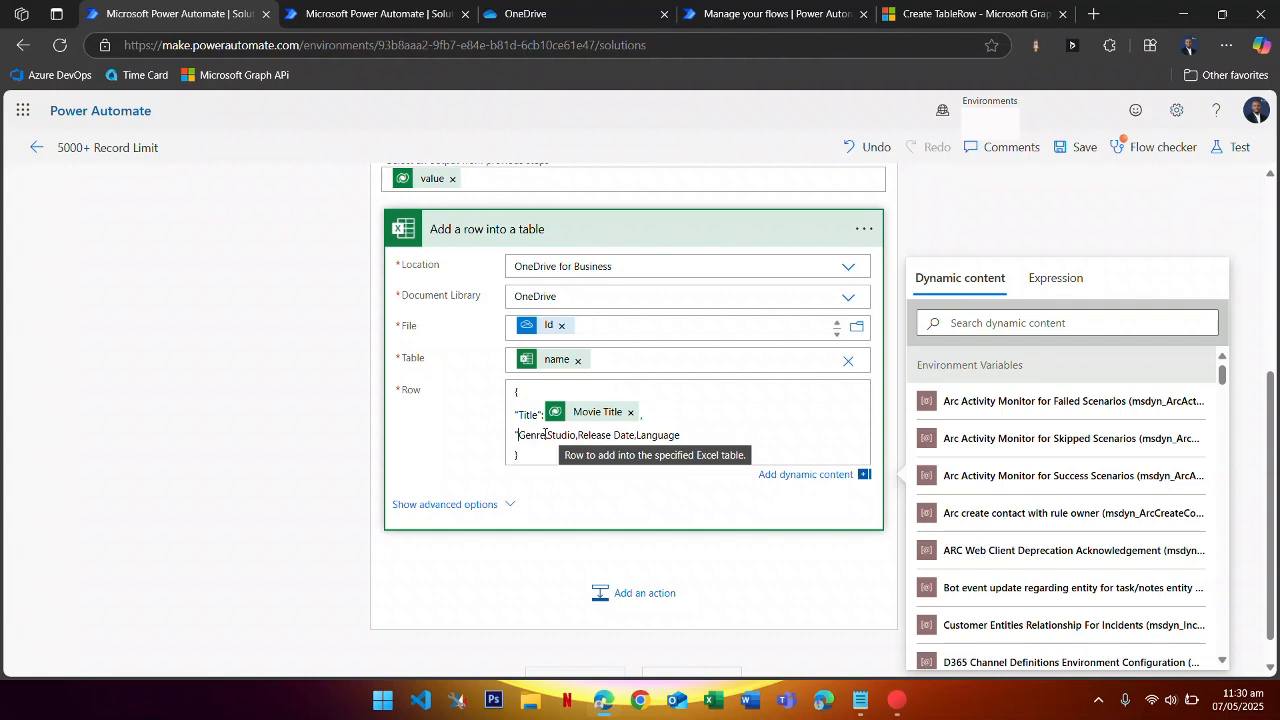
{"action": "left_click", "coordinate": [546, 434]}
{"action": "type", "text": "\":"}
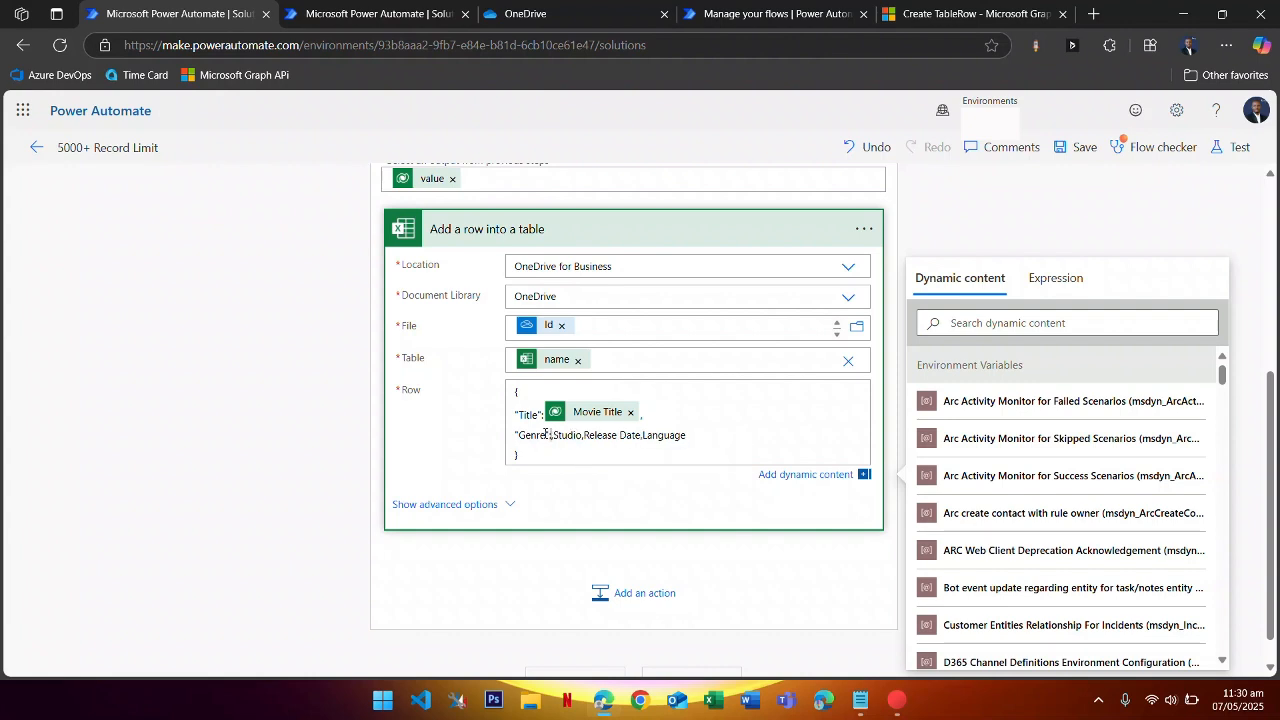
{"action": "left_click", "coordinate": [985, 326]}
{"action": "type", "text": "gen"}
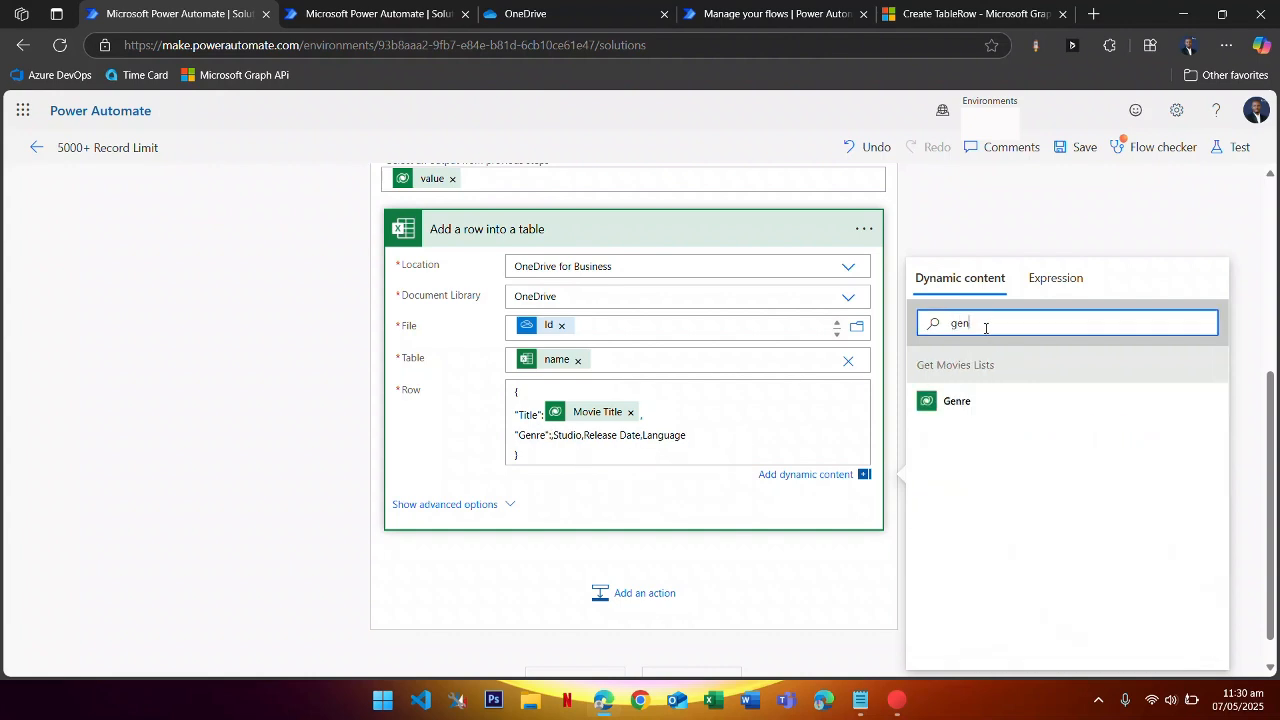
{"action": "left_click", "coordinate": [957, 401]}
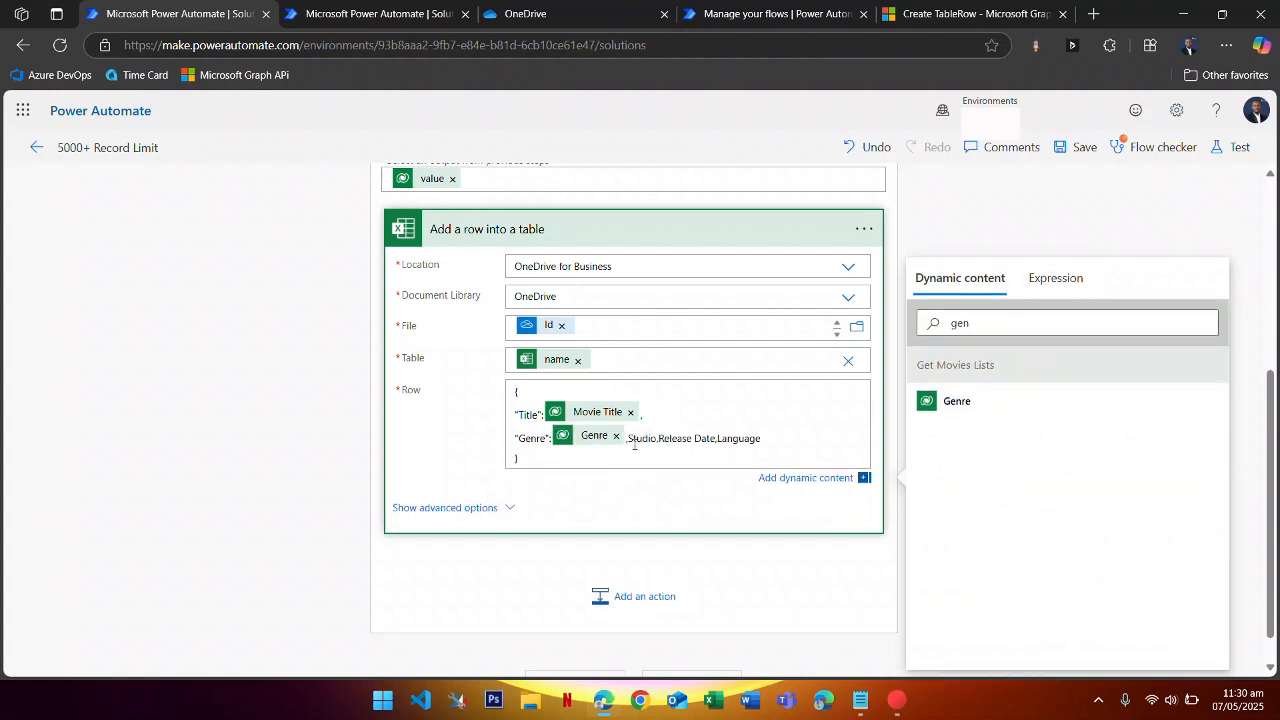
- Put Studio on its own line of the Row JSON as a quoted key and insert the Studio dynamic content beside it
{"action": "key", "text": "Return"}
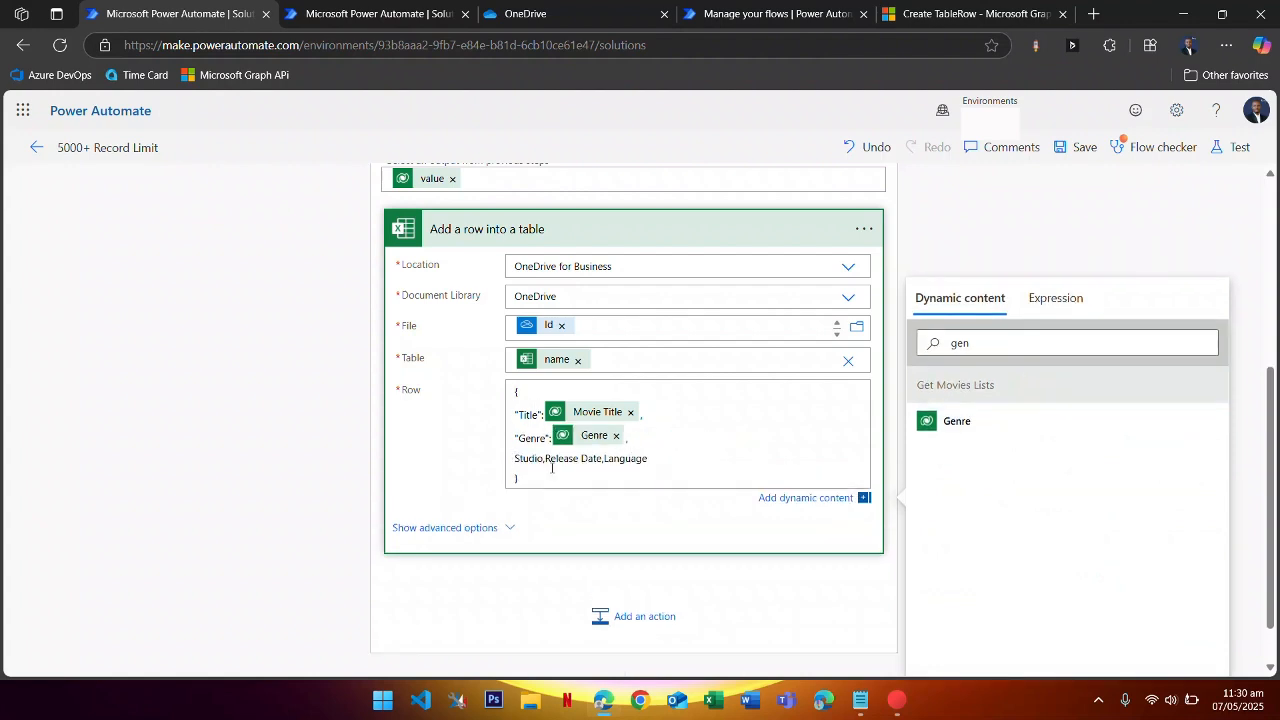
{"action": "type", "text": "\""}
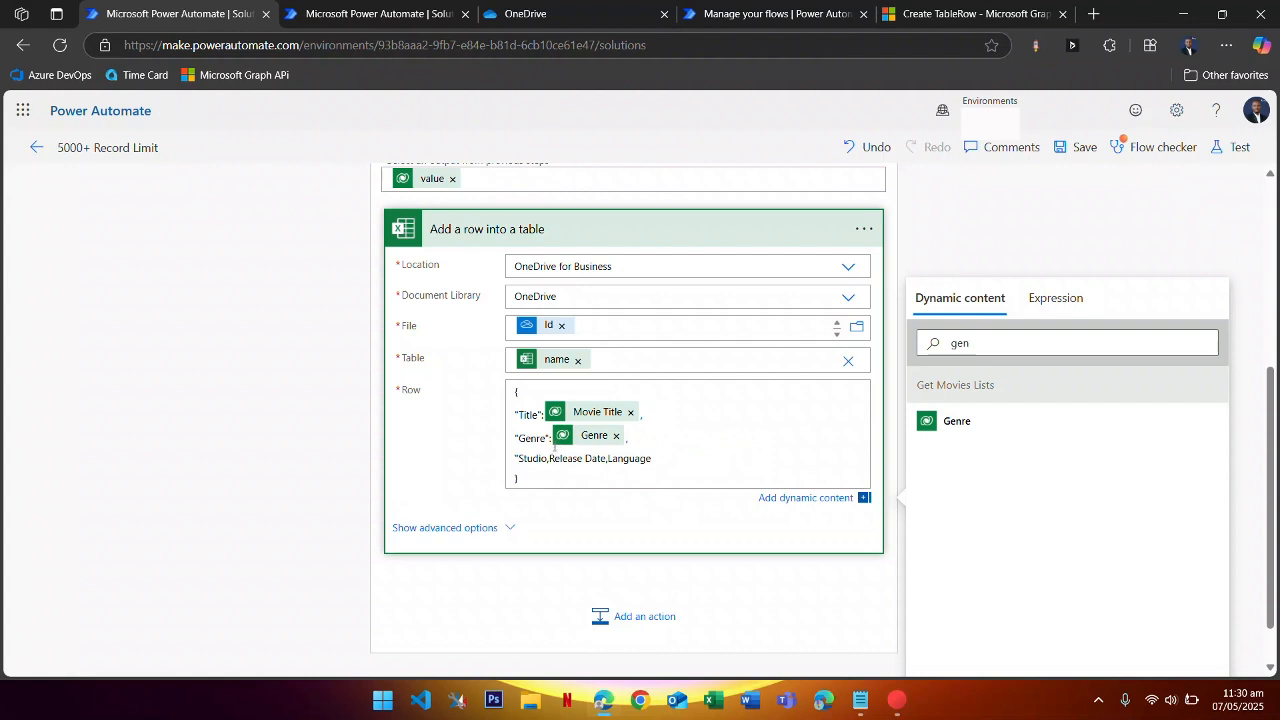
{"action": "type", "text": "\":"}
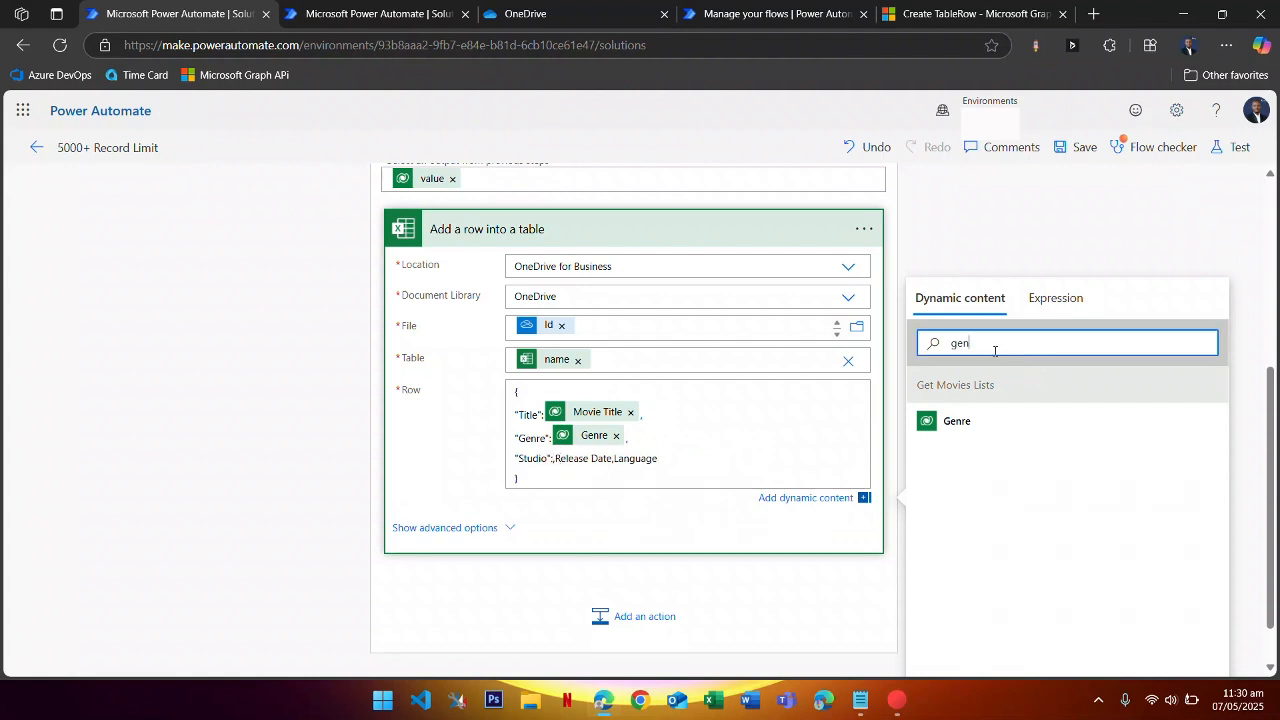
{"action": "left_click_drag", "start_coordinate": [997, 346], "coordinate": [895, 362]}
{"action": "type", "text": "stu"}
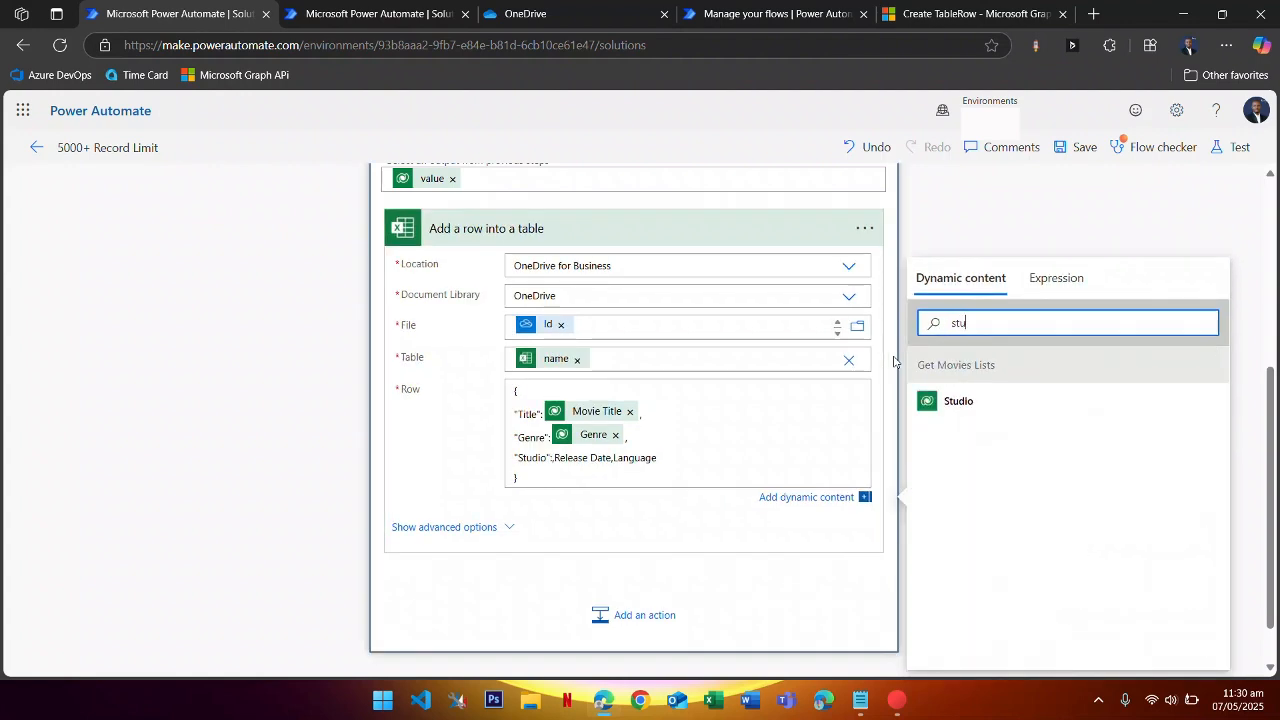
{"action": "left_click", "coordinate": [960, 404]}
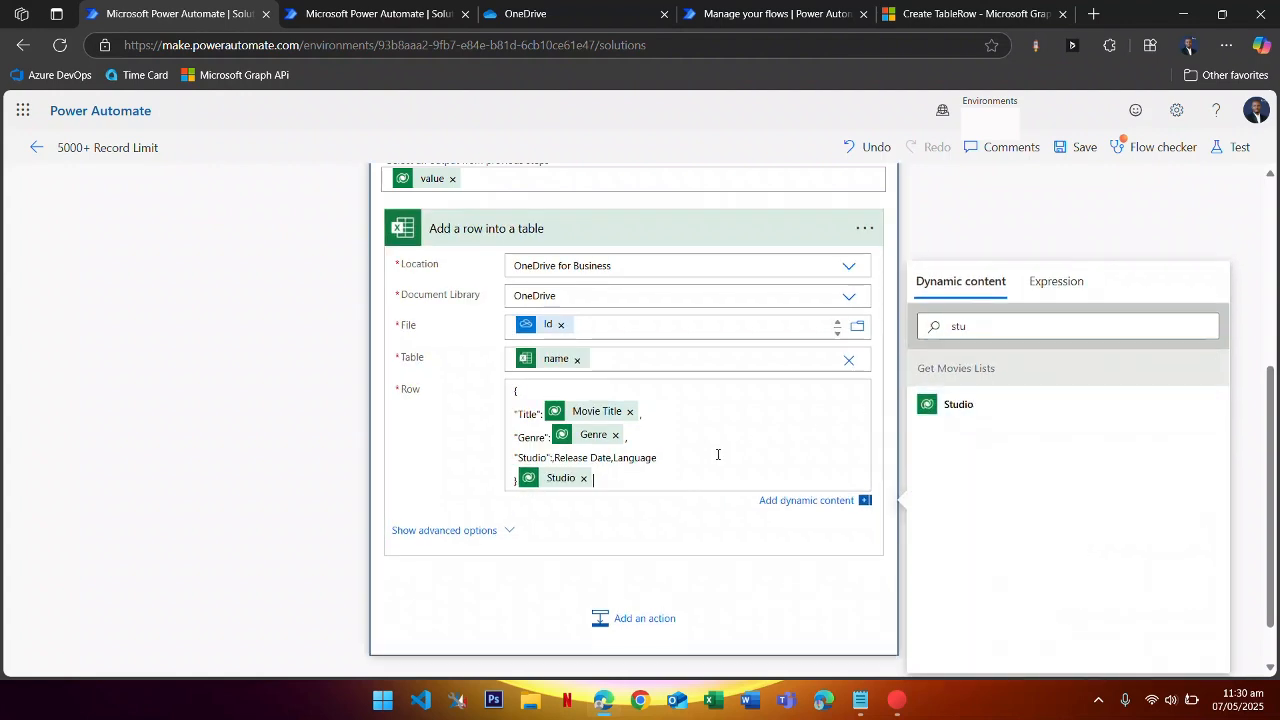
{"action": "left_click", "coordinate": [583, 478]}
{"action": "left_click", "coordinate": [551, 459]}
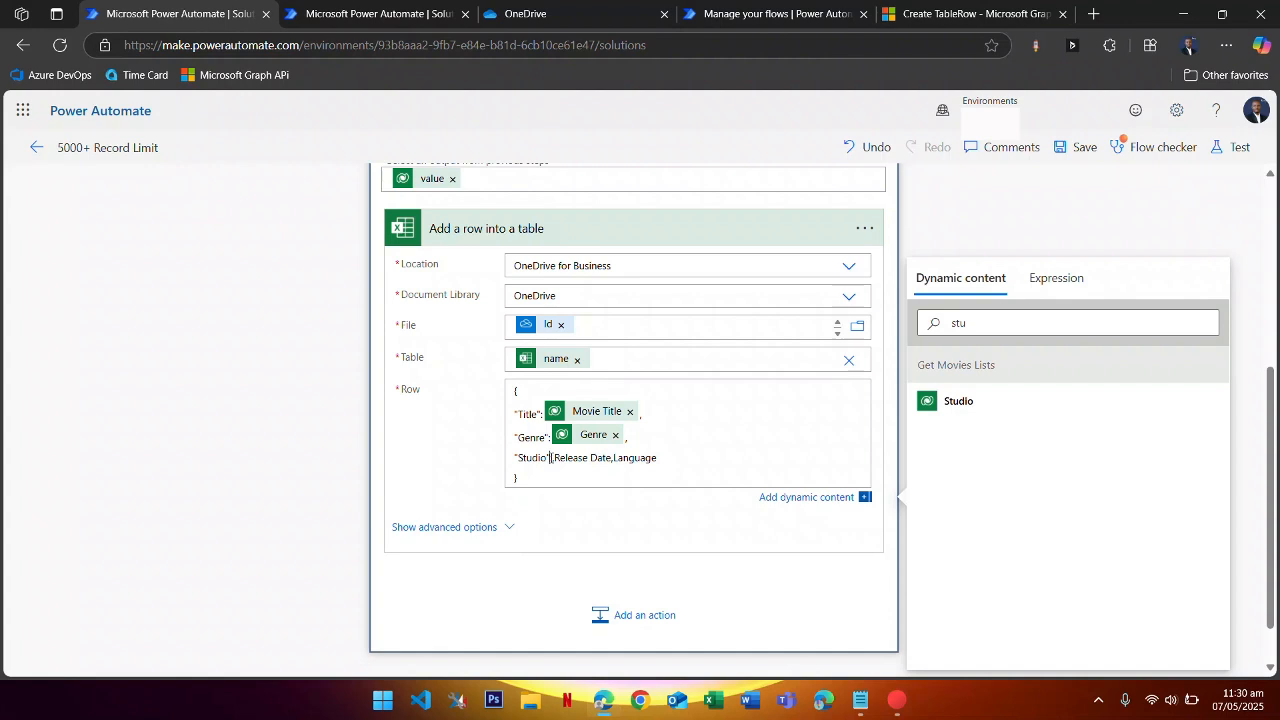
{"action": "left_click", "coordinate": [958, 401]}
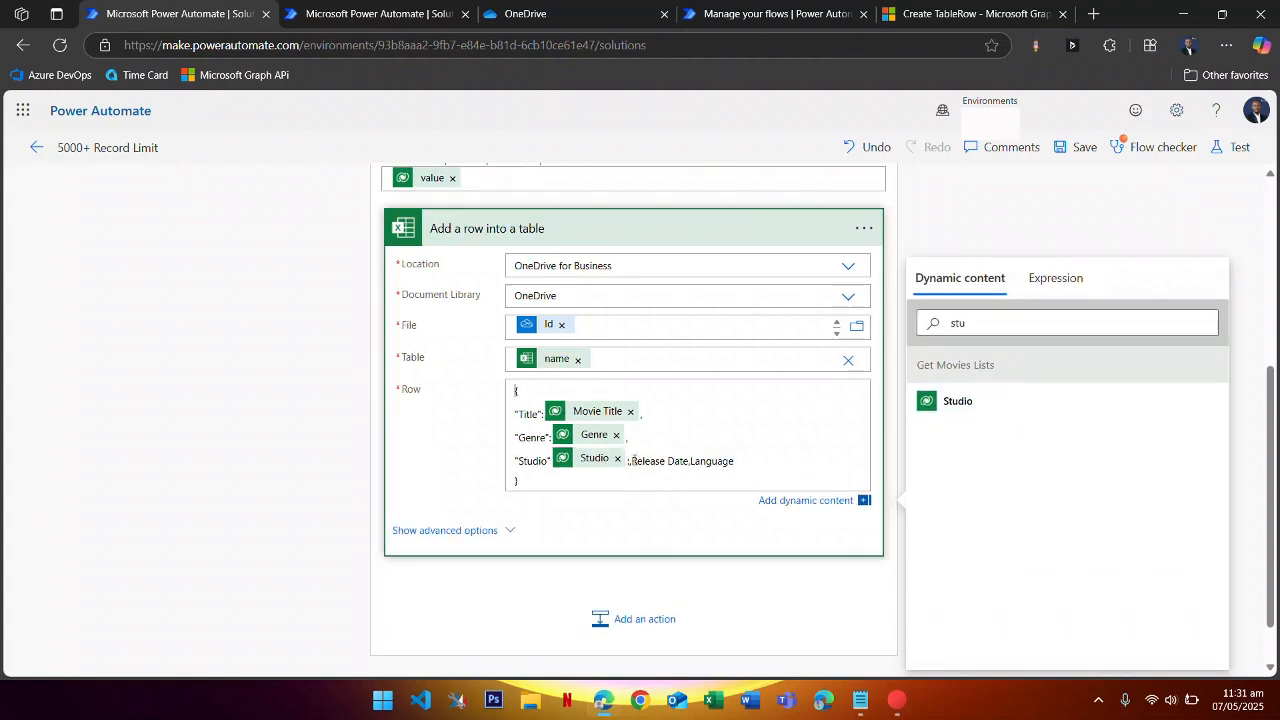
- Move Release Date,Language to a new line and fix the Studio entry's punctuation with a colon before its value and a comma after it
{"action": "left_click", "coordinate": [631, 460]}
{"action": "key", "text": "Return"}
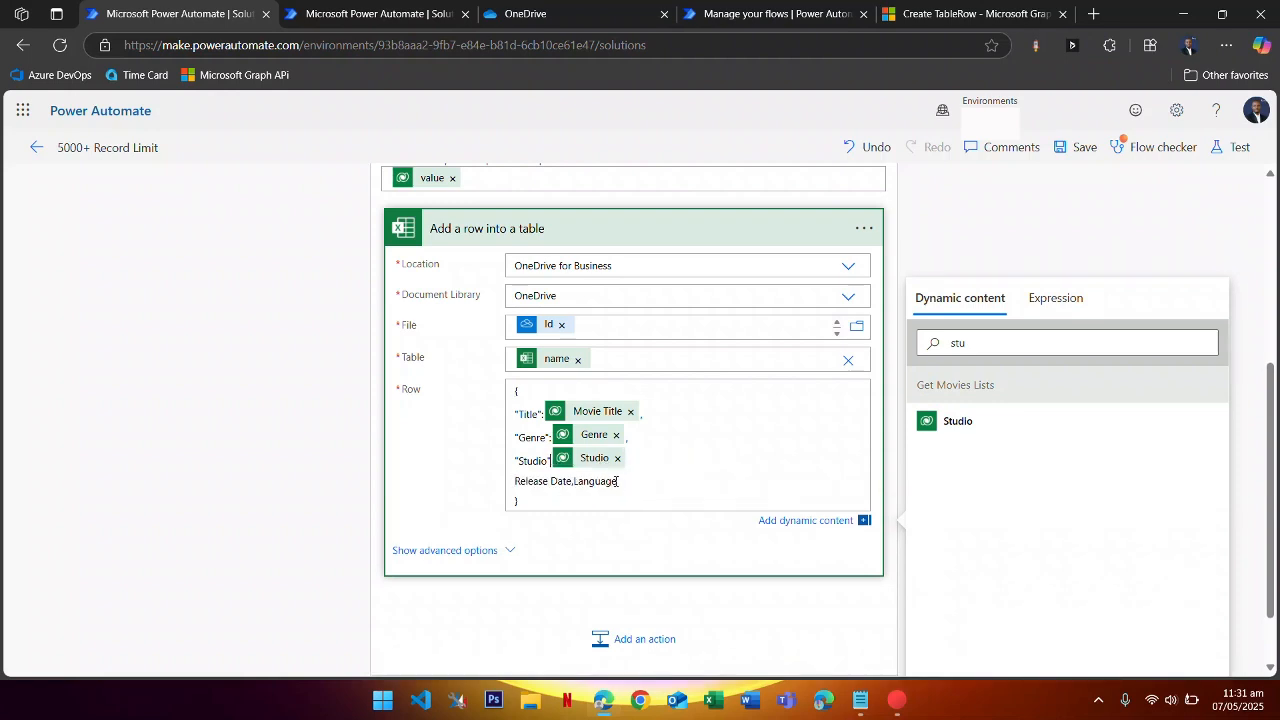
{"action": "type", "text": ":"}
{"action": "type", "text": ","}
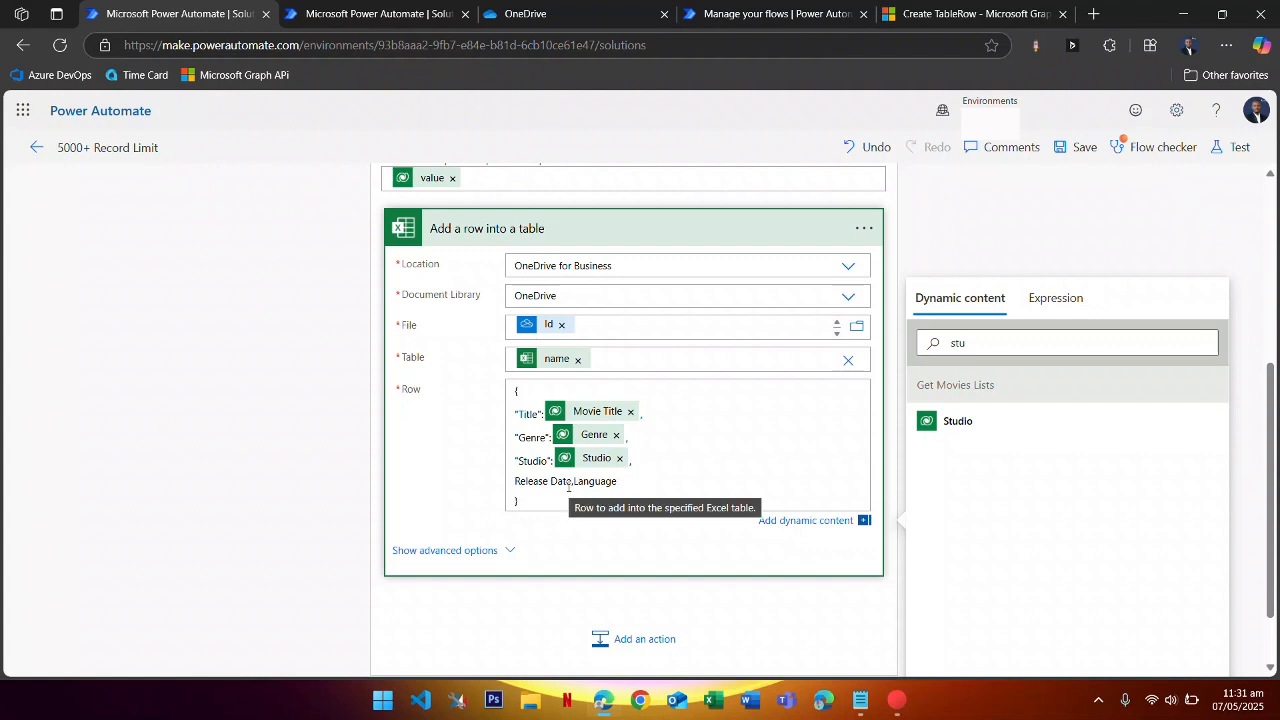
- Turn Release Date into a quoted Row key followed by a colon and insert the Release Date dynamic content as its value
{"action": "left_click", "coordinate": [516, 481]}
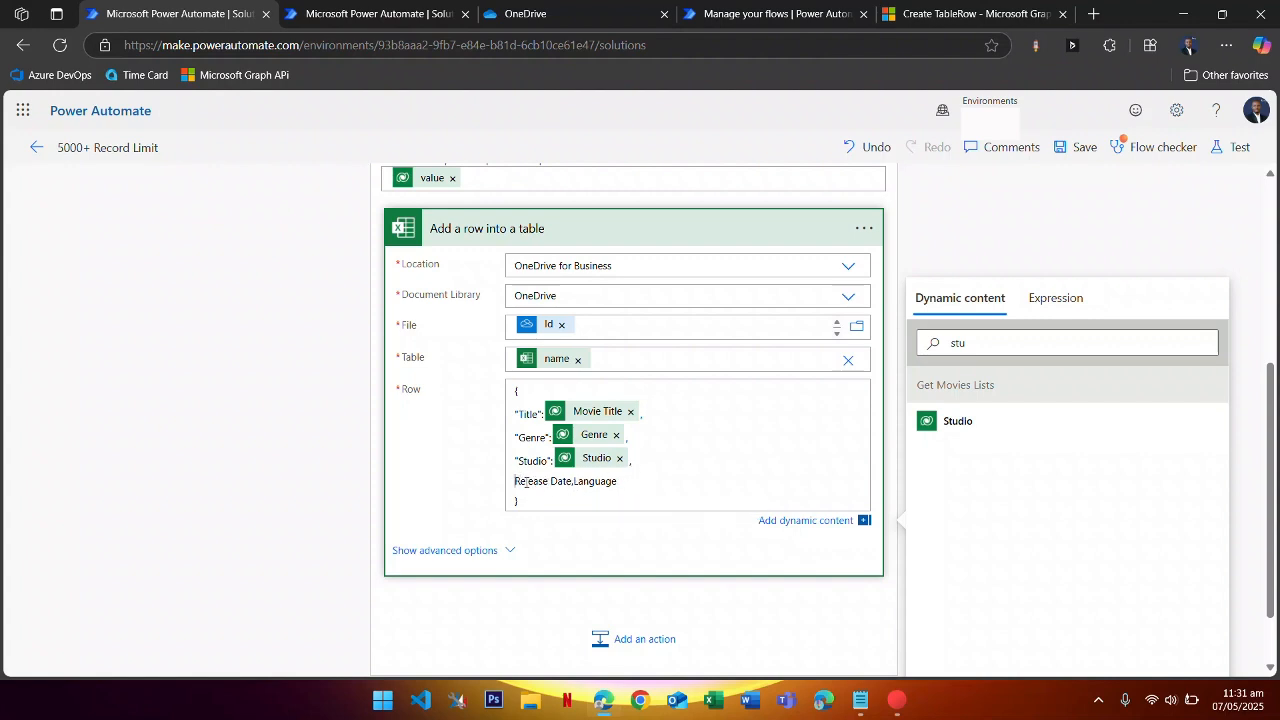
{"action": "type", "text": "\""}
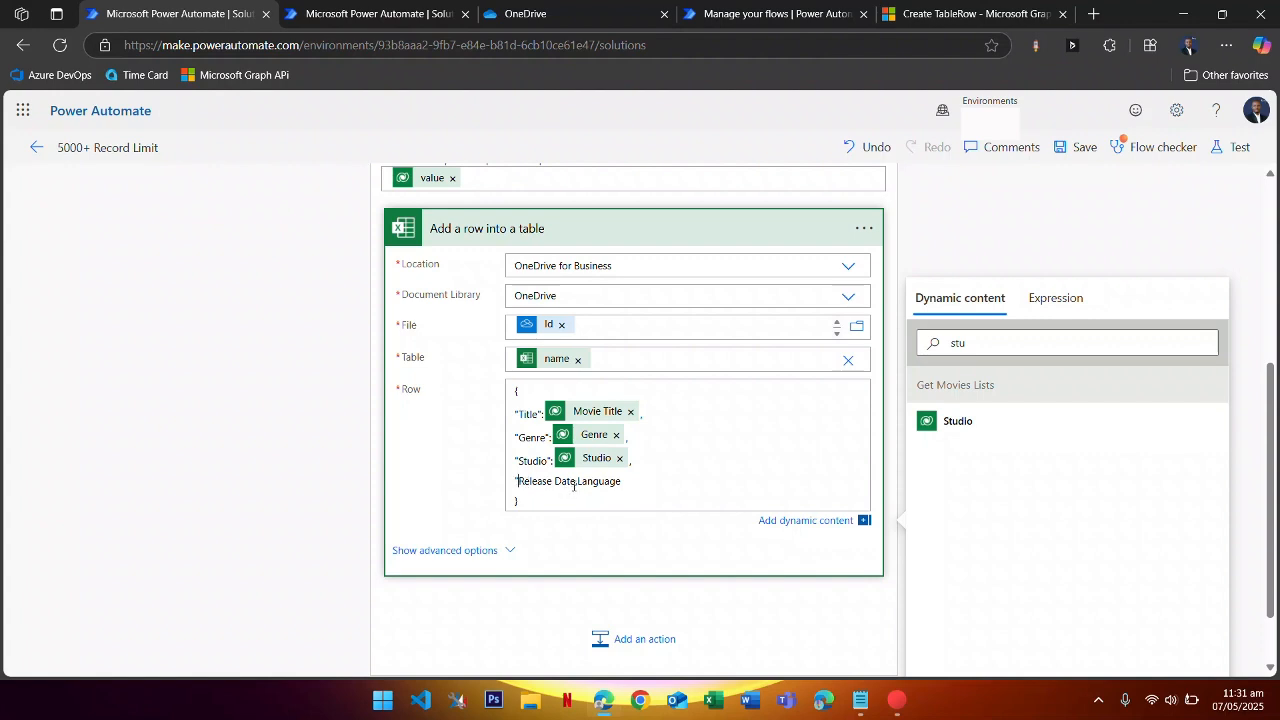
{"action": "type", "text": "\":"}
{"action": "left_click", "coordinate": [997, 340]}
{"action": "type", "text": "rele"}
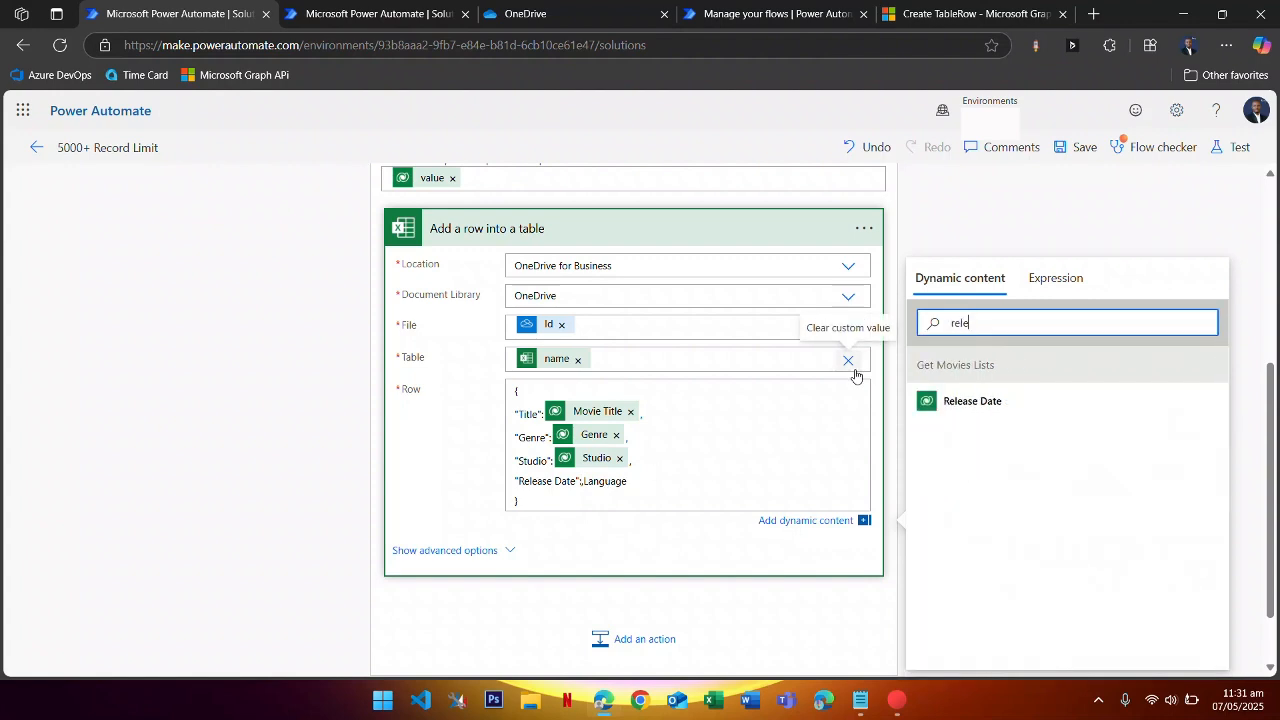
{"action": "left_click", "coordinate": [965, 403]}
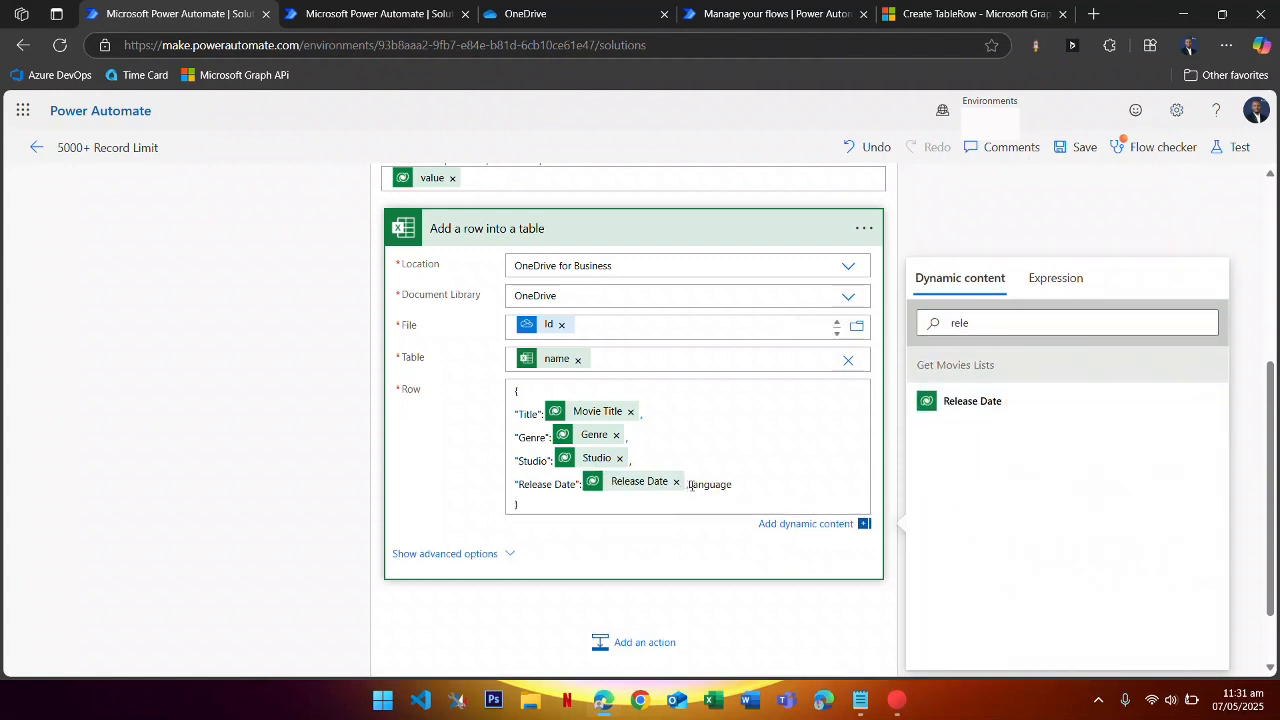
- Put Language on its own line as a quoted key with the Language dynamic content as its value, and collapse the open action
{"action": "left_click", "coordinate": [689, 486]}
{"action": "key", "text": "Return"}
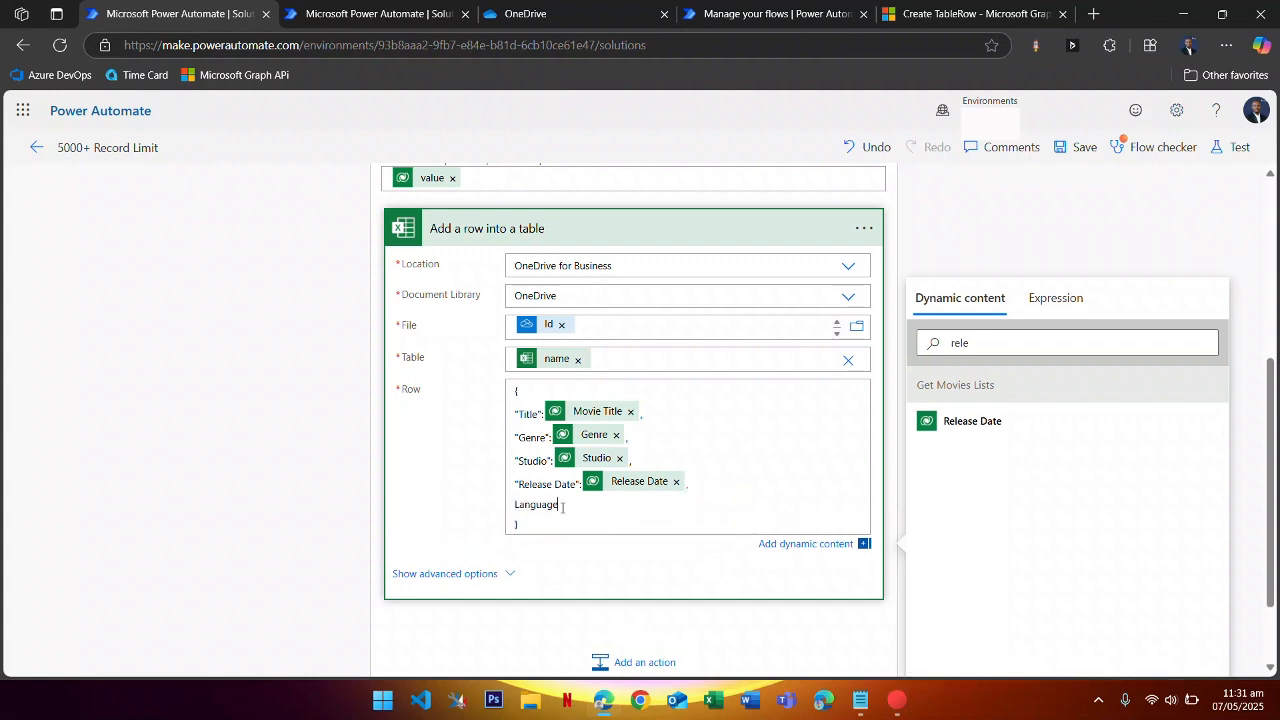
{"action": "left_click", "coordinate": [515, 505]}
{"action": "type", "text": "\""}
{"action": "double_click", "coordinate": [1000, 343]}
{"action": "type", "text": "lan"}
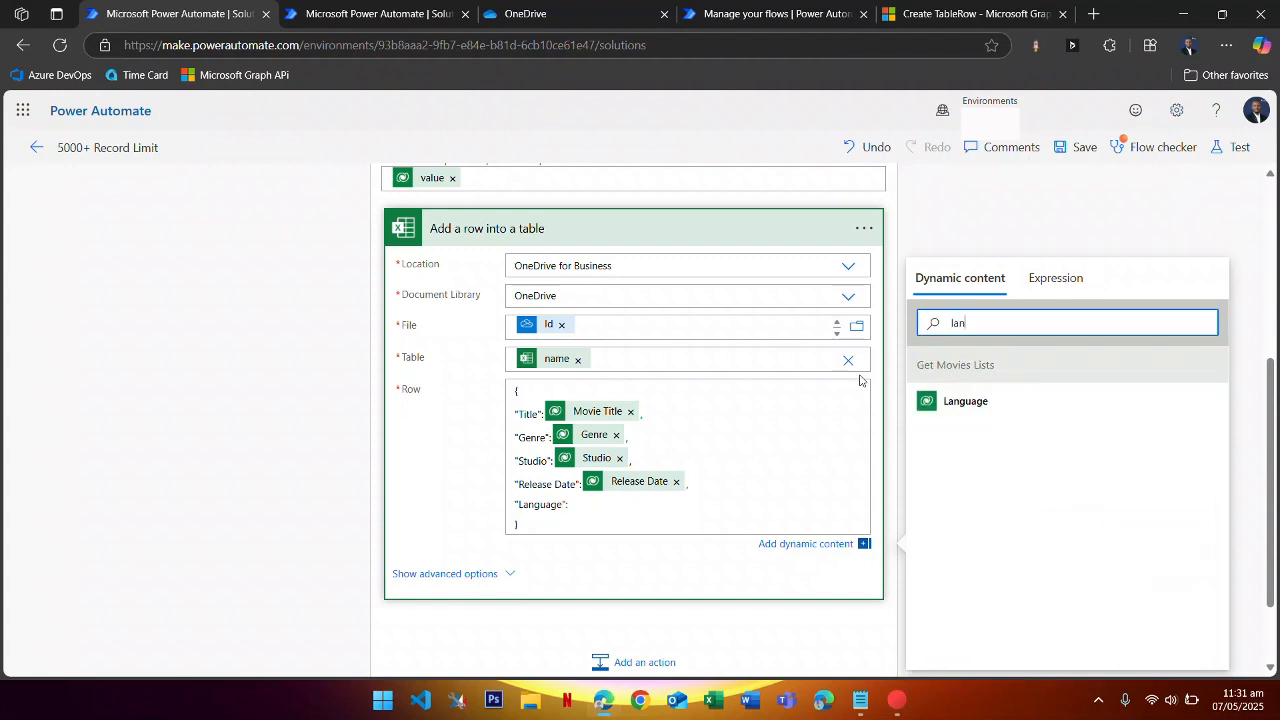
{"action": "left_click", "coordinate": [1043, 400]}
{"action": "right_click", "coordinate": [675, 507]}
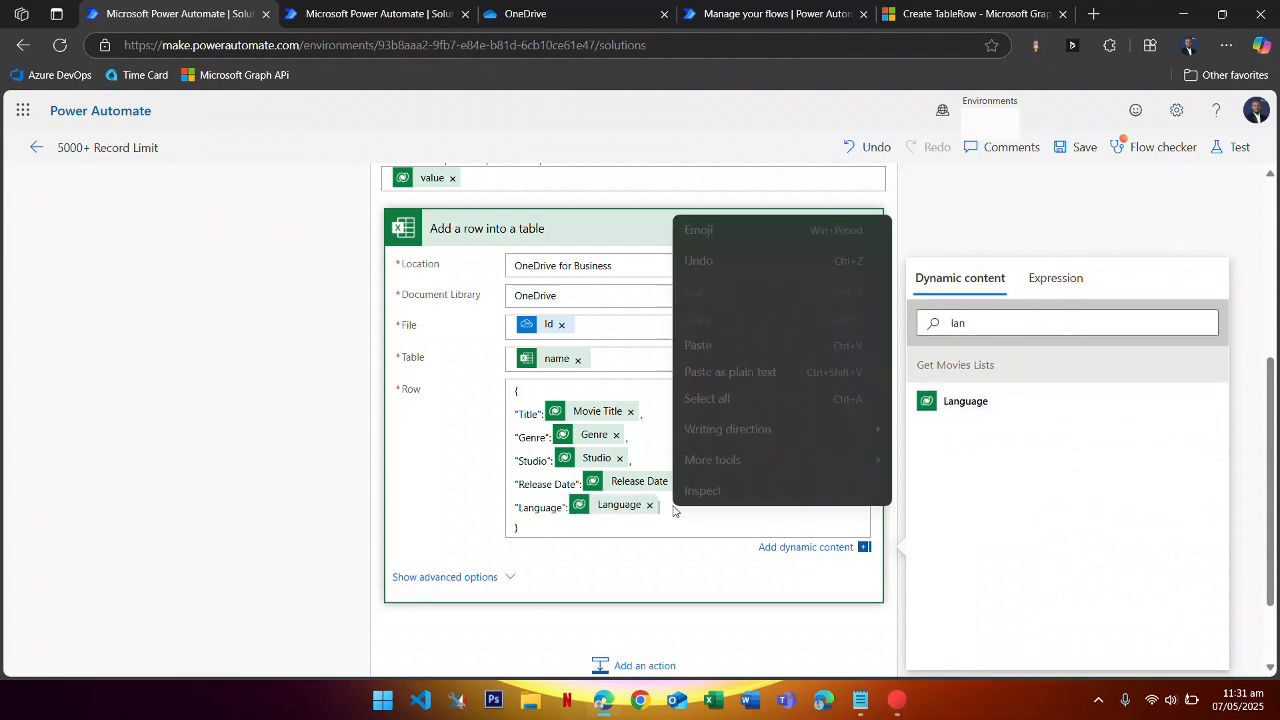
{"action": "left_click", "coordinate": [668, 504]}
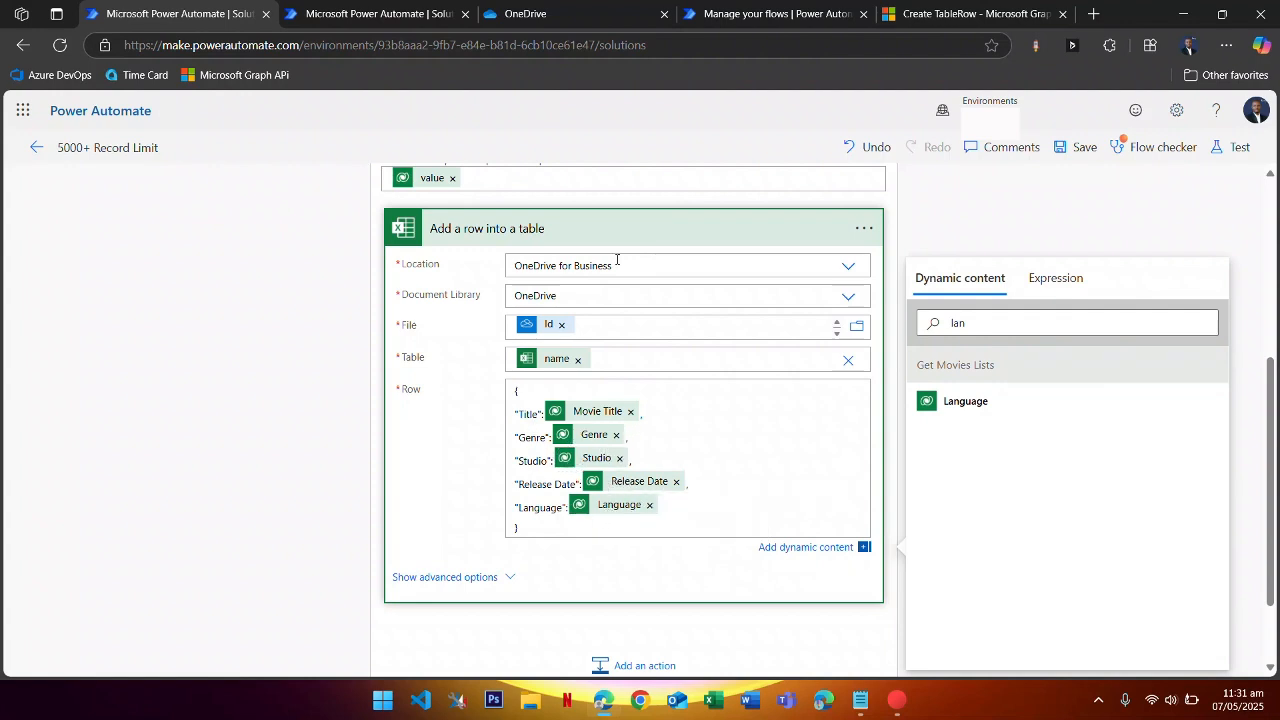
{"action": "scroll", "coordinate": [605, 275], "scroll_direction": "up", "scroll_amount": 3}
{"action": "left_click", "coordinate": [567, 285]}
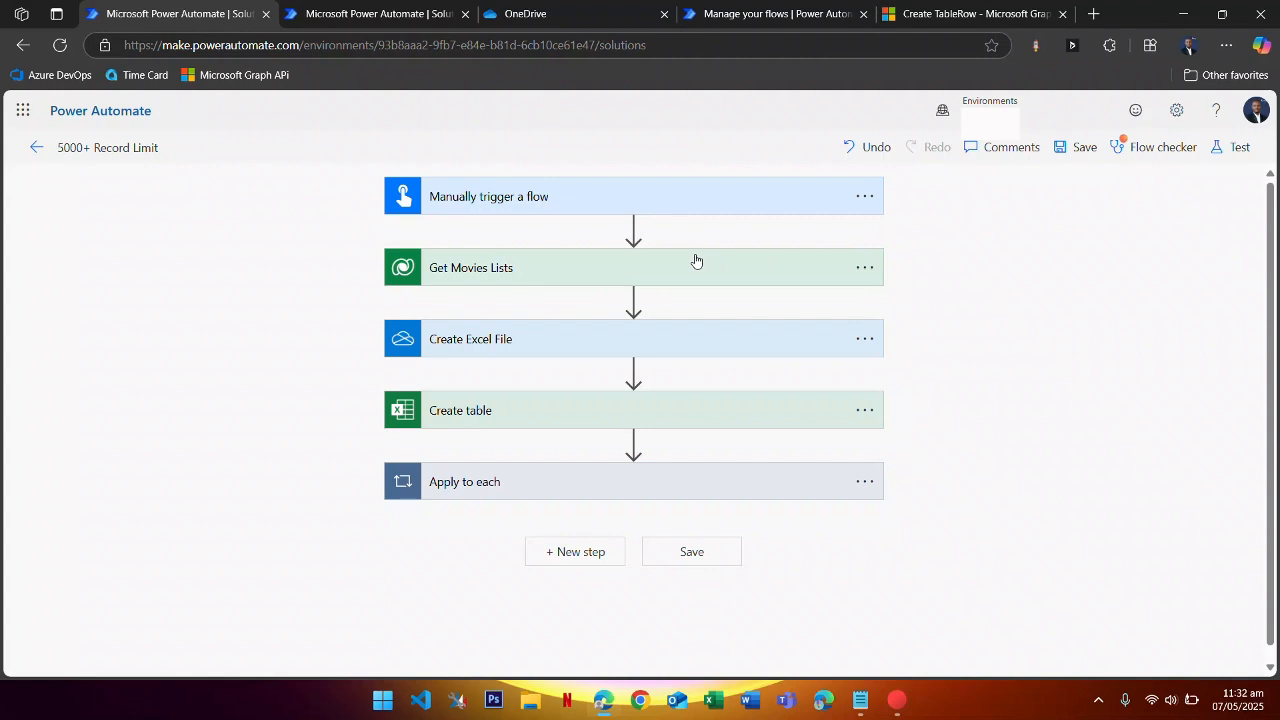
- Set the row count of the Get Movies Lists action to 200 and collapse the action
{"action": "left_click", "coordinate": [490, 275]}
{"action": "left_click", "coordinate": [530, 452]}
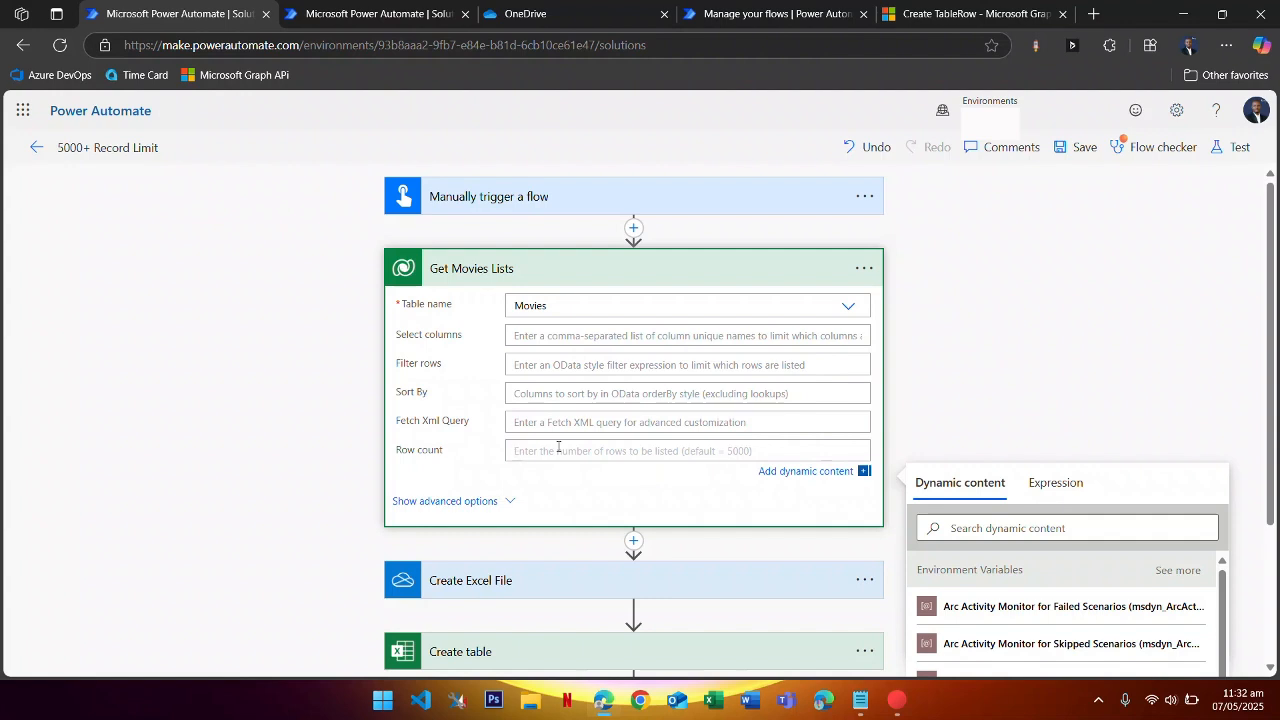
{"action": "type", "text": "200"}
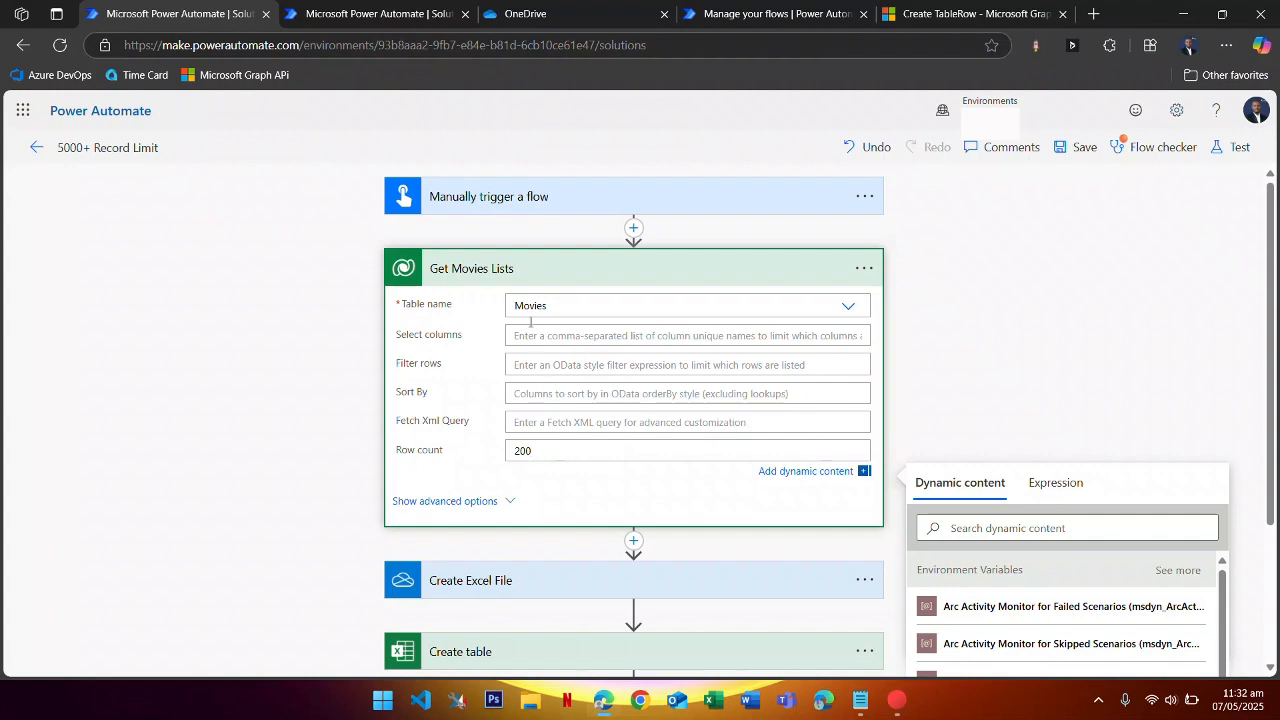
{"action": "left_click", "coordinate": [532, 284]}
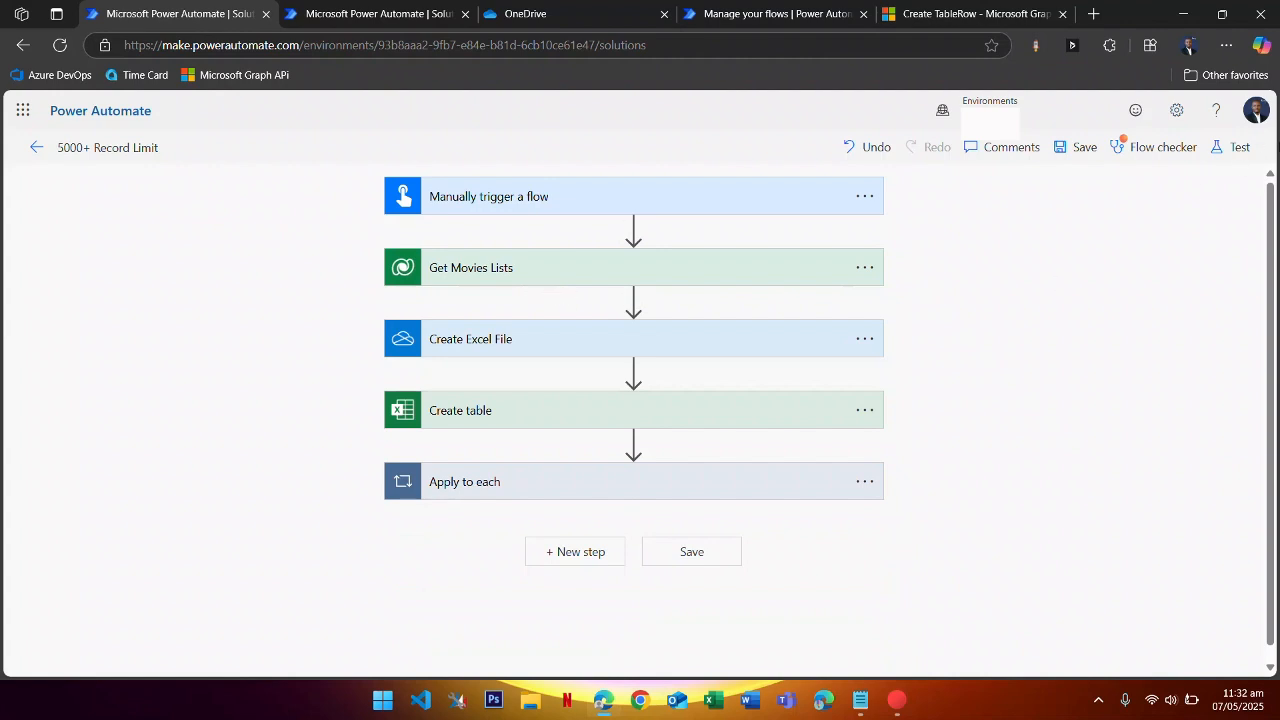
- Save and manually test-run the 5000+ Record Limit flow, and close the two spare Power Automate browser tabs
{"action": "left_click", "coordinate": [1226, 150]}
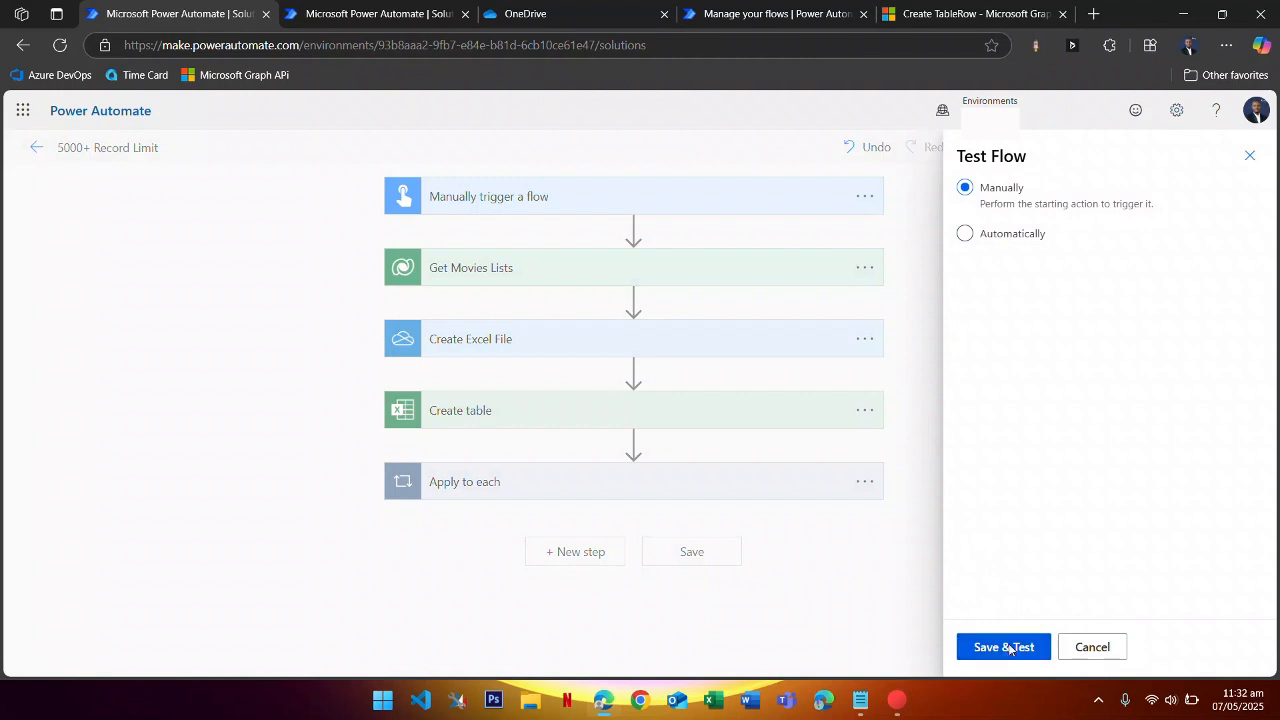
{"action": "left_click", "coordinate": [1010, 648]}
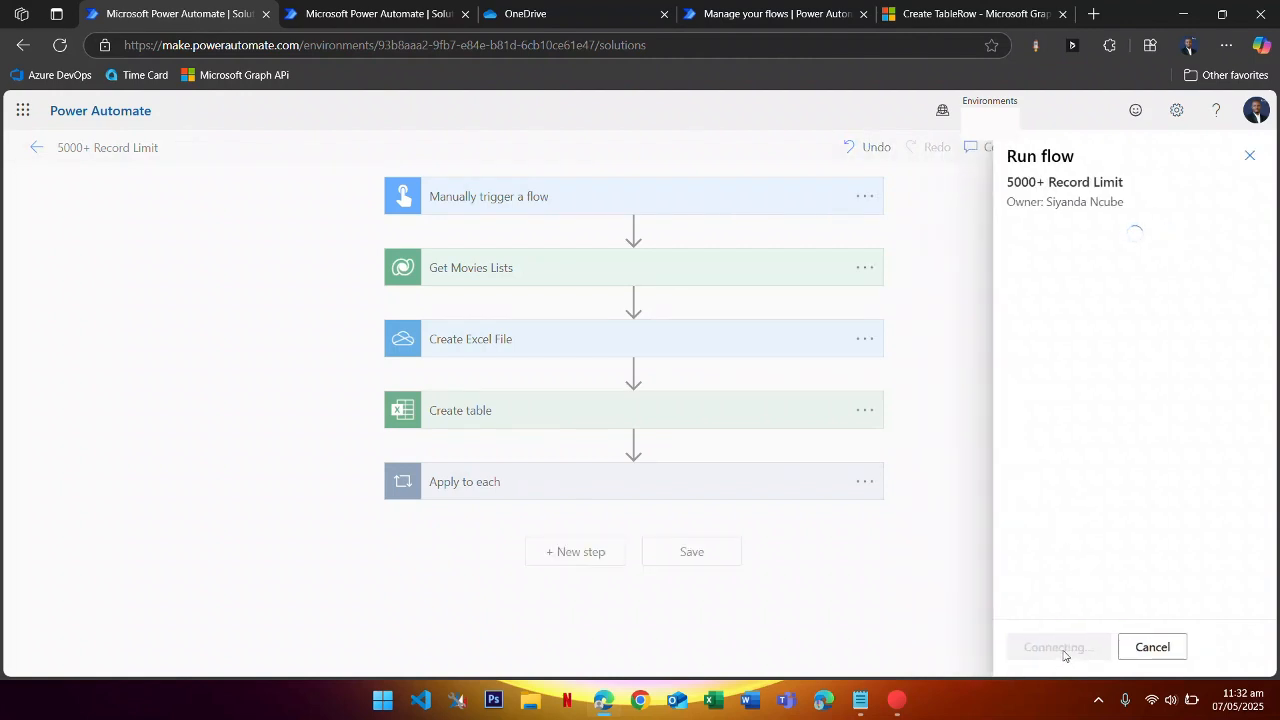
{"action": "left_click", "coordinate": [1064, 651]}
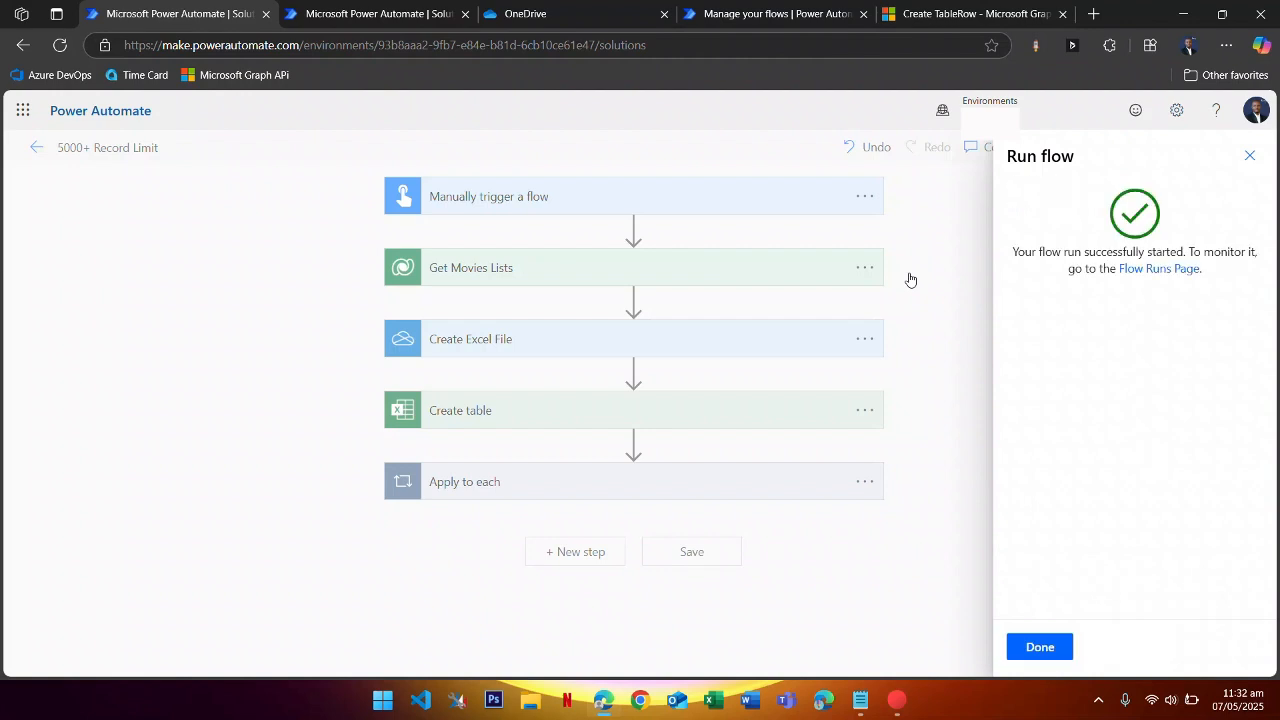
{"action": "left_click", "coordinate": [1040, 647]}
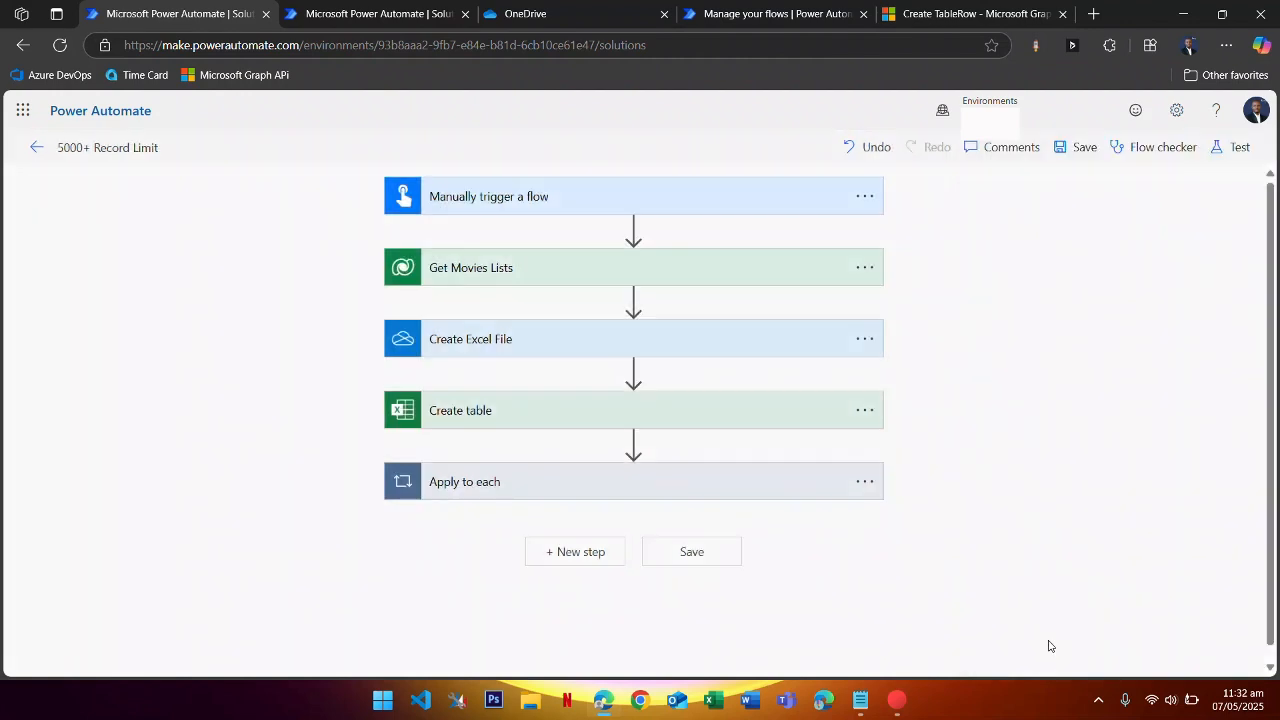
{"action": "right_click", "coordinate": [1049, 648]}
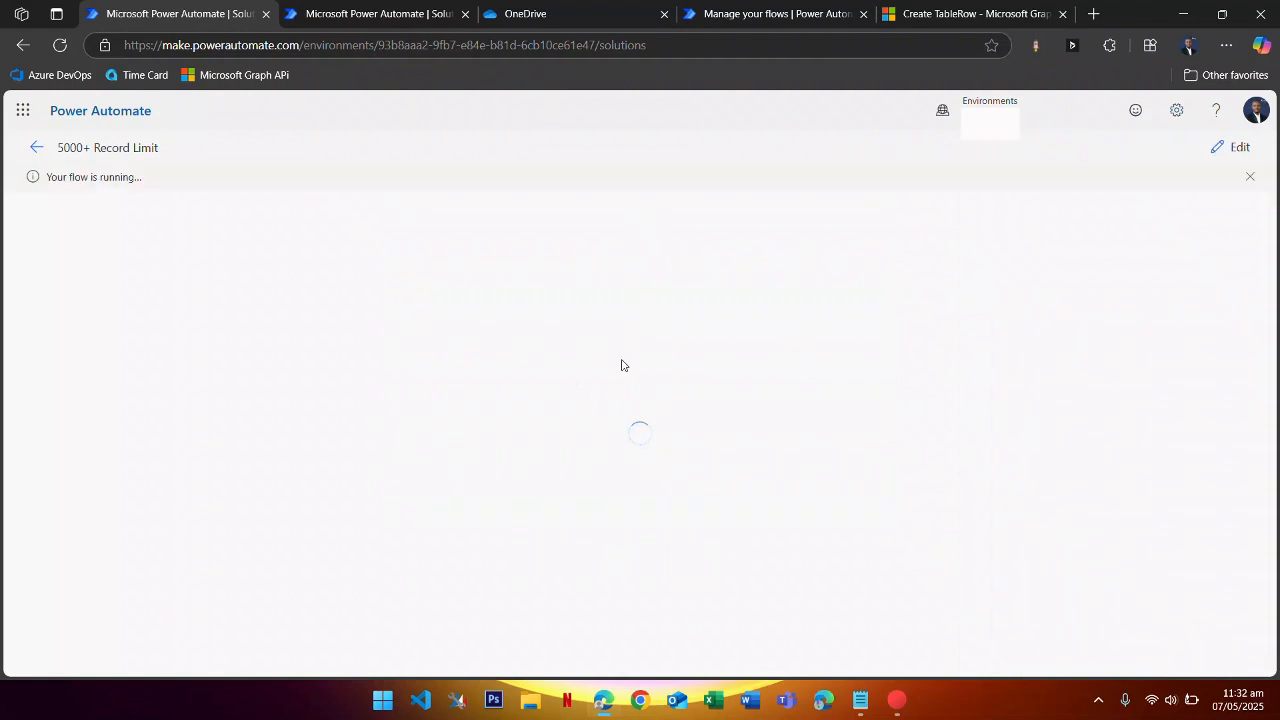
{"action": "left_click", "coordinate": [466, 14]}
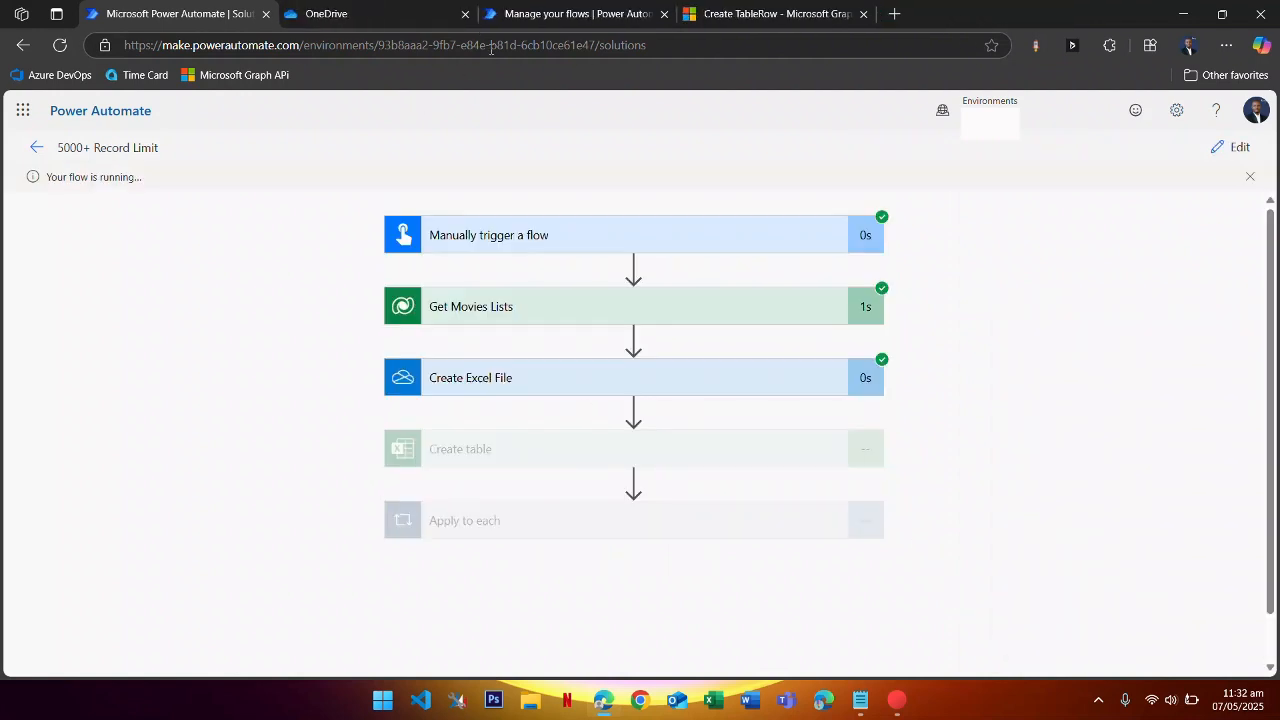
{"action": "left_click", "coordinate": [663, 14]}
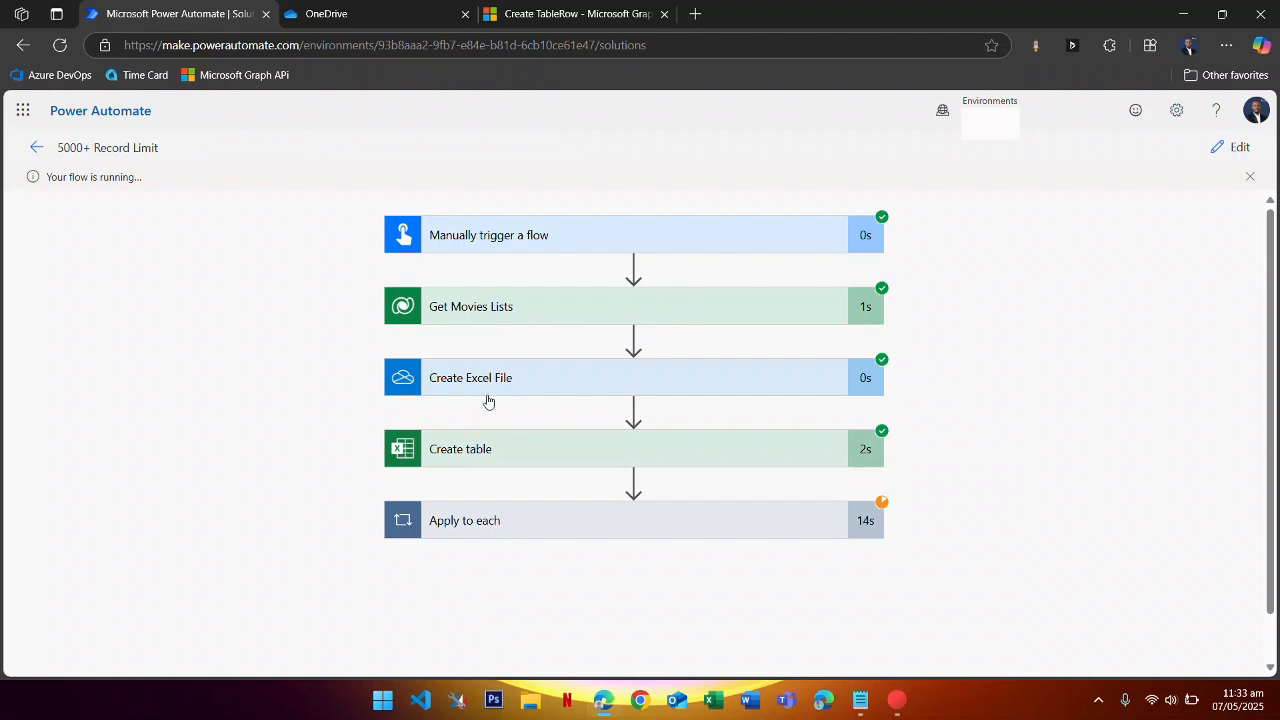
- Expand the Apply to each loop in the running flow and check its total number of iterations
{"action": "scroll", "coordinate": [493, 472], "scroll_direction": "down", "scroll_amount": 1}
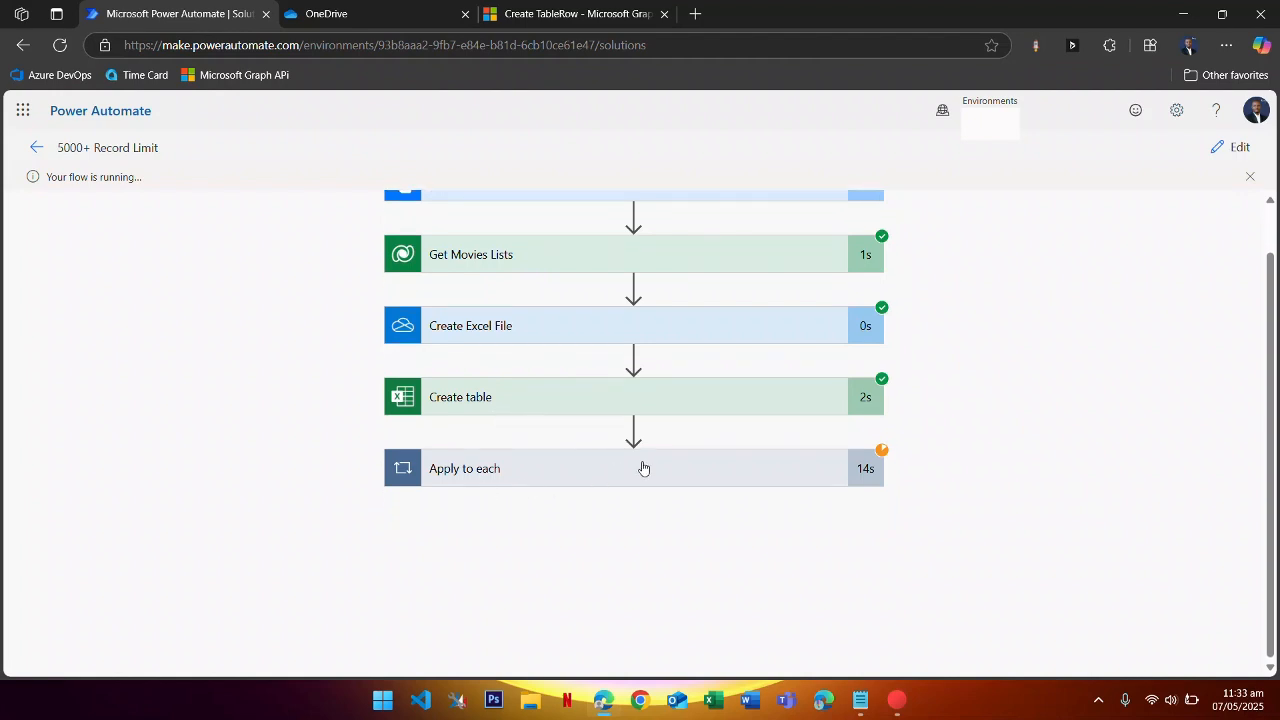
{"action": "scroll", "coordinate": [564, 307], "scroll_direction": "up", "scroll_amount": 1}
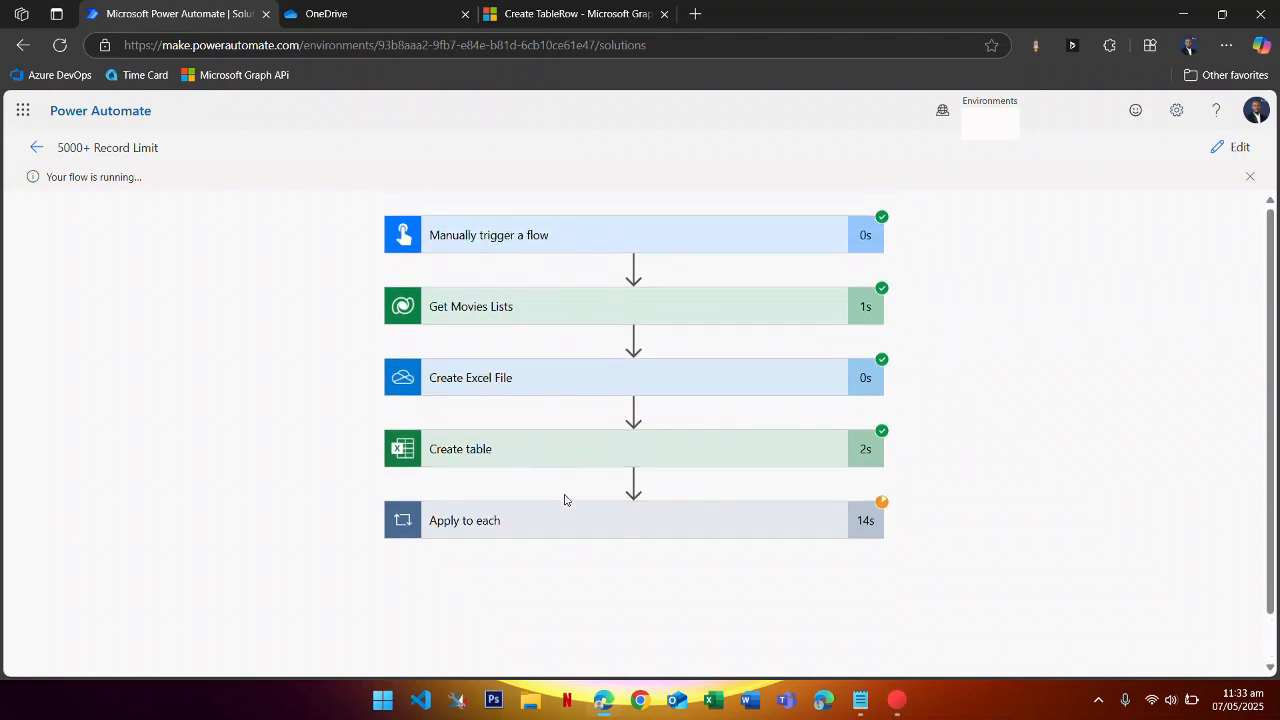
{"action": "left_click", "coordinate": [507, 521]}
{"action": "scroll", "coordinate": [507, 521], "scroll_direction": "down", "scroll_amount": 1}
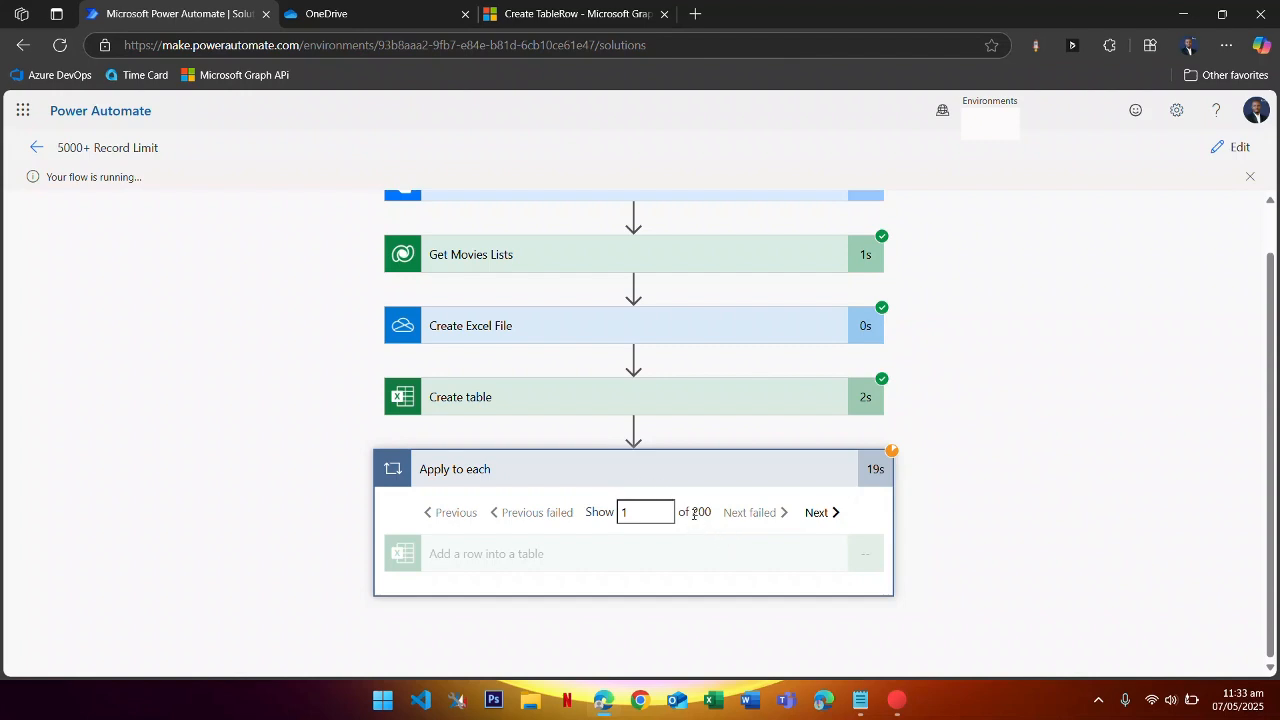
{"action": "left_click_drag", "start_coordinate": [692, 512], "coordinate": [713, 515]}
- Switch to OneDrive and open MoviesData_2025-32-07.xlsx from the PowerAutomateStudy folder
{"action": "left_click", "coordinate": [362, 18]}
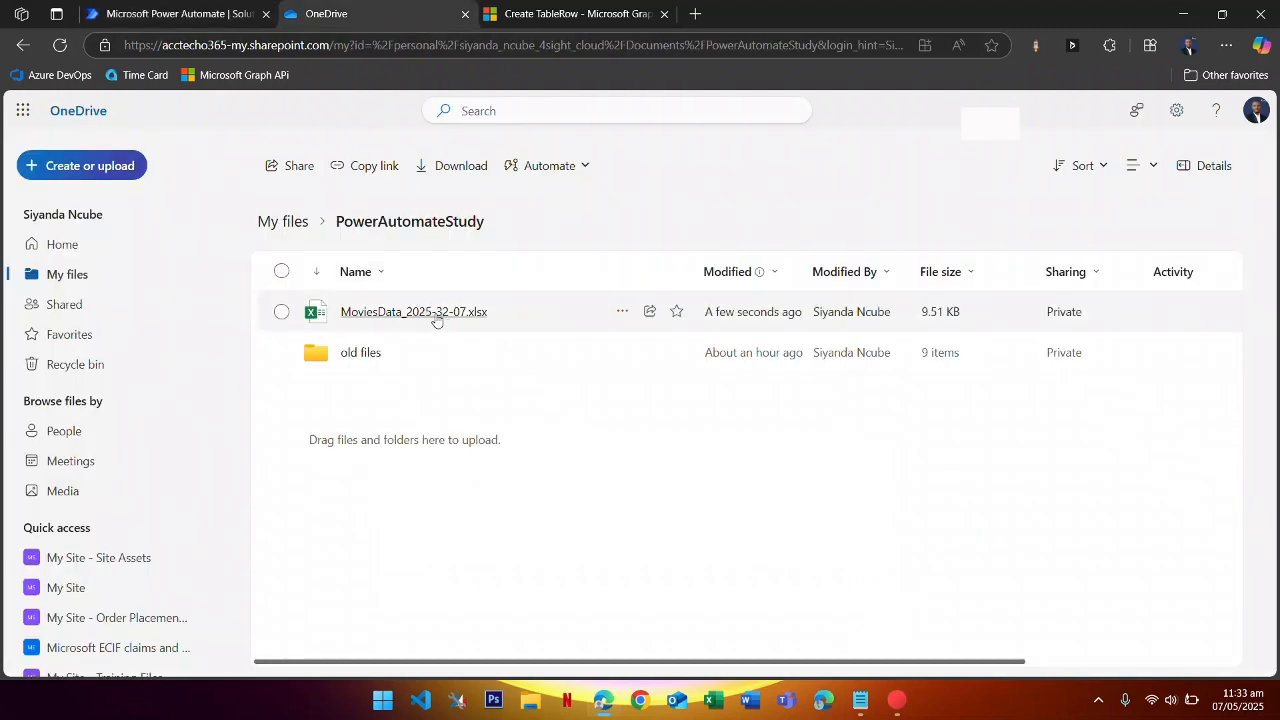
{"action": "mouse_move", "coordinate": [392, 318]}
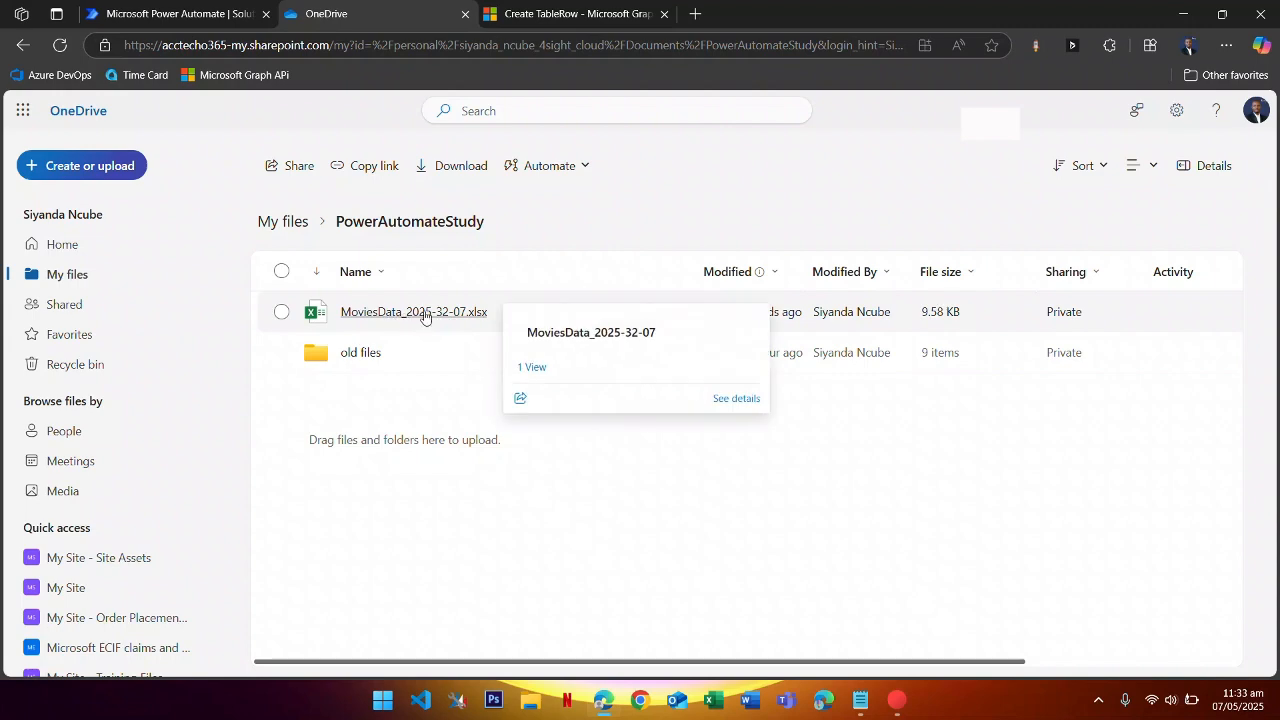
{"action": "left_click", "coordinate": [424, 314]}
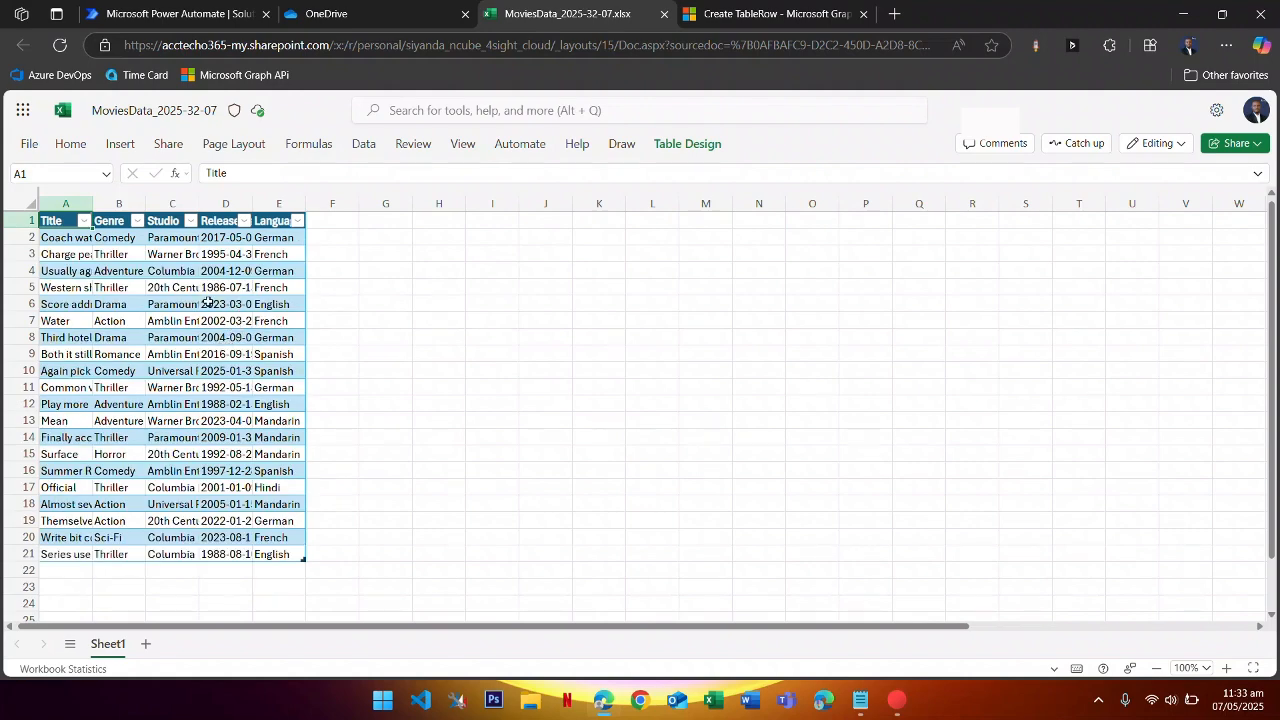
- Check the rows being added at the end of the movies table, selecting rows 23 and 24
{"action": "scroll", "coordinate": [238, 464], "scroll_direction": "down", "scroll_amount": 1}
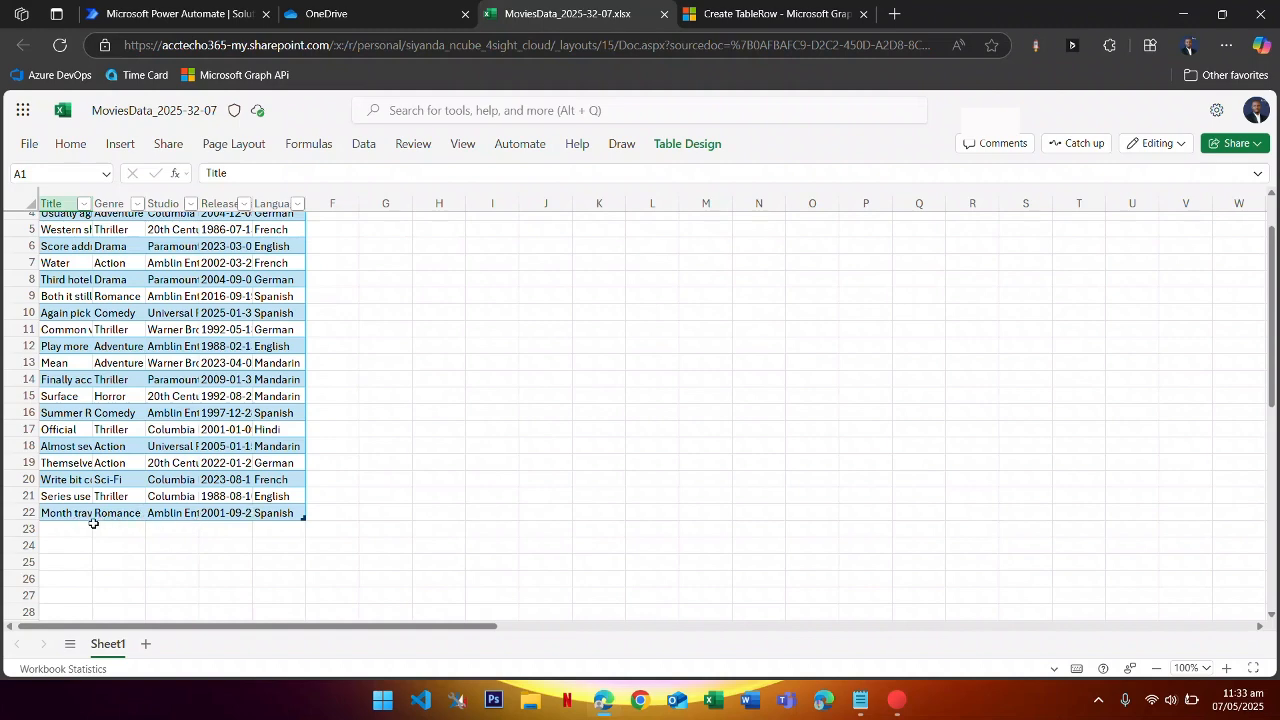
{"action": "scroll", "coordinate": [114, 520], "scroll_direction": "down", "scroll_amount": 2}
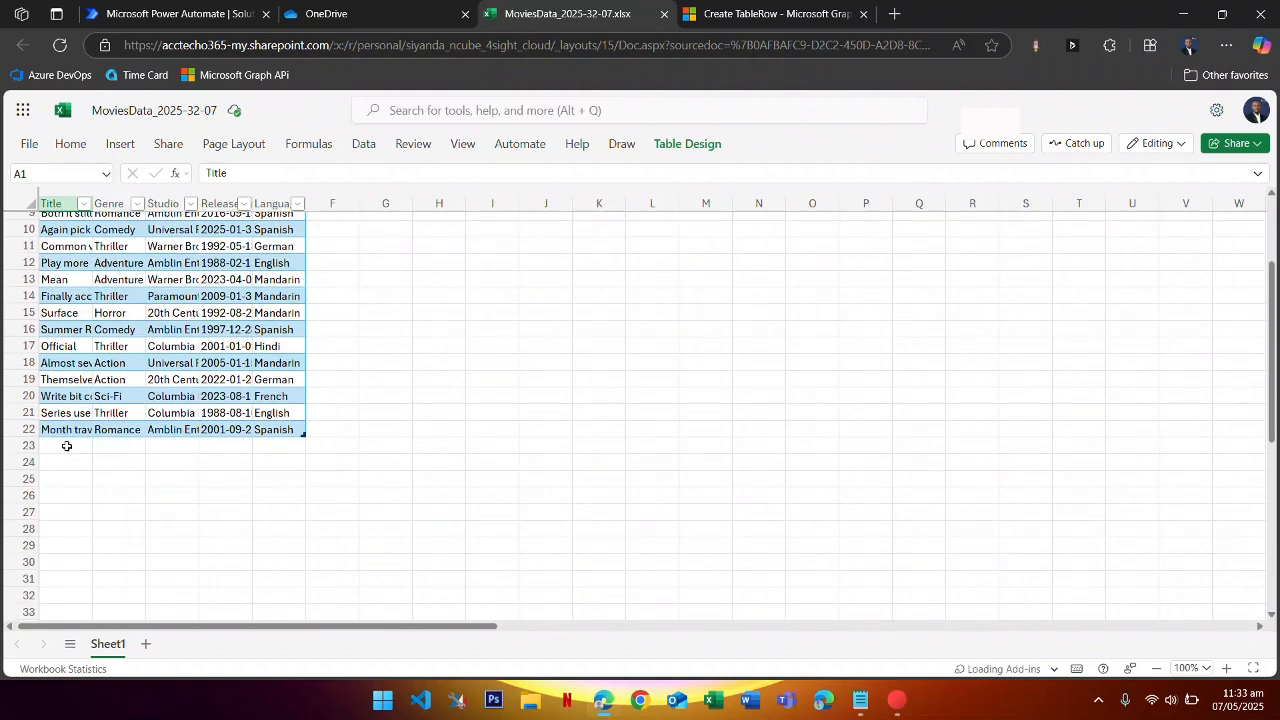
{"action": "scroll", "coordinate": [97, 454], "scroll_direction": "down", "scroll_amount": 2}
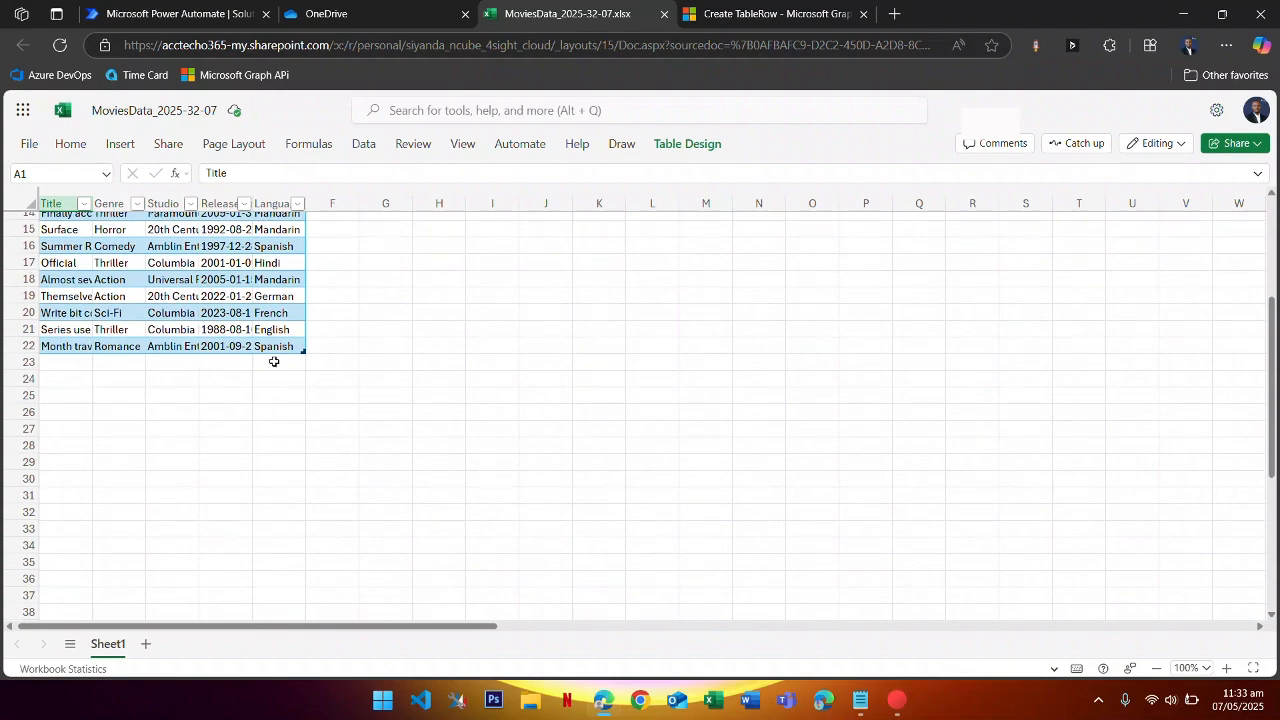
{"action": "scroll", "coordinate": [258, 467], "scroll_direction": "down", "scroll_amount": 2}
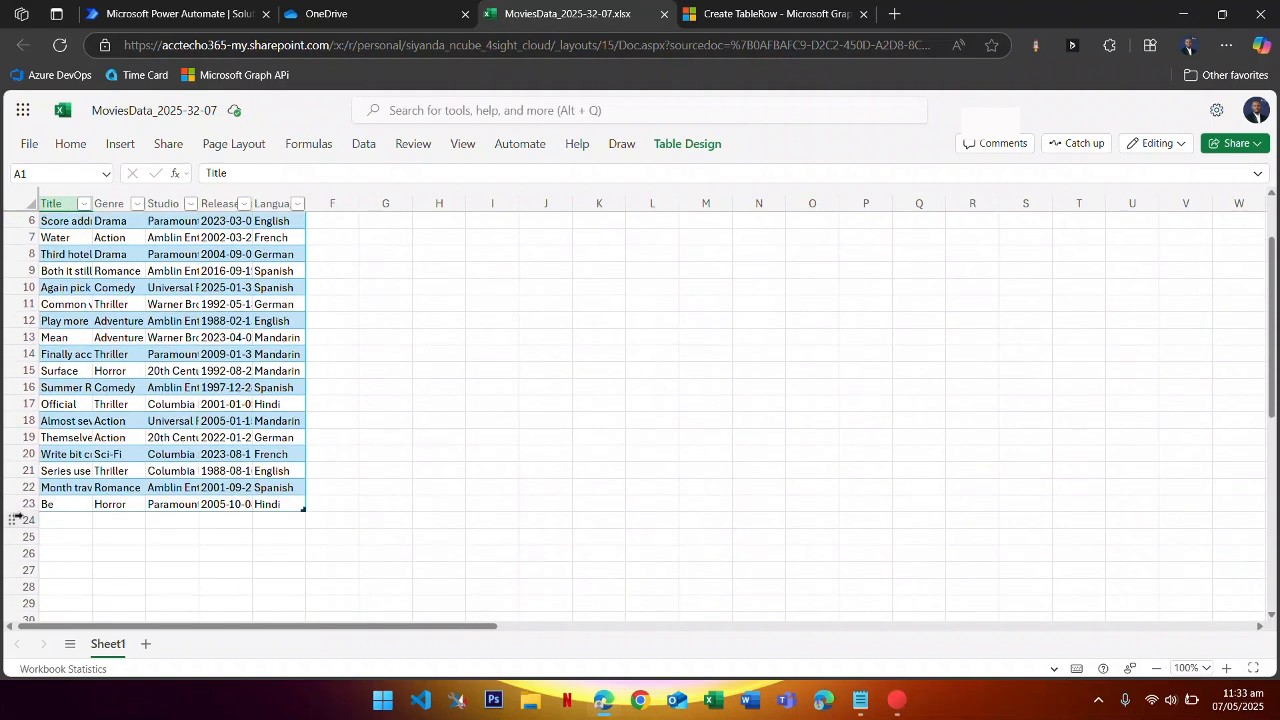
{"action": "left_click", "coordinate": [24, 505]}
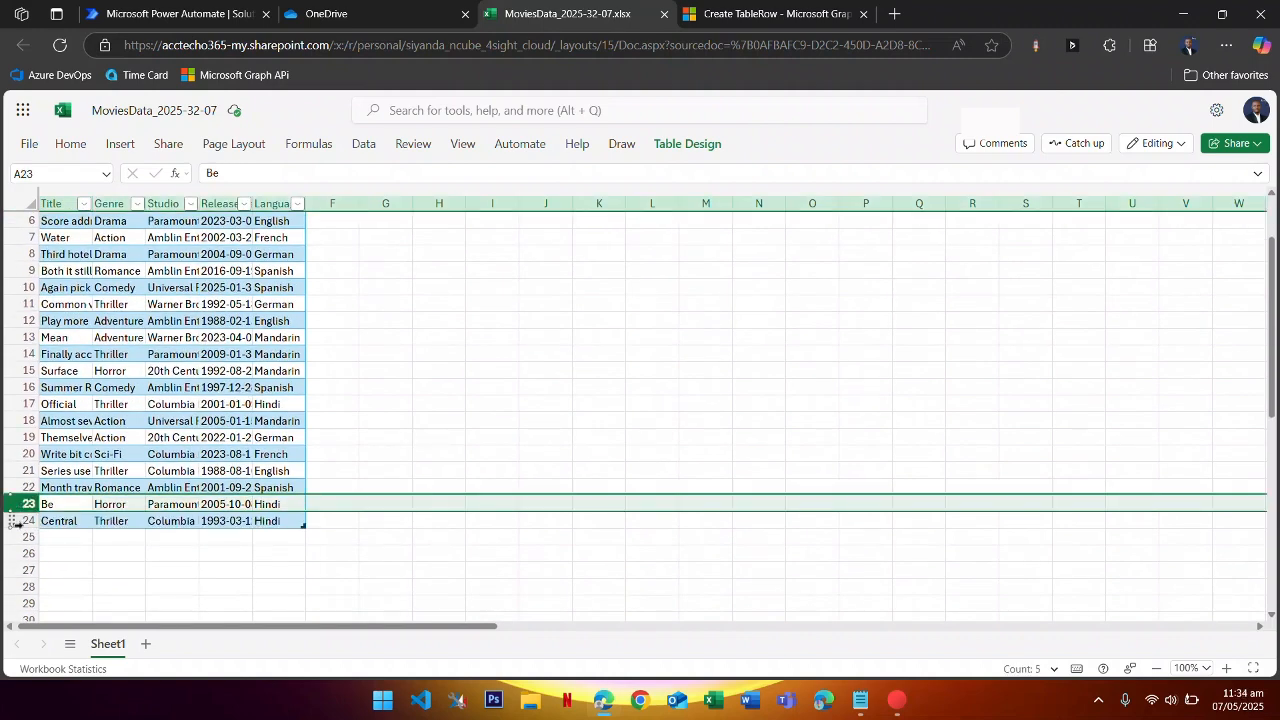
{"action": "left_click", "coordinate": [22, 521]}
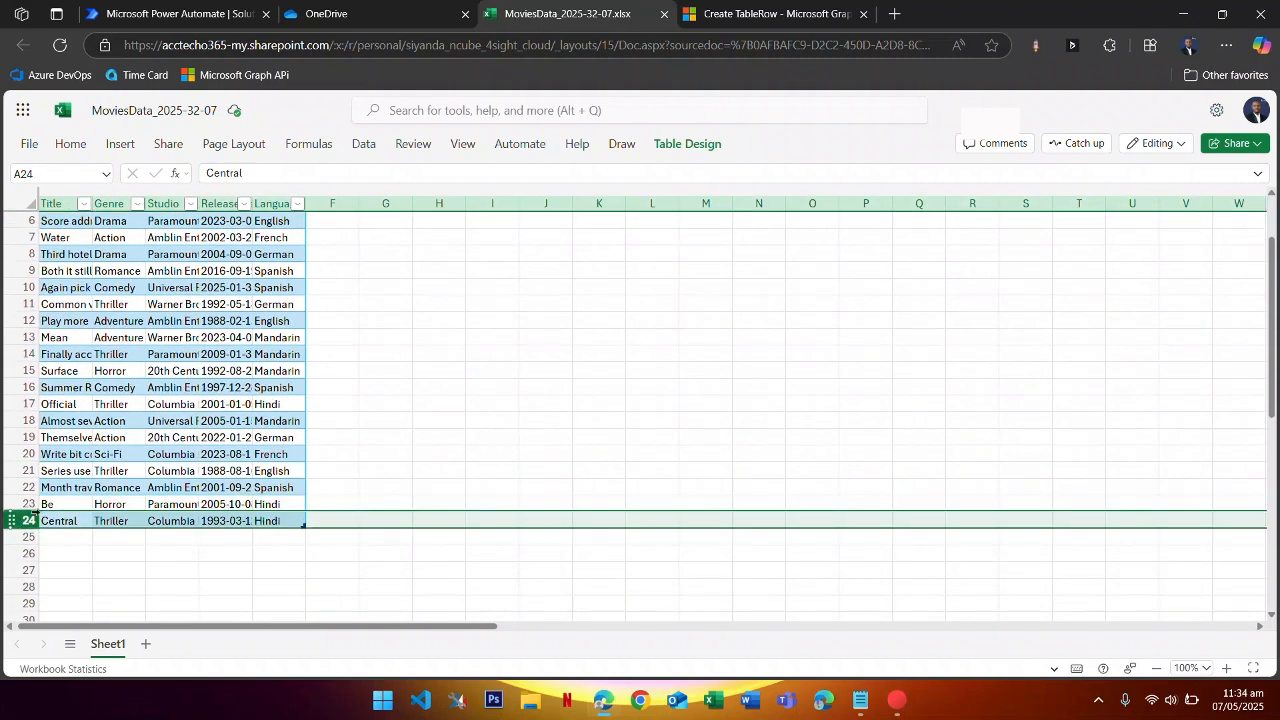
- Close the workbook, return to the flow run in Power Automate and collapse the Apply to each loop
{"action": "left_click", "coordinate": [664, 14]}
{"action": "left_click", "coordinate": [200, 14]}
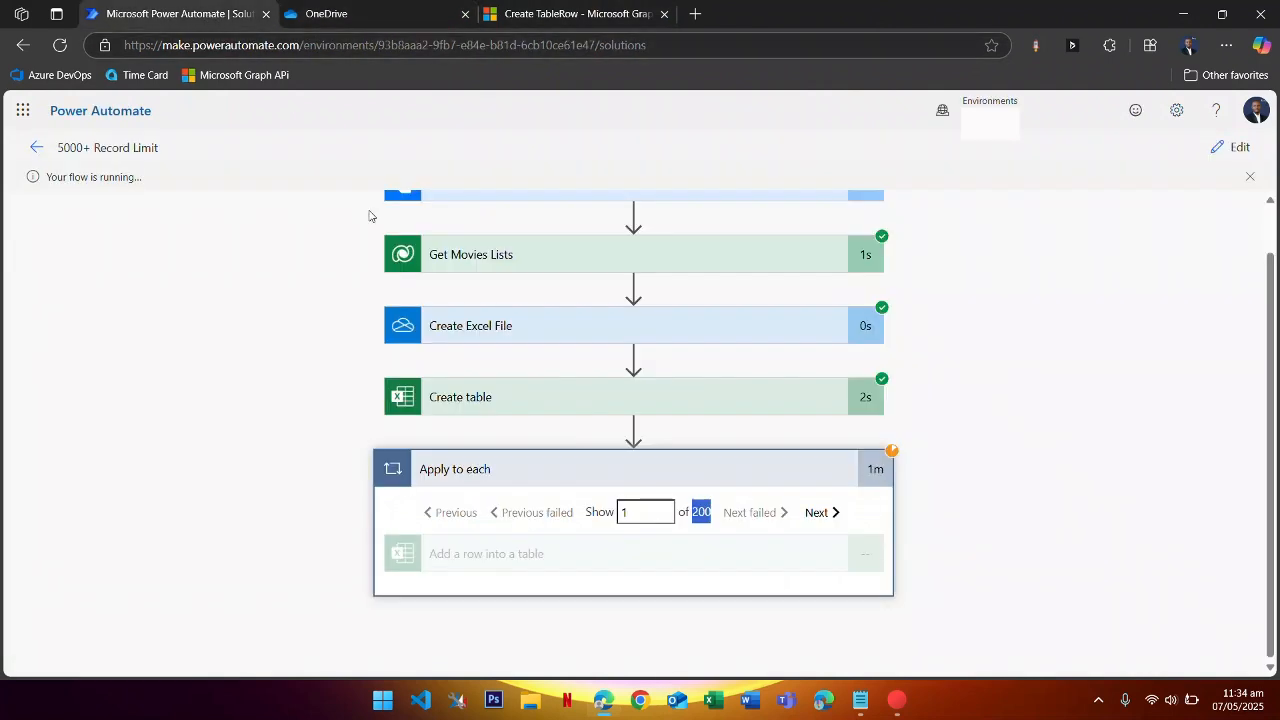
{"action": "left_click", "coordinate": [714, 470]}
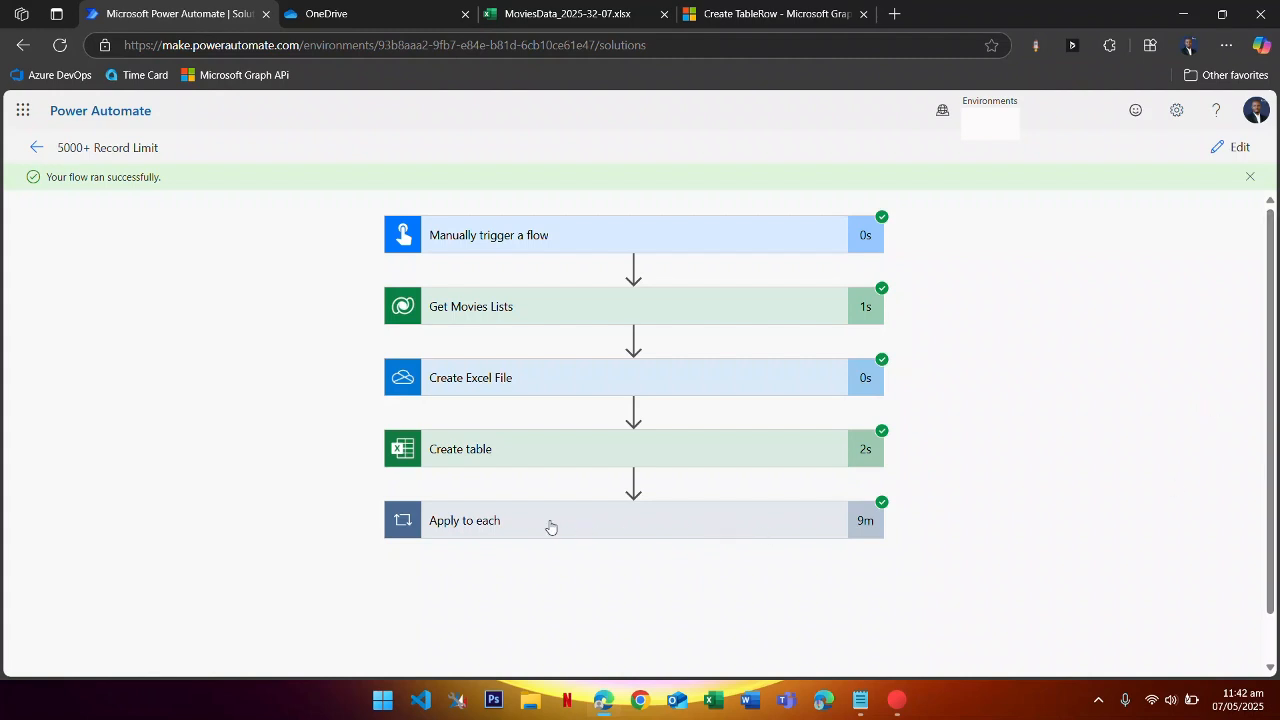
- Expand Apply to each in the finished run, view iteration 2, go back to iteration 1 and collapse the loop
{"action": "left_click", "coordinate": [550, 527]}
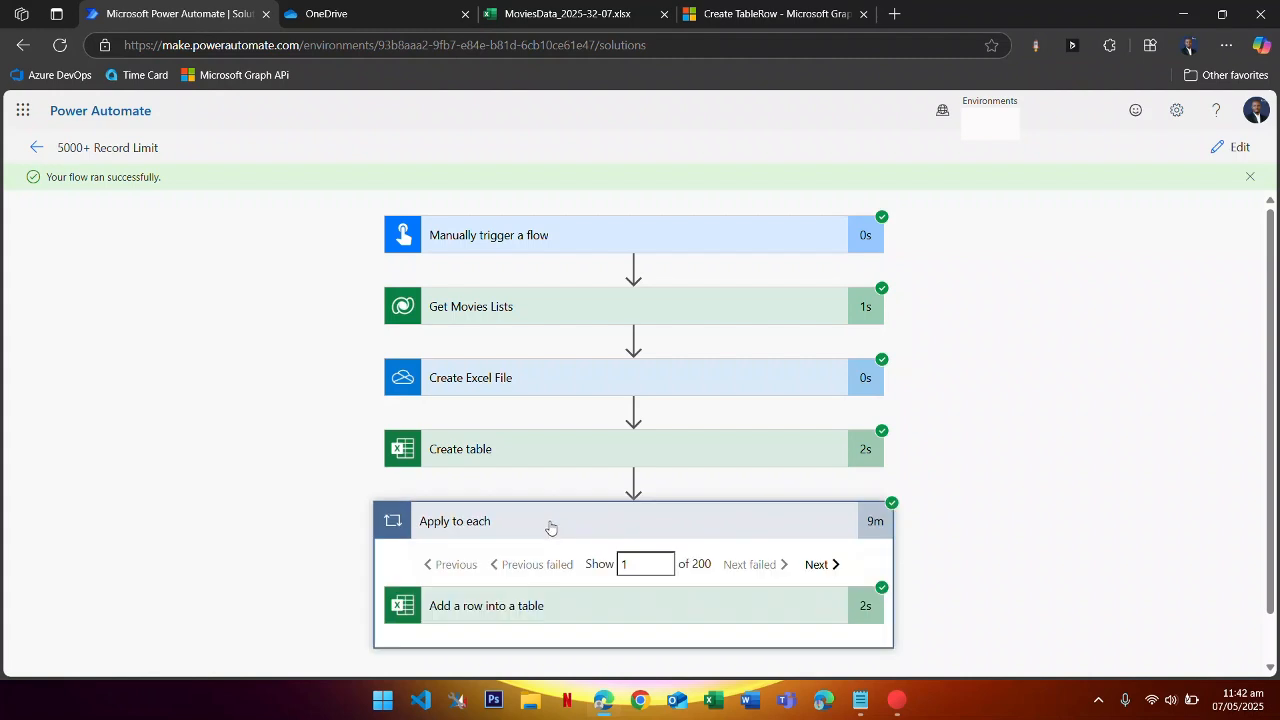
{"action": "scroll", "coordinate": [637, 544], "scroll_direction": "down", "scroll_amount": 1}
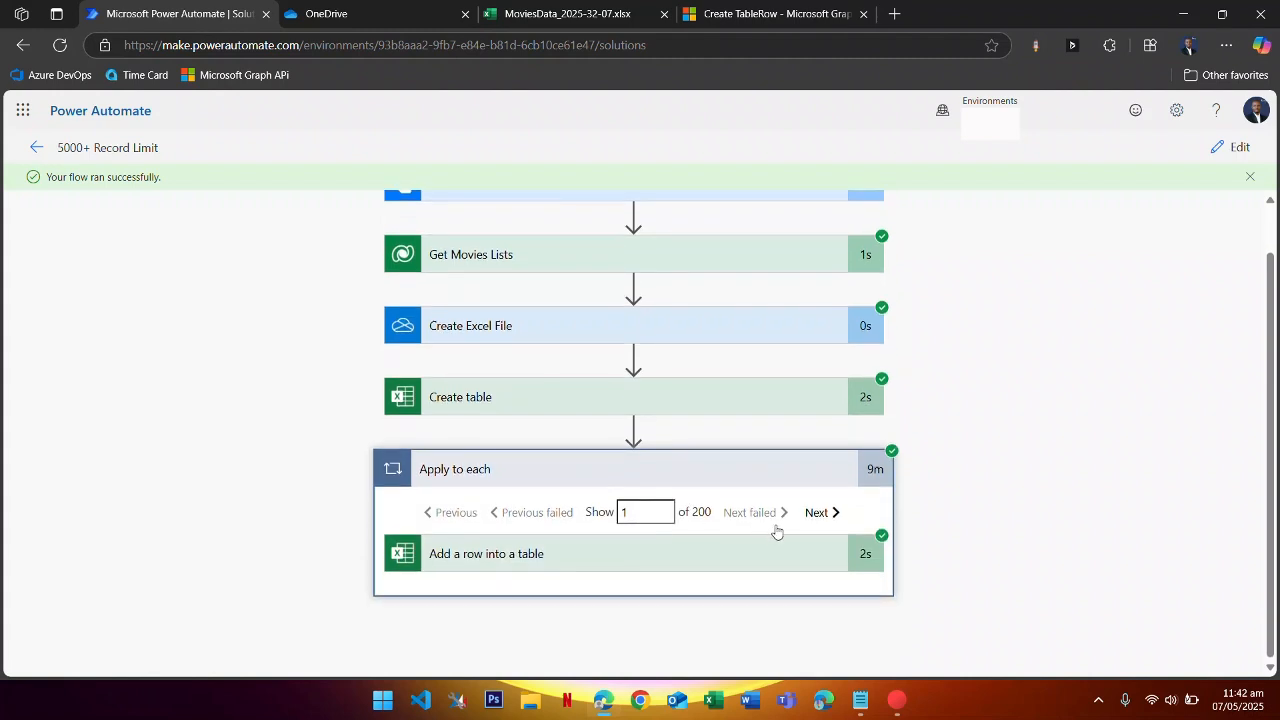
{"action": "left_click", "coordinate": [818, 512]}
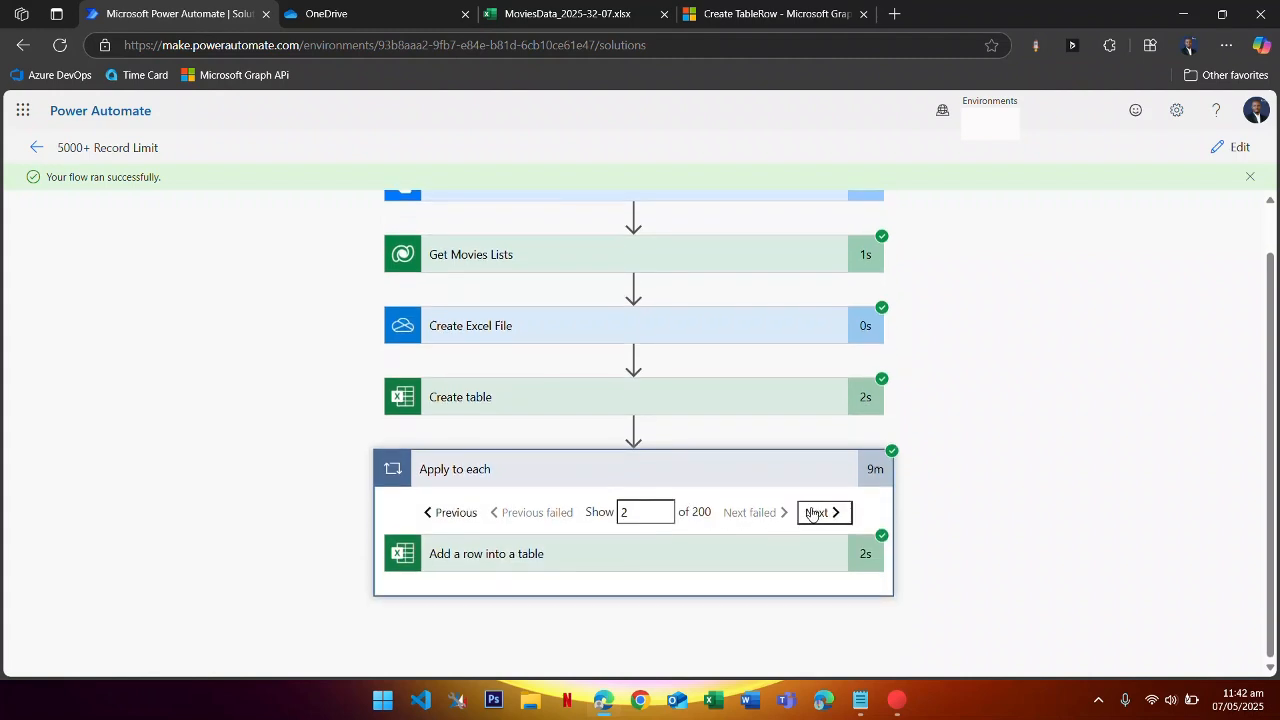
{"action": "left_click", "coordinate": [453, 514]}
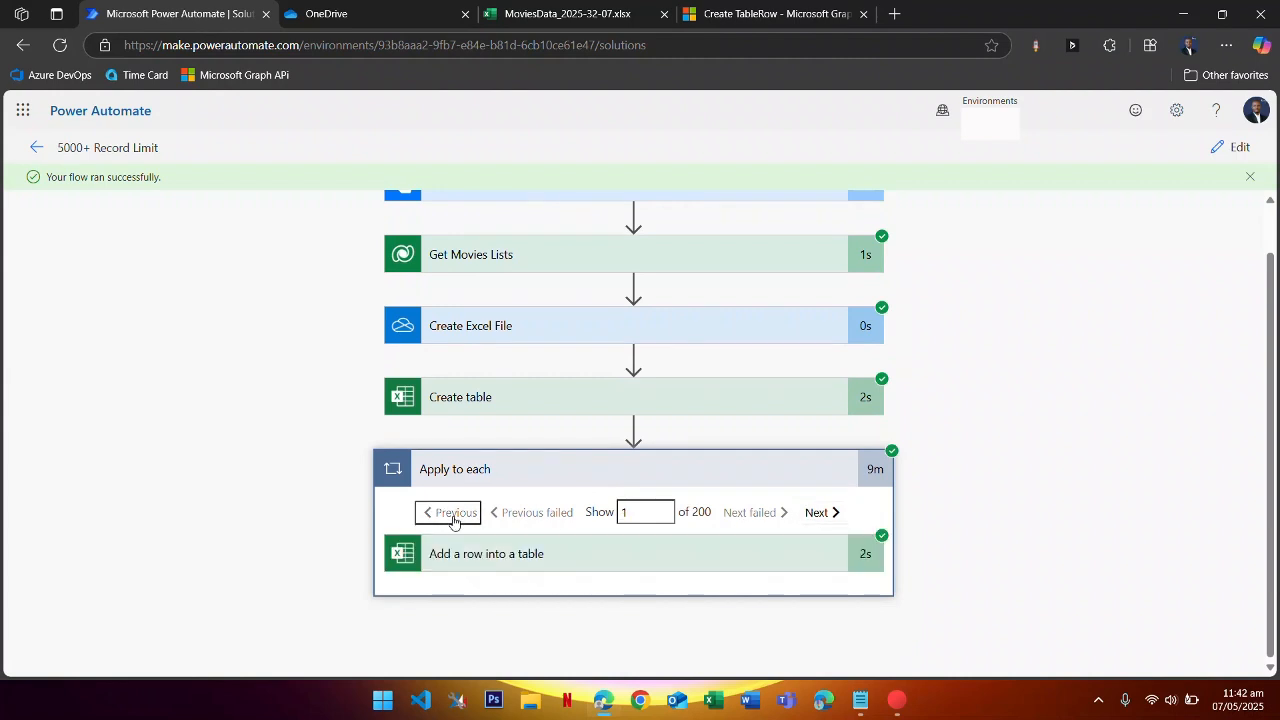
{"action": "left_click", "coordinate": [540, 474]}
- Switch to the MoviesData_2025-32-07.xlsx workbook and review the movies table from its last row back up to the header
{"action": "key", "text": "ctrl+Tab"}
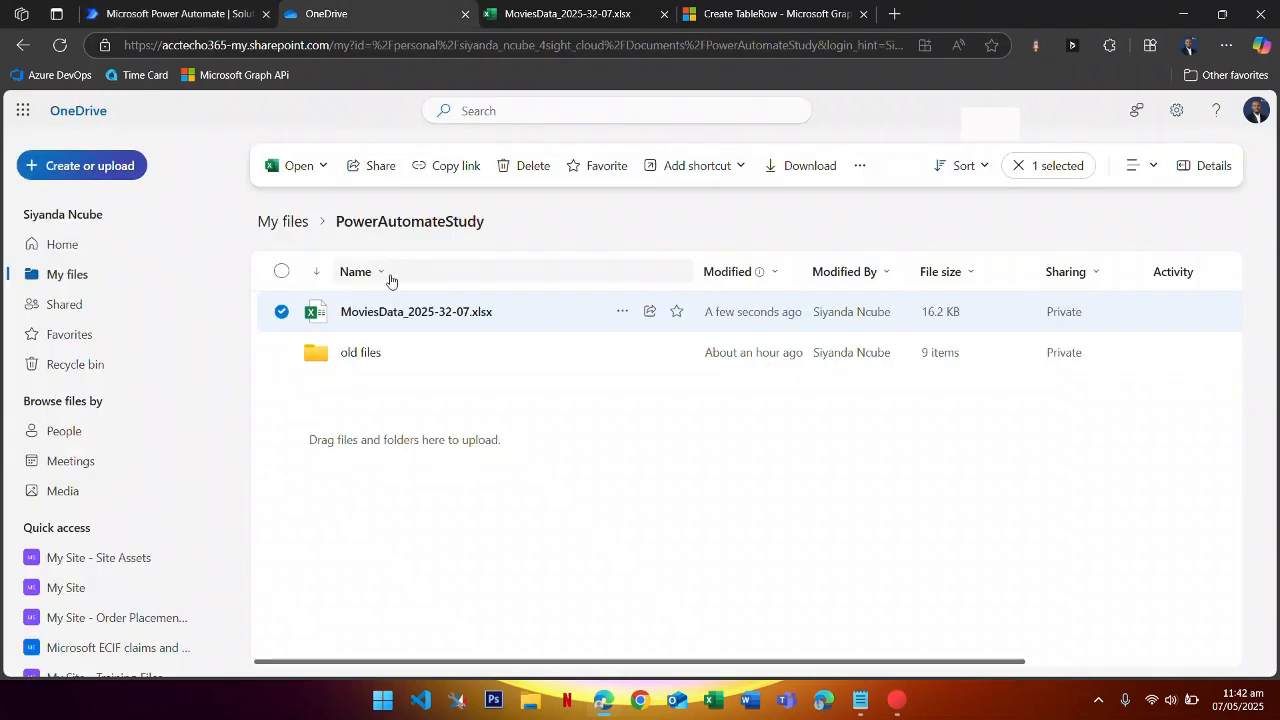
{"action": "left_click", "coordinate": [525, 14]}
{"action": "scroll", "coordinate": [200, 485], "scroll_direction": "down", "scroll_amount": 5}
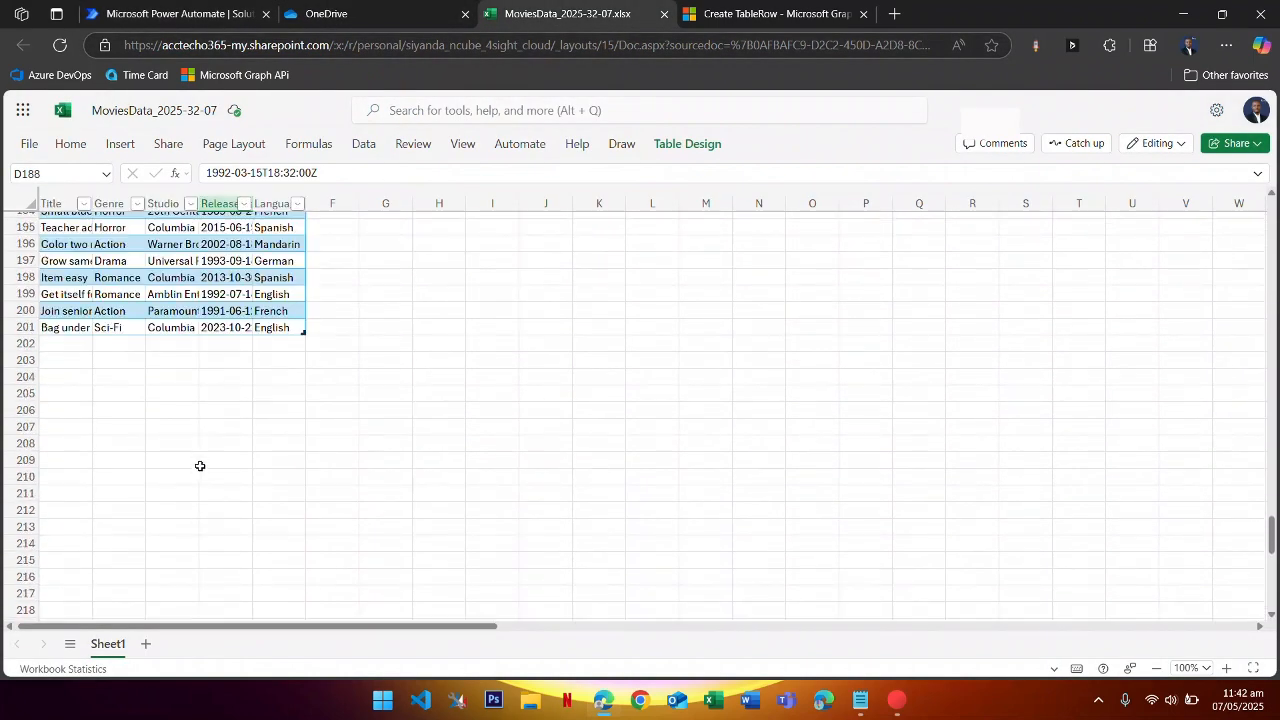
{"action": "left_click", "coordinate": [92, 337]}
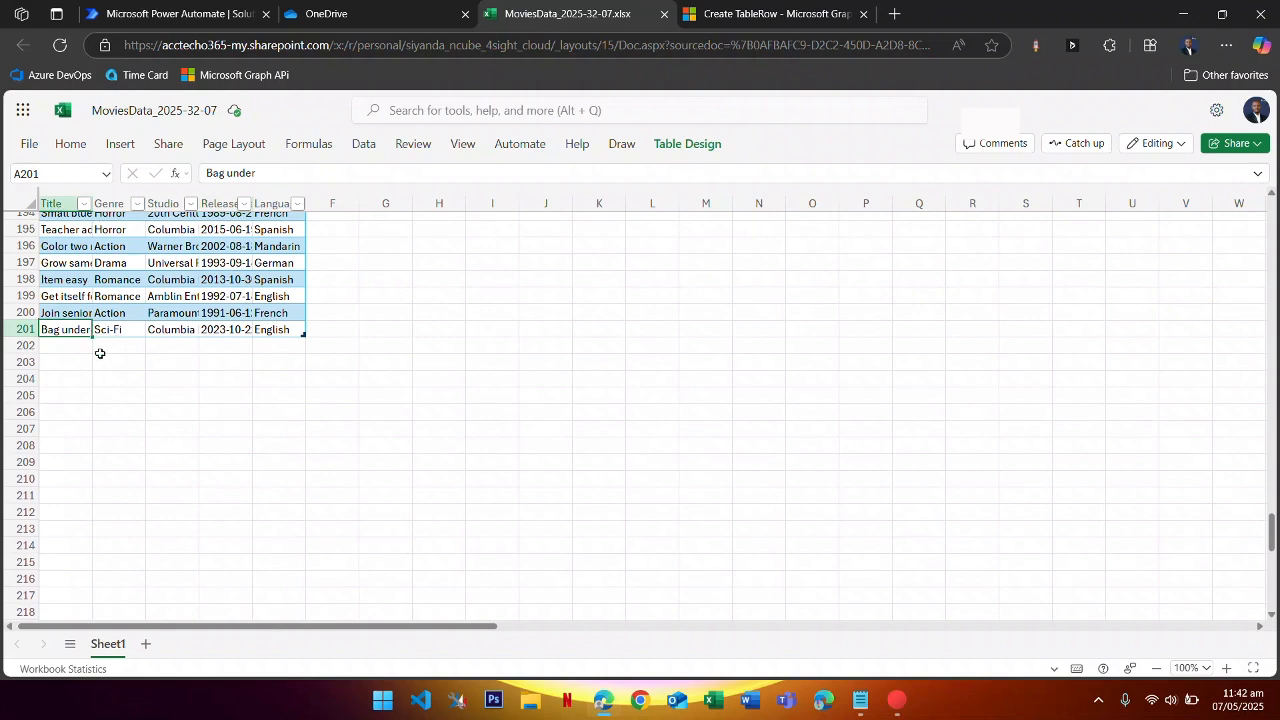
{"action": "left_click", "coordinate": [100, 353]}
{"action": "left_click", "coordinate": [66, 329]}
{"action": "scroll", "coordinate": [203, 359], "scroll_direction": "up", "scroll_amount": 20}
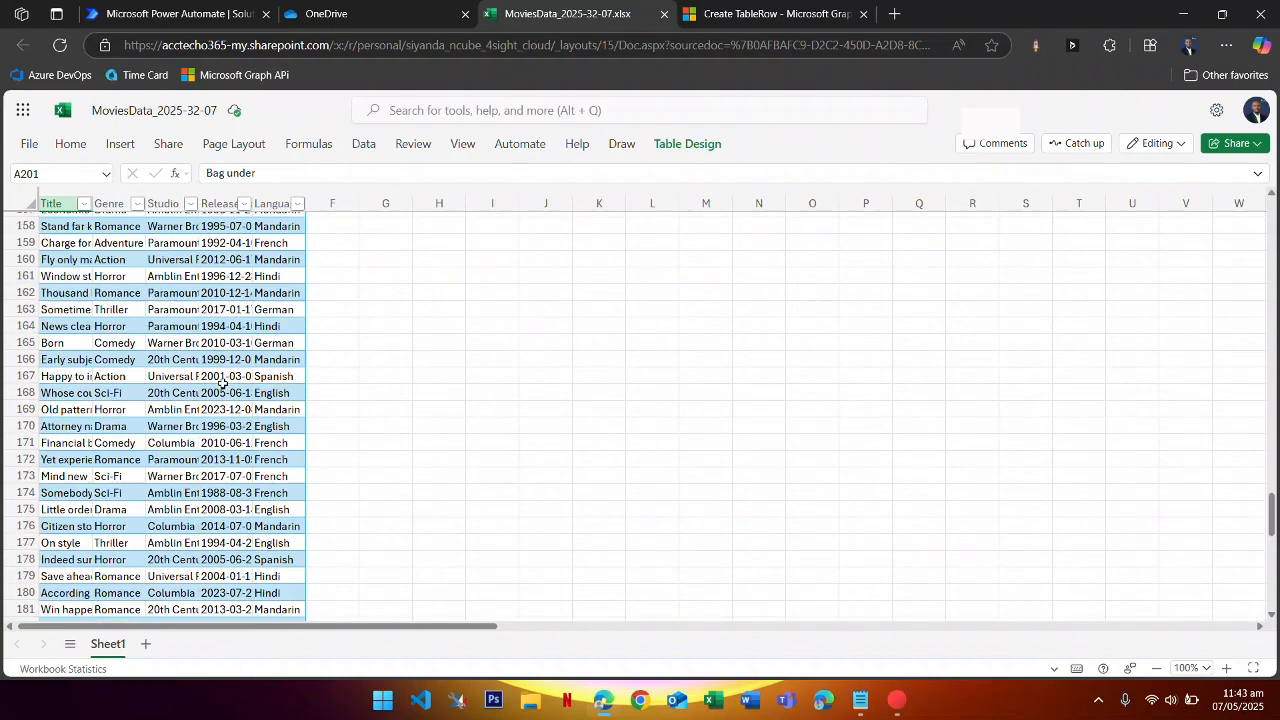
{"action": "scroll", "coordinate": [631, 338], "scroll_direction": "up", "scroll_amount": 3}
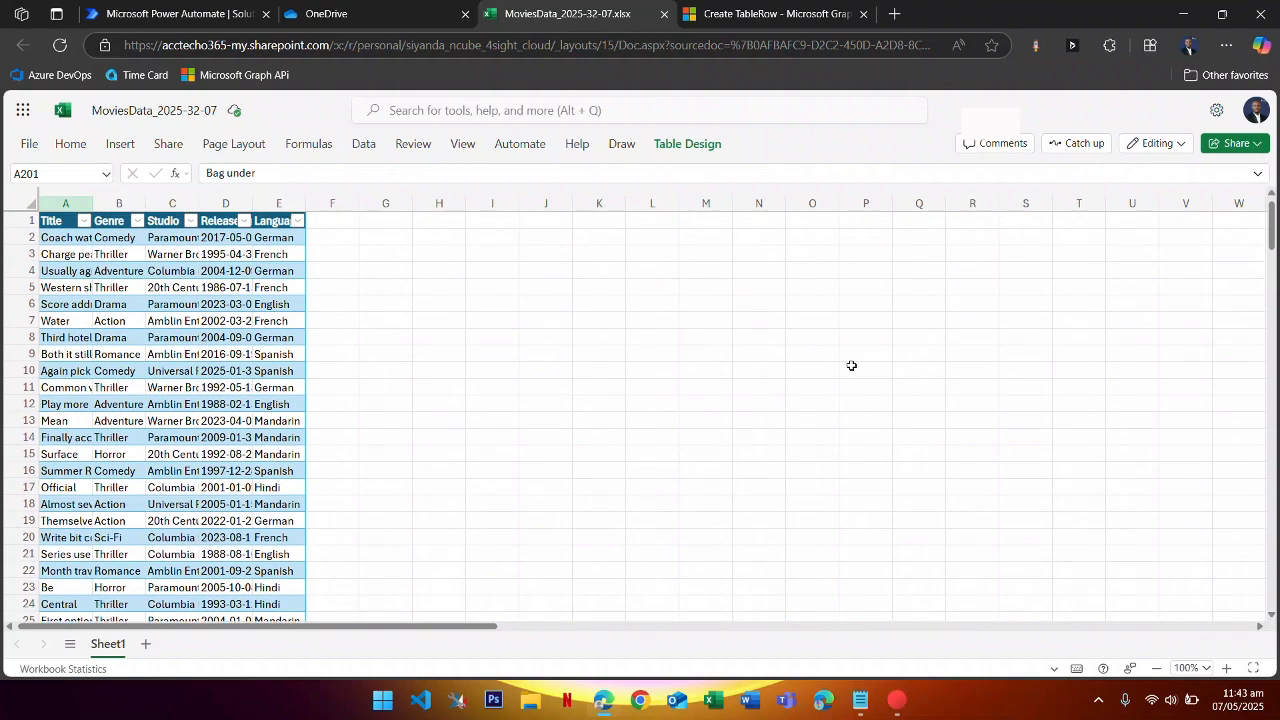
- Close the workbook and move MoviesData_2025-32-07.xlsx into the old files folder in OneDrive
{"action": "key", "text": "ctrl+w"}
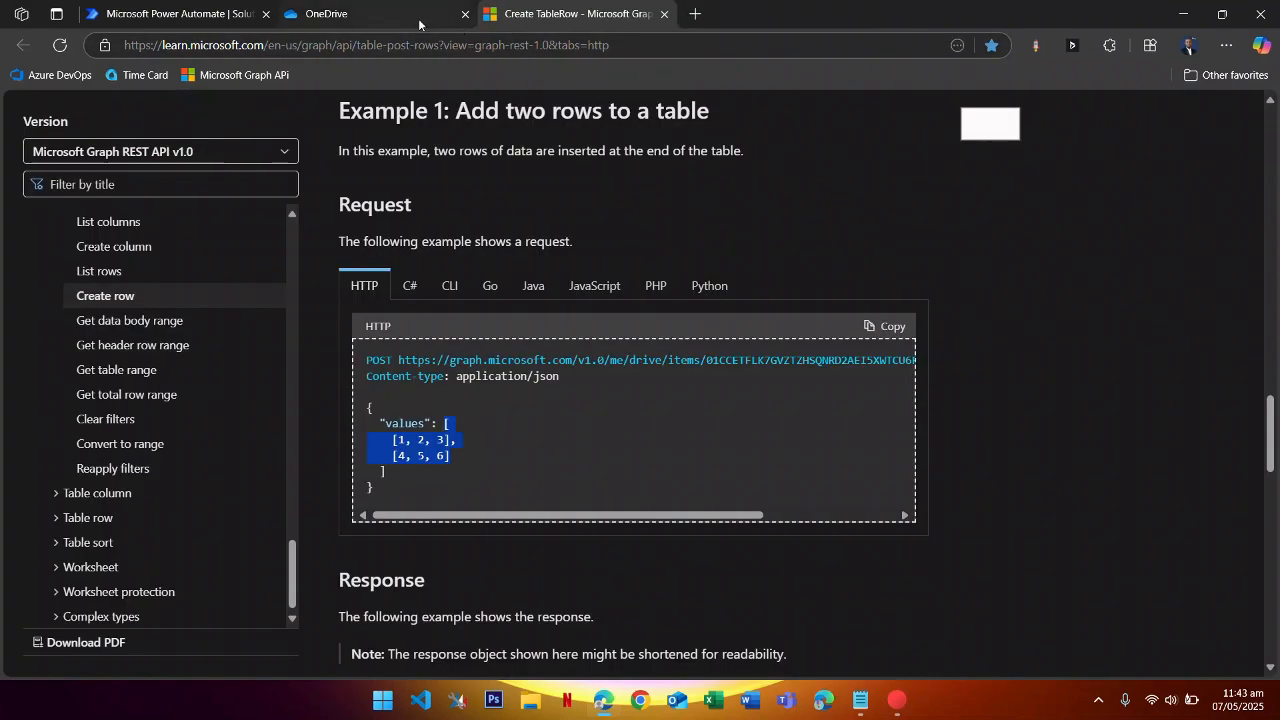
{"action": "left_click", "coordinate": [385, 14]}
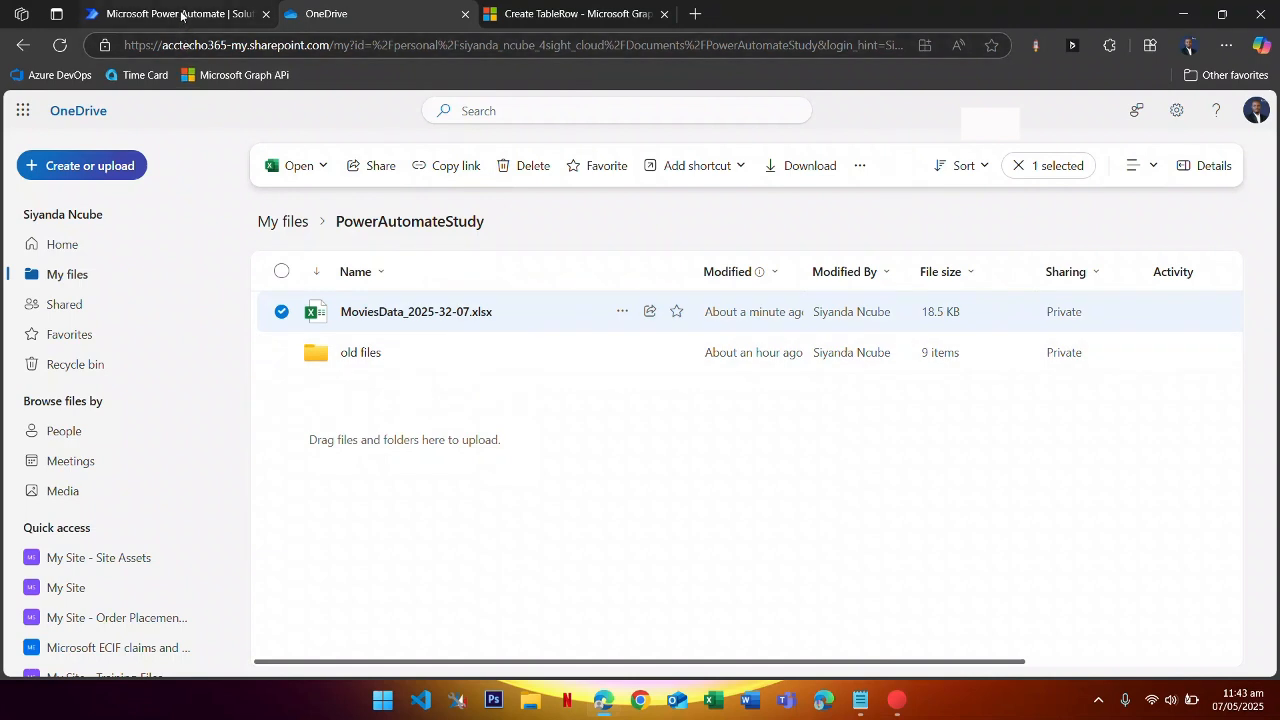
{"action": "left_click", "coordinate": [454, 391]}
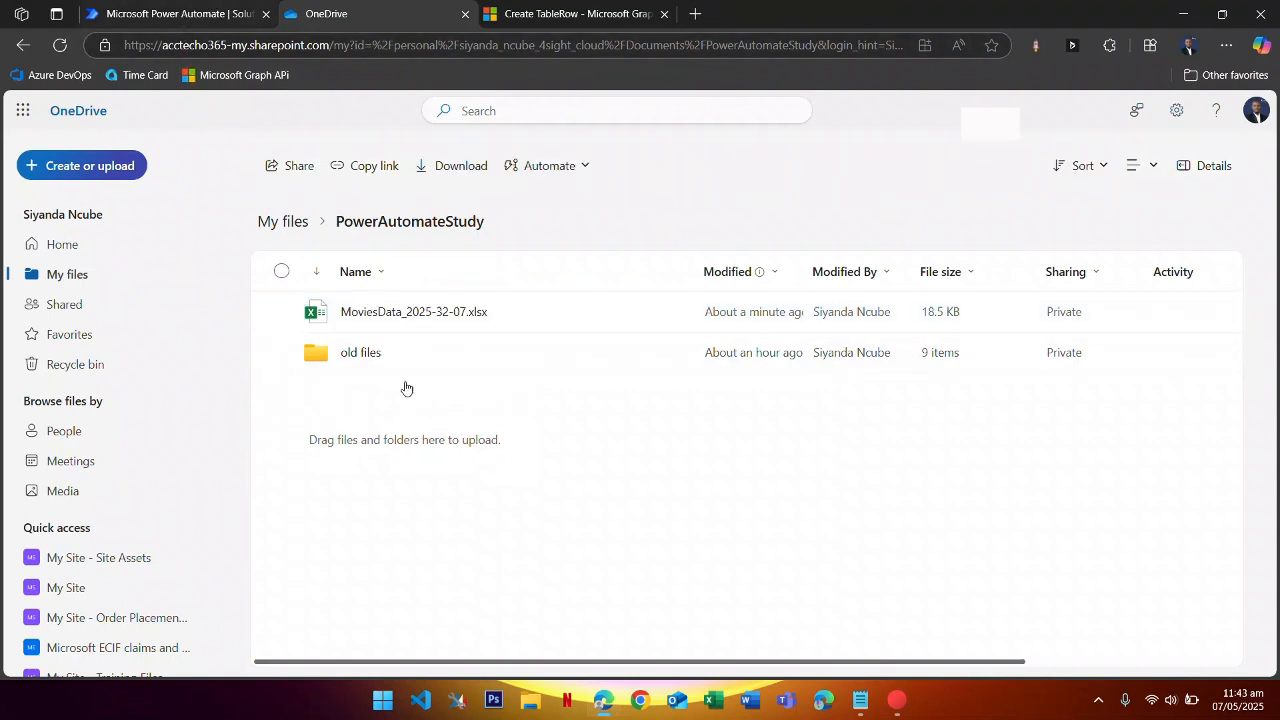
{"action": "left_click_drag", "start_coordinate": [497, 314], "coordinate": [390, 352]}
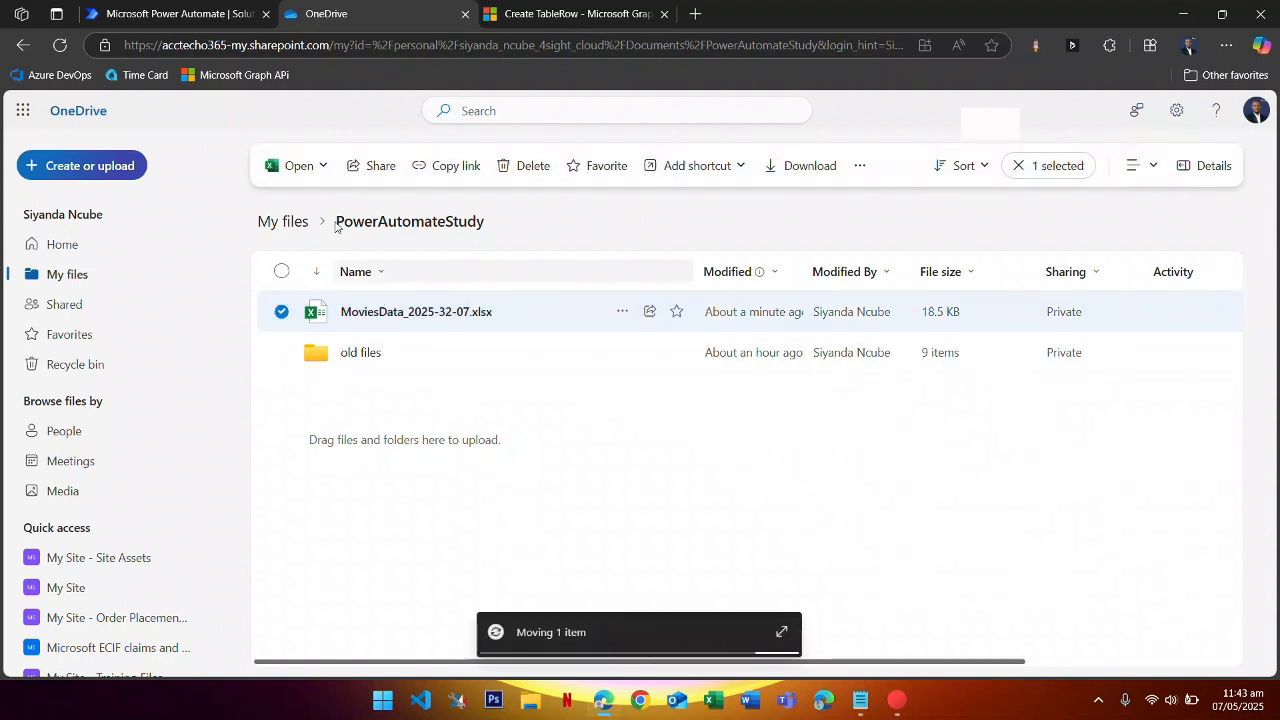
- Return to the 5000+ Record Limit flow in Power Automate and reopen it for editing
{"action": "left_click", "coordinate": [195, 14]}
{"action": "left_click", "coordinate": [1225, 148]}
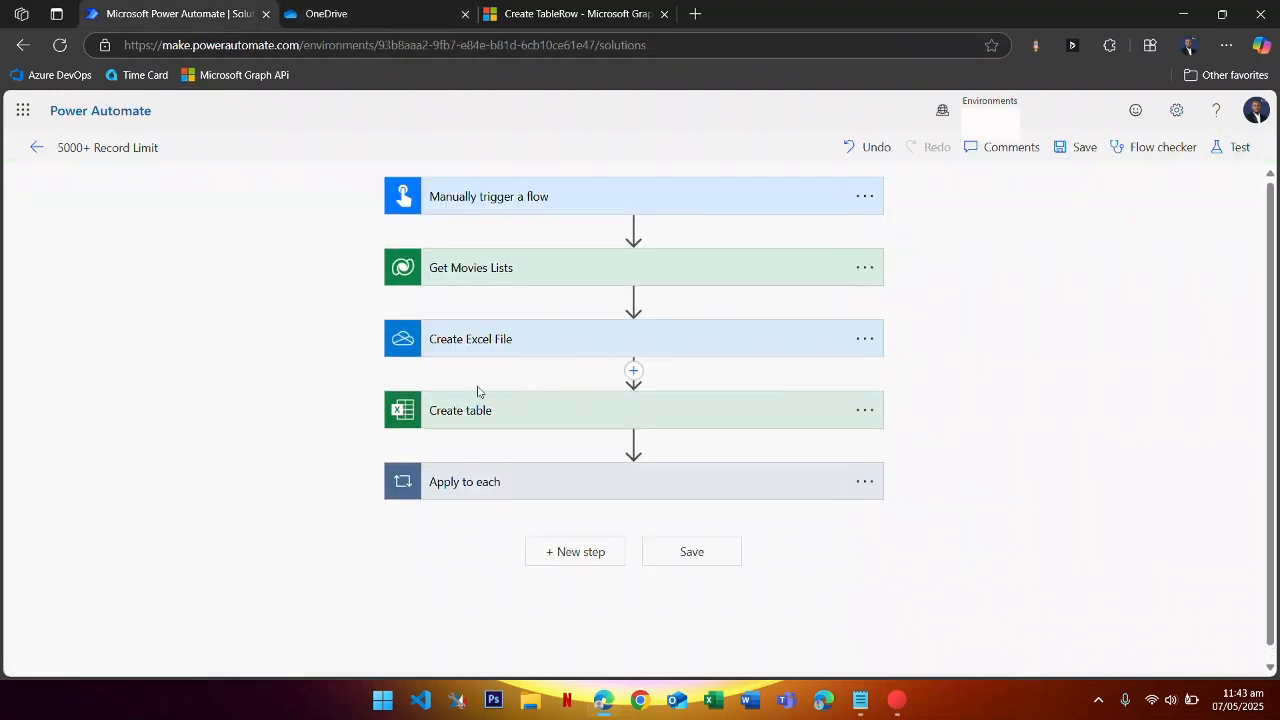
- Delete the Apply to each loop from the flow
{"action": "scroll", "coordinate": [620, 477], "scroll_direction": "down", "scroll_amount": 1}
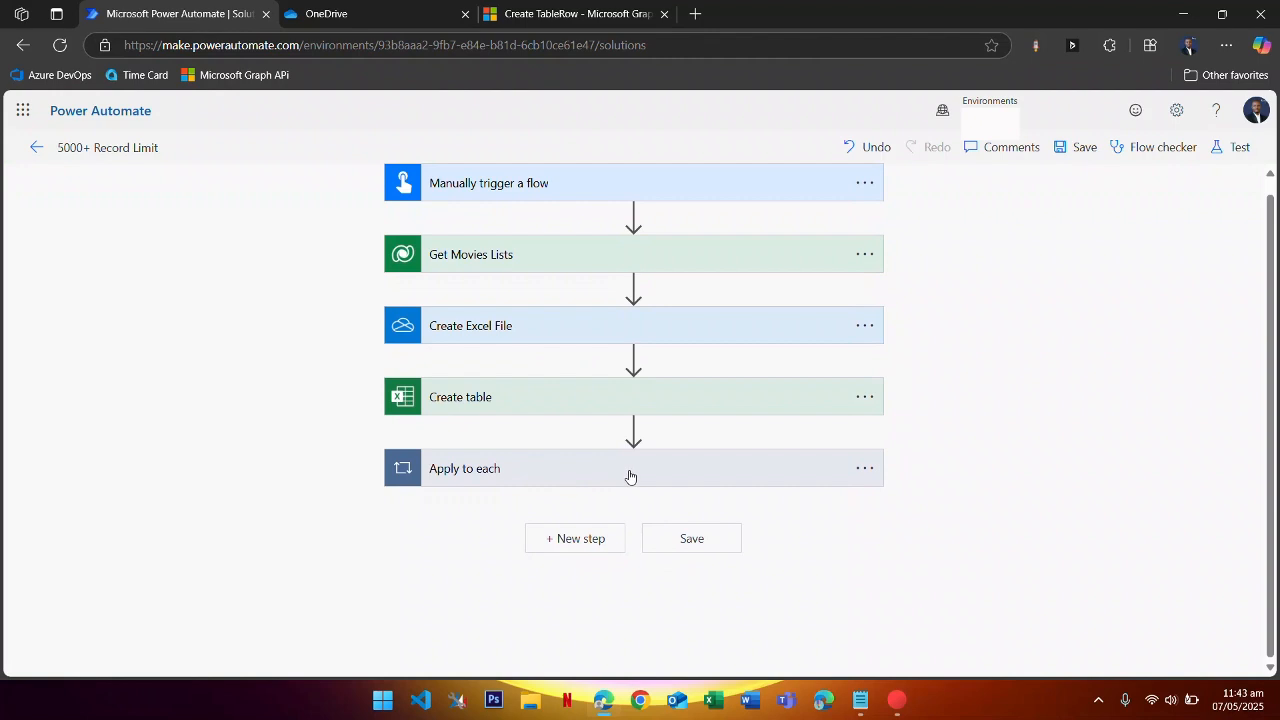
{"action": "left_click", "coordinate": [864, 468]}
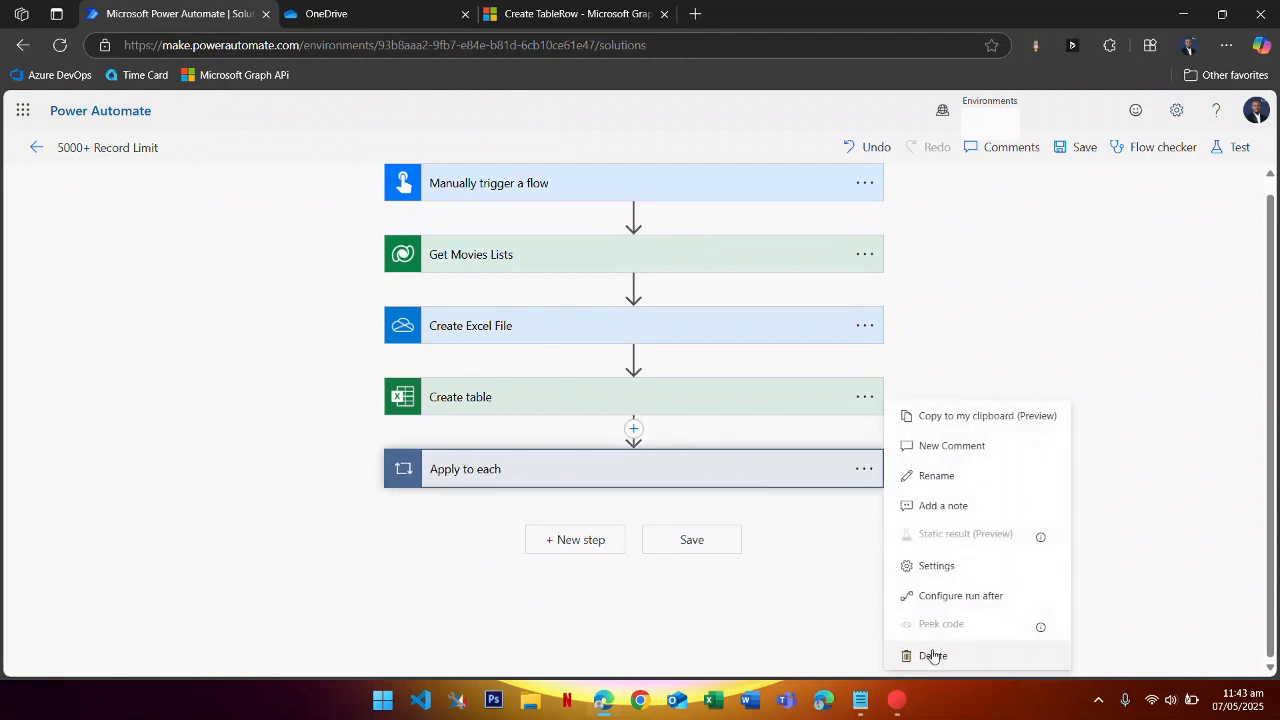
{"action": "left_click", "coordinate": [932, 656]}
{"action": "left_click", "coordinate": [649, 441]}
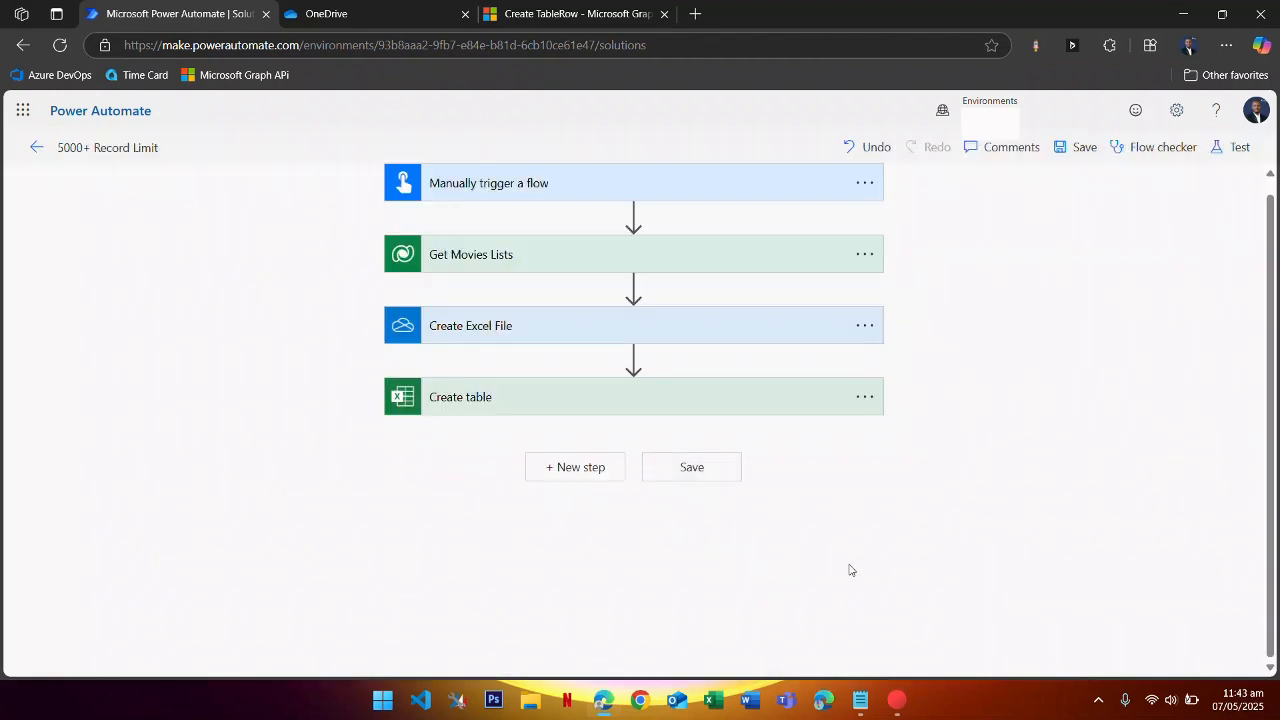
- Add a Data Operation Select action after Create table
{"action": "left_click", "coordinate": [574, 467]}
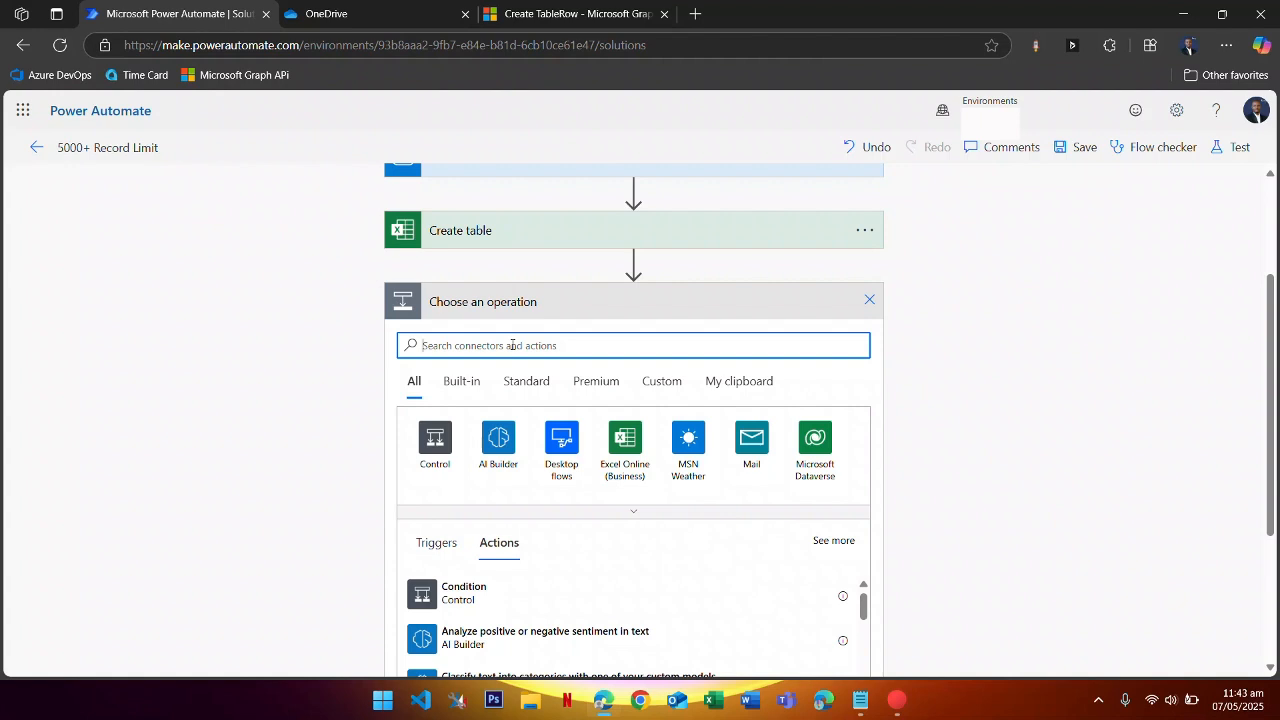
{"action": "type", "text": "select"}
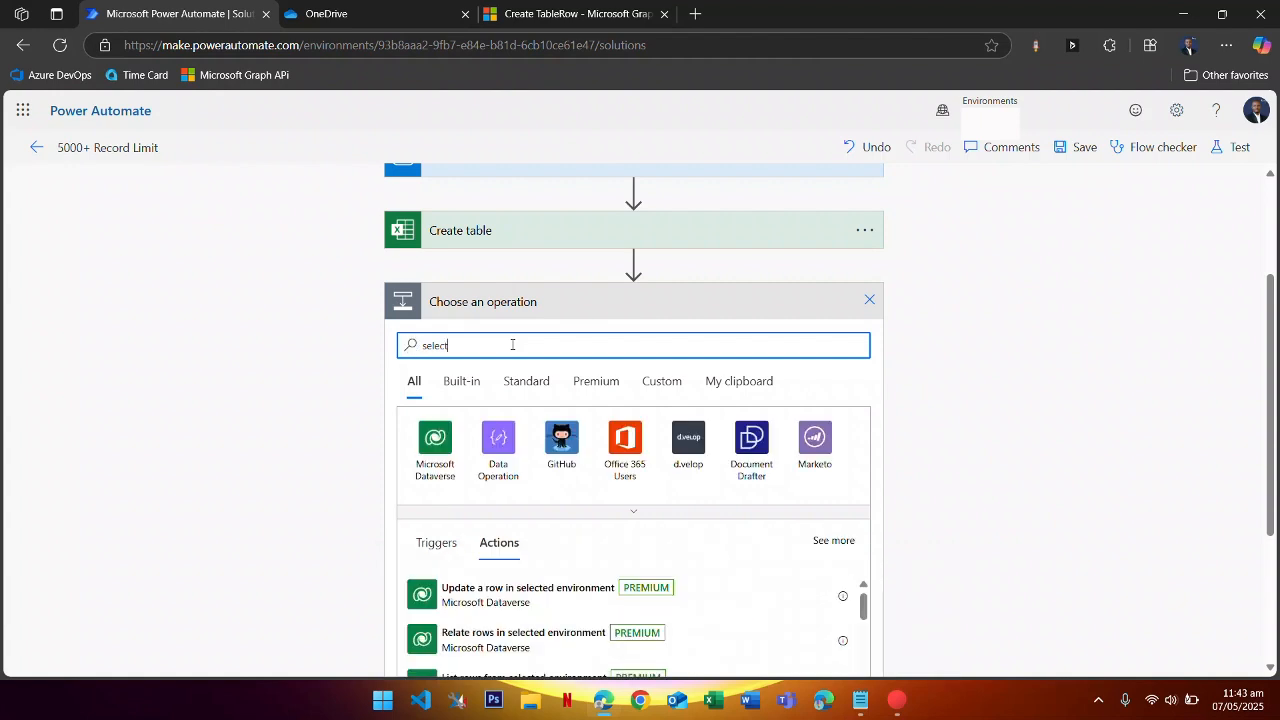
{"action": "scroll", "coordinate": [503, 449], "scroll_direction": "down", "scroll_amount": 1}
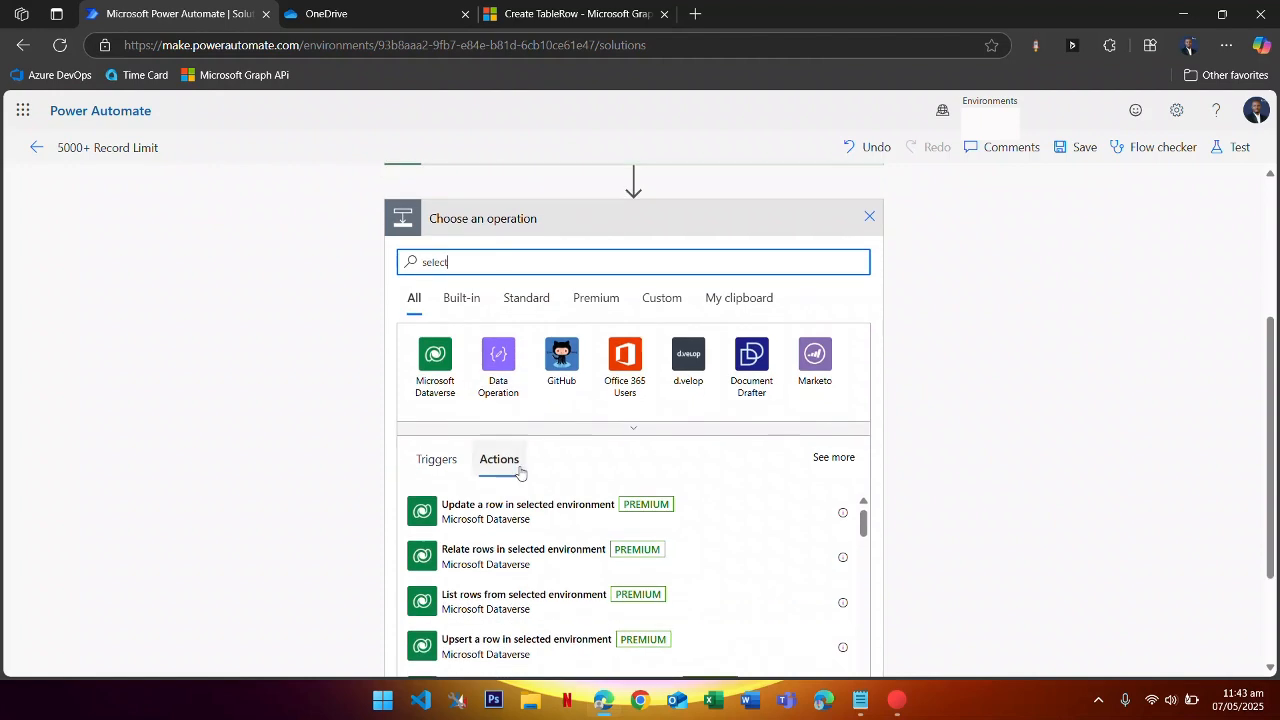
{"action": "left_click", "coordinate": [490, 375]}
{"action": "scroll", "coordinate": [480, 470], "scroll_direction": "down", "scroll_amount": 2}
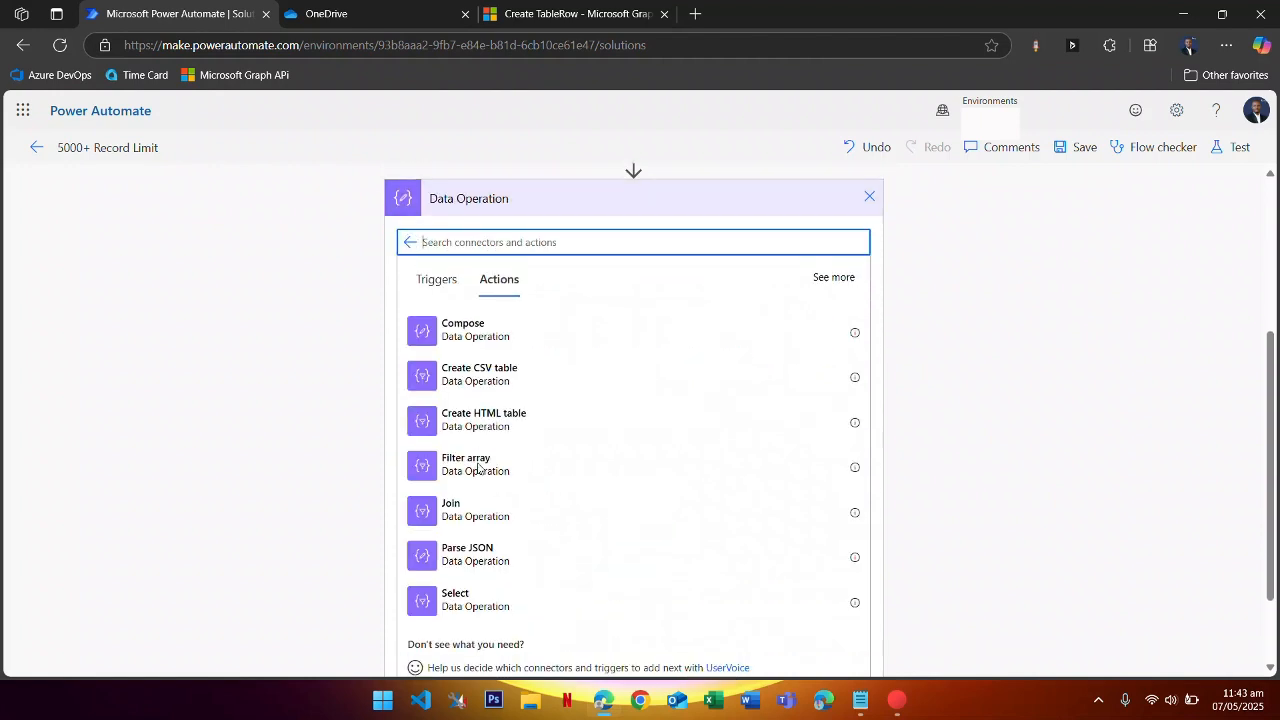
{"action": "left_click", "coordinate": [537, 478]}
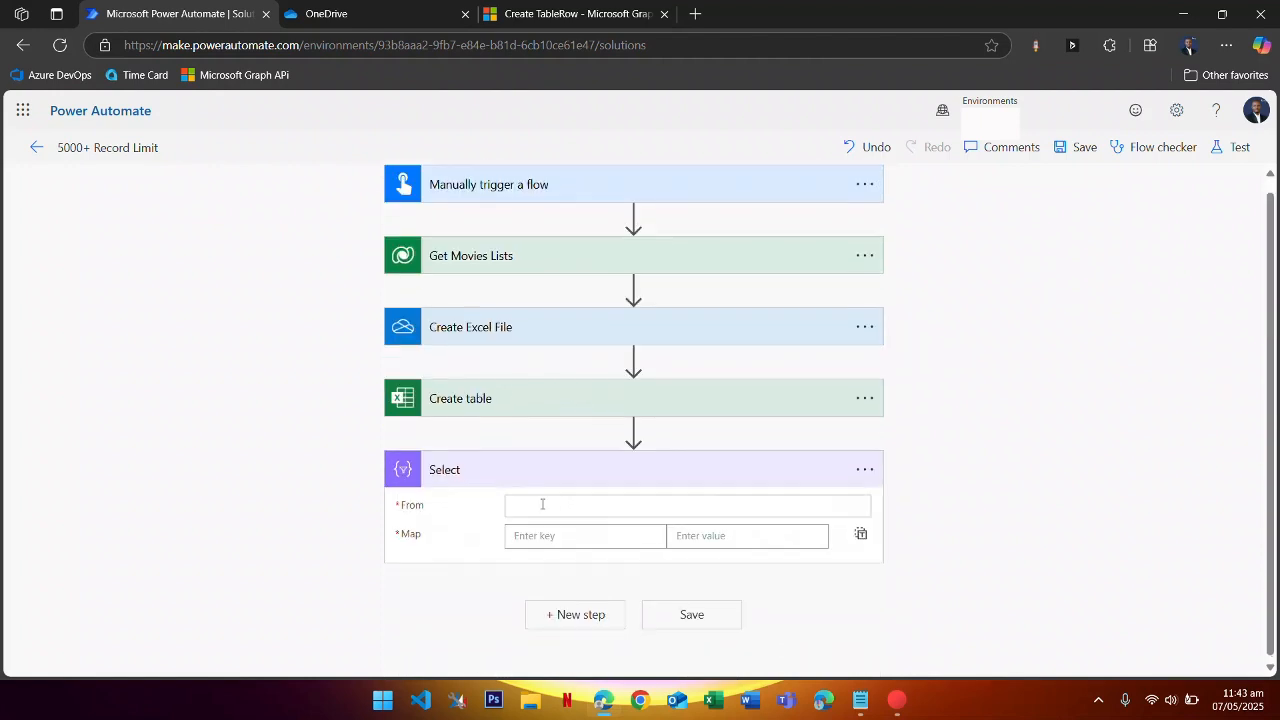
- Set the Select action's From input to the value list from Get Movies Lists
{"action": "left_click", "coordinate": [567, 500]}
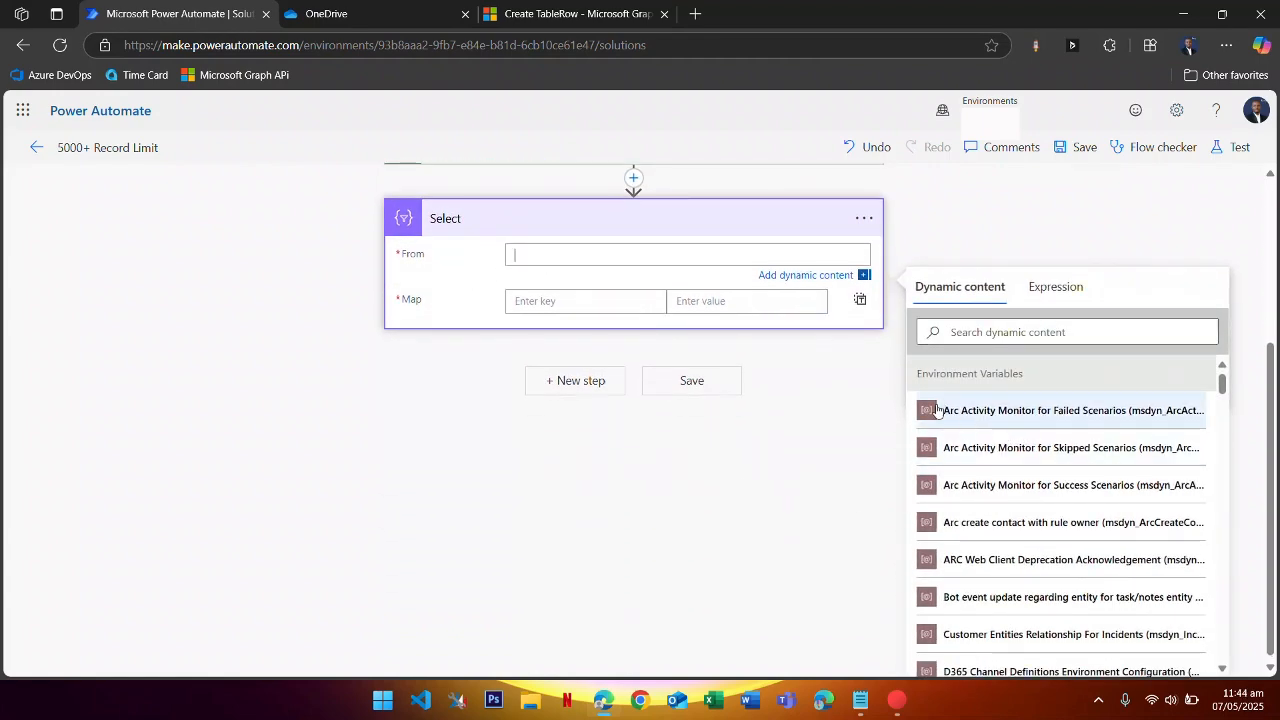
{"action": "scroll", "coordinate": [997, 499], "scroll_direction": "down", "scroll_amount": 4}
{"action": "scroll", "coordinate": [997, 499], "scroll_direction": "up", "scroll_amount": 1}
{"action": "left_click", "coordinate": [990, 334]}
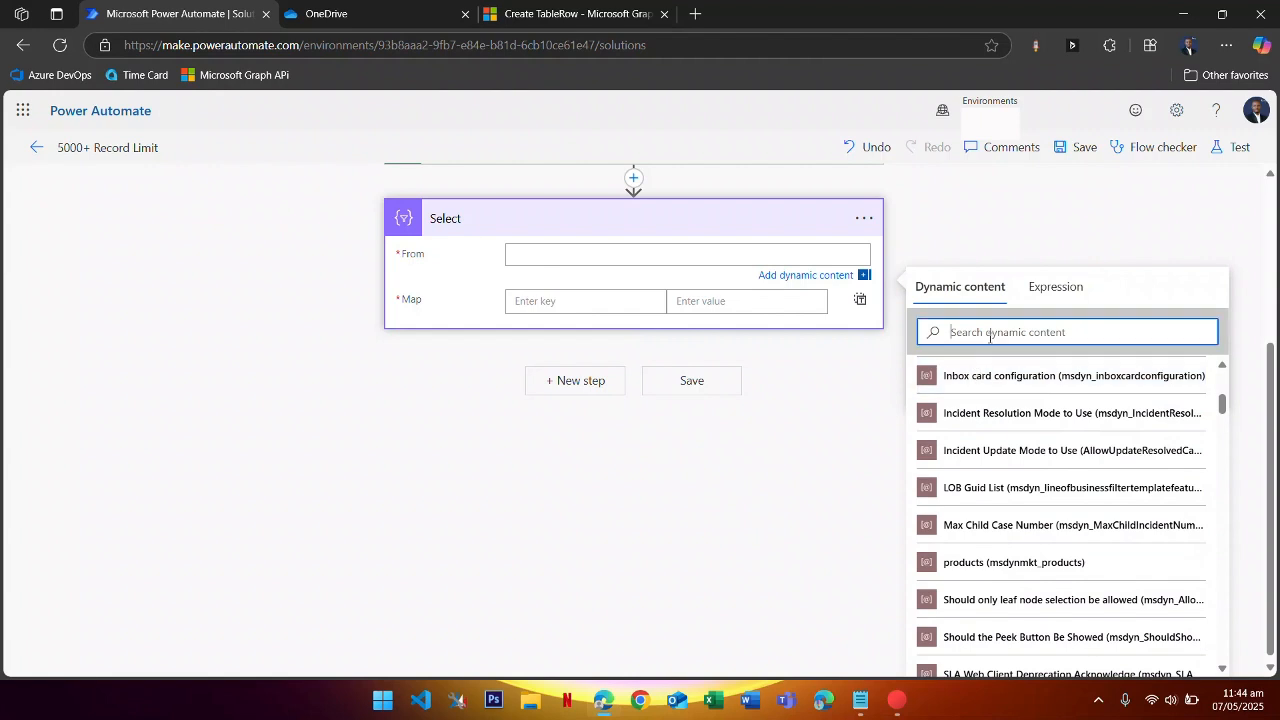
{"action": "type", "text": "values"}
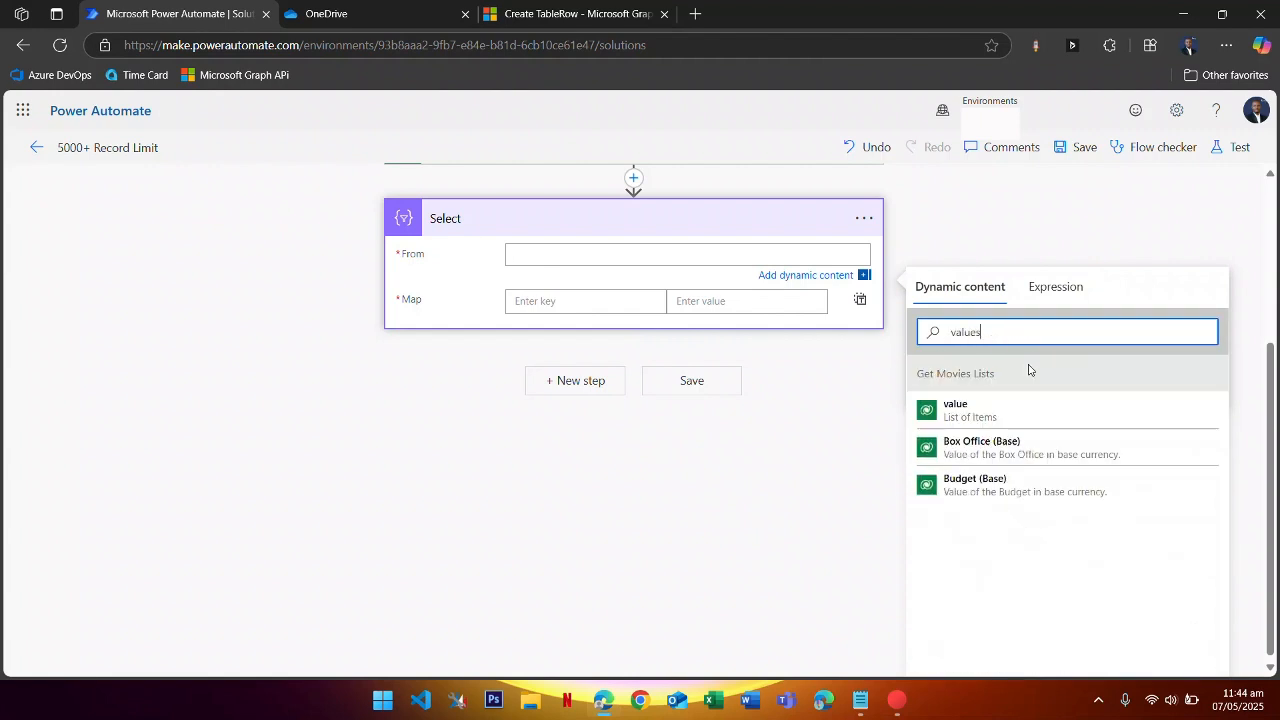
{"action": "left_click", "coordinate": [985, 416]}
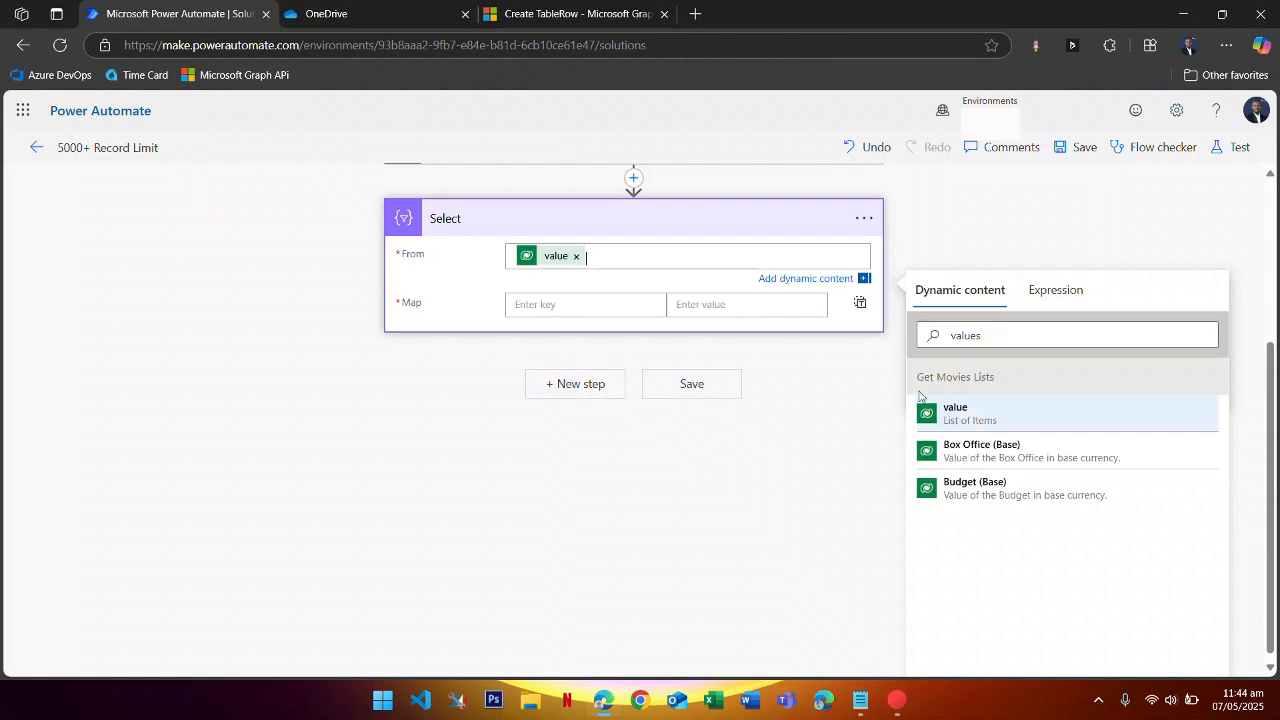
- Switch the Select action's Map to text mode and enter an empty pair of square brackets with a blank line between them
{"action": "left_click", "coordinate": [584, 306]}
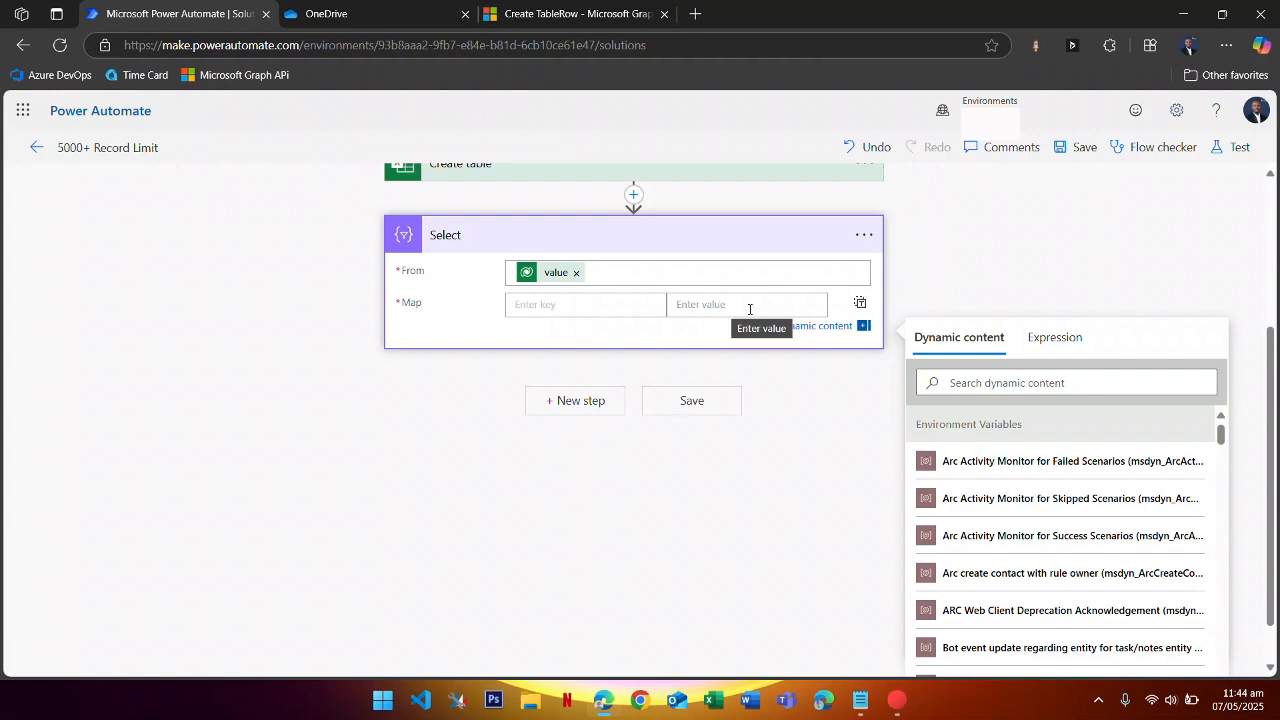
{"action": "left_click", "coordinate": [859, 307]}
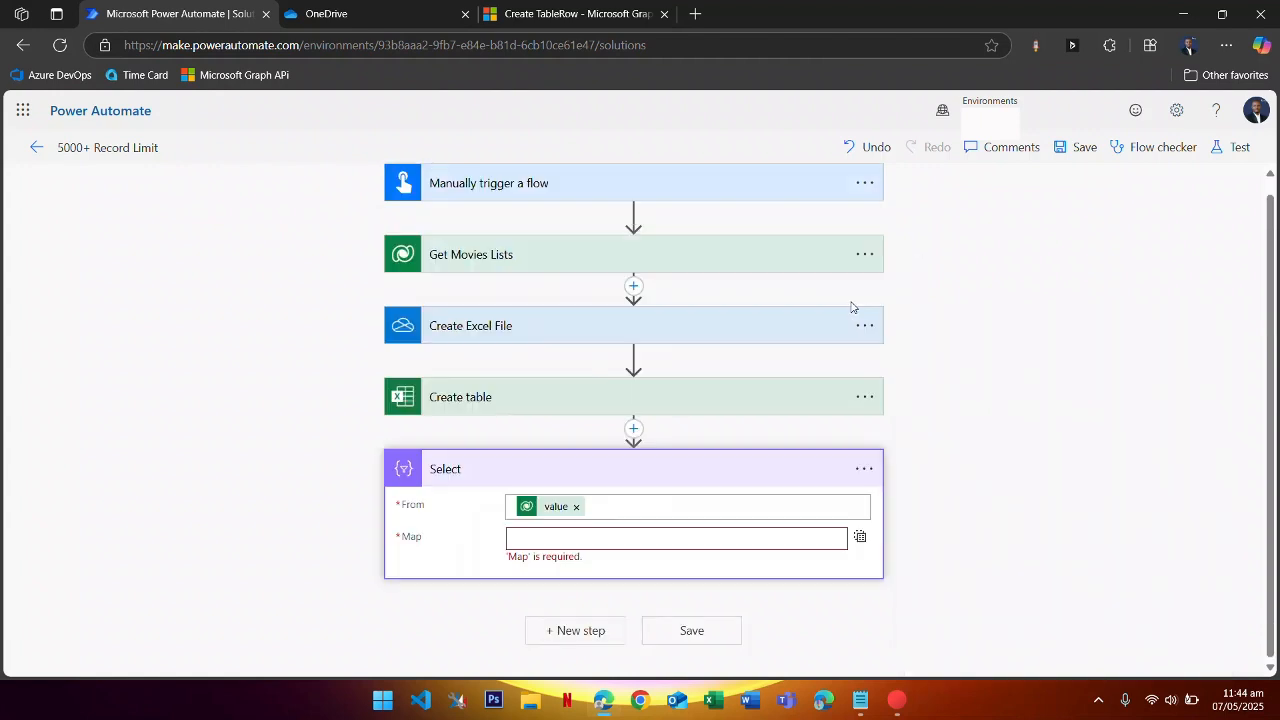
{"action": "left_click", "coordinate": [593, 537]}
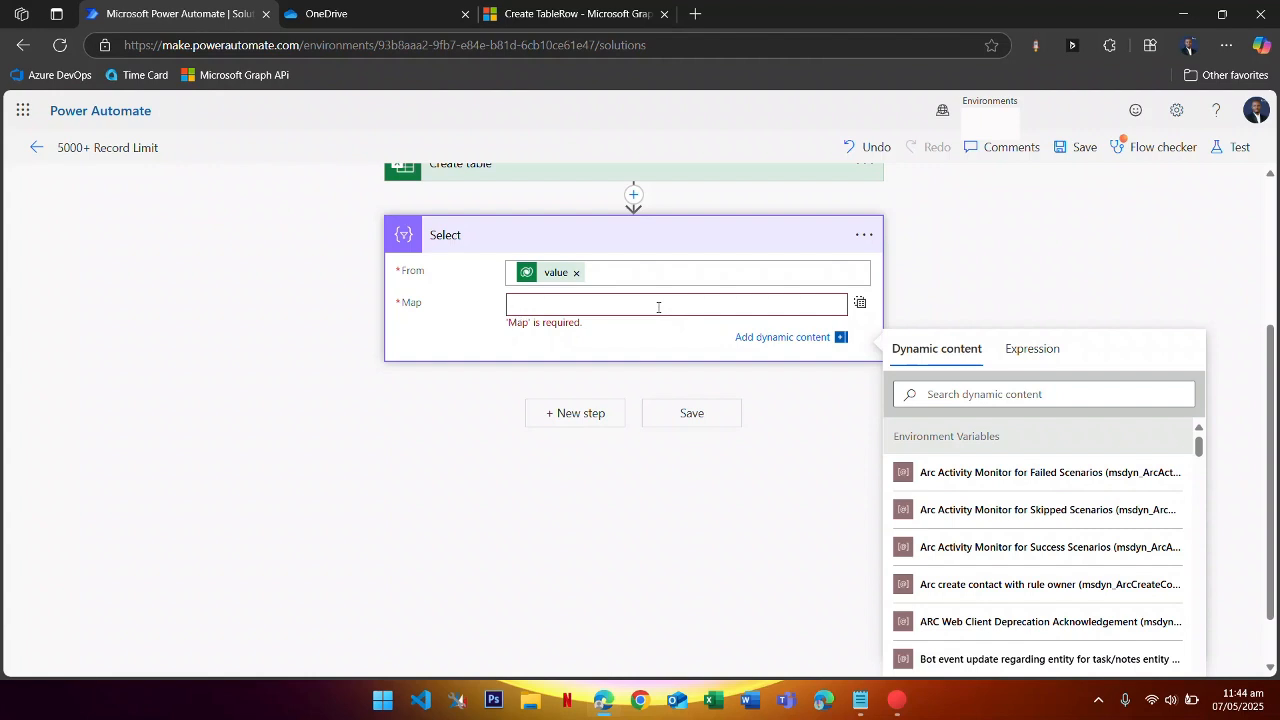
{"action": "type", "text": "{"}
{"action": "key", "text": "Return"}
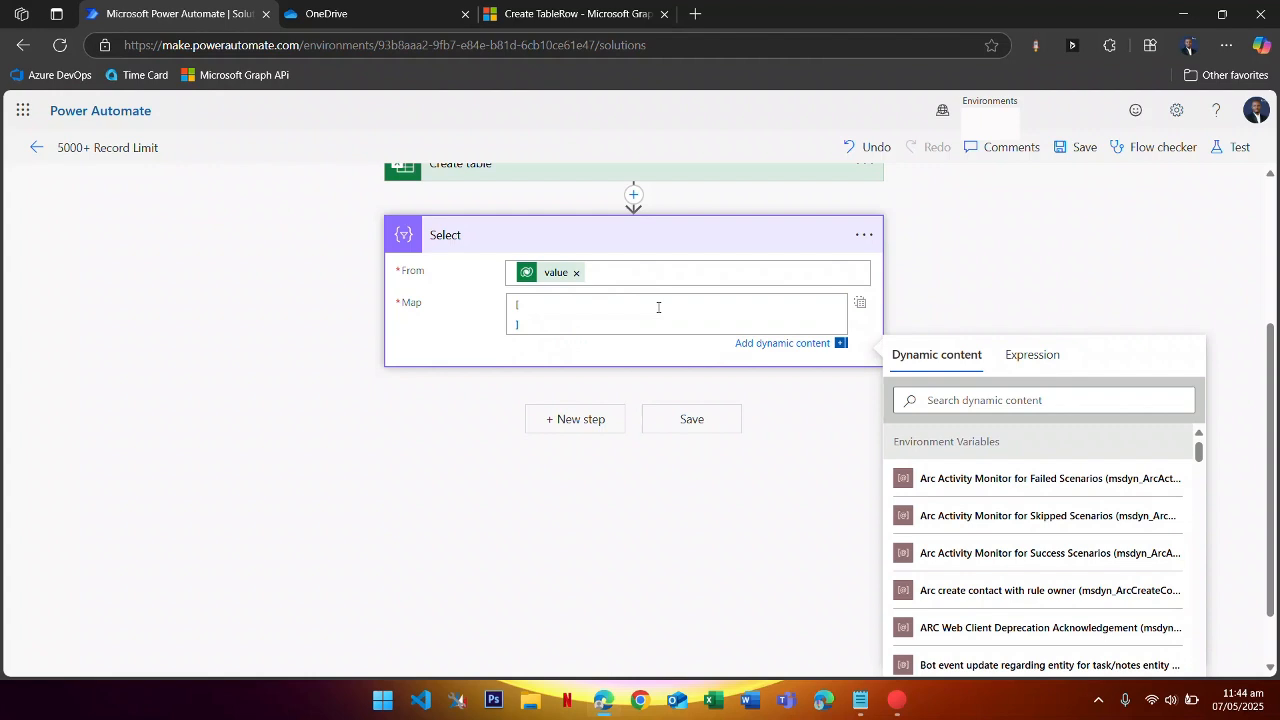
{"action": "key", "text": "Return"}
- Expand the Create table action to check the order of its column names
{"action": "scroll", "coordinate": [657, 312], "scroll_direction": "up", "scroll_amount": 5}
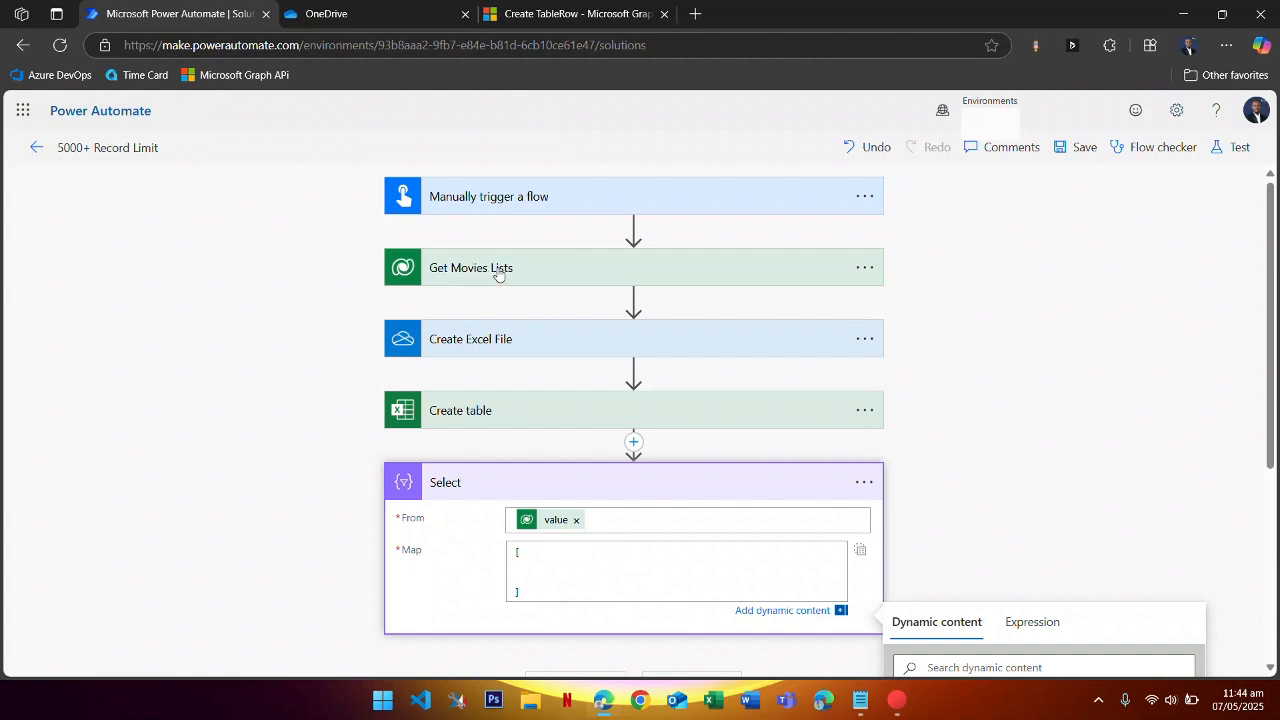
{"action": "left_click", "coordinate": [477, 409]}
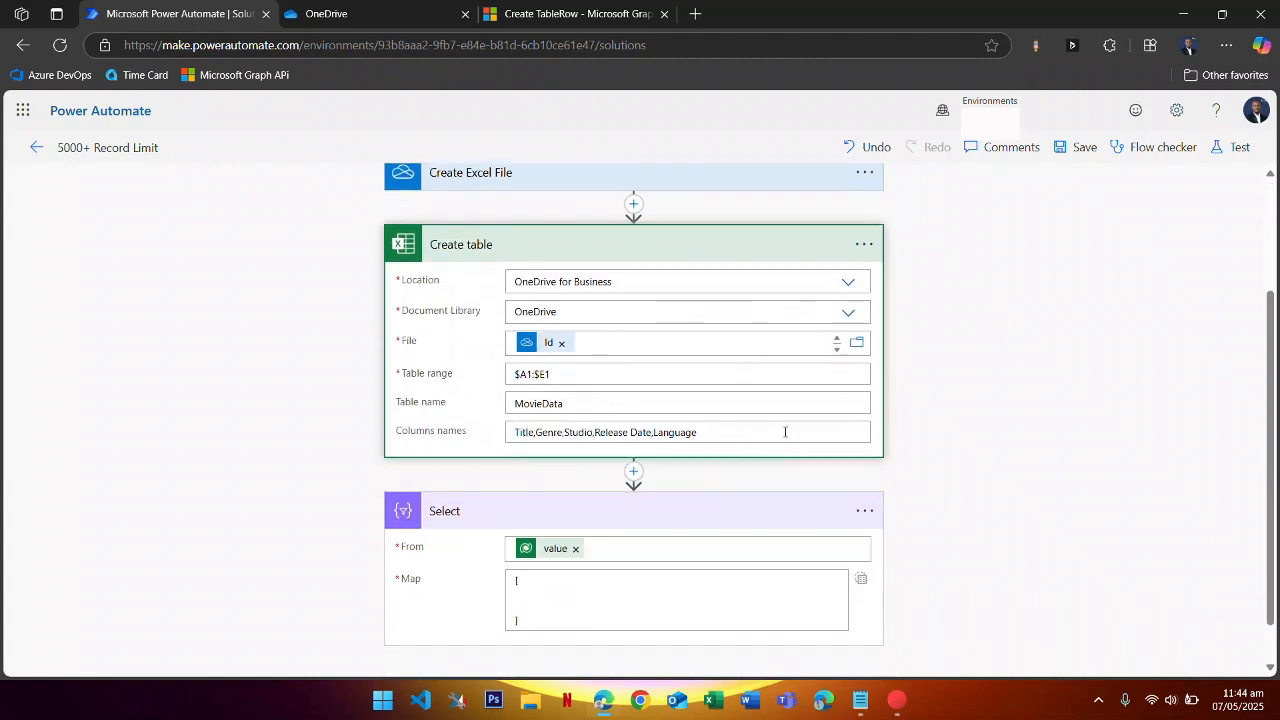
{"action": "scroll", "coordinate": [606, 490], "scroll_direction": "down", "scroll_amount": 1}
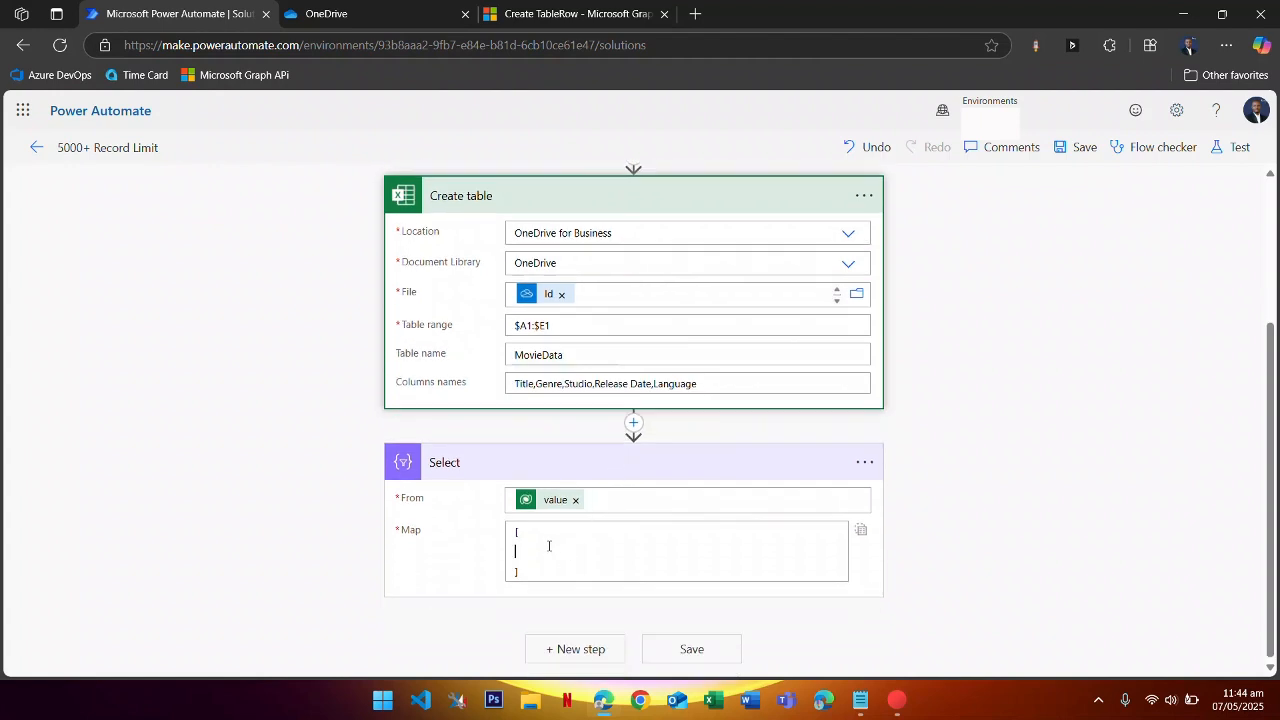
- Insert Movie Title from Get Movies Lists as the first item in the Map array, followed by a comma and a new line
{"action": "left_click", "coordinate": [548, 546]}
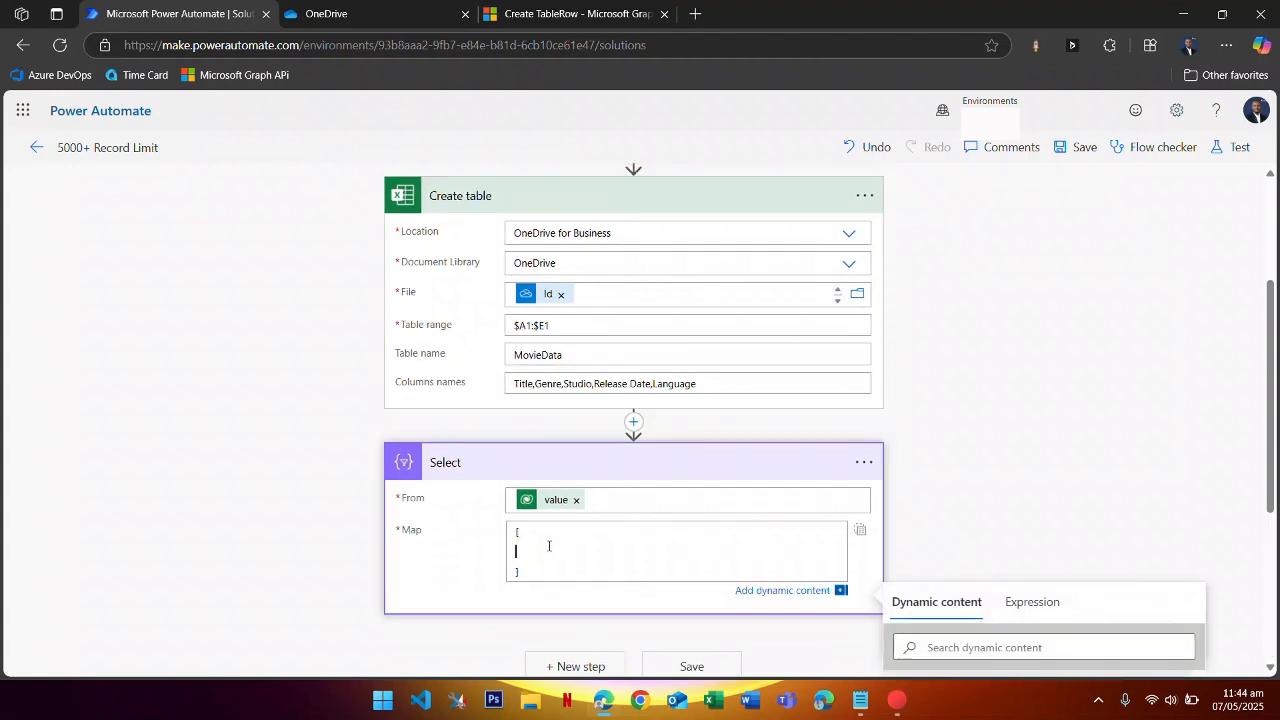
{"action": "left_click", "coordinate": [996, 560]}
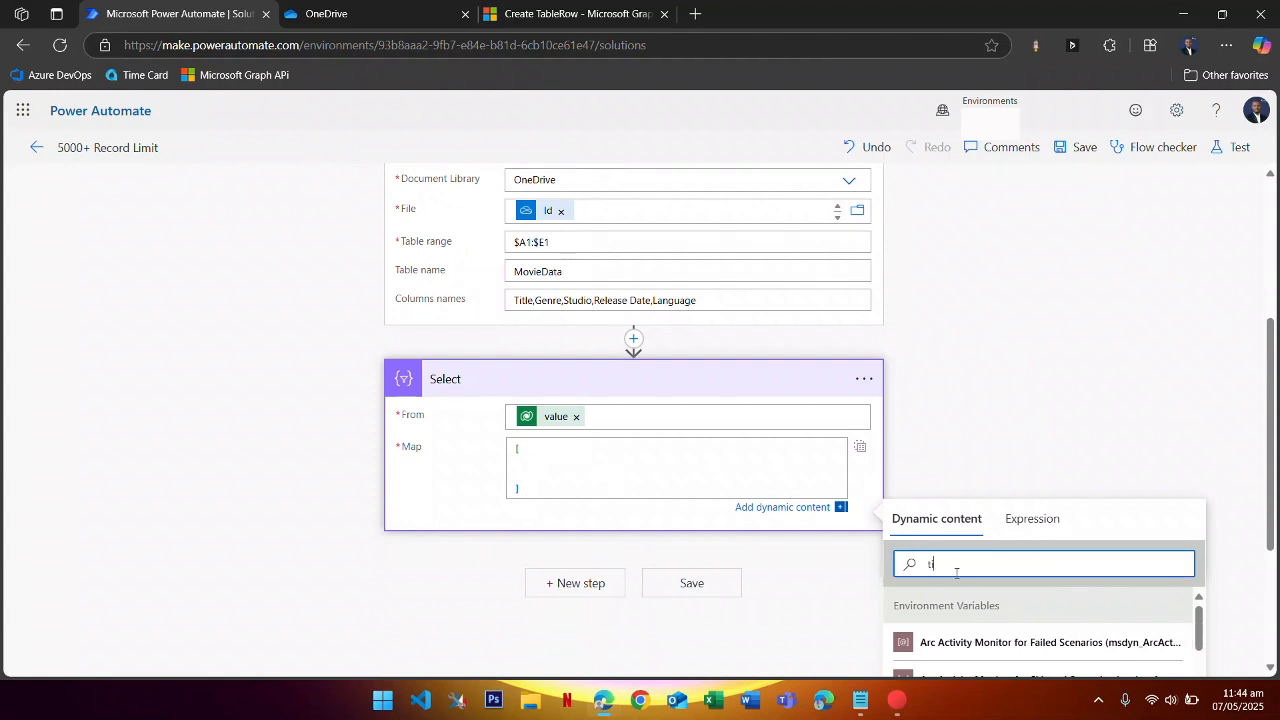
{"action": "type", "text": "movi"}
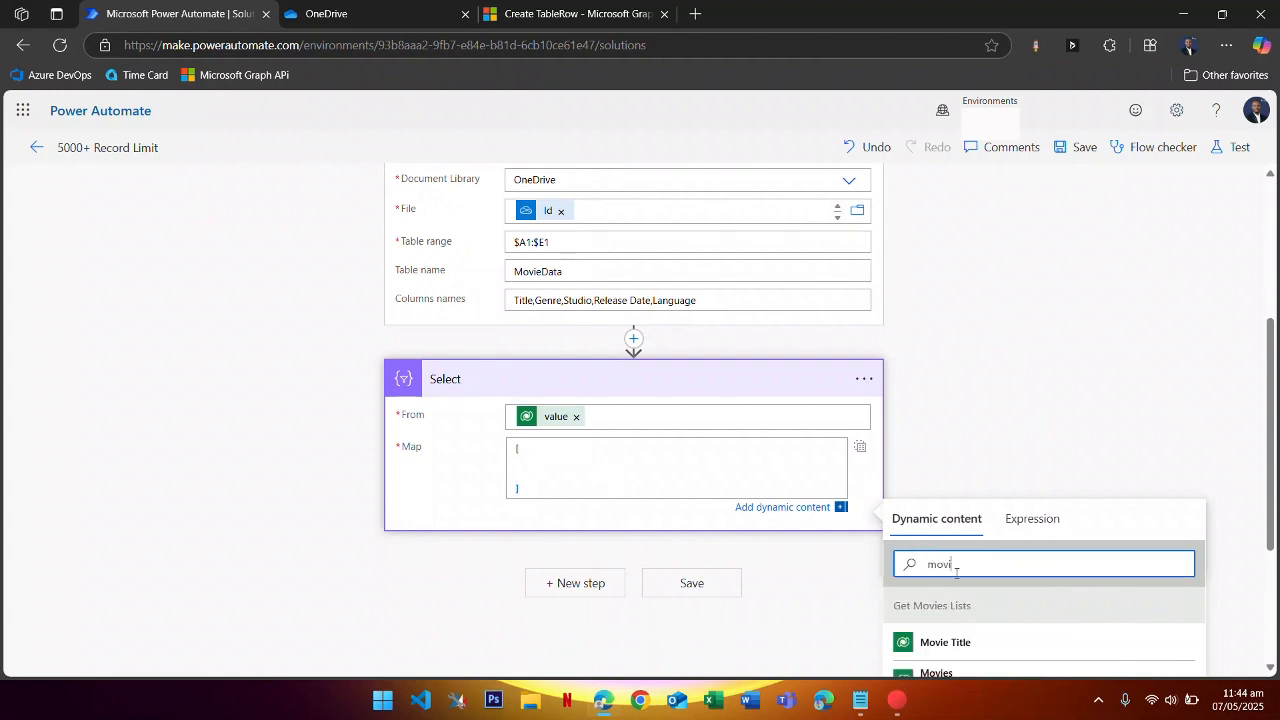
{"action": "left_click", "coordinate": [986, 645]}
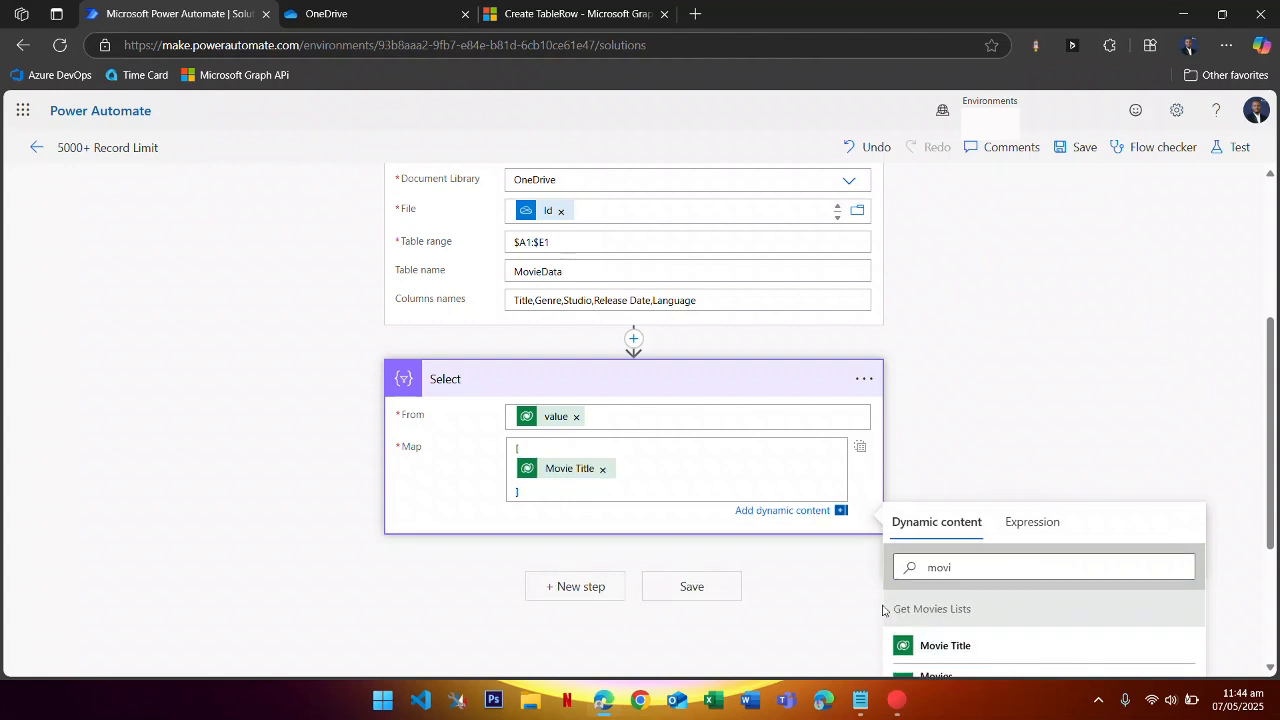
{"action": "left_click", "coordinate": [638, 468]}
{"action": "type", "text": ","}
{"action": "key", "text": "Return"}
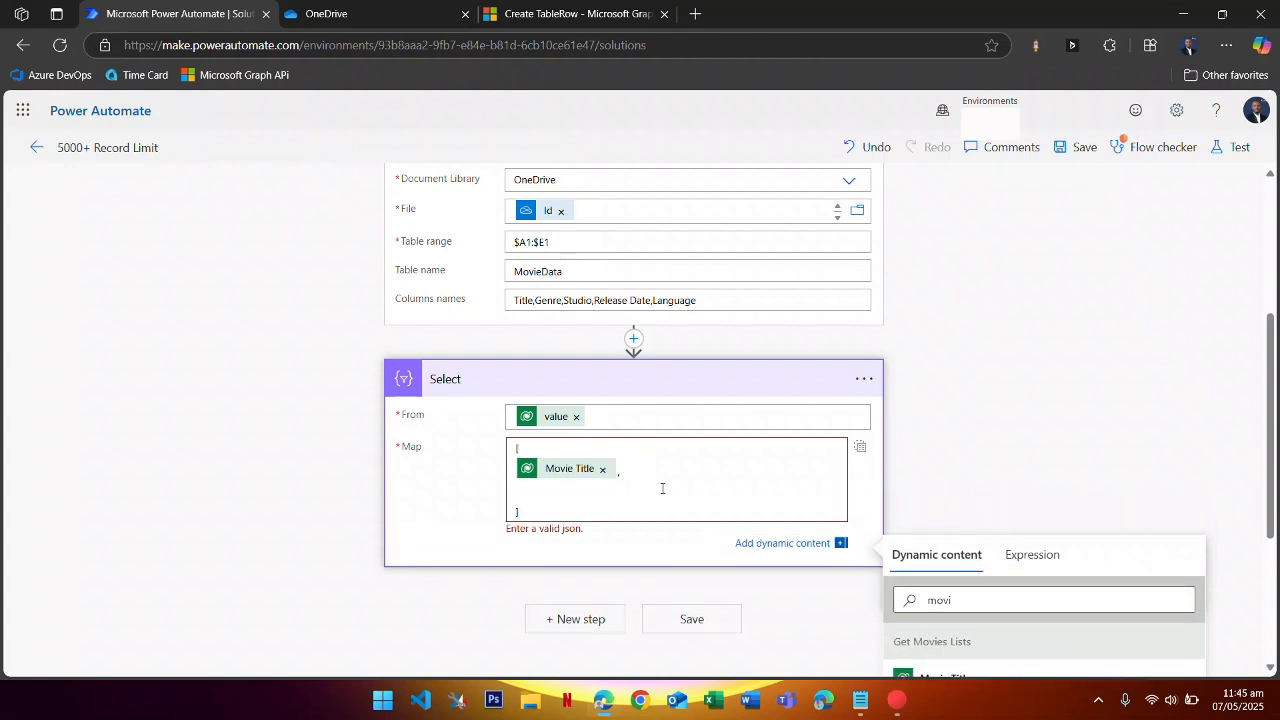
- Add Genre from Get Movies Lists as the second item in the Map array, followed by a comma and a new line
{"action": "scroll", "coordinate": [966, 622], "scroll_direction": "down", "scroll_amount": 1}
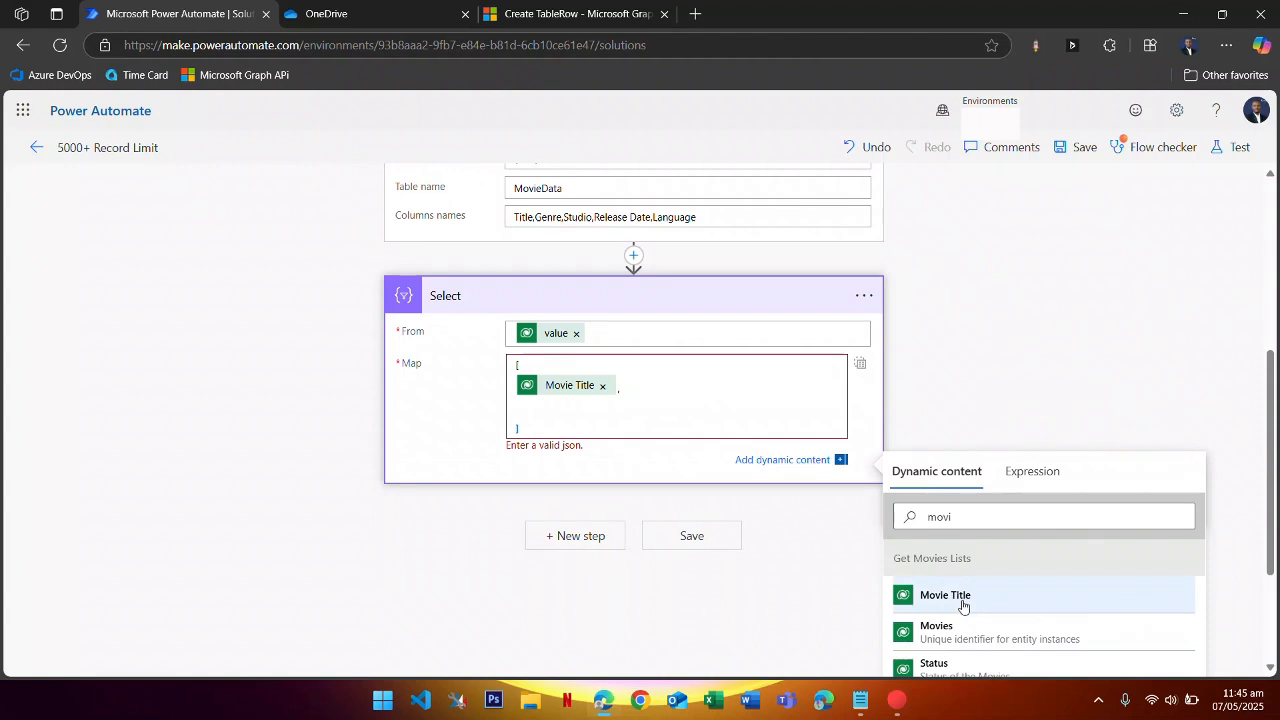
{"action": "left_click_drag", "start_coordinate": [963, 517], "coordinate": [846, 526]}
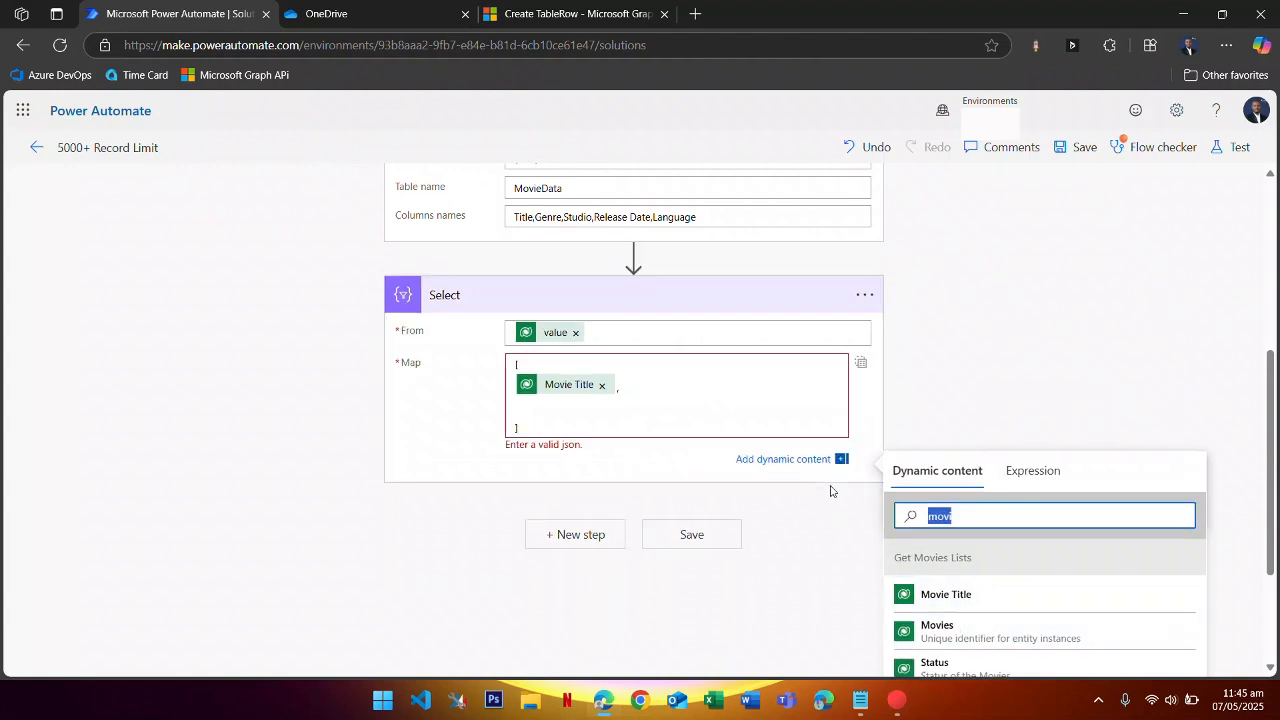
{"action": "type", "text": "gen"}
{"action": "left_click", "coordinate": [930, 588]}
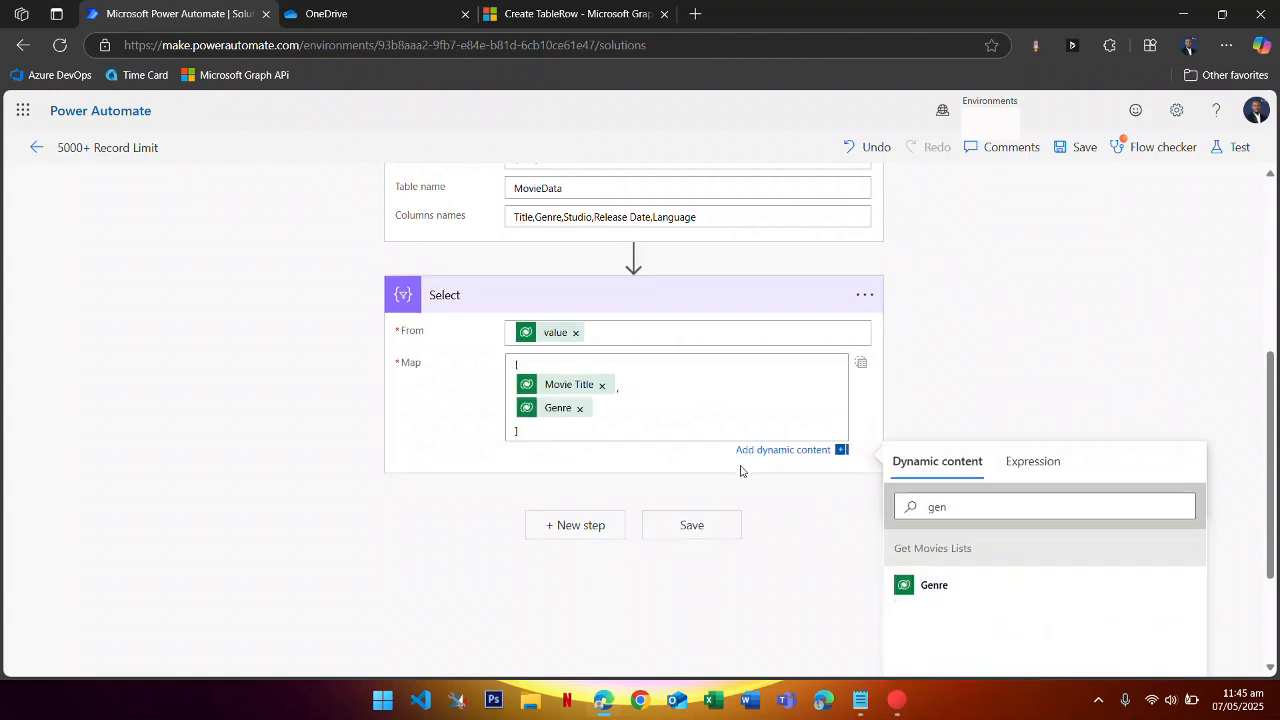
{"action": "left_click", "coordinate": [640, 419]}
{"action": "type", "text": ","}
{"action": "key", "text": "Return"}
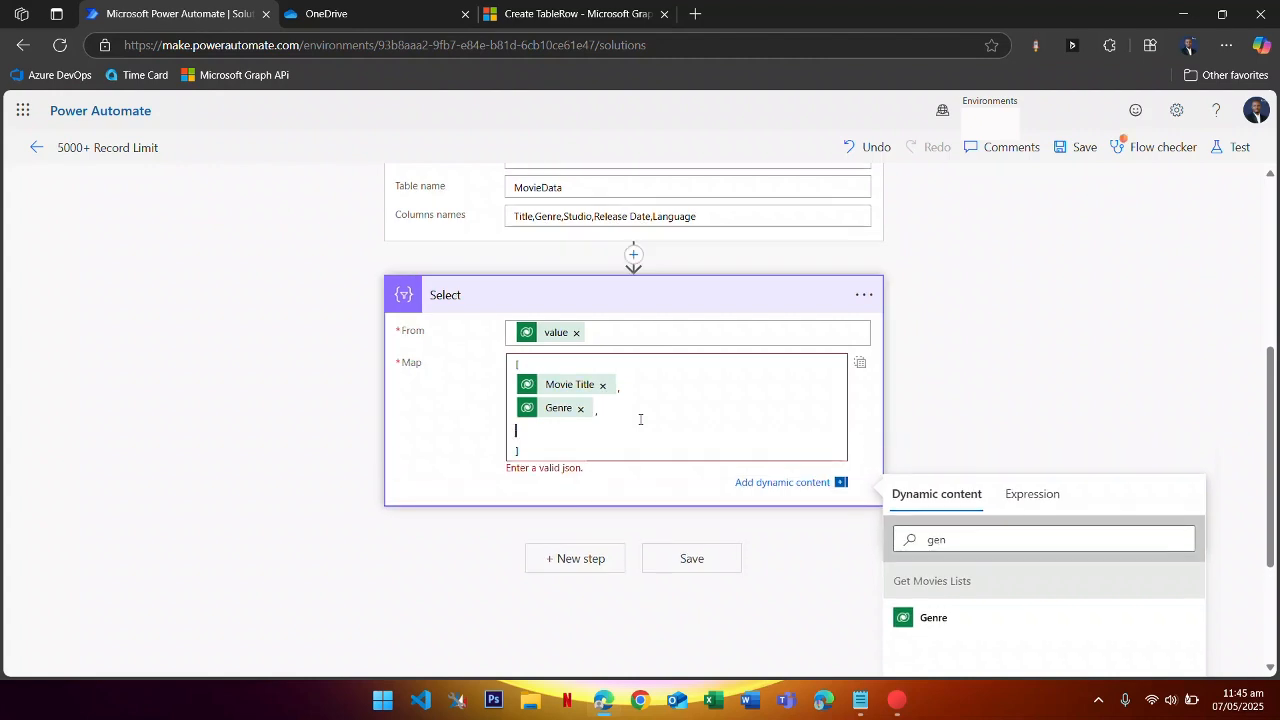
- Add Studio from Get Movies Lists as the third Map array item, ending with a comma and a new line
{"action": "left_click_drag", "start_coordinate": [950, 541], "coordinate": [820, 564]}
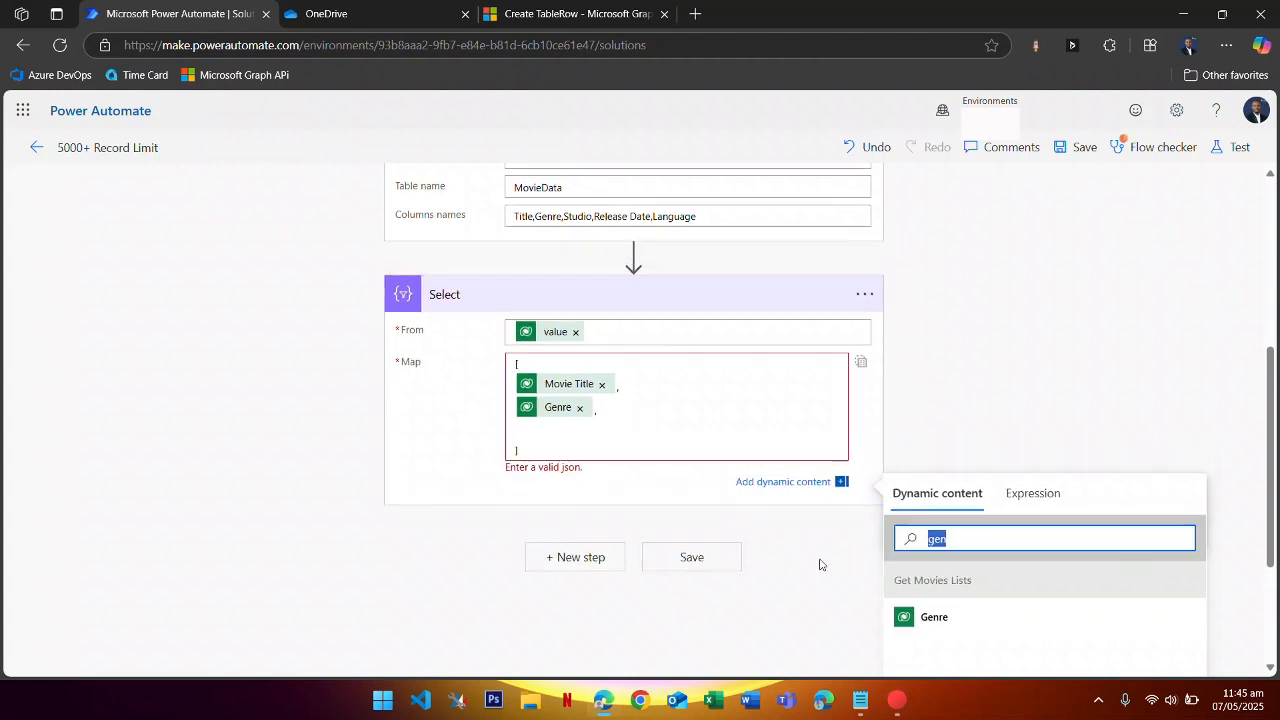
{"action": "type", "text": "stud"}
{"action": "left_click", "coordinate": [930, 616]}
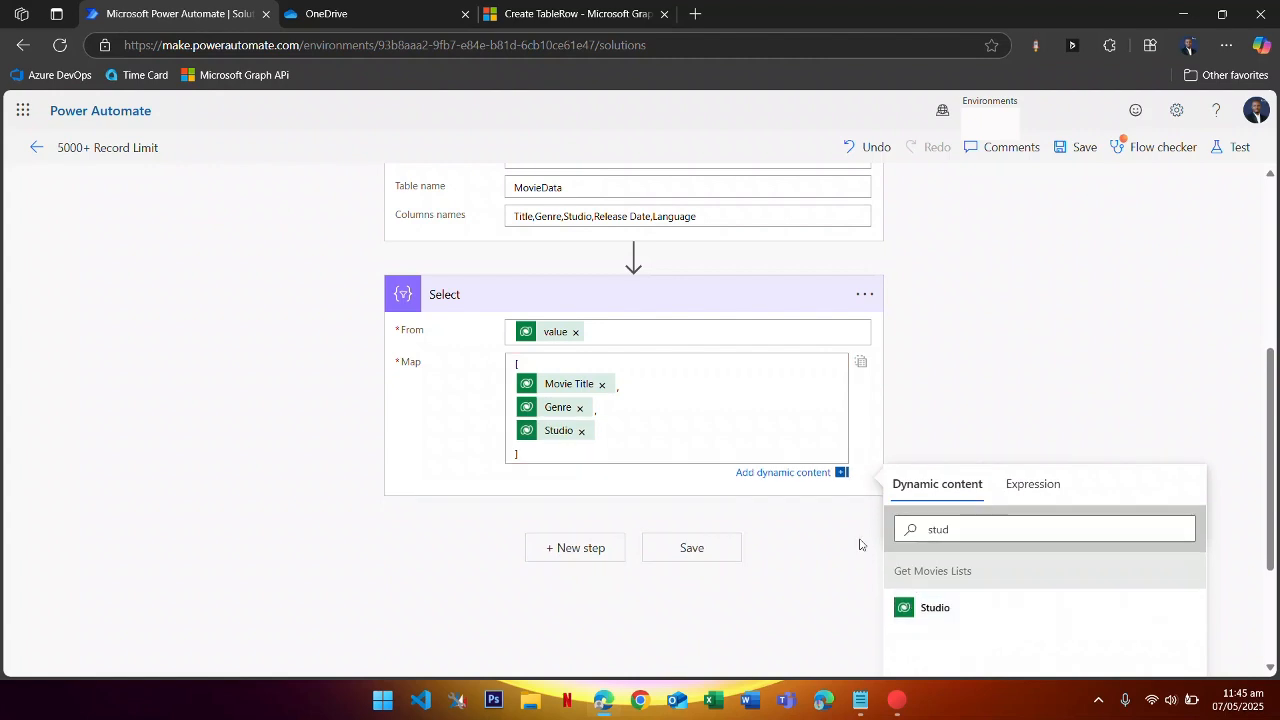
{"action": "left_click", "coordinate": [628, 442]}
{"action": "type", "text": ","}
{"action": "key", "text": "Return"}
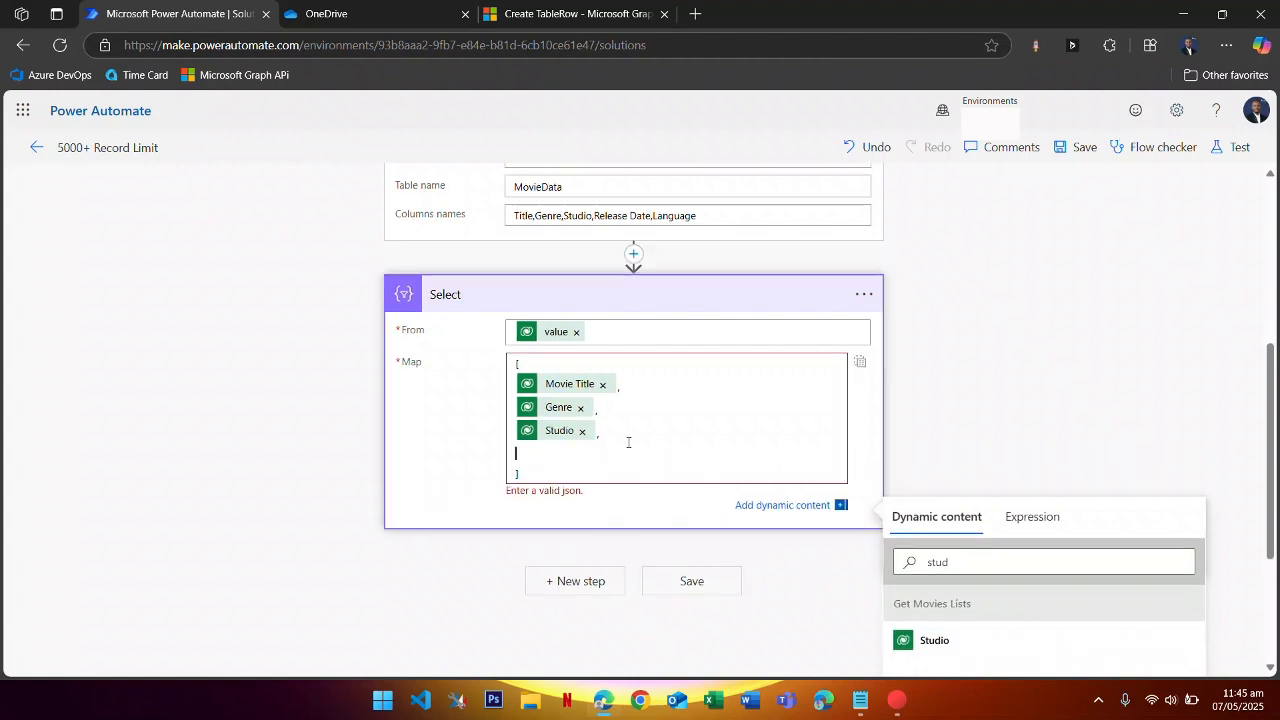
- Add Release Date from Get Movies Lists as the fourth Map array item, with a comma and a new line after it
{"action": "left_click_drag", "start_coordinate": [945, 562], "coordinate": [893, 581]}
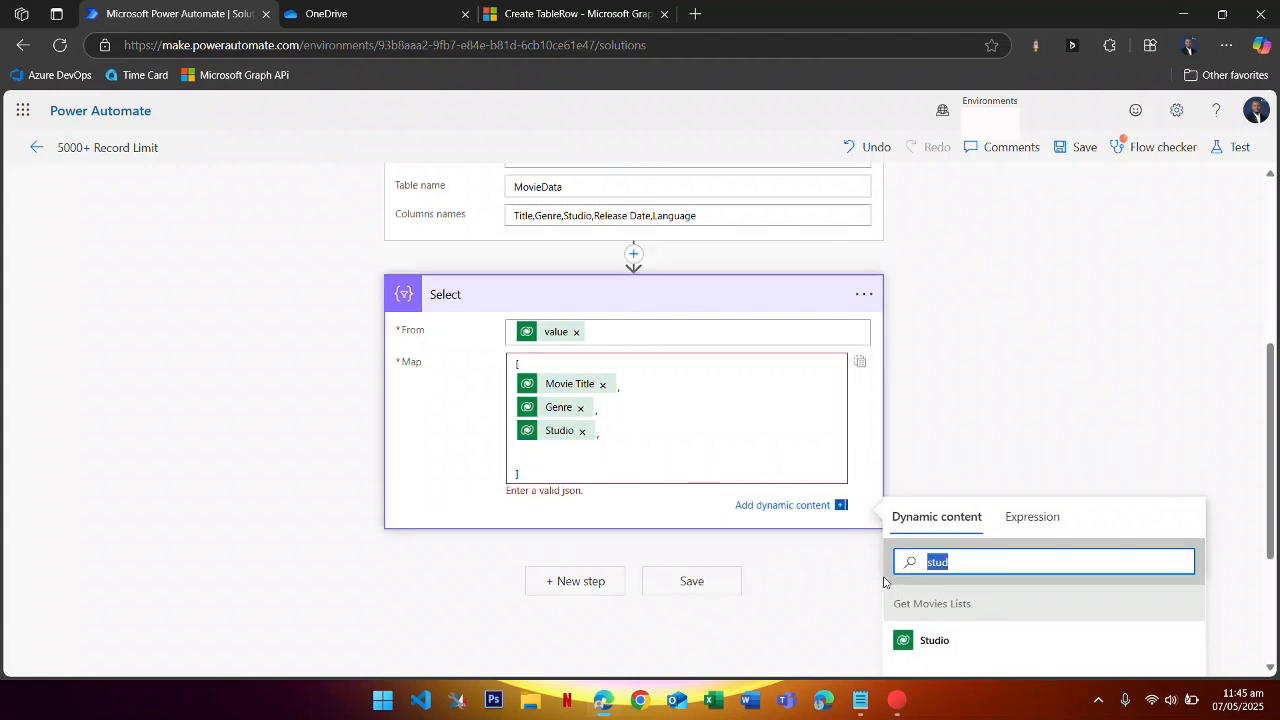
{"action": "type", "text": "relea"}
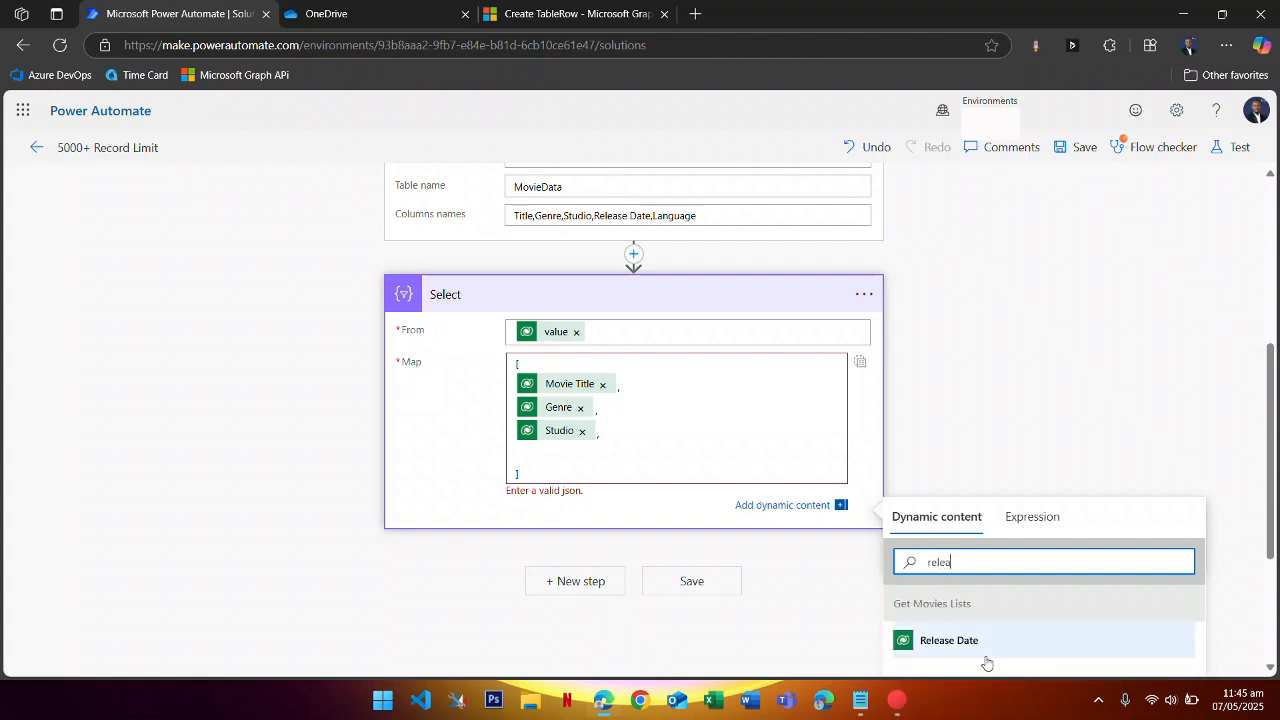
{"action": "left_click", "coordinate": [984, 655]}
{"action": "type", "text": ","}
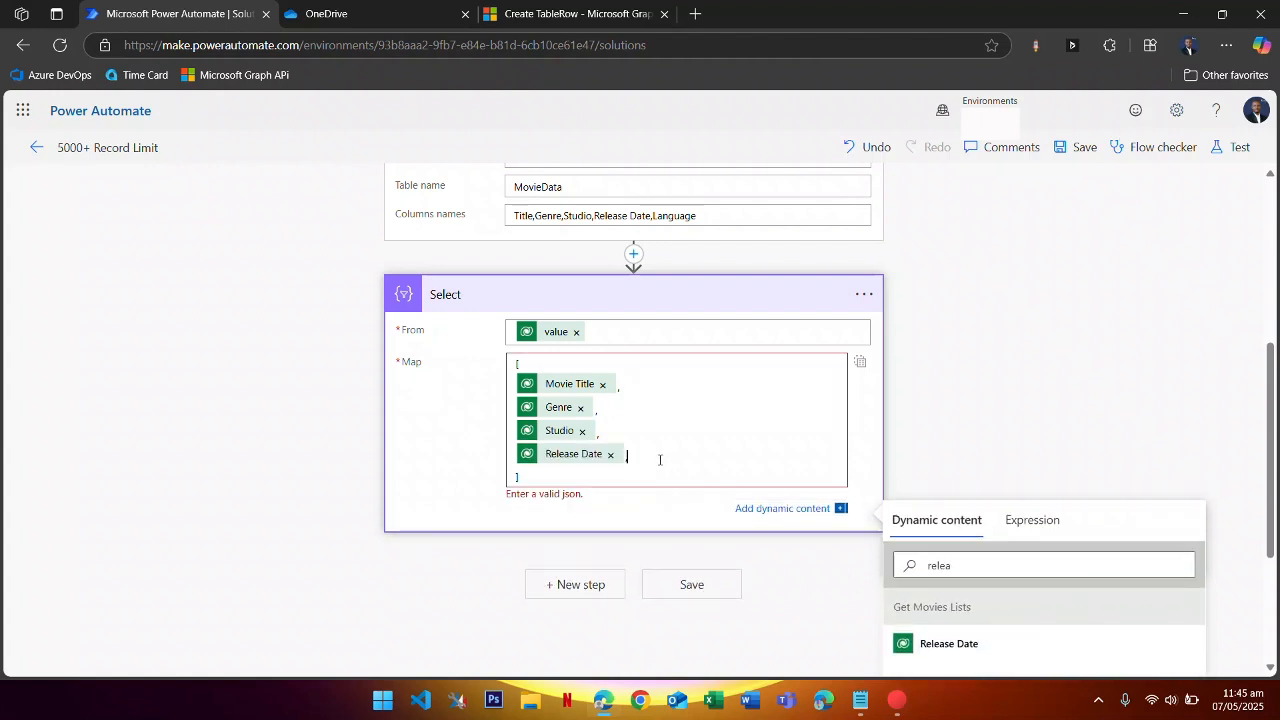
{"action": "key", "text": "Return"}
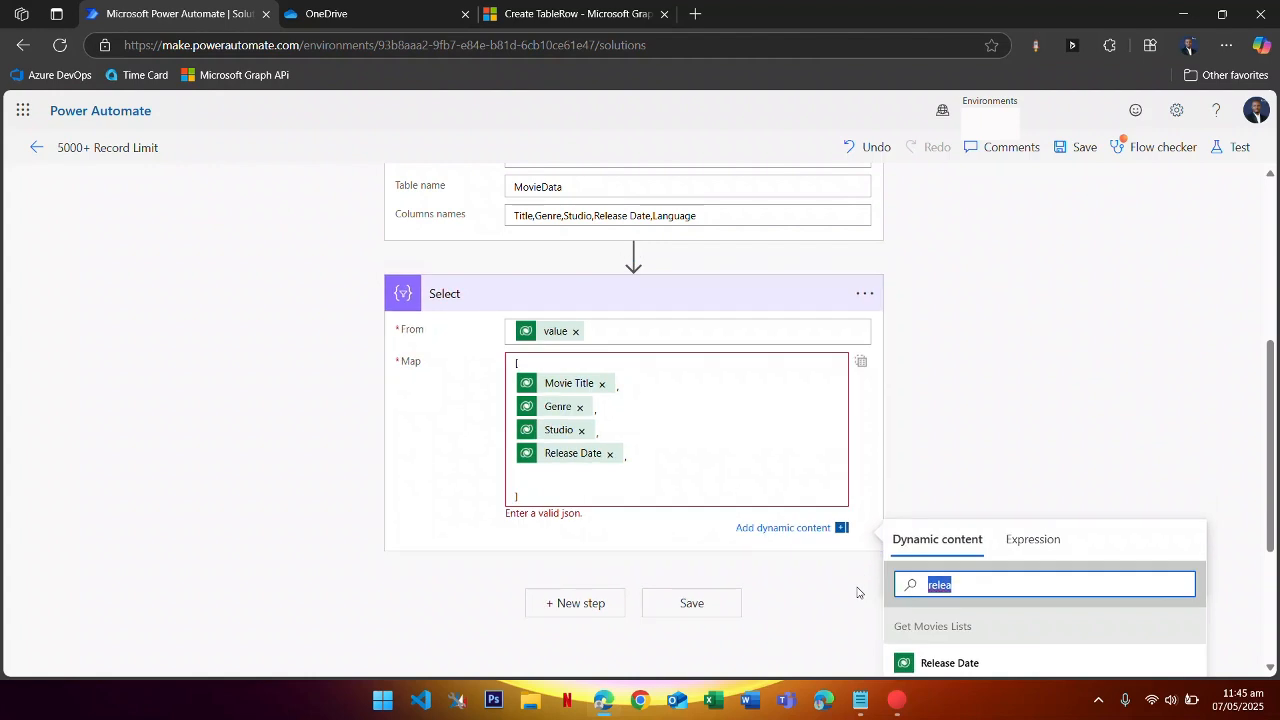
- Add Language from Get Movies Lists as the last Map array item, and collapse the Select and Create table actions
{"action": "type", "text": "lang"}
{"action": "scroll", "coordinate": [857, 592], "scroll_direction": "down", "scroll_amount": 2}
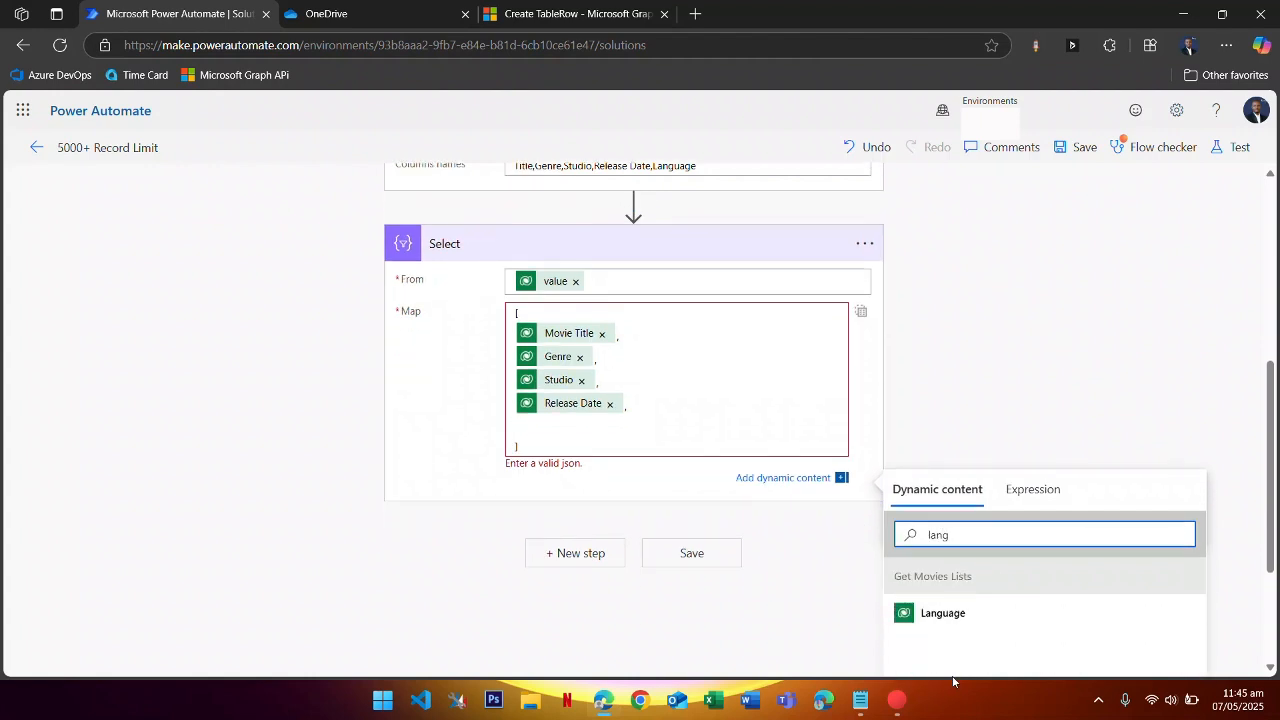
{"action": "left_click", "coordinate": [953, 492]}
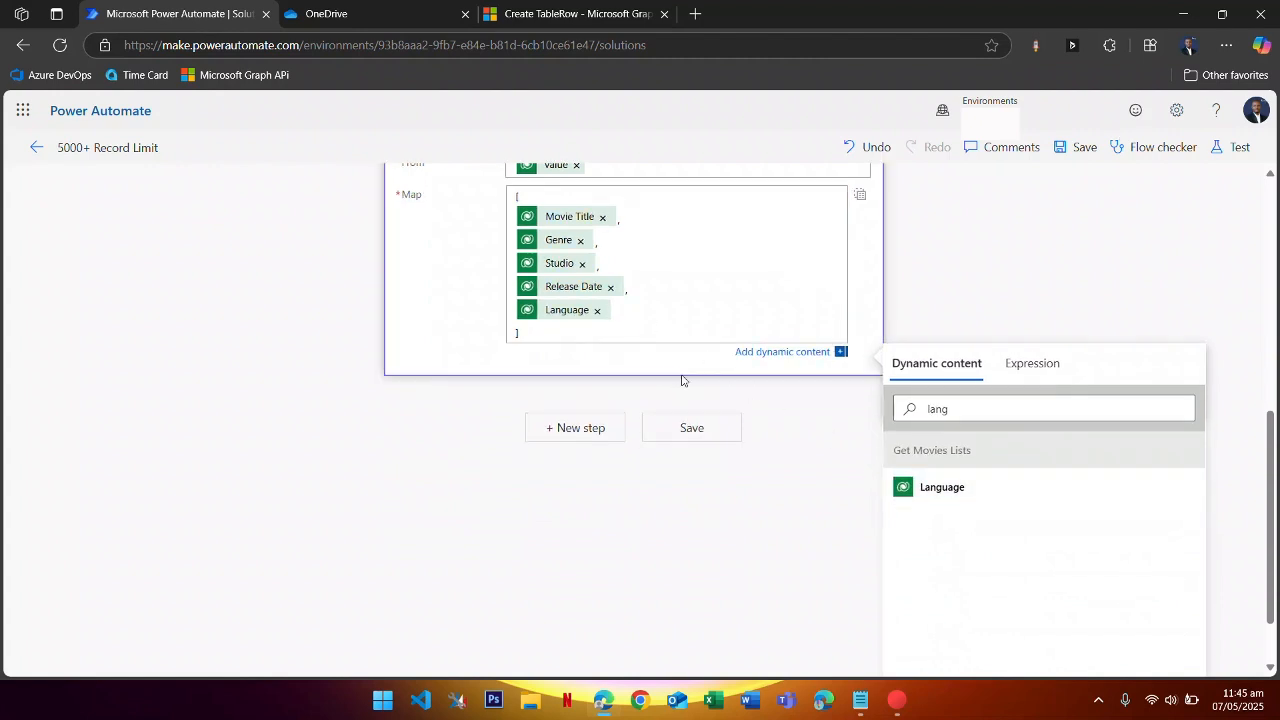
{"action": "scroll", "coordinate": [683, 380], "scroll_direction": "up", "scroll_amount": 2}
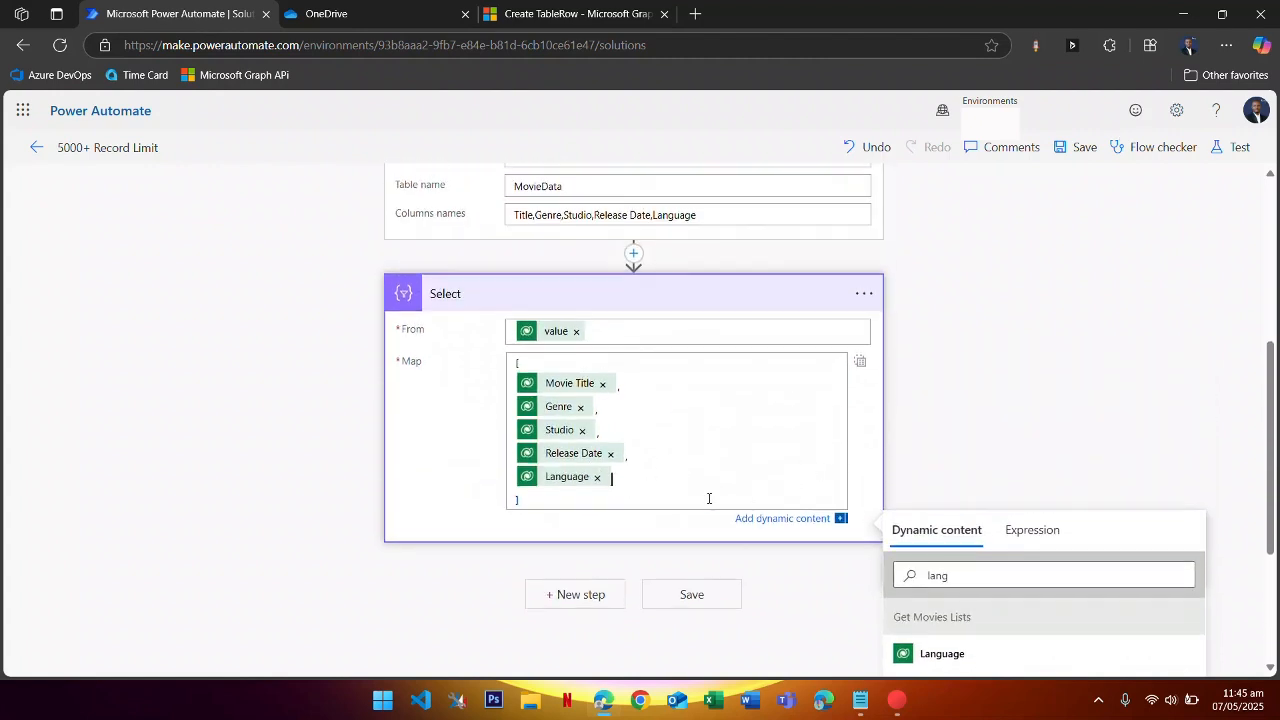
{"action": "left_click", "coordinate": [700, 307]}
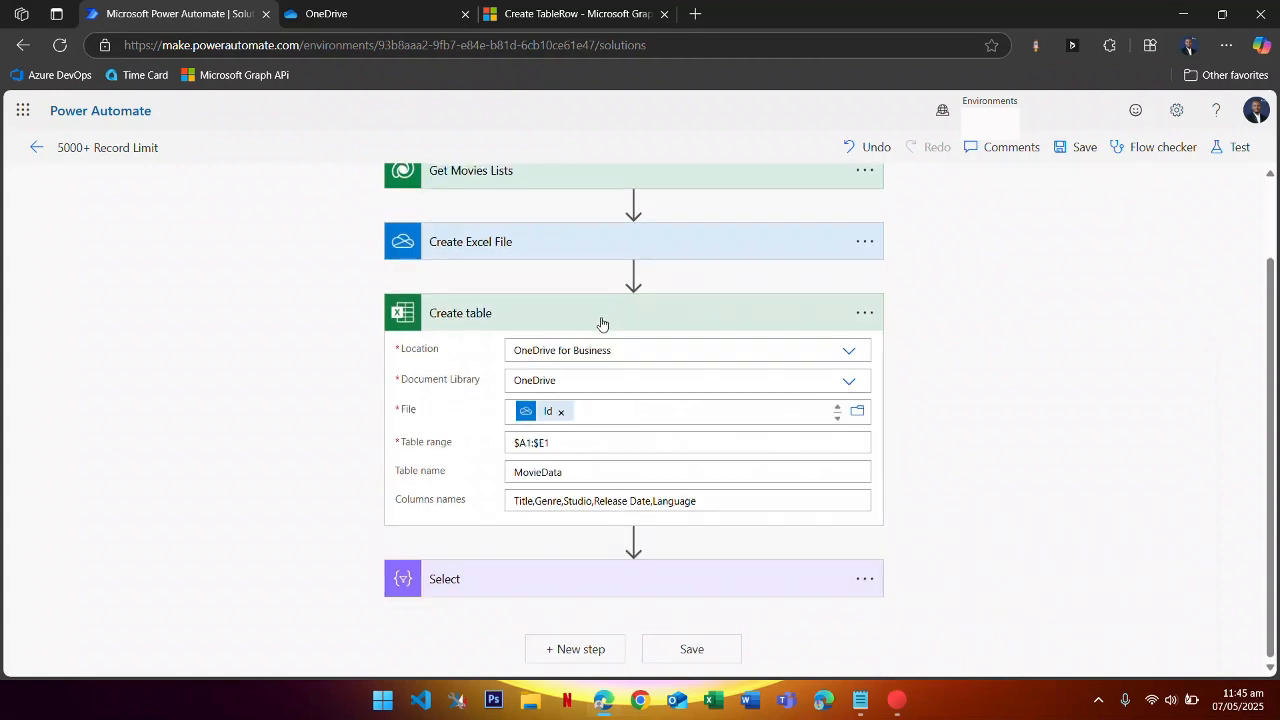
{"action": "left_click", "coordinate": [575, 322]}
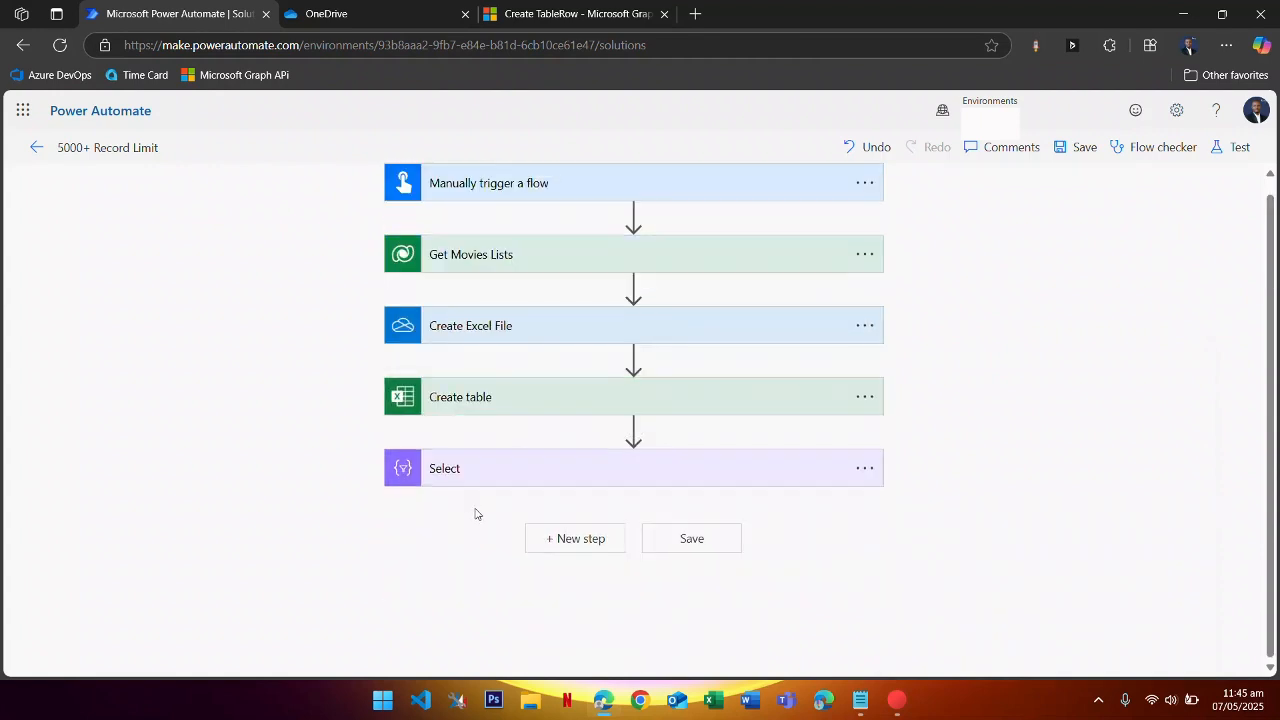
- Add the Office 365 Users action Send an HTTP request after the Select action
{"action": "left_click", "coordinate": [569, 546]}
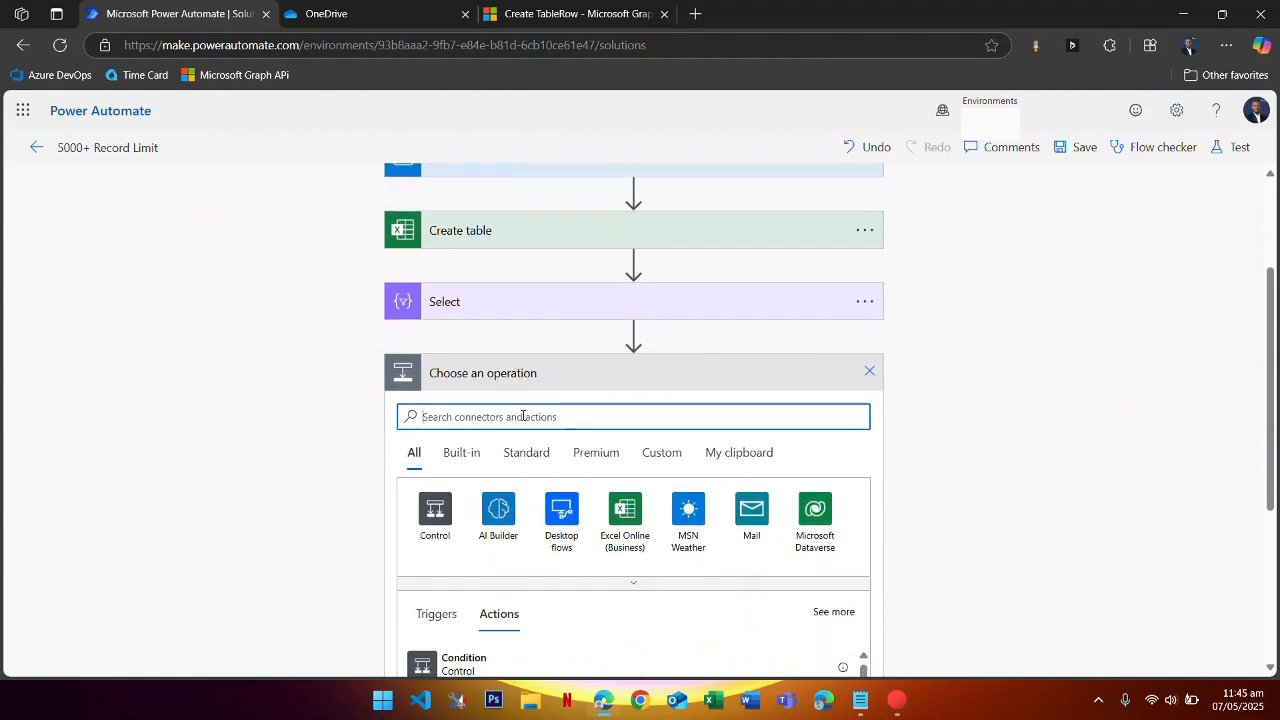
{"action": "type", "text": "gr"}
{"action": "key", "text": "BackSpace"}
{"action": "key", "text": "BackSpace"}
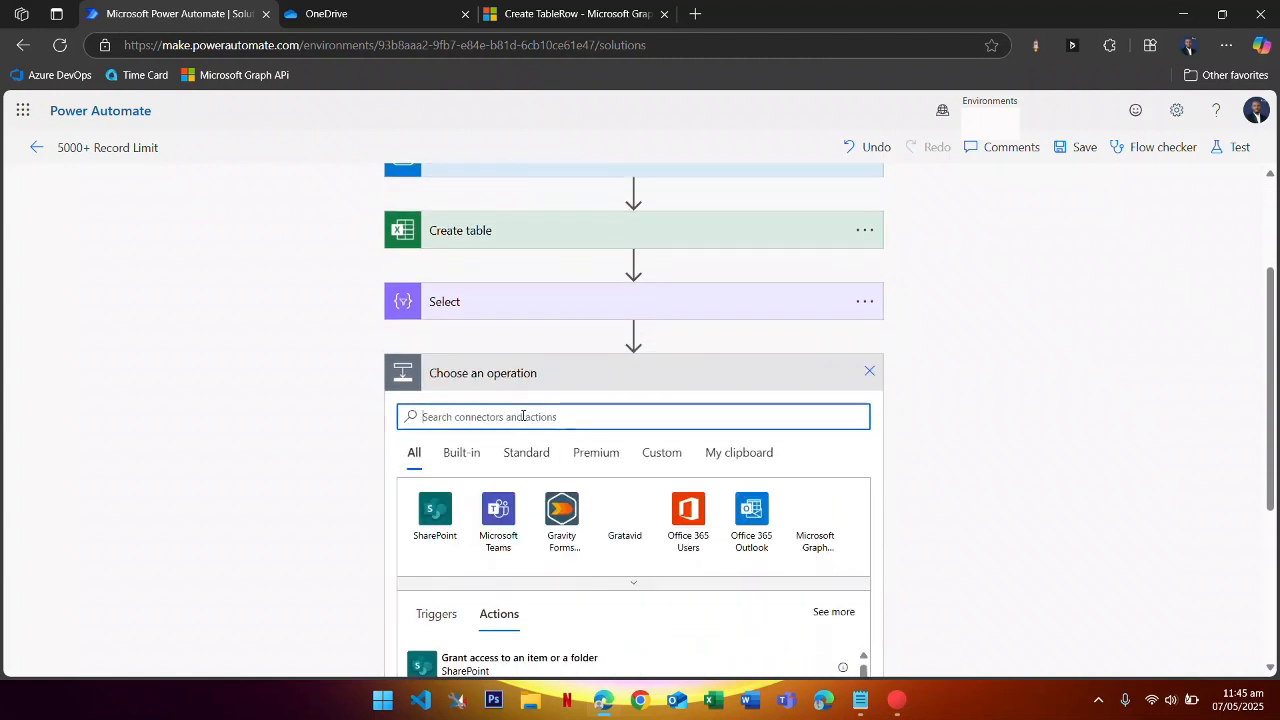
{"action": "type", "text": "http"}
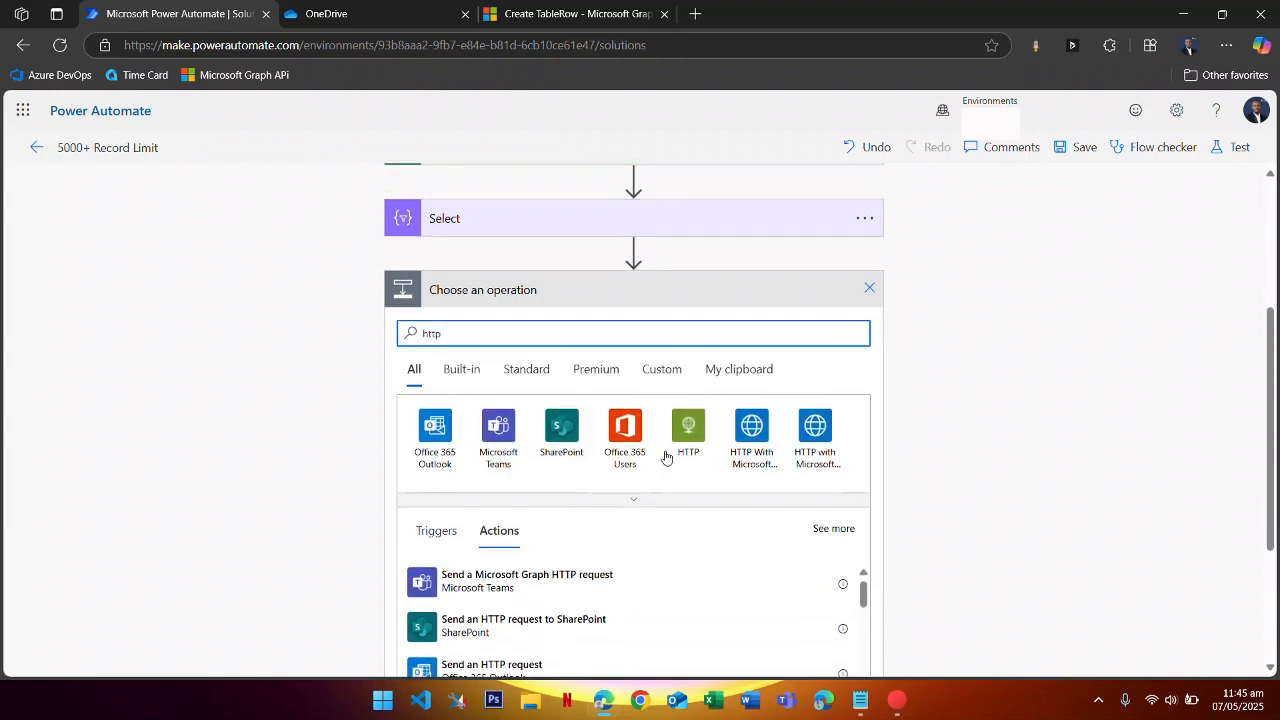
{"action": "left_click", "coordinate": [633, 438]}
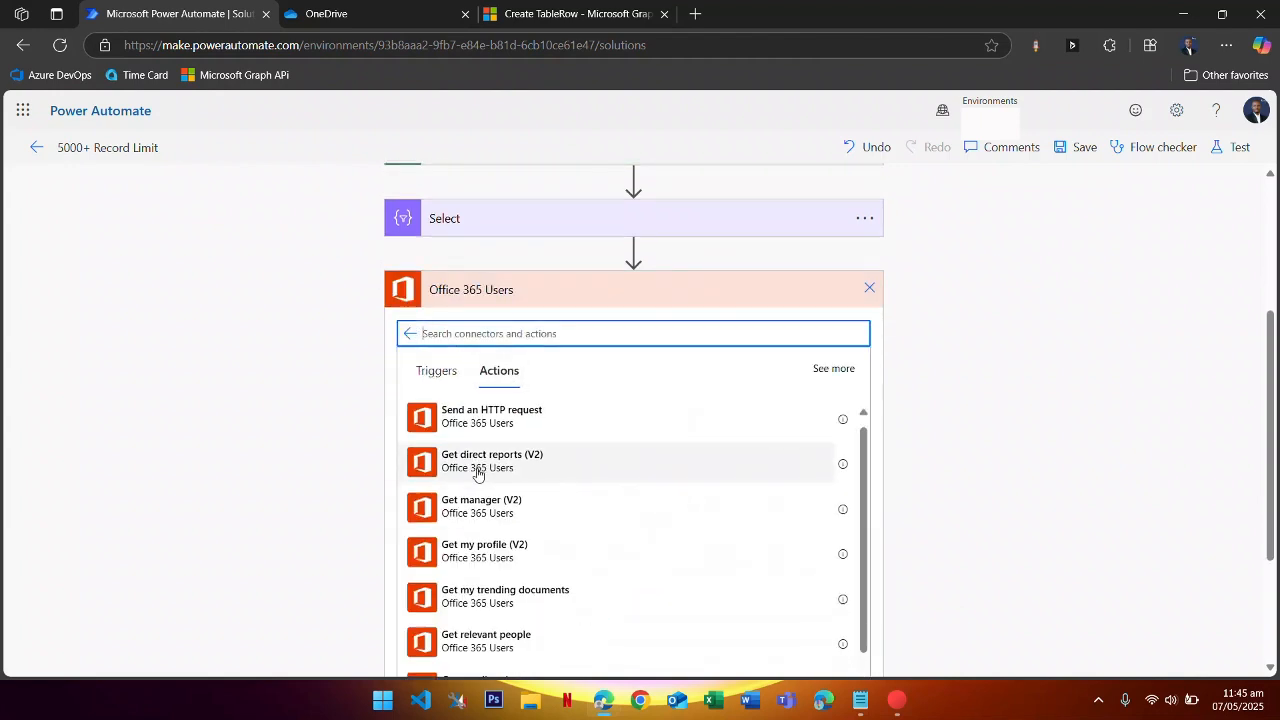
{"action": "left_click", "coordinate": [519, 431]}
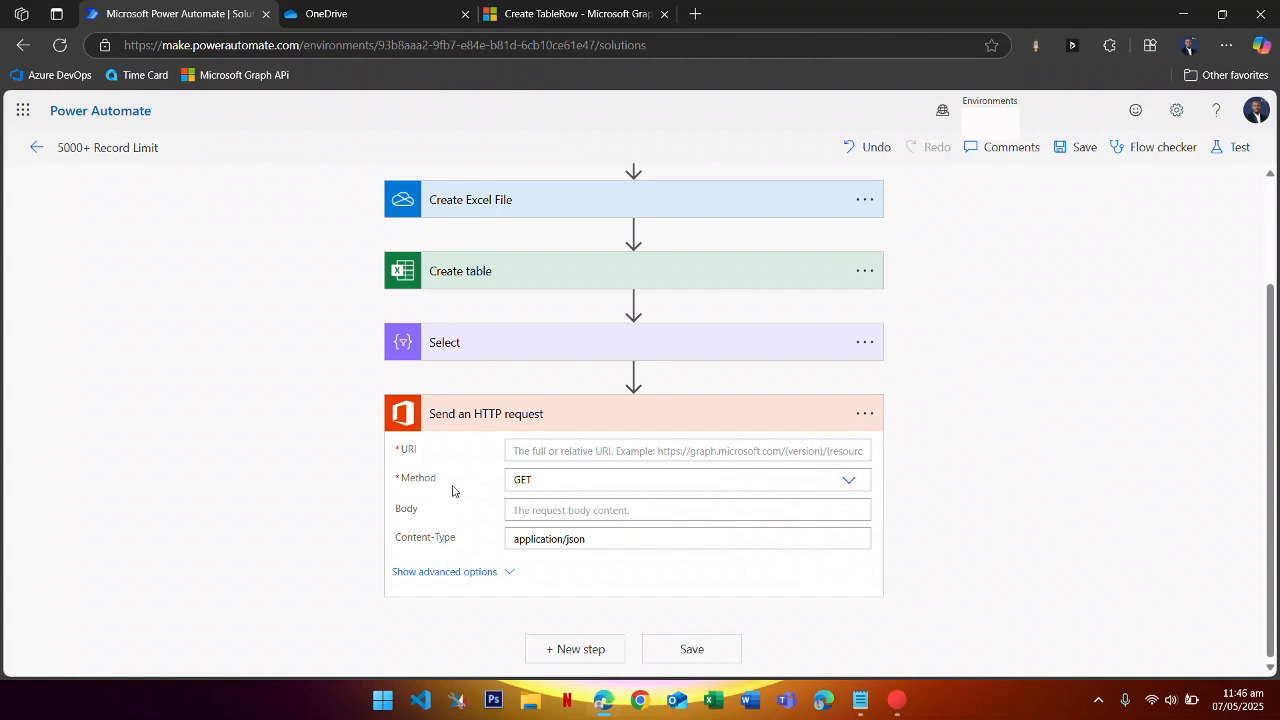
- Set the HTTP request's method to POST and make its URI ready for entry
{"action": "left_click", "coordinate": [851, 486]}
{"action": "left_click", "coordinate": [668, 479]}
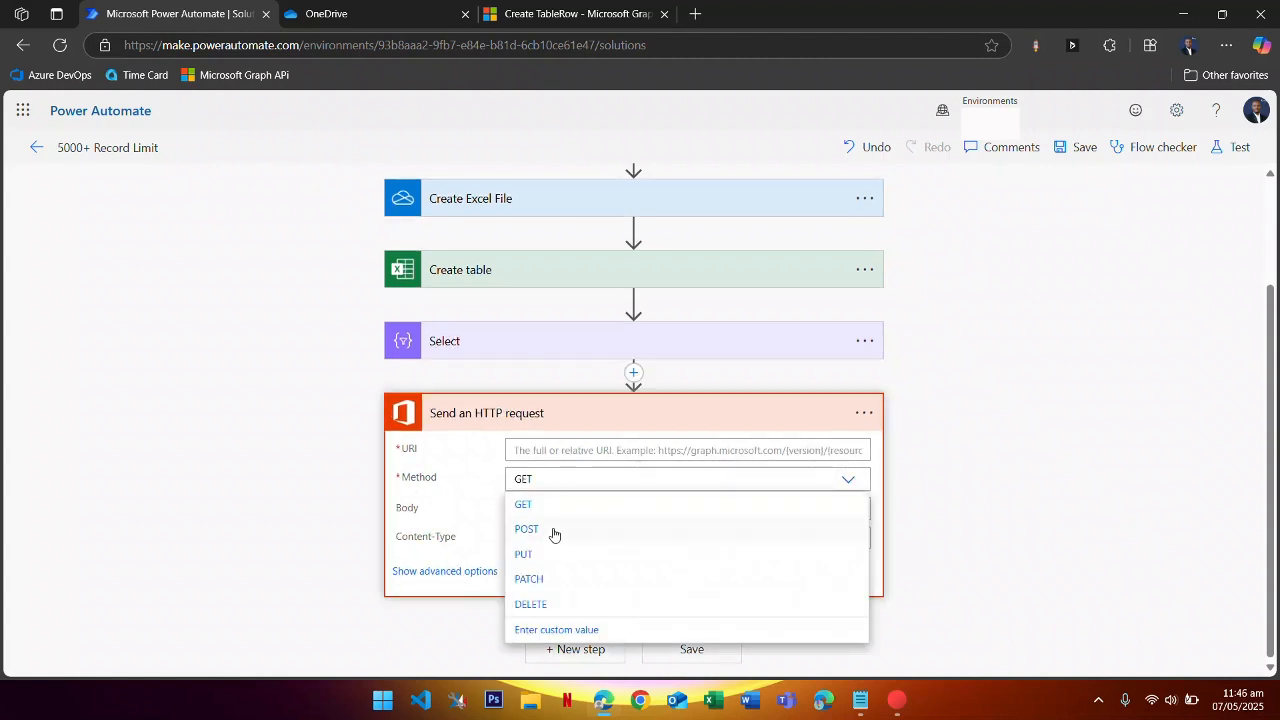
{"action": "left_click", "coordinate": [534, 527]}
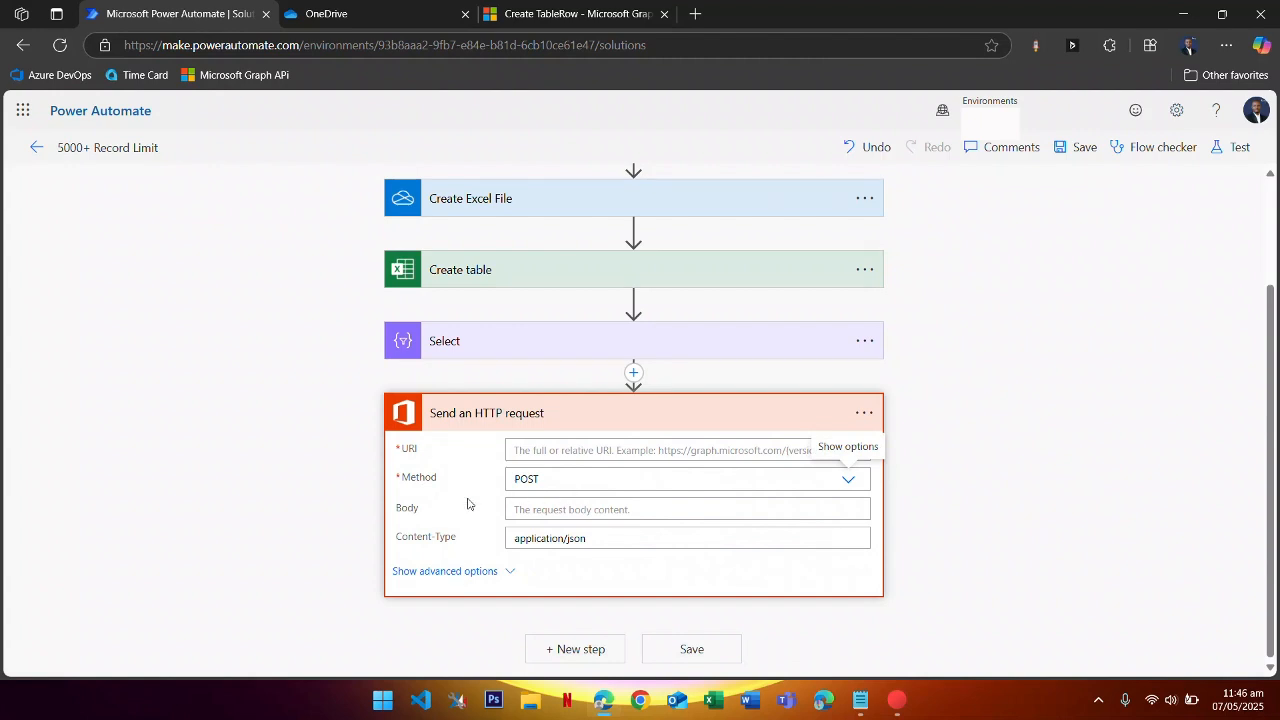
{"action": "left_click", "coordinate": [536, 457]}
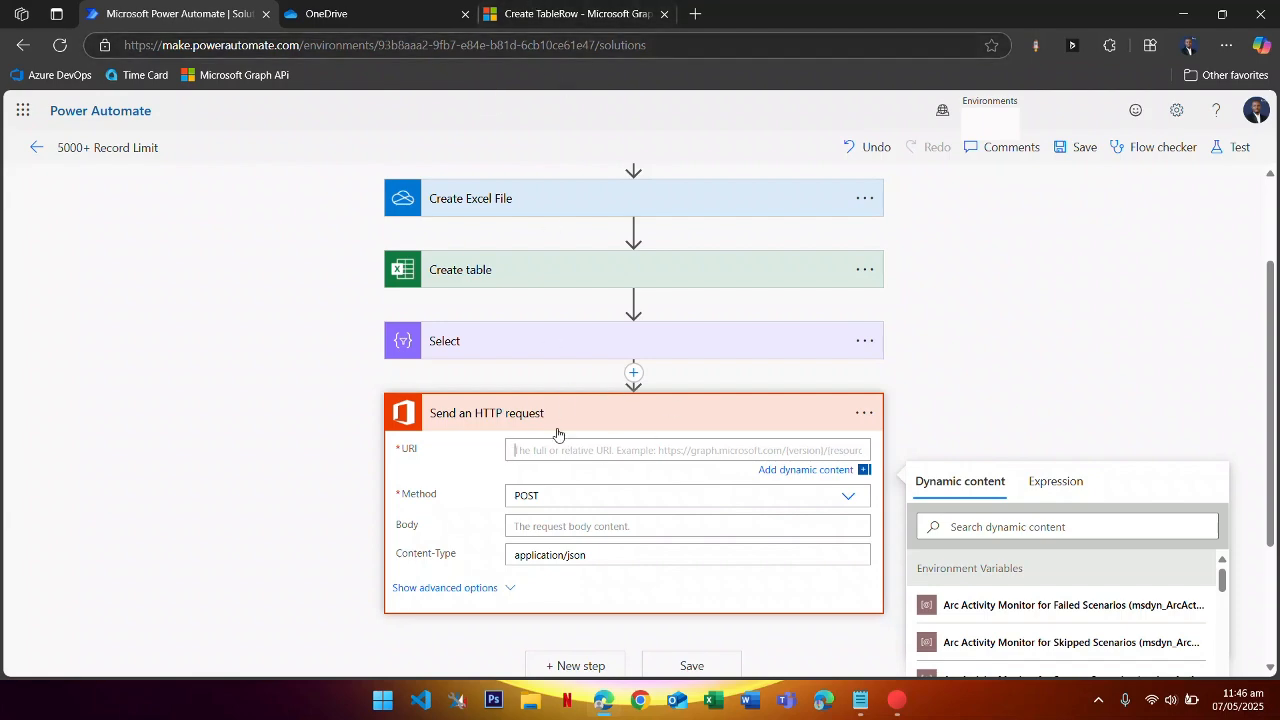
- Examine the POST request URL in the Microsoft Graph Create TableRow documentation, including its item ID, workbook, table name and rows segments
{"action": "left_click", "coordinate": [529, 22]}
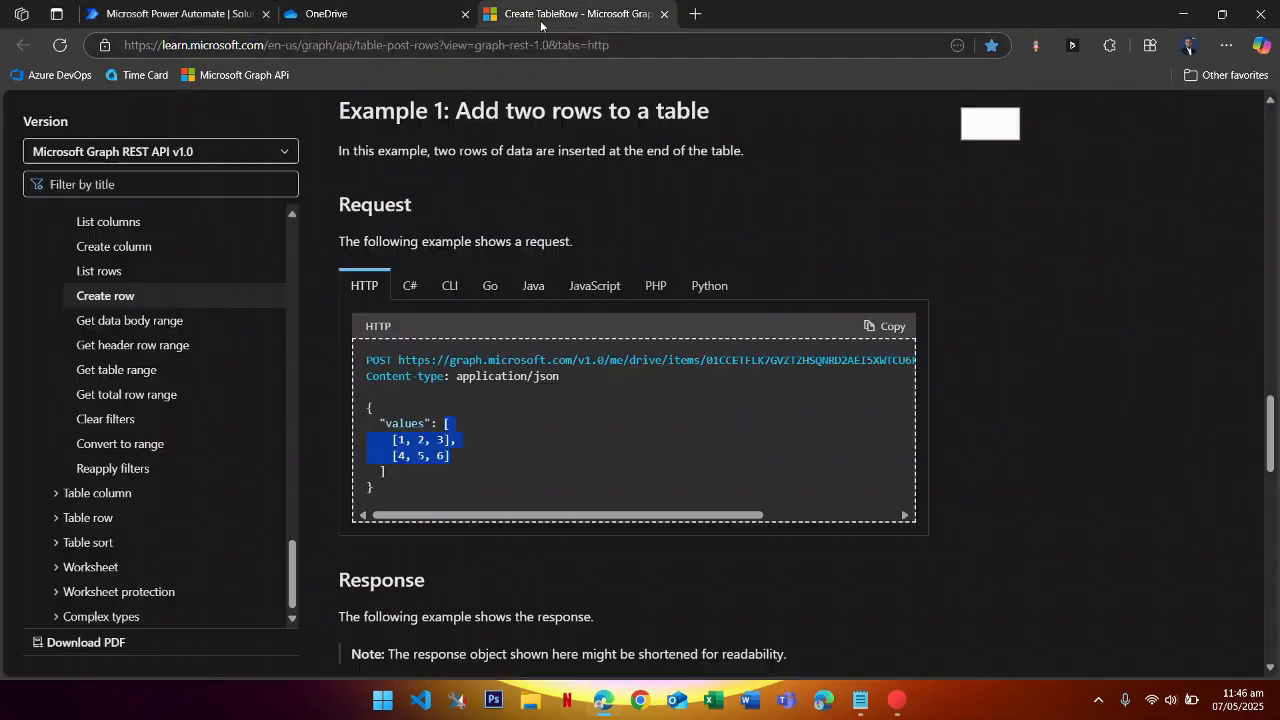
{"action": "left_click", "coordinate": [556, 35]}
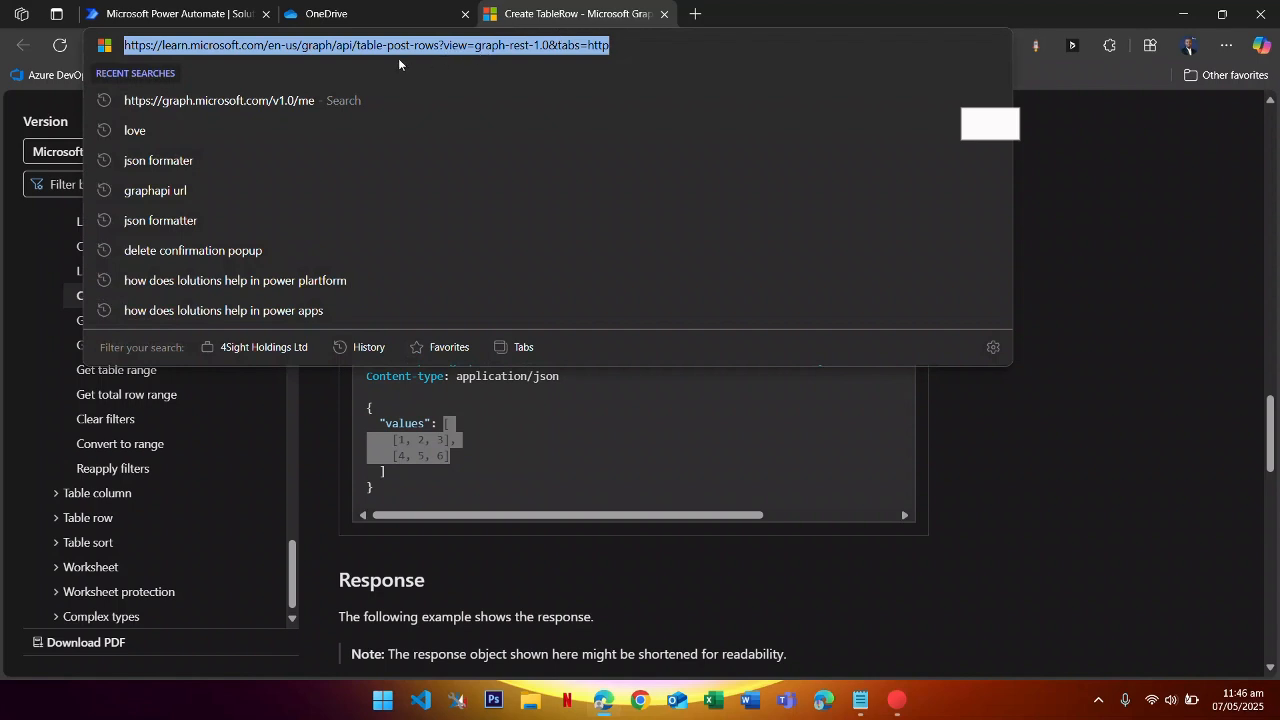
{"action": "key", "text": "Escape"}
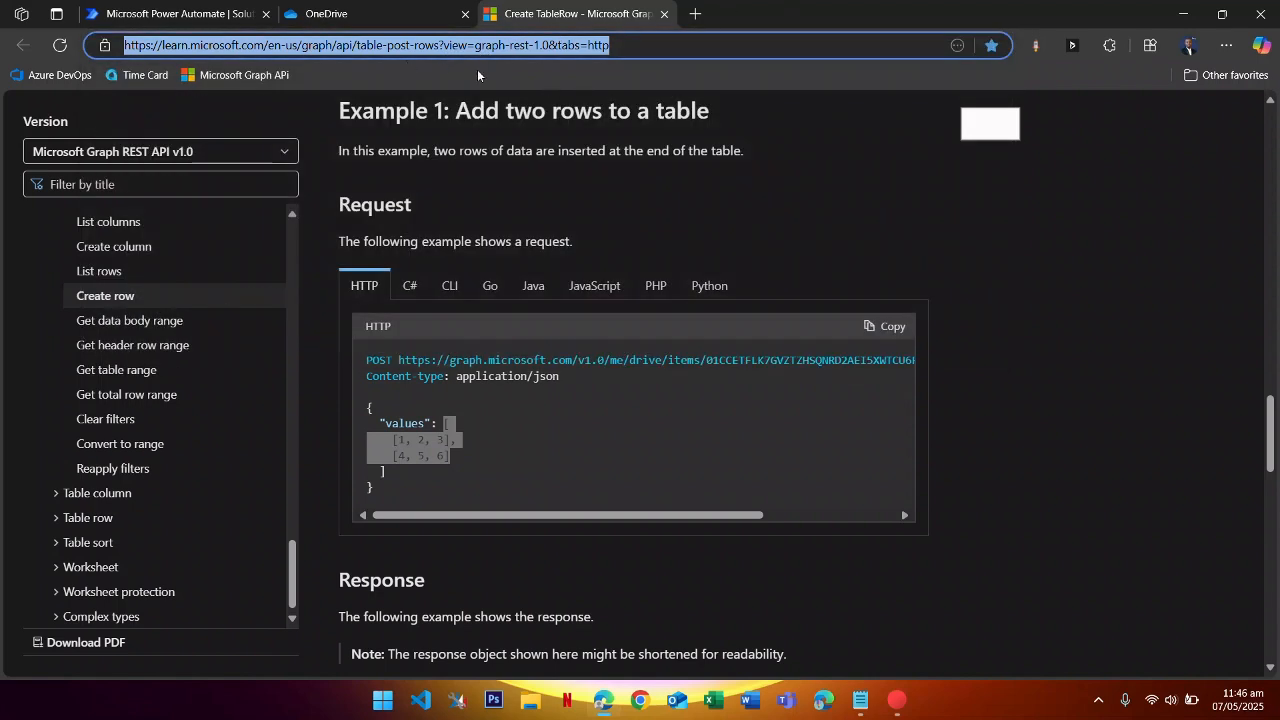
{"action": "scroll", "coordinate": [480, 354], "scroll_direction": "up", "scroll_amount": 1}
{"action": "scroll", "coordinate": [480, 354], "scroll_direction": "down", "scroll_amount": 2}
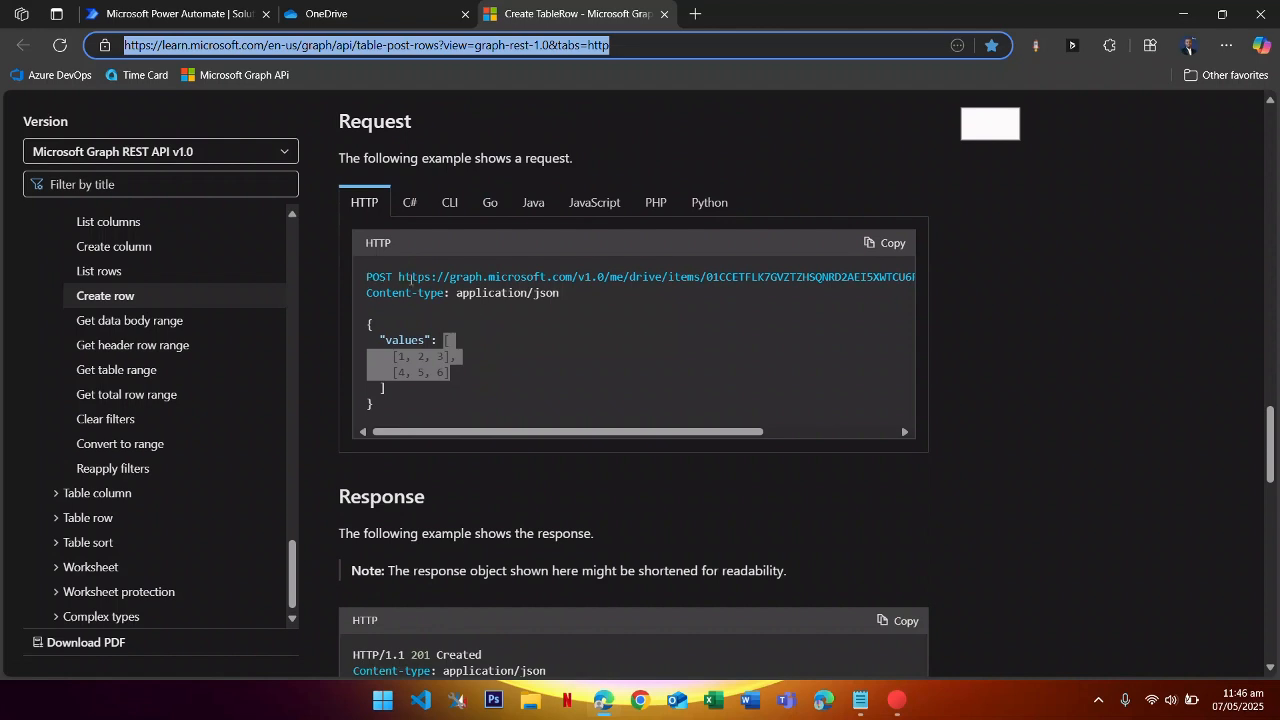
{"action": "left_click_drag", "start_coordinate": [399, 277], "coordinate": [663, 293]}
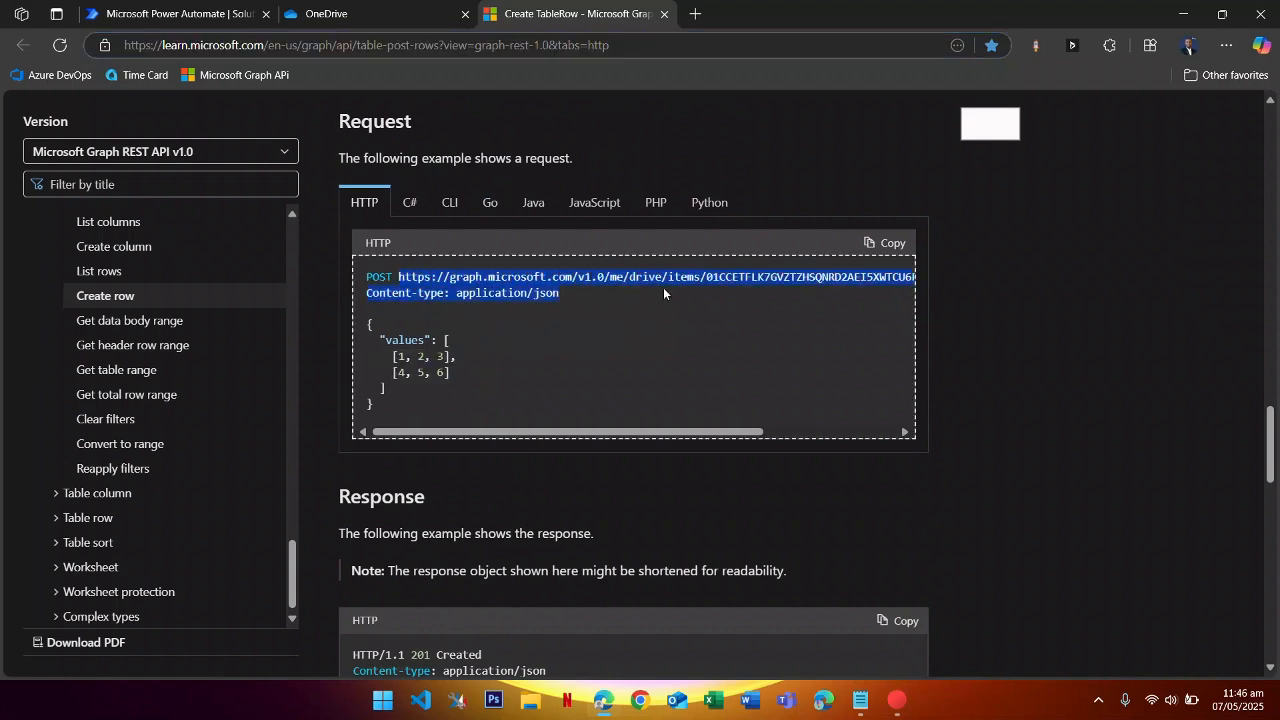
{"action": "left_click_drag", "start_coordinate": [758, 287], "coordinate": [928, 271]}
{"action": "left_click_drag", "start_coordinate": [714, 434], "coordinate": [555, 447]}
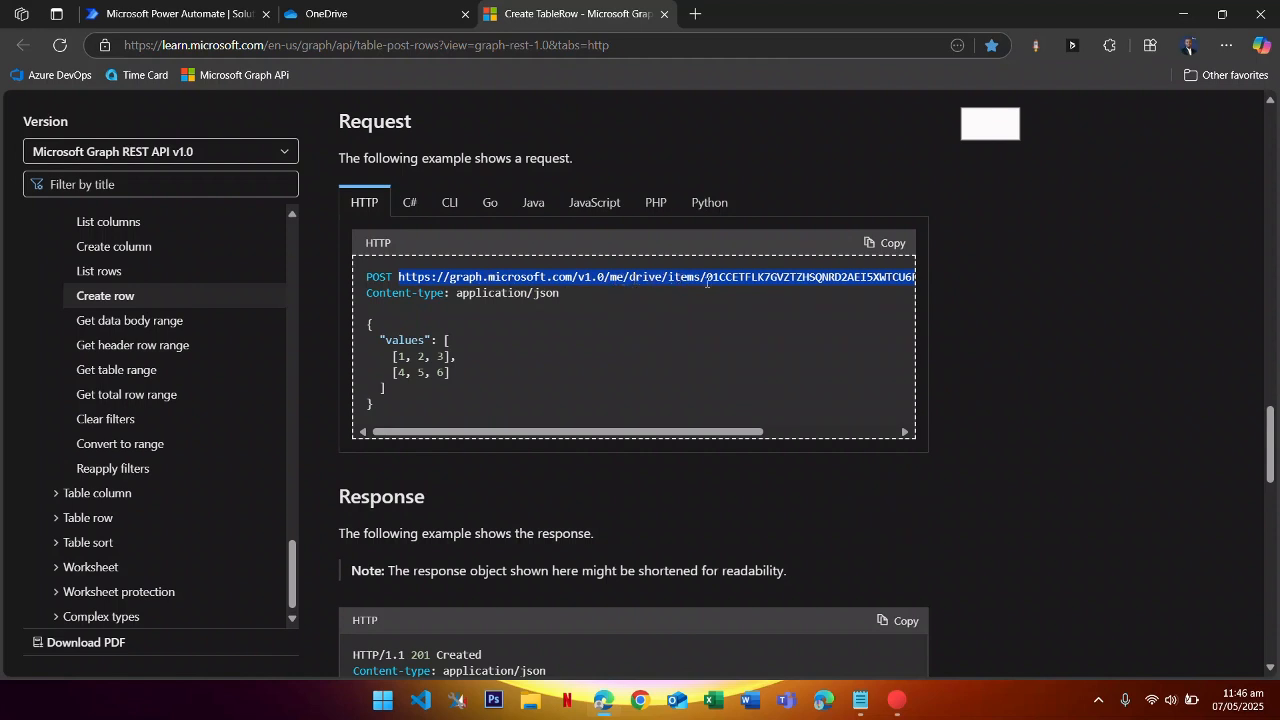
{"action": "scroll", "coordinate": [700, 404], "scroll_direction": "right", "scroll_amount": 5}
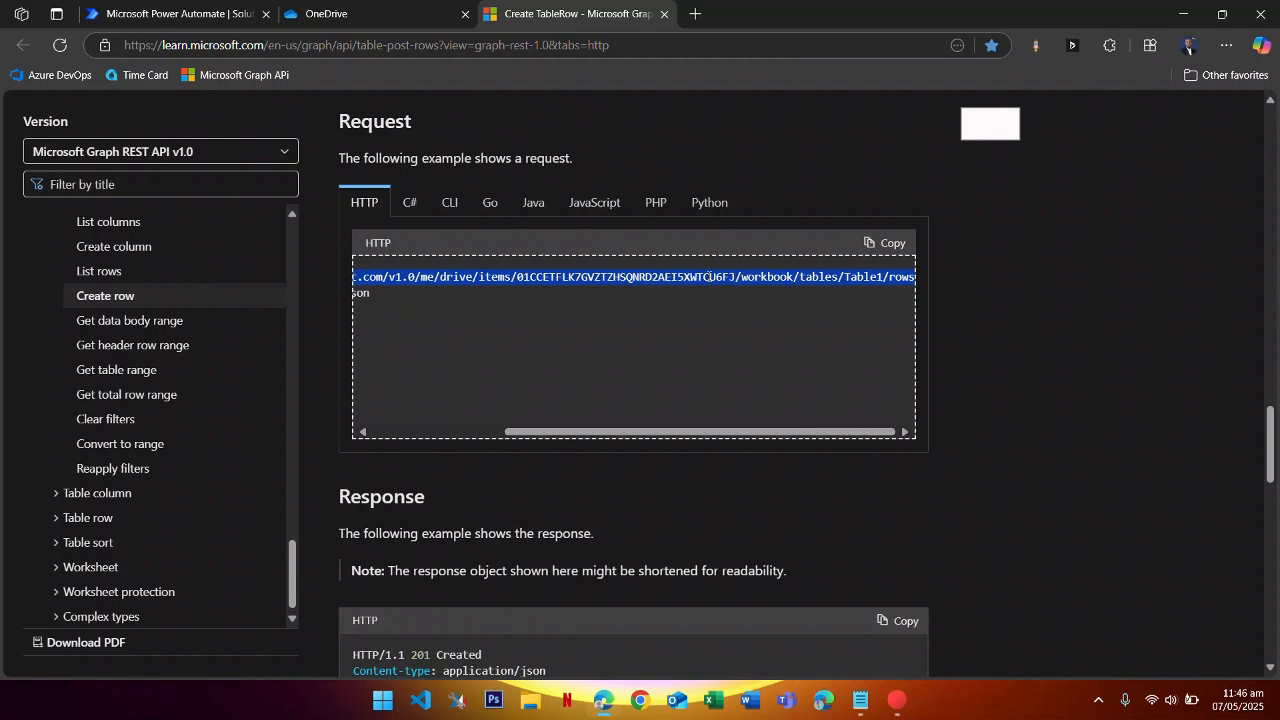
{"action": "left_click_drag", "start_coordinate": [678, 277], "coordinate": [536, 277]}
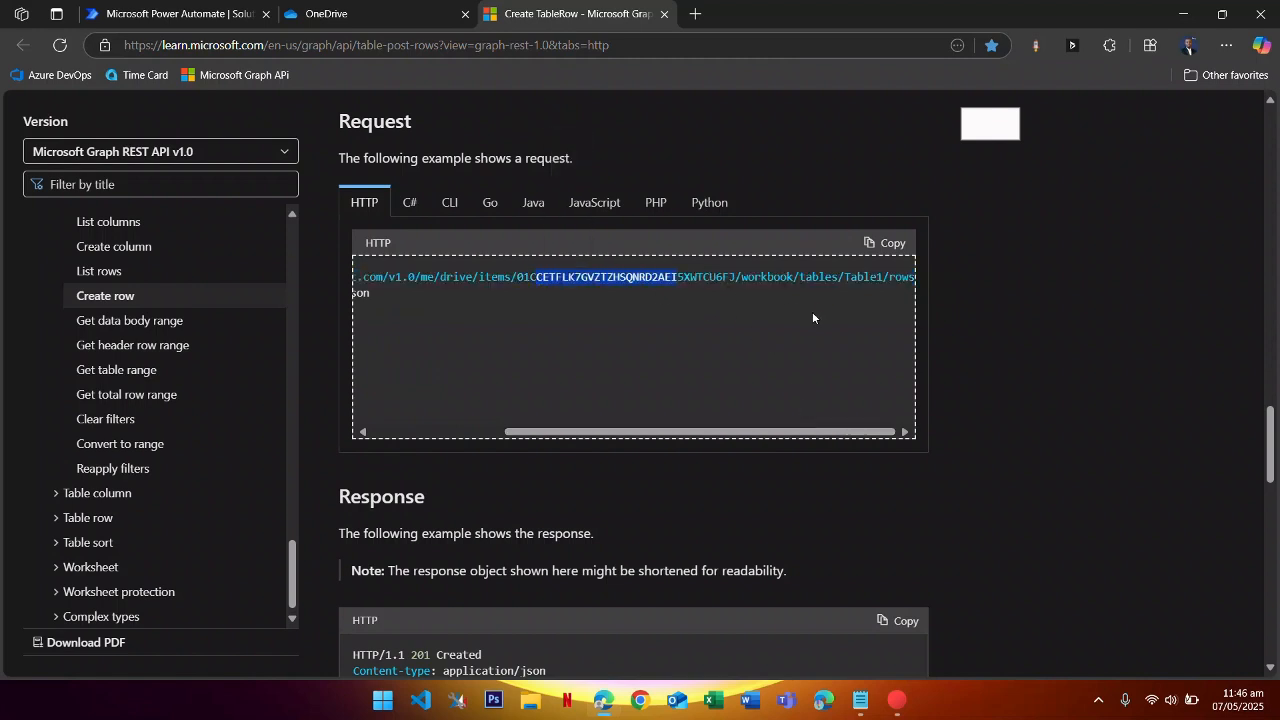
{"action": "left_click_drag", "start_coordinate": [741, 277], "coordinate": [795, 278]}
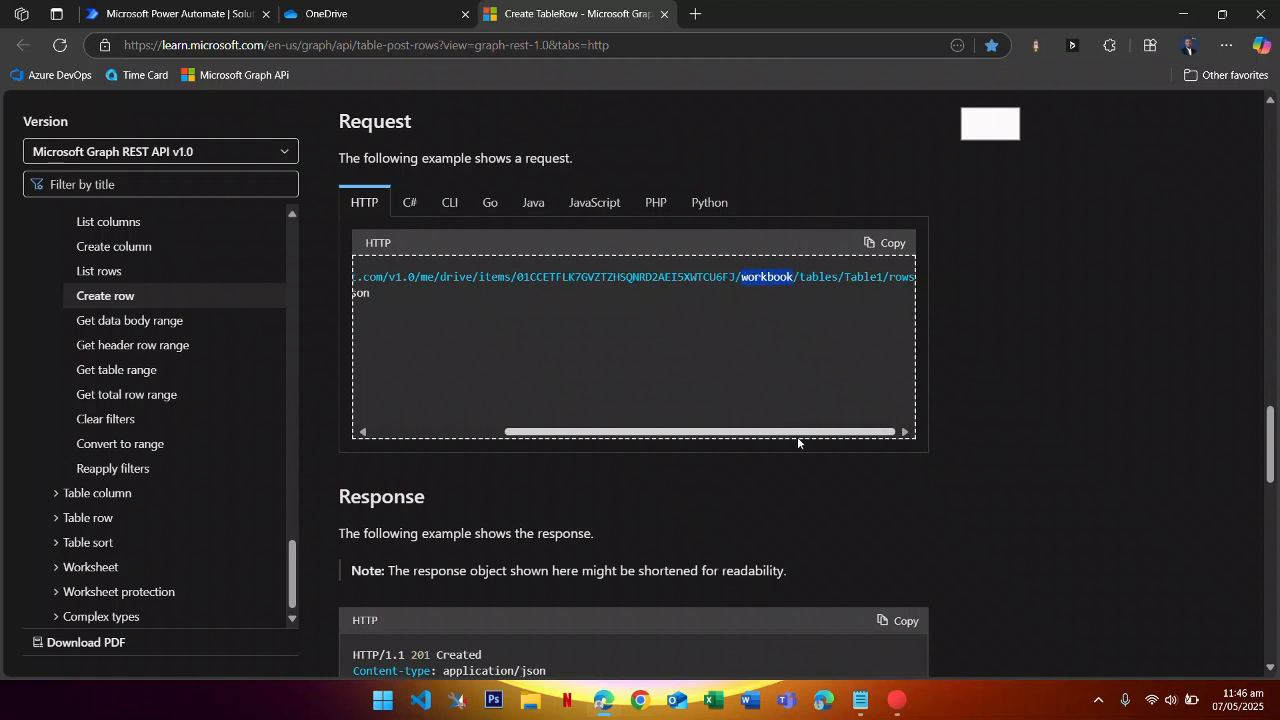
{"action": "left_click", "coordinate": [806, 280]}
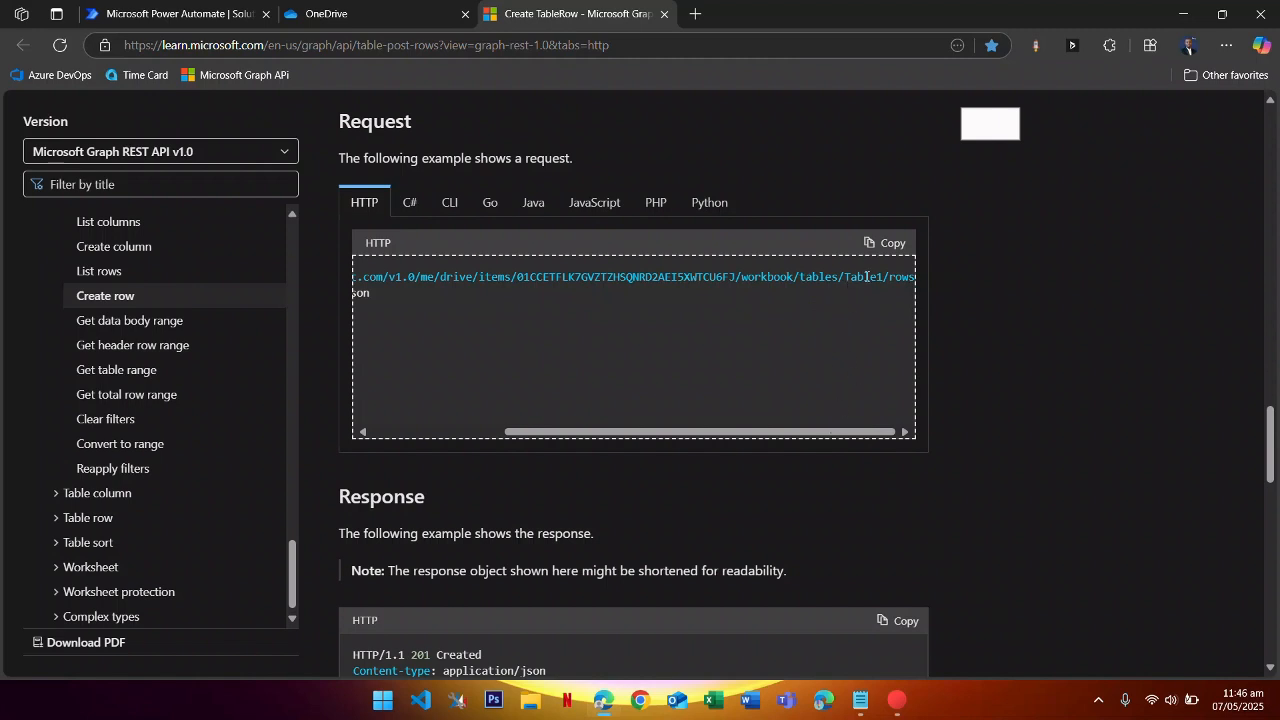
{"action": "scroll", "coordinate": [828, 436], "scroll_direction": "left", "scroll_amount": 5}
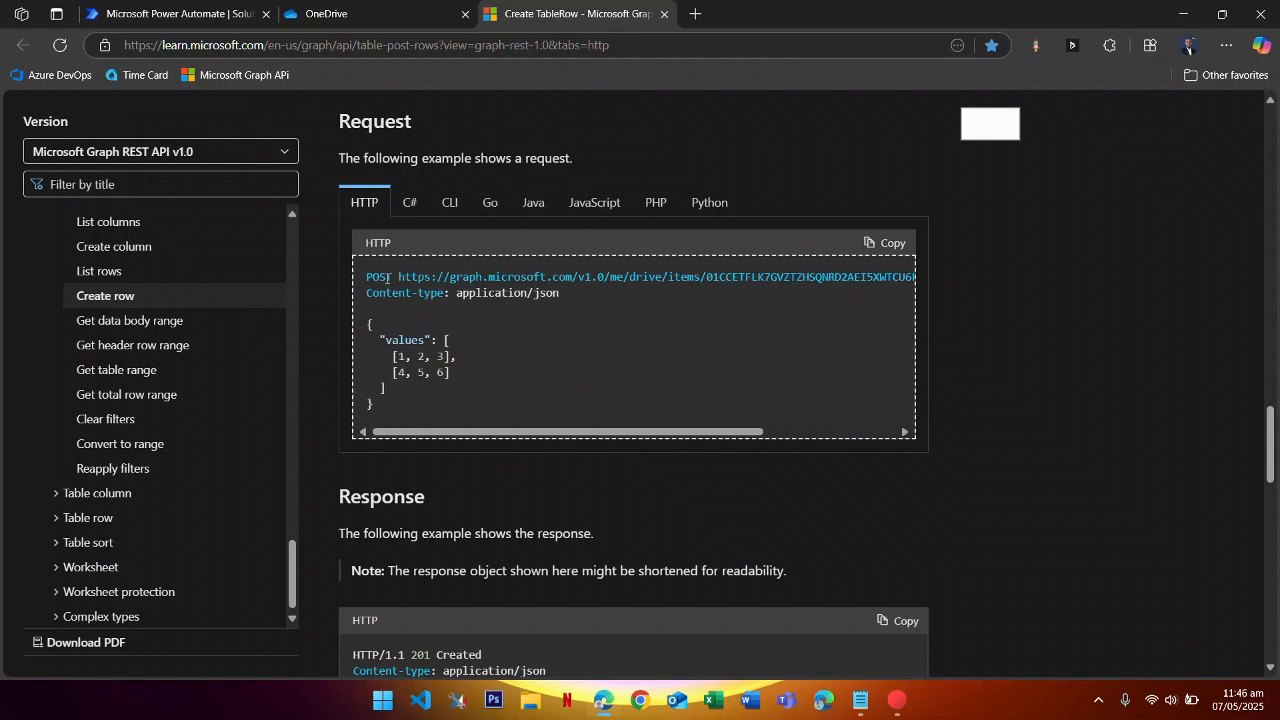
{"action": "left_click_drag", "start_coordinate": [398, 277], "coordinate": [708, 278]}
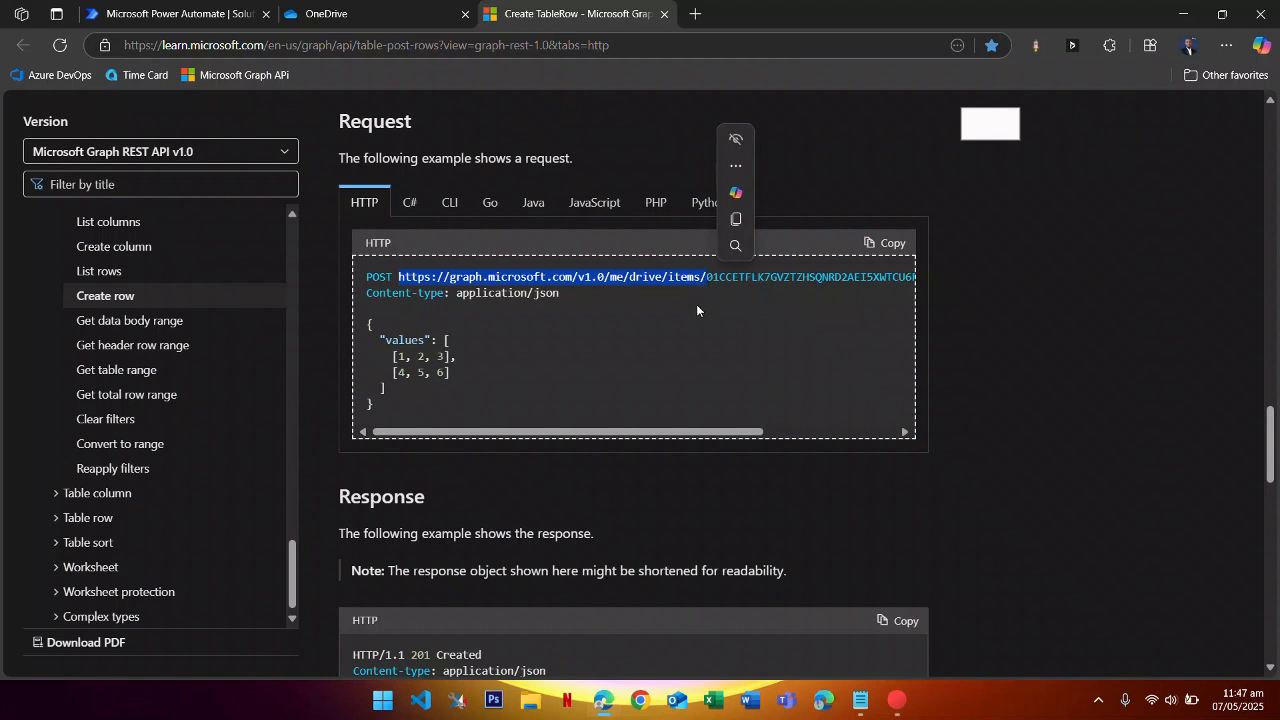
{"action": "key", "text": "ctrl+c"}
{"action": "left_click", "coordinate": [200, 14]}
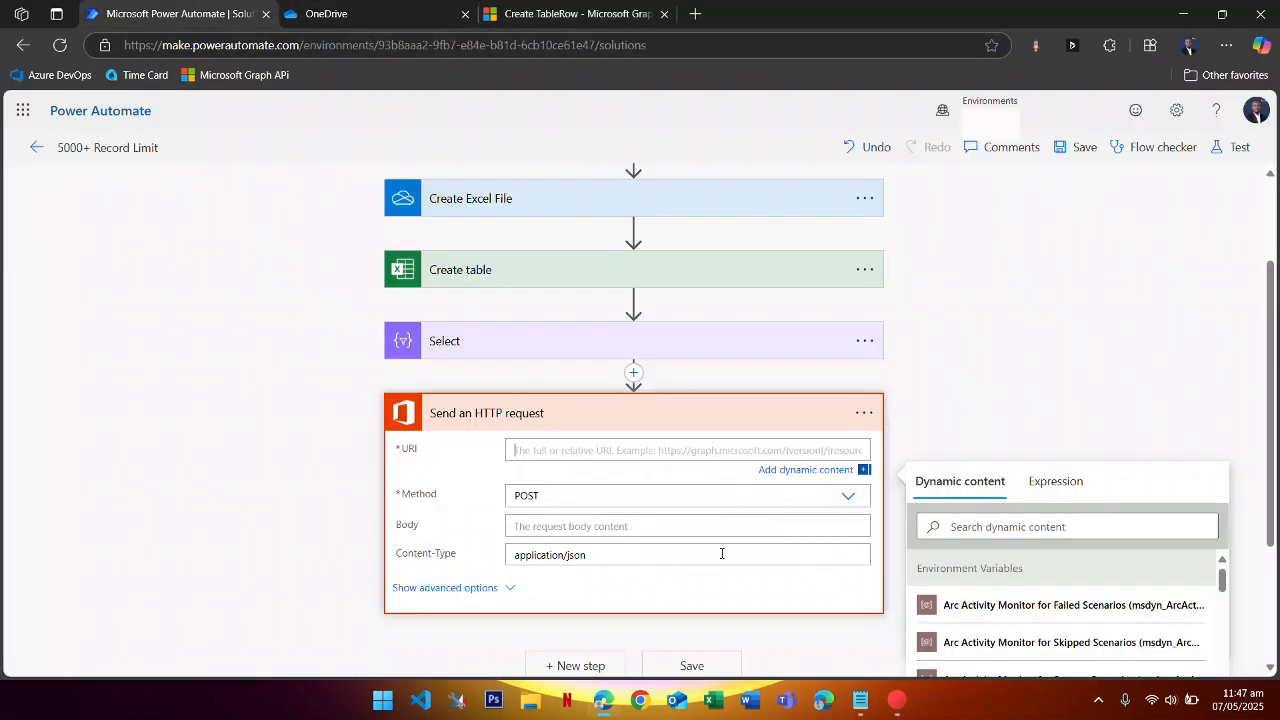
{"action": "key", "text": "ctrl+v"}
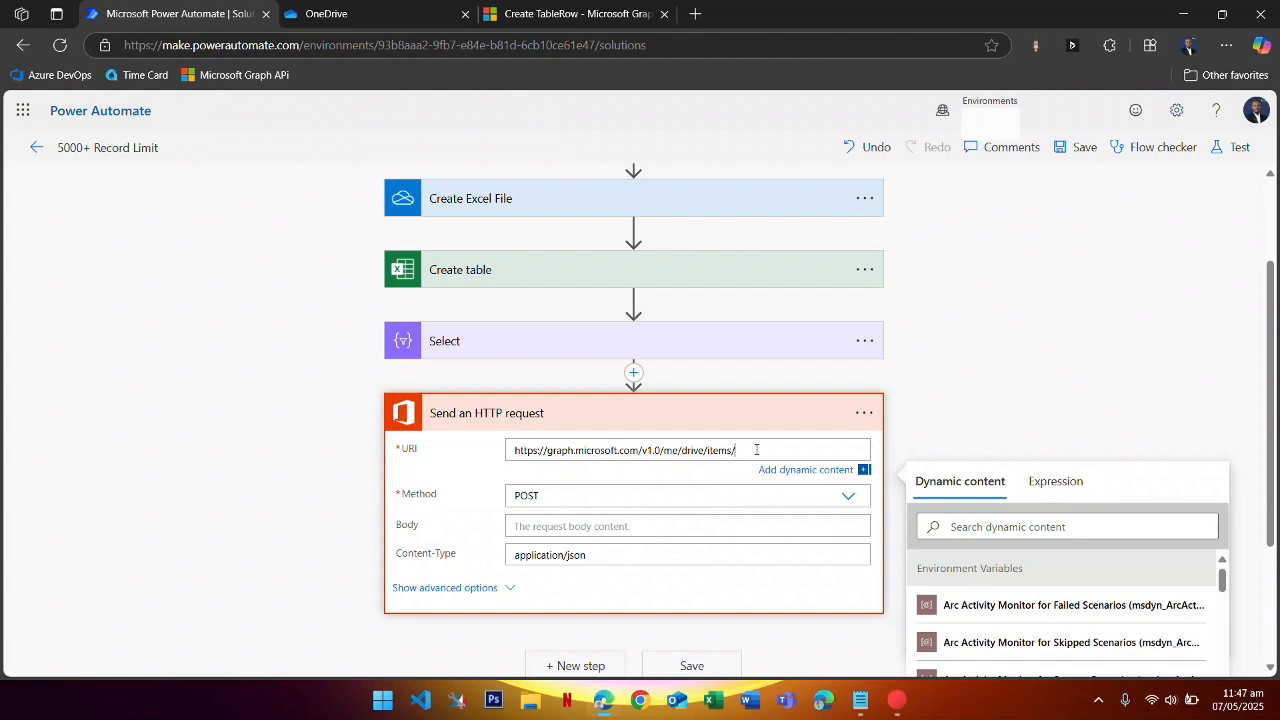
- Start an expression for the HTTP request's URI that splits the Create table action's data: split(actions('Create_table'))
{"action": "left_click", "coordinate": [1044, 490]}
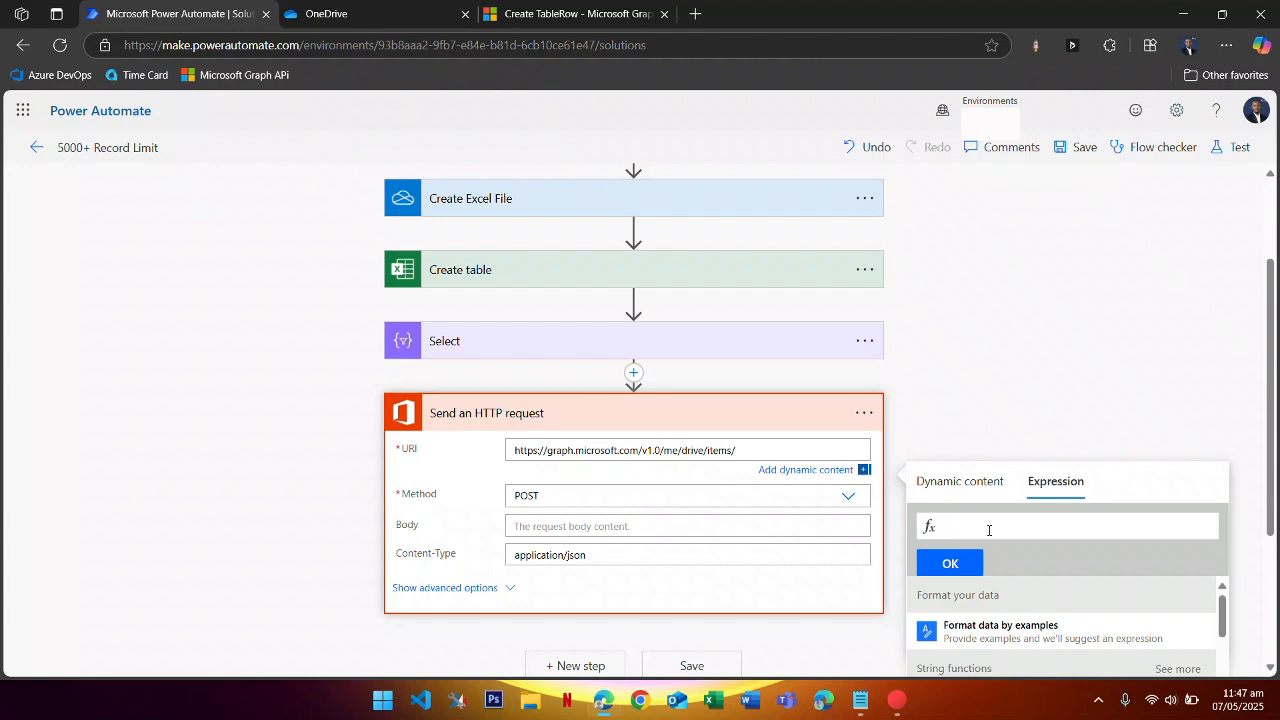
{"action": "type", "text": "split"}
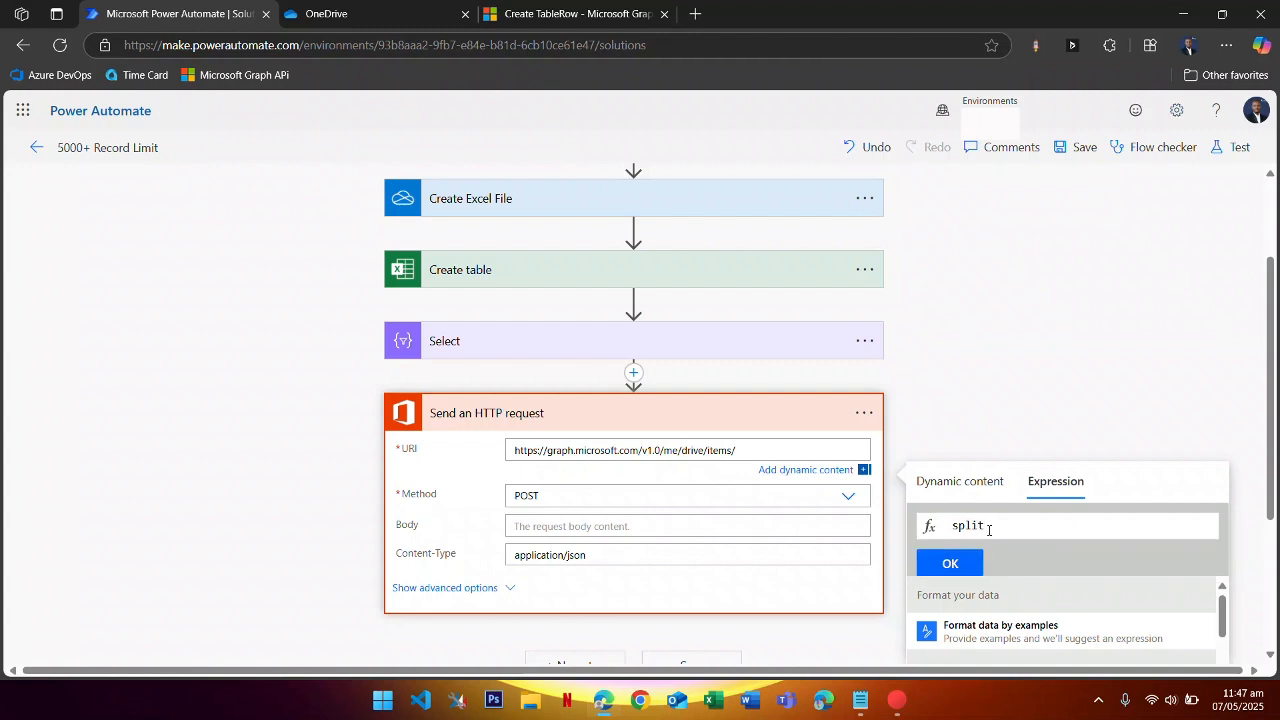
{"action": "type", "text": "("}
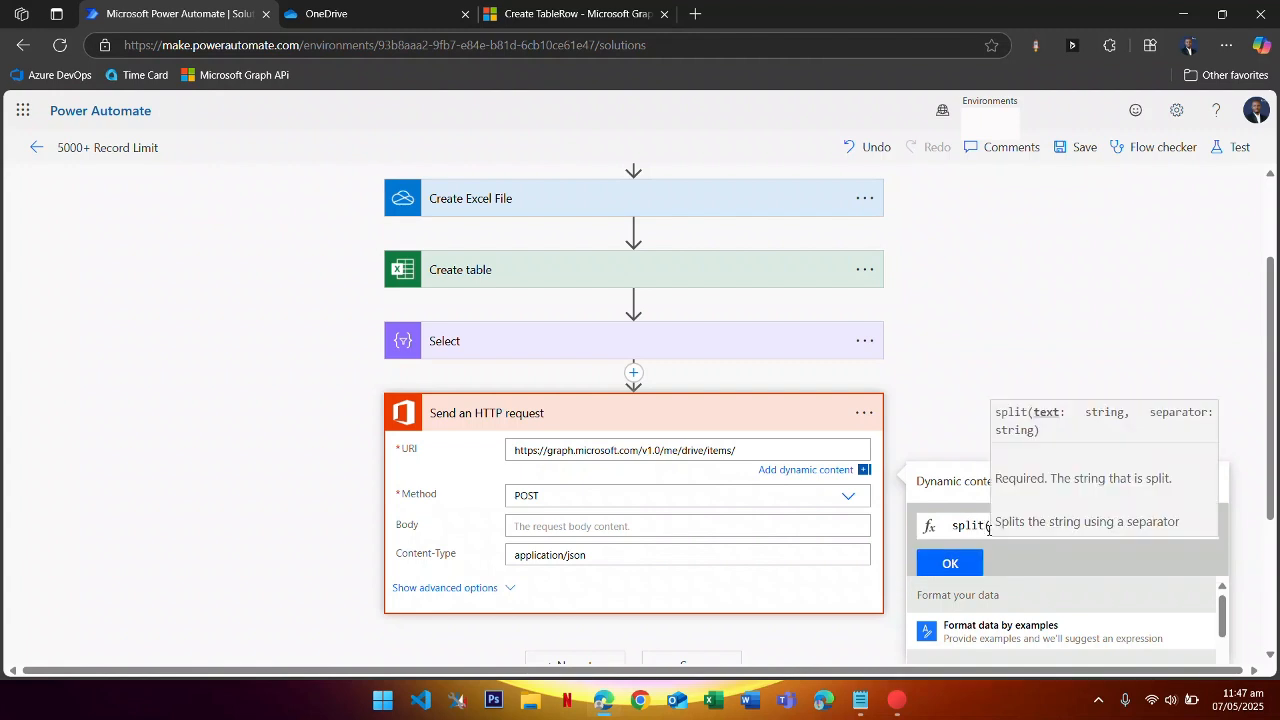
{"action": "type", "text": "actions)"}
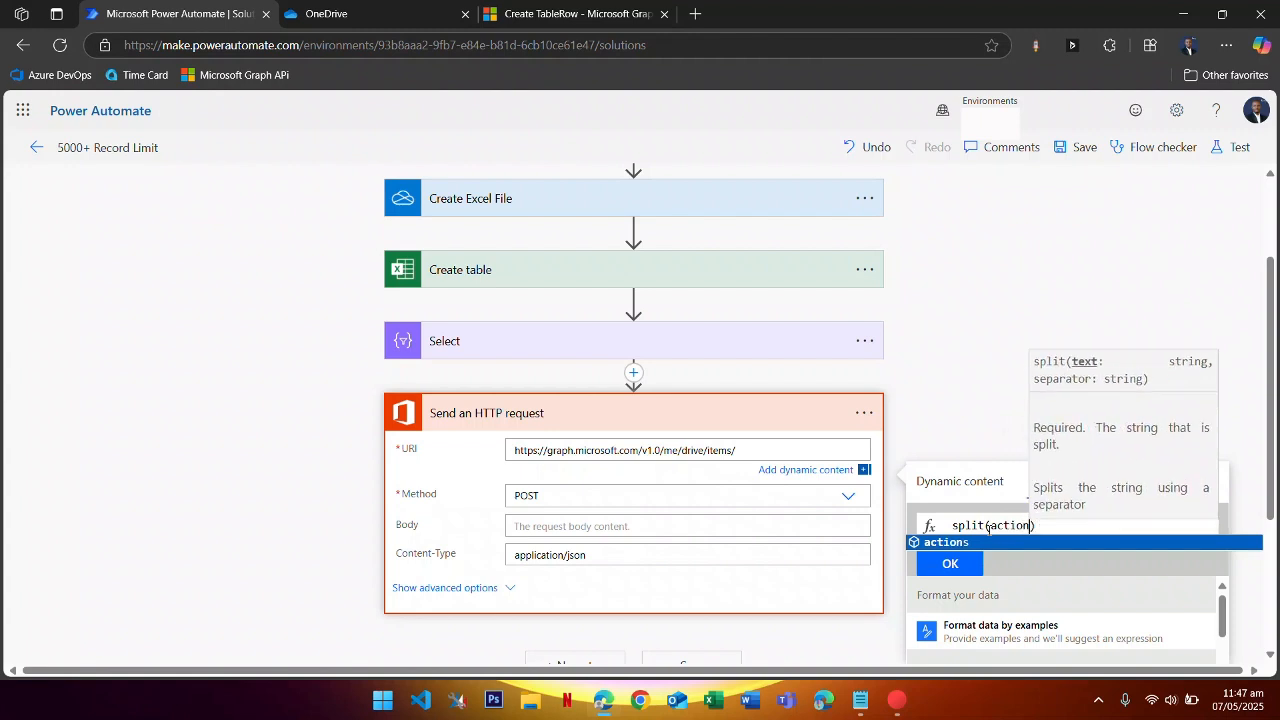
{"action": "type", "text": "("}
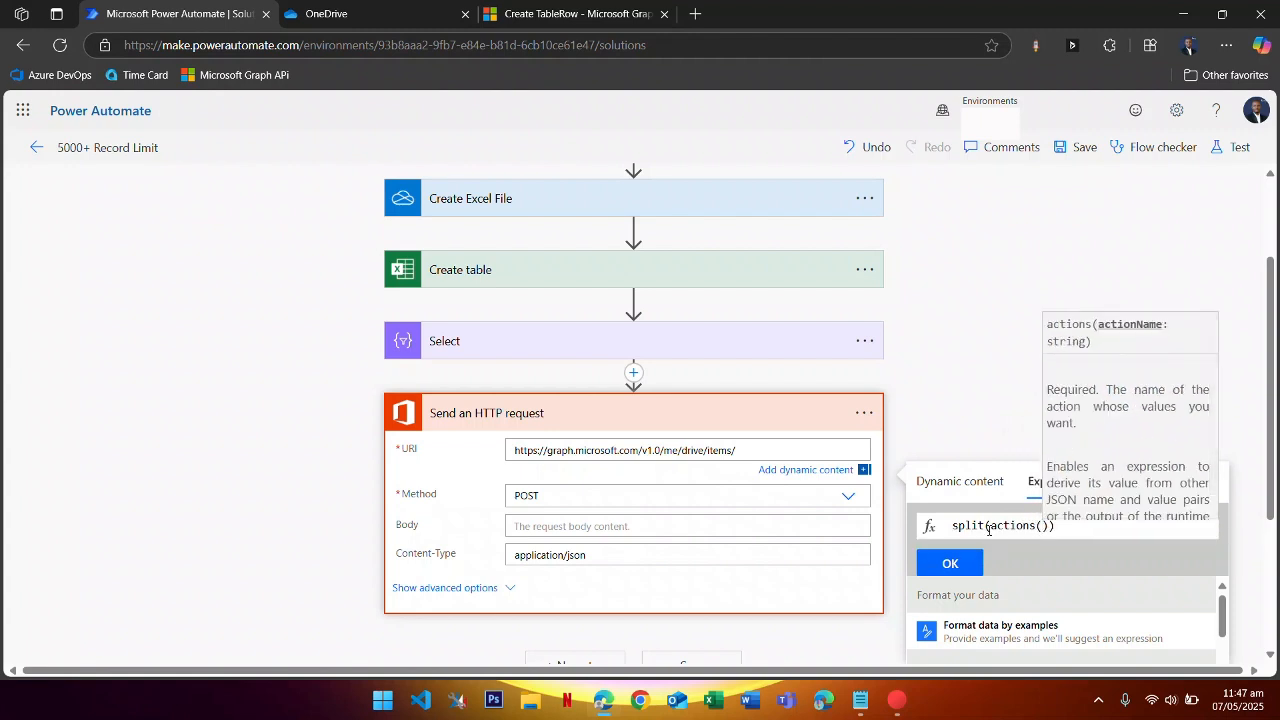
{"action": "type", "text": "'"}
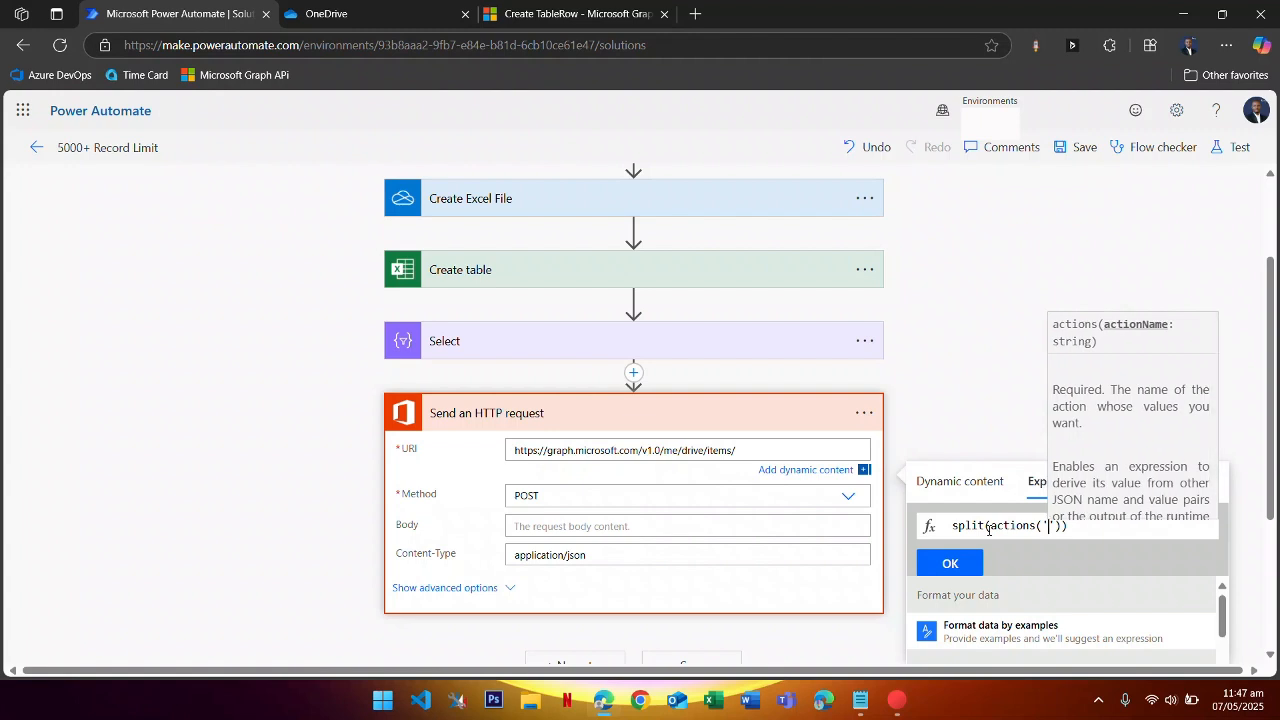
{"action": "type", "text": "Create"}
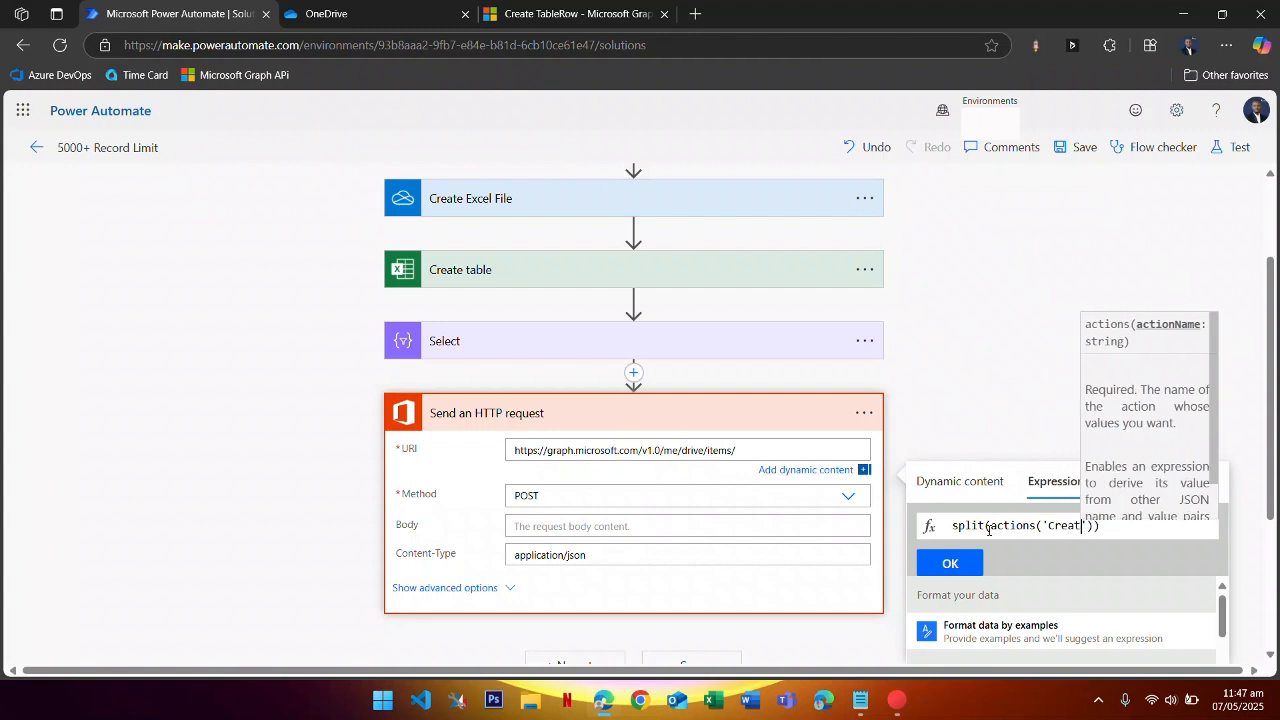
{"action": "type", "text": "_table"}
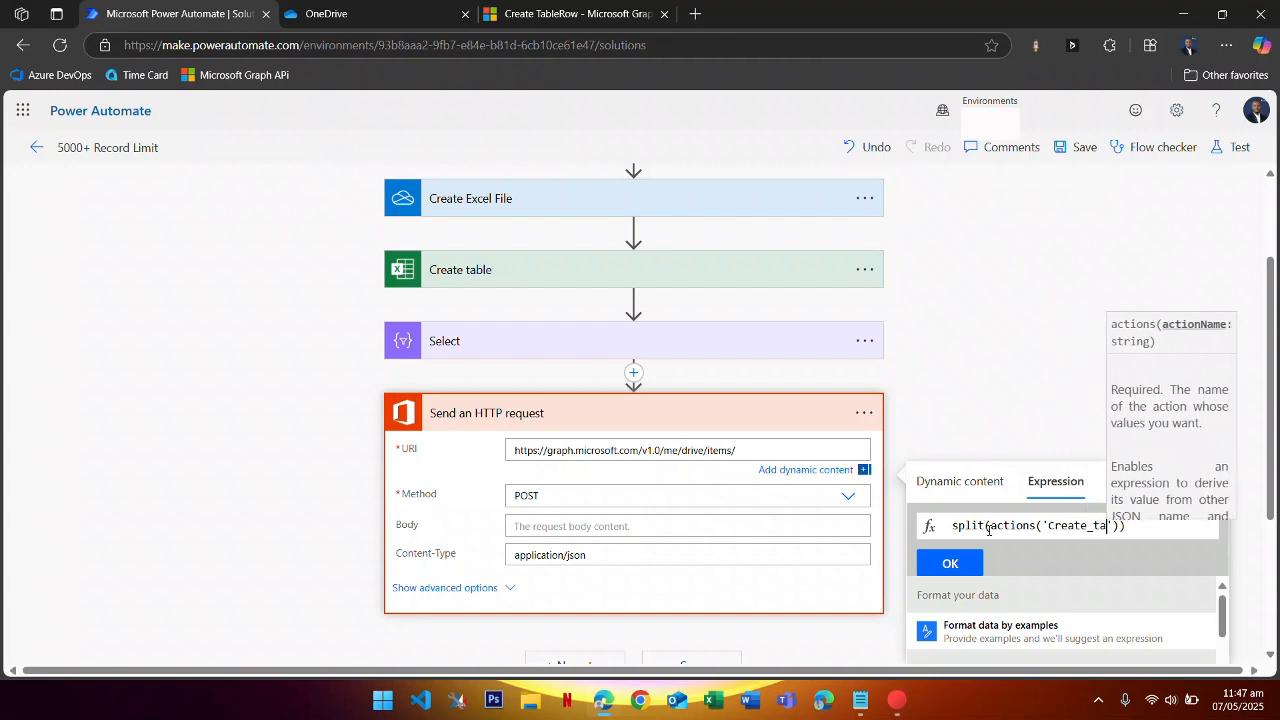
{"action": "key", "text": "Right"}
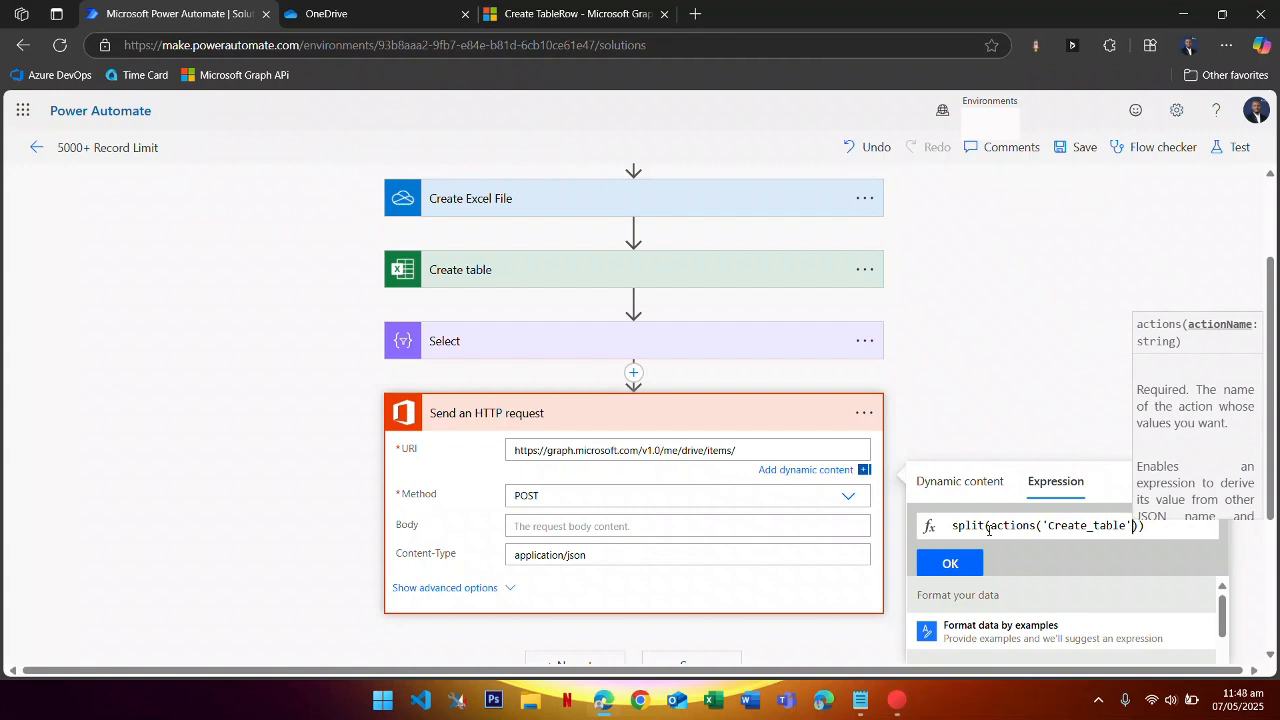
{"action": "key", "text": "Right"}
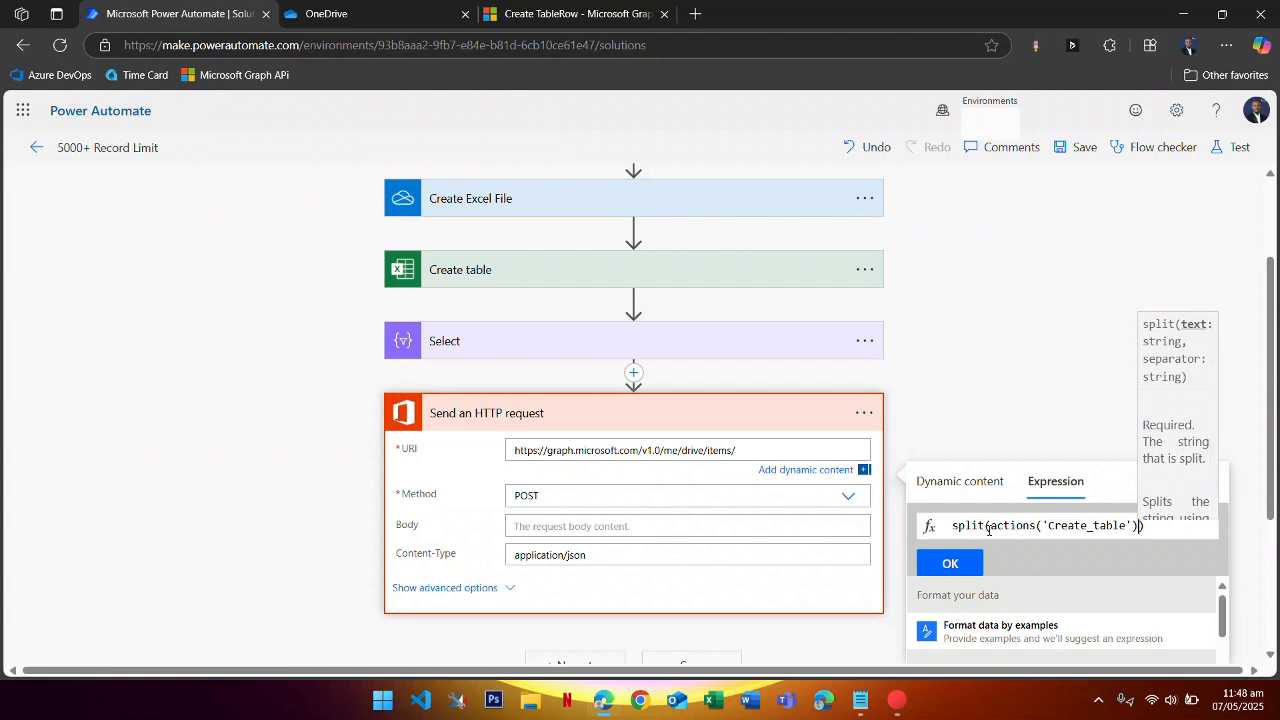
- Extend the Create_table reference inside the split expression with ?['inputs']?['parameters']
{"action": "type", "text": "?"}
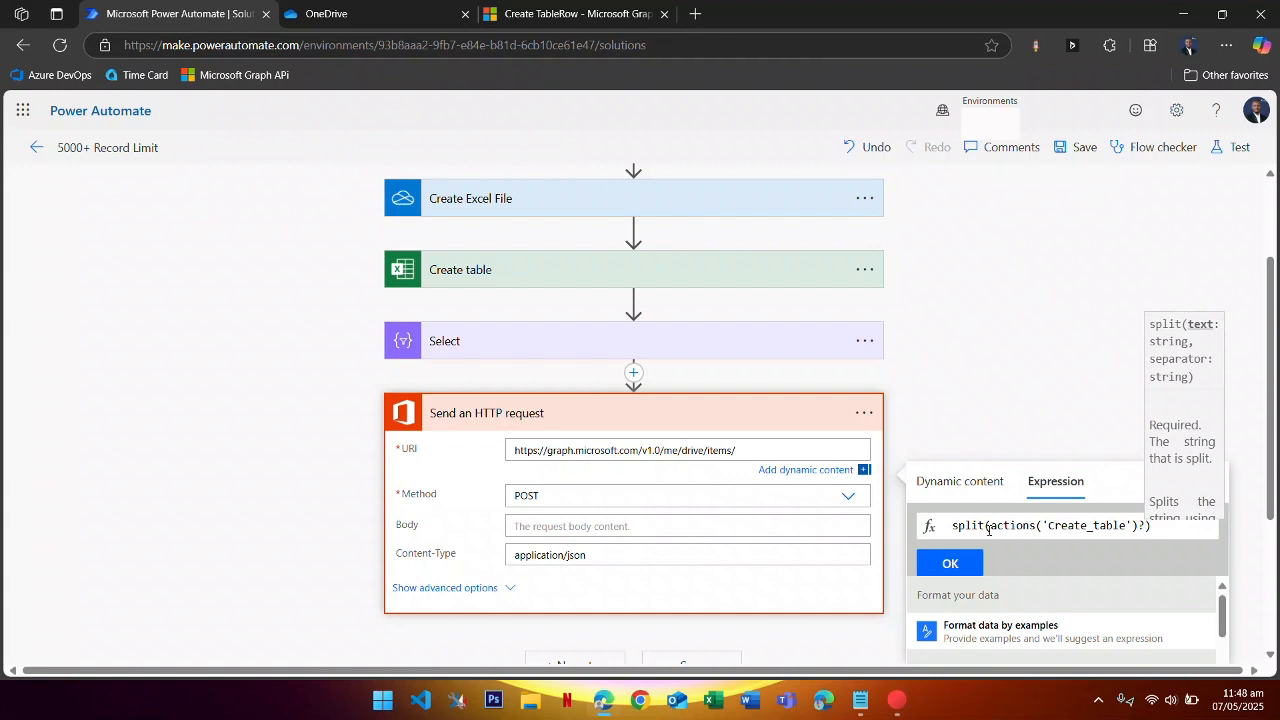
{"action": "type", "text": "['"}
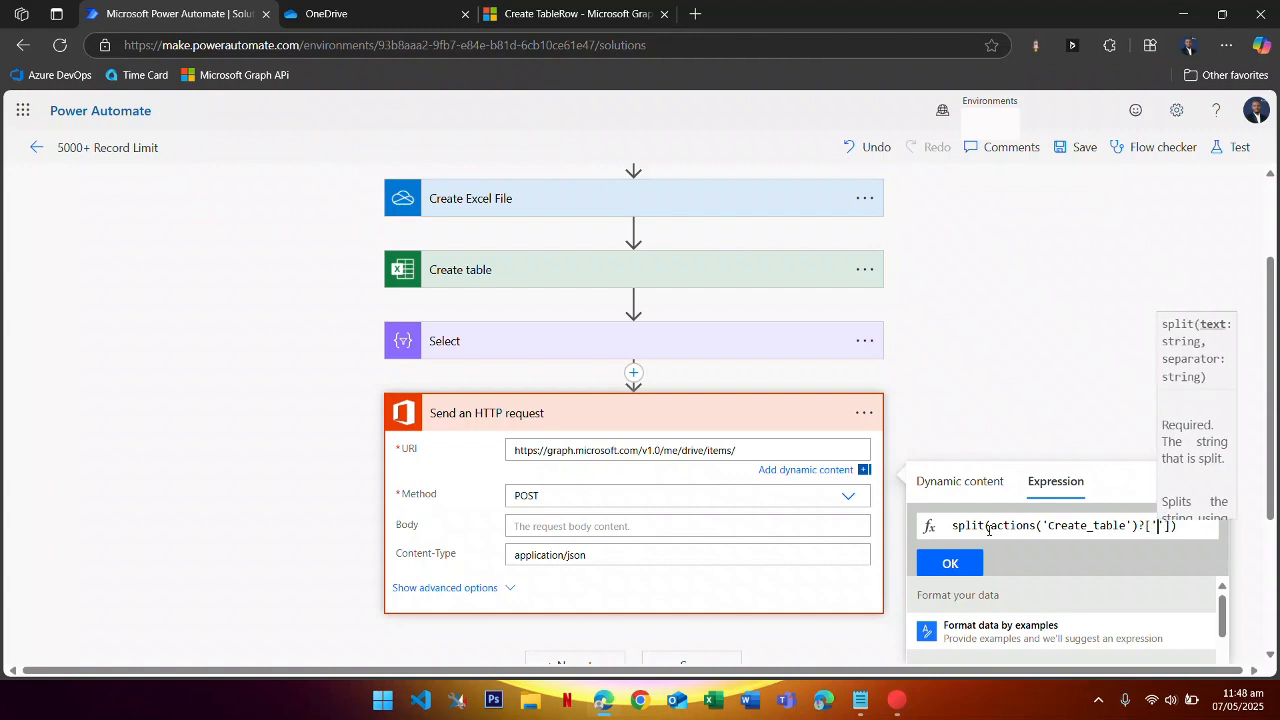
{"action": "type", "text": "inputs'"}
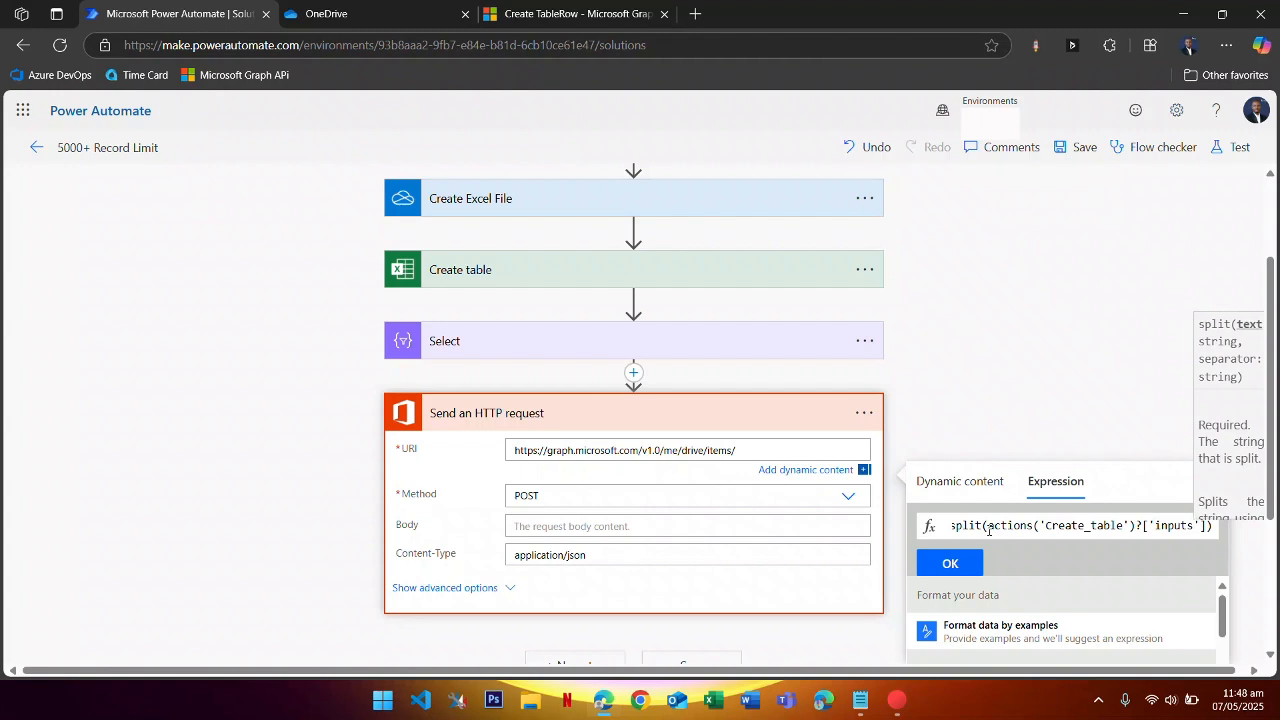
{"action": "type", "text": "]"}
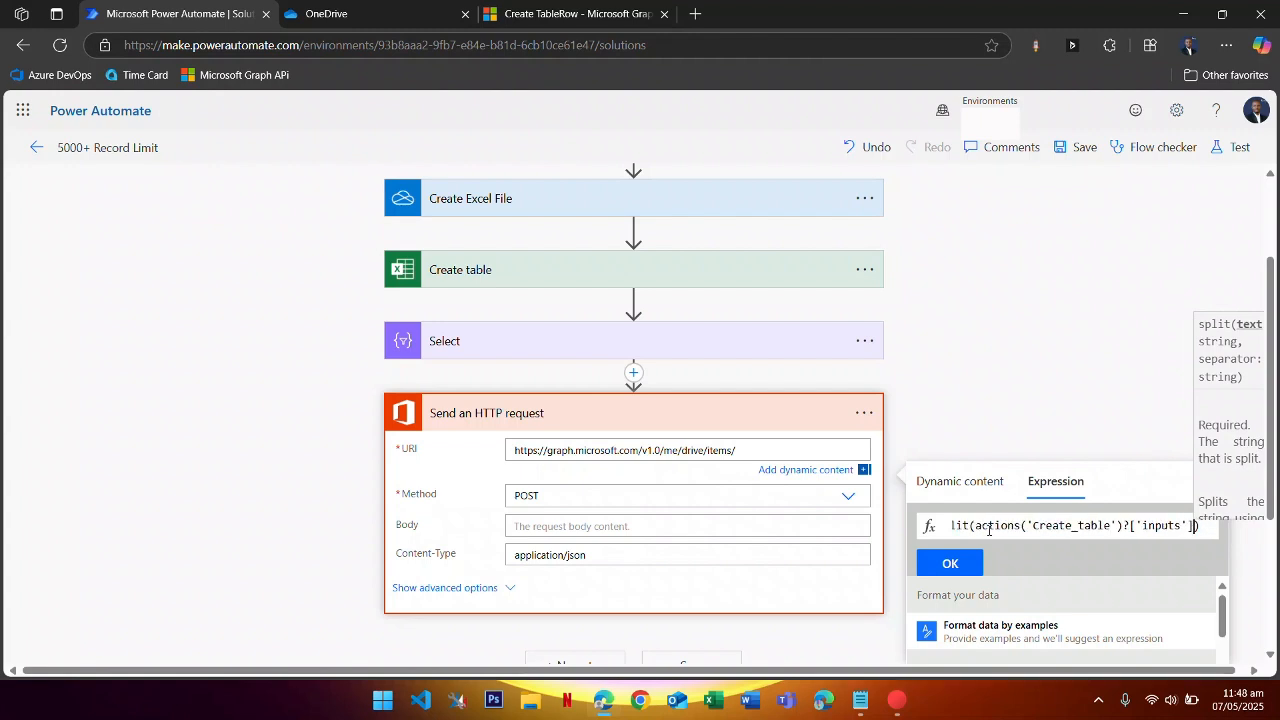
{"action": "type", "text": "?"}
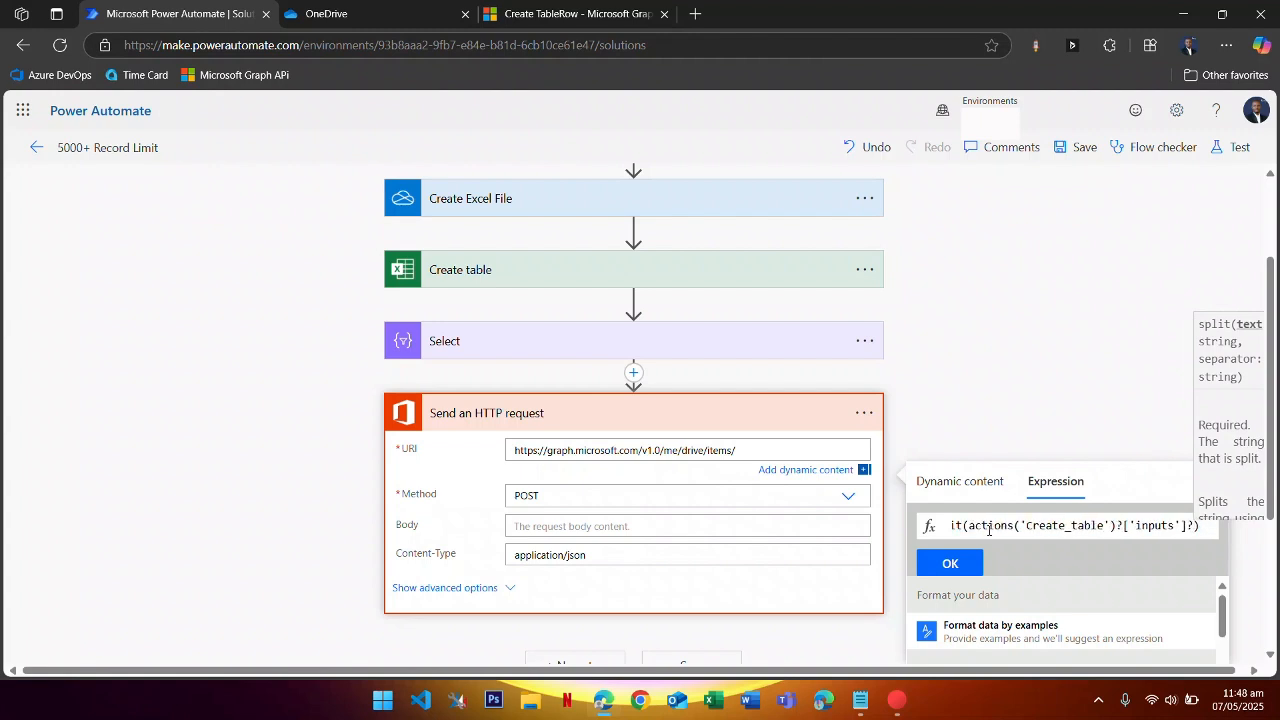
{"action": "type", "text": "["}
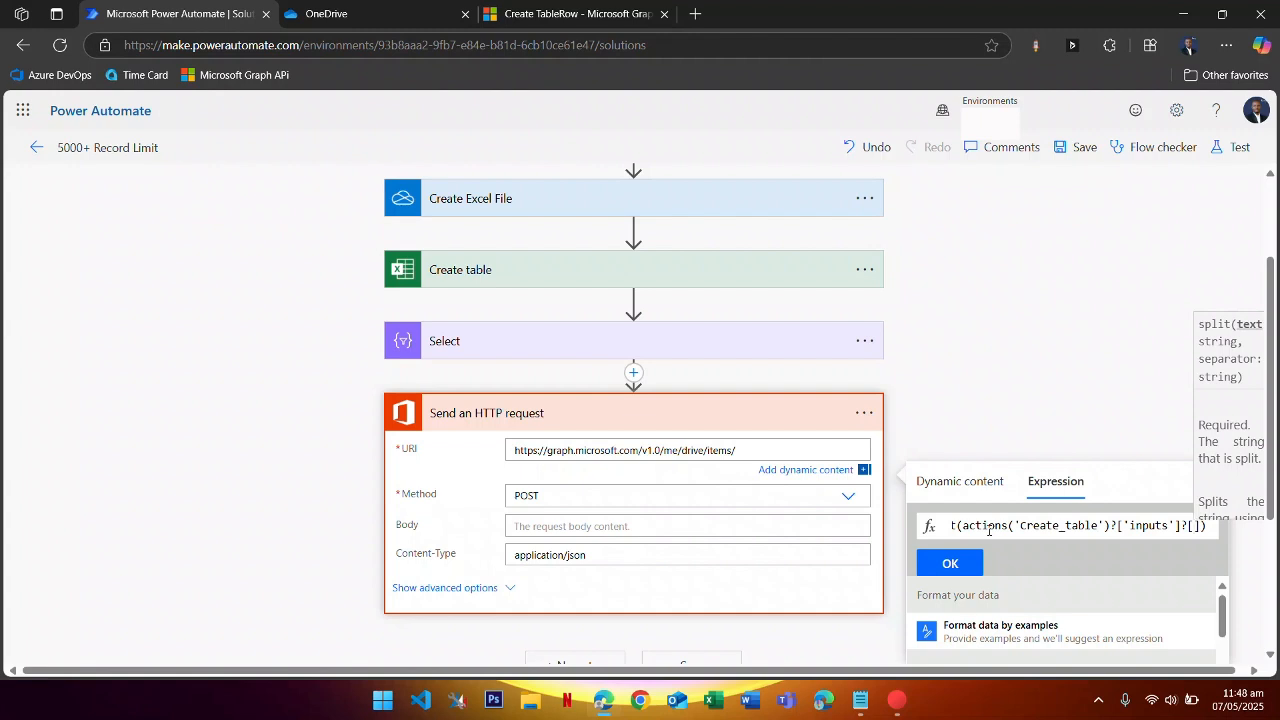
{"action": "type", "text": "p"}
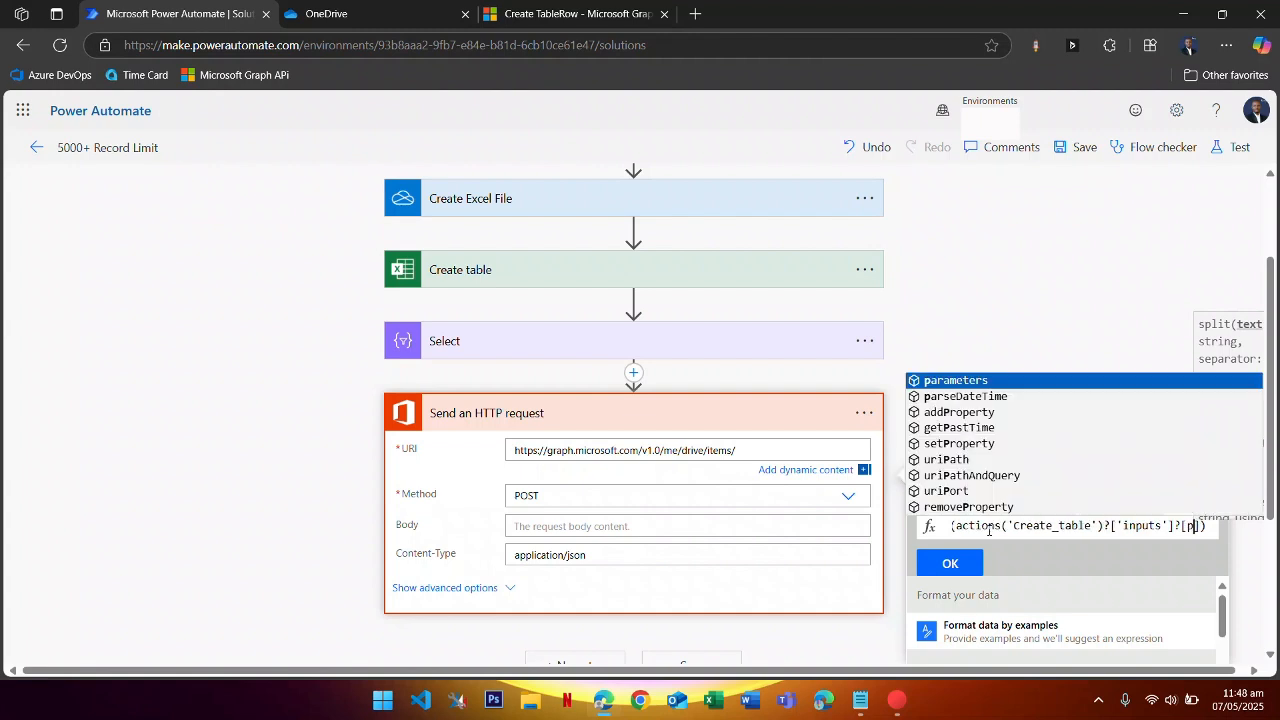
{"action": "key", "text": "BackSpace"}
{"action": "type", "text": "'par"}
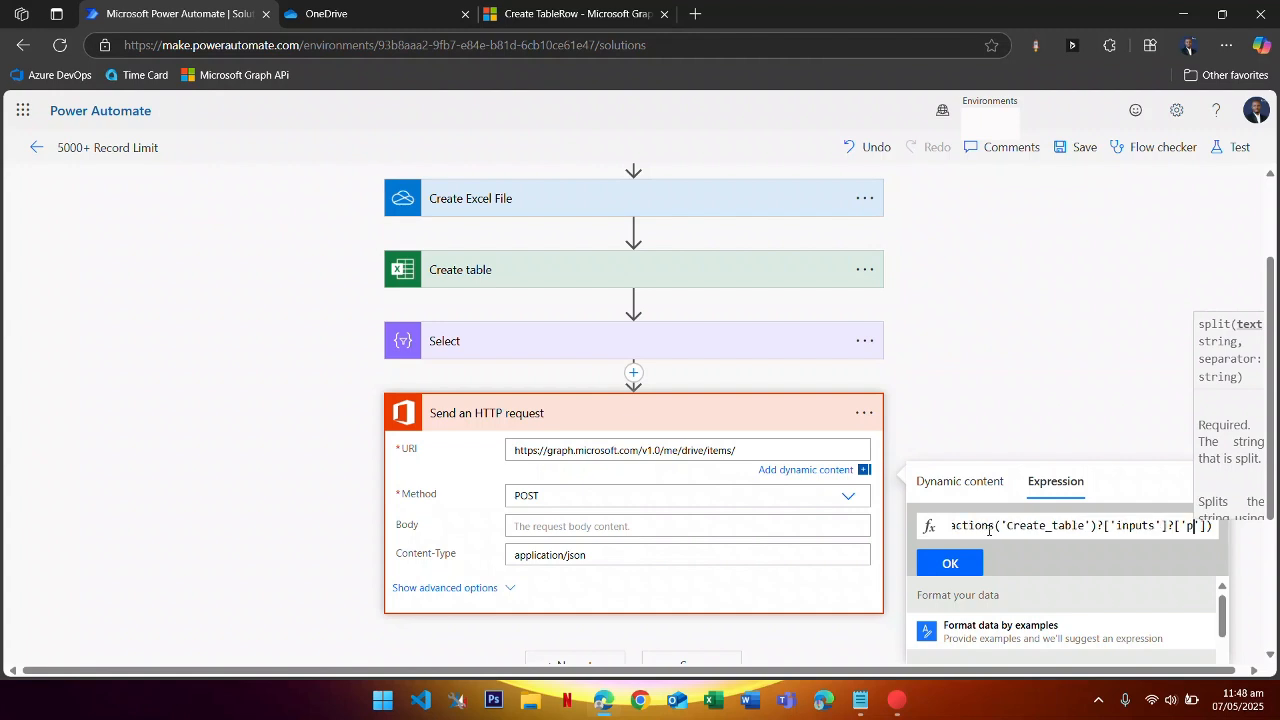
{"action": "type", "text": "ameters"}
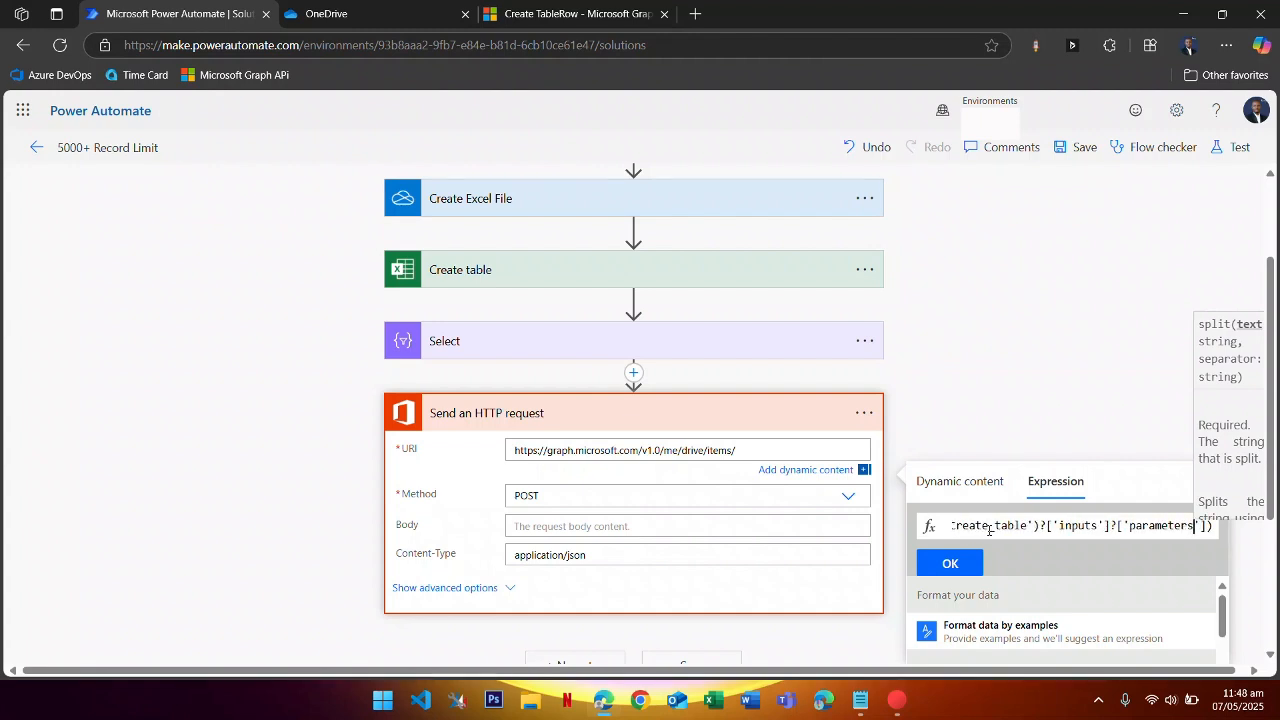
{"action": "key", "text": "Right"}
{"action": "key", "text": "Right"}
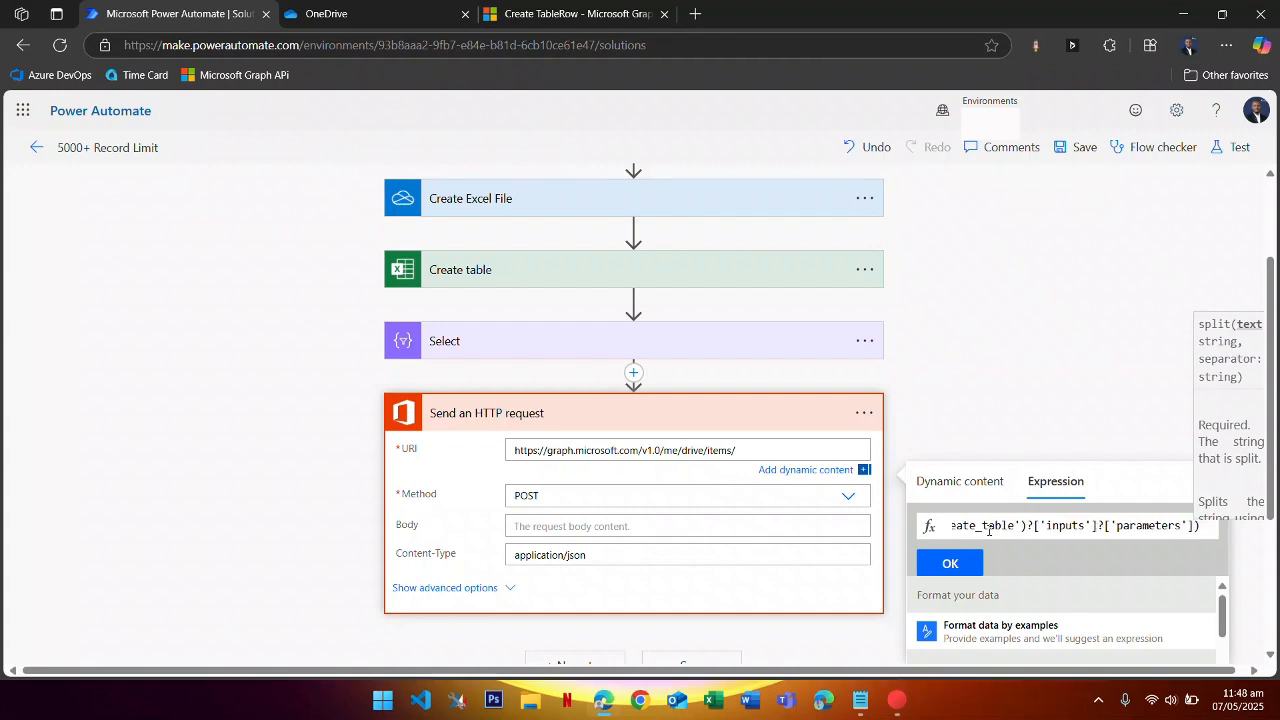
- Complete the split arguments with the ?['file'] parameter and '.' as the separator
{"action": "type", "text": "?["}
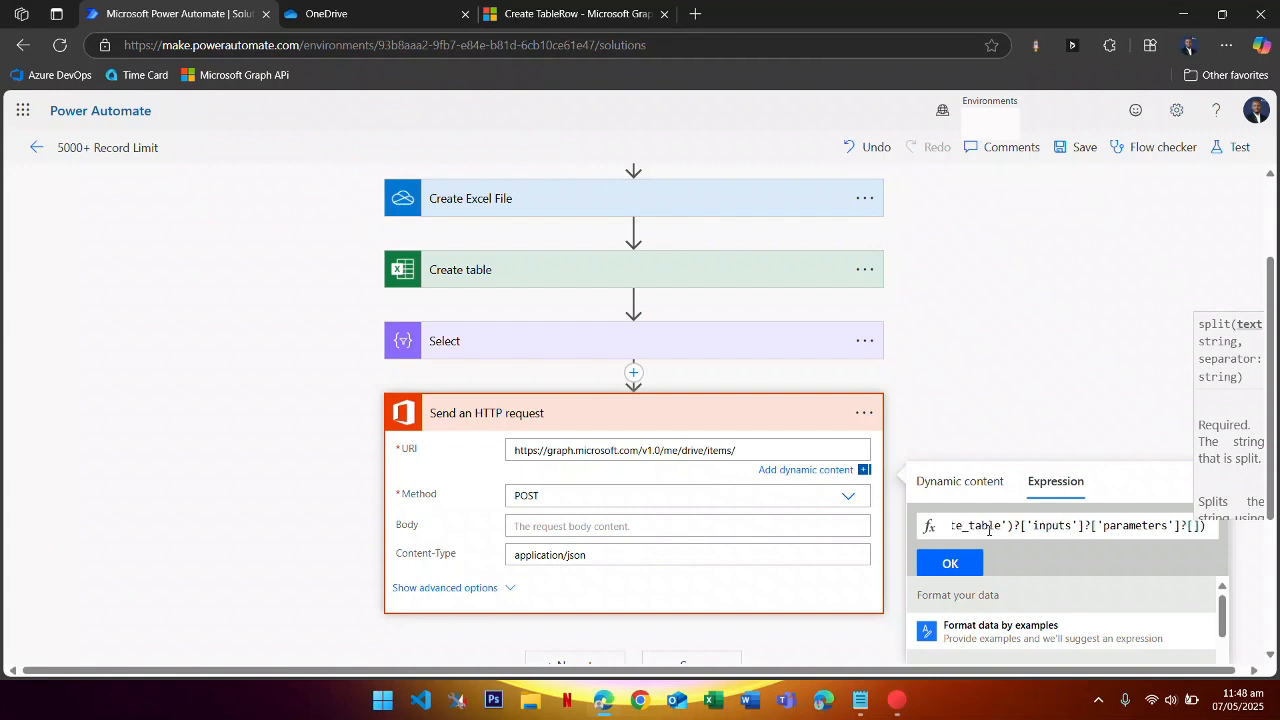
{"action": "type", "text": "'file'"}
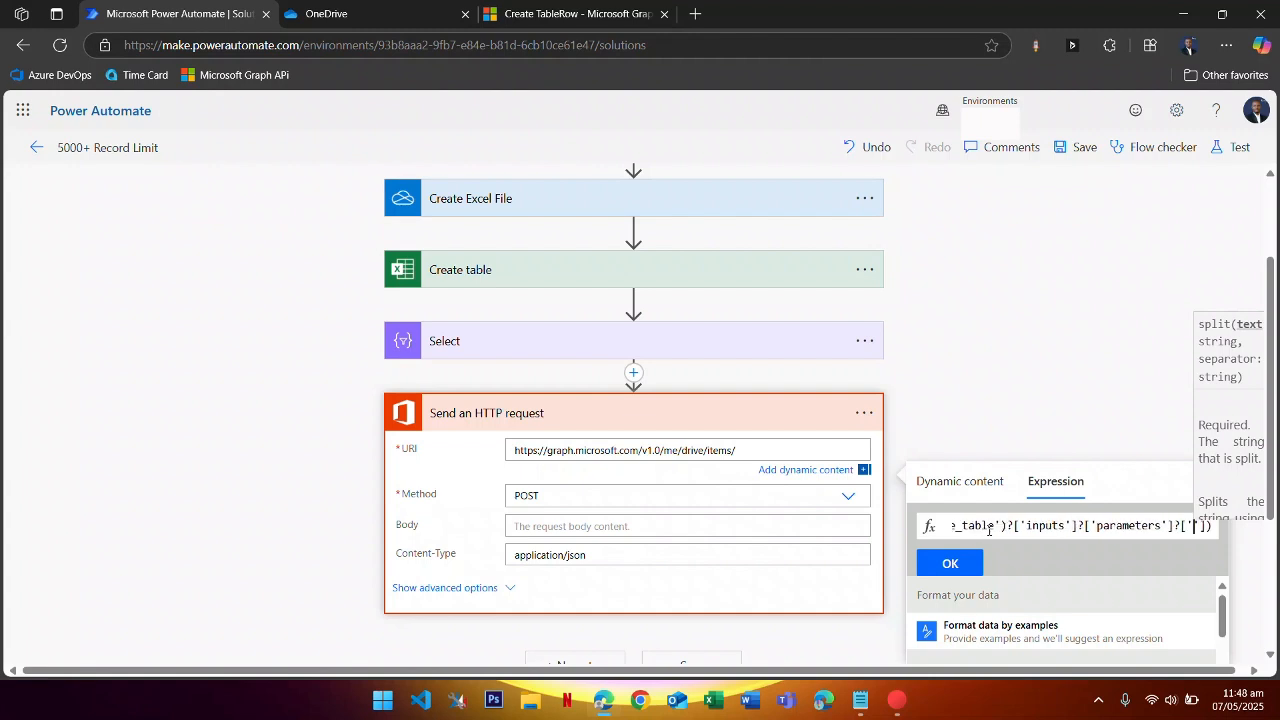
{"action": "key", "text": "Right"}
{"action": "key", "text": "Right"}
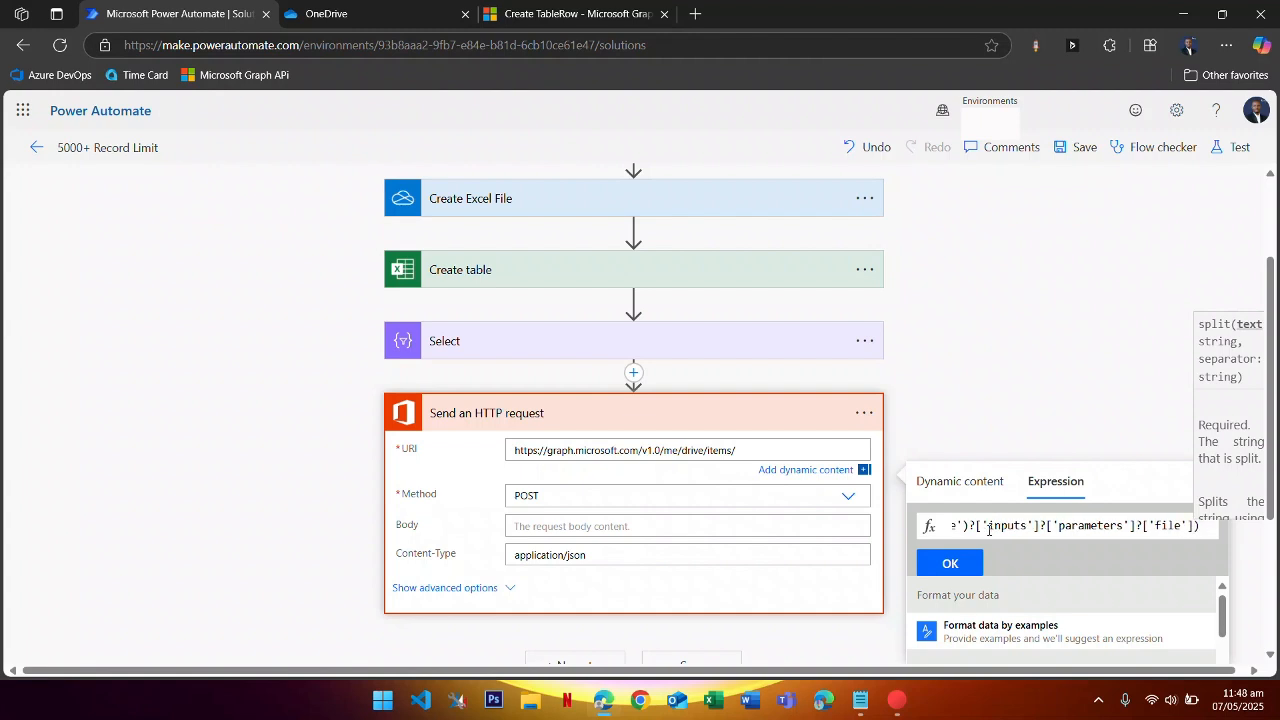
{"action": "type", "text": ","}
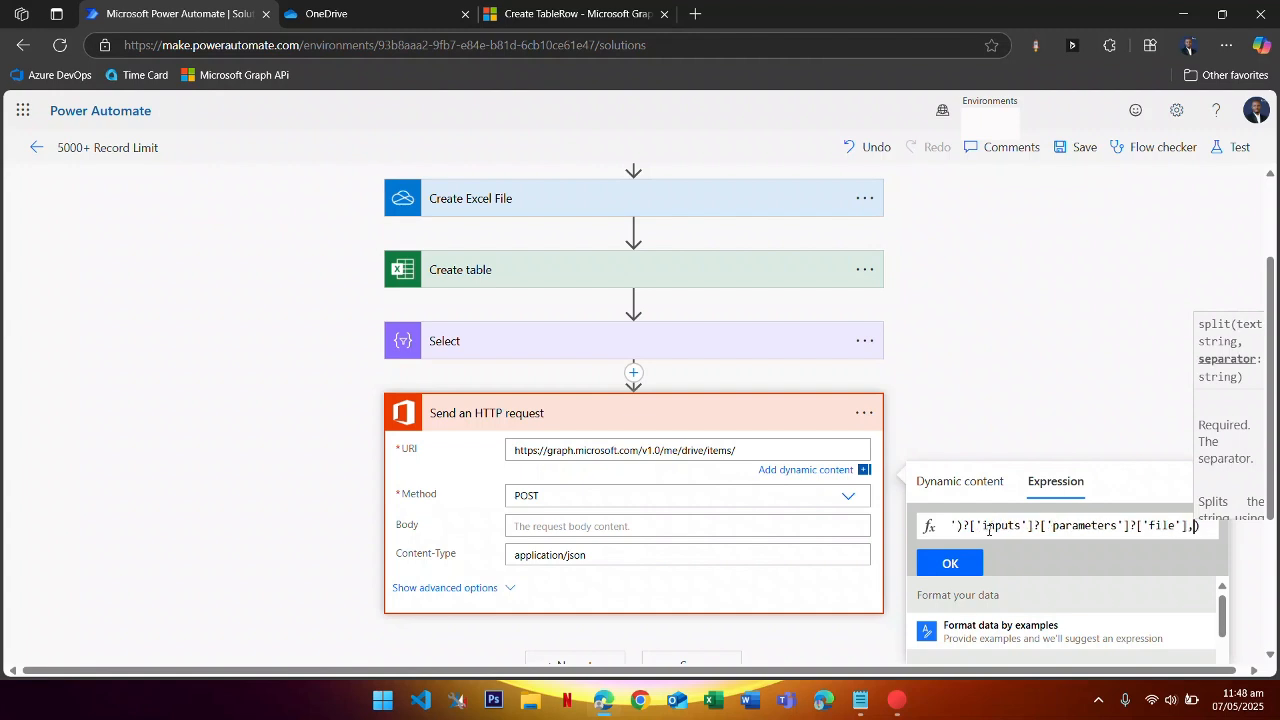
{"action": "type", "text": "'"}
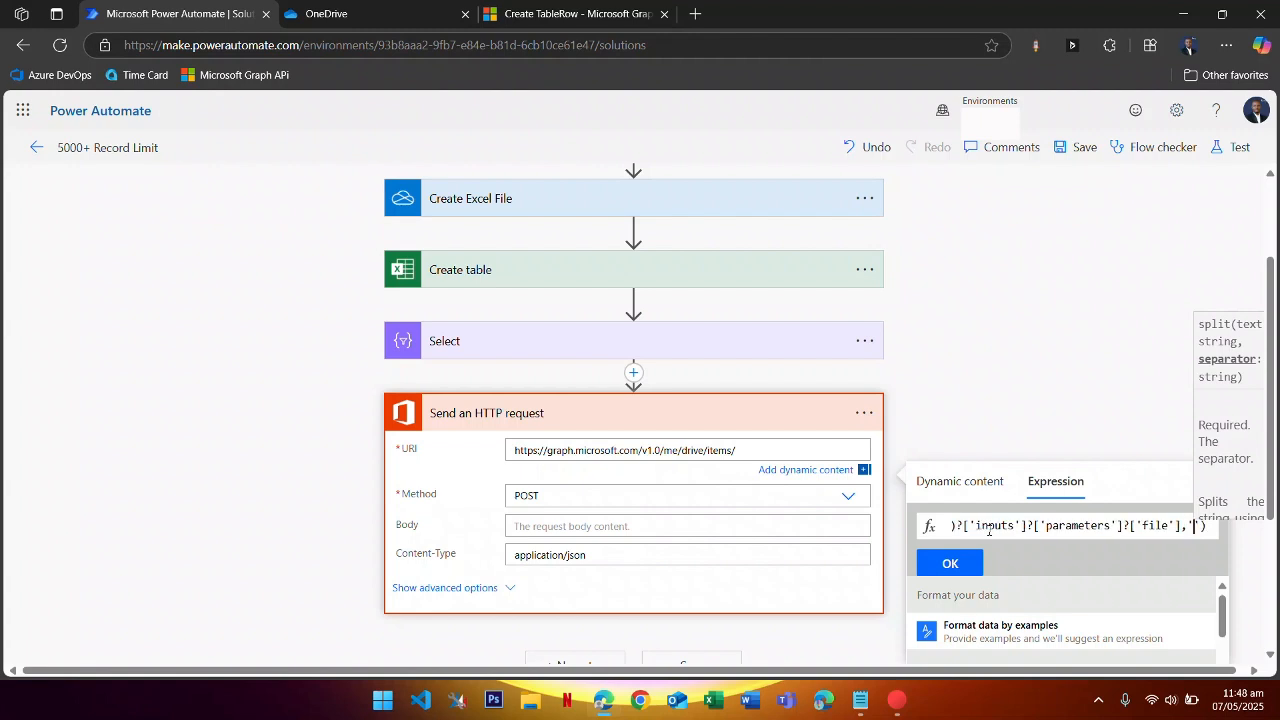
{"action": "type", "text": "."}
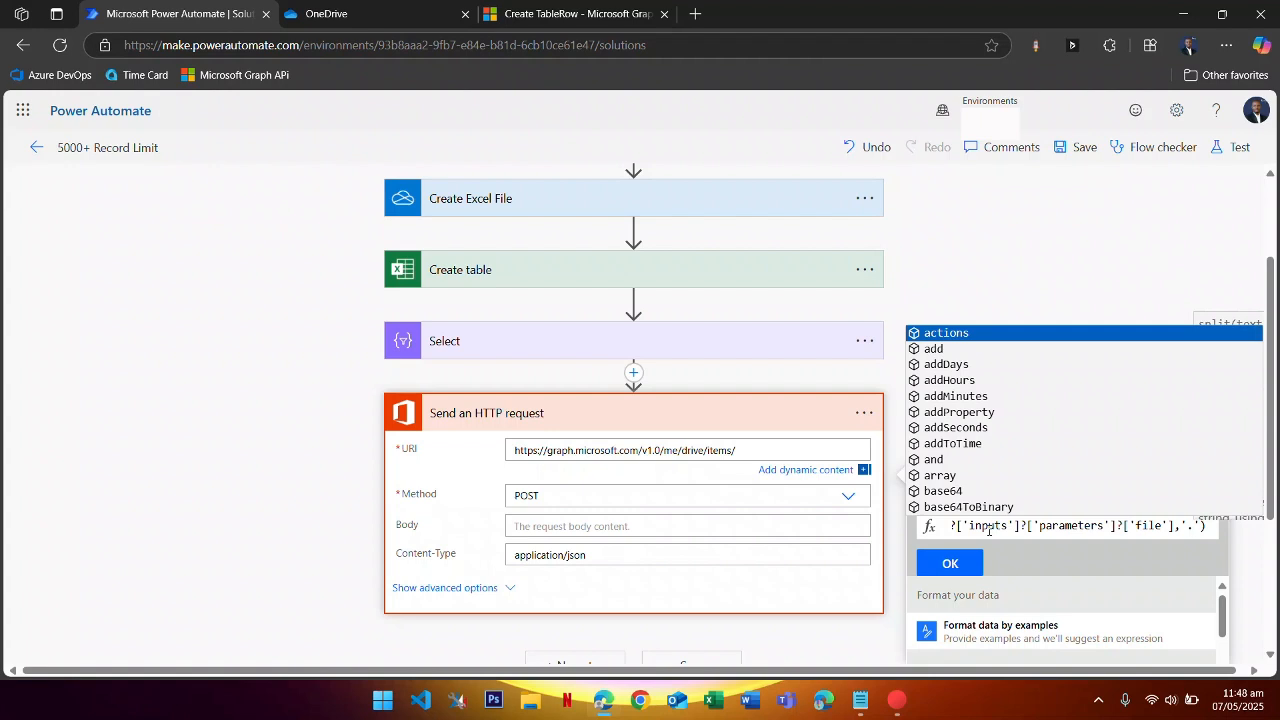
{"action": "type", "text": "'"}
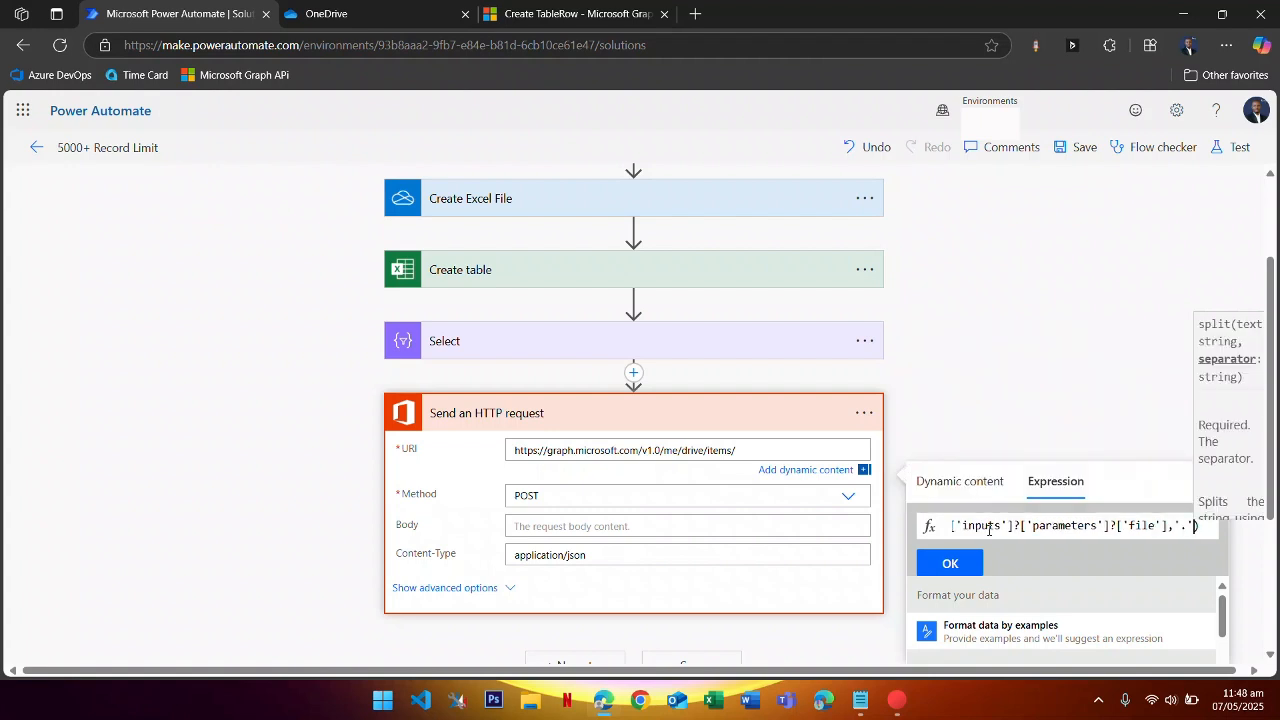
{"action": "type", "text": ")"}
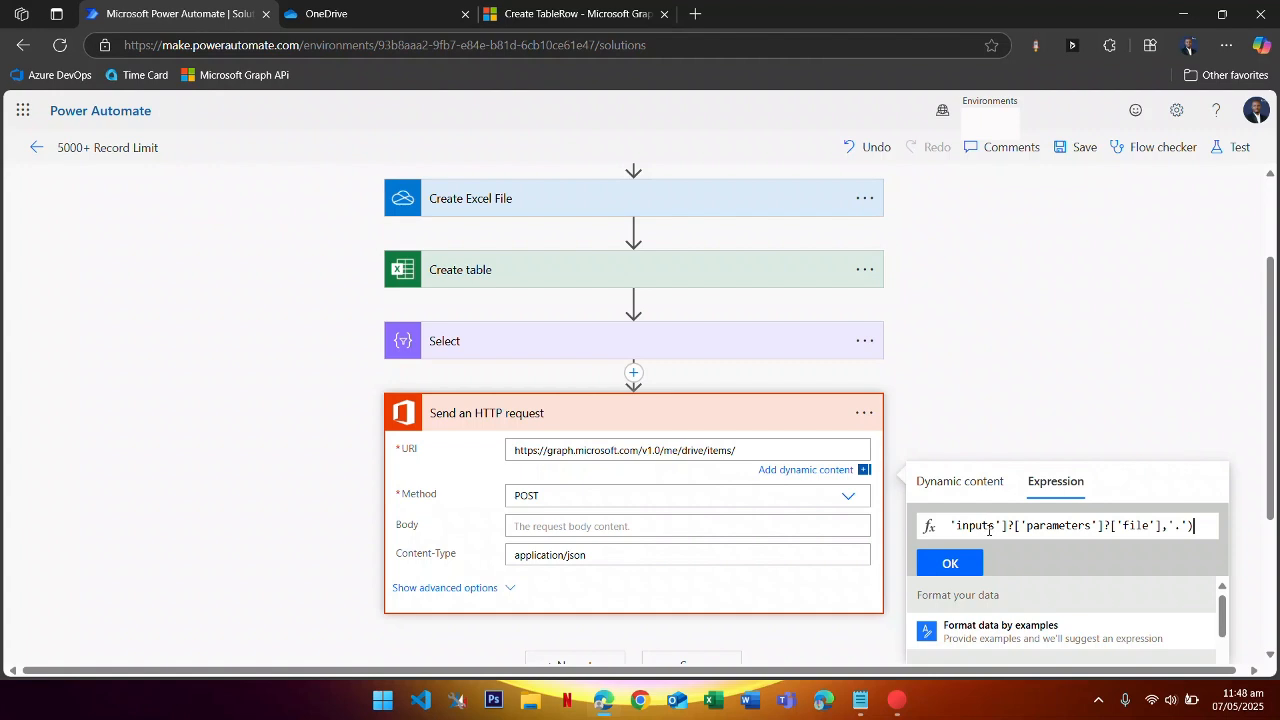
- Append ?[1] to the split expression and insert it after items/ in the URI, followed by a slash
{"action": "type", "text": "?"}
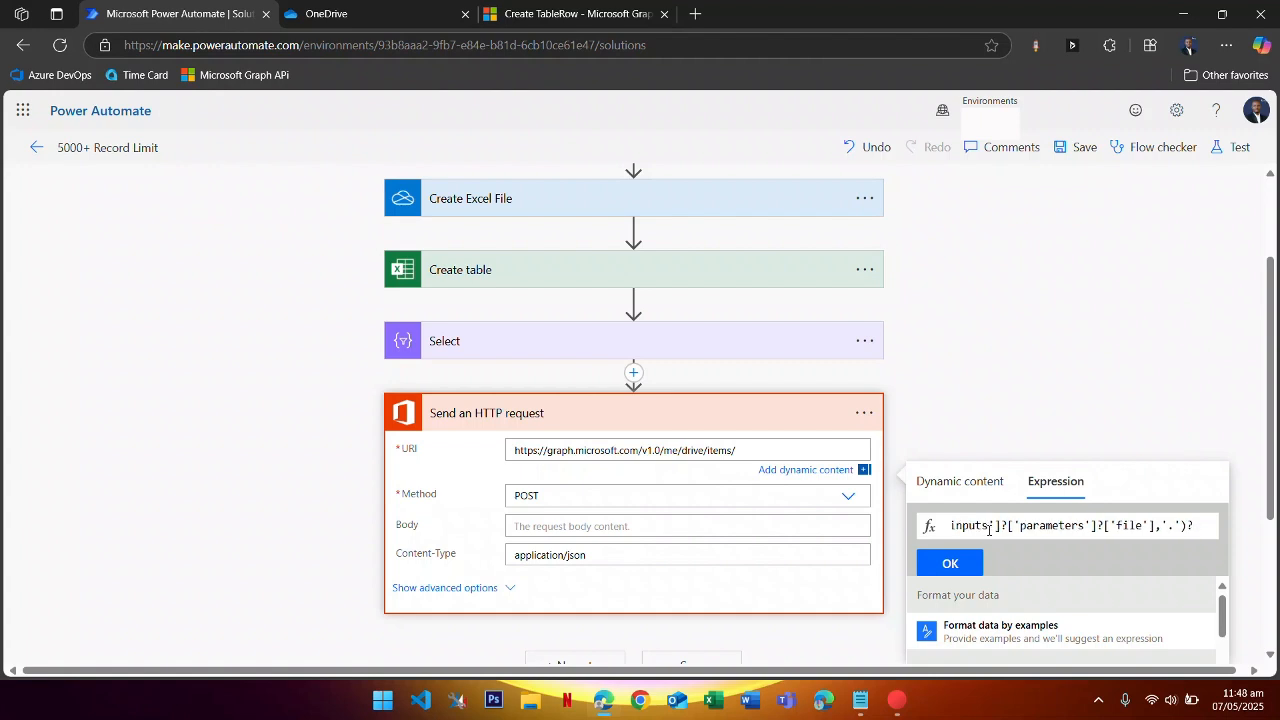
{"action": "type", "text": "[1]"}
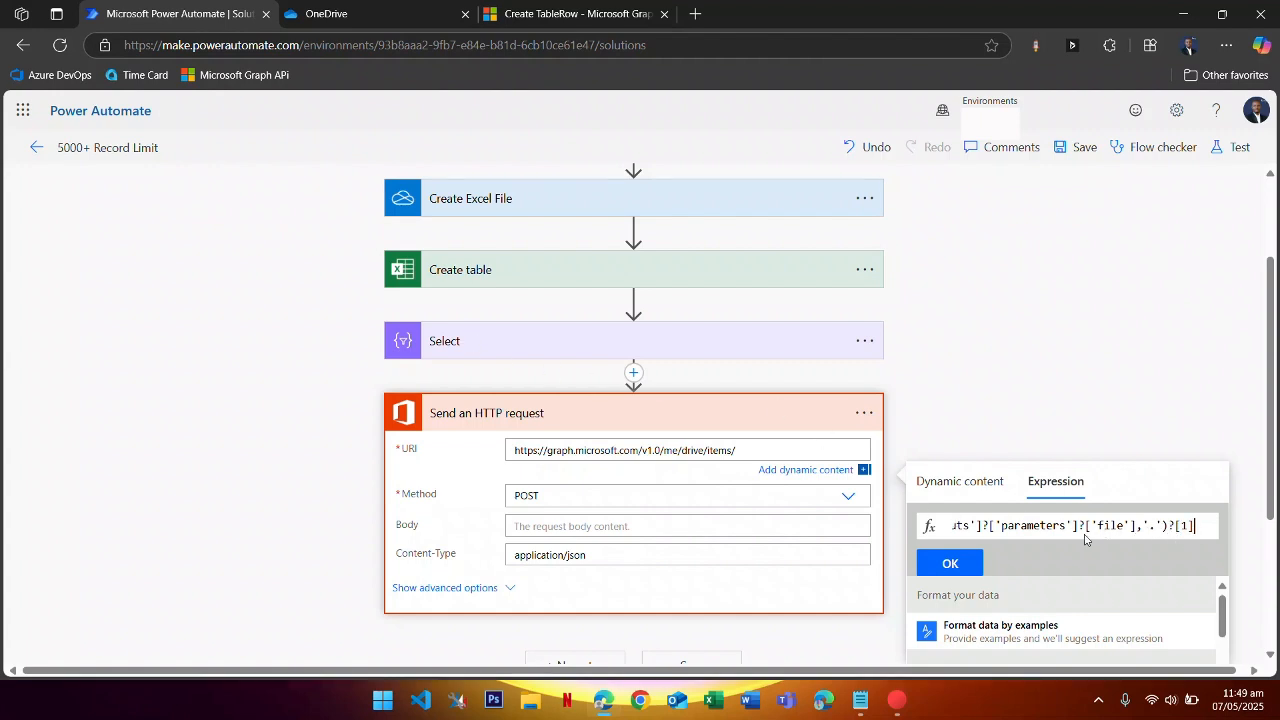
{"action": "double_click", "coordinate": [1184, 527]}
{"action": "left_click_drag", "start_coordinate": [1184, 527], "coordinate": [929, 529]}
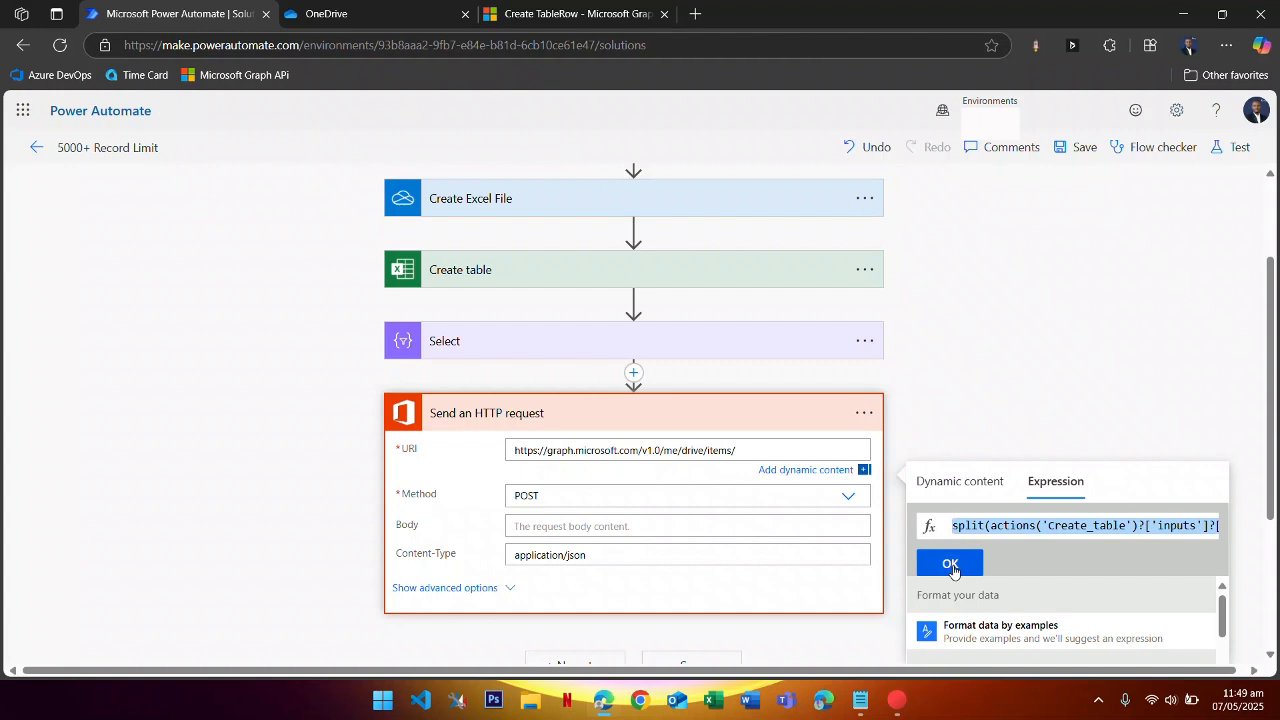
{"action": "left_click", "coordinate": [951, 565]}
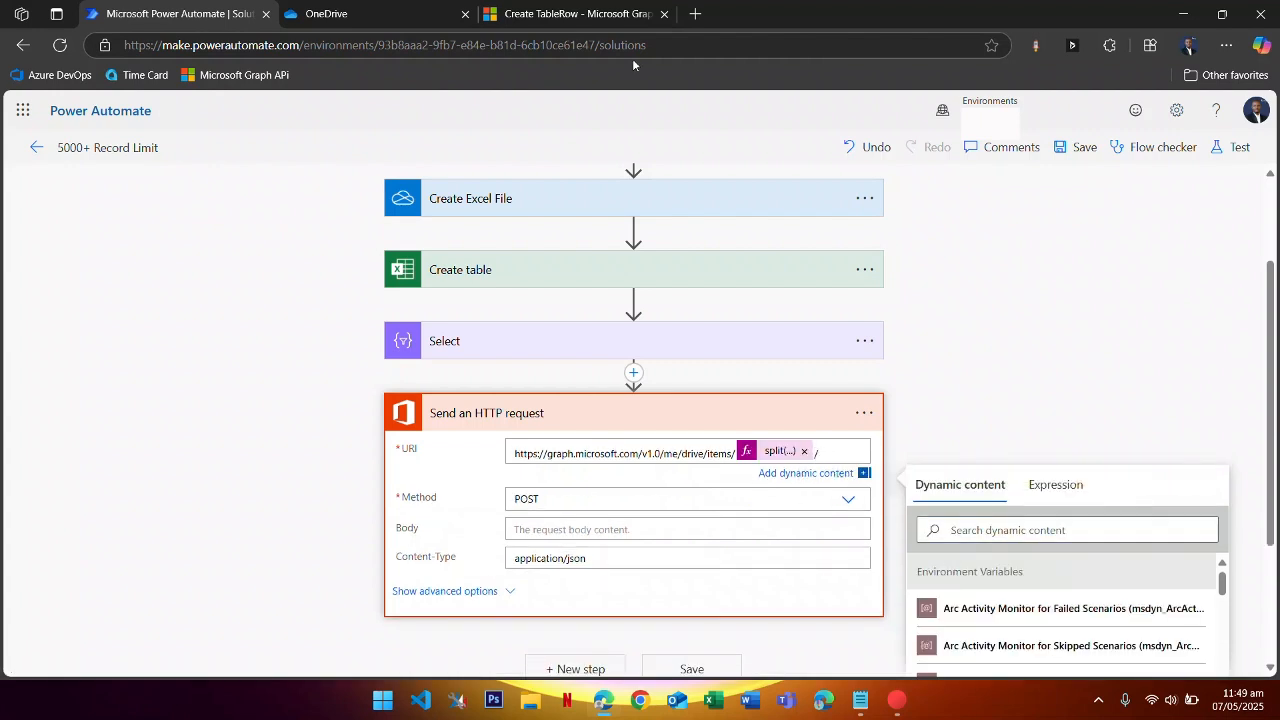
- Following the Graph documentation's example request, extend the HTTP request's URI with workbook/tables/ after the split expression
{"action": "left_click", "coordinate": [570, 14]}
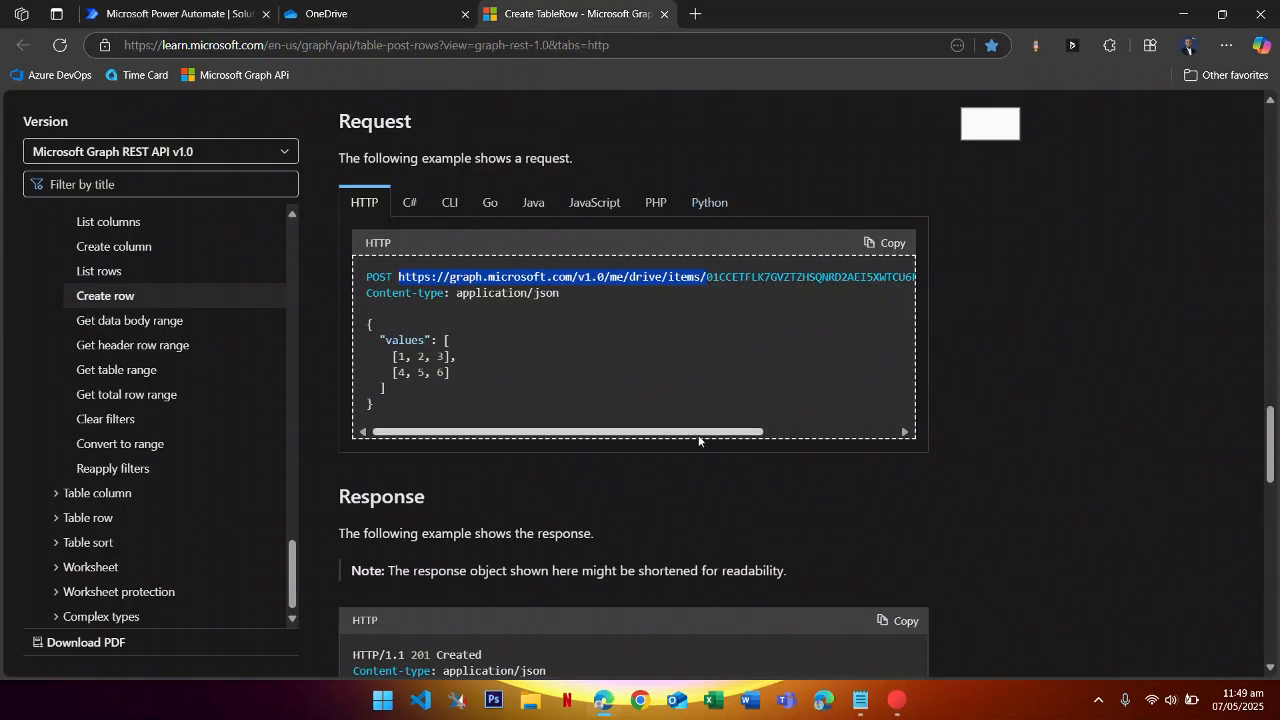
{"action": "scroll", "coordinate": [690, 436], "scroll_direction": "right", "scroll_amount": 3}
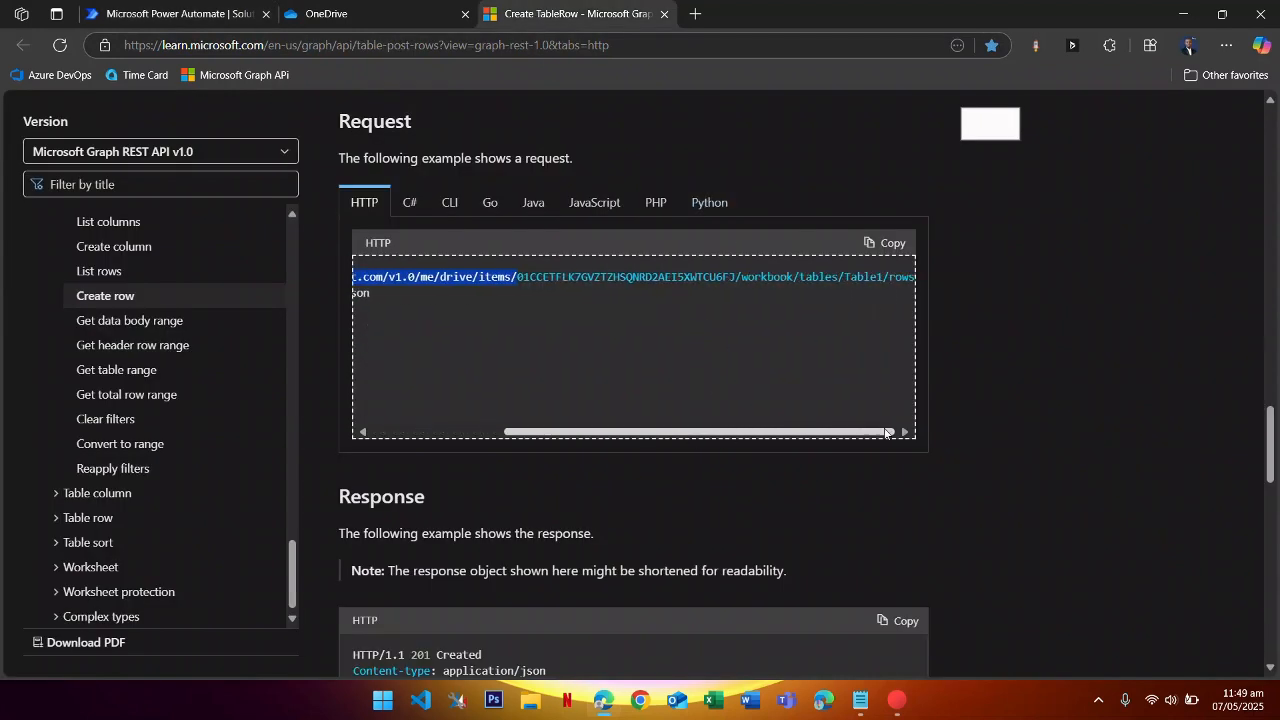
{"action": "left_click_drag", "start_coordinate": [740, 278], "coordinate": [929, 277]}
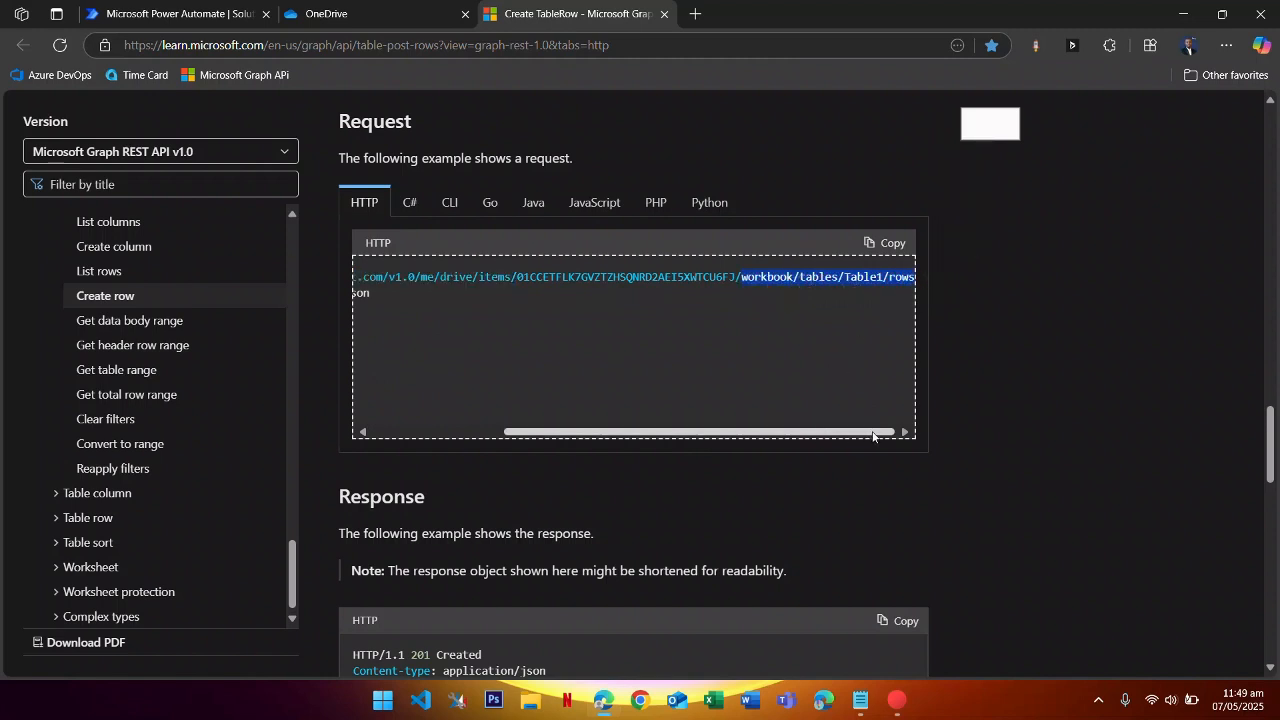
{"action": "left_click", "coordinate": [170, 14]}
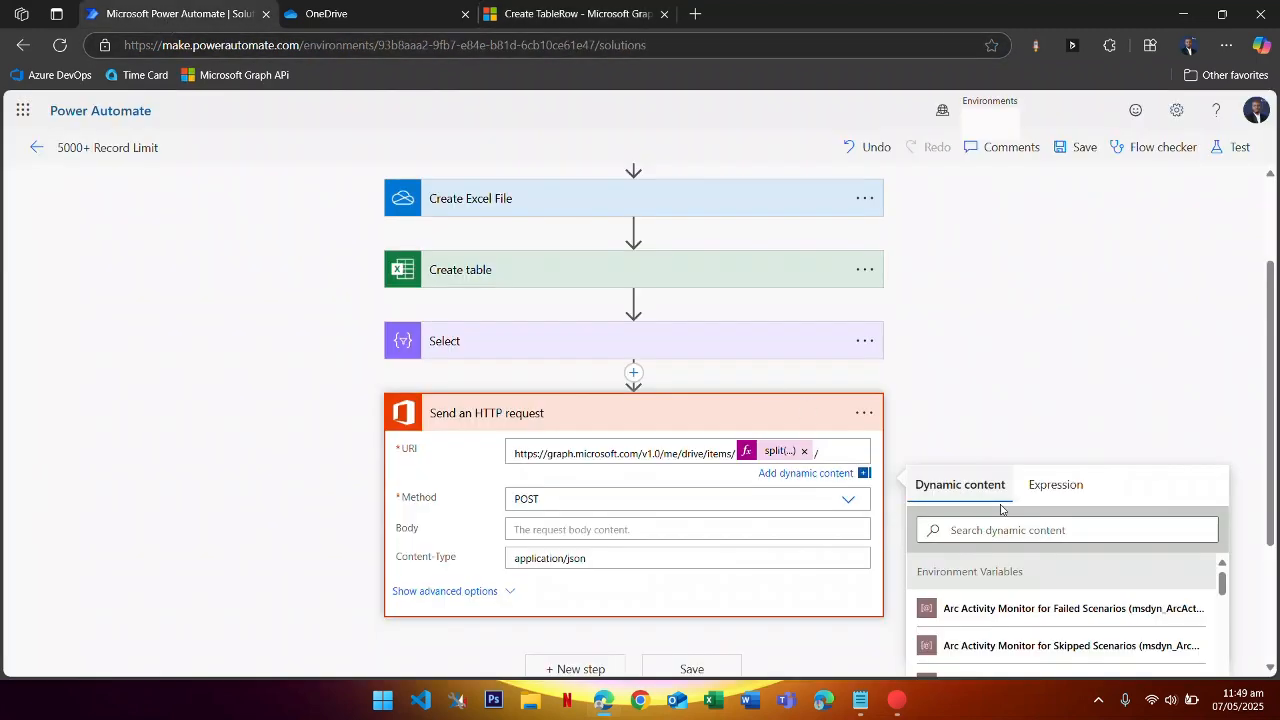
{"action": "left_click", "coordinate": [1055, 486]}
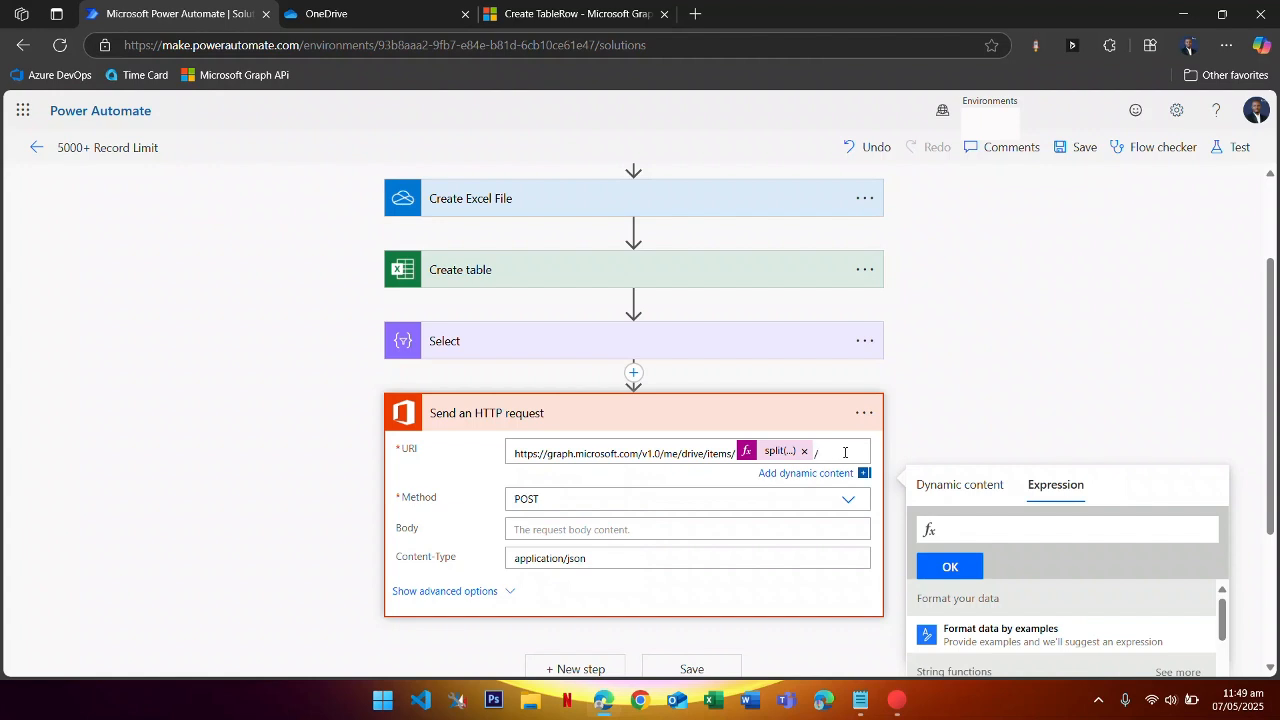
{"action": "type", "text": "workbook"}
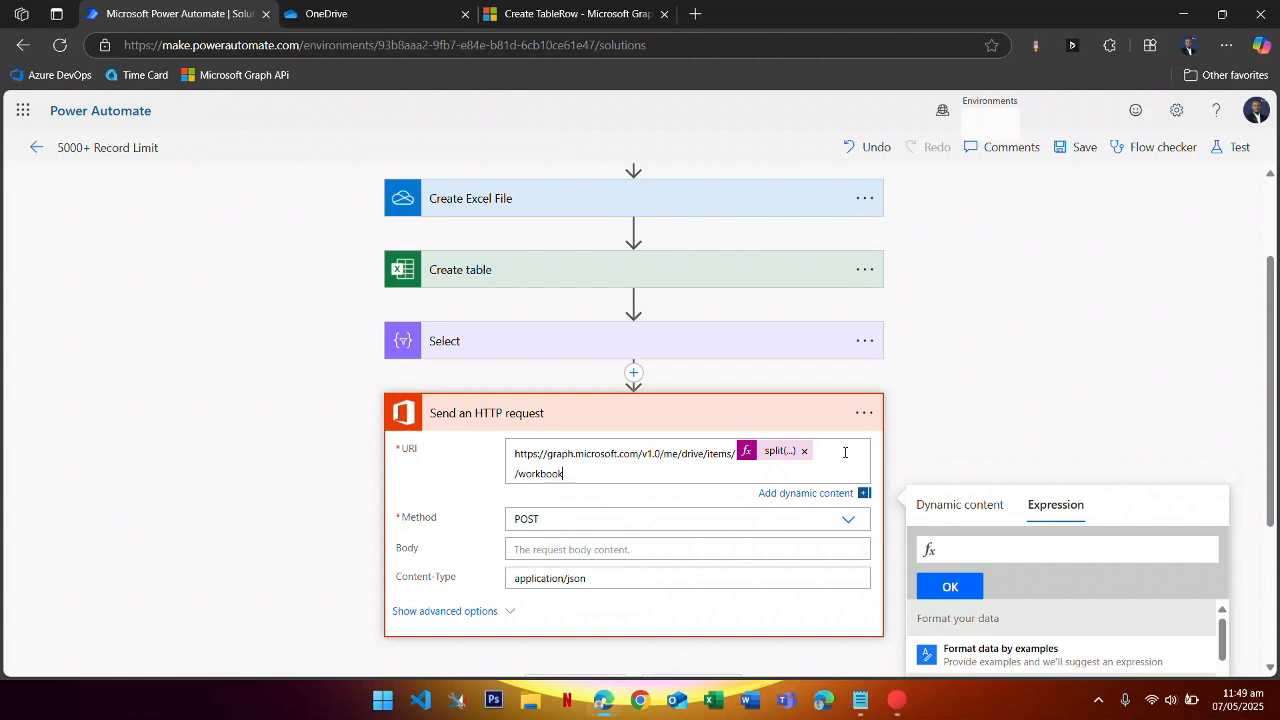
{"action": "type", "text": "/tables/"}
- Copy the table name MovieData from the Create table action and complete the HTTP request's URI with MovieData/rows
{"action": "left_click", "coordinate": [473, 279]}
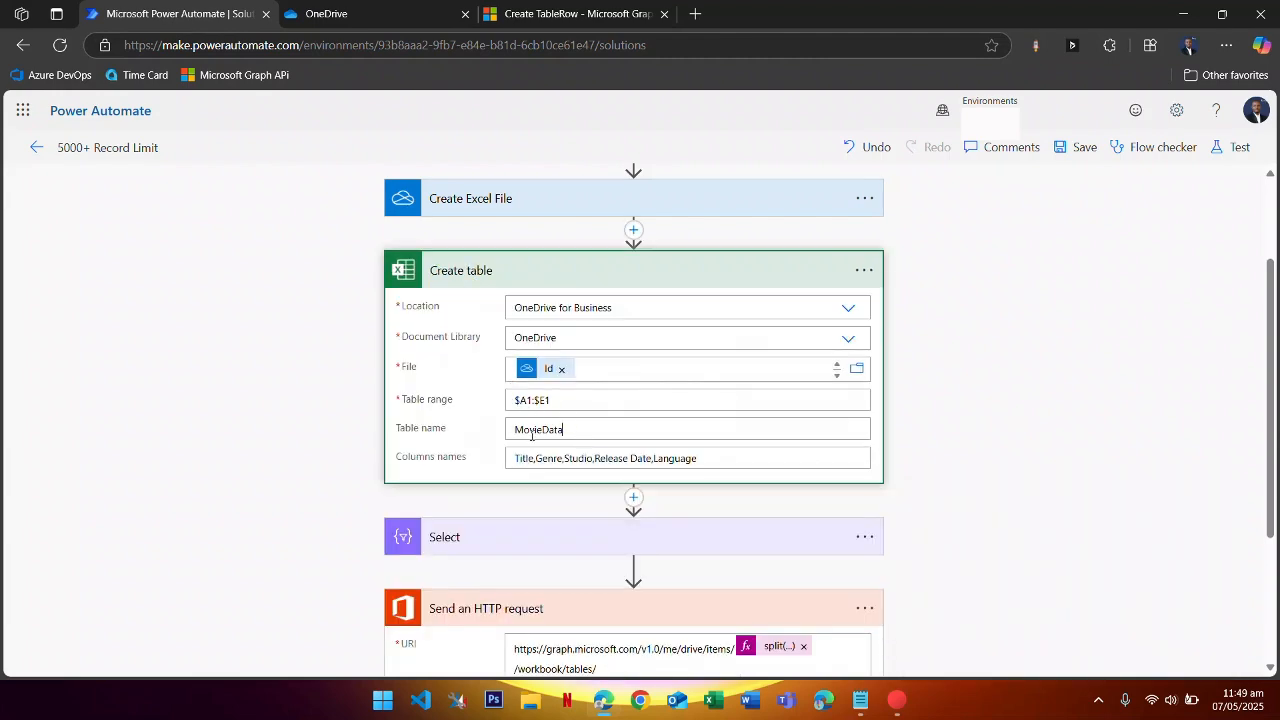
{"action": "double_click", "coordinate": [531, 435]}
{"action": "key", "text": "ctrl+c"}
{"action": "scroll", "coordinate": [737, 477], "scroll_direction": "down", "scroll_amount": 3}
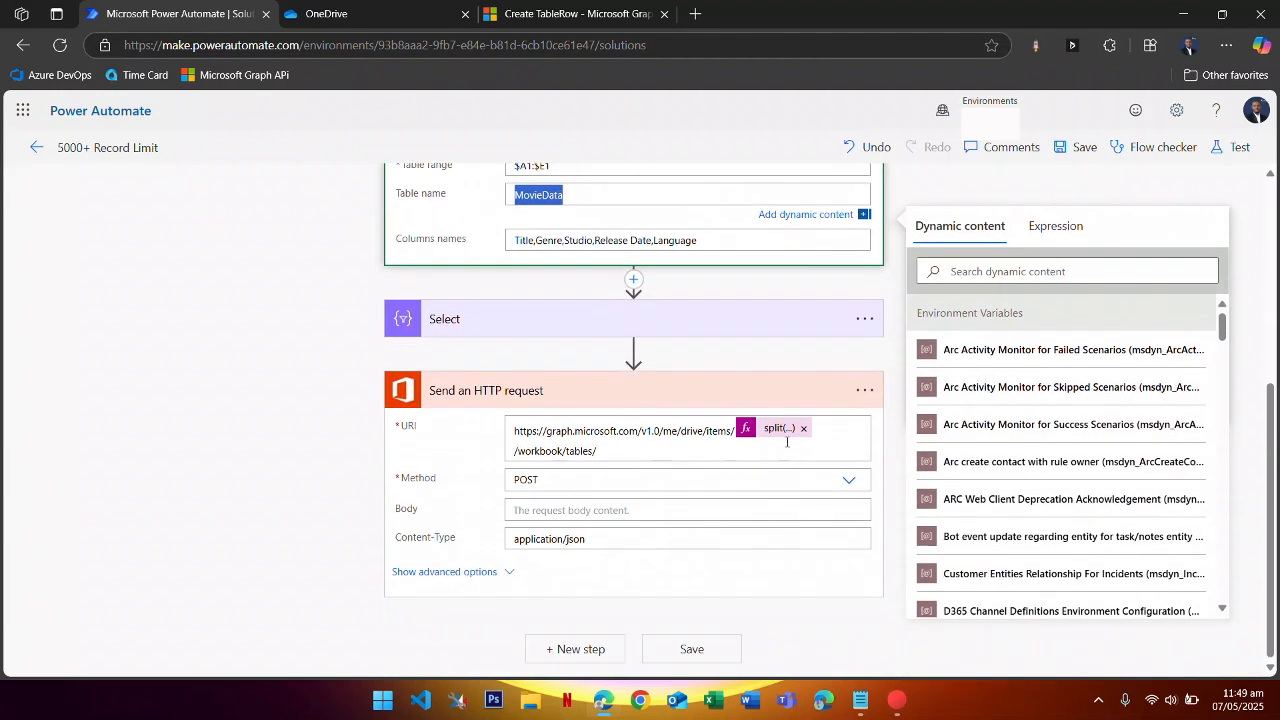
{"action": "left_click", "coordinate": [636, 454]}
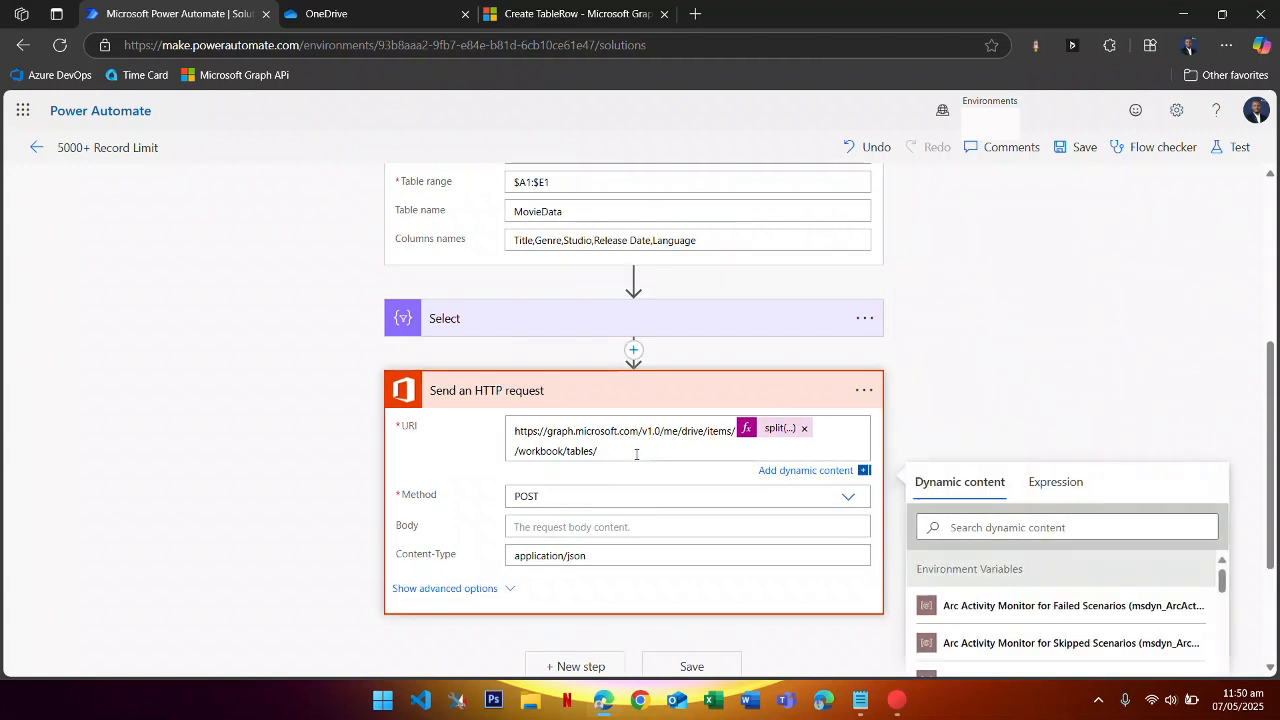
{"action": "key", "text": "ctrl+v"}
{"action": "type", "text": "/"}
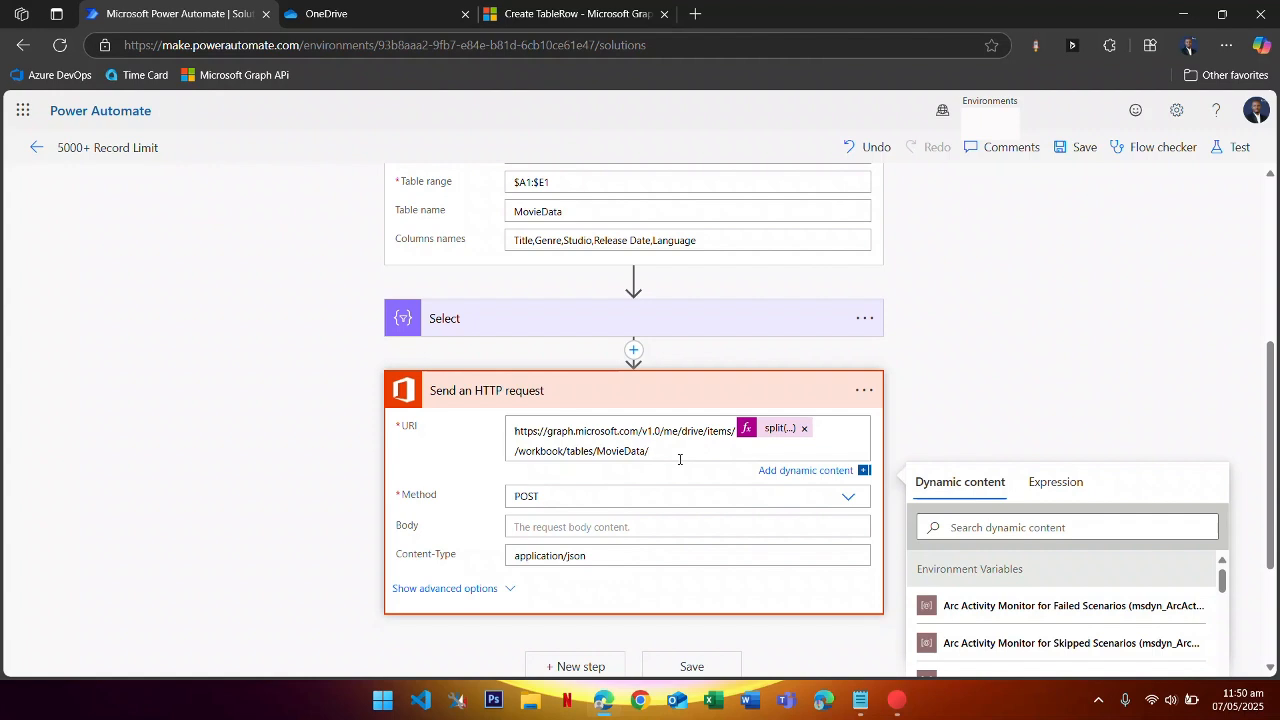
{"action": "type", "text": "rows"}
- Copy the sample JSON body with the "values" array from the Graph documentation into the HTTP request's body
{"action": "left_click", "coordinate": [541, 530]}
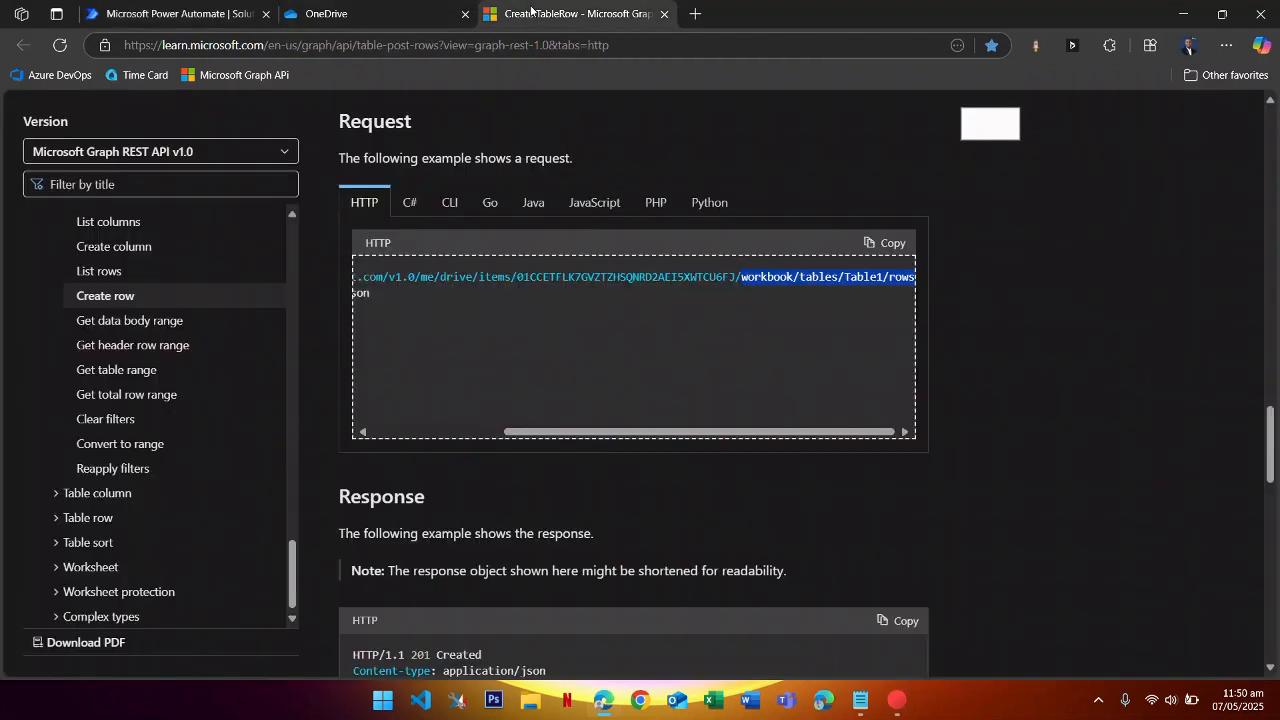
{"action": "left_click", "coordinate": [534, 13]}
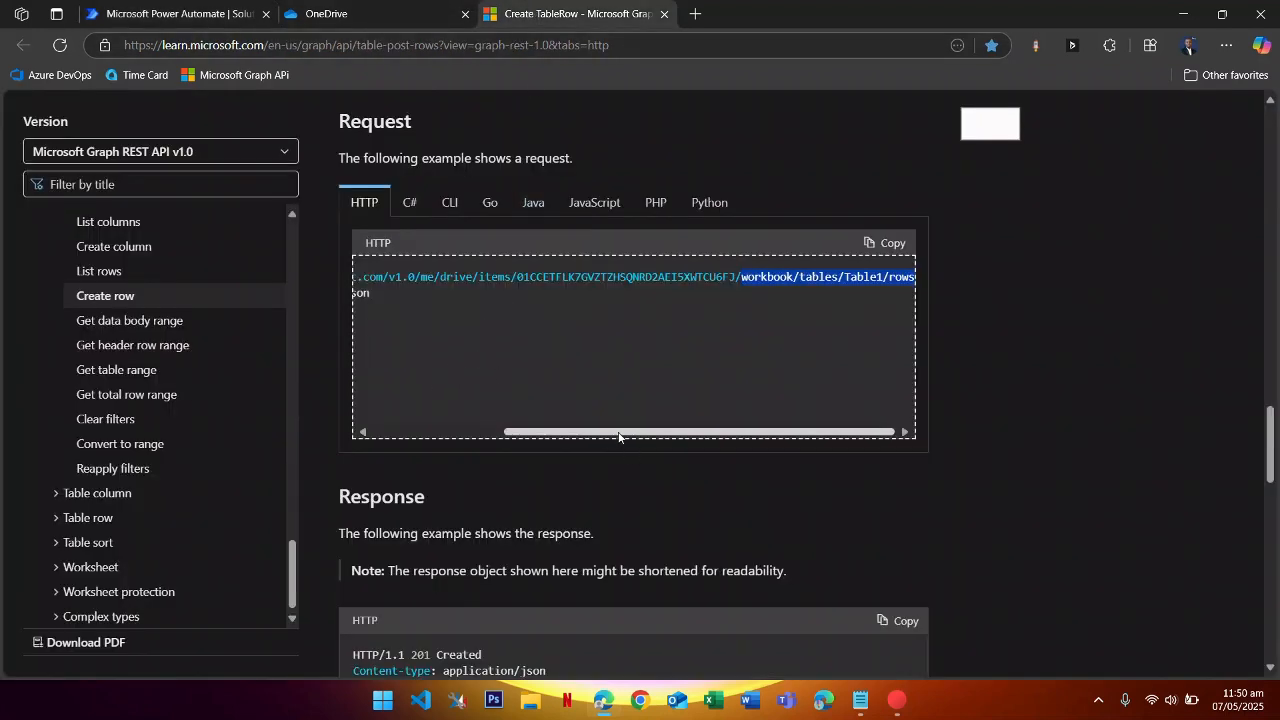
{"action": "left_click_drag", "start_coordinate": [545, 432], "coordinate": [425, 436]}
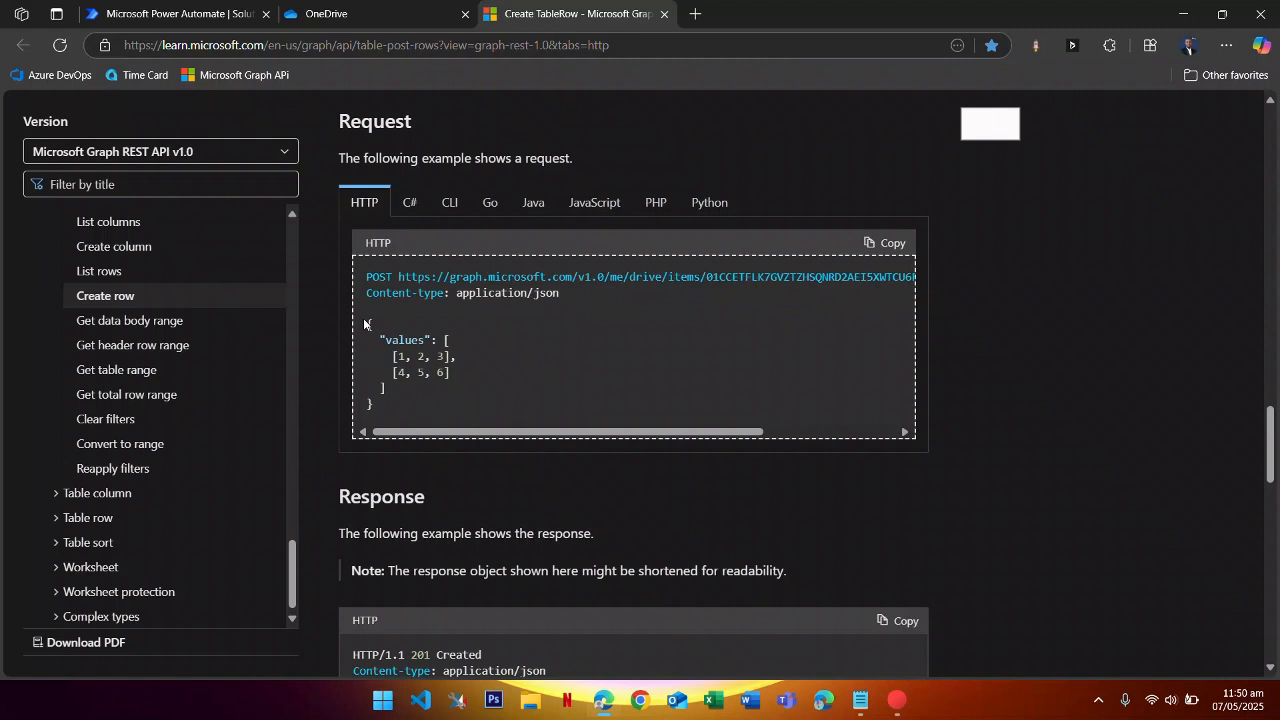
{"action": "left_click_drag", "start_coordinate": [363, 318], "coordinate": [403, 394]}
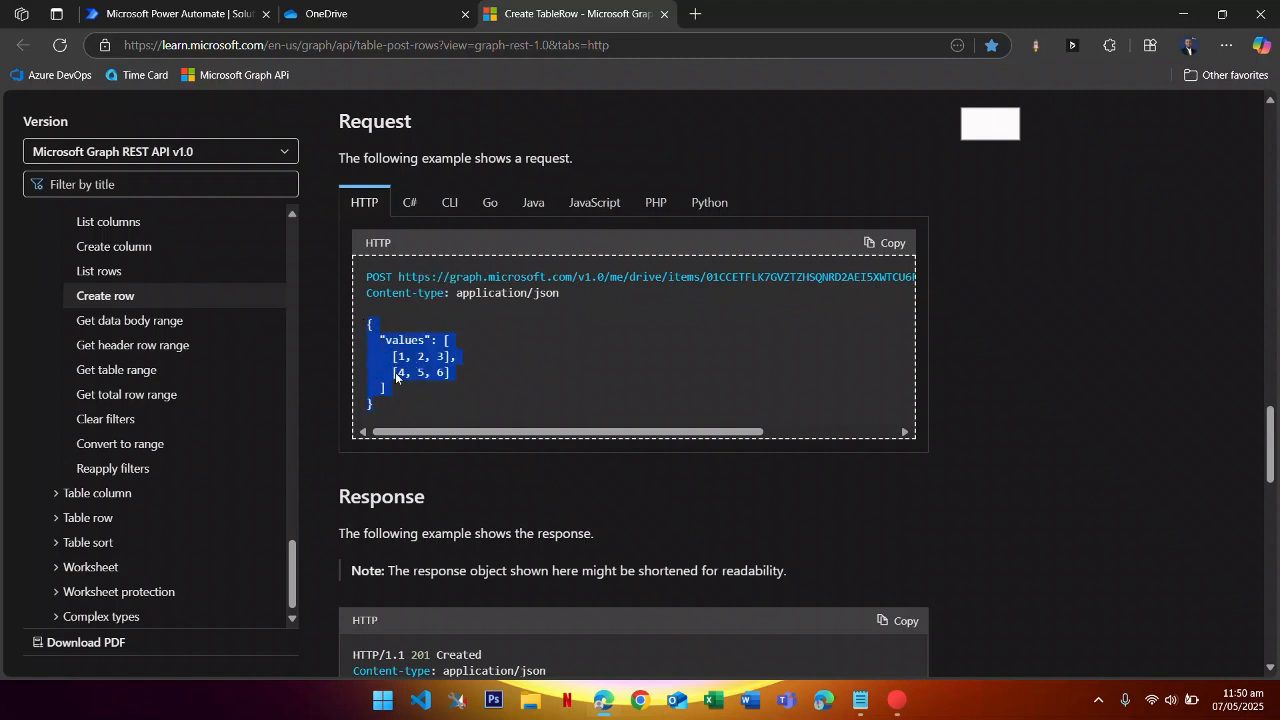
{"action": "left_click", "coordinate": [189, 22]}
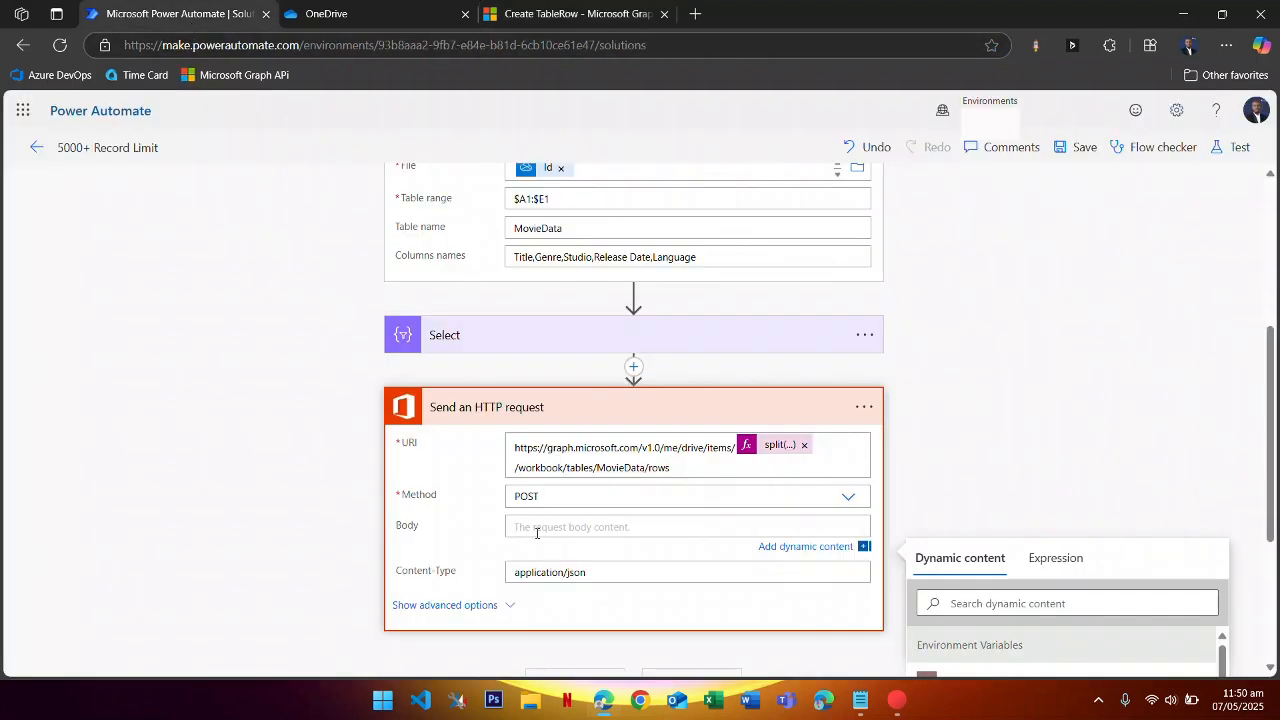
{"action": "type", "text": "{   \"values\": [     [1, 2, 3],     [4, 5, 6]   ] }"}
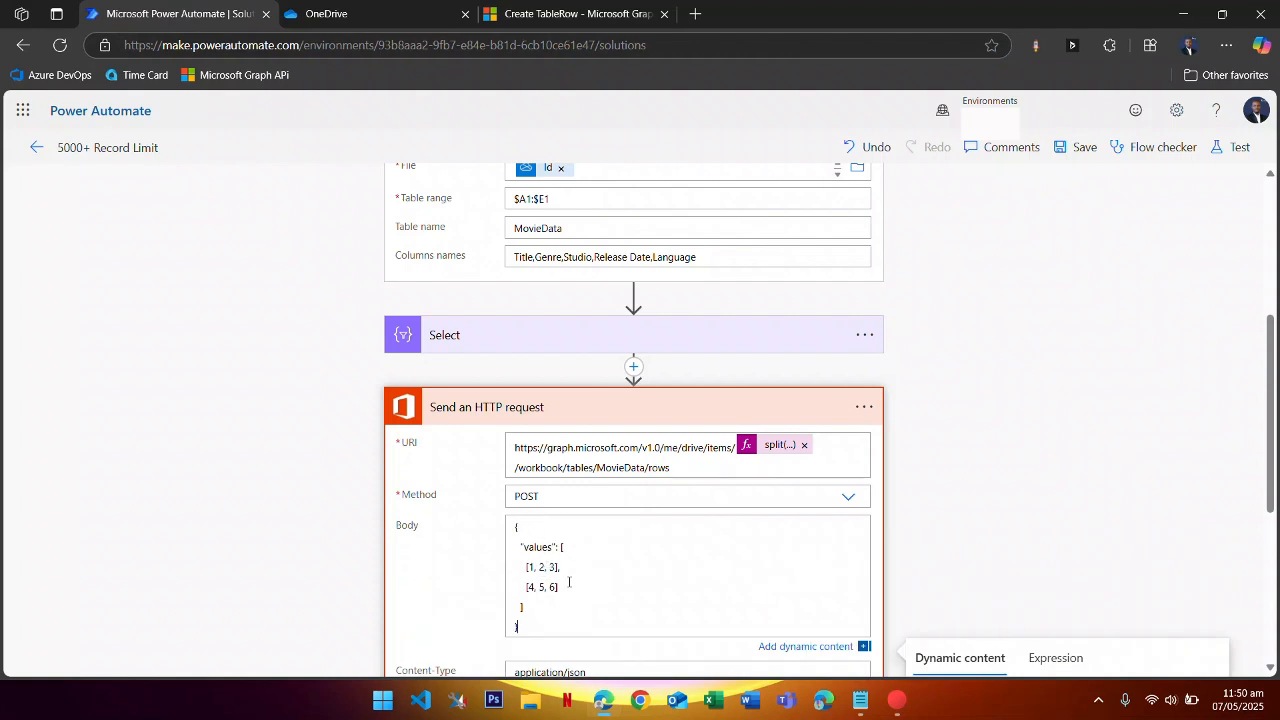
- Replace the sample array after "values": in the request body with the Select action's Output
{"action": "left_click_drag", "start_coordinate": [561, 548], "coordinate": [573, 585]}
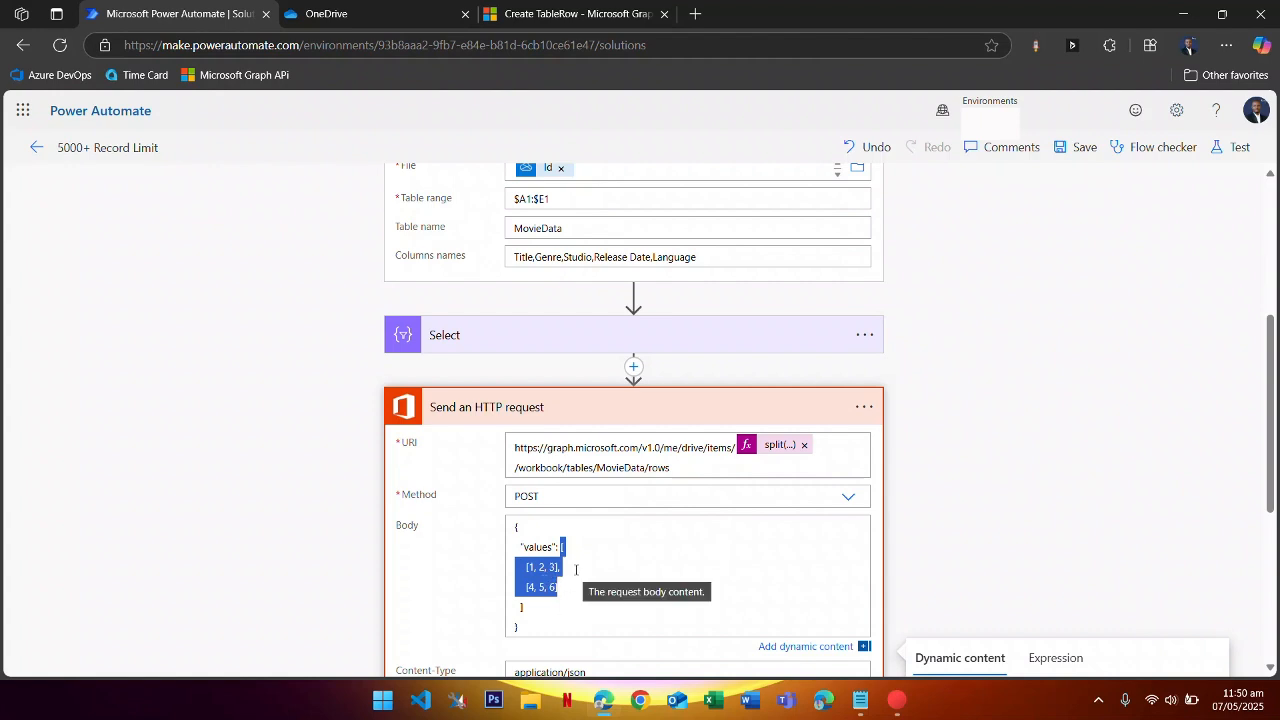
{"action": "key", "text": "BackSpace"}
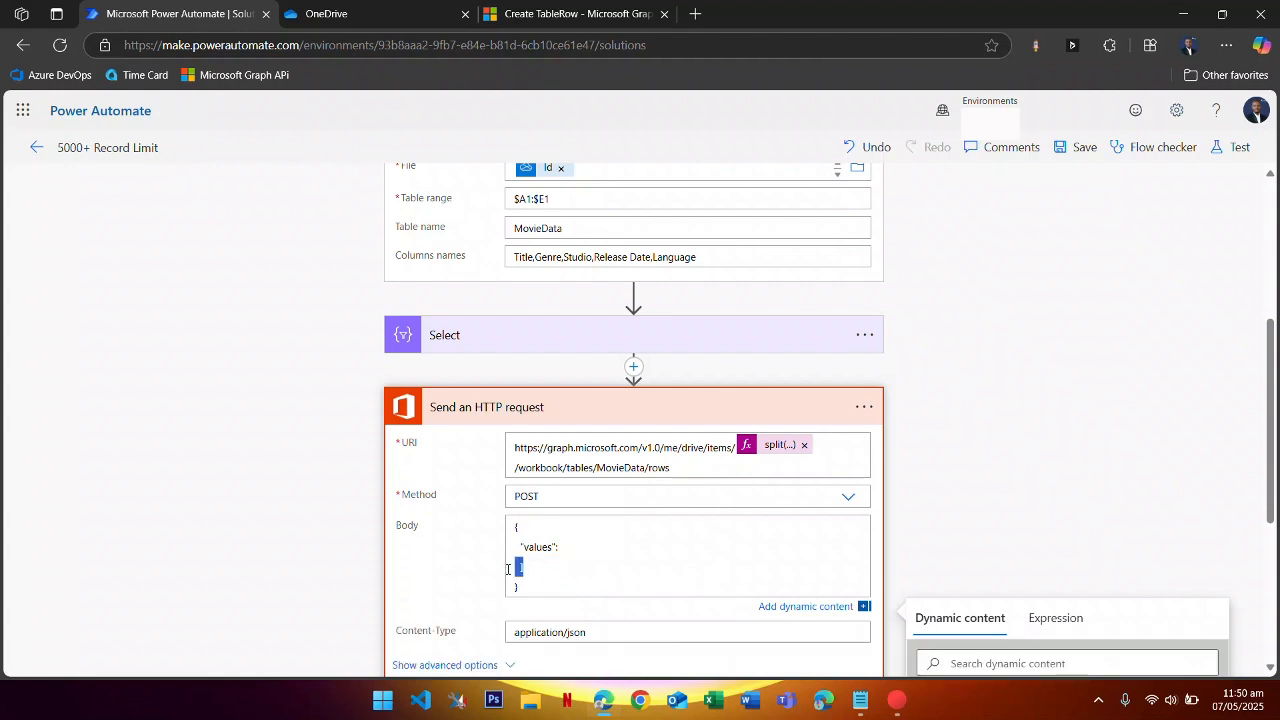
{"action": "key", "text": "BackSpace"}
{"action": "key", "text": "BackSpace"}
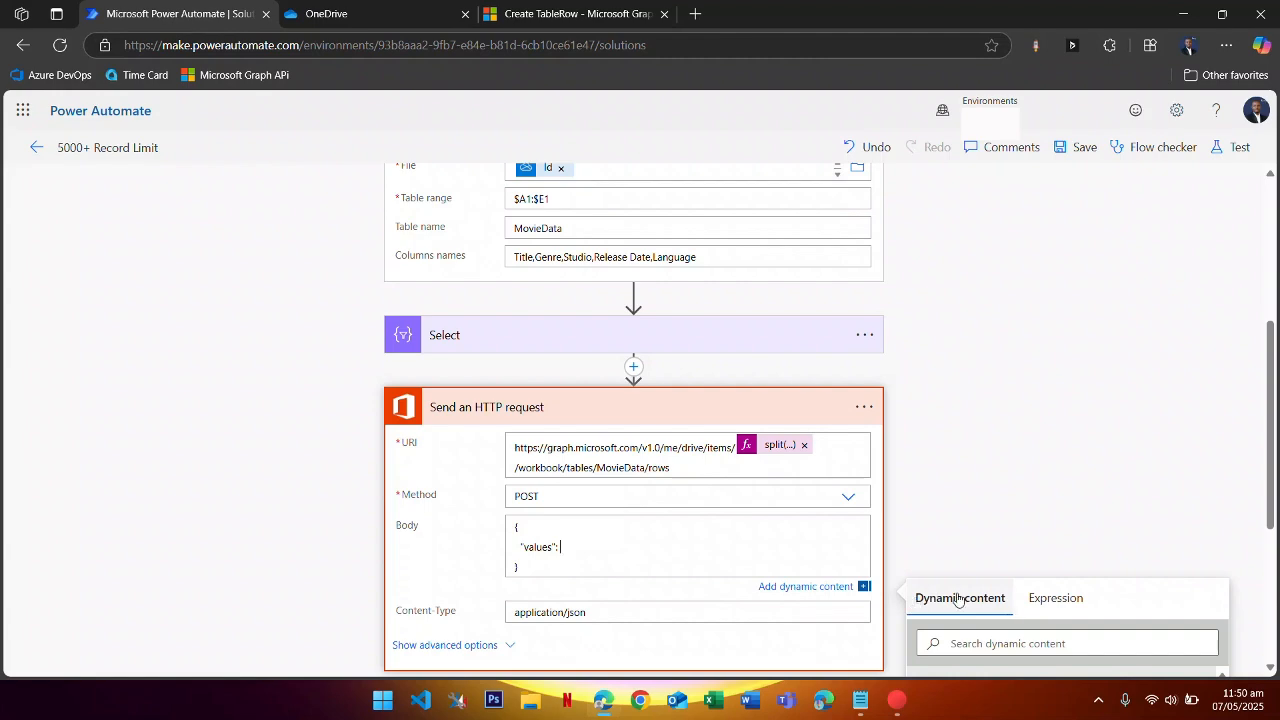
{"action": "scroll", "coordinate": [1010, 580], "scroll_direction": "down", "scroll_amount": 1}
{"action": "left_click", "coordinate": [1028, 559]}
{"action": "type", "text": "out"}
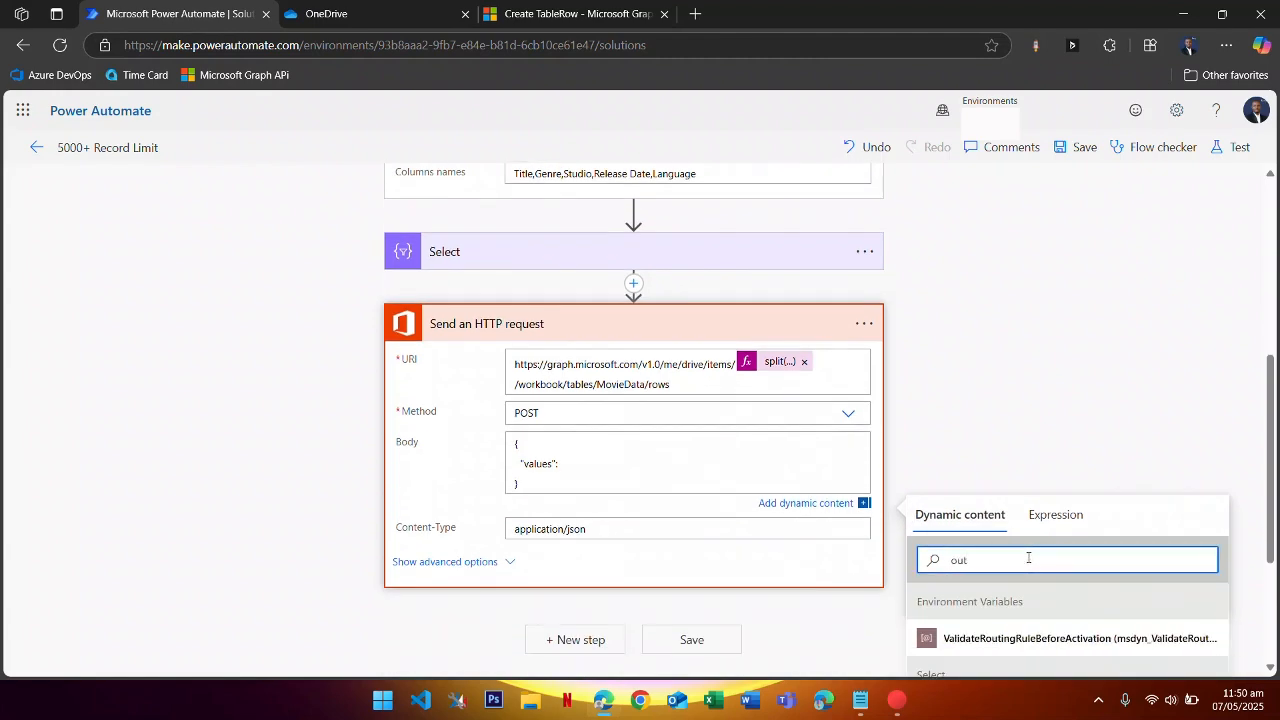
{"action": "scroll", "coordinate": [946, 473], "scroll_direction": "down", "scroll_amount": 3}
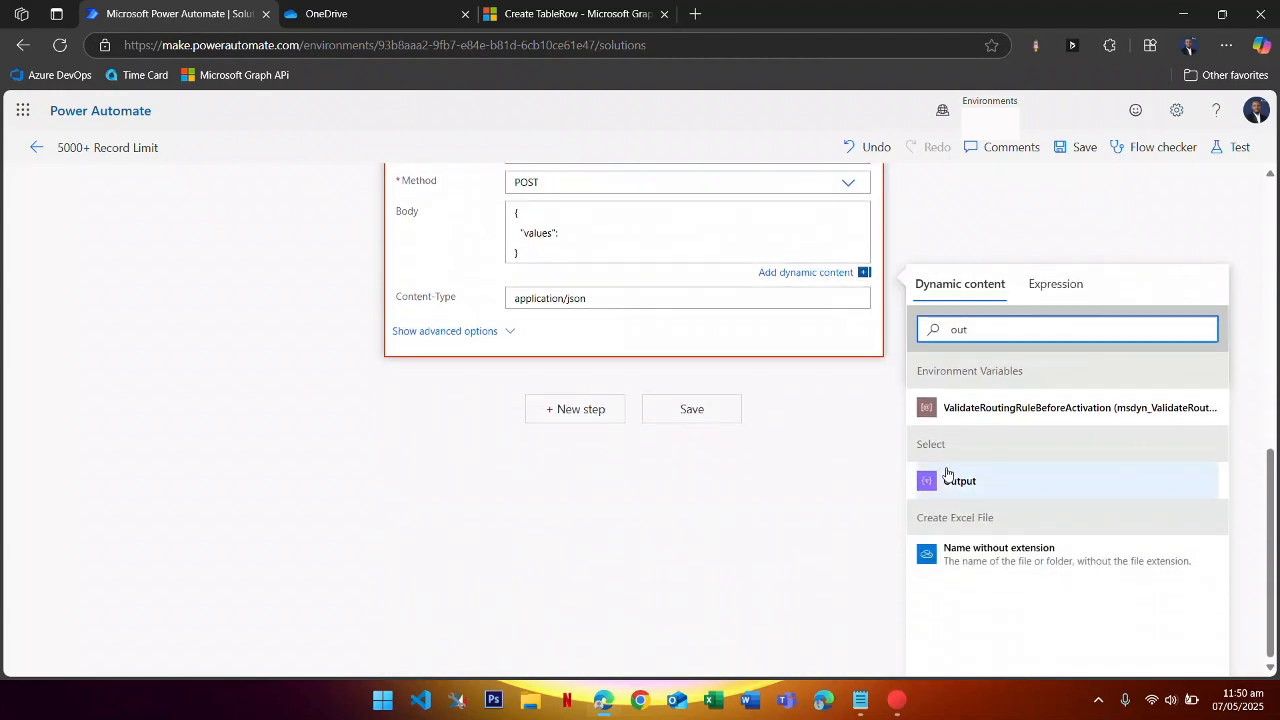
{"action": "left_click", "coordinate": [950, 480]}
{"action": "scroll", "coordinate": [774, 414], "scroll_direction": "up", "scroll_amount": 2}
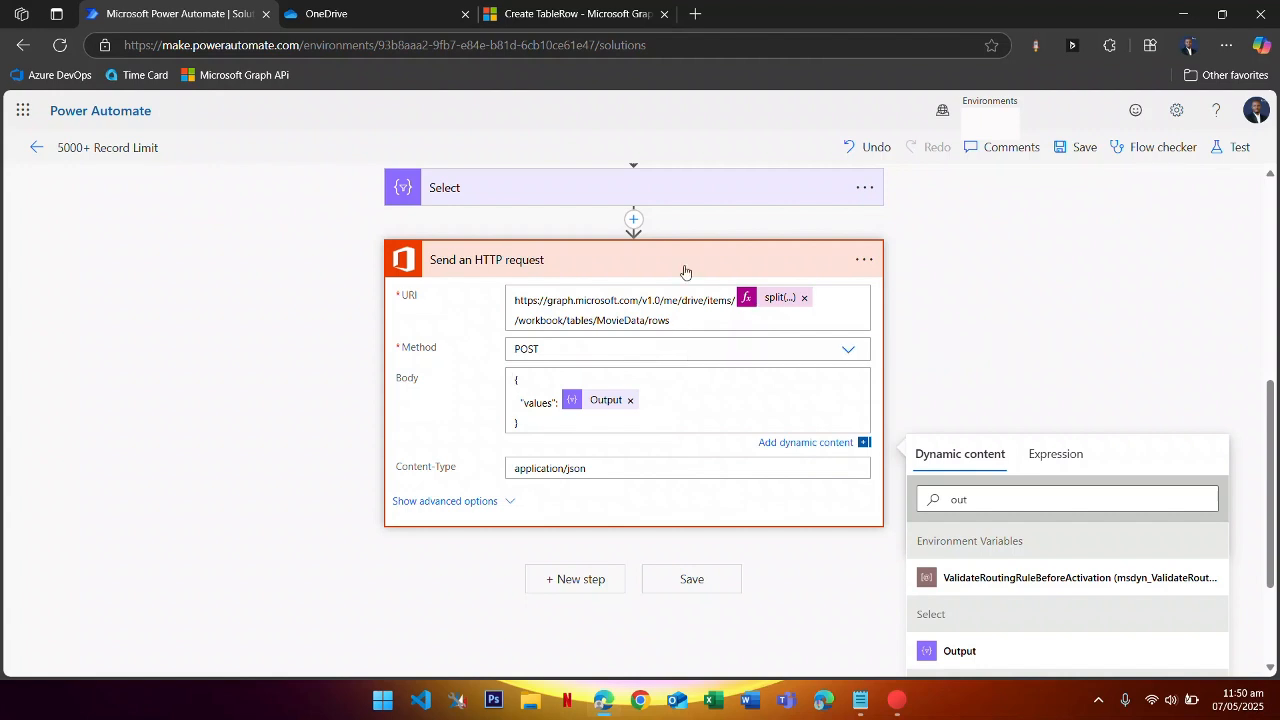
- Check the Get Movies Lists action's table name and row count settings
{"action": "scroll", "coordinate": [685, 271], "scroll_direction": "up", "scroll_amount": 10}
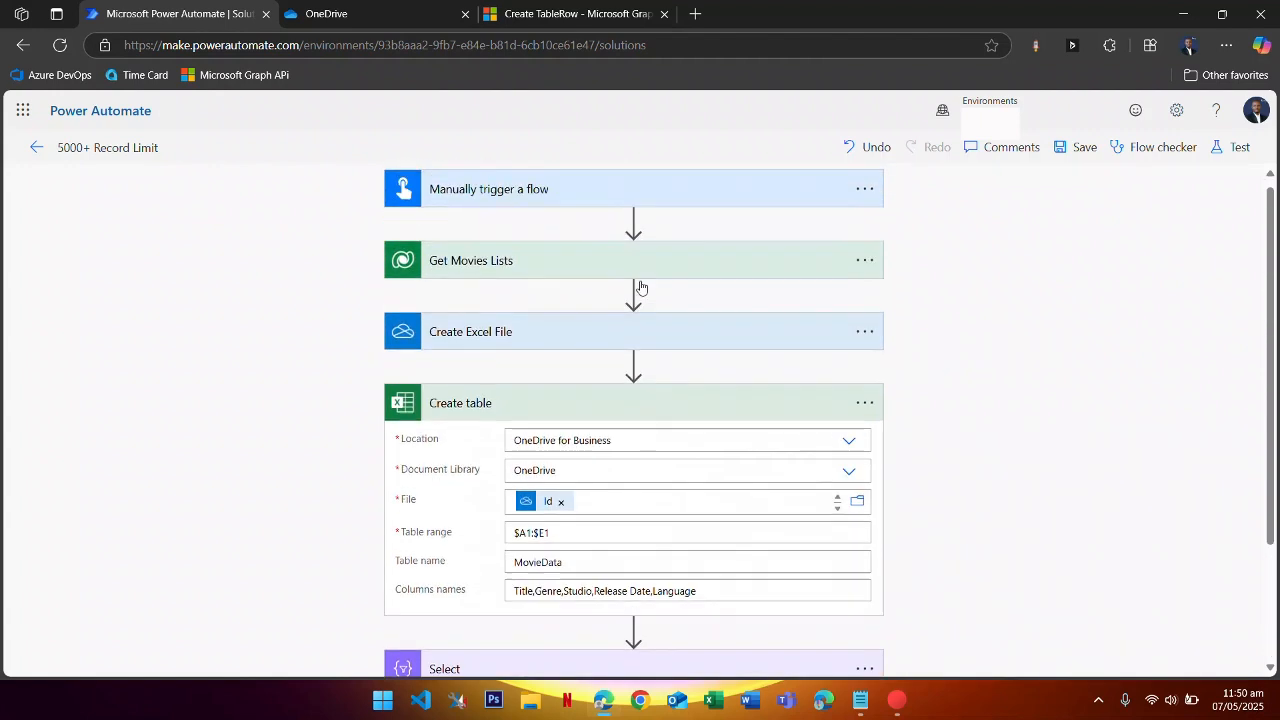
{"action": "left_click", "coordinate": [498, 266]}
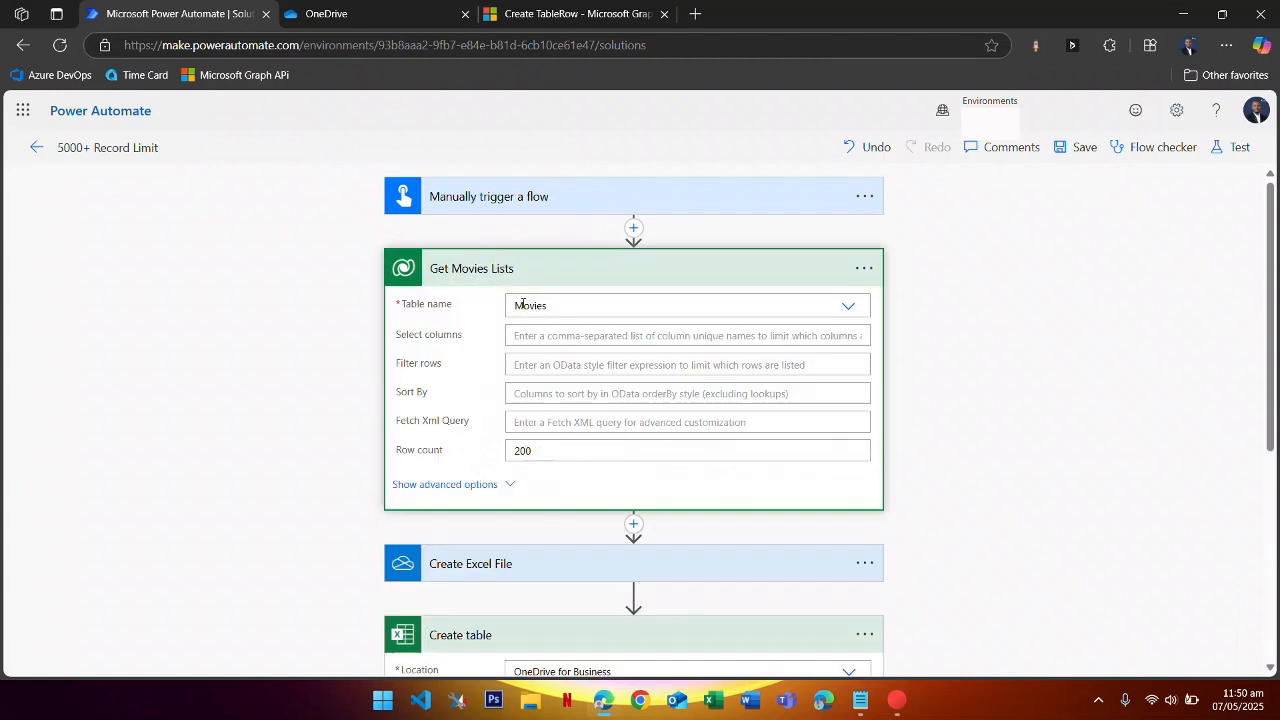
{"action": "left_click", "coordinate": [512, 282]}
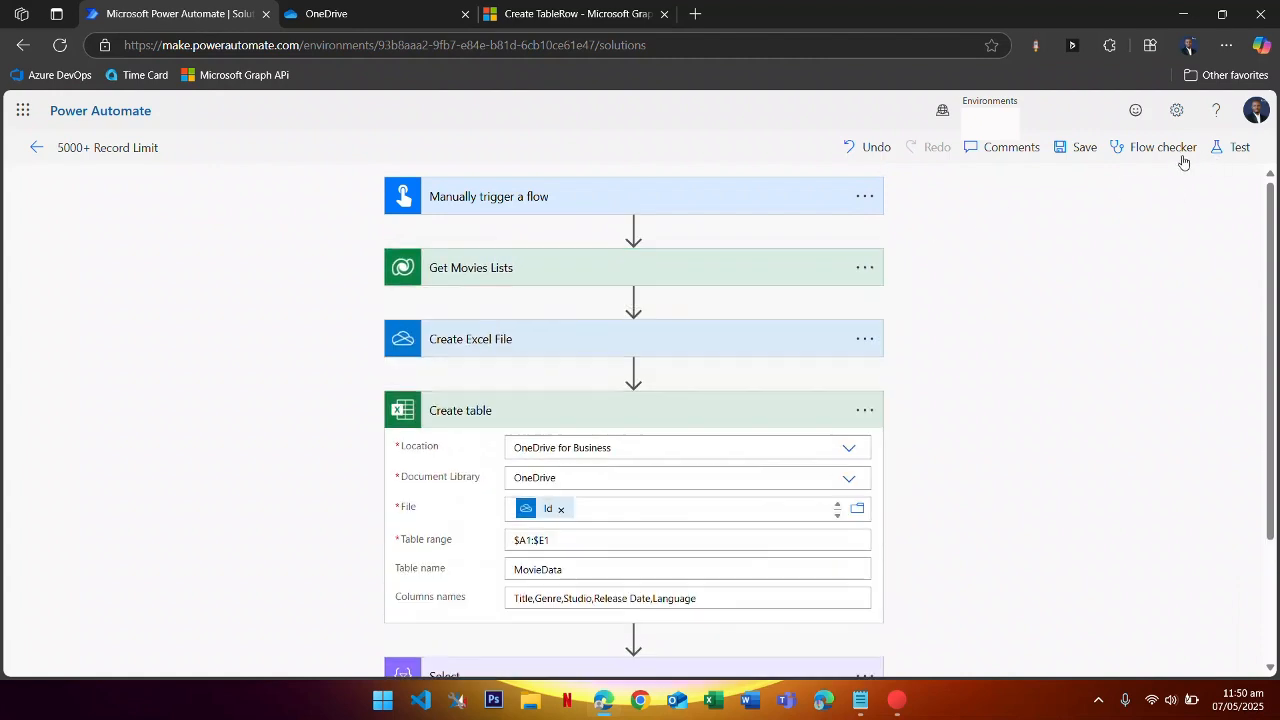
- Save the flow and run a manual test of it
{"action": "left_click", "coordinate": [1232, 147]}
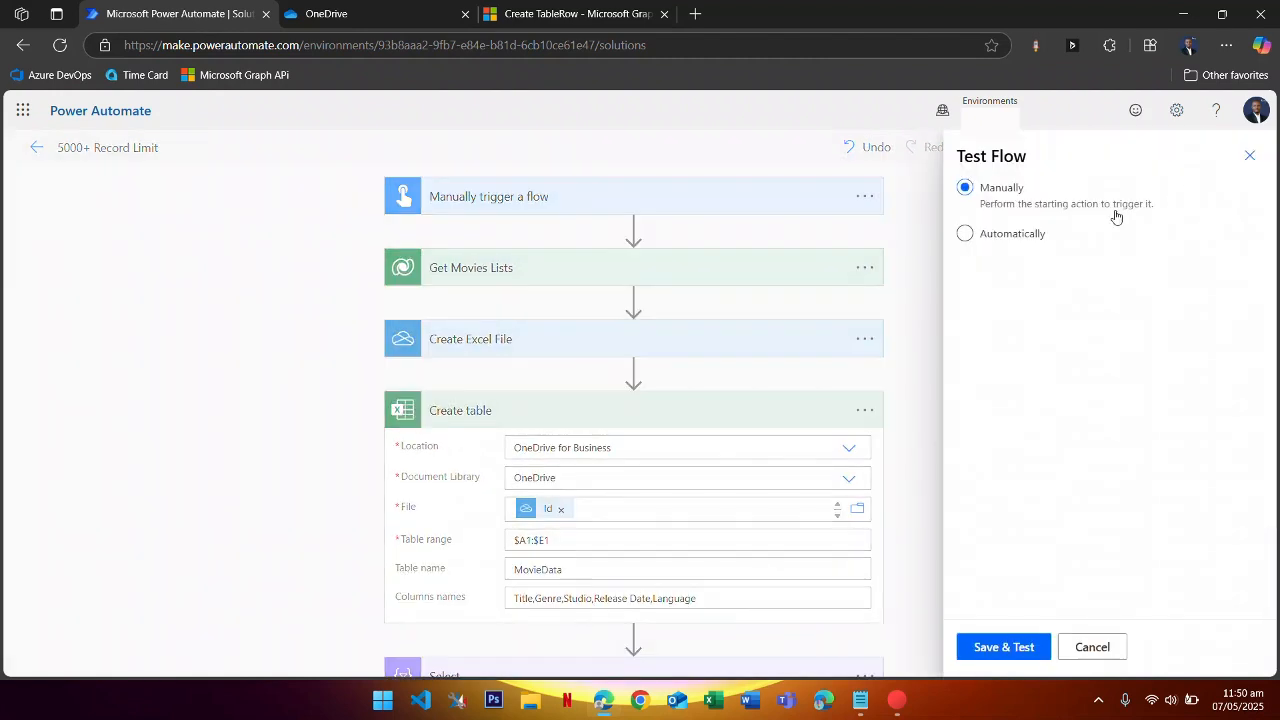
{"action": "left_click", "coordinate": [1010, 646]}
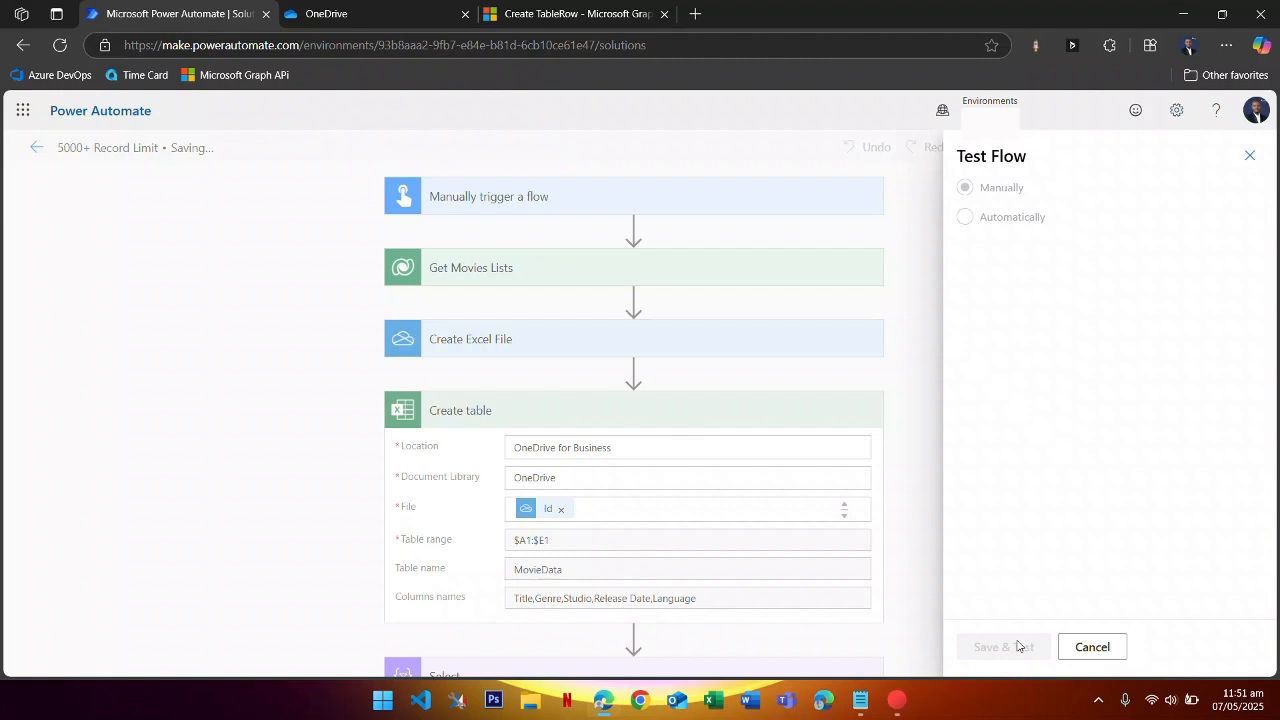
{"action": "left_click", "coordinate": [1015, 646]}
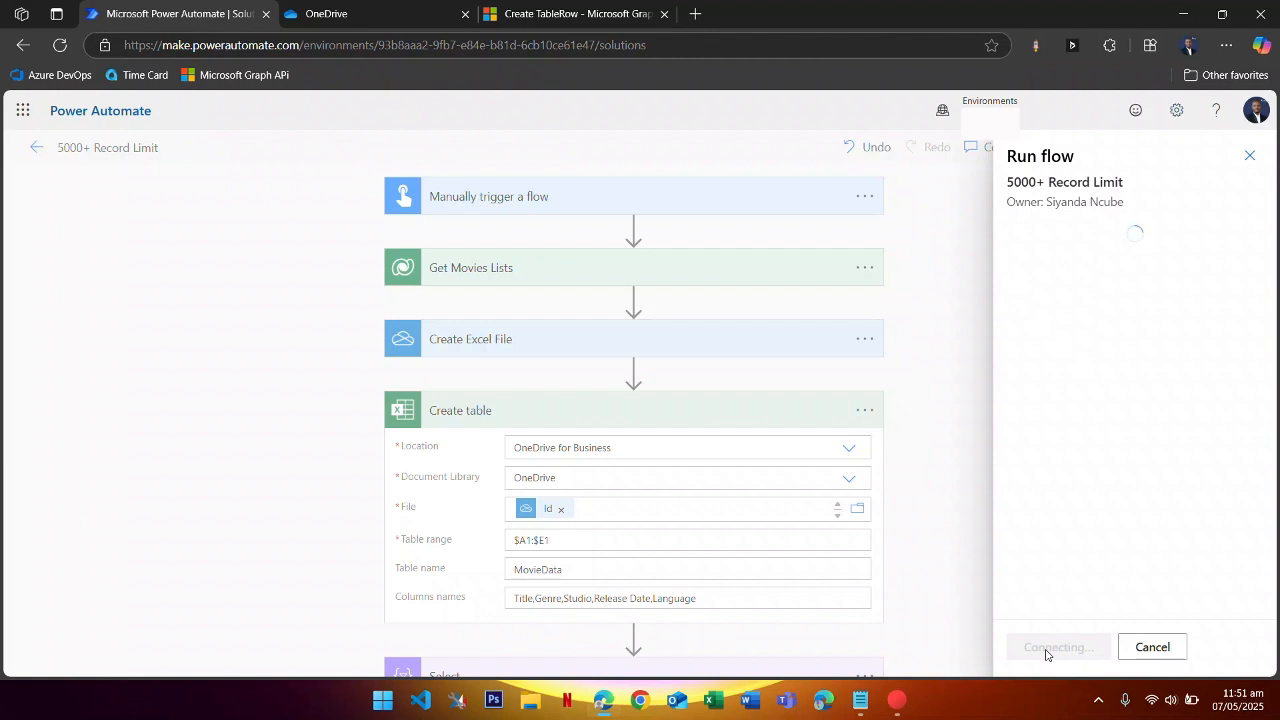
{"action": "left_click", "coordinate": [1046, 650]}
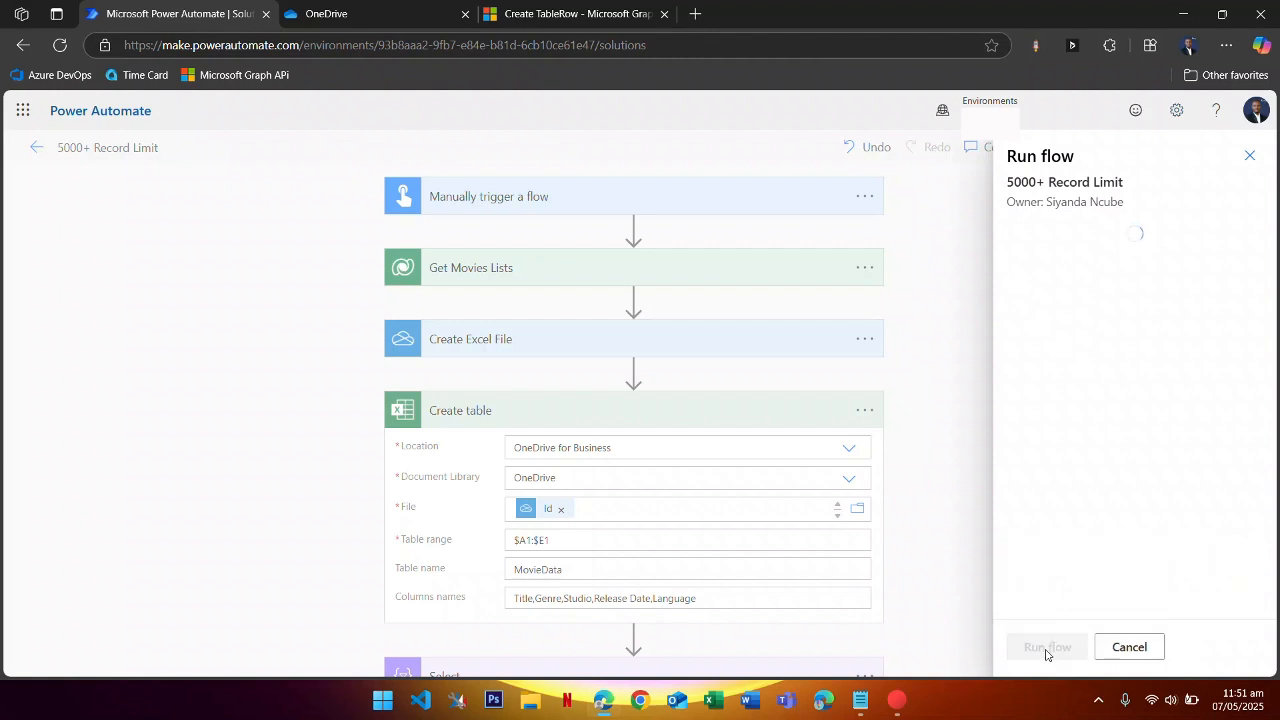
{"action": "left_click", "coordinate": [900, 702]}
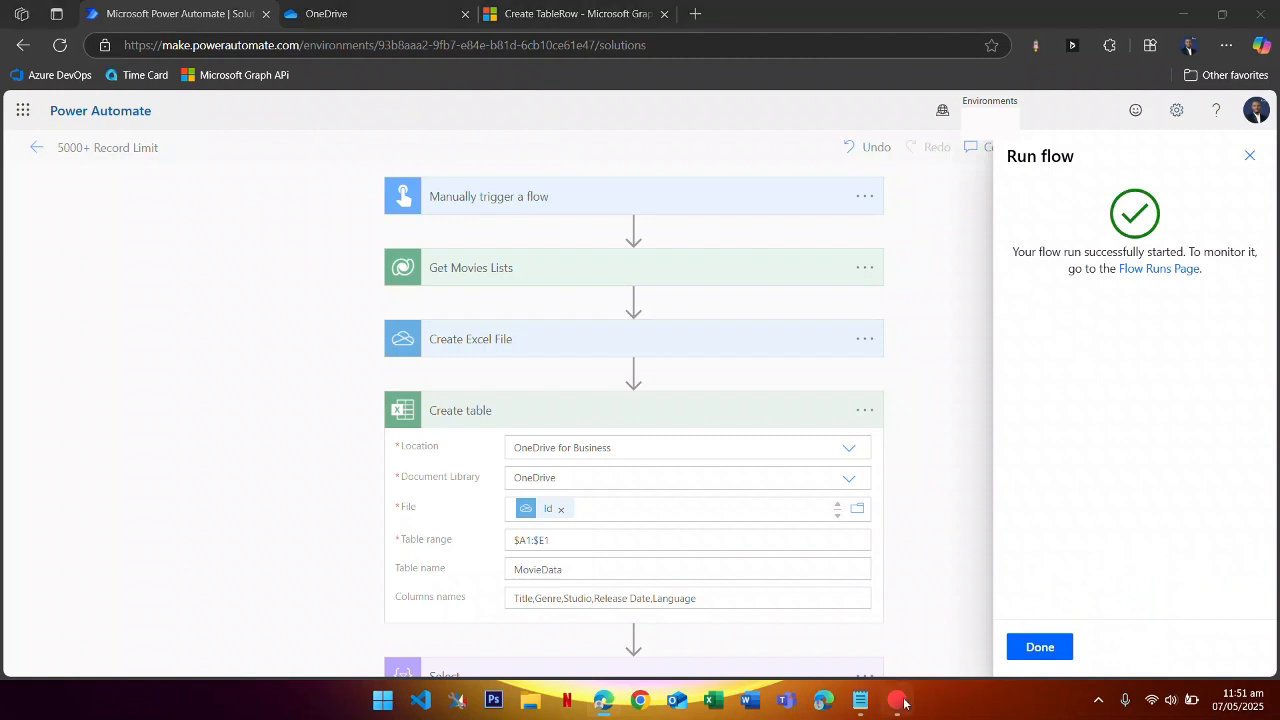
{"action": "left_click", "coordinate": [1033, 651]}
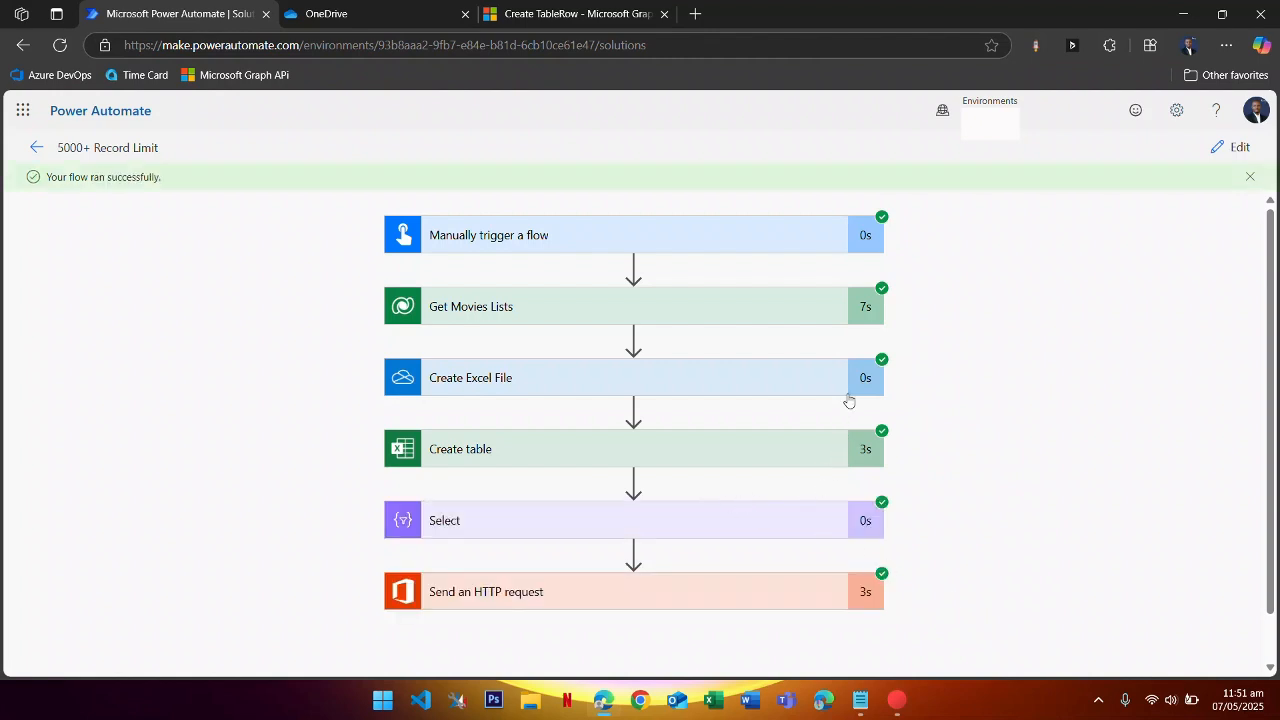
- Switch to OneDrive, refresh the PowerAutomateStudy folder and open the workbook MoviesData_2025-51-07.xlsx
{"action": "scroll", "coordinate": [586, 586], "scroll_direction": "down", "scroll_amount": 1}
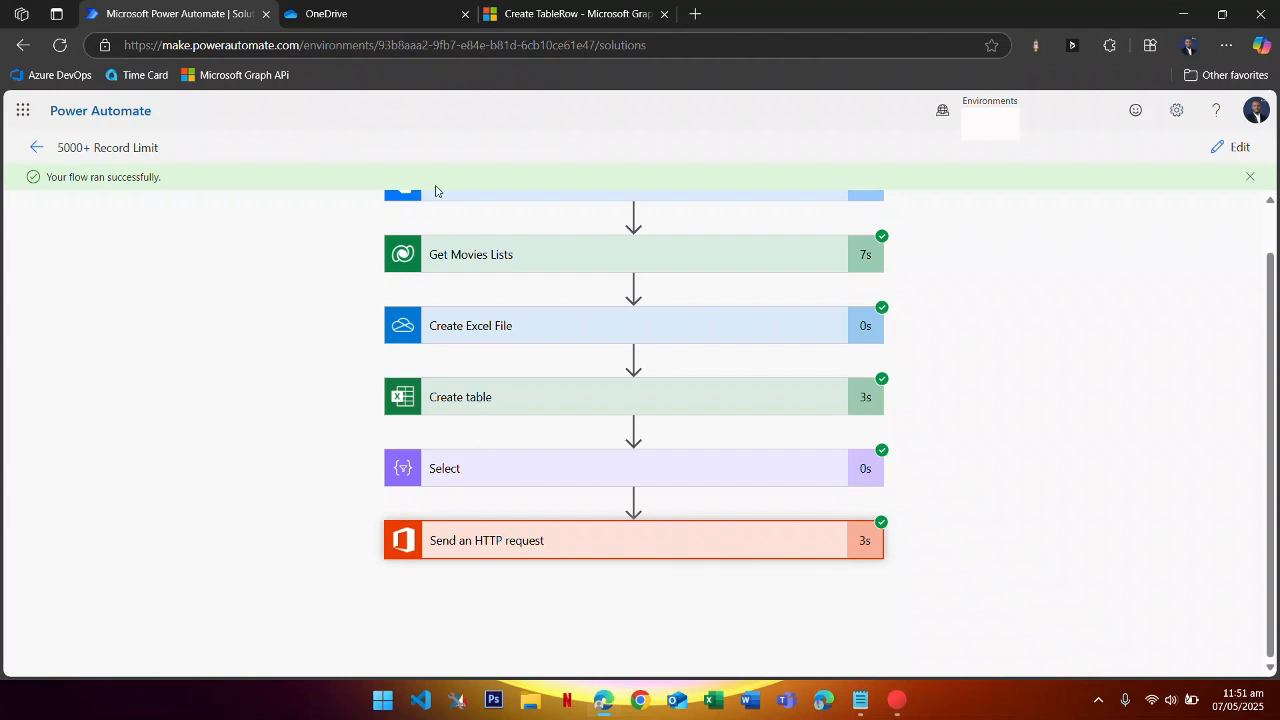
{"action": "left_click", "coordinate": [361, 19]}
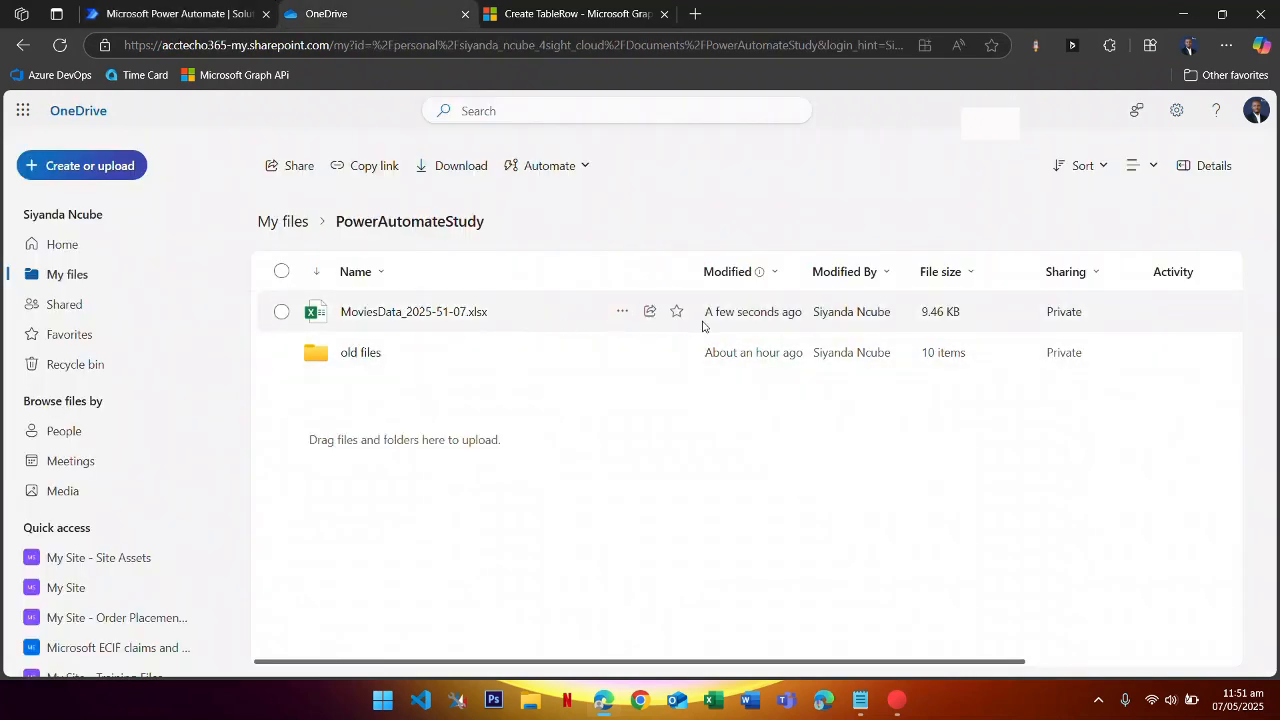
{"action": "left_click", "coordinate": [62, 47]}
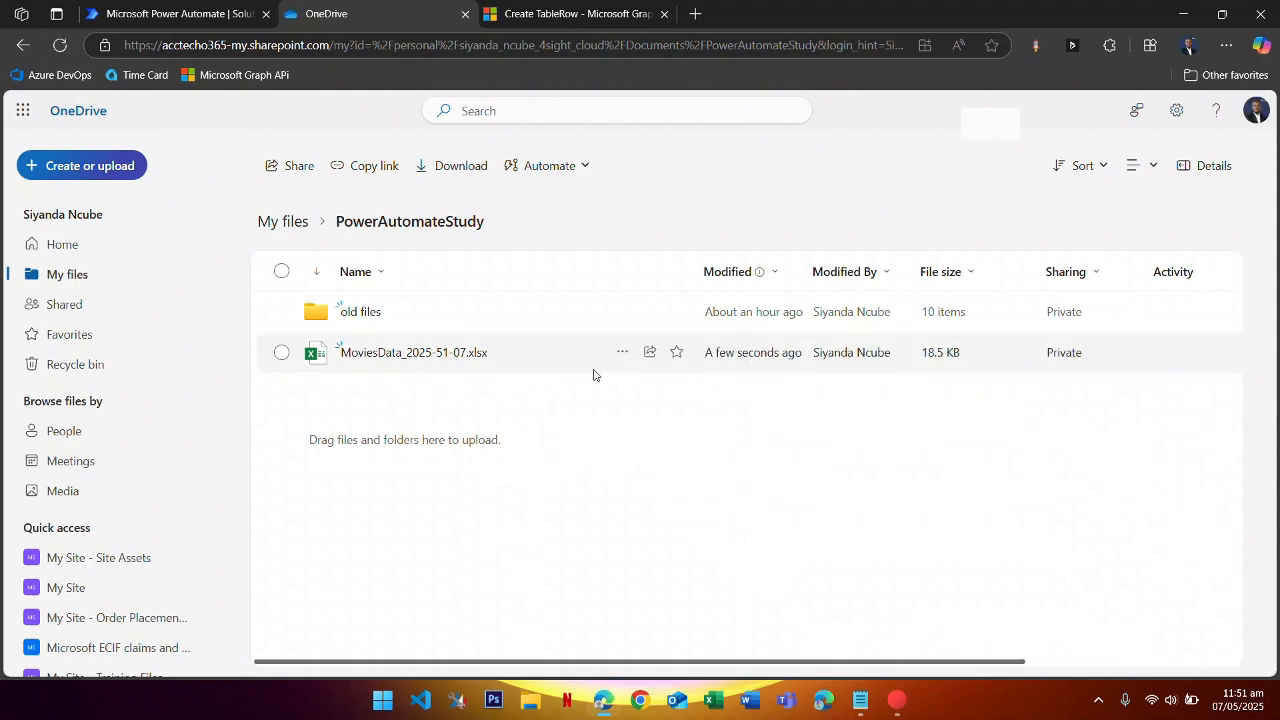
{"action": "left_click", "coordinate": [403, 354]}
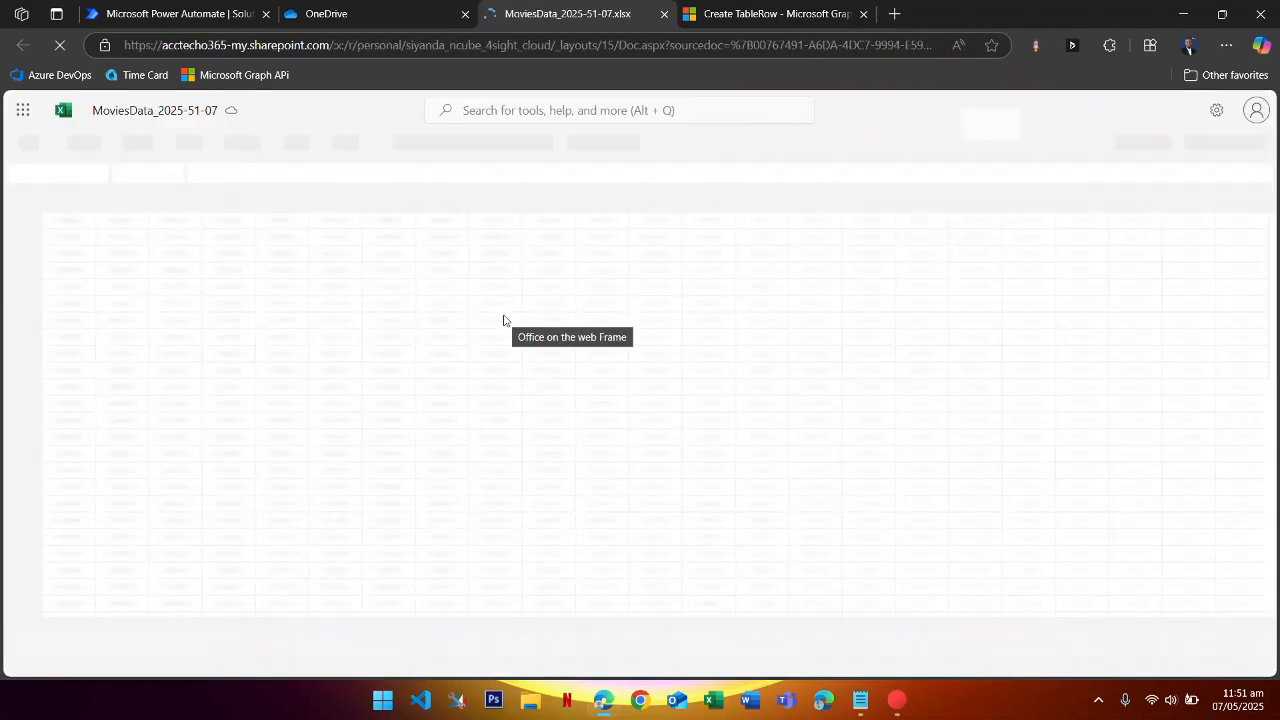
- Examine the exported movie rows down to the end of the table, and close the MoviesData_2025-51-07.xlsx workbook
{"action": "scroll", "coordinate": [343, 320], "scroll_direction": "down", "scroll_amount": 7}
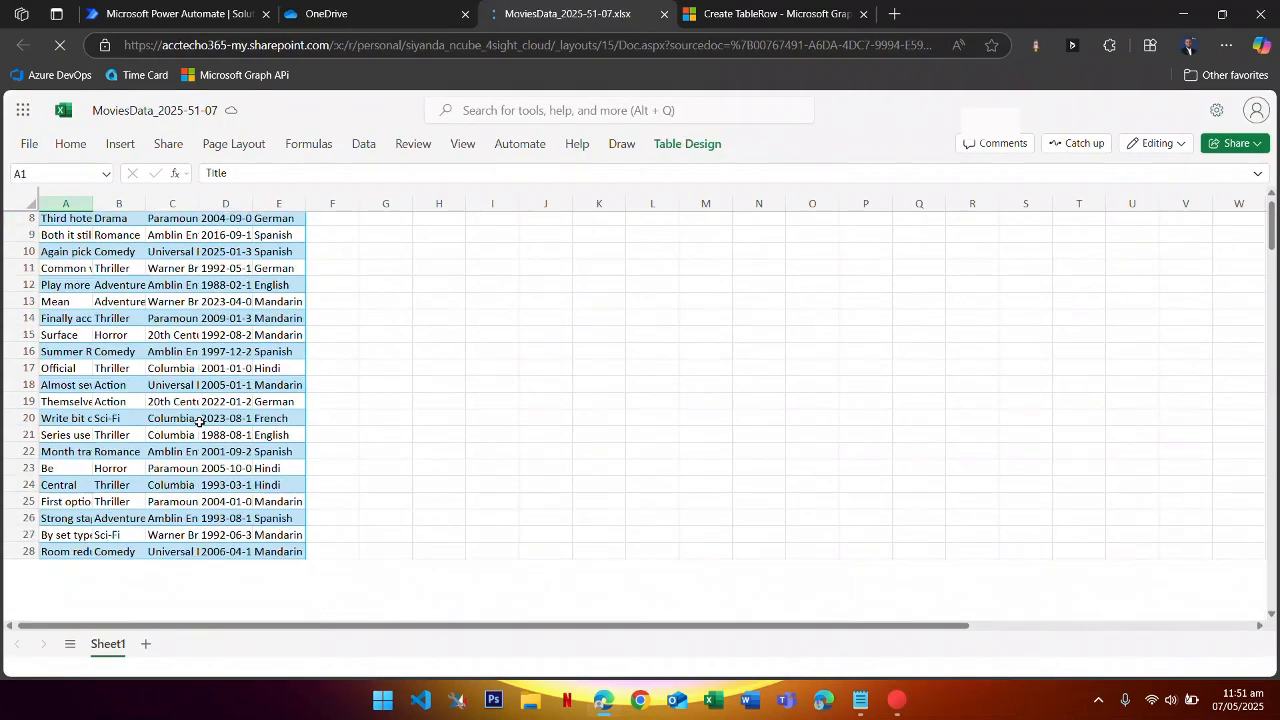
{"action": "scroll", "coordinate": [150, 388], "scroll_direction": "down", "scroll_amount": 20}
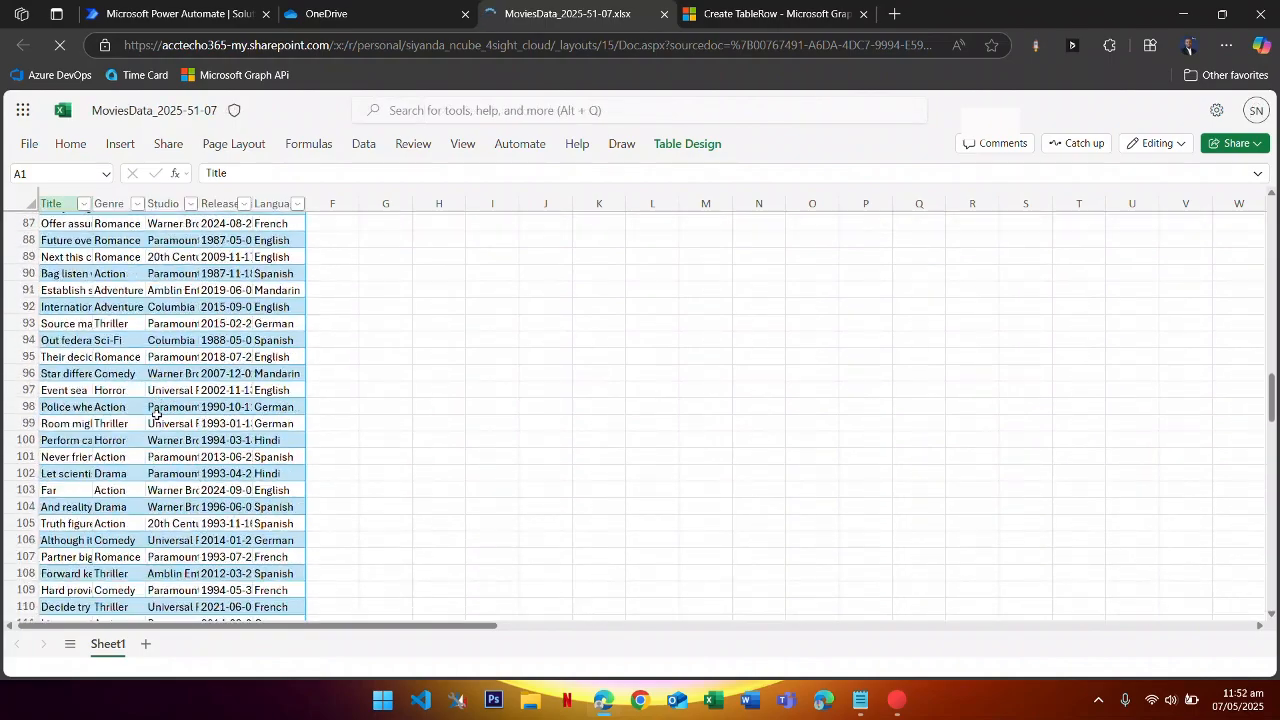
{"action": "scroll", "coordinate": [110, 420], "scroll_direction": "down", "scroll_amount": 20}
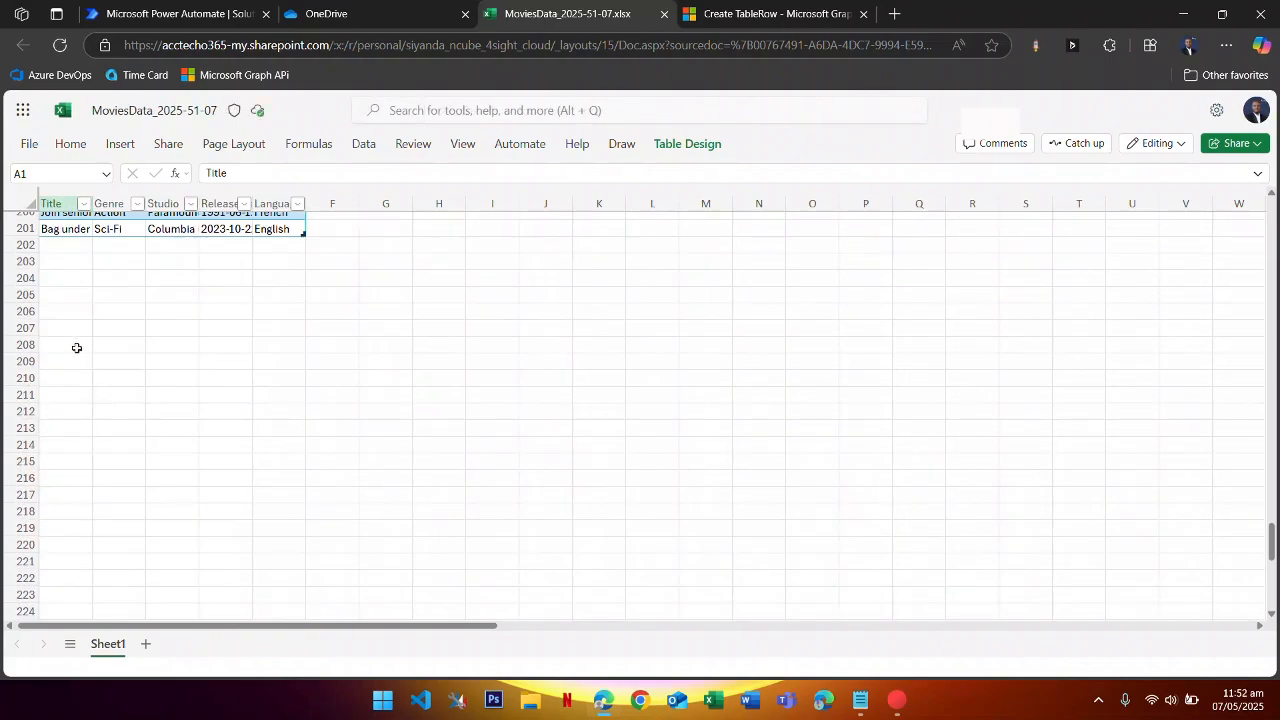
{"action": "scroll", "coordinate": [118, 324], "scroll_direction": "up", "scroll_amount": 2}
{"action": "scroll", "coordinate": [130, 320], "scroll_direction": "up", "scroll_amount": 3}
{"action": "scroll", "coordinate": [306, 314], "scroll_direction": "up", "scroll_amount": 20}
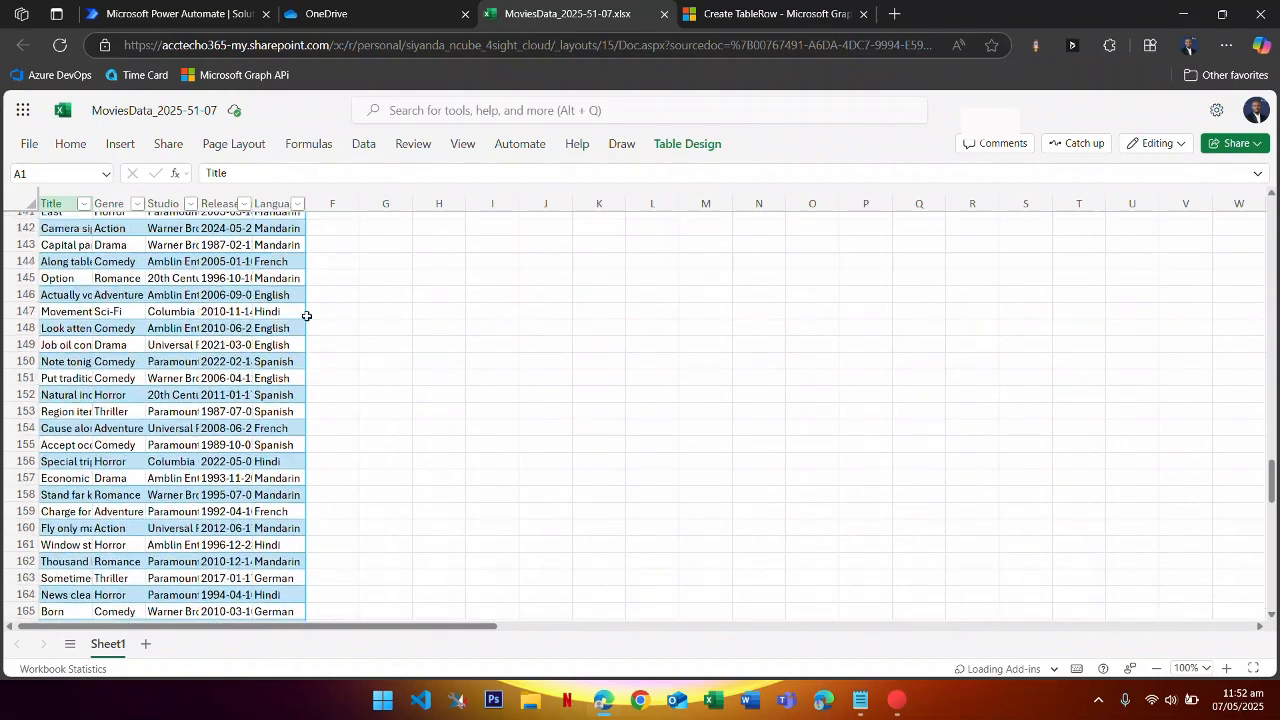
{"action": "left_click", "coordinate": [668, 14]}
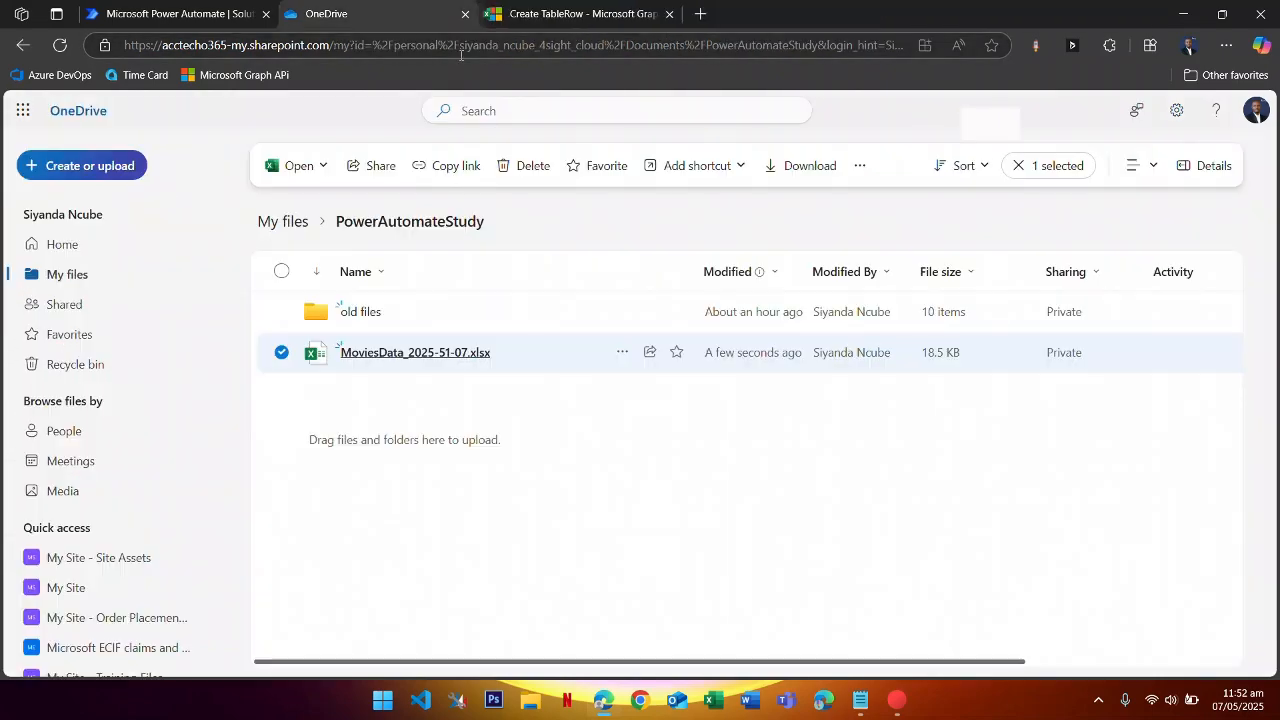
- Switch to Power Automate, reopen the flow for editing and clear the Row count of the Get Movies Lists action
{"action": "left_click", "coordinate": [177, 20]}
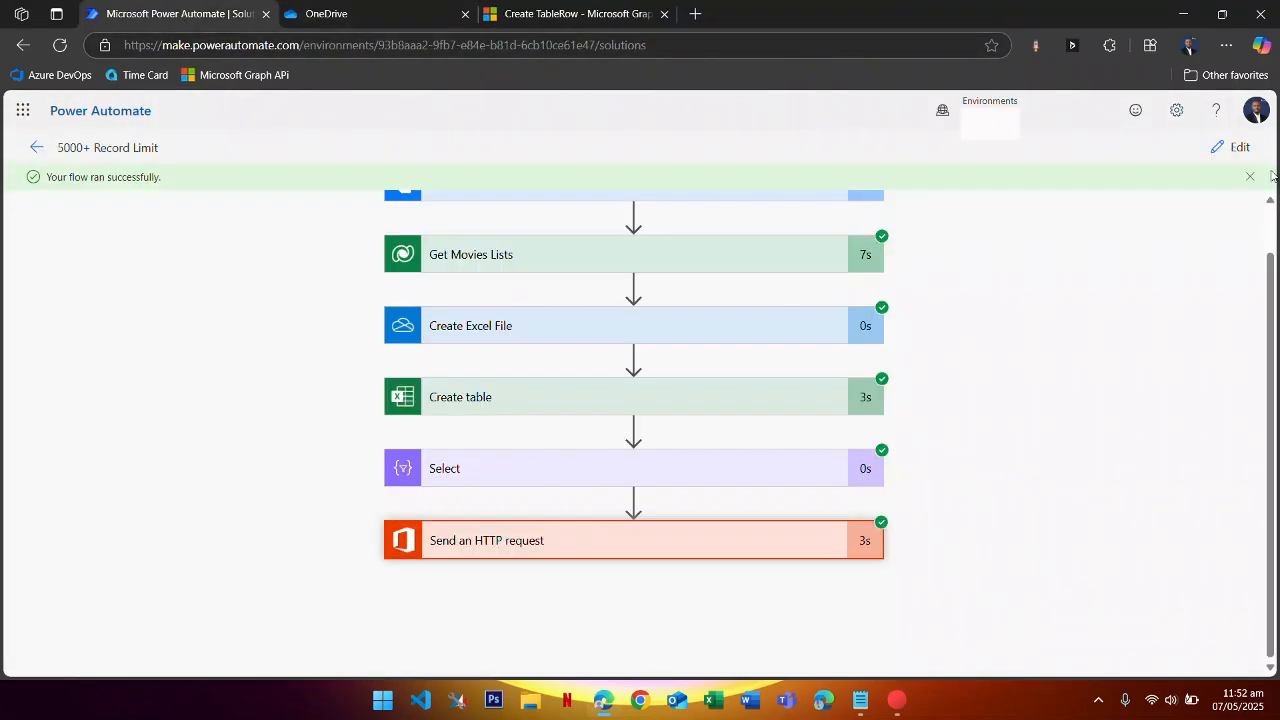
{"action": "left_click", "coordinate": [1236, 149]}
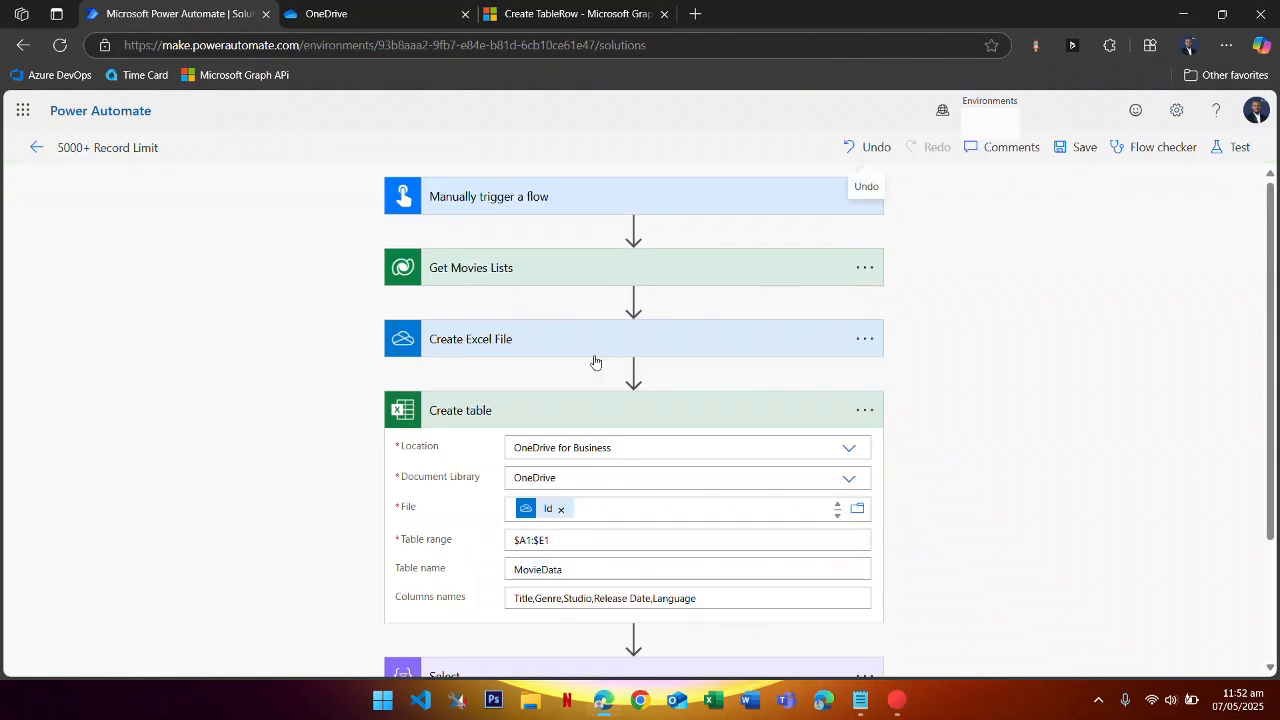
{"action": "left_click", "coordinate": [500, 282]}
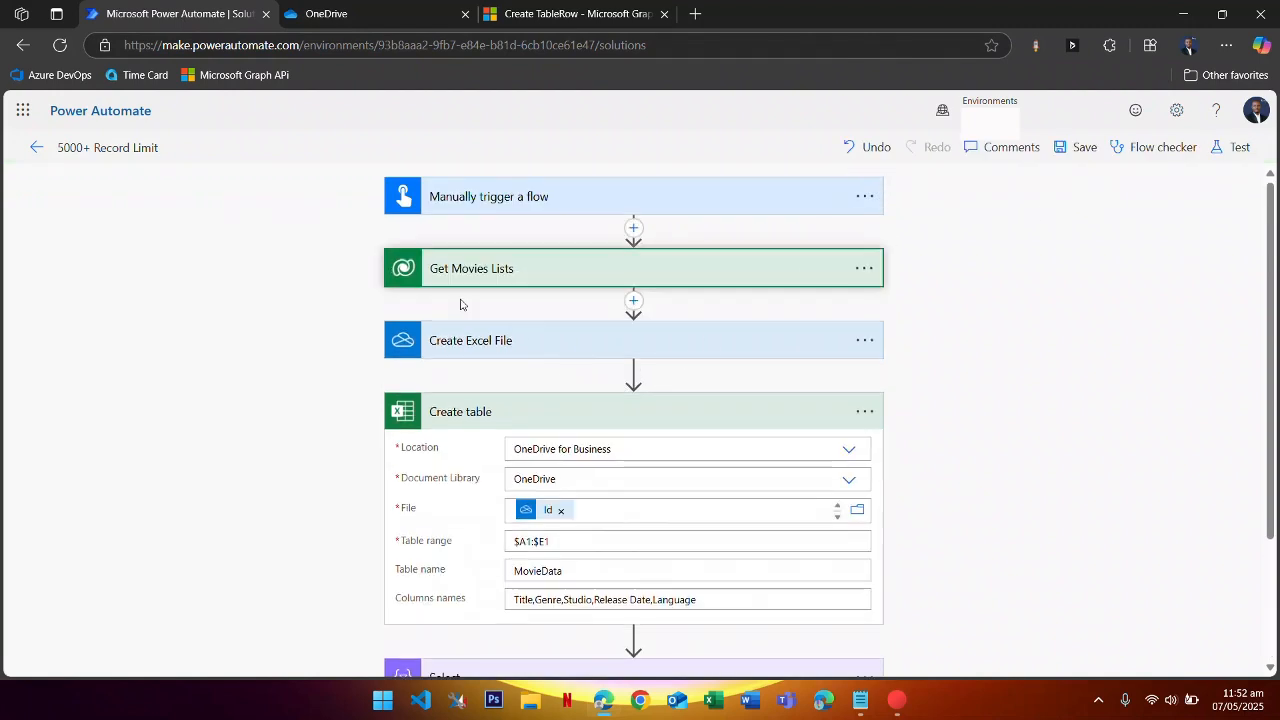
{"action": "left_click_drag", "start_coordinate": [562, 453], "coordinate": [445, 465]}
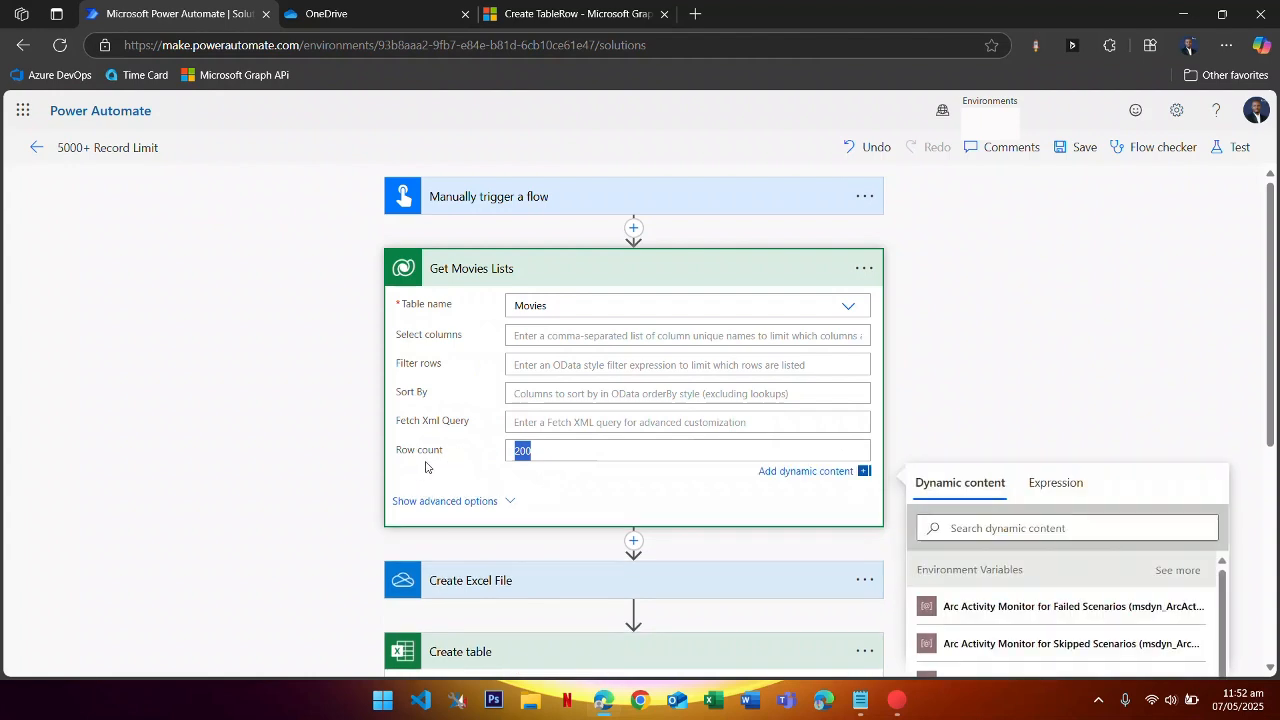
{"action": "key", "text": "BackSpace"}
{"action": "left_click", "coordinate": [529, 280]}
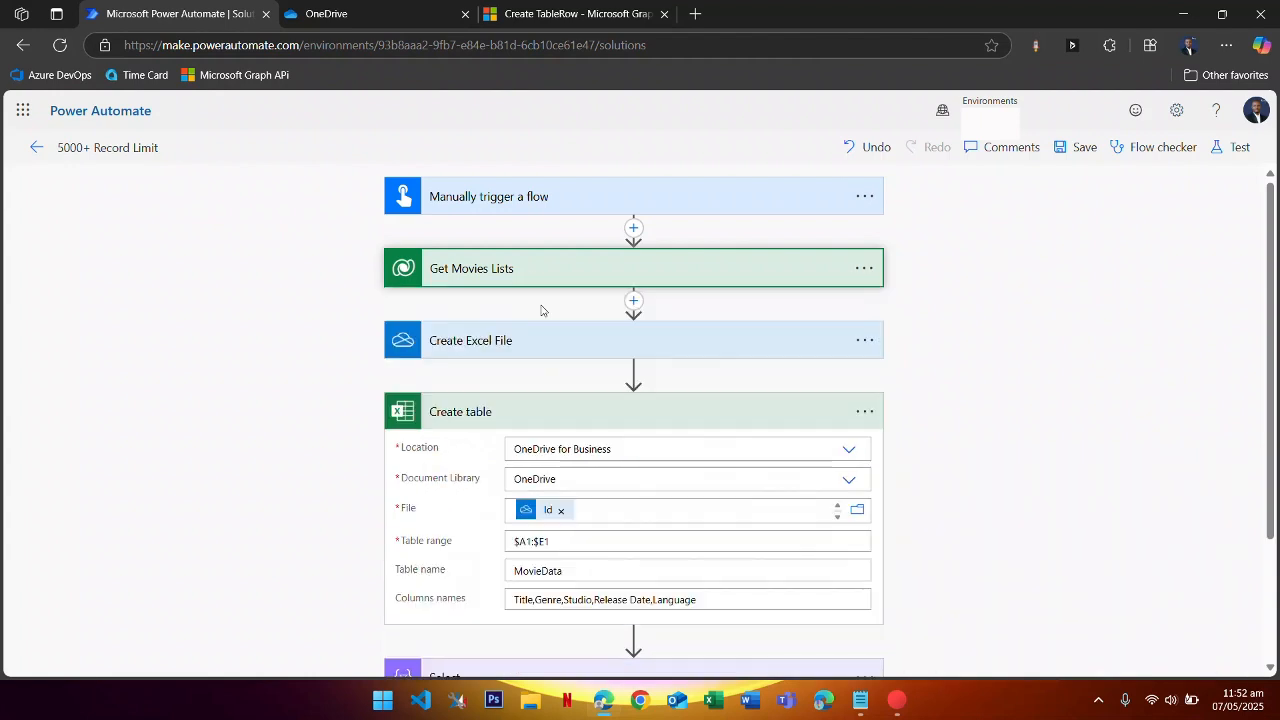
{"action": "scroll", "coordinate": [606, 507], "scroll_direction": "down", "scroll_amount": 3}
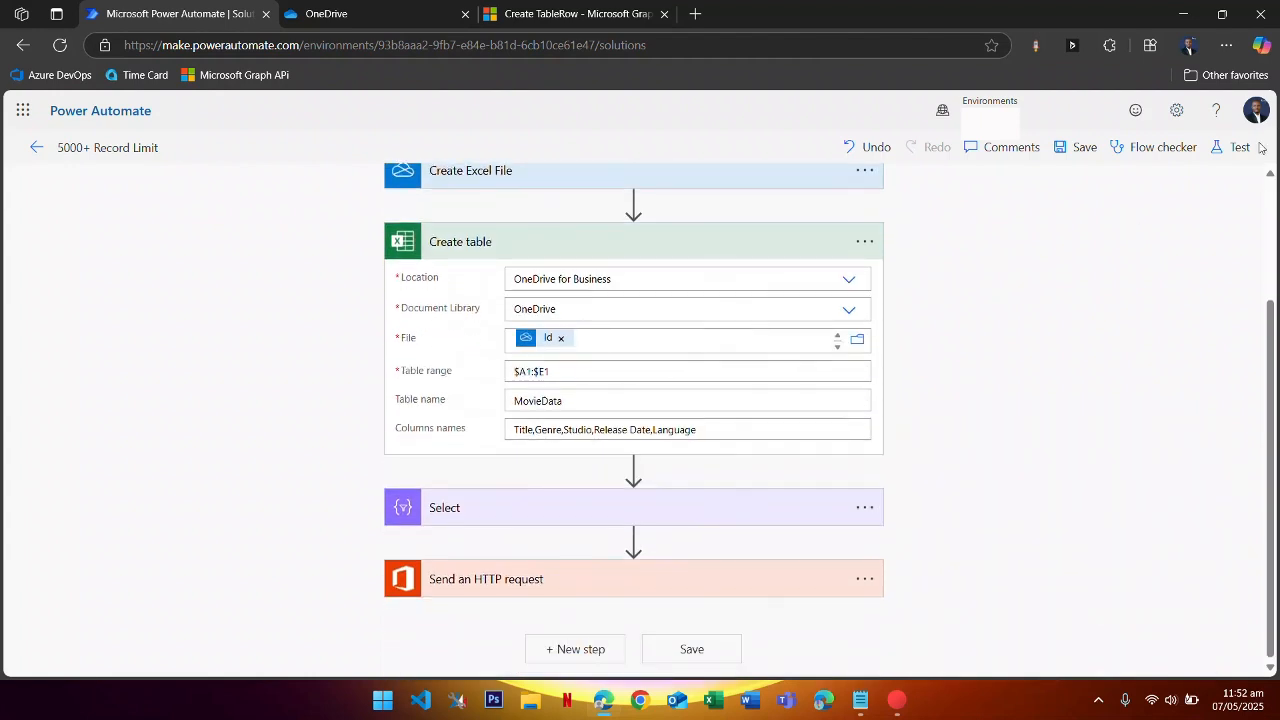
- Switch to OneDrive, move MoviesData_2025-51-07.xlsx into the old files folder and refresh the PowerAutomateStudy folder
{"action": "left_click", "coordinate": [390, 14]}
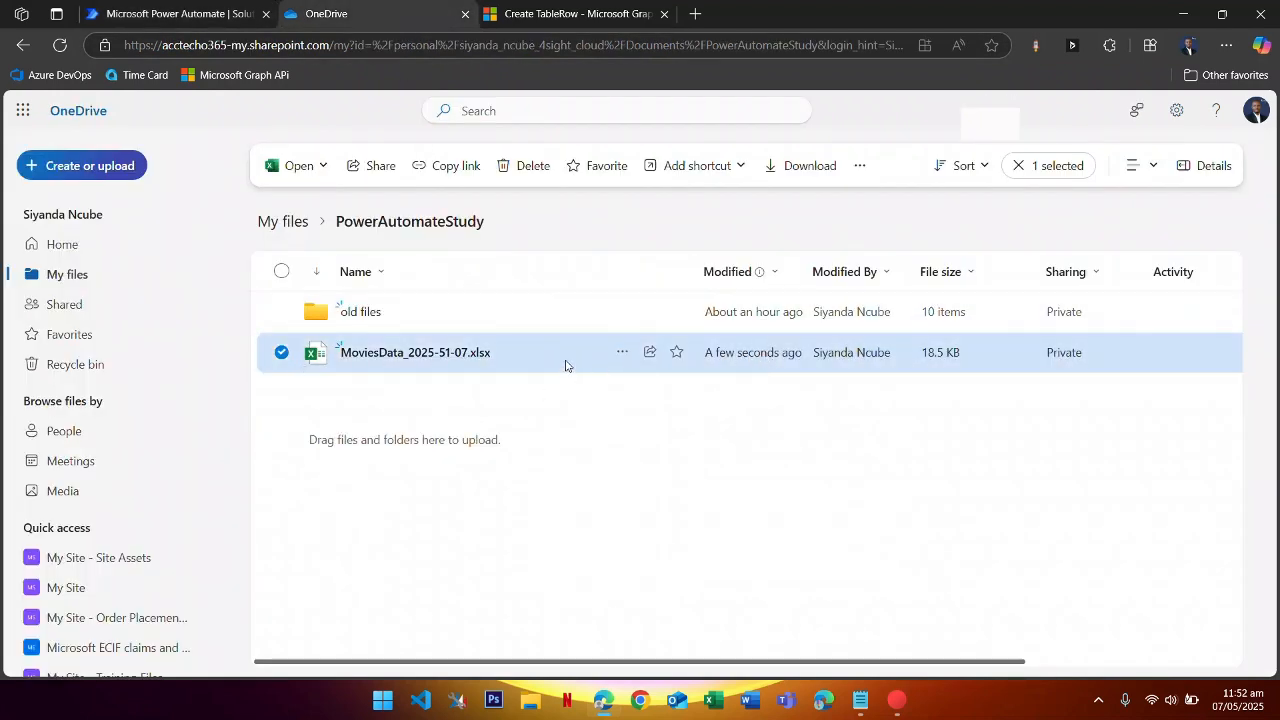
{"action": "left_click_drag", "start_coordinate": [563, 363], "coordinate": [437, 320]}
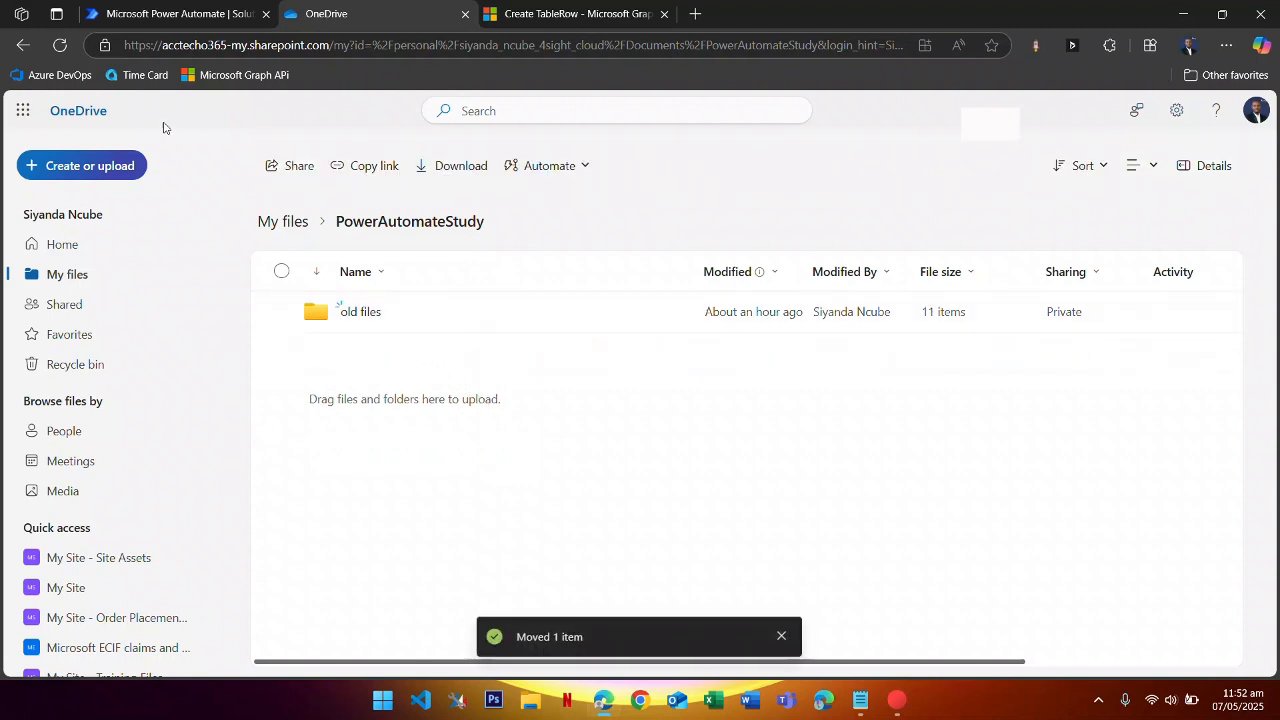
{"action": "left_click", "coordinate": [60, 45]}
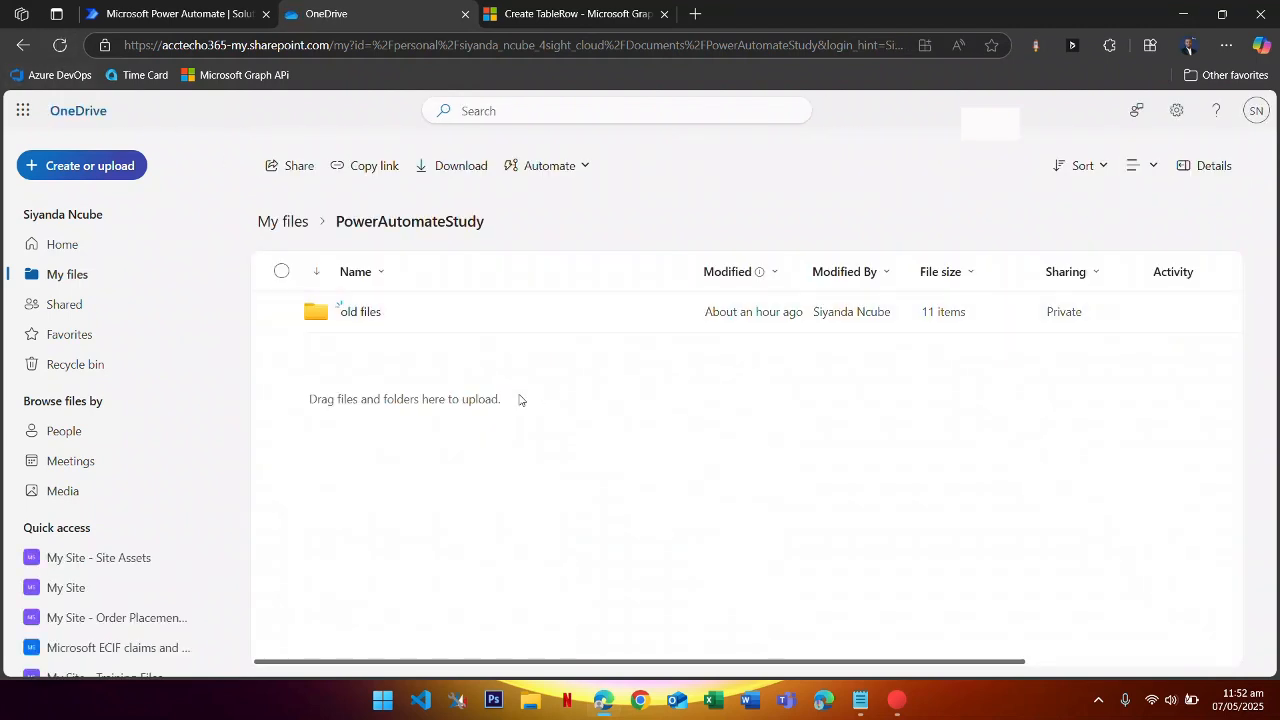
- Switch back to Power Automate, save the flow and run a manual test without the row limit
{"action": "left_click", "coordinate": [164, 15]}
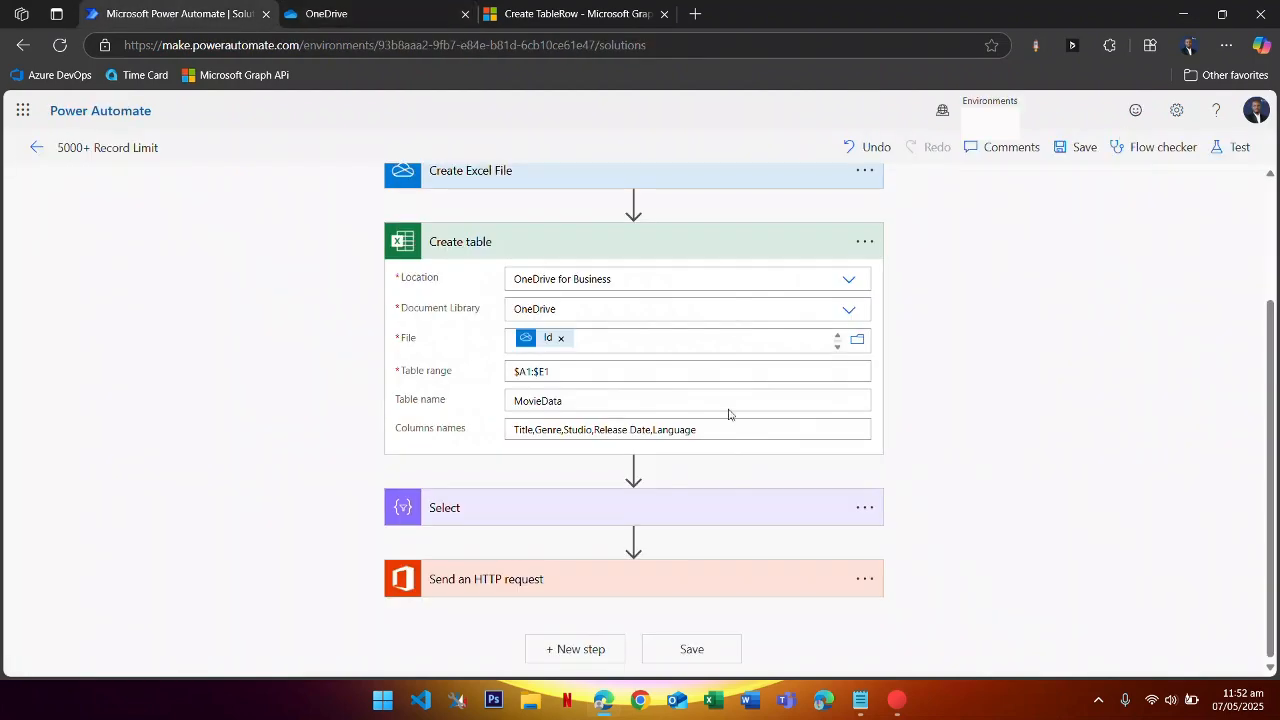
{"action": "left_click", "coordinate": [717, 246]}
{"action": "left_click", "coordinate": [1238, 150]}
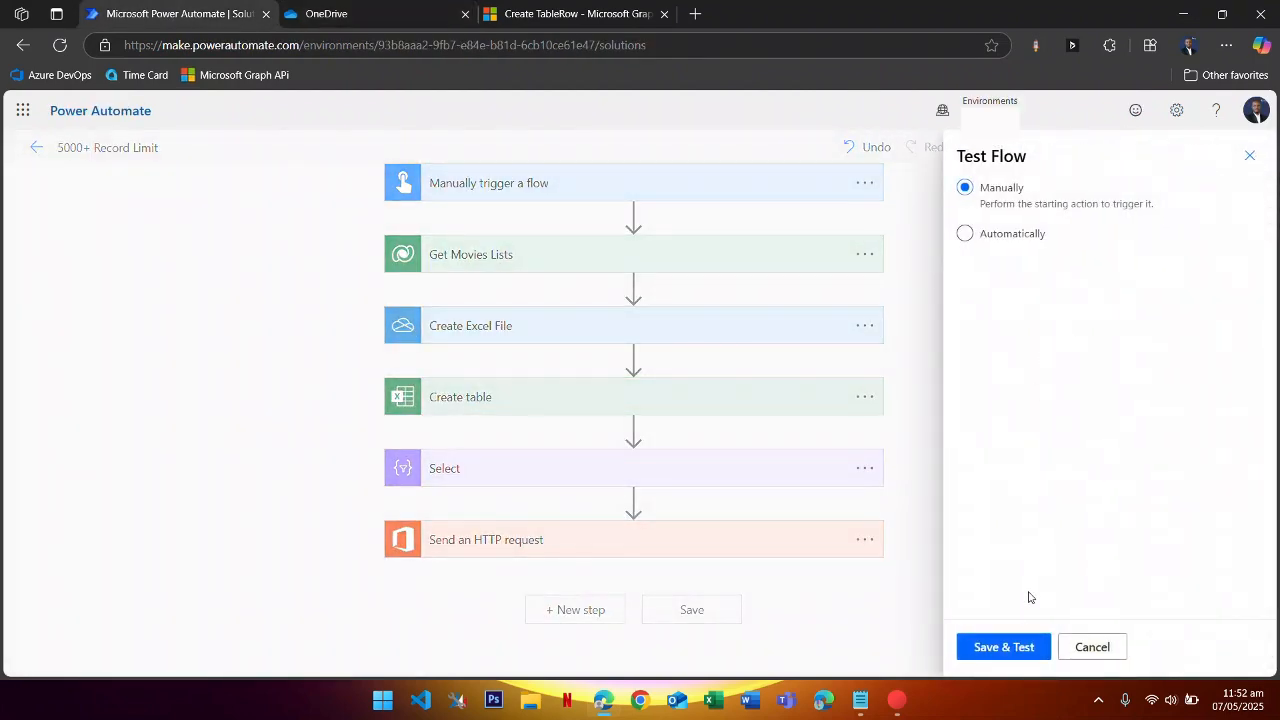
{"action": "left_click", "coordinate": [1008, 646]}
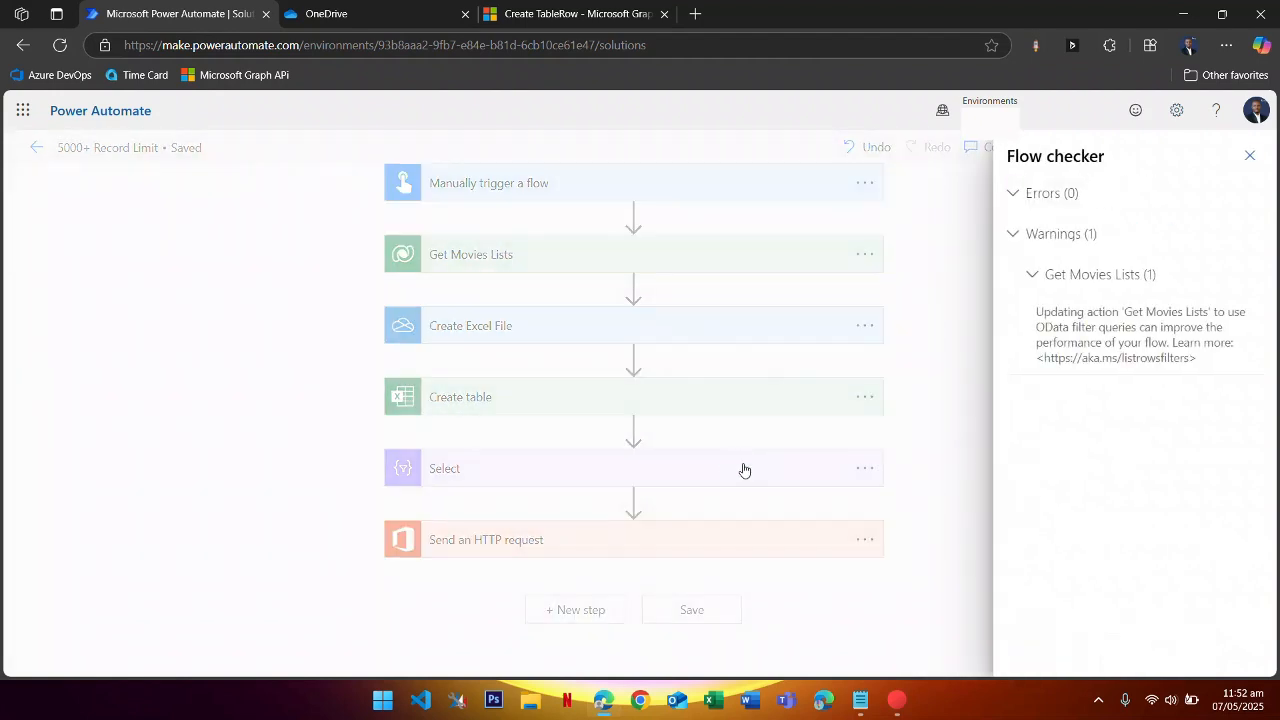
{"action": "left_click", "coordinate": [1249, 155]}
{"action": "left_click", "coordinate": [1047, 646]}
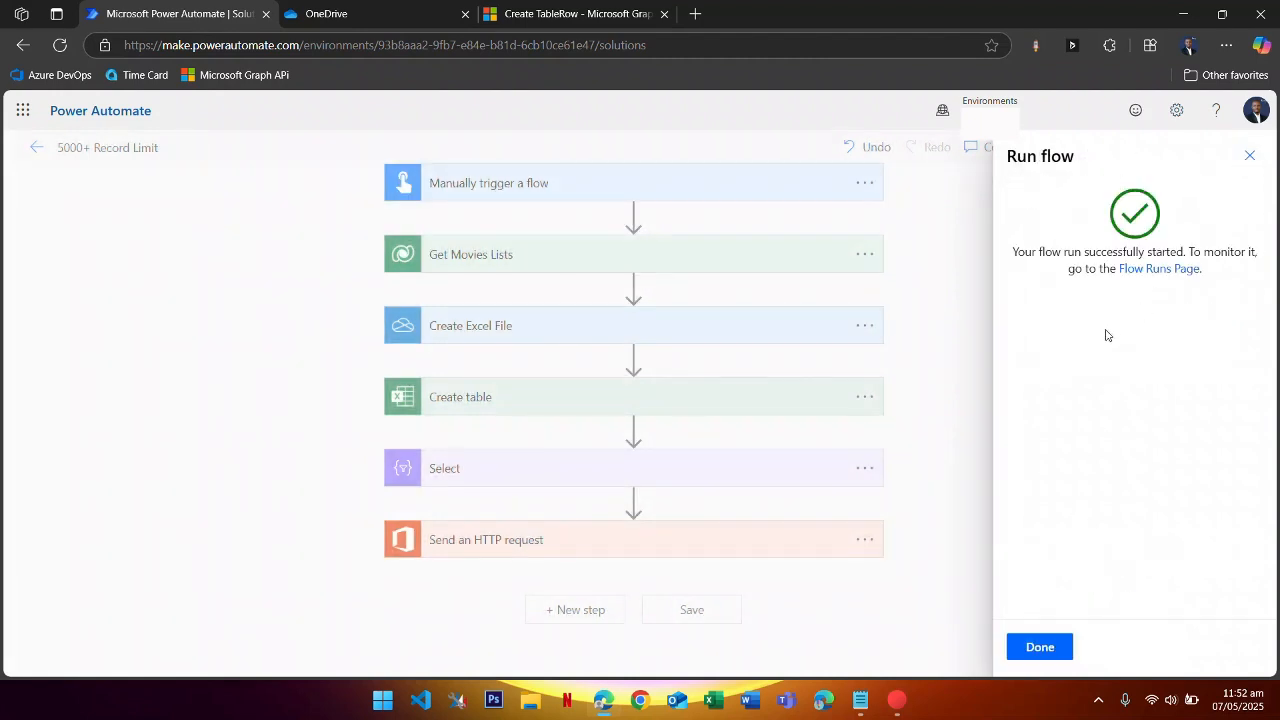
{"action": "left_click", "coordinate": [1048, 645]}
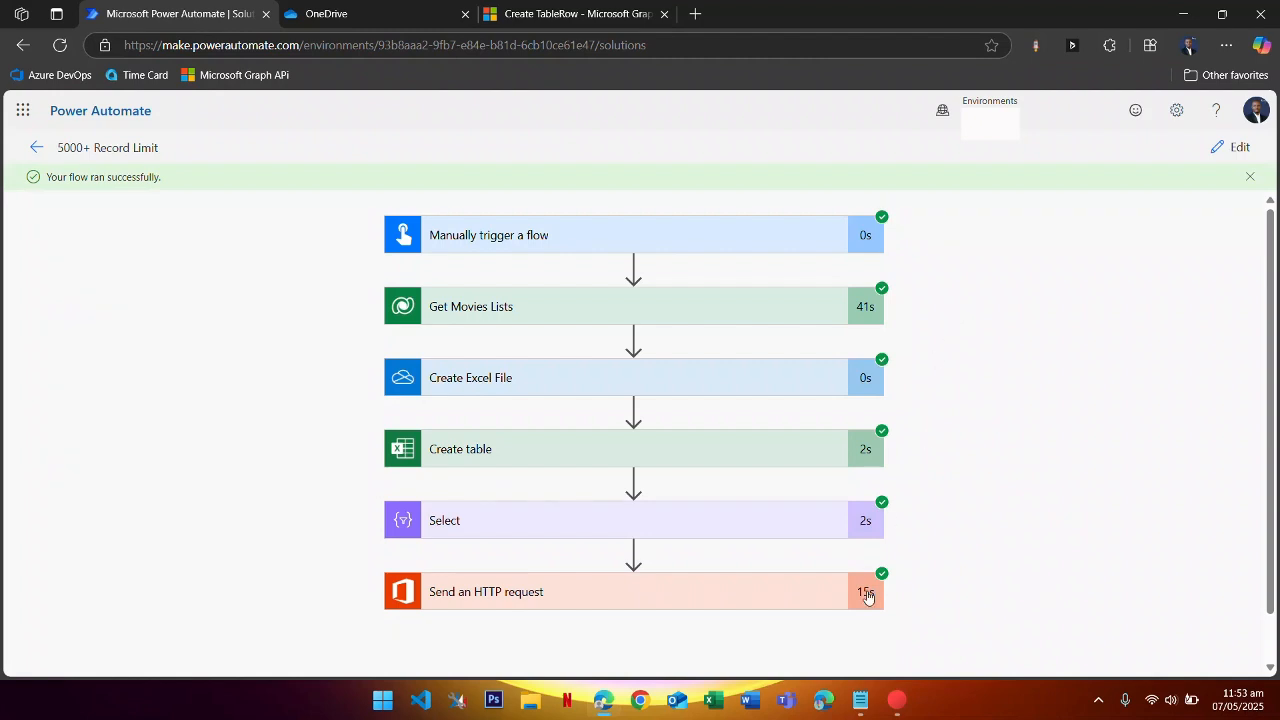
{"action": "scroll", "coordinate": [566, 594], "scroll_direction": "down", "scroll_amount": 1}
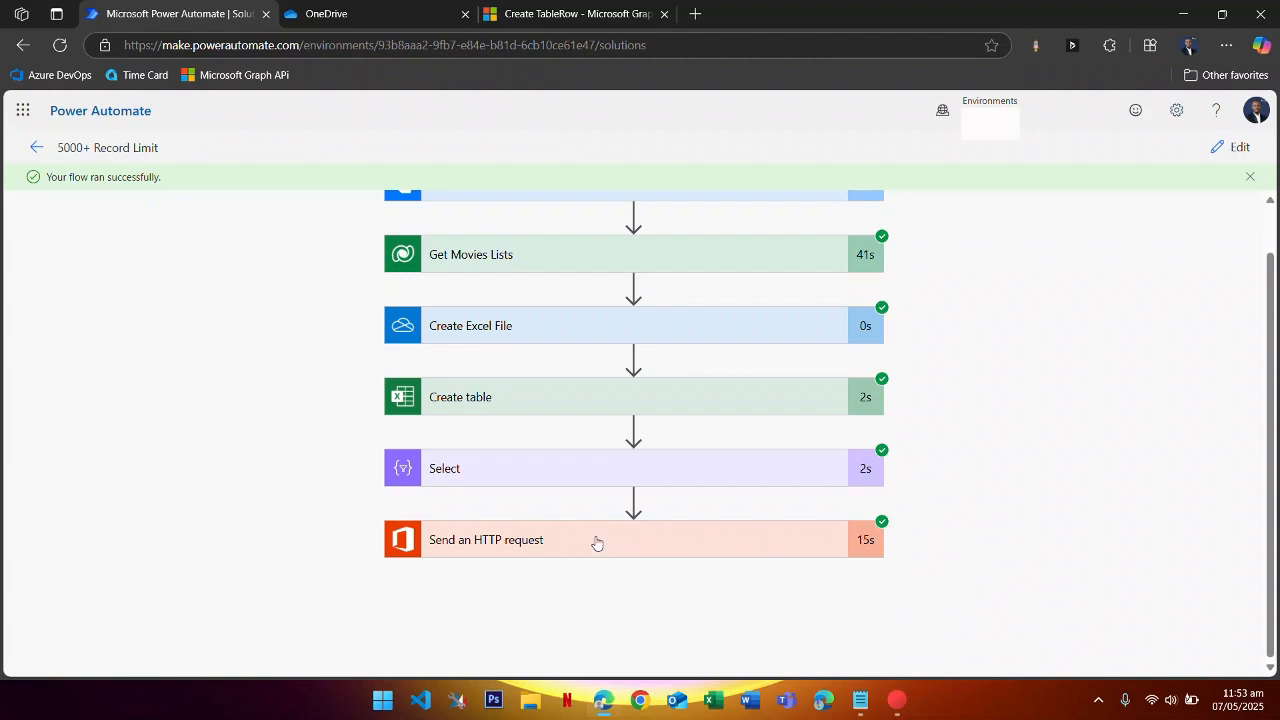
- Switch to OneDrive, refresh the PowerAutomateStudy folder and open the workbook MoviesData_2025-53-07.xlsx
{"action": "left_click", "coordinate": [362, 17]}
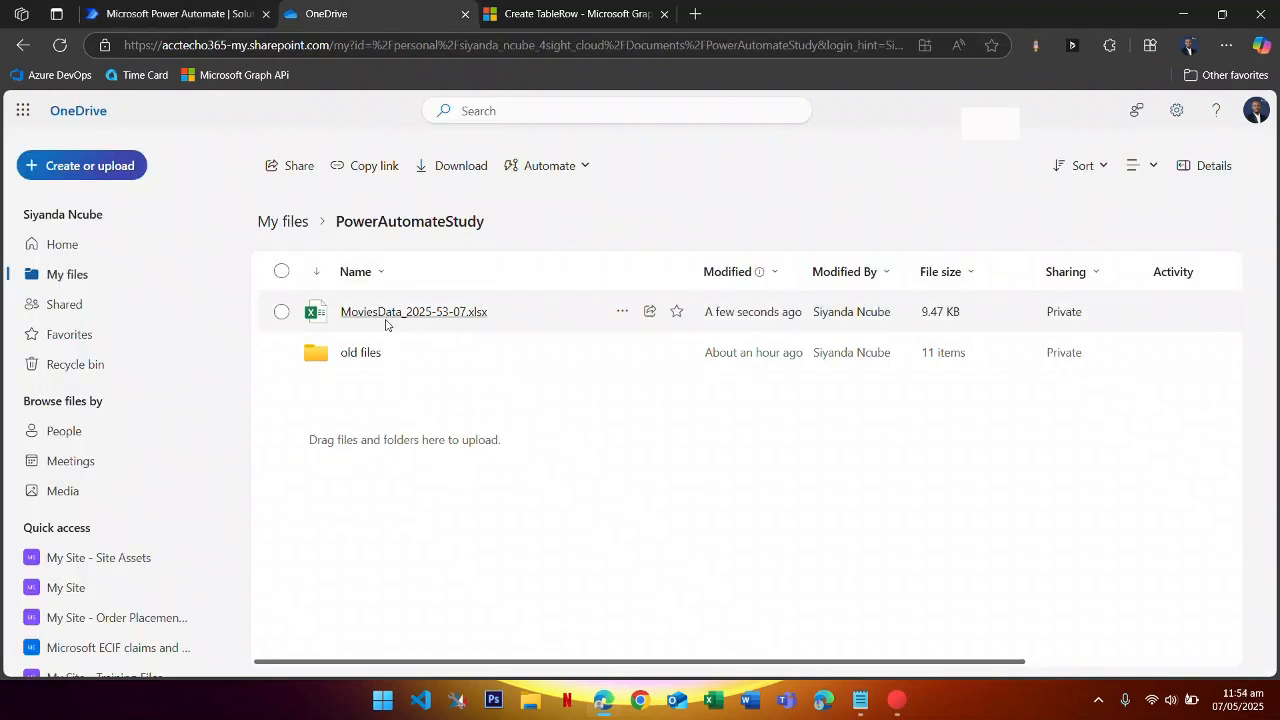
{"action": "left_click", "coordinate": [59, 45]}
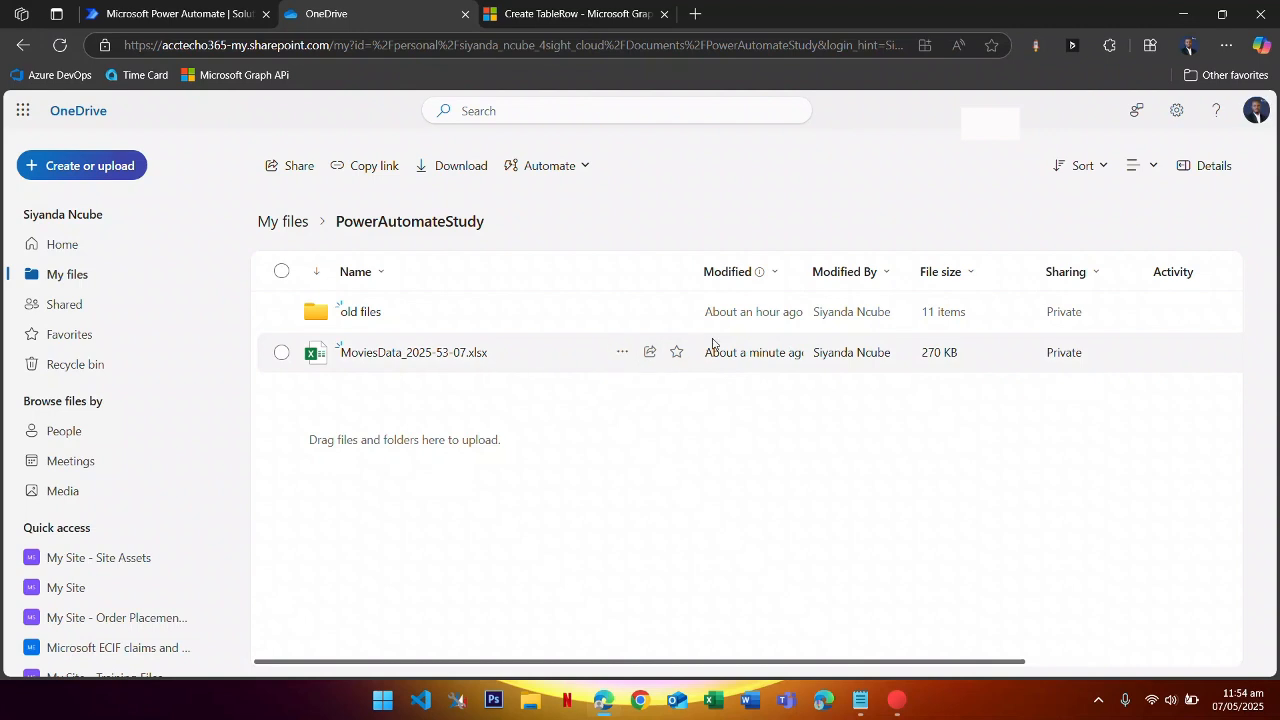
{"action": "left_click", "coordinate": [383, 352]}
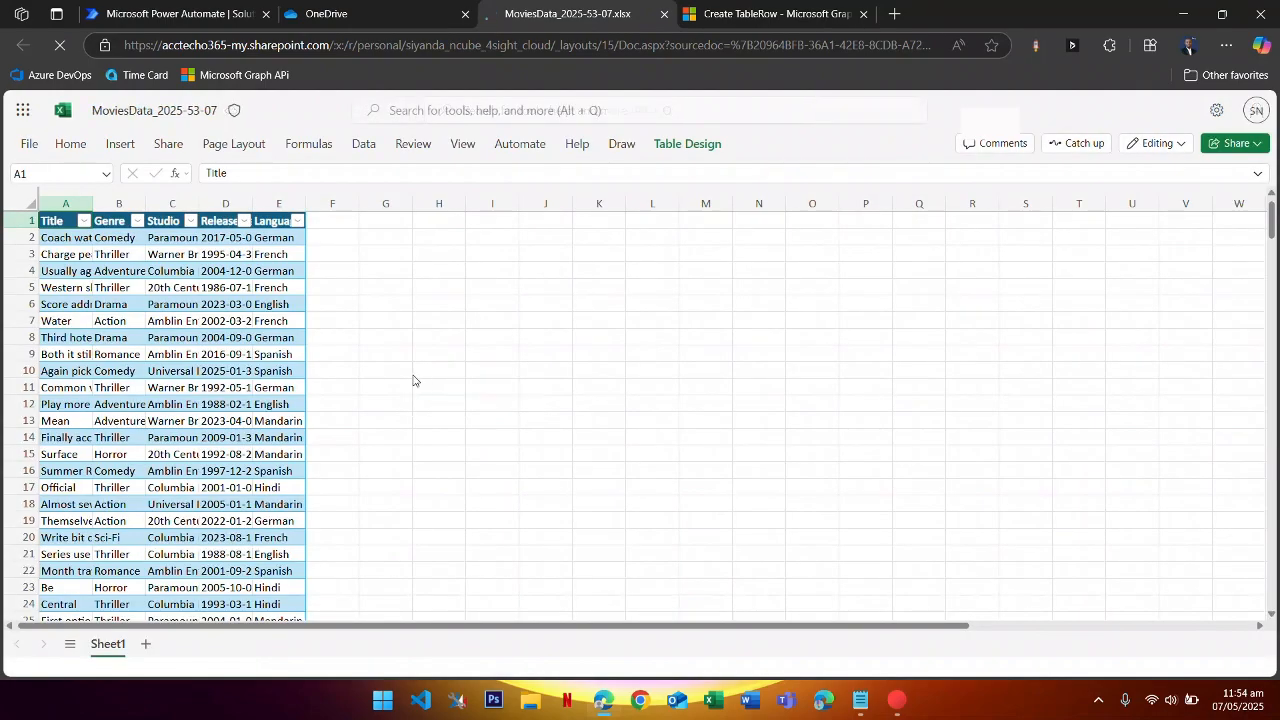
- Check the exported movie rows through to the table's last row, and return to the flow run results in Power Automate
{"action": "scroll", "coordinate": [183, 303], "scroll_direction": "down", "scroll_amount": 15}
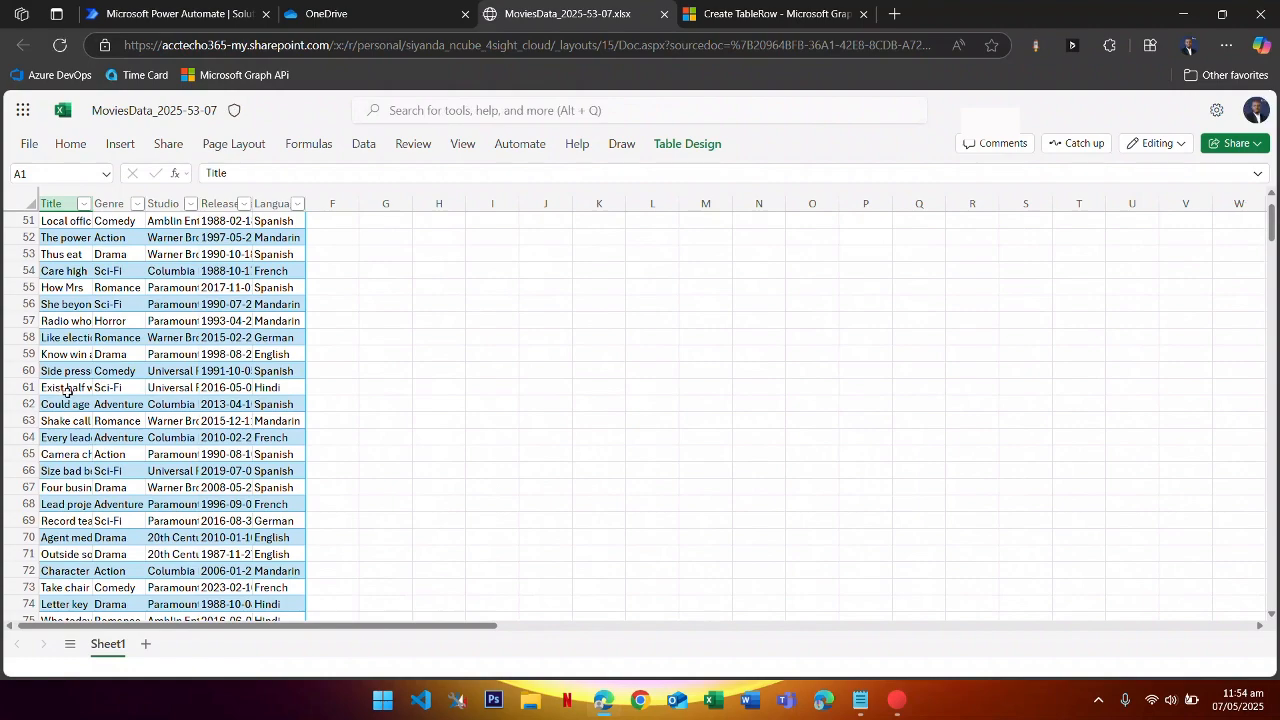
{"action": "left_click", "coordinate": [69, 380]}
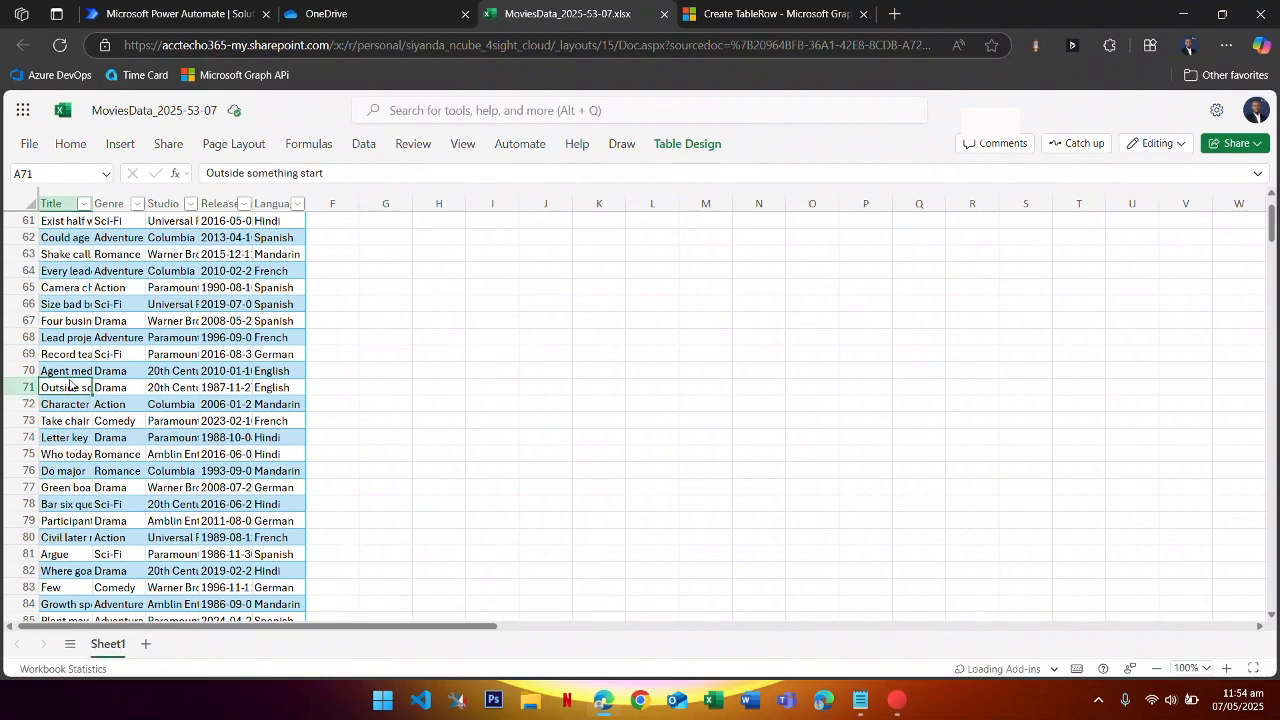
{"action": "key", "text": "ctrl+shift+End"}
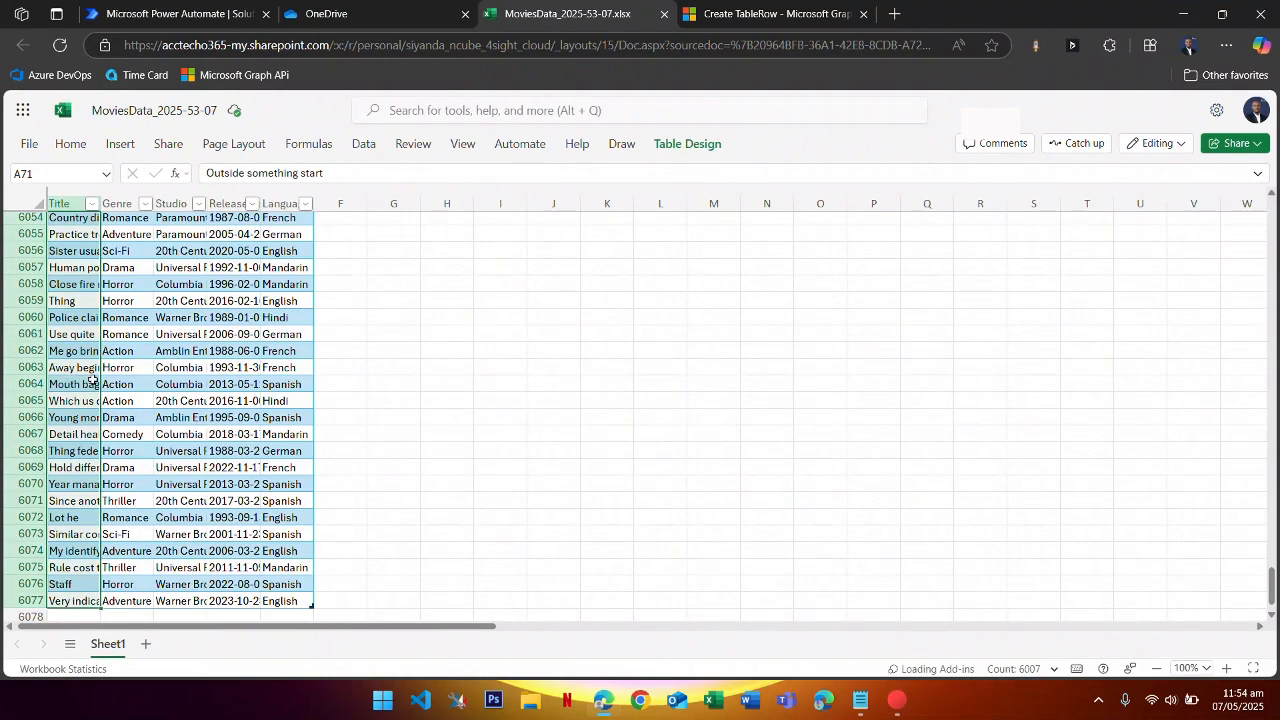
{"action": "scroll", "coordinate": [134, 390], "scroll_direction": "down", "scroll_amount": 3}
{"action": "left_click", "coordinate": [138, 417]}
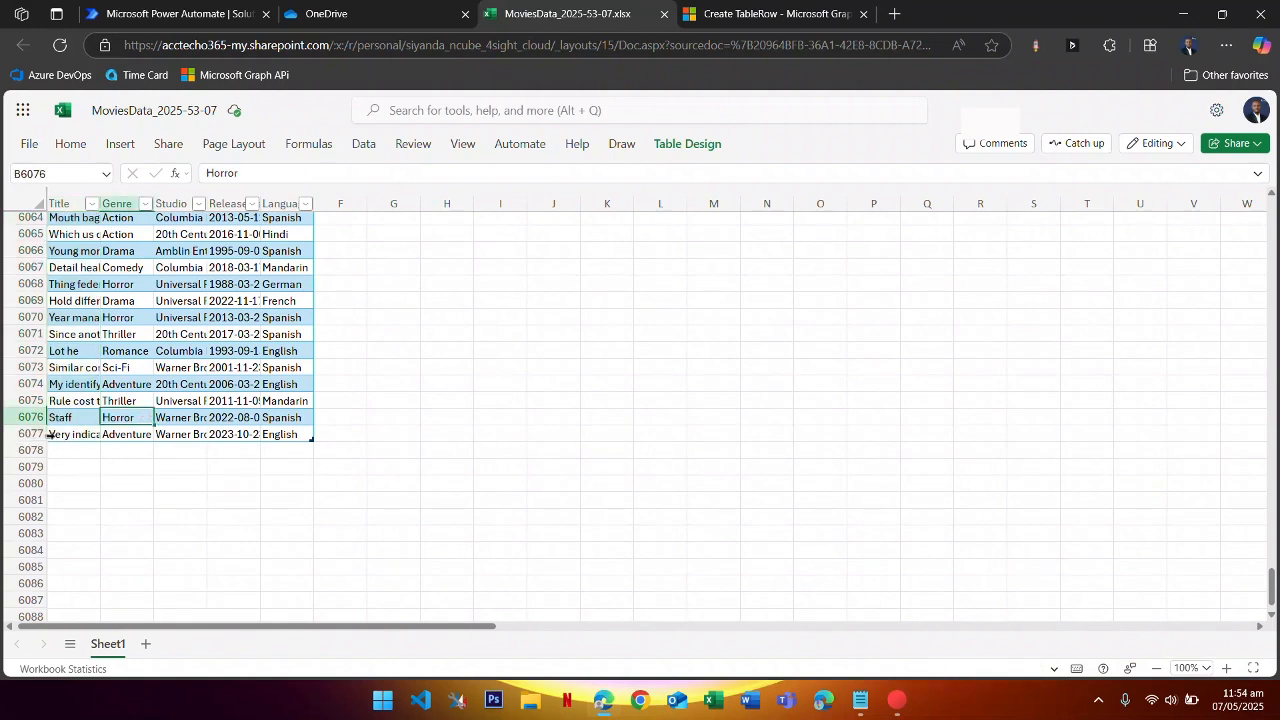
{"action": "left_click", "coordinate": [24, 434]}
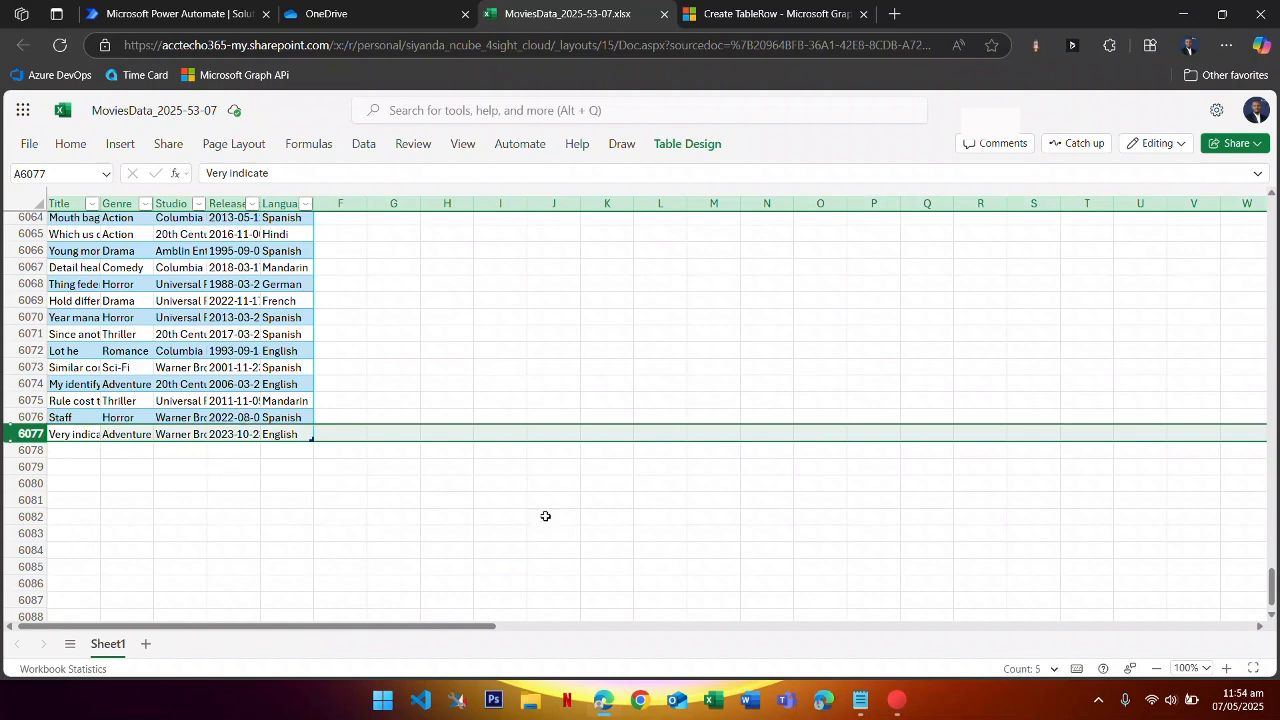
{"action": "left_click_drag", "start_coordinate": [1272, 594], "coordinate": [1243, 193]}
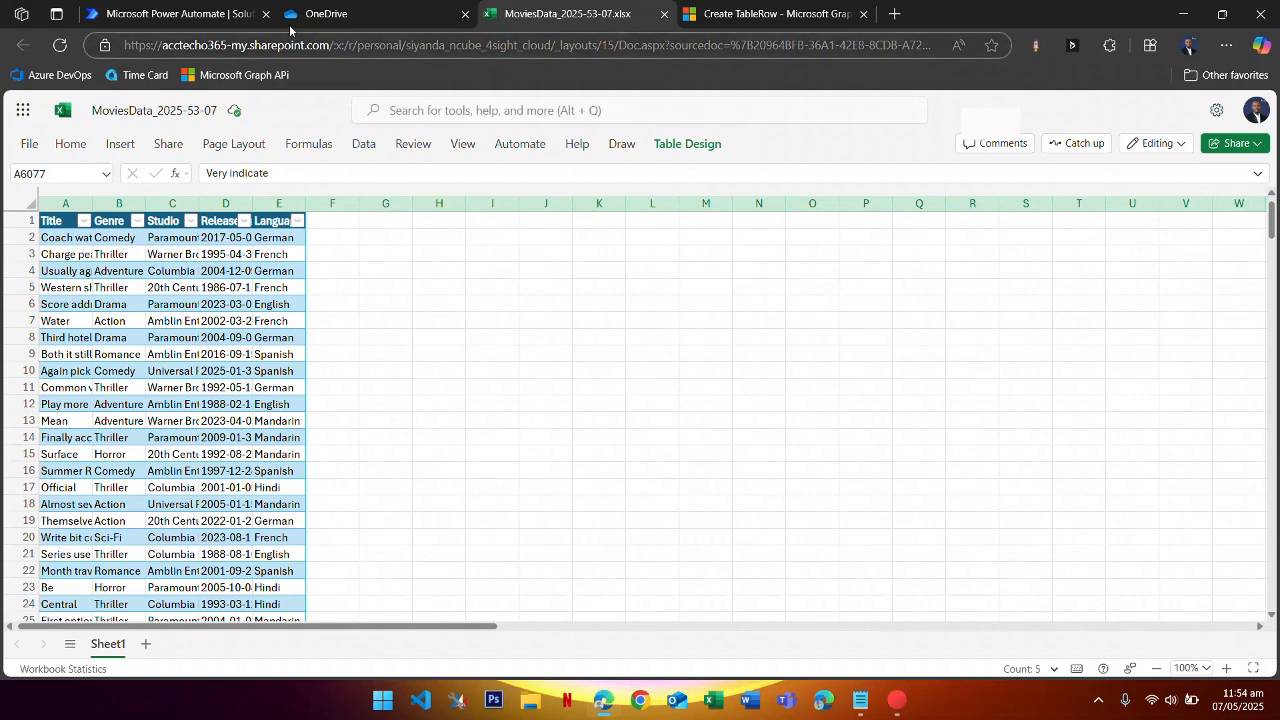
{"action": "left_click", "coordinate": [213, 18]}
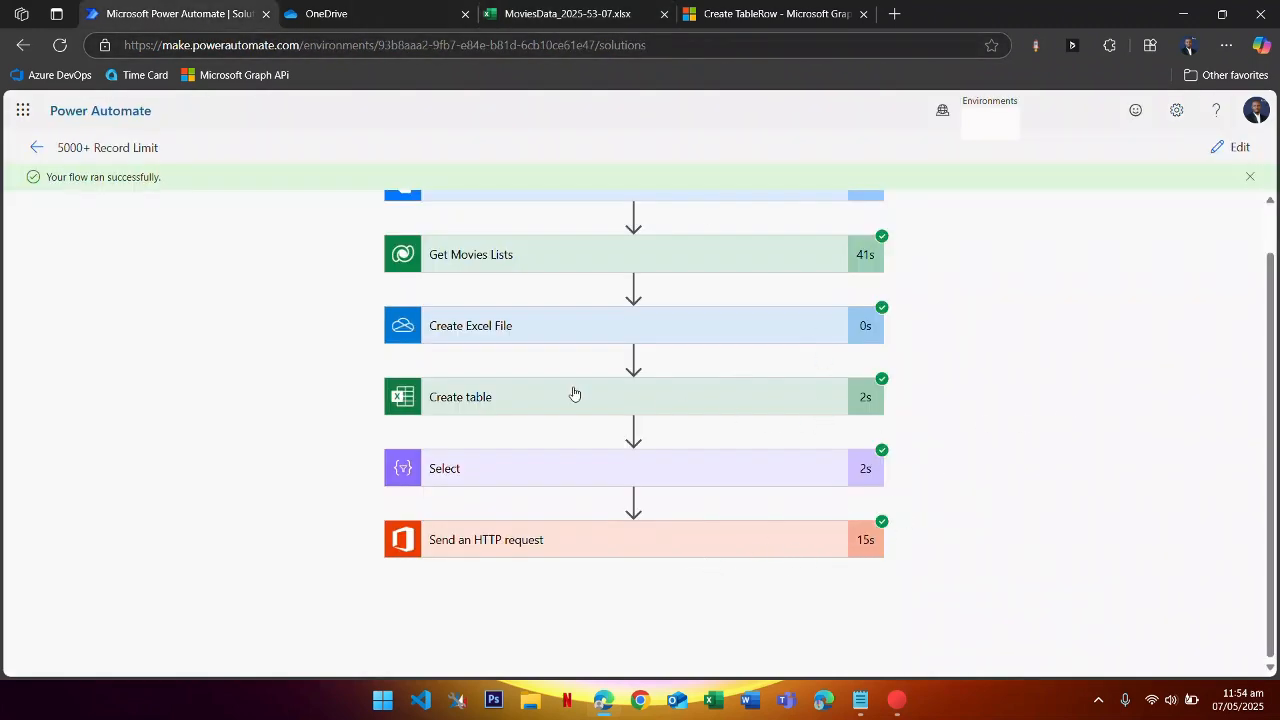
{"action": "scroll", "coordinate": [560, 320], "scroll_direction": "up", "scroll_amount": 1}
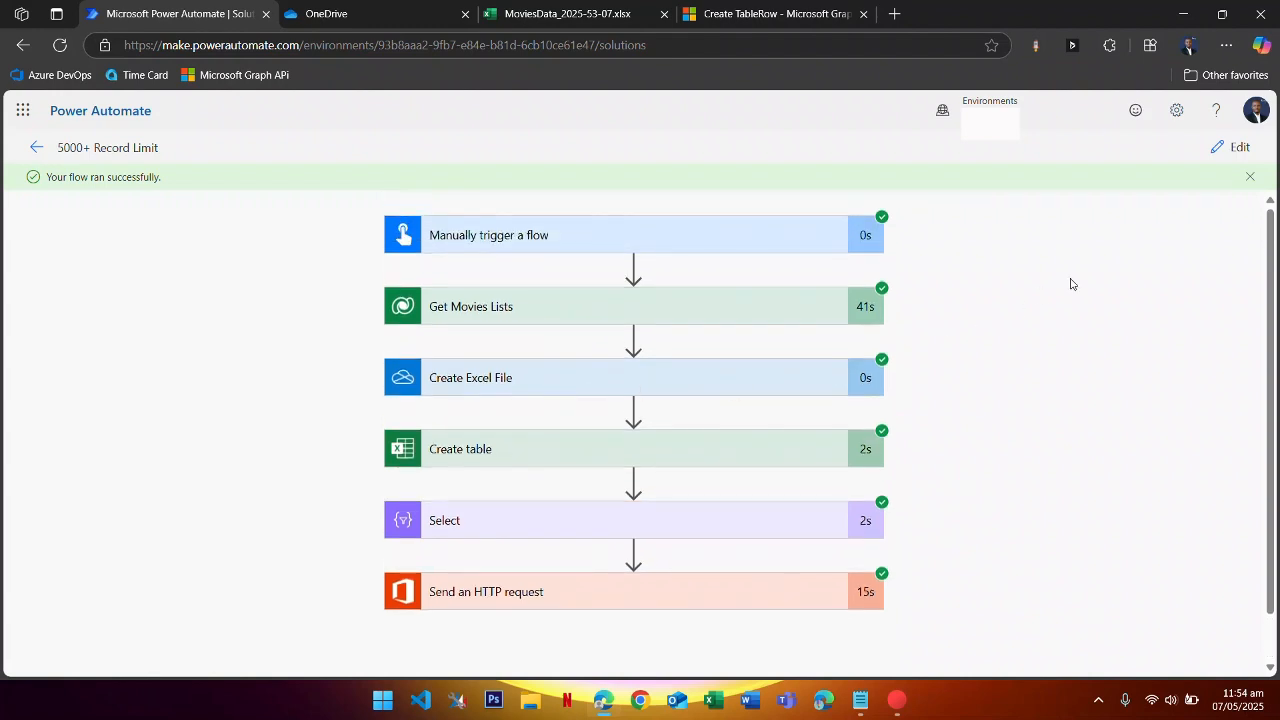